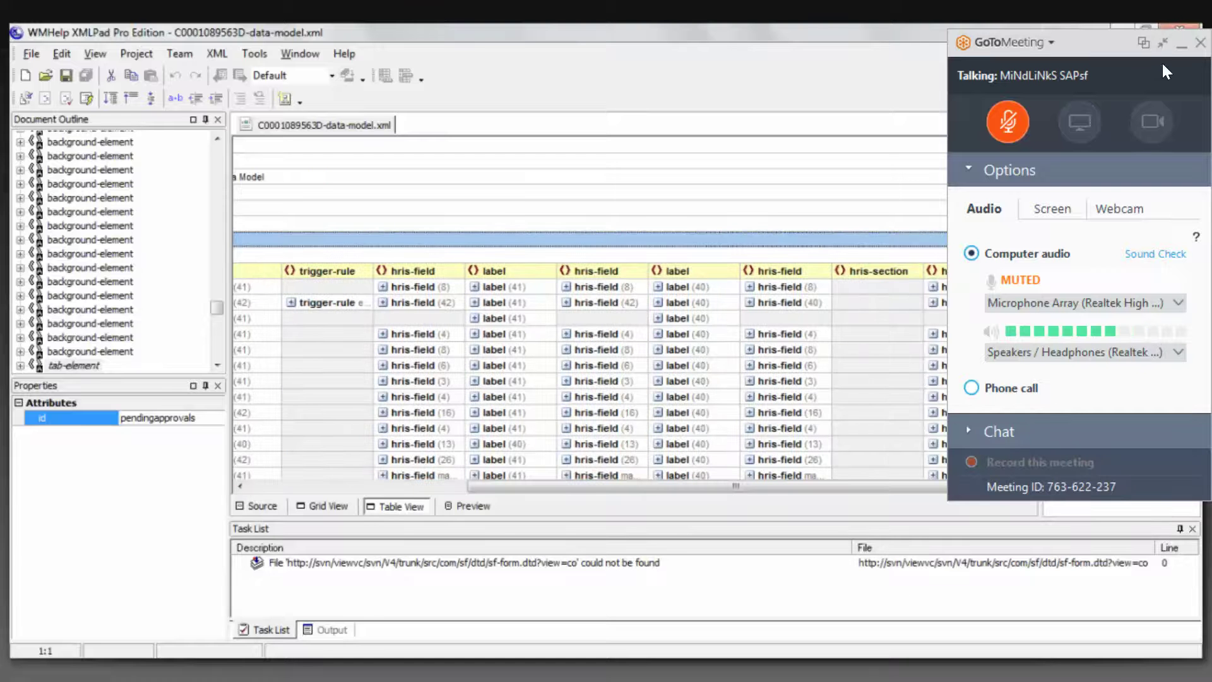
Step: Collapse the meeting control panel, then expand the jobInfo element's labels to review their translations and collapse them again
{"action": "left_click", "coordinate": [1162, 43]}
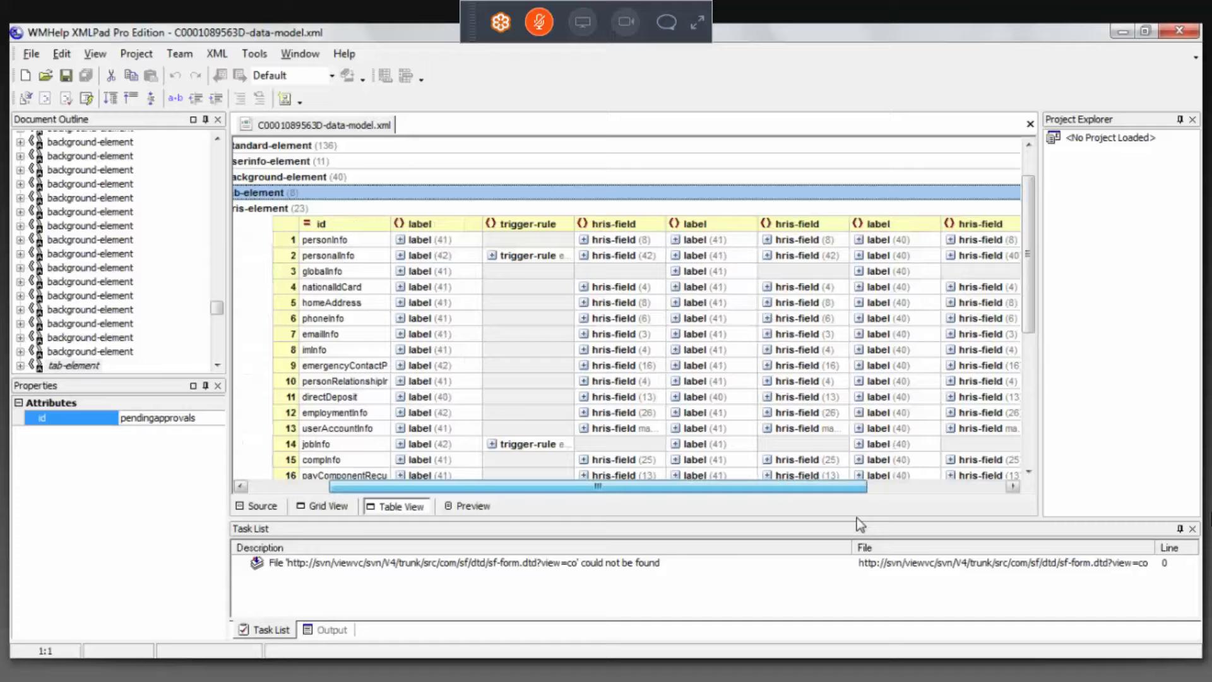
{"action": "left_click", "coordinate": [418, 439]}
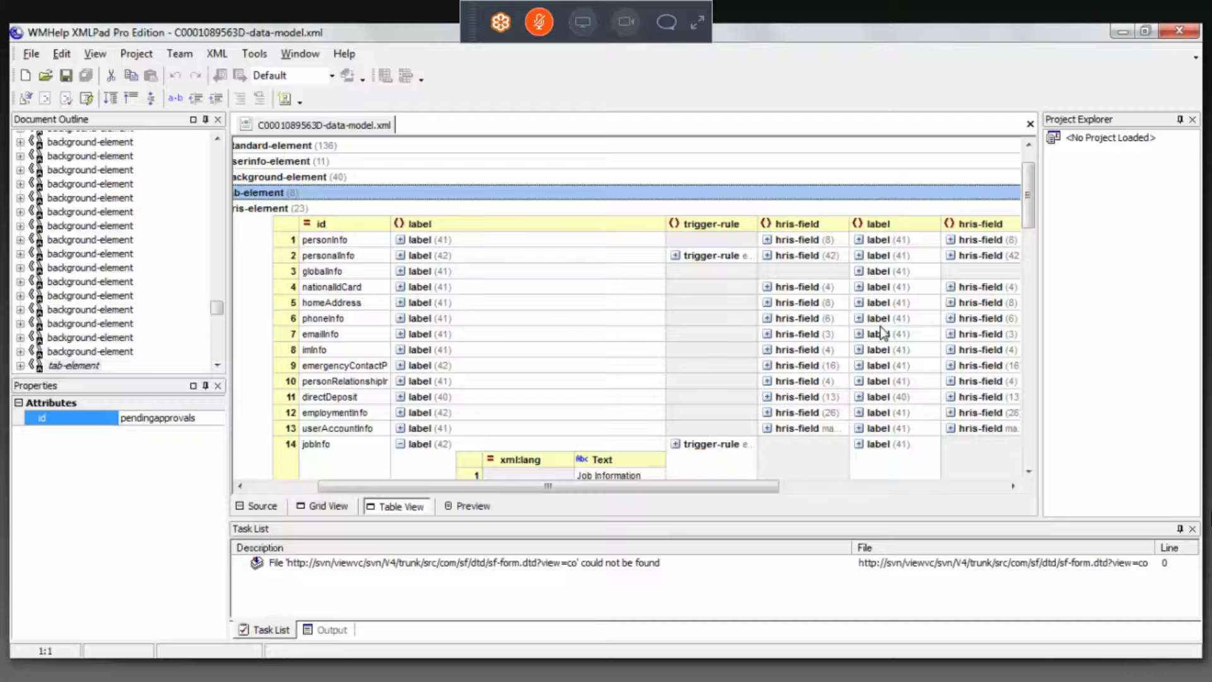
{"action": "scroll", "coordinate": [1034, 196], "scroll_direction": "down", "scroll_amount": 1}
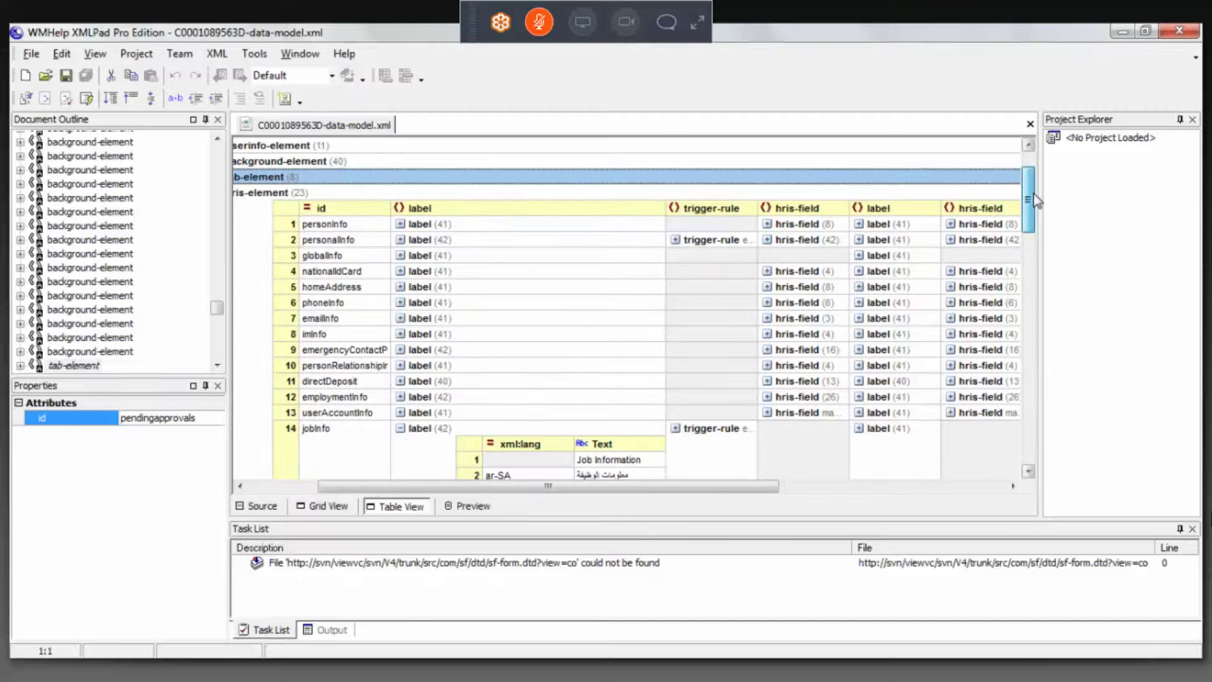
{"action": "left_click_drag", "start_coordinate": [1033, 193], "coordinate": [1040, 247]}
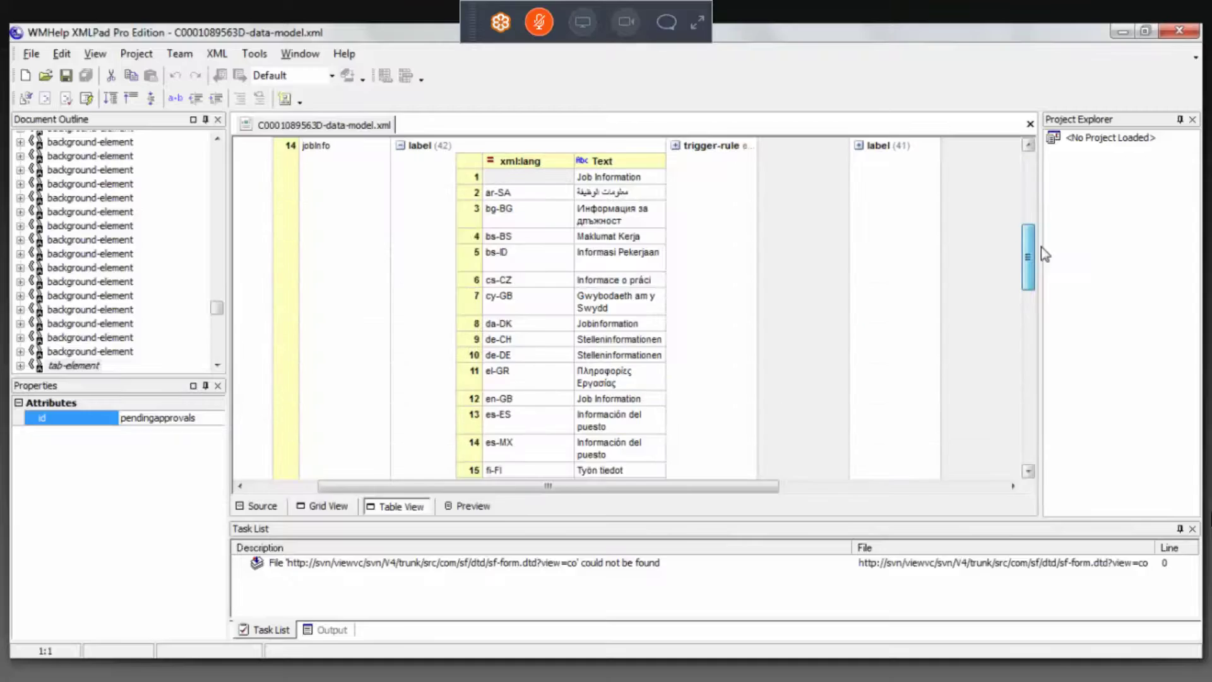
{"action": "scroll", "coordinate": [870, 192], "scroll_direction": "up", "scroll_amount": 4}
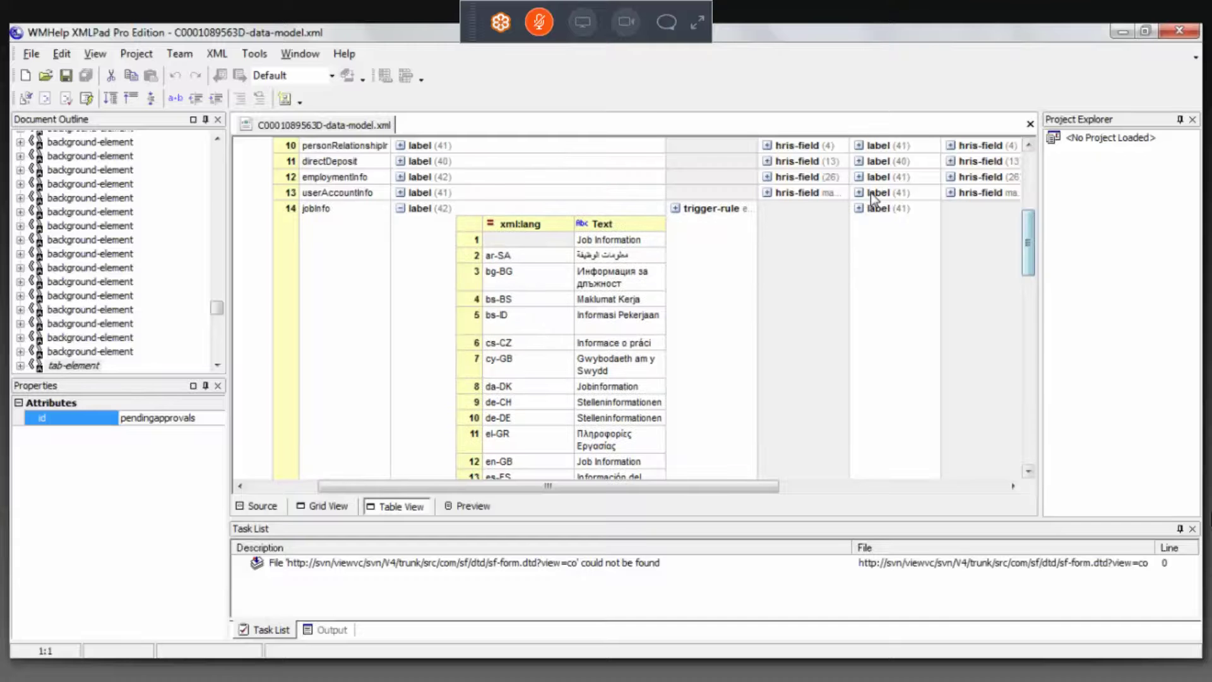
{"action": "left_click", "coordinate": [400, 208]}
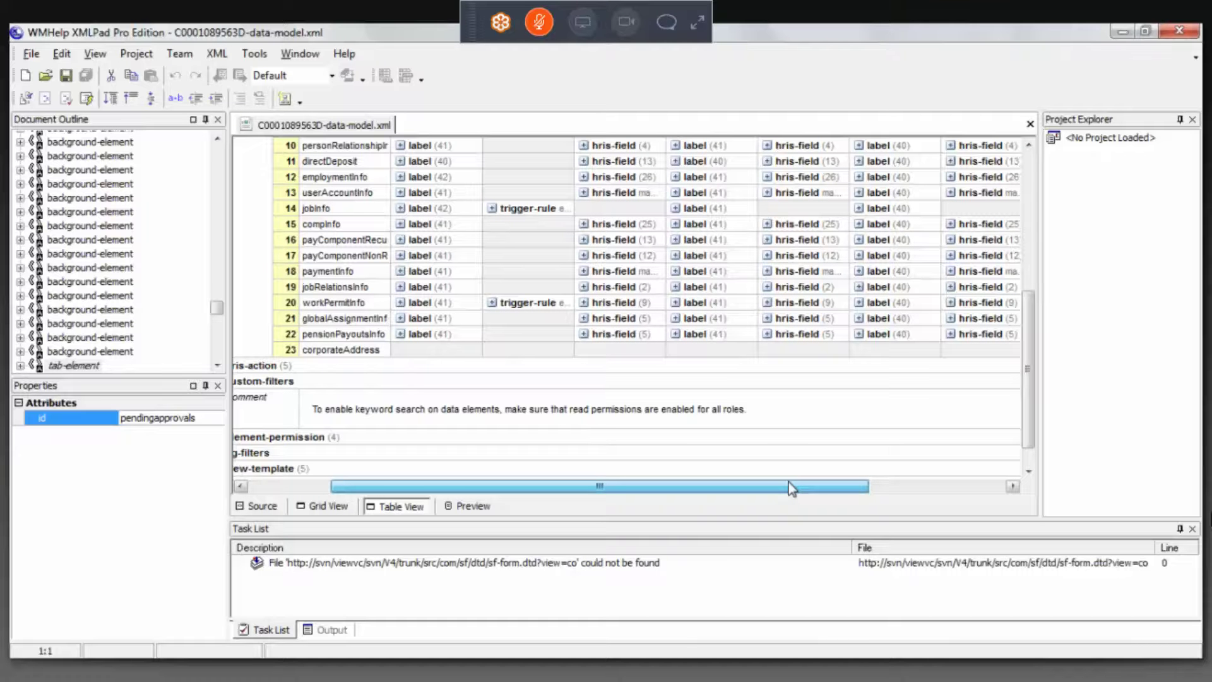
Step: Expand the hris-section of jobInfo and the hris-field list of its orgFieldsList to view the field attributes
{"action": "left_click_drag", "start_coordinate": [791, 488], "coordinate": [922, 487]}
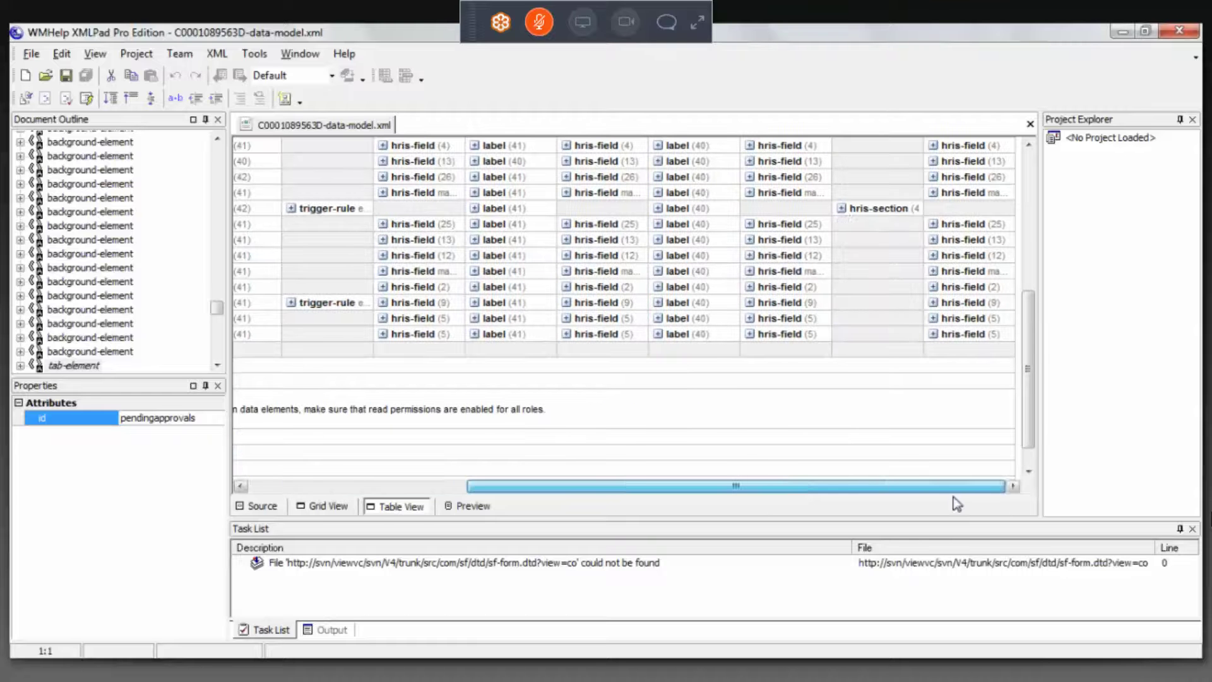
{"action": "left_click", "coordinate": [842, 209]}
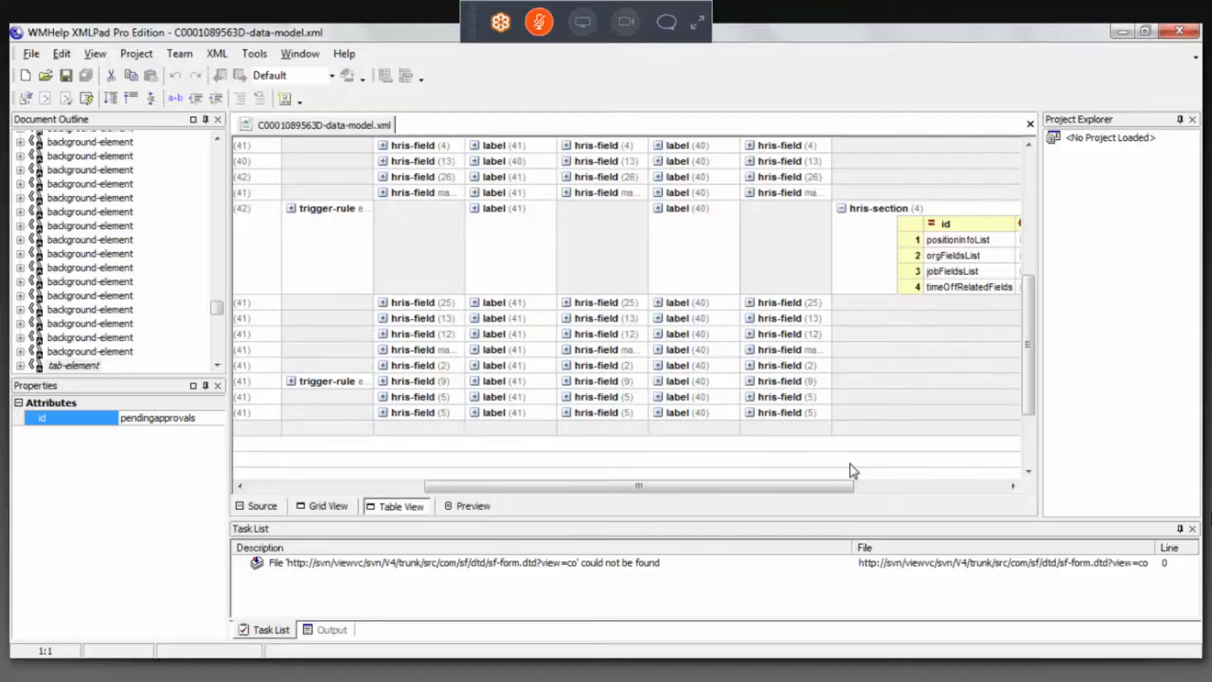
{"action": "left_click_drag", "start_coordinate": [850, 487], "coordinate": [1002, 486]}
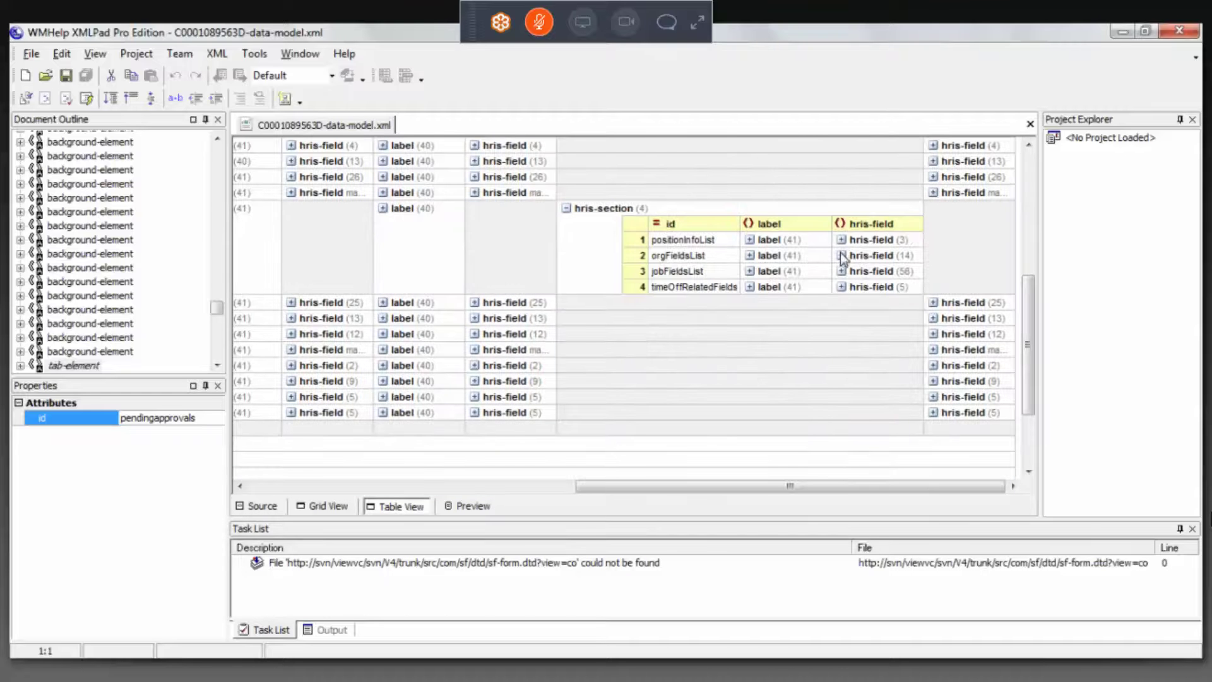
{"action": "left_click", "coordinate": [841, 256]}
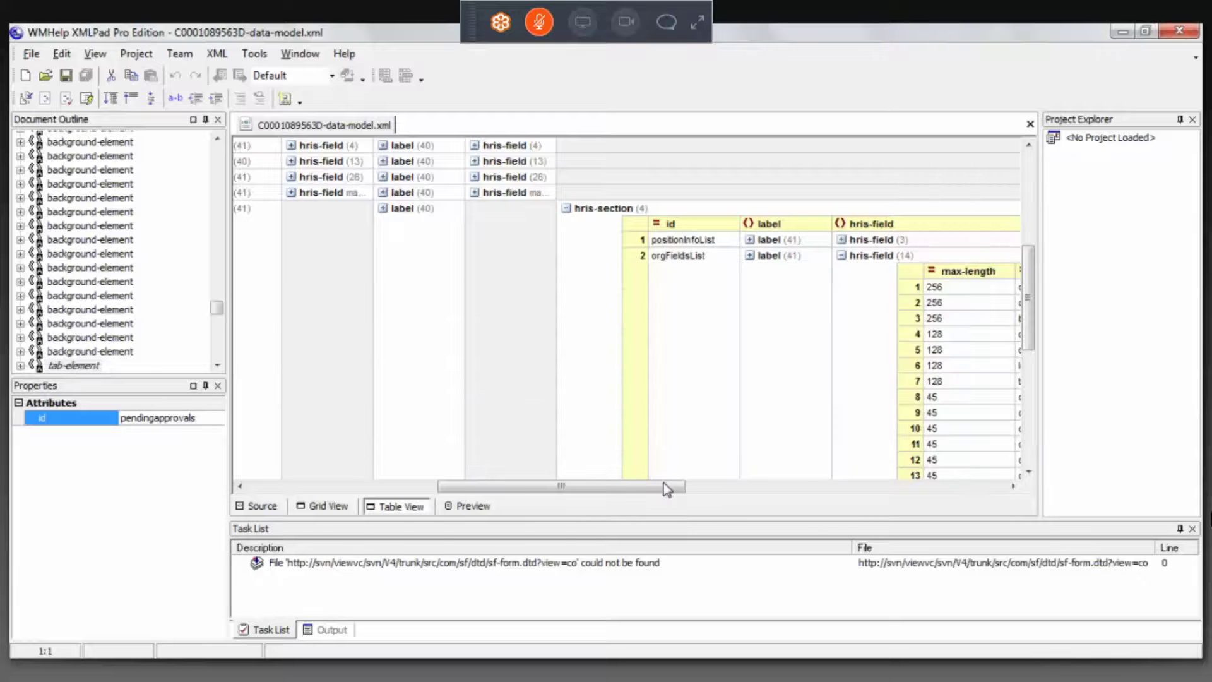
{"action": "left_click_drag", "start_coordinate": [665, 486], "coordinate": [908, 567]}
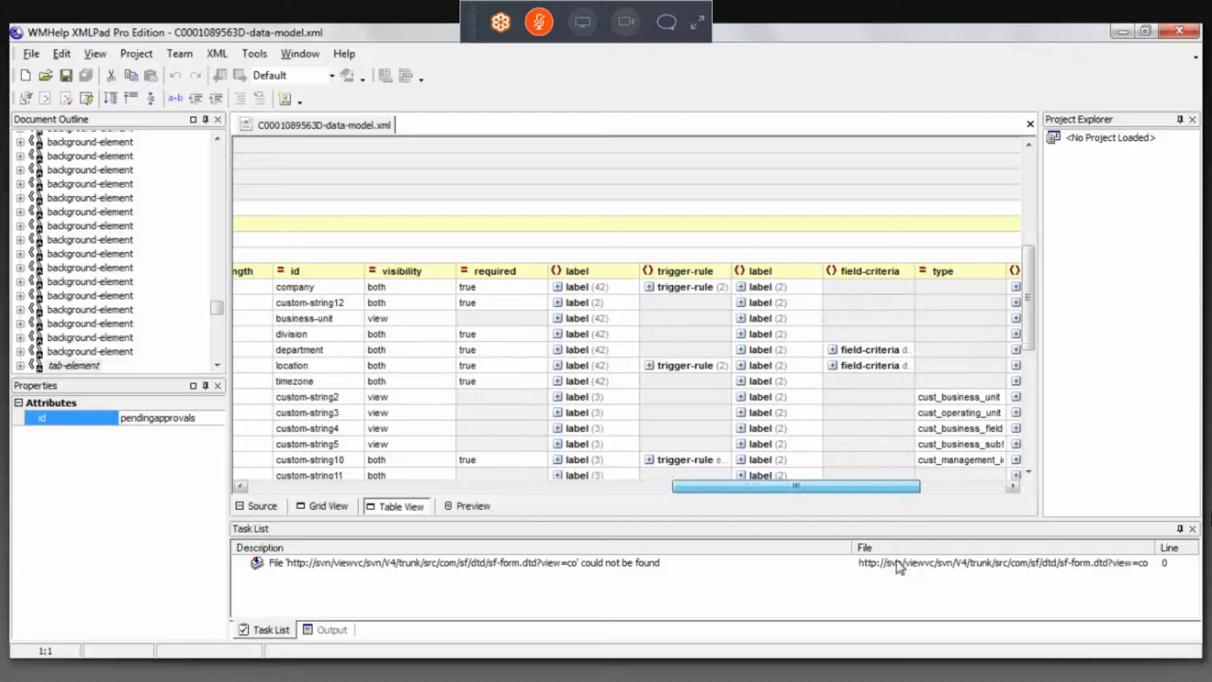
Step: Expand the department field's field-criteria and widen its columns until the attribute names and values are fully readable
{"action": "left_click", "coordinate": [832, 350]}
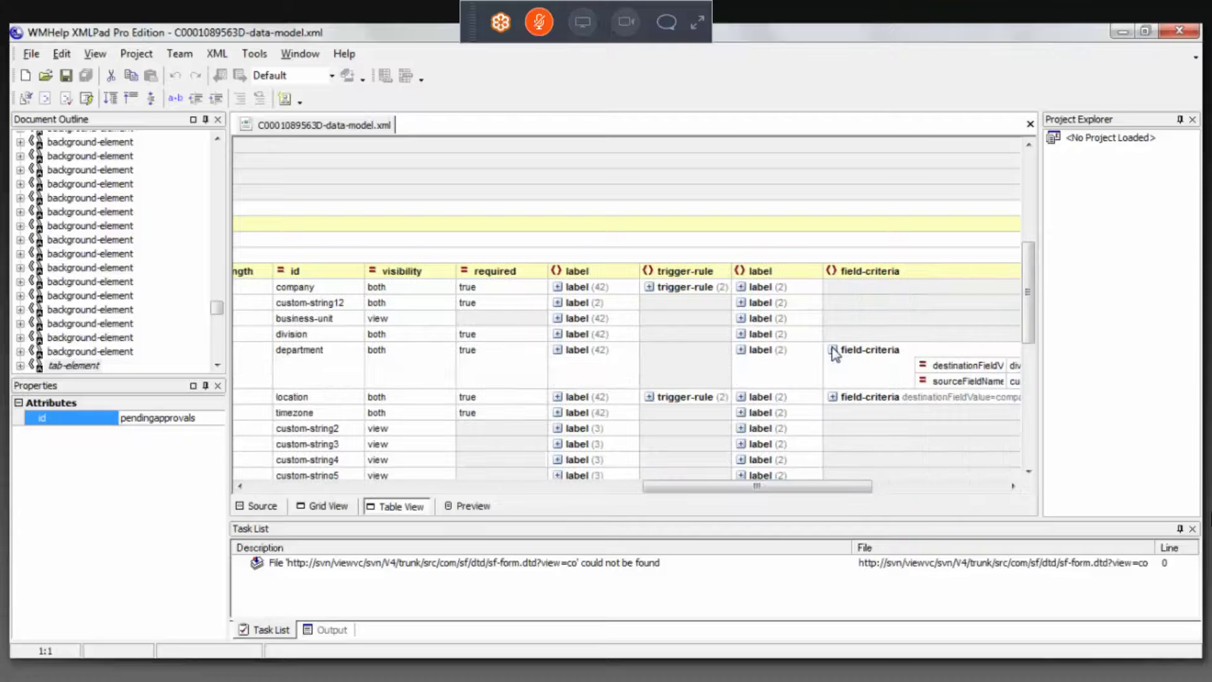
{"action": "left_click_drag", "start_coordinate": [846, 486], "coordinate": [916, 485]}
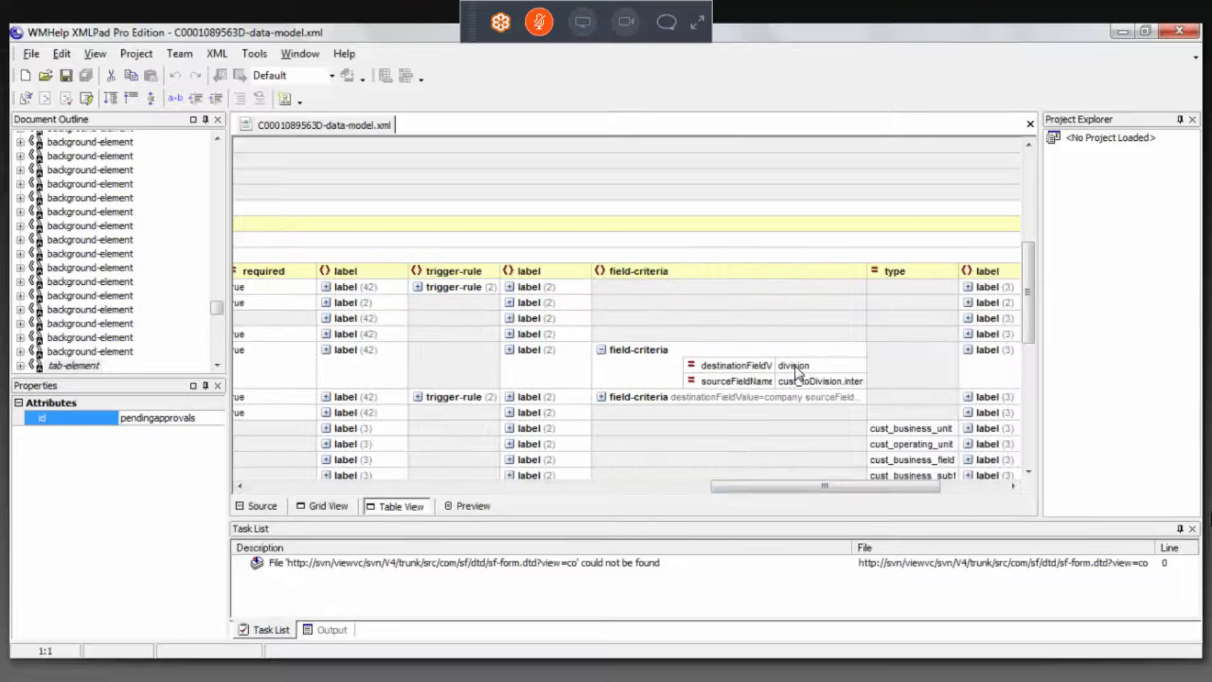
{"action": "left_click", "coordinate": [797, 369]}
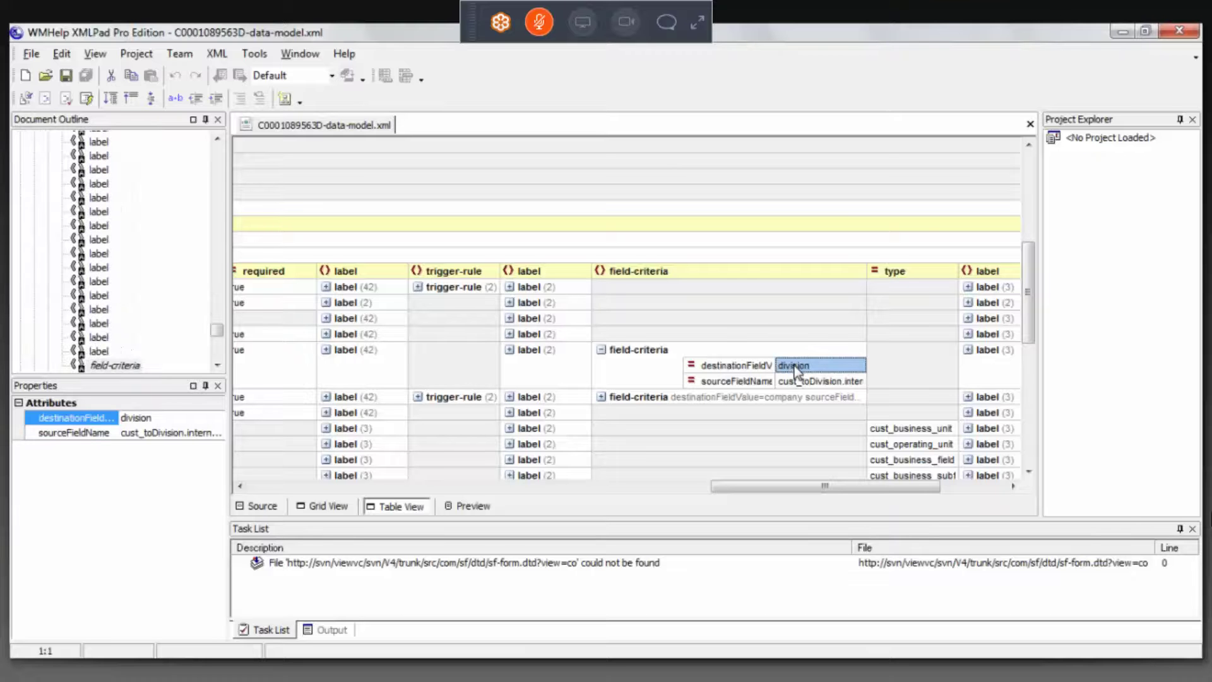
{"action": "left_click_drag", "start_coordinate": [872, 285], "coordinate": [948, 365]}
{"action": "left_click", "coordinate": [778, 360]}
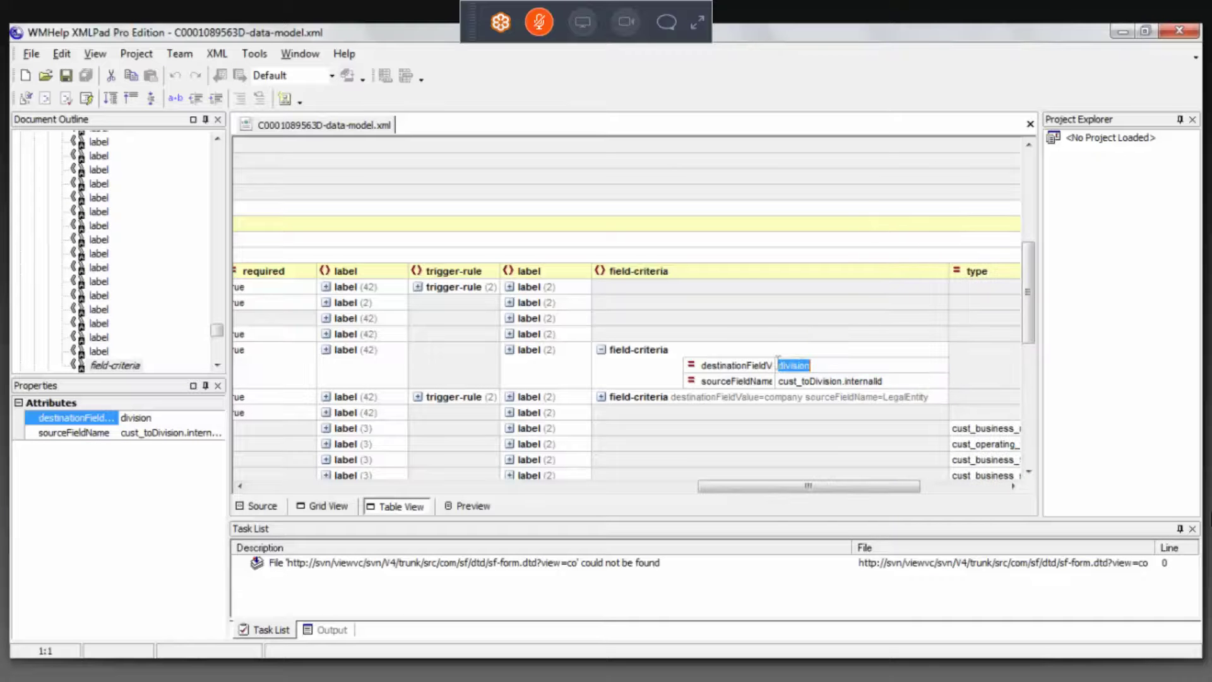
{"action": "left_click_drag", "start_coordinate": [776, 357], "coordinate": [804, 348]}
{"action": "left_click", "coordinate": [894, 364]}
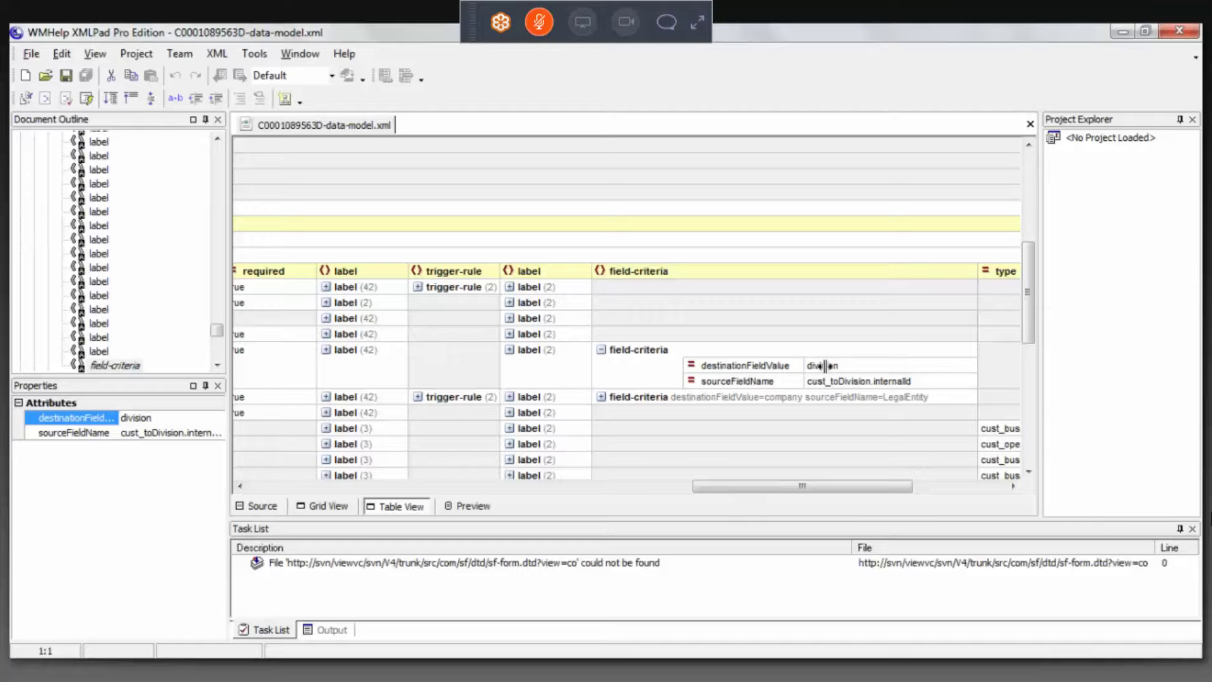
Step: Inspect the department criteria's sourceFieldName value, then expand the location field's field-criteria and select its destinationFieldValue
{"action": "left_click", "coordinate": [764, 380]}
{"action": "left_click", "coordinate": [848, 381]}
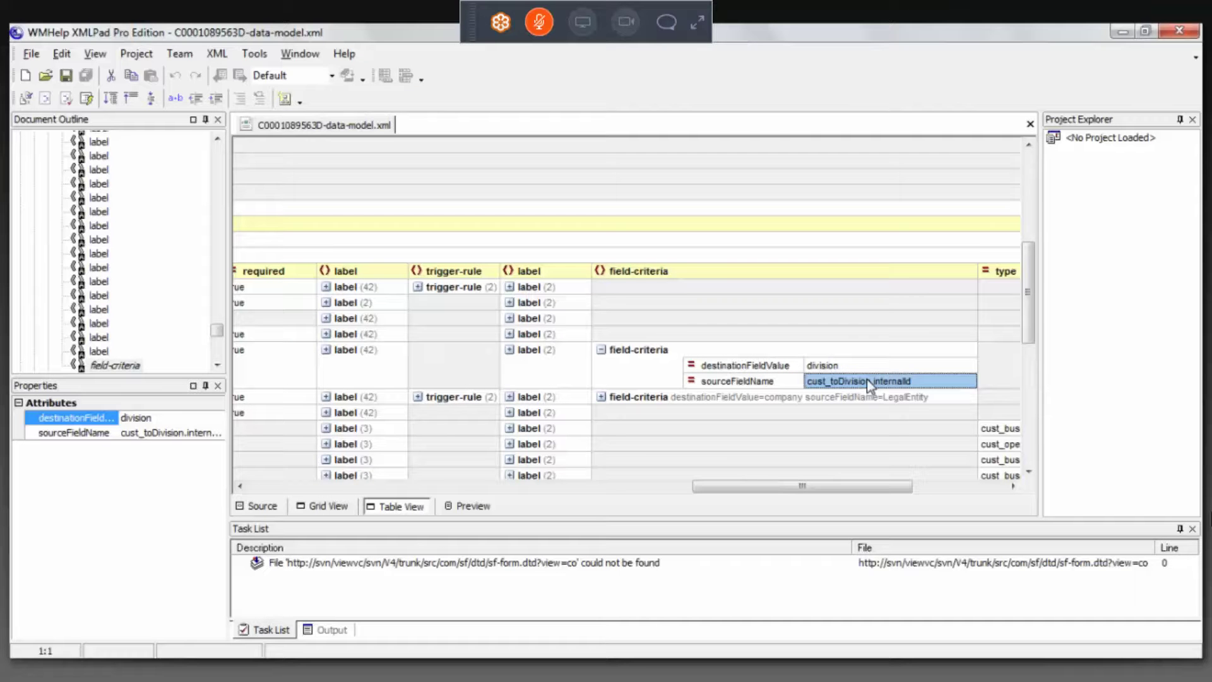
{"action": "left_click", "coordinate": [602, 398]}
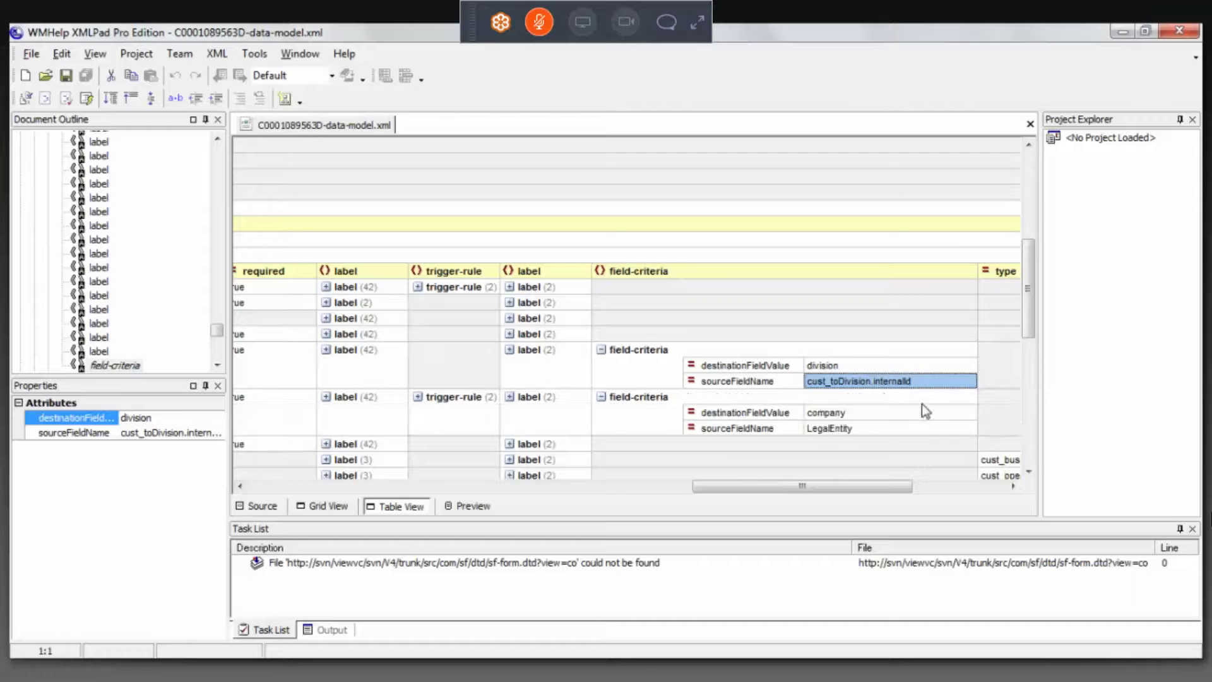
{"action": "left_click", "coordinate": [843, 415]}
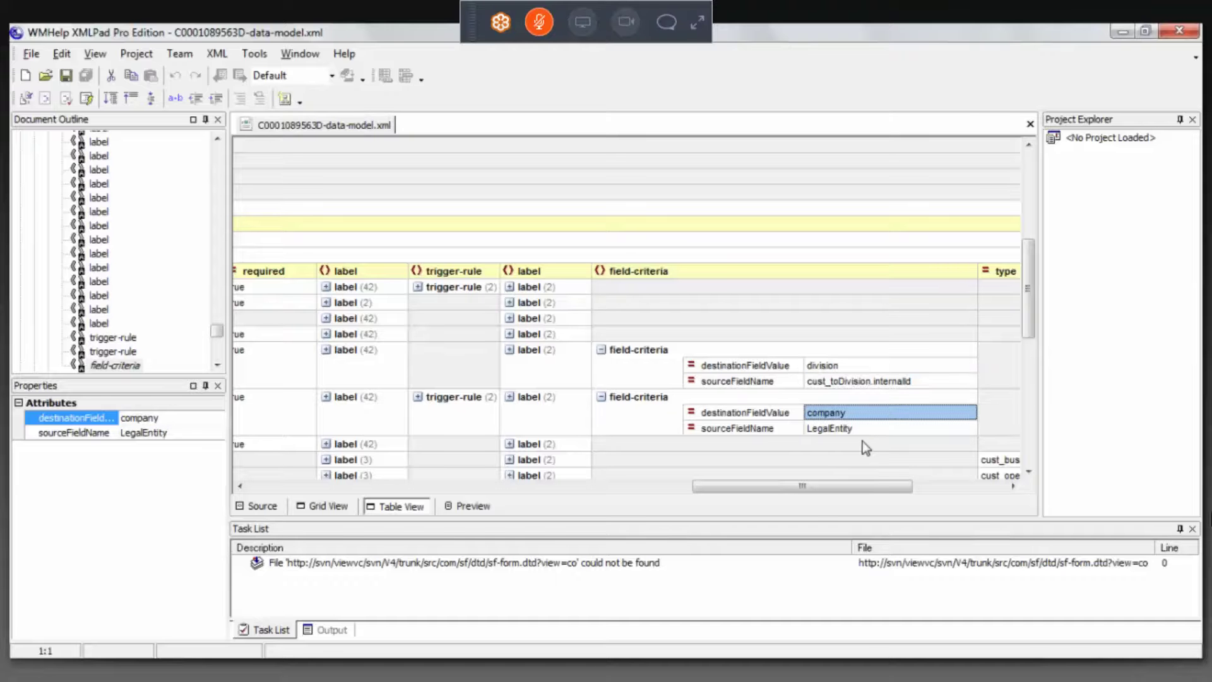
Step: Show the location field's field-criteria in the XML source and select the complete field-criteria tag
{"action": "left_click", "coordinate": [245, 507]}
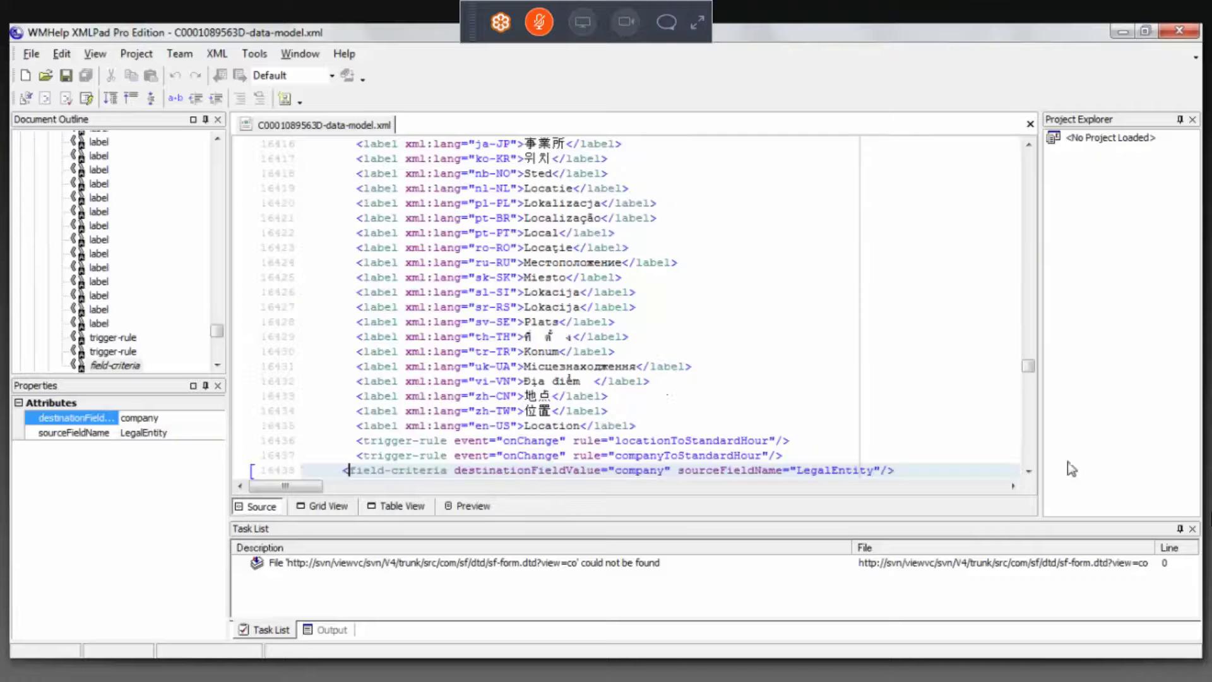
{"action": "left_click", "coordinate": [1029, 472]}
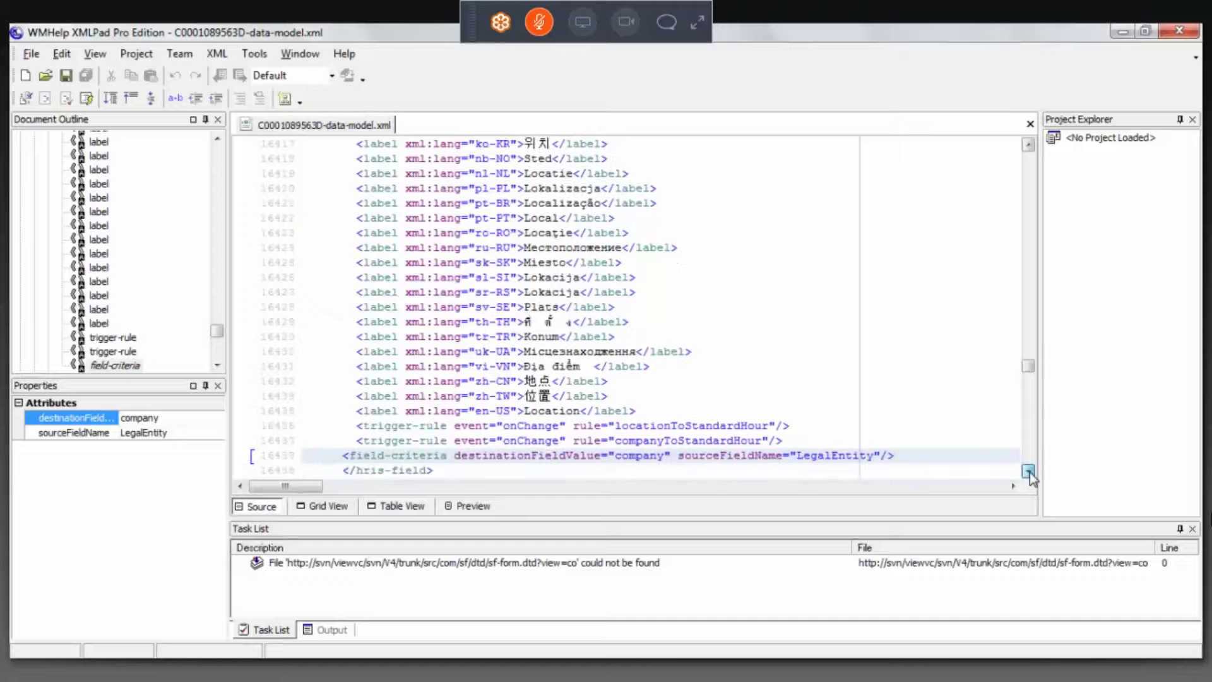
{"action": "scroll", "coordinate": [1029, 472], "scroll_direction": "down", "scroll_amount": 3}
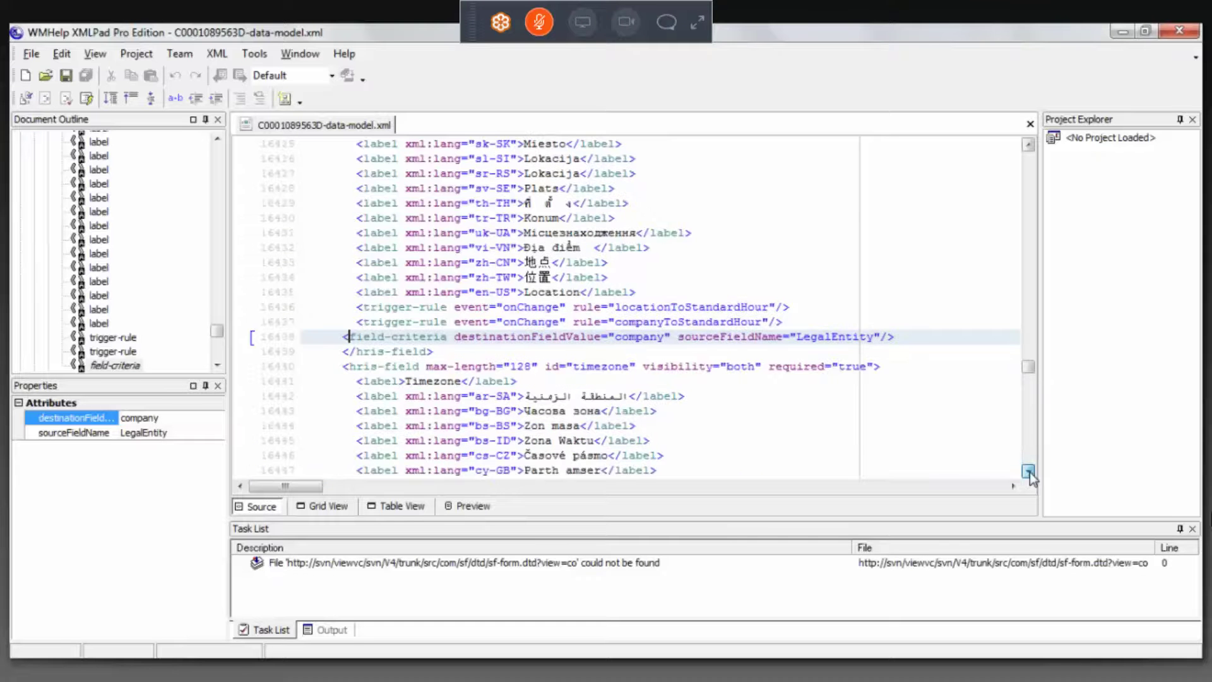
{"action": "scroll", "coordinate": [1029, 472], "scroll_direction": "down", "scroll_amount": 3}
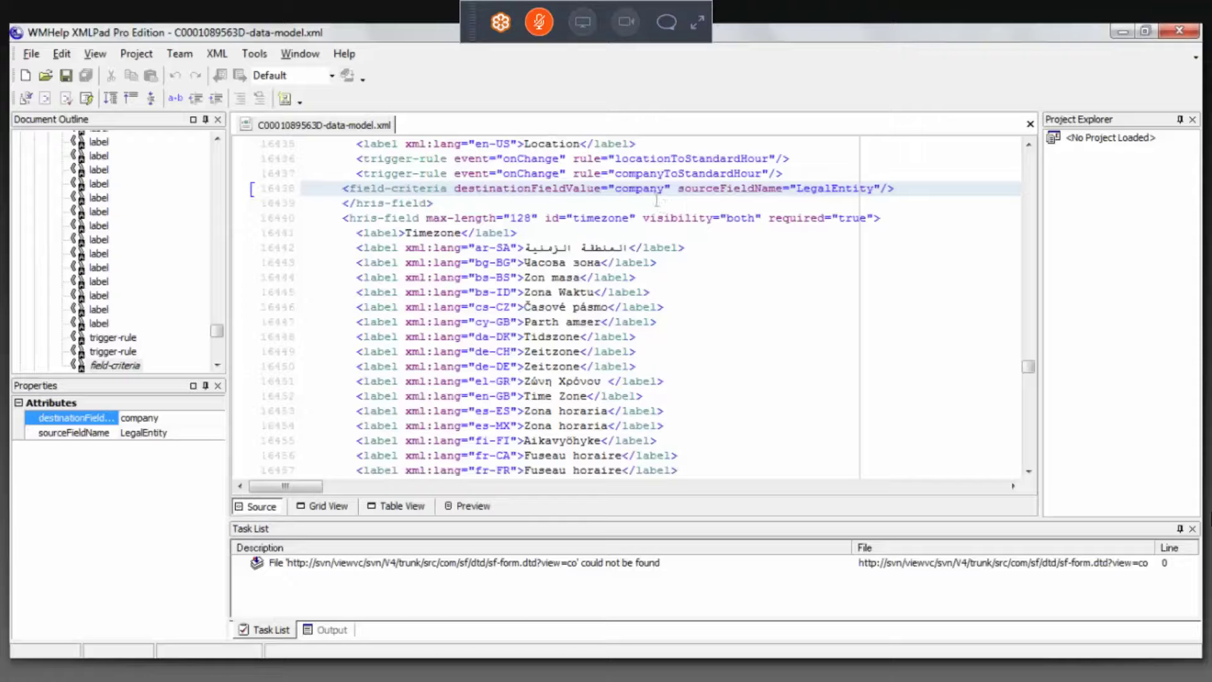
{"action": "left_click_drag", "start_coordinate": [655, 198], "coordinate": [651, 189]}
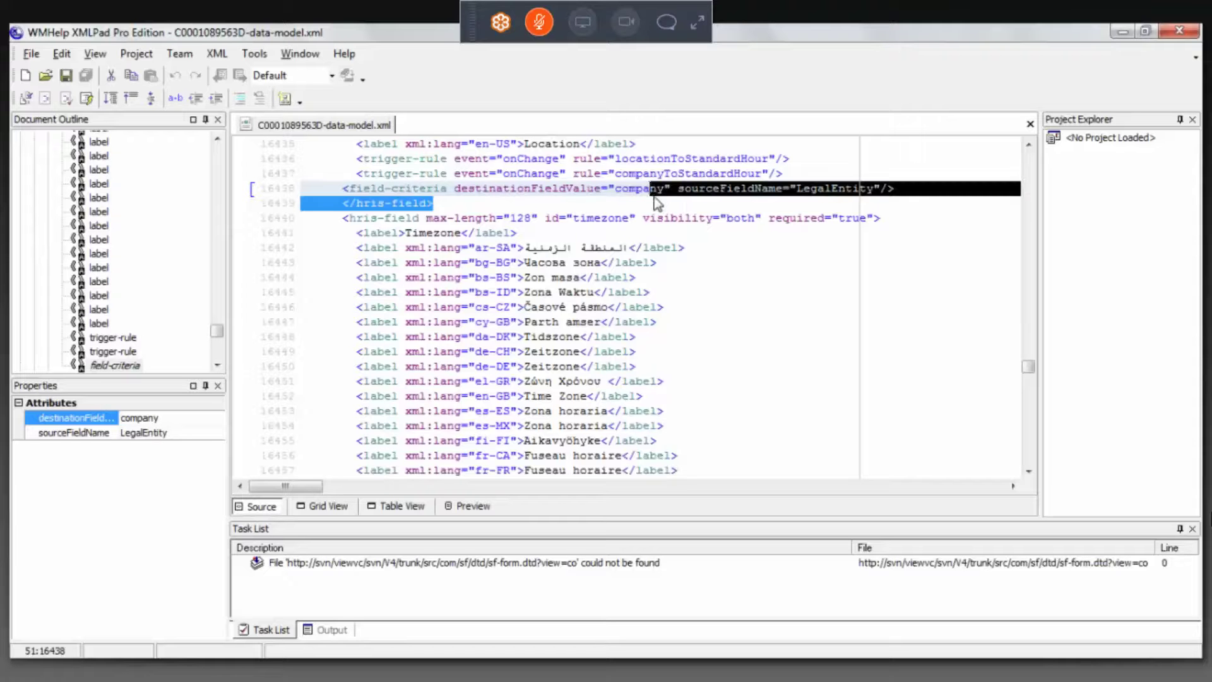
{"action": "left_click", "coordinate": [569, 190]}
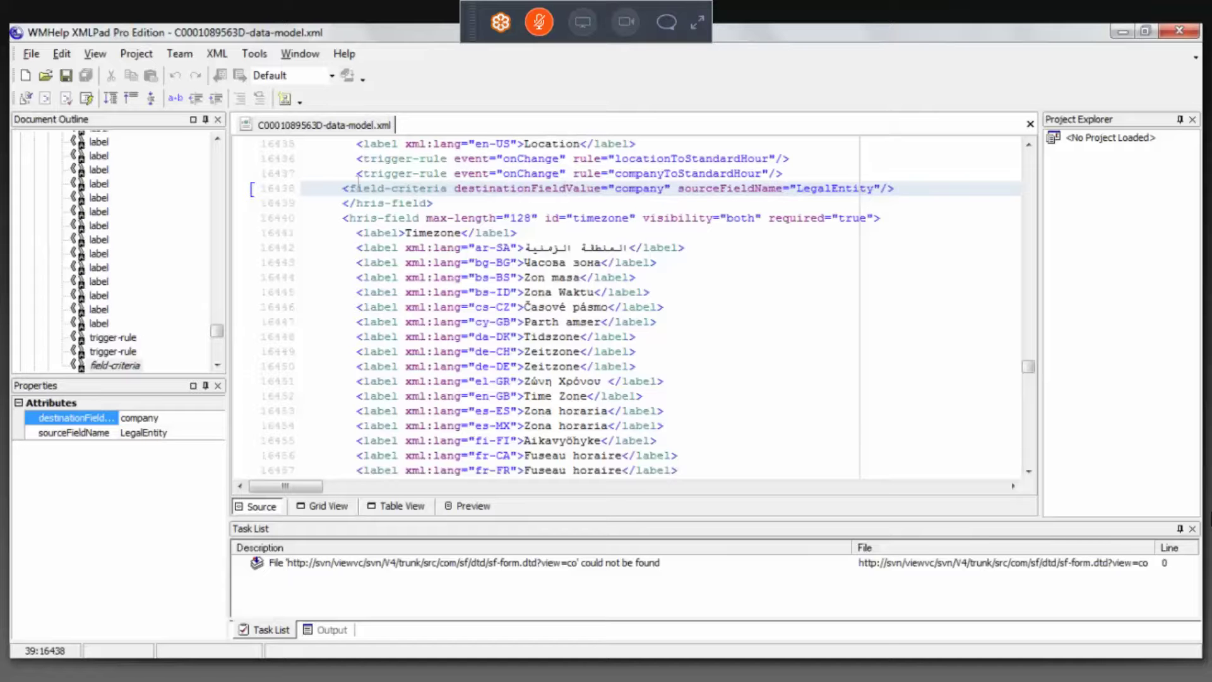
{"action": "left_click", "coordinate": [342, 189]}
{"action": "left_click_drag", "start_coordinate": [343, 193], "coordinate": [894, 188]}
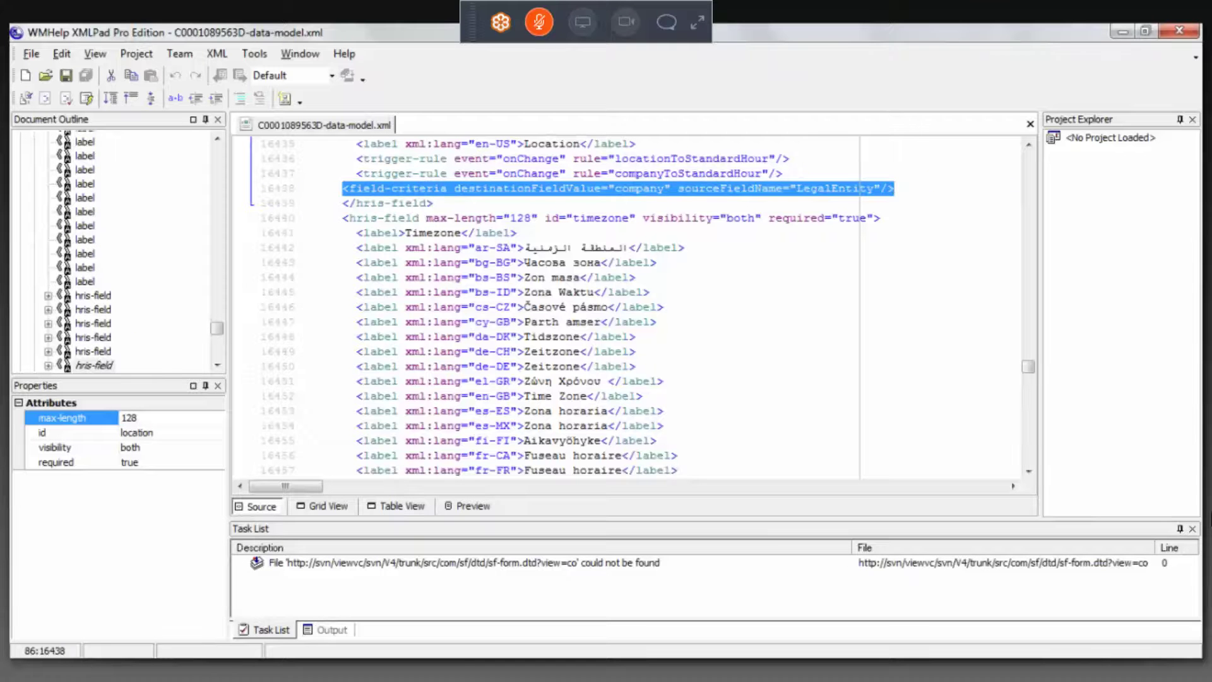
Step: Switch to the blank Microsoft Word document and set the font size to 28
{"action": "mouse_move", "coordinate": [358, 670]}
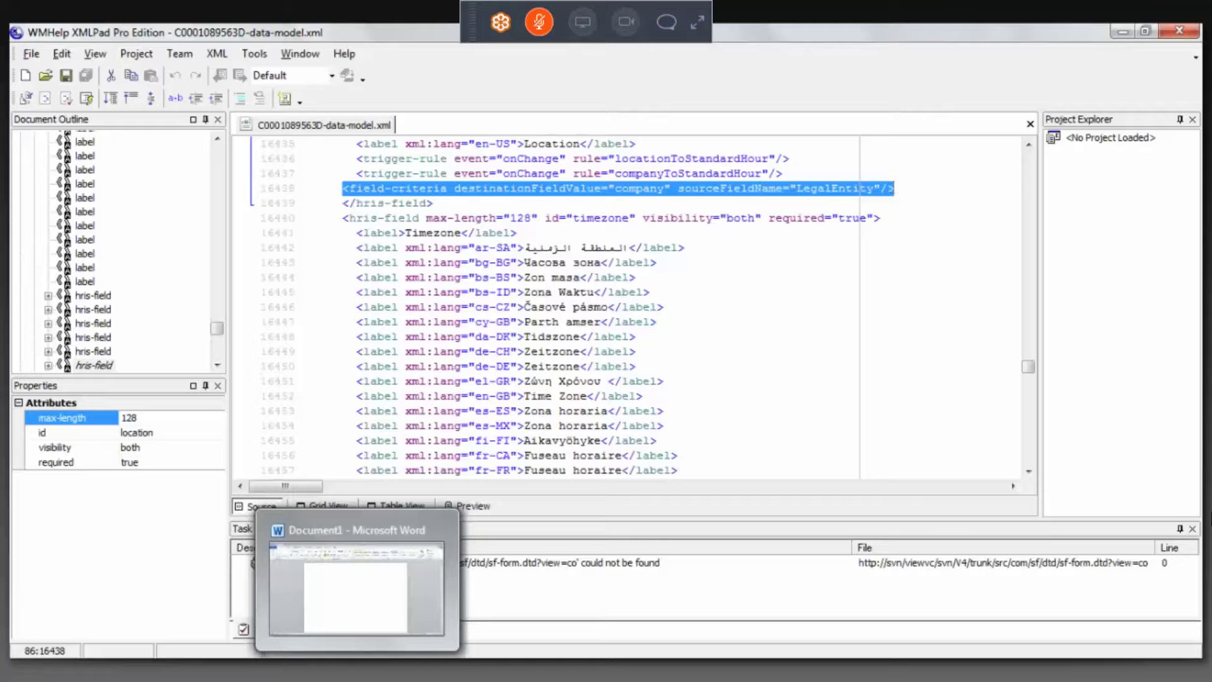
{"action": "left_click", "coordinate": [358, 671]}
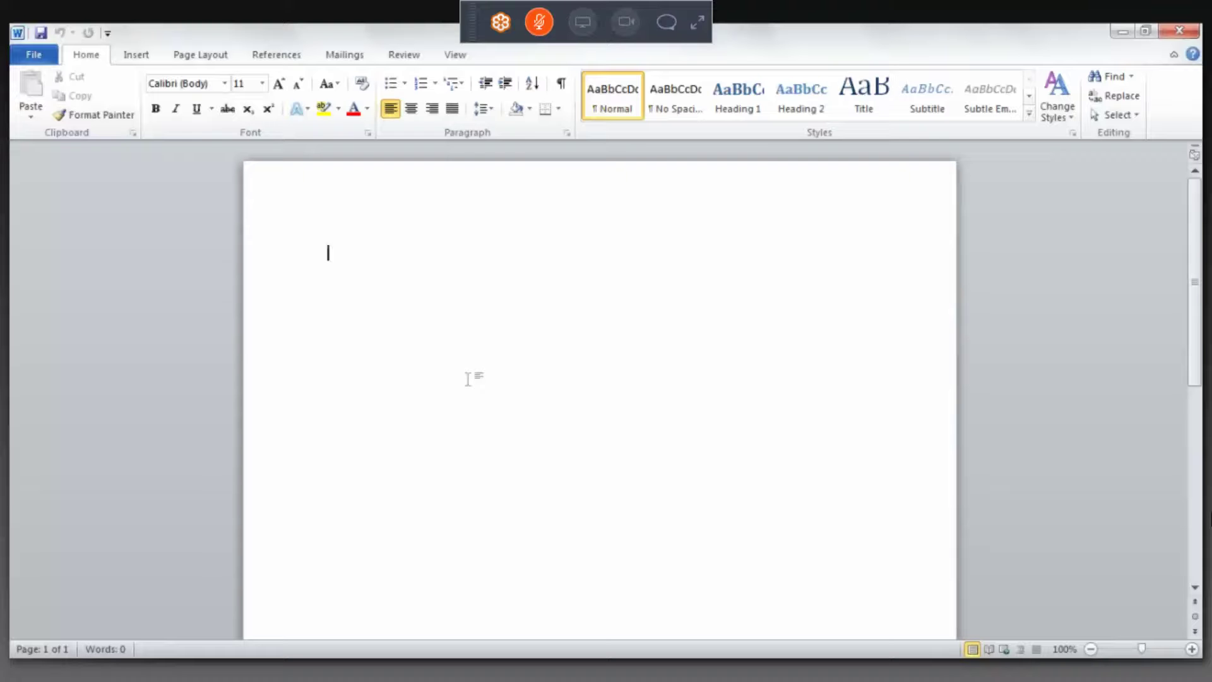
{"action": "type", "text": "Ev"}
{"action": "key", "text": "BackSpace"}
{"action": "key", "text": "BackSpace"}
{"action": "left_click", "coordinate": [262, 83]}
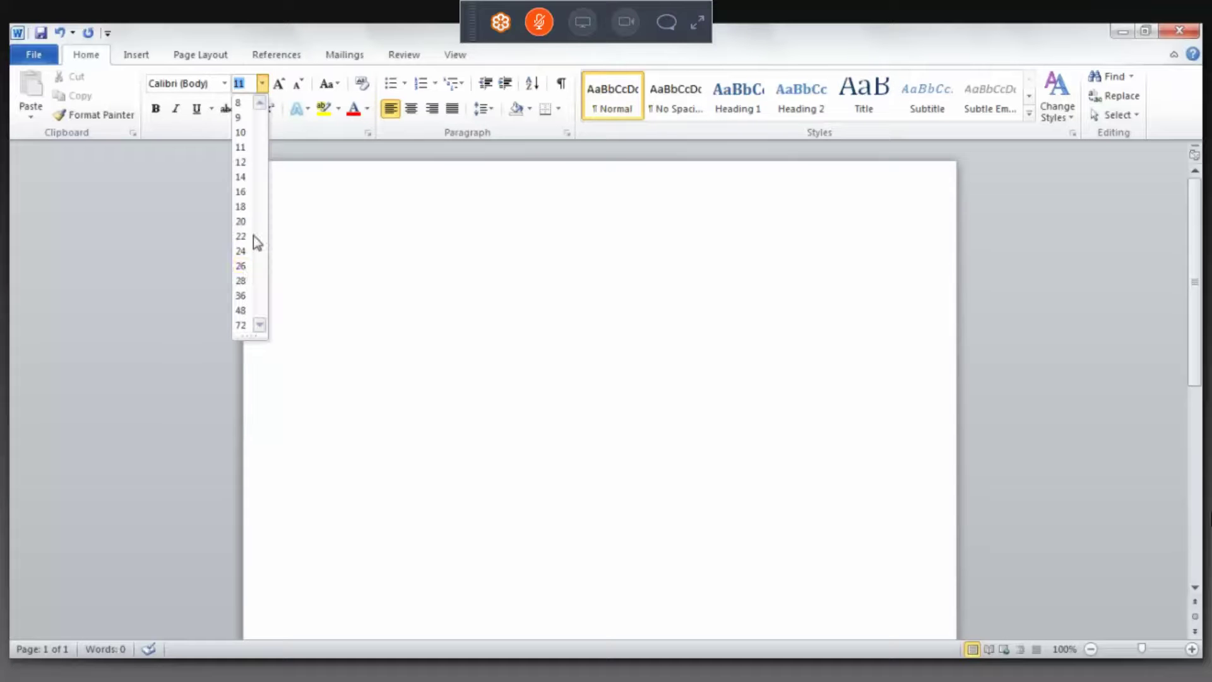
{"action": "left_click", "coordinate": [244, 281]}
Step: Enter the heading "Events, Event Reasons and Workflows" in the document and begin a new line below it
{"action": "type", "text": "E"}
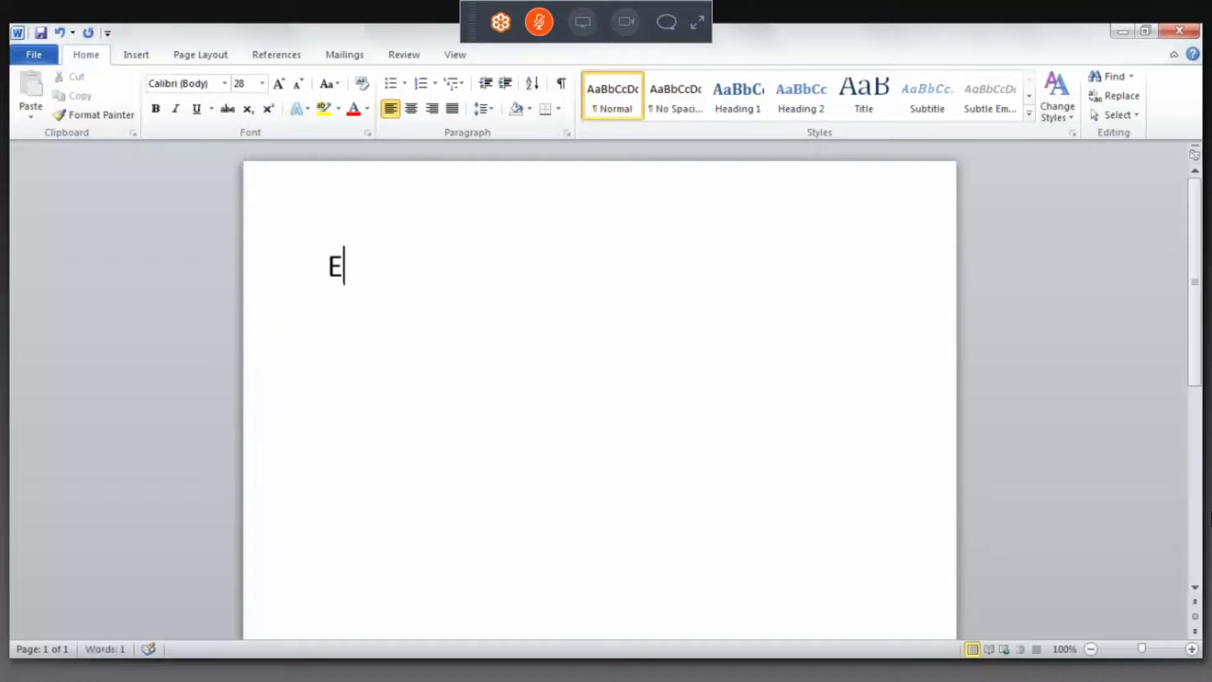
{"action": "type", "text": "vents"}
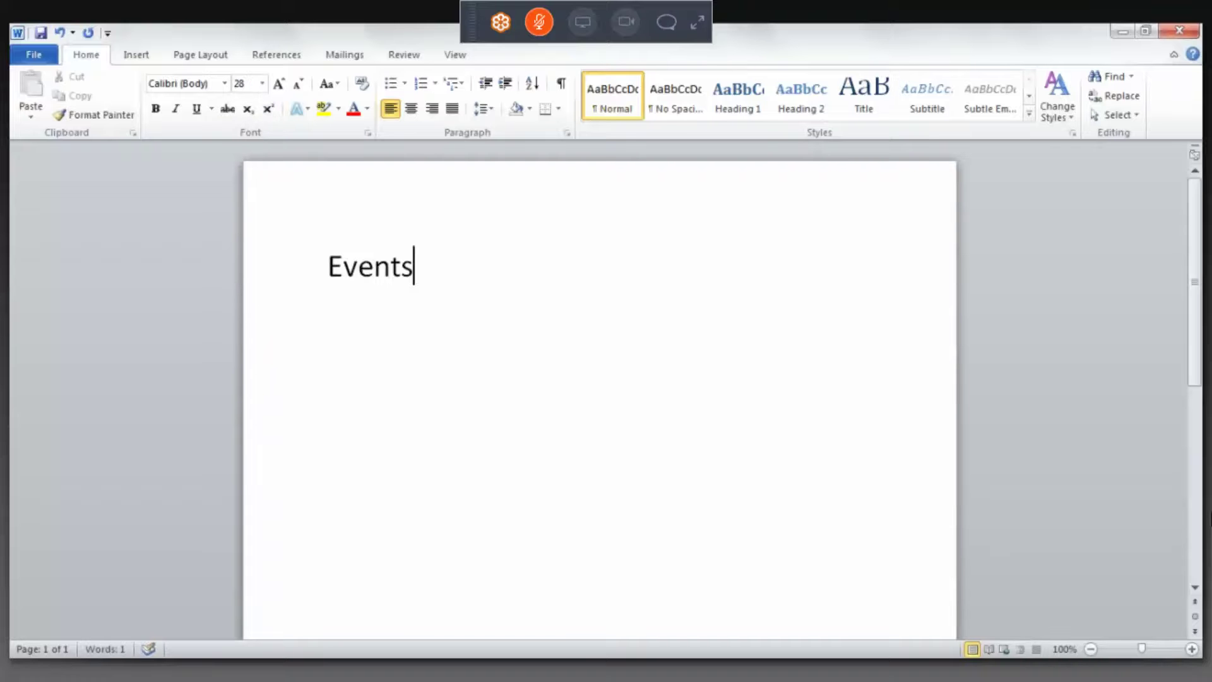
{"action": "type", "text": ", Event r"}
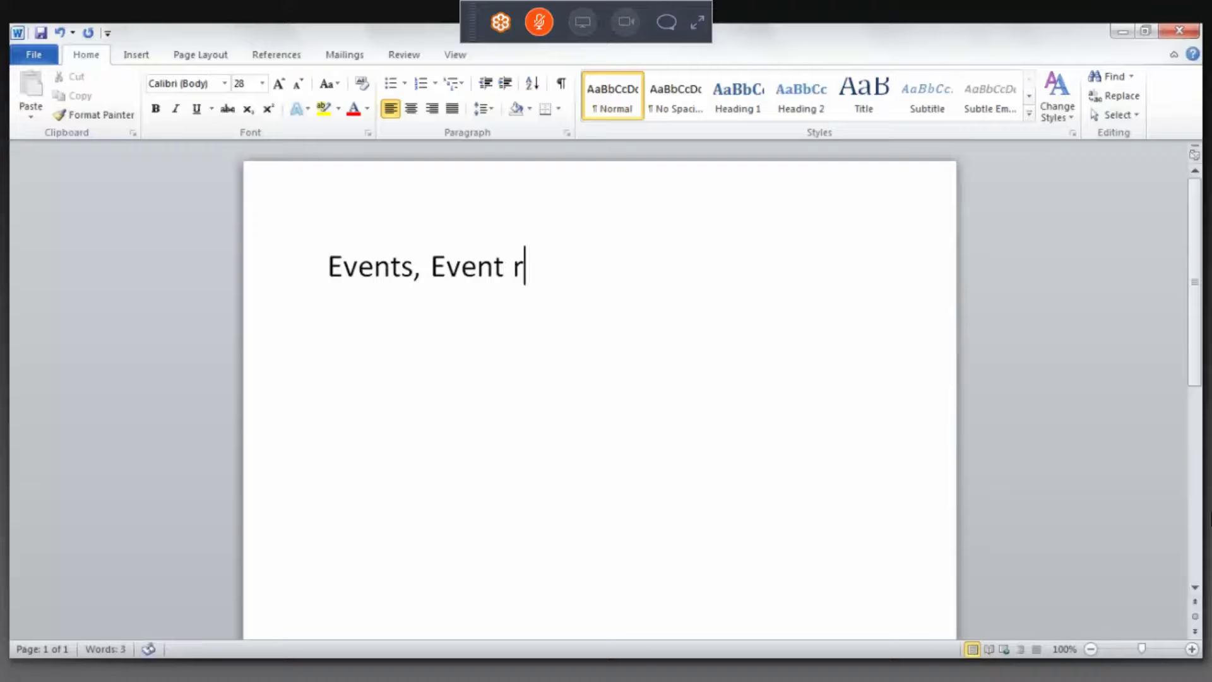
{"action": "key", "text": "BackSpace"}
{"action": "type", "text": "Reaso"}
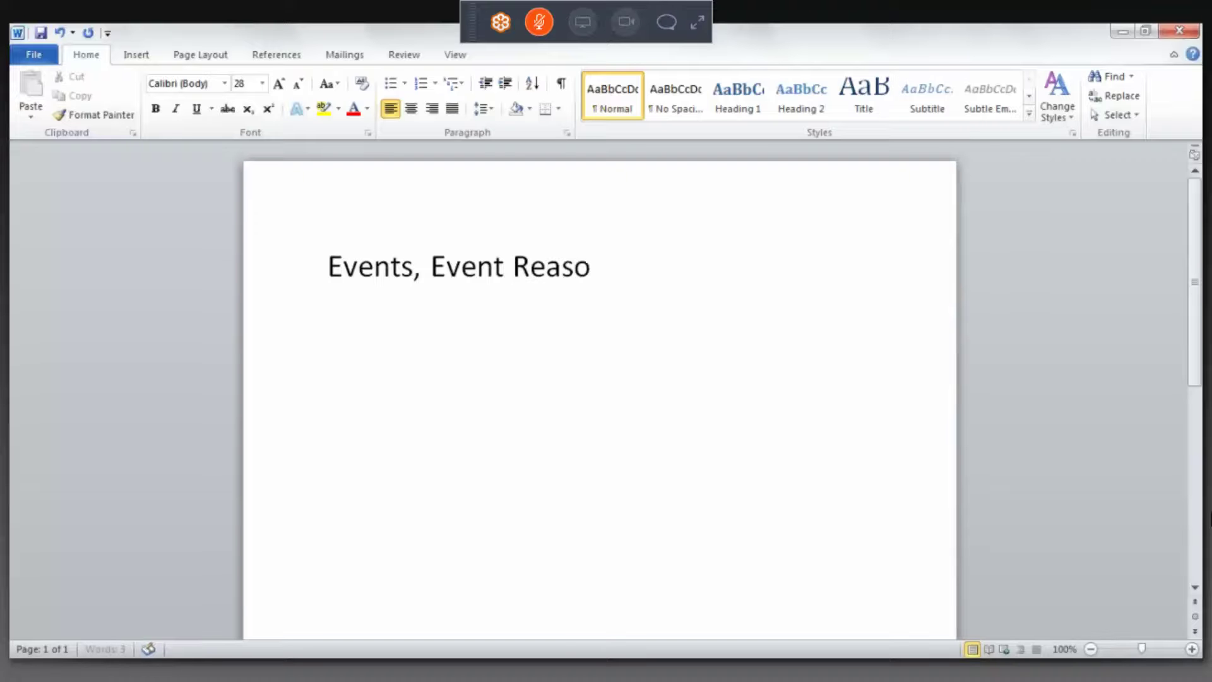
{"action": "type", "text": "ns and Wor"}
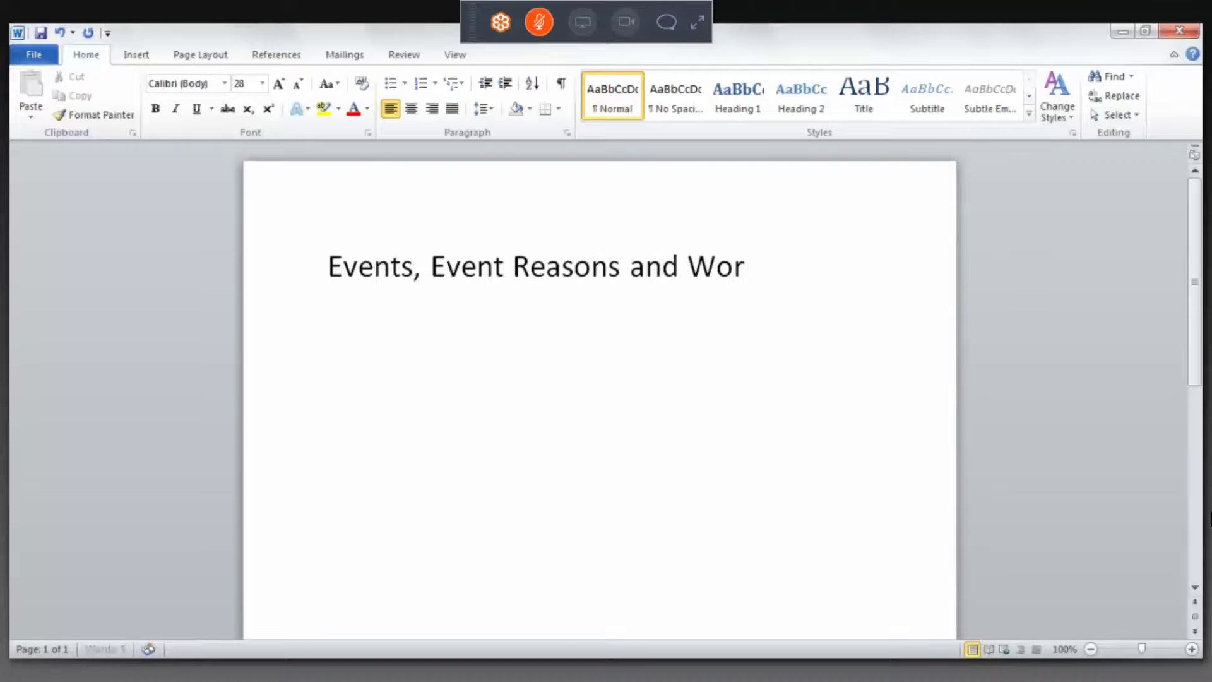
{"action": "type", "text": "kflows"}
{"action": "key", "text": "Return"}
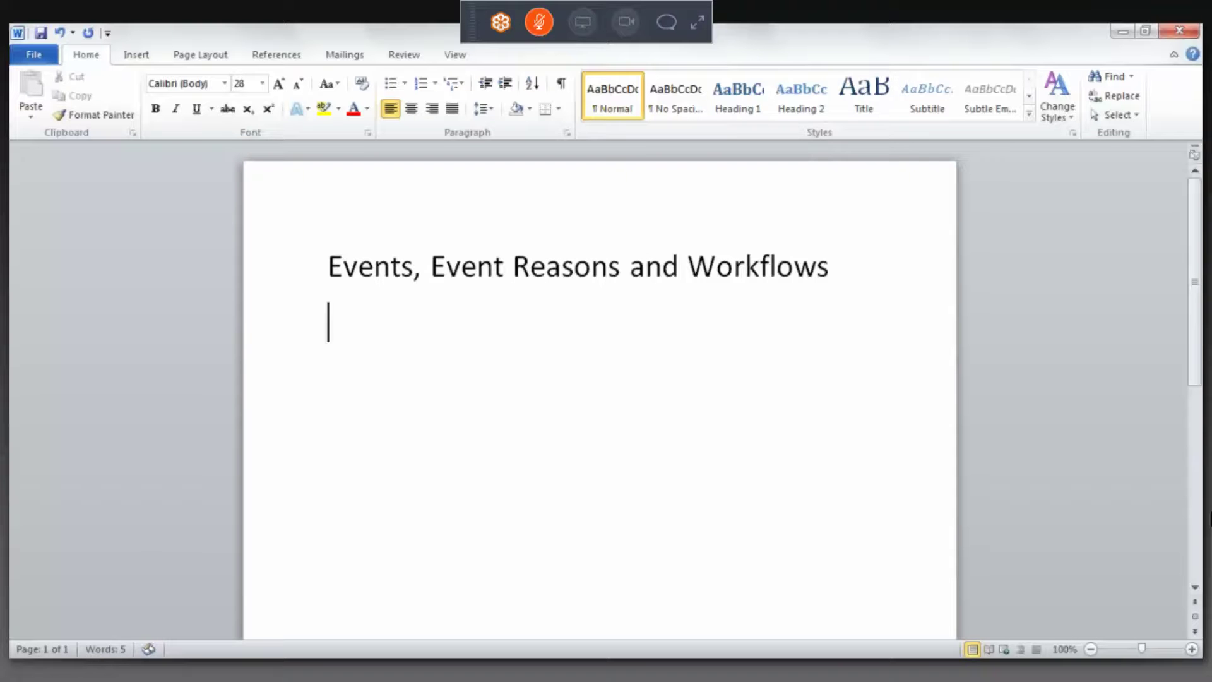
Step: Add the line "Events" below the document heading and begin a new line
{"action": "type", "text": "Events"}
{"action": "key", "text": "Return"}
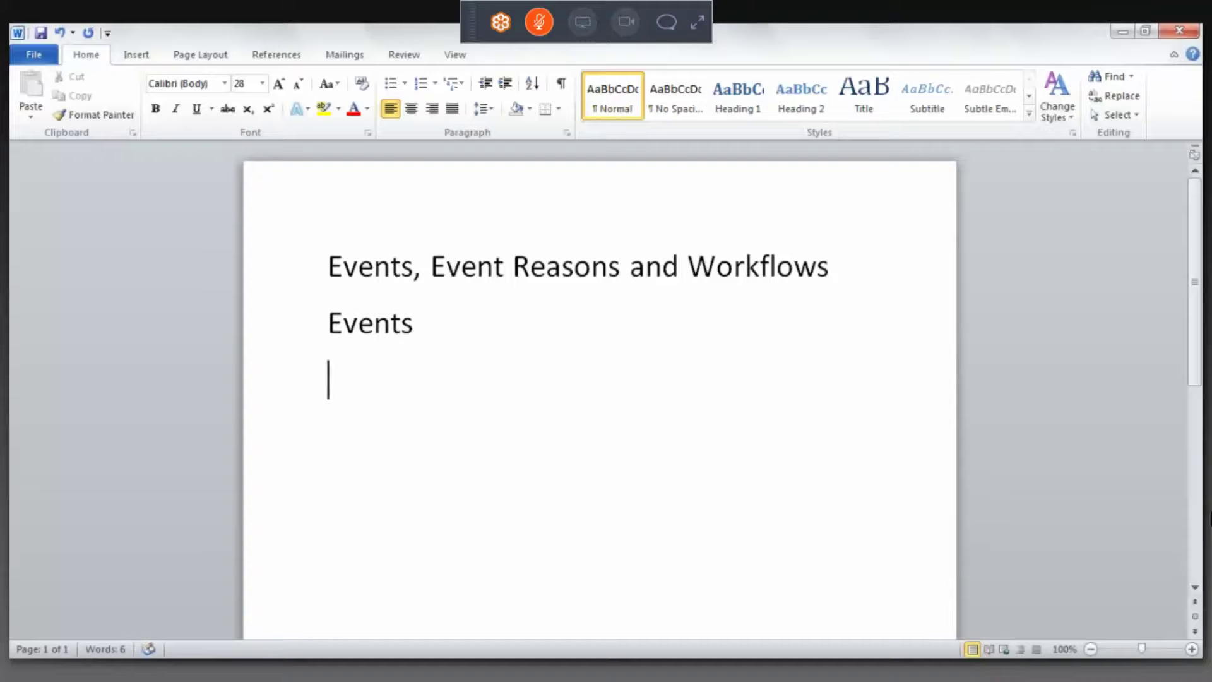
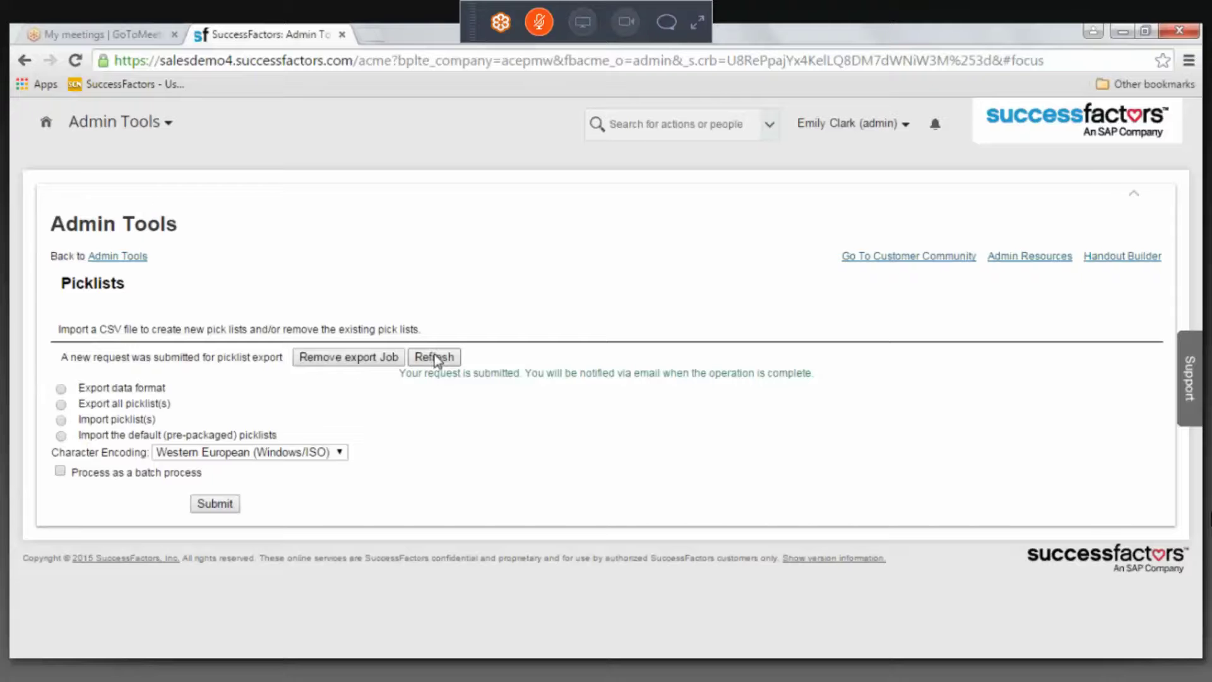
Step: Refresh the submitted picklist export request on the SuccessFactors Picklists page until its export can be downloaded
{"action": "left_click", "coordinate": [413, 60]}
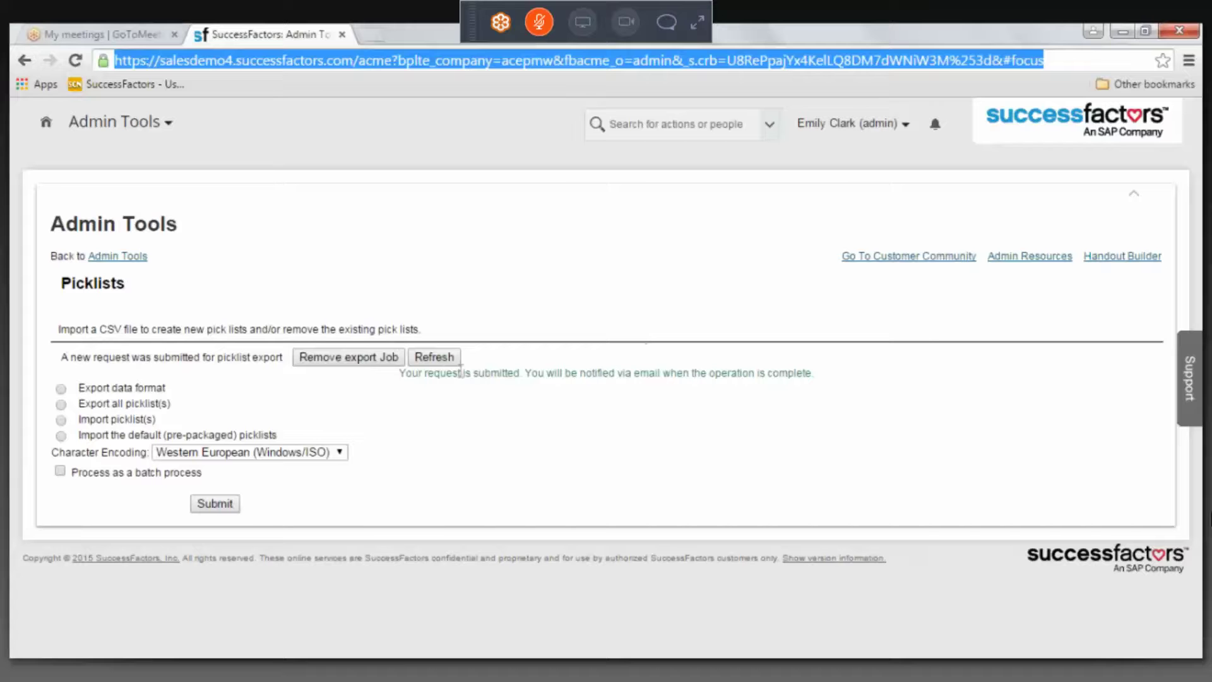
{"action": "left_click", "coordinate": [434, 359]}
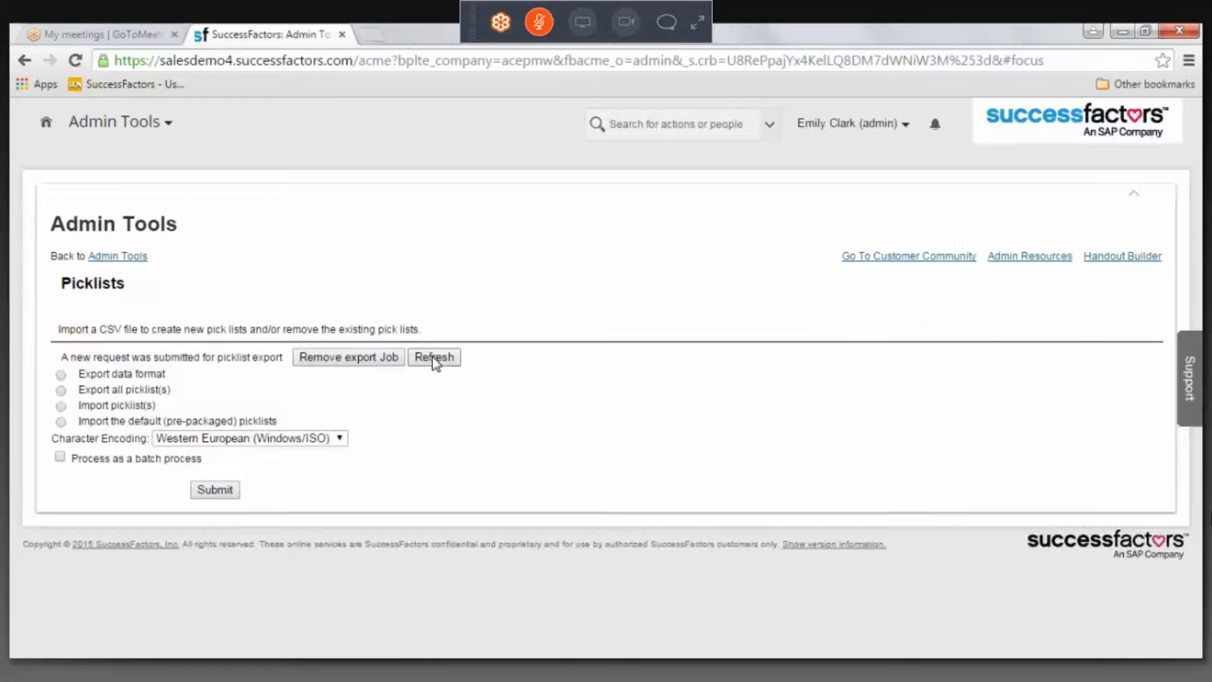
{"action": "left_click", "coordinate": [434, 358]}
{"action": "left_click", "coordinate": [434, 359]}
{"action": "left_click", "coordinate": [445, 360]}
{"action": "left_click", "coordinate": [443, 357]}
{"action": "left_click", "coordinate": [426, 358]}
{"action": "left_click", "coordinate": [445, 359]}
{"action": "left_click", "coordinate": [435, 358]}
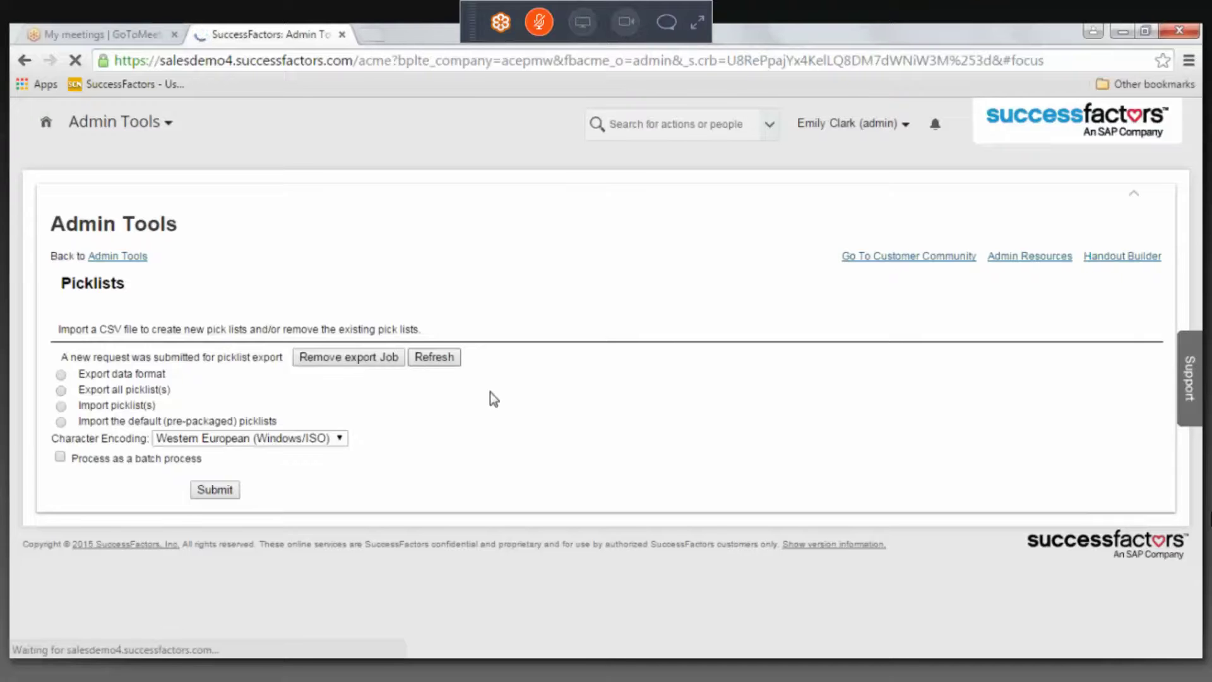
{"action": "left_click", "coordinate": [434, 358]}
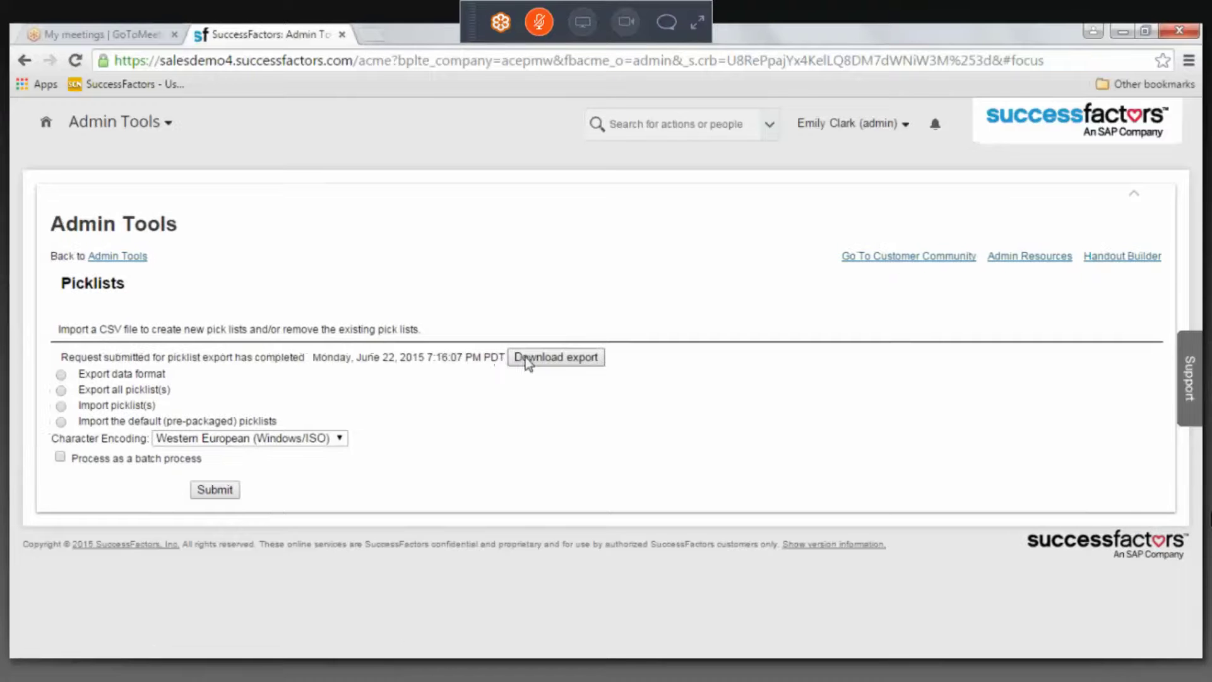
Step: Download the completed picklist export and open the downloaded PicklistData_acepmw.zip file
{"action": "left_click", "coordinate": [526, 356]}
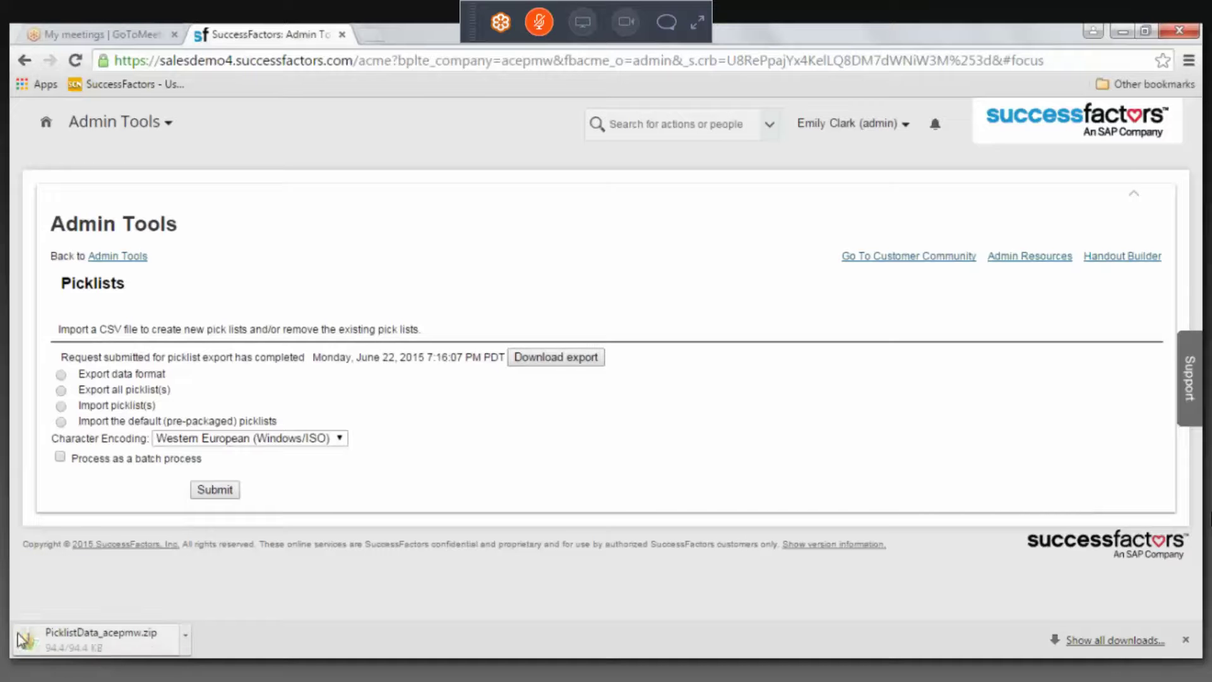
{"action": "left_click", "coordinate": [97, 640]}
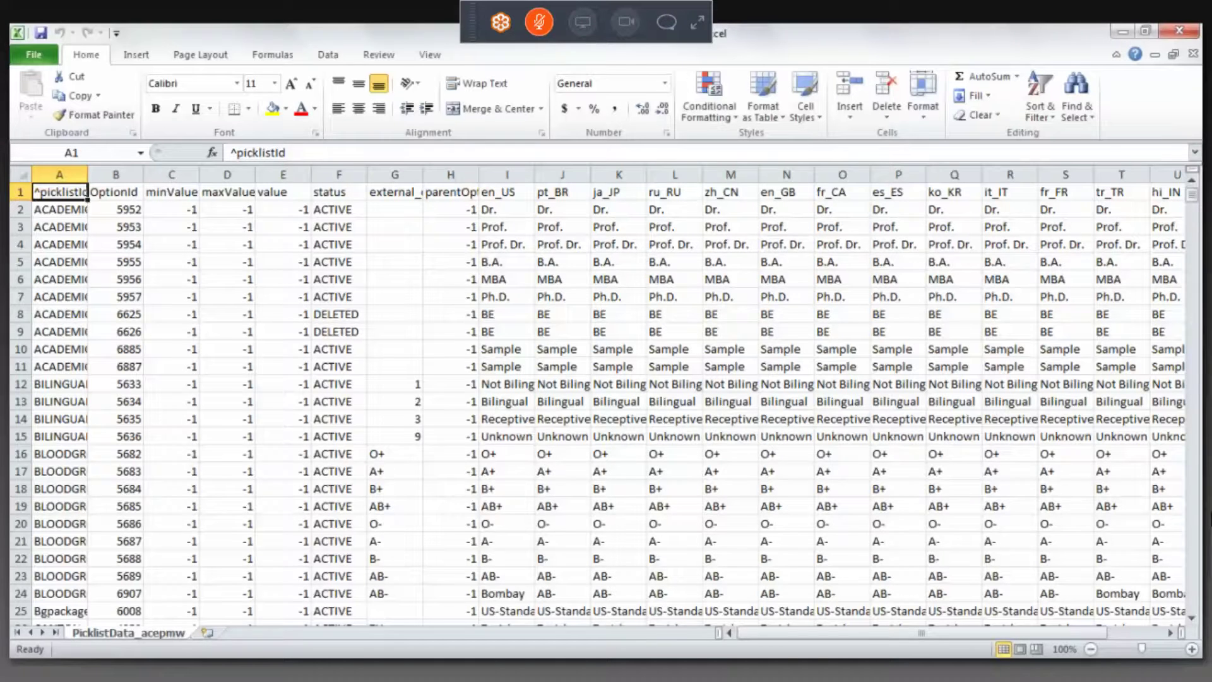
Step: Look through the picklistId column of the exported picklist data, from the BLOODGROUP rows down to the DEPARTMENT_FRA rows
{"action": "left_click", "coordinate": [60, 506]}
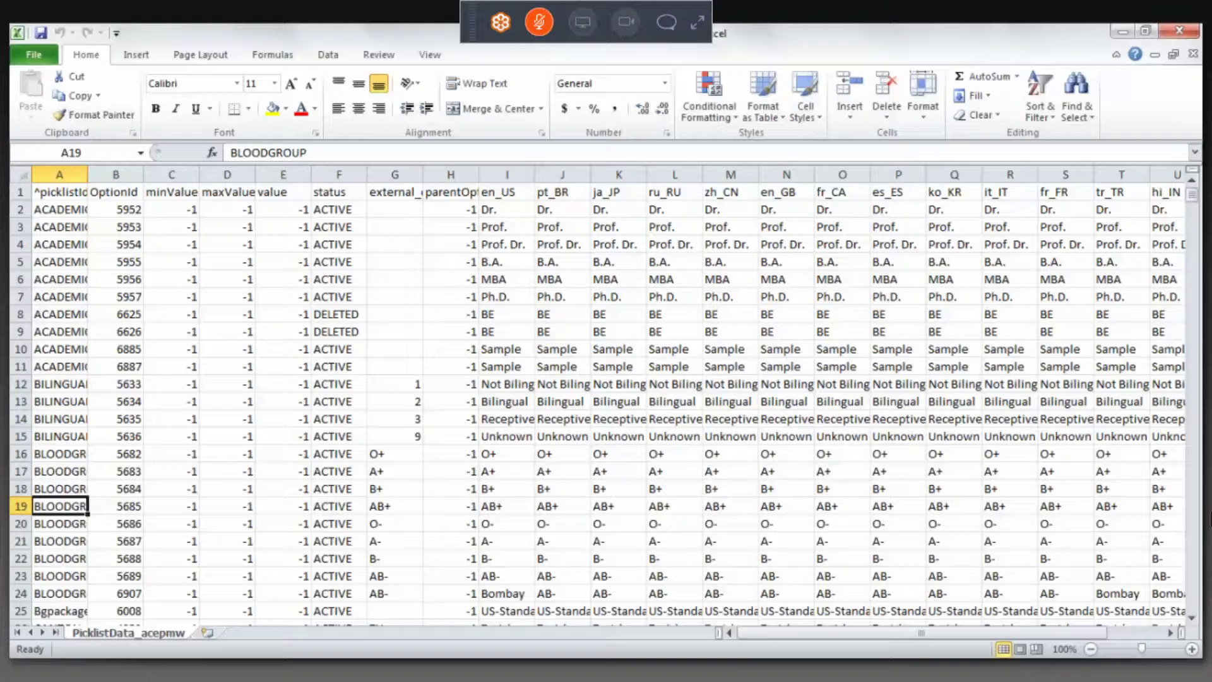
{"action": "key", "text": "Down"}
{"action": "key", "text": "Down"}
{"action": "key", "text": "Down"}
{"action": "key", "text": "Down"}
{"action": "key", "text": "Down"}
{"action": "key", "text": "Down"}
{"action": "key", "text": "Down"}
{"action": "key", "text": "Down"}
{"action": "key", "text": "Down"}
{"action": "key", "text": "Down"}
{"action": "key", "text": "Down"}
{"action": "key", "text": "Down"}
{"action": "key", "text": "Down"}
{"action": "key", "text": "Down"}
{"action": "key", "text": "Down"}
{"action": "key", "text": "Down"}
{"action": "key", "text": "Down"}
{"action": "key", "text": "Down"}
{"action": "key", "text": "Down"}
{"action": "key", "text": "Down"}
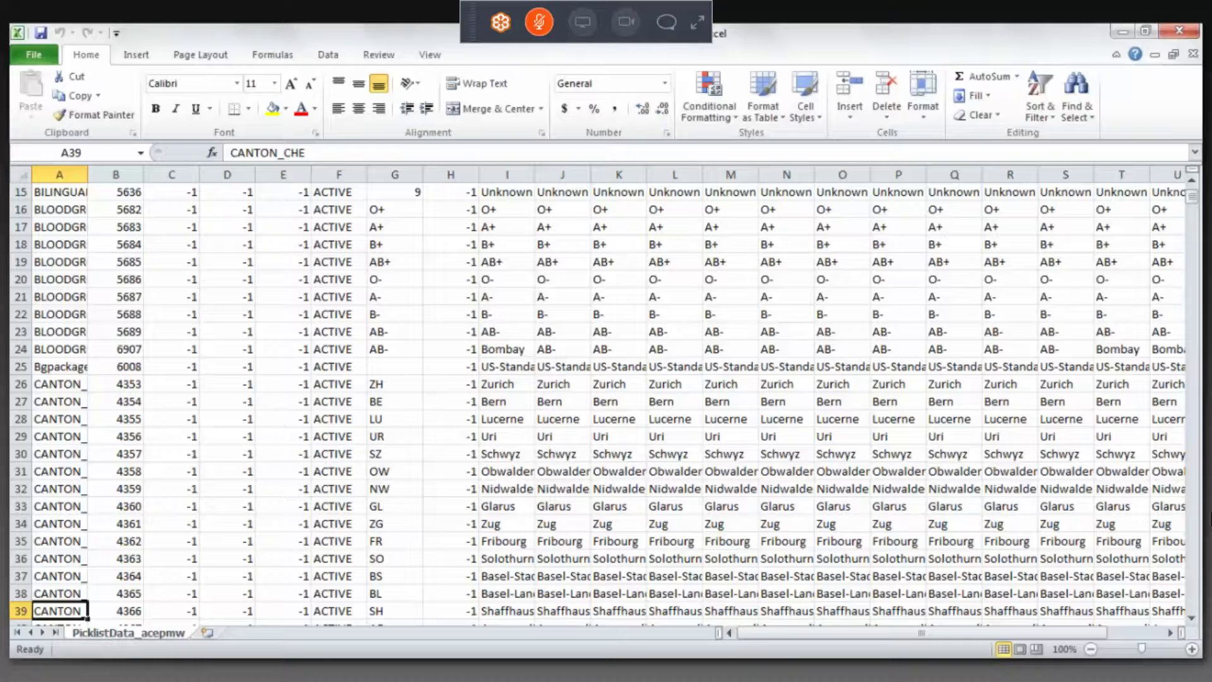
{"action": "key", "text": "Down"}
{"action": "key", "text": "Down"}
{"action": "key", "text": "Down"}
{"action": "key", "text": "Down"}
{"action": "key", "text": "Down"}
{"action": "key", "text": "Down"}
{"action": "key", "text": "Down"}
{"action": "key", "text": "Down"}
{"action": "key", "text": "Down"}
{"action": "key", "text": "Down"}
{"action": "key", "text": "Down"}
{"action": "key", "text": "Down"}
{"action": "key", "text": "Down"}
{"action": "key", "text": "Down"}
{"action": "key", "text": "Down"}
{"action": "key", "text": "Down"}
{"action": "key", "text": "Down"}
{"action": "key", "text": "Down"}
{"action": "key", "text": "Down"}
{"action": "key", "text": "Down"}
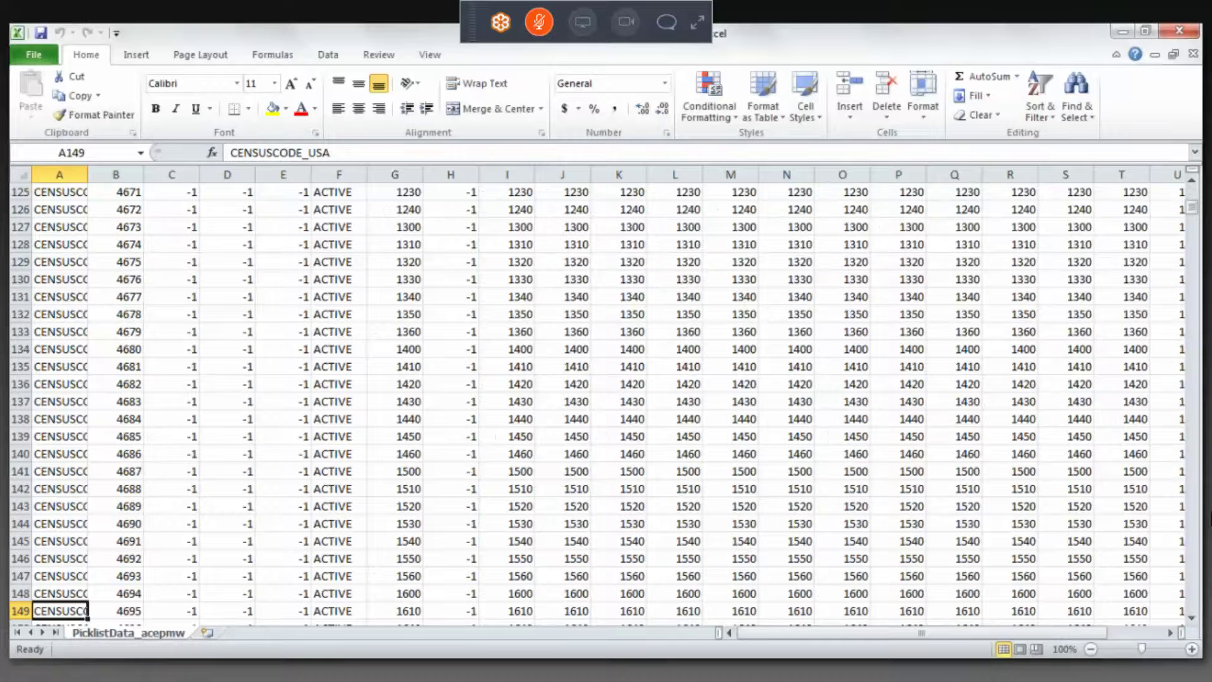
{"action": "key", "text": "Down"}
{"action": "key", "text": "Down"}
{"action": "key", "text": "Down"}
{"action": "key", "text": "Down"}
{"action": "key", "text": "Down"}
{"action": "key", "text": "Down"}
{"action": "key", "text": "Down"}
{"action": "key", "text": "Down"}
{"action": "key", "text": "Down"}
{"action": "key", "text": "Down"}
{"action": "key", "text": "Down"}
{"action": "key", "text": "Down"}
{"action": "key", "text": "Down"}
{"action": "key", "text": "Down"}
{"action": "key", "text": "Down"}
{"action": "key", "text": "Down"}
{"action": "key", "text": "Down"}
{"action": "key", "text": "Down"}
{"action": "key", "text": "Down"}
{"action": "key", "text": "Down"}
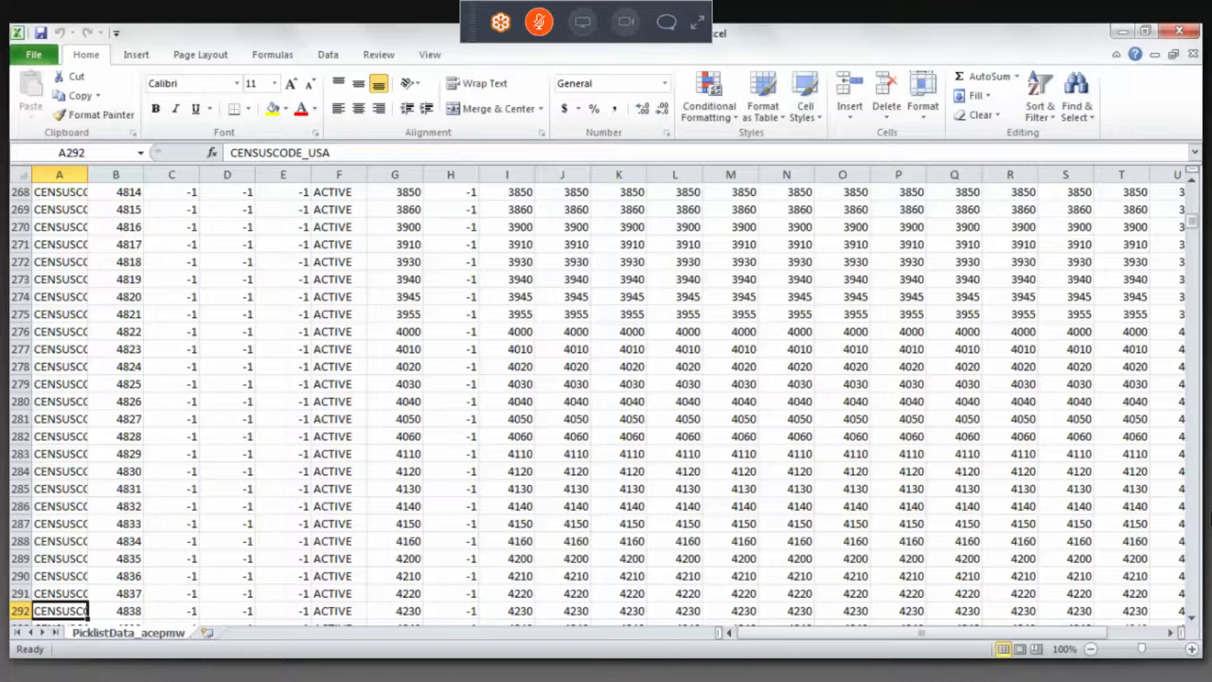
{"action": "key", "text": "Down"}
{"action": "key", "text": "Down"}
{"action": "key", "text": "Down"}
{"action": "key", "text": "Down"}
{"action": "key", "text": "Down"}
{"action": "key", "text": "Down"}
{"action": "key", "text": "Down"}
{"action": "key", "text": "Down"}
{"action": "key", "text": "Down"}
{"action": "key", "text": "Down"}
{"action": "key", "text": "Down"}
{"action": "key", "text": "Down"}
{"action": "key", "text": "Down"}
{"action": "key", "text": "Down"}
{"action": "key", "text": "Down"}
{"action": "key", "text": "Down"}
{"action": "key", "text": "Down"}
{"action": "key", "text": "Down"}
{"action": "key", "text": "Down"}
{"action": "key", "text": "Down"}
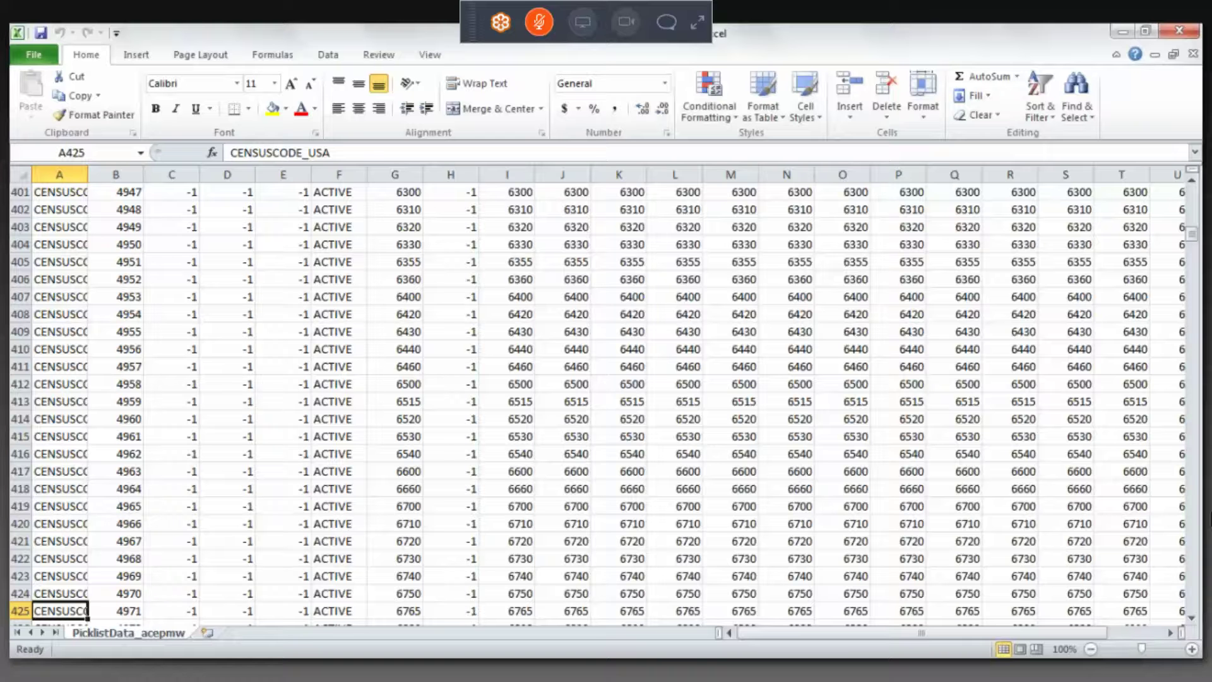
{"action": "key", "text": "Down"}
{"action": "key", "text": "Down"}
{"action": "key", "text": "Down"}
{"action": "key", "text": "Down"}
{"action": "key", "text": "Down"}
{"action": "key", "text": "Down"}
{"action": "key", "text": "Down"}
{"action": "key", "text": "Down"}
{"action": "key", "text": "Down"}
{"action": "key", "text": "Down"}
{"action": "key", "text": "Down"}
{"action": "key", "text": "Down"}
{"action": "key", "text": "Down"}
{"action": "key", "text": "Down"}
{"action": "key", "text": "Down"}
{"action": "key", "text": "Down"}
{"action": "key", "text": "Down"}
{"action": "key", "text": "Down"}
{"action": "key", "text": "Down"}
{"action": "key", "text": "Down"}
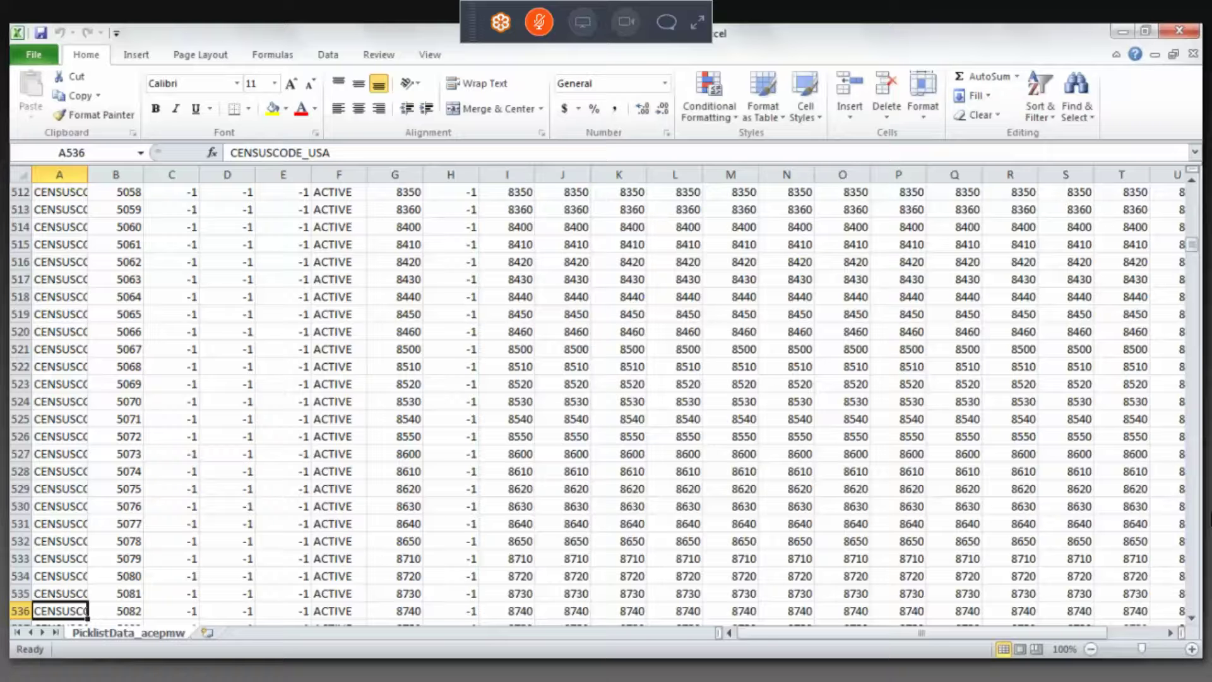
{"action": "key", "text": "Down"}
{"action": "key", "text": "Down"}
{"action": "key", "text": "Down"}
{"action": "key", "text": "Down"}
{"action": "key", "text": "Down"}
{"action": "key", "text": "Down"}
{"action": "key", "text": "Down"}
{"action": "key", "text": "Down"}
{"action": "key", "text": "Down"}
{"action": "key", "text": "Down"}
{"action": "key", "text": "Down"}
{"action": "key", "text": "Down"}
{"action": "key", "text": "Down"}
{"action": "key", "text": "Down"}
{"action": "key", "text": "Down"}
{"action": "key", "text": "Down"}
{"action": "key", "text": "Down"}
{"action": "key", "text": "Down"}
{"action": "key", "text": "Down"}
{"action": "key", "text": "Down"}
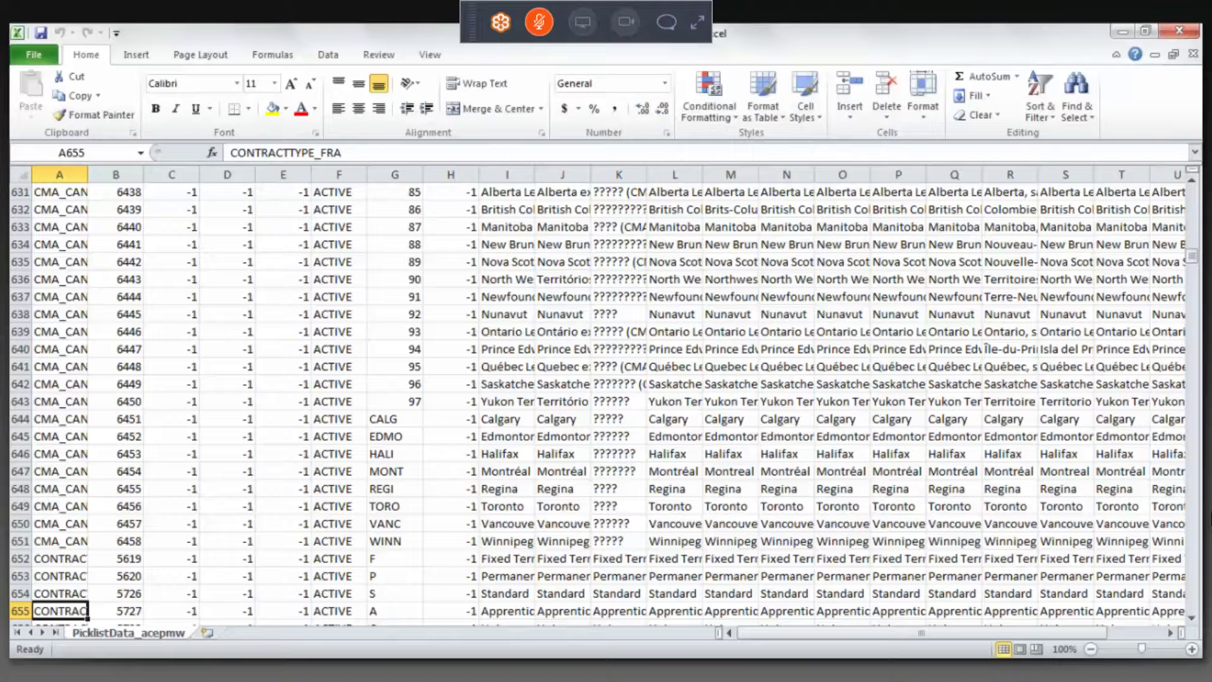
{"action": "key", "text": "Down"}
{"action": "key", "text": "Down"}
{"action": "key", "text": "Down"}
{"action": "key", "text": "Down"}
{"action": "key", "text": "Down"}
{"action": "key", "text": "Down"}
{"action": "key", "text": "Down"}
{"action": "key", "text": "Down"}
{"action": "key", "text": "Down"}
{"action": "key", "text": "Down"}
{"action": "key", "text": "Down"}
{"action": "key", "text": "Down"}
{"action": "key", "text": "Down"}
{"action": "key", "text": "Down"}
{"action": "key", "text": "Down"}
{"action": "key", "text": "Down"}
{"action": "key", "text": "Down"}
{"action": "key", "text": "Down"}
{"action": "key", "text": "Down"}
{"action": "key", "text": "Down"}
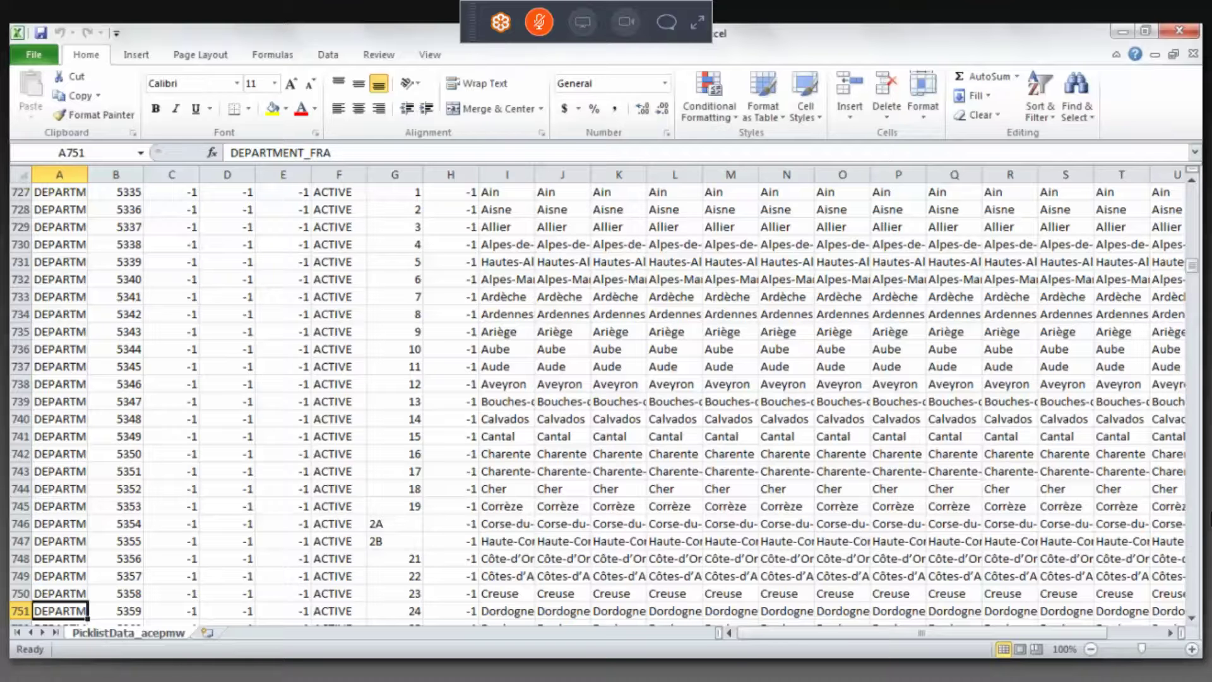
Step: Look through the picklistId column from the DEPARTMENT_FRA rows down to the ETHNICGROUP_SGP rows
{"action": "key", "text": "Down"}
{"action": "key", "text": "Down"}
{"action": "key", "text": "Down"}
{"action": "key", "text": "Down"}
{"action": "key", "text": "Down"}
{"action": "key", "text": "Down"}
{"action": "key", "text": "Down"}
{"action": "key", "text": "Down"}
{"action": "key", "text": "Down"}
{"action": "key", "text": "Down"}
{"action": "key", "text": "Down"}
{"action": "key", "text": "Down"}
{"action": "key", "text": "Down"}
{"action": "key", "text": "Down"}
{"action": "key", "text": "Down"}
{"action": "key", "text": "Down"}
{"action": "key", "text": "Down"}
{"action": "key", "text": "Down"}
{"action": "key", "text": "Down"}
{"action": "key", "text": "Down"}
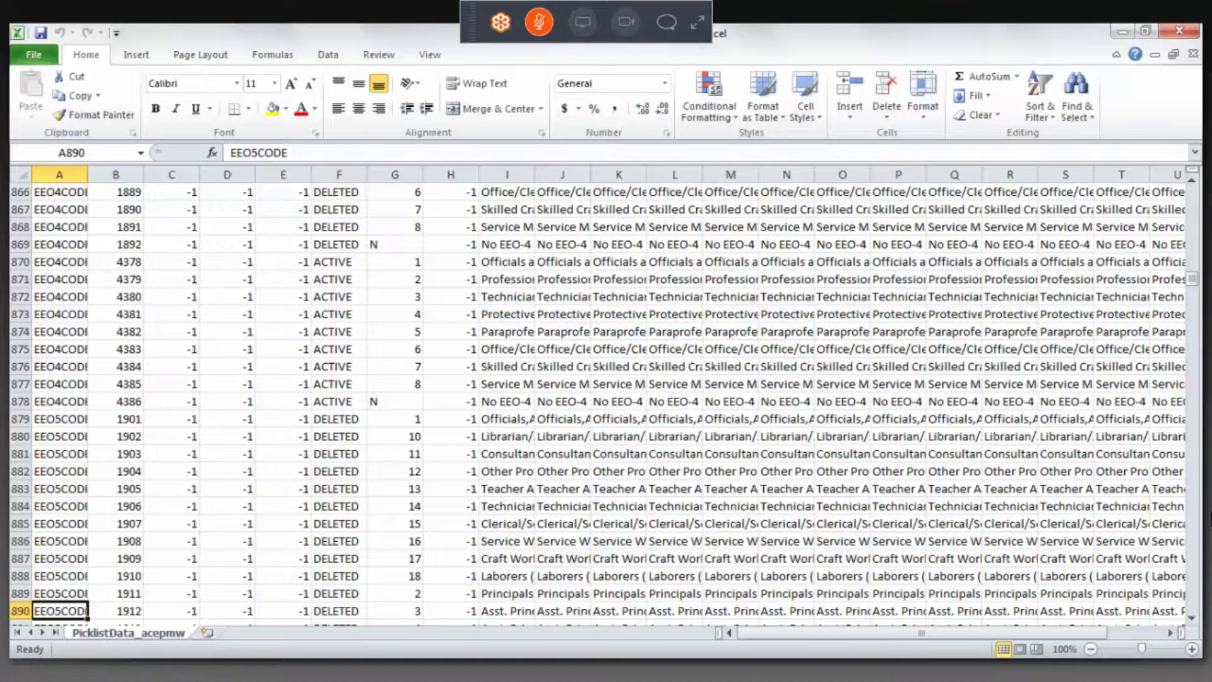
{"action": "key", "text": "Down"}
{"action": "key", "text": "Down"}
{"action": "key", "text": "Down"}
{"action": "key", "text": "Down"}
{"action": "key", "text": "Down"}
{"action": "key", "text": "Down"}
{"action": "key", "text": "Down"}
{"action": "key", "text": "Down"}
{"action": "key", "text": "Down"}
{"action": "key", "text": "Down"}
{"action": "key", "text": "Down"}
{"action": "key", "text": "Down"}
{"action": "key", "text": "Down"}
{"action": "key", "text": "Down"}
{"action": "key", "text": "Down"}
{"action": "key", "text": "Down"}
{"action": "key", "text": "Down"}
{"action": "key", "text": "Down"}
{"action": "key", "text": "Down"}
{"action": "key", "text": "Down"}
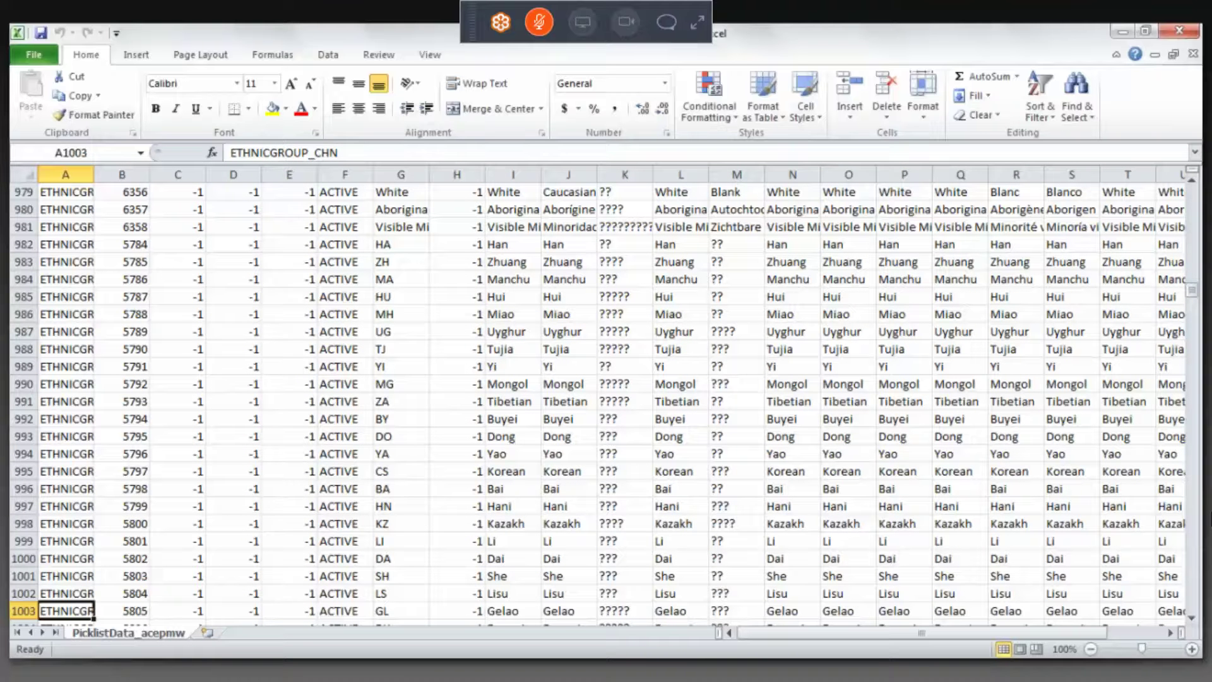
{"action": "key", "text": "Down"}
{"action": "key", "text": "Down"}
{"action": "key", "text": "Down"}
{"action": "key", "text": "Down"}
{"action": "key", "text": "Down"}
{"action": "key", "text": "Down"}
{"action": "key", "text": "Down"}
{"action": "key", "text": "Down"}
{"action": "key", "text": "Down"}
{"action": "key", "text": "Down"}
{"action": "key", "text": "Down"}
{"action": "key", "text": "Down"}
{"action": "key", "text": "Down"}
{"action": "key", "text": "Down"}
{"action": "key", "text": "Down"}
{"action": "key", "text": "Down"}
{"action": "key", "text": "Down"}
{"action": "key", "text": "Down"}
{"action": "key", "text": "Down"}
{"action": "key", "text": "Down"}
{"action": "key", "text": "Up"}
{"action": "key", "text": "Up"}
{"action": "key", "text": "Up"}
{"action": "key", "text": "Up"}
{"action": "key", "text": "Up"}
{"action": "key", "text": "Up"}
{"action": "key", "text": "Up"}
{"action": "key", "text": "Up"}
{"action": "key", "text": "Up"}
{"action": "key", "text": "Up"}
{"action": "key", "text": "Up"}
{"action": "key", "text": "Up"}
{"action": "key", "text": "Up"}
{"action": "key", "text": "Up"}
{"action": "key", "text": "Up"}
{"action": "key", "text": "Up"}
{"action": "key", "text": "Up"}
{"action": "key", "text": "Up"}
{"action": "key", "text": "Up"}
{"action": "key", "text": "Up"}
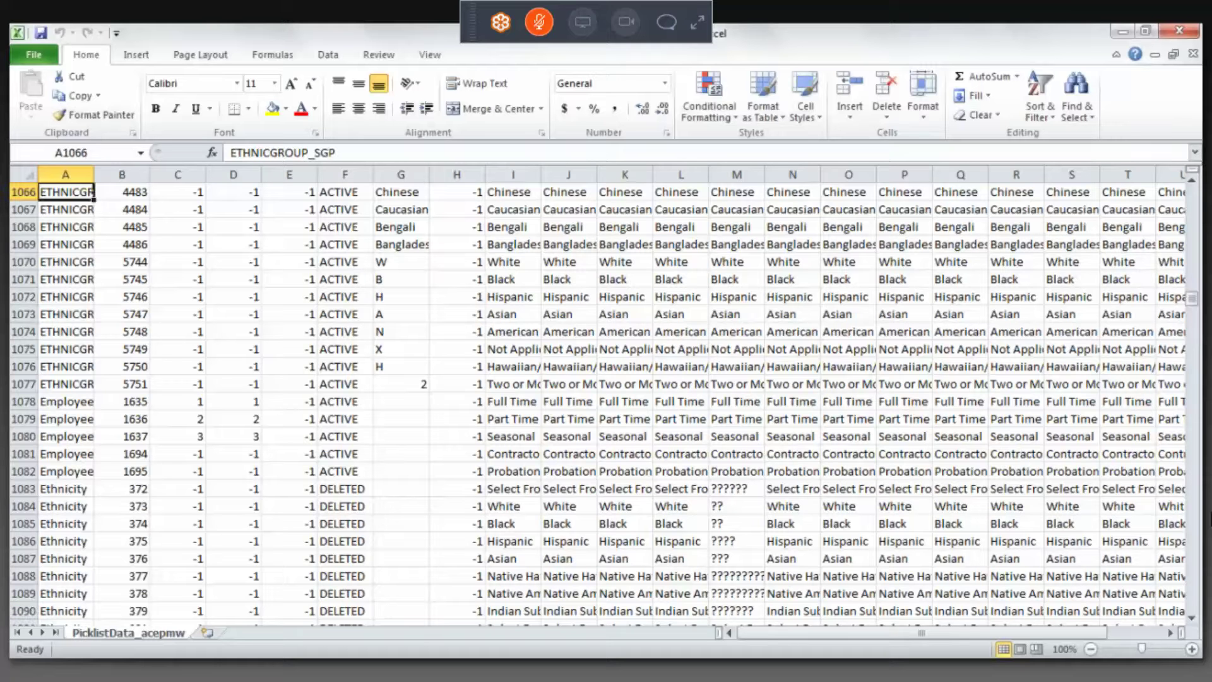
Step: Search the picklistId column for "event" to locate the event picklist rows
{"action": "left_click", "coordinate": [82, 183]}
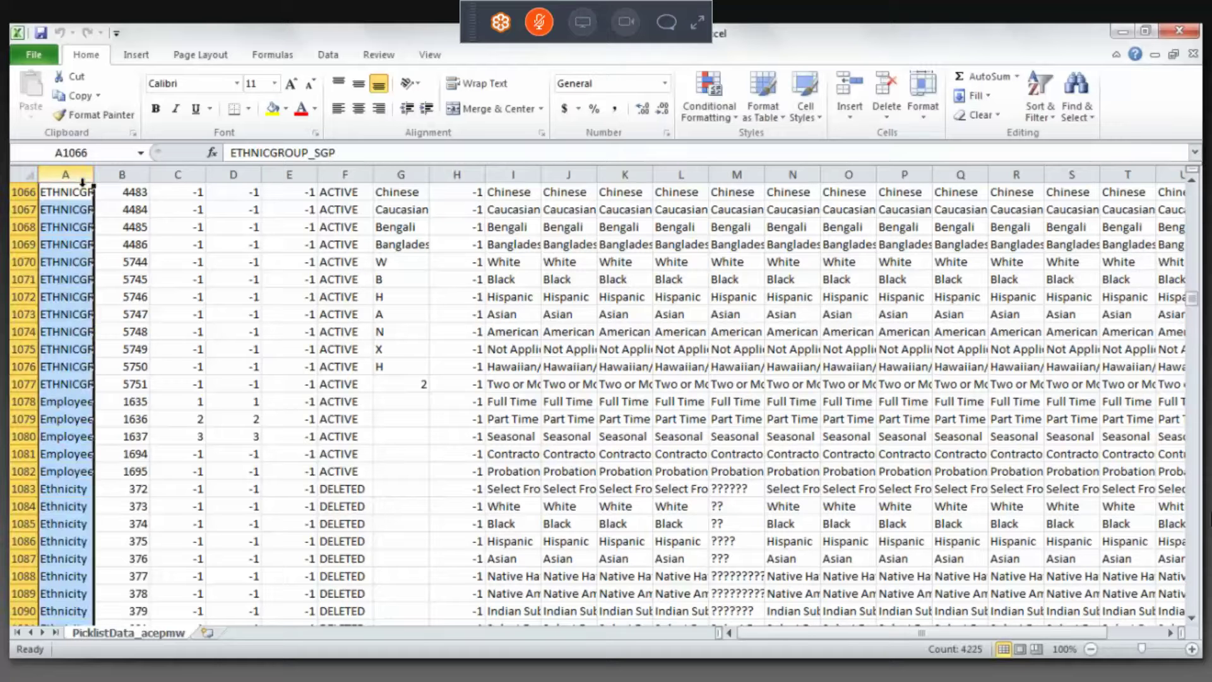
{"action": "key", "text": "ctrl+f"}
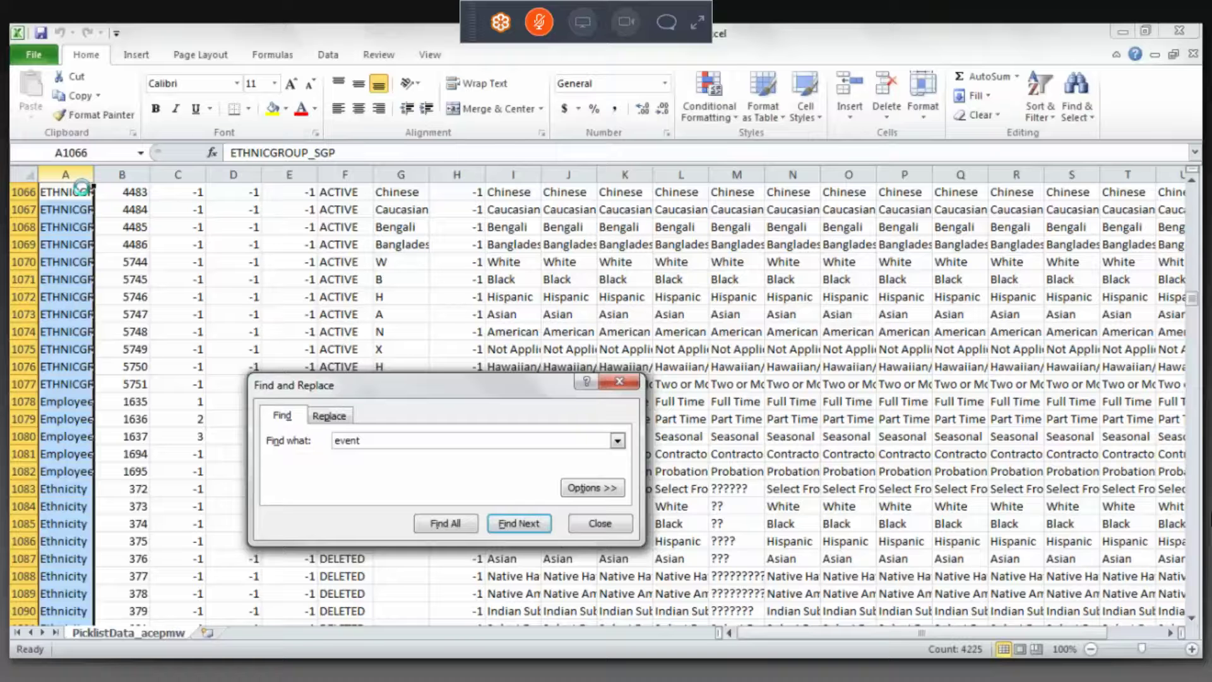
{"action": "key", "text": "Return"}
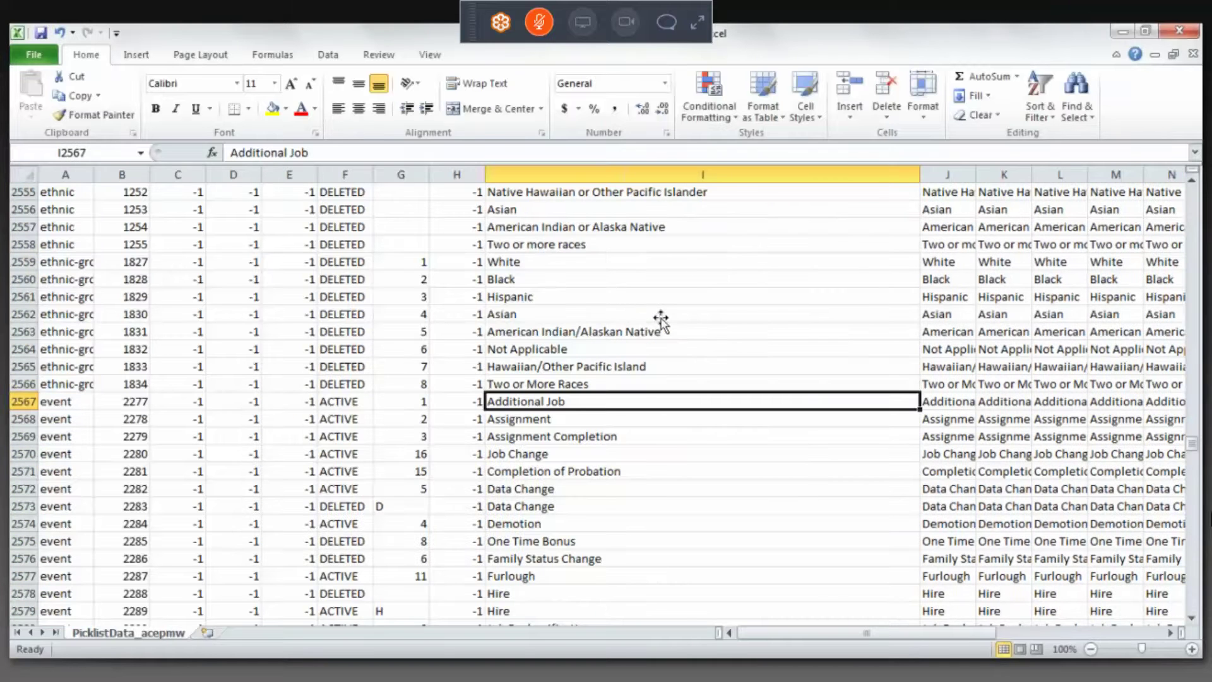
Step: Review the labels of the event picklist row by row, from Assignment down to End Global Assignment
{"action": "left_click", "coordinate": [616, 418]}
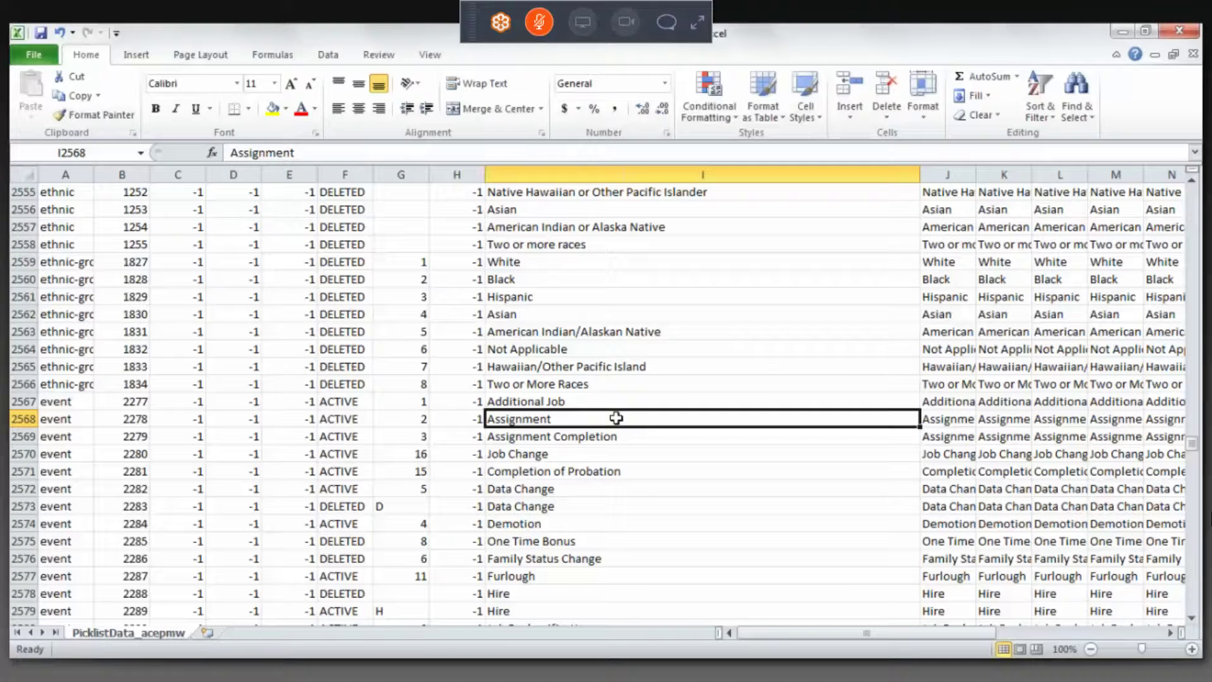
{"action": "key", "text": "Down"}
{"action": "key", "text": "Down"}
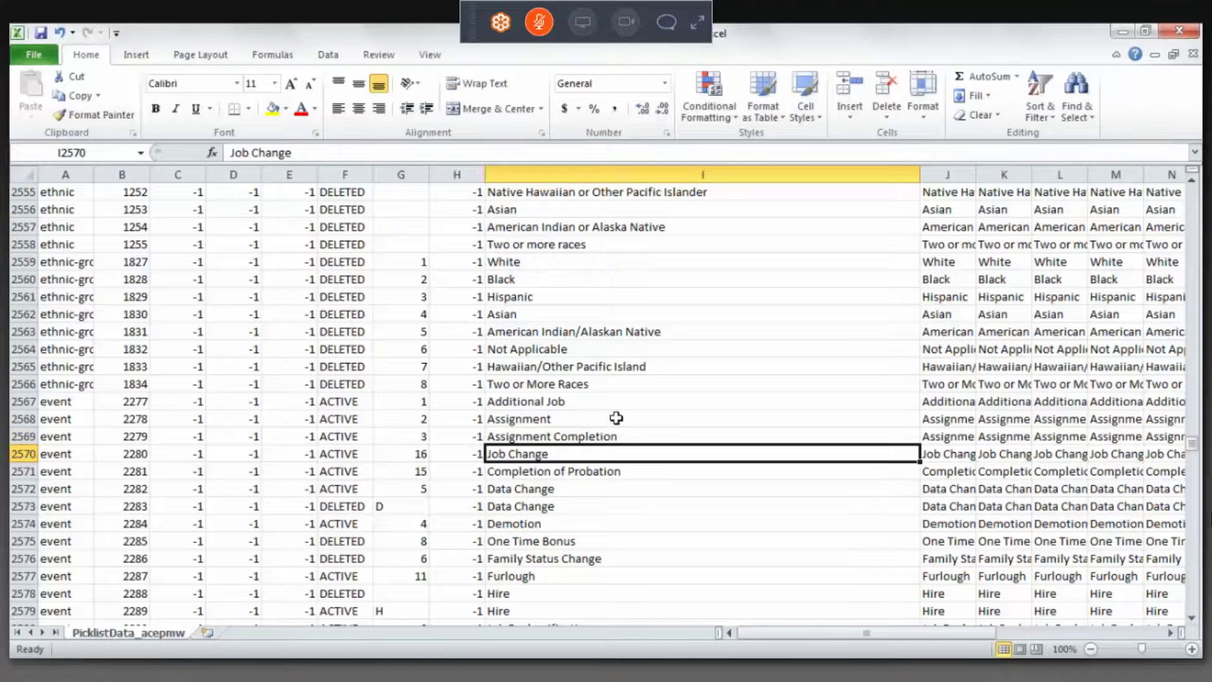
{"action": "key", "text": "Down"}
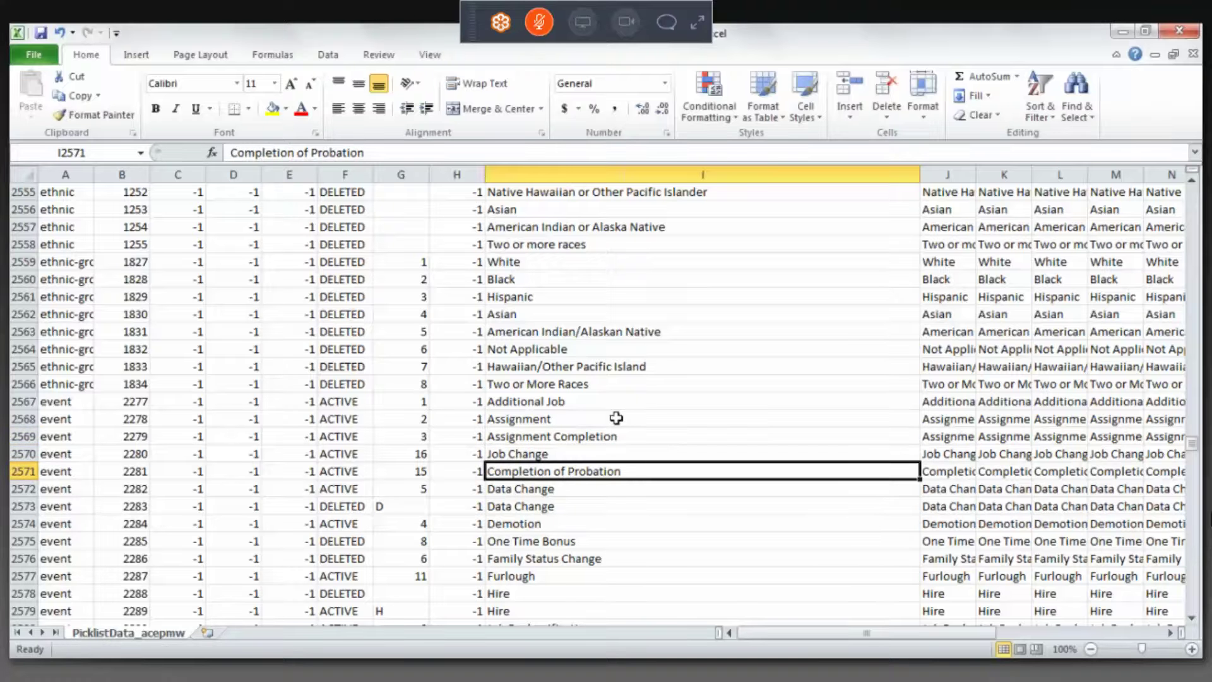
{"action": "key", "text": "Up"}
{"action": "key", "text": "Up"}
{"action": "key", "text": "Down"}
{"action": "key", "text": "Down"}
{"action": "key", "text": "Down"}
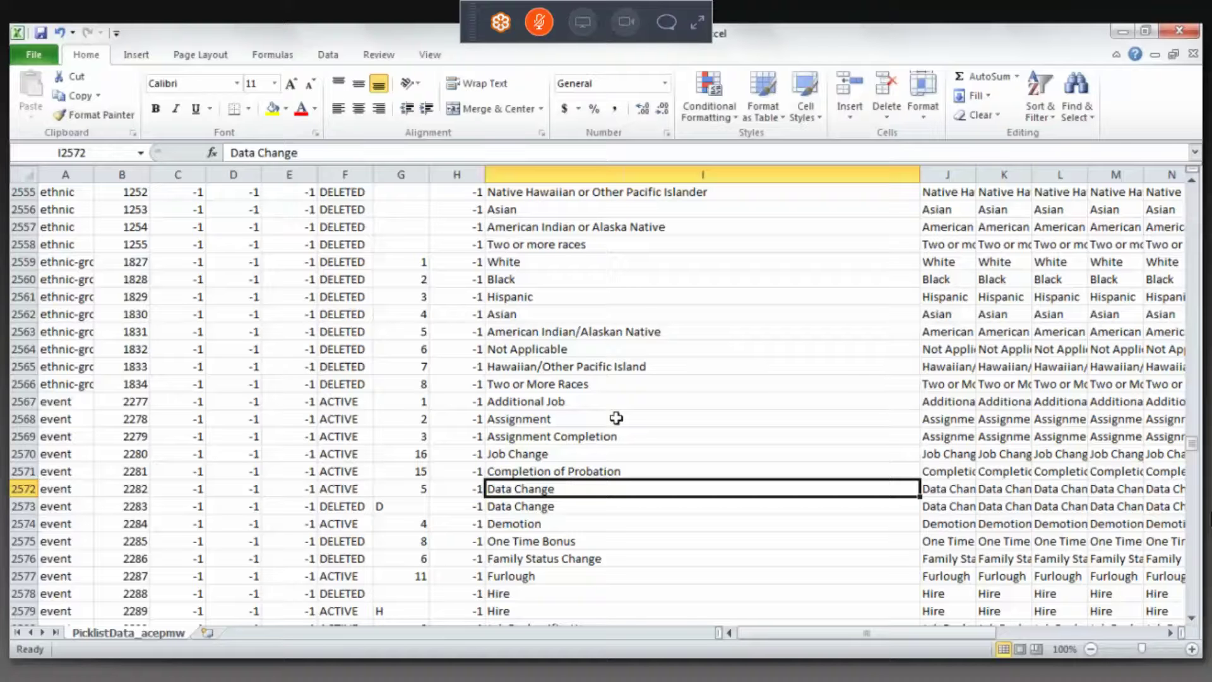
{"action": "key", "text": "Down"}
{"action": "key", "text": "Down"}
{"action": "key", "text": "Down"}
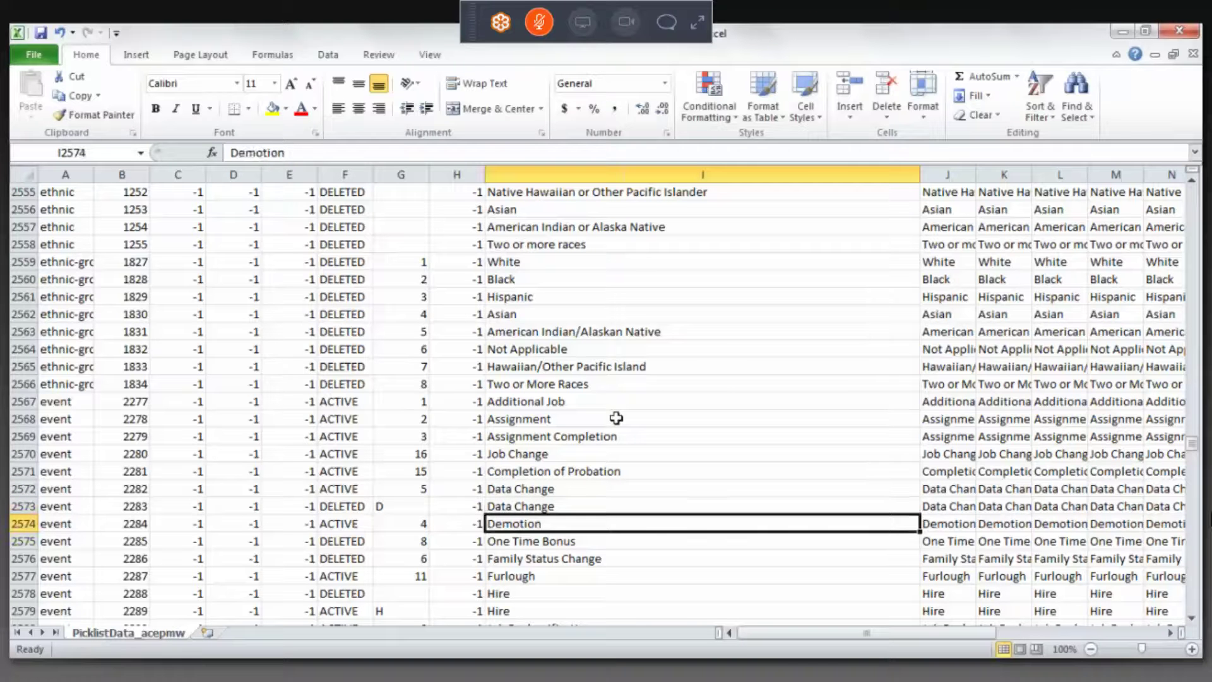
{"action": "key", "text": "Up"}
{"action": "key", "text": "Down"}
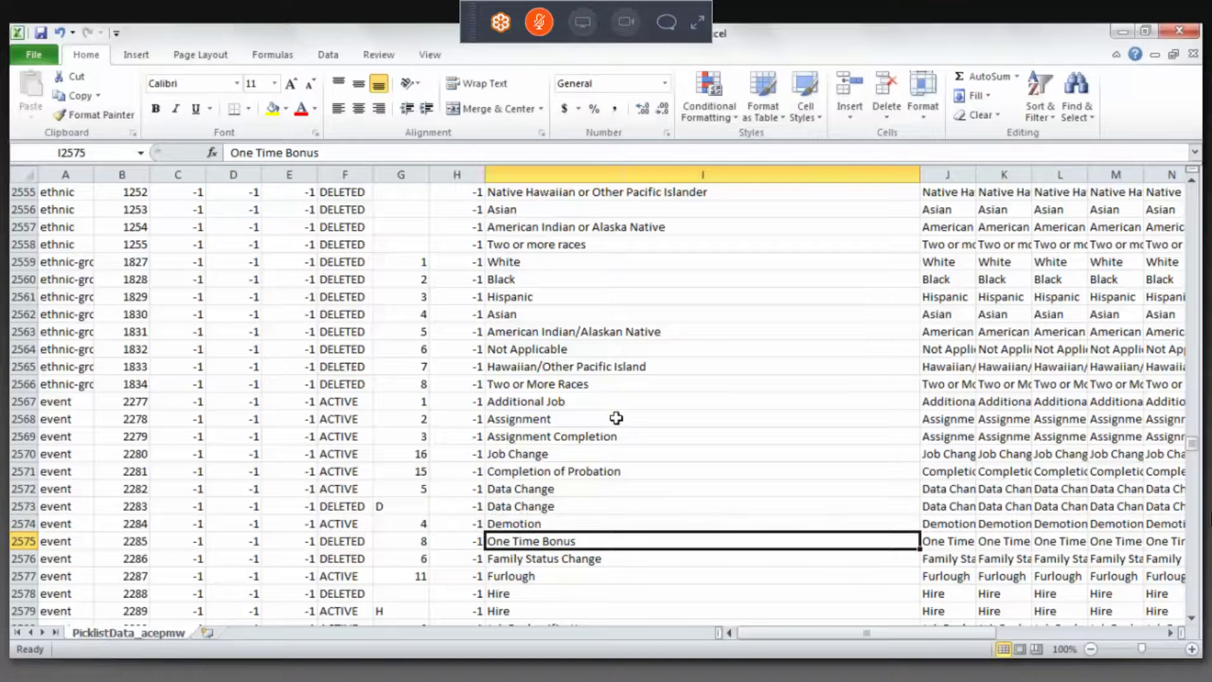
{"action": "key", "text": "Down"}
{"action": "key", "text": "Down"}
{"action": "key", "text": "Down"}
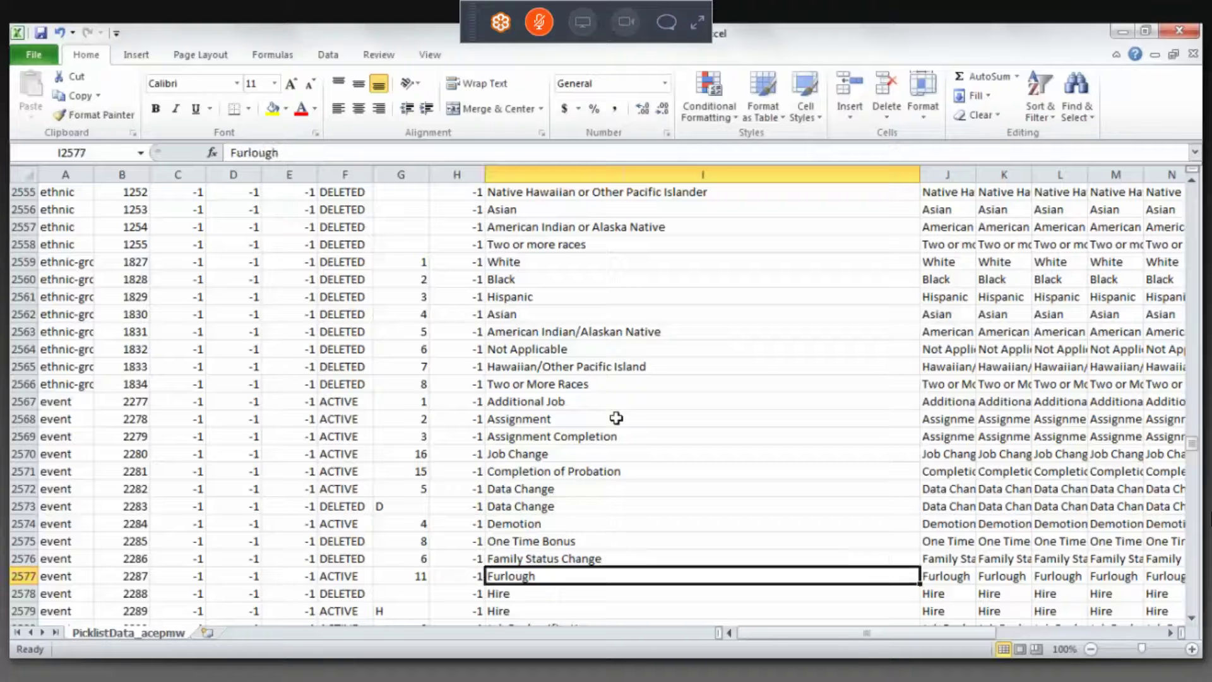
{"action": "key", "text": "Down"}
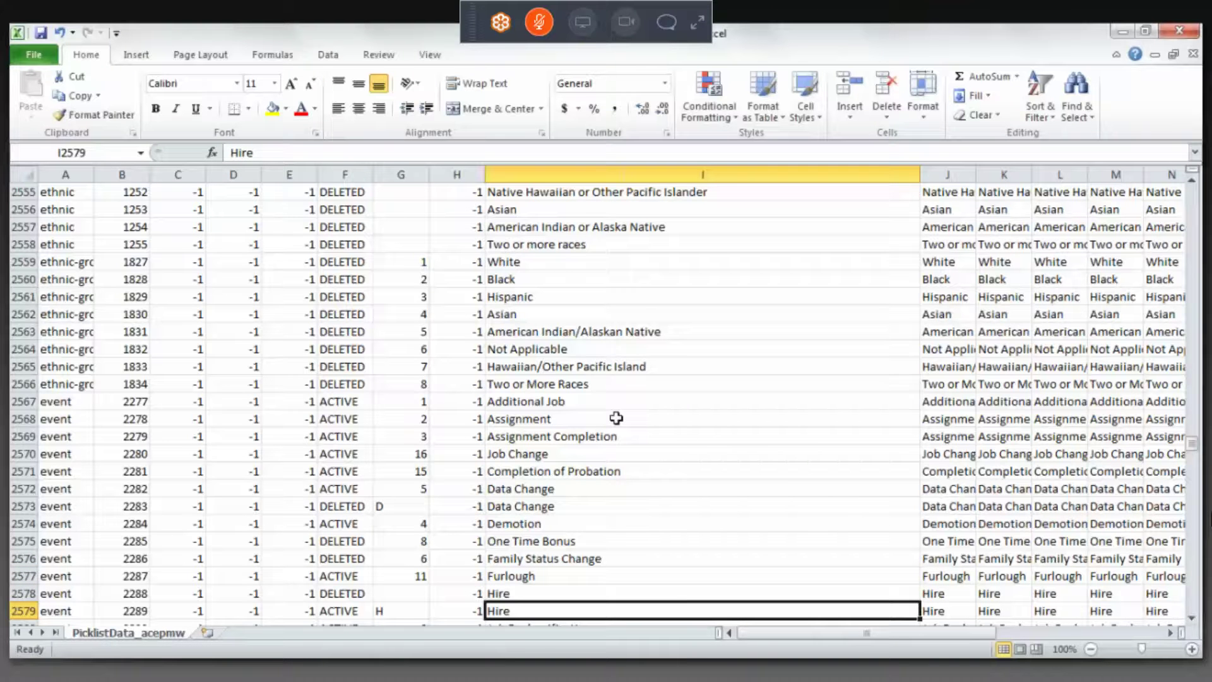
{"action": "key", "text": "Down"}
{"action": "key", "text": "Up"}
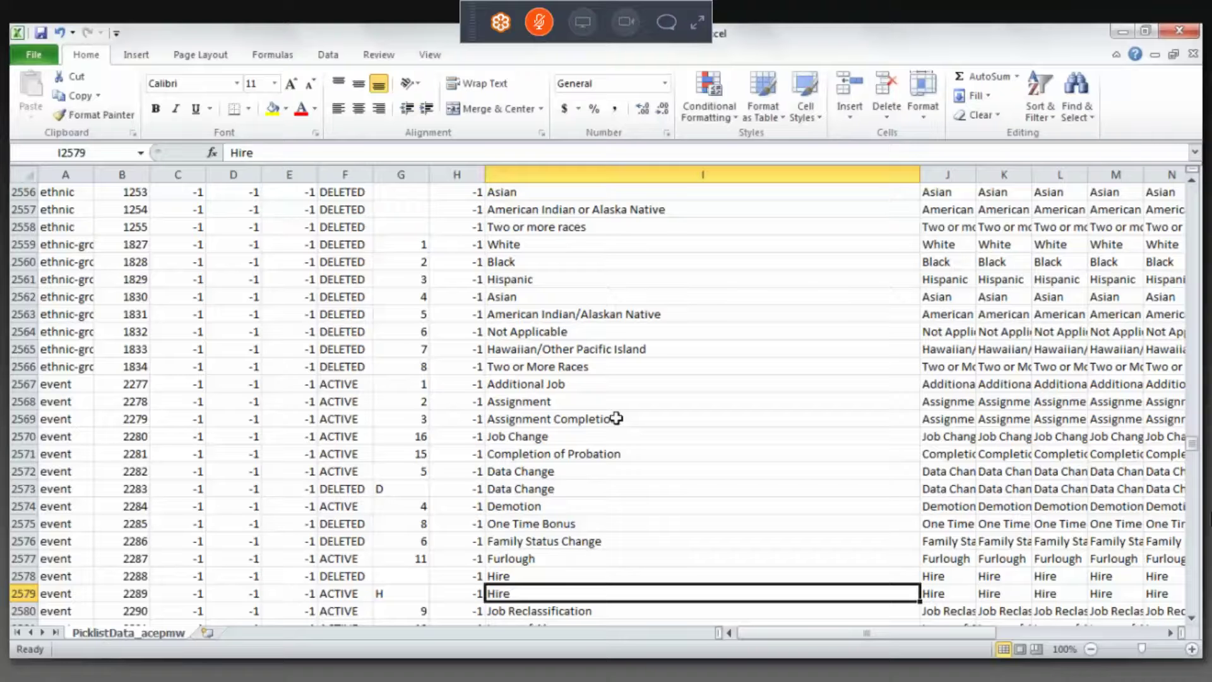
{"action": "key", "text": "Down"}
{"action": "key", "text": "Down"}
{"action": "key", "text": "Down"}
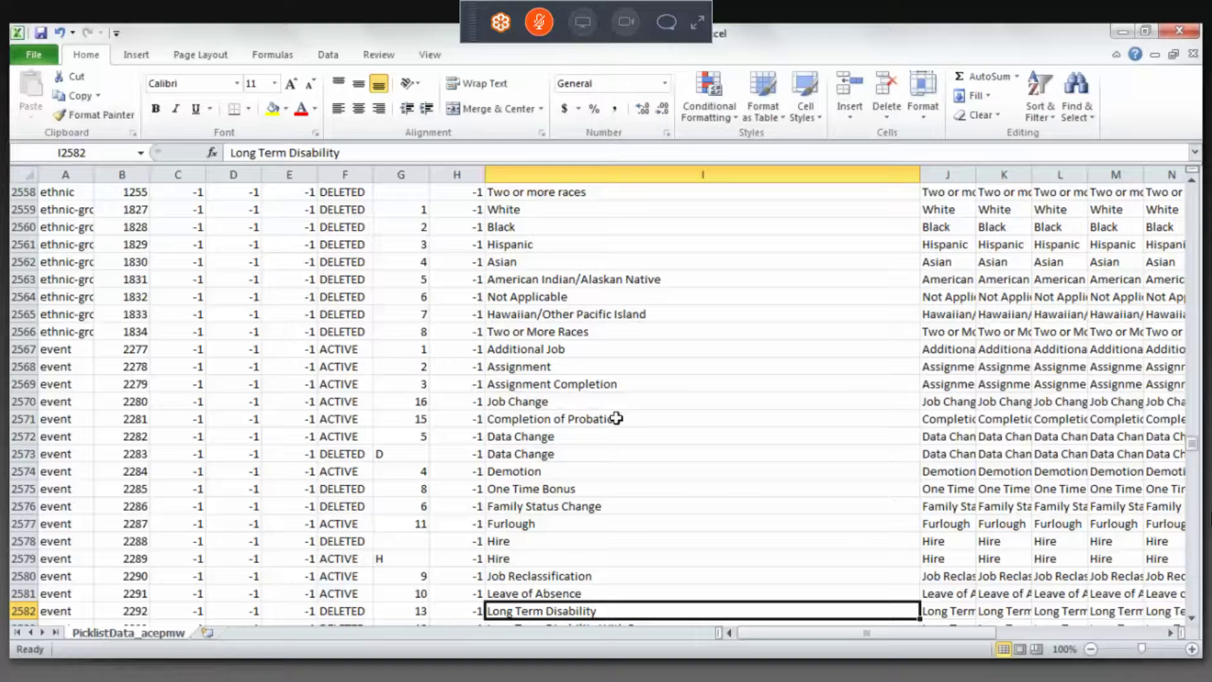
{"action": "scroll", "coordinate": [617, 418], "scroll_direction": "down", "scroll_amount": 1}
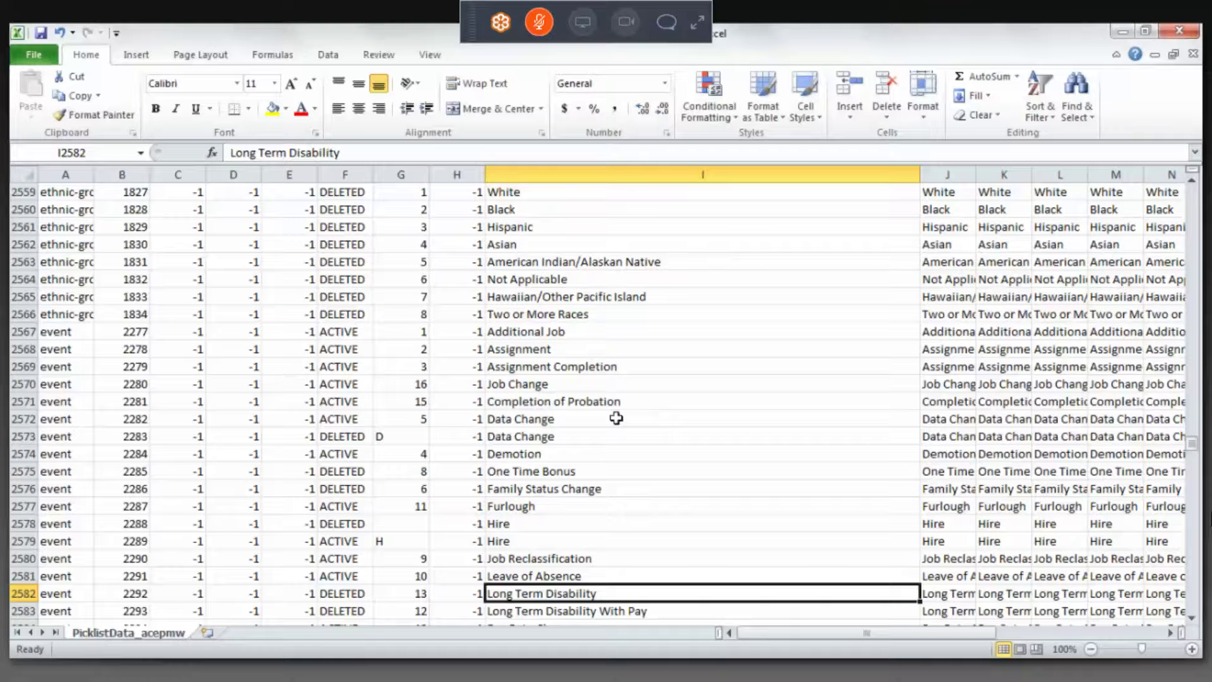
{"action": "key", "text": "Down"}
{"action": "key", "text": "Down"}
{"action": "key", "text": "Down"}
{"action": "key", "text": "Down"}
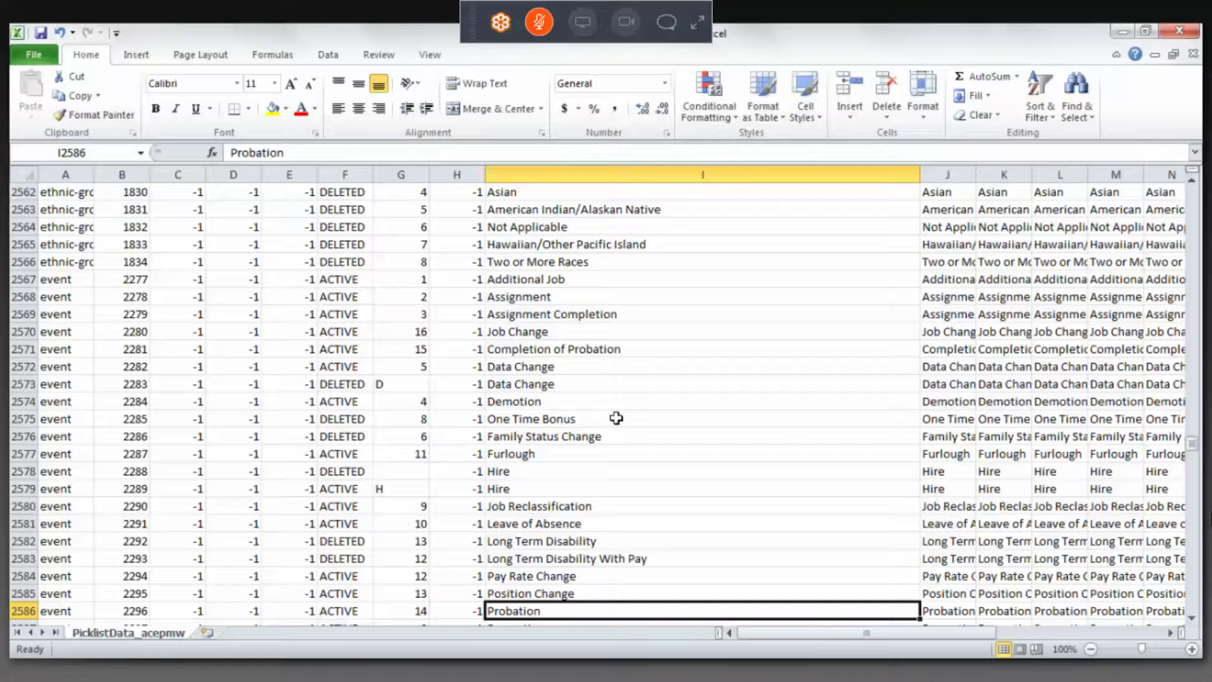
{"action": "key", "text": "Down"}
{"action": "key", "text": "Down"}
{"action": "key", "text": "Down"}
{"action": "key", "text": "Down"}
{"action": "key", "text": "Down"}
{"action": "key", "text": "Down"}
{"action": "key", "text": "Down"}
{"action": "key", "text": "Down"}
{"action": "key", "text": "Down"}
{"action": "key", "text": "Down"}
{"action": "key", "text": "Down"}
{"action": "key", "text": "Down"}
{"action": "key", "text": "Down"}
{"action": "key", "text": "Down"}
{"action": "key", "text": "Down"}
{"action": "key", "text": "Down"}
{"action": "key", "text": "Down"}
{"action": "key", "text": "Down"}
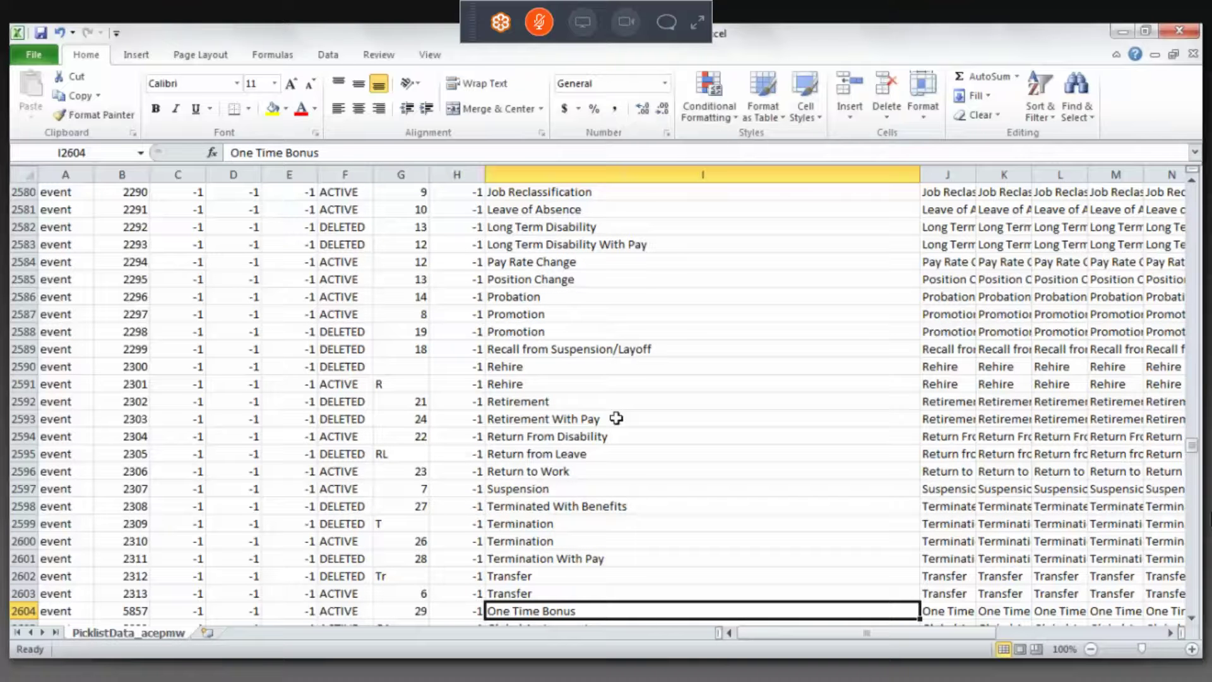
{"action": "key", "text": "Down"}
{"action": "key", "text": "Down"}
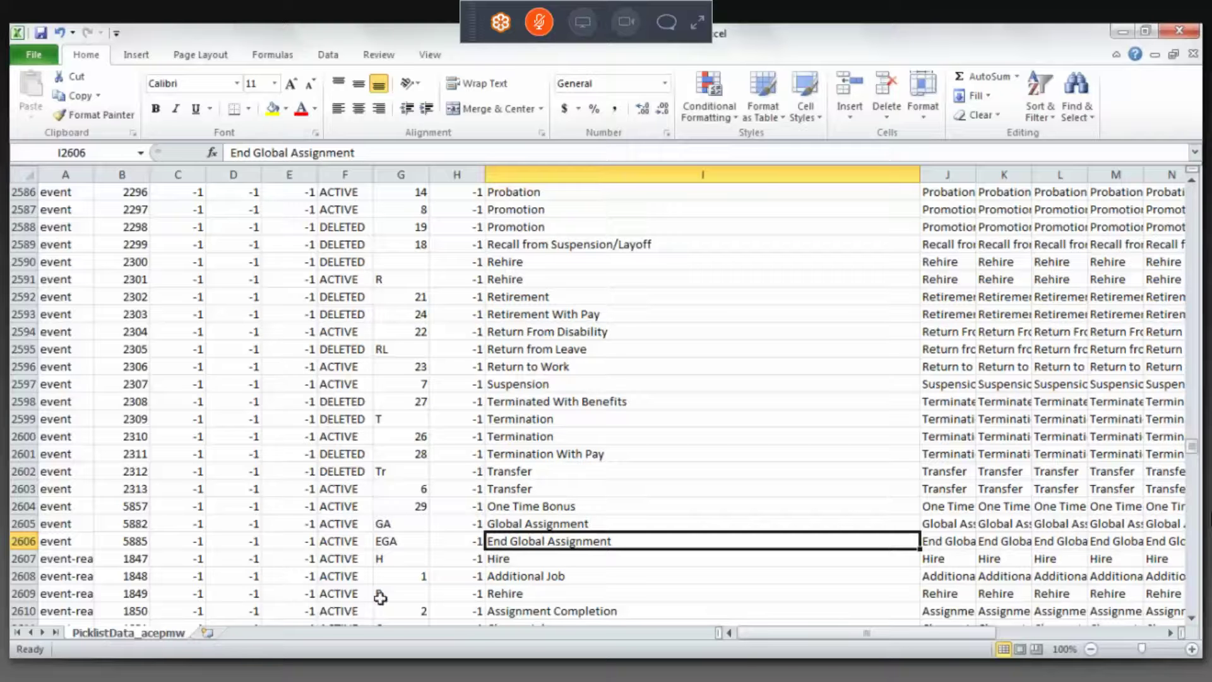
Step: Switch to the Word notes, add the line "Event Reasons" below "Events" and begin a new line
{"action": "key", "text": "alt+Tab"}
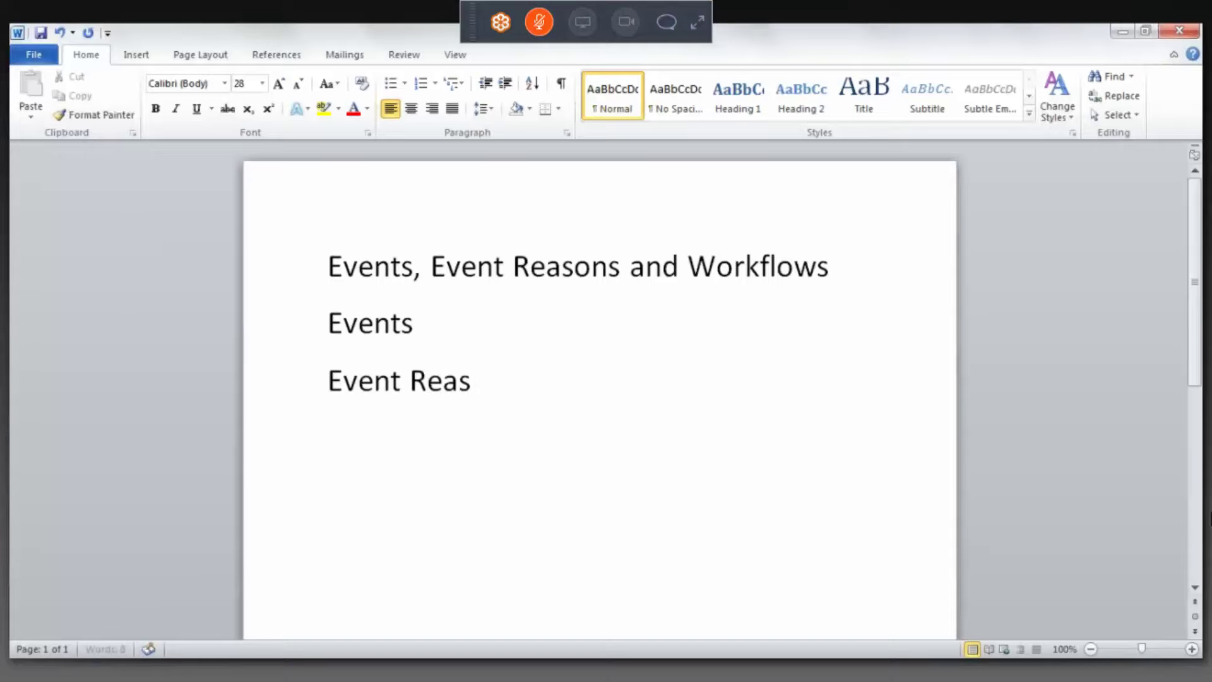
{"action": "type", "text": "ons"}
{"action": "key", "text": "Return"}
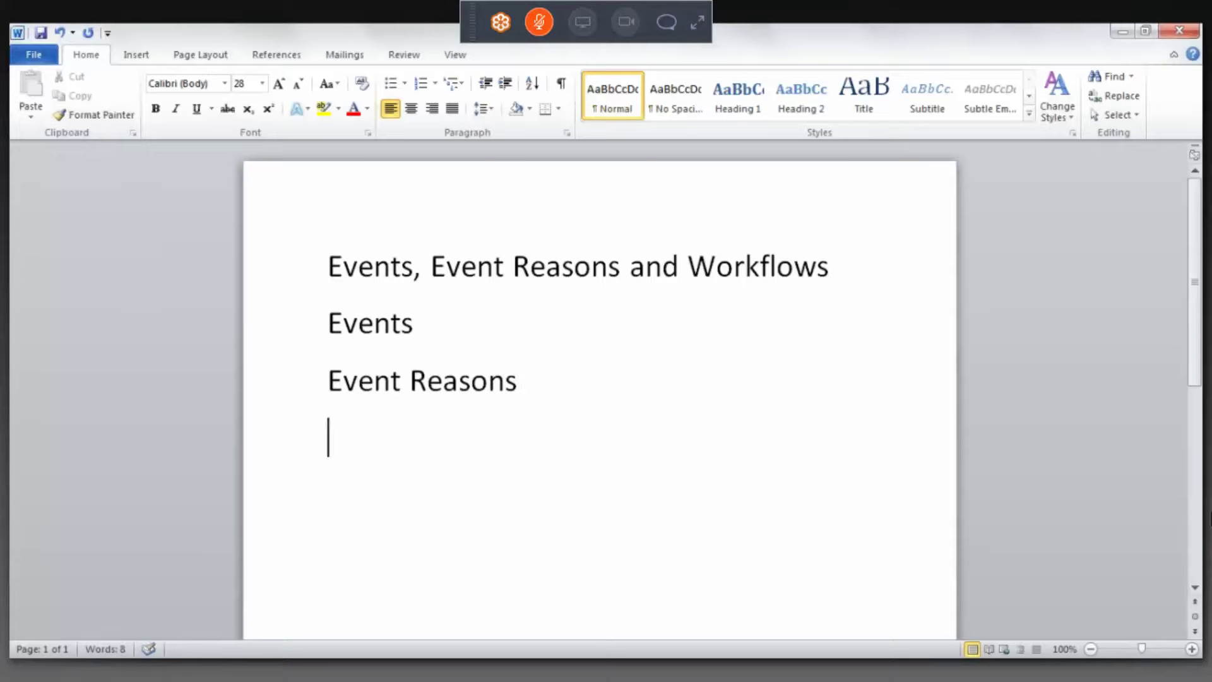
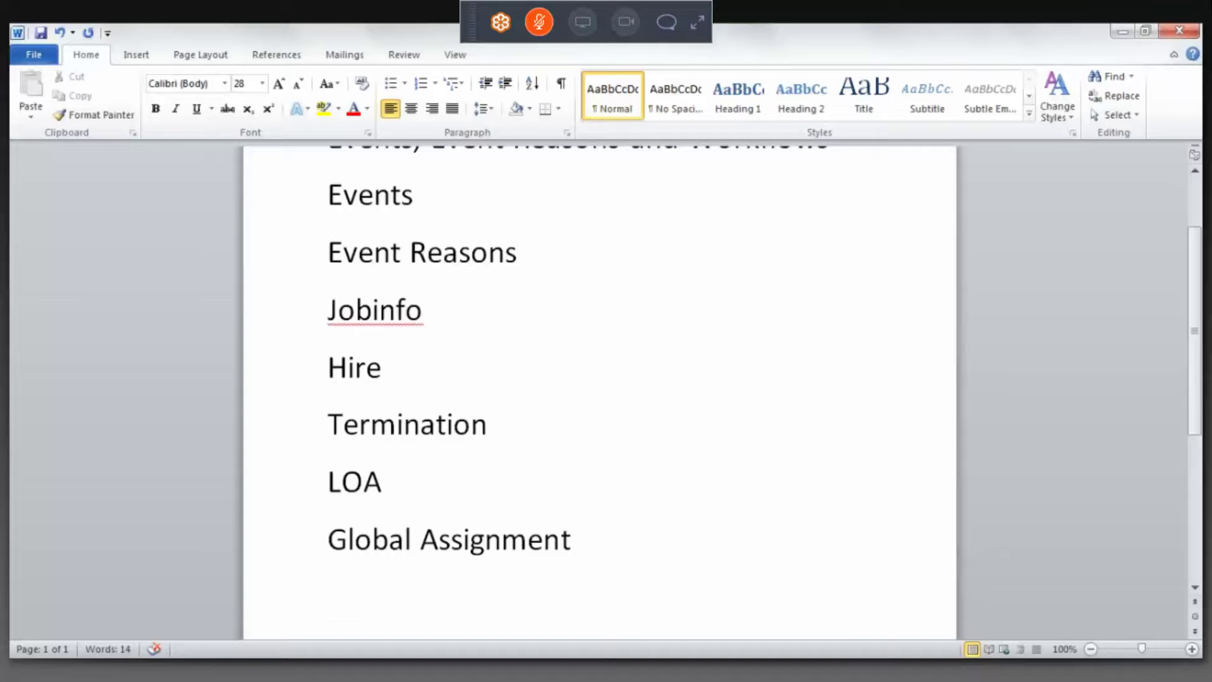
{"action": "key", "text": "Up"}
{"action": "key", "text": "Up"}
{"action": "key", "text": "Up"}
{"action": "key", "text": "Up"}
{"action": "key", "text": "Up"}
{"action": "key", "text": "Down"}
{"action": "key", "text": "Up"}
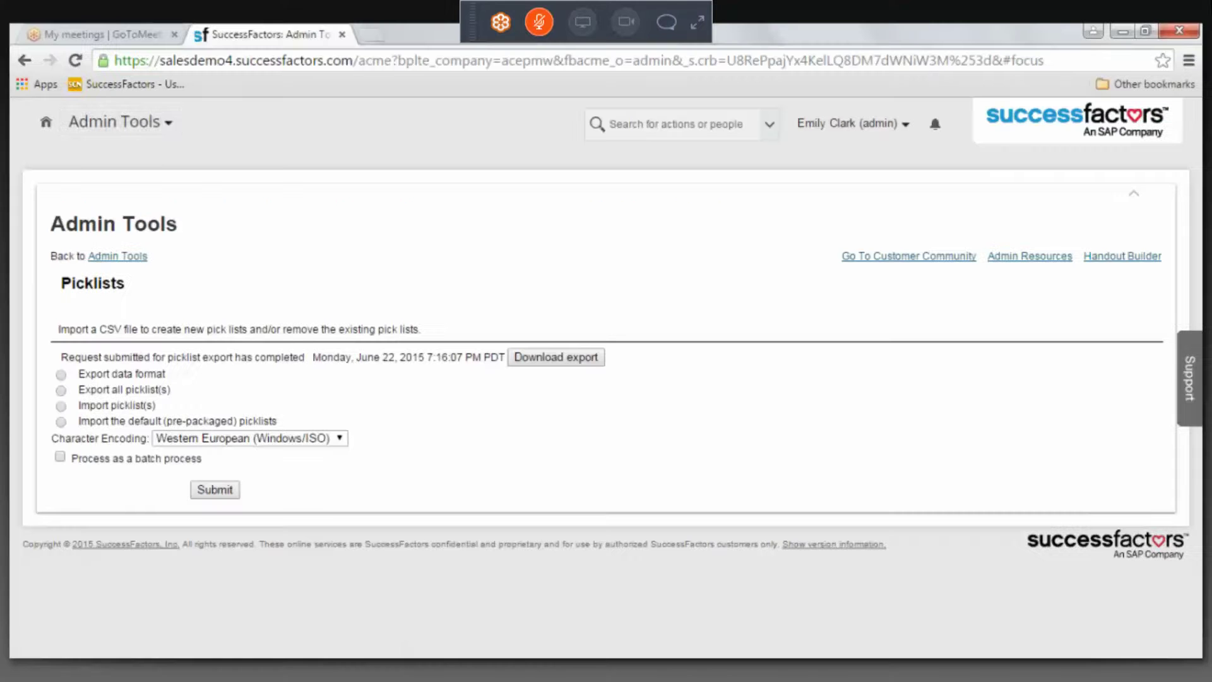
Step: Search the SuccessFactors actions for "add new" and open the form for adding a new employee
{"action": "left_click", "coordinate": [694, 124]}
{"action": "type", "text": "add new"}
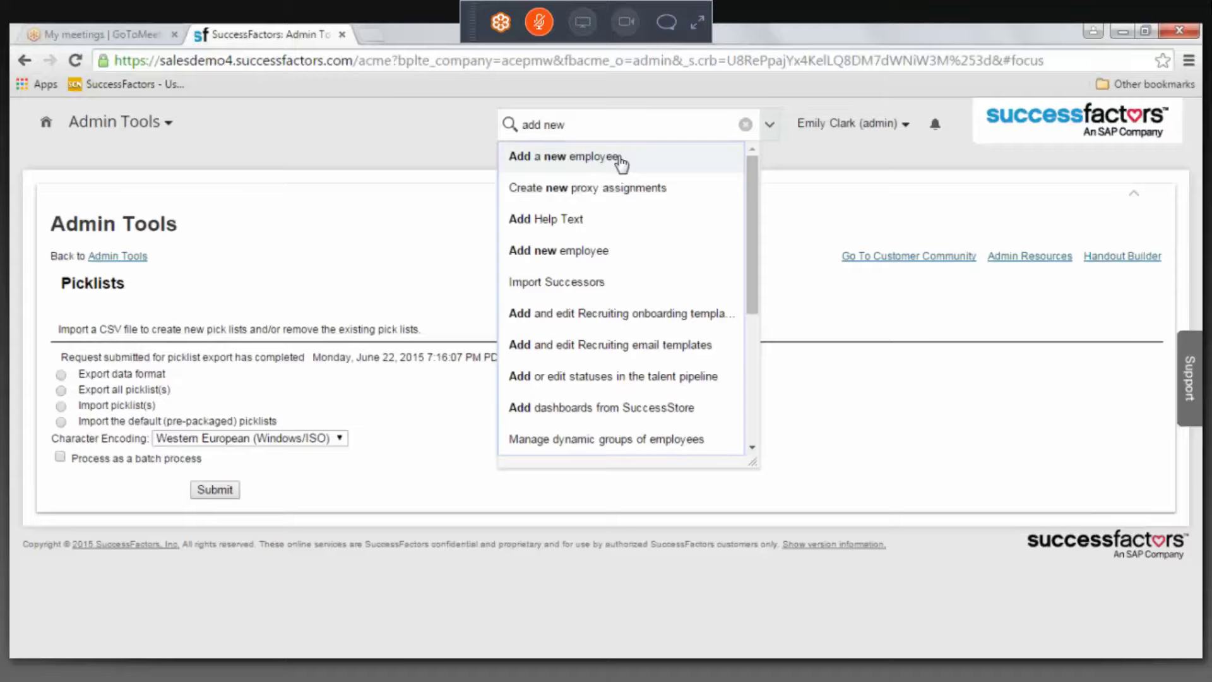
{"action": "left_click", "coordinate": [622, 164]}
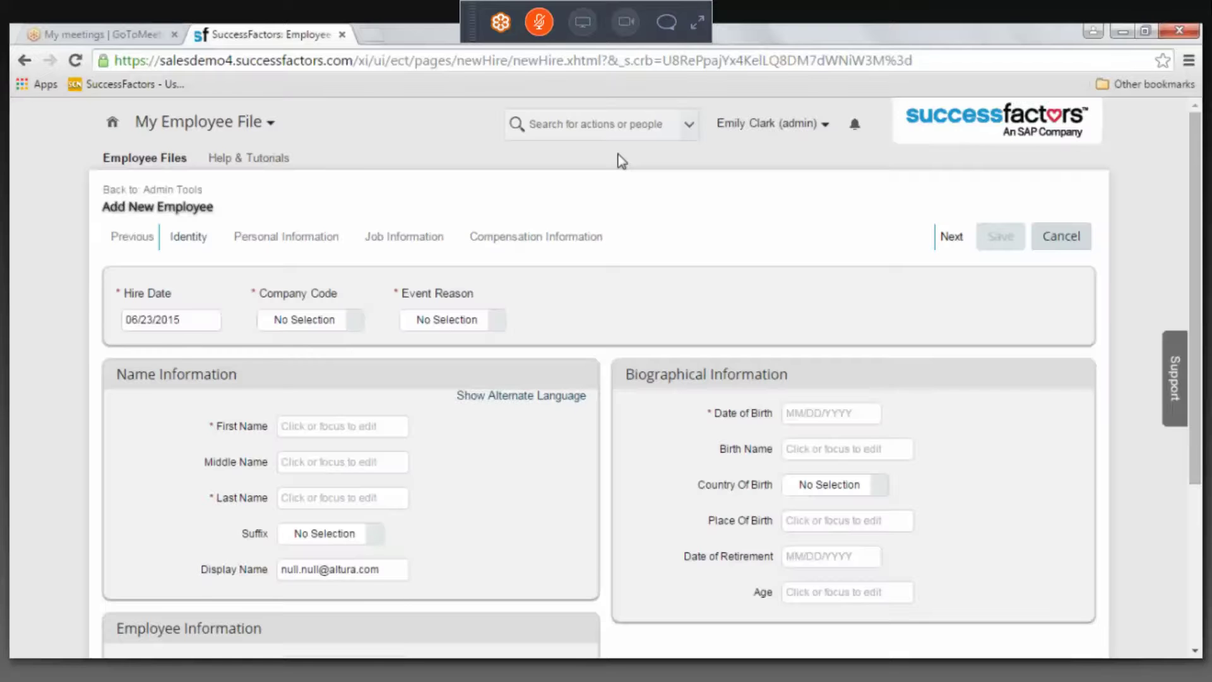
Step: Look through the available event reasons for the hire and set Event Reason to New Hire (HIRNEW)
{"action": "left_click", "coordinate": [491, 305]}
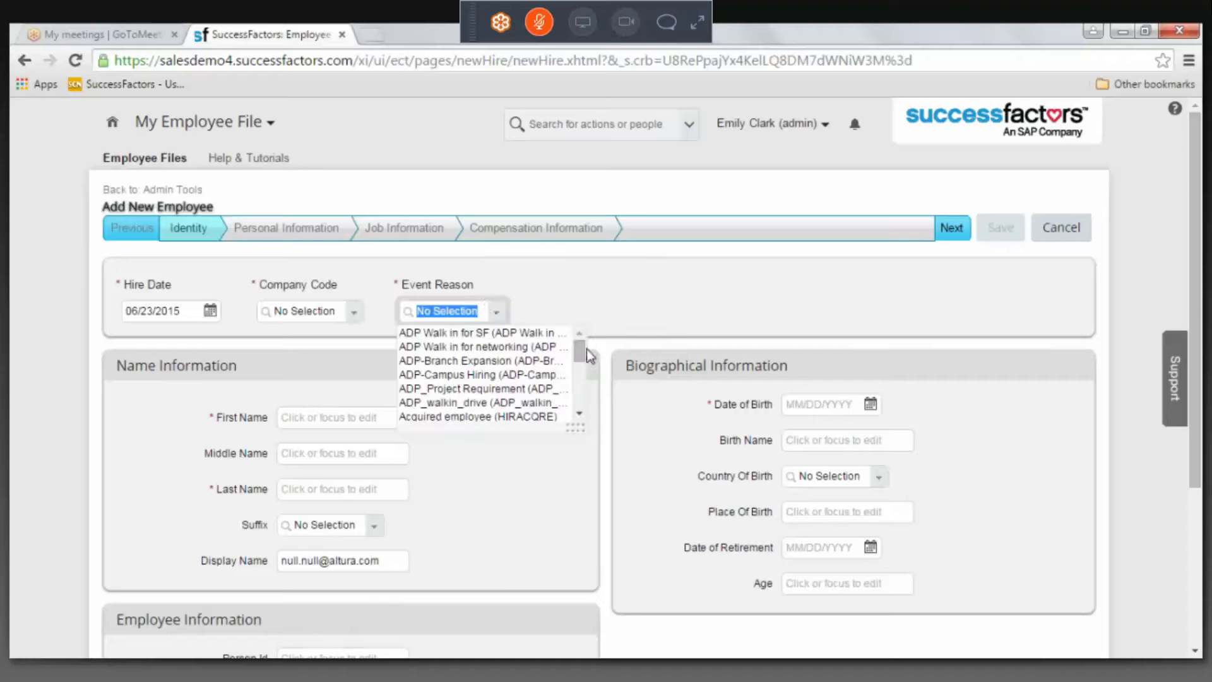
{"action": "left_click_drag", "start_coordinate": [583, 359], "coordinate": [580, 392]}
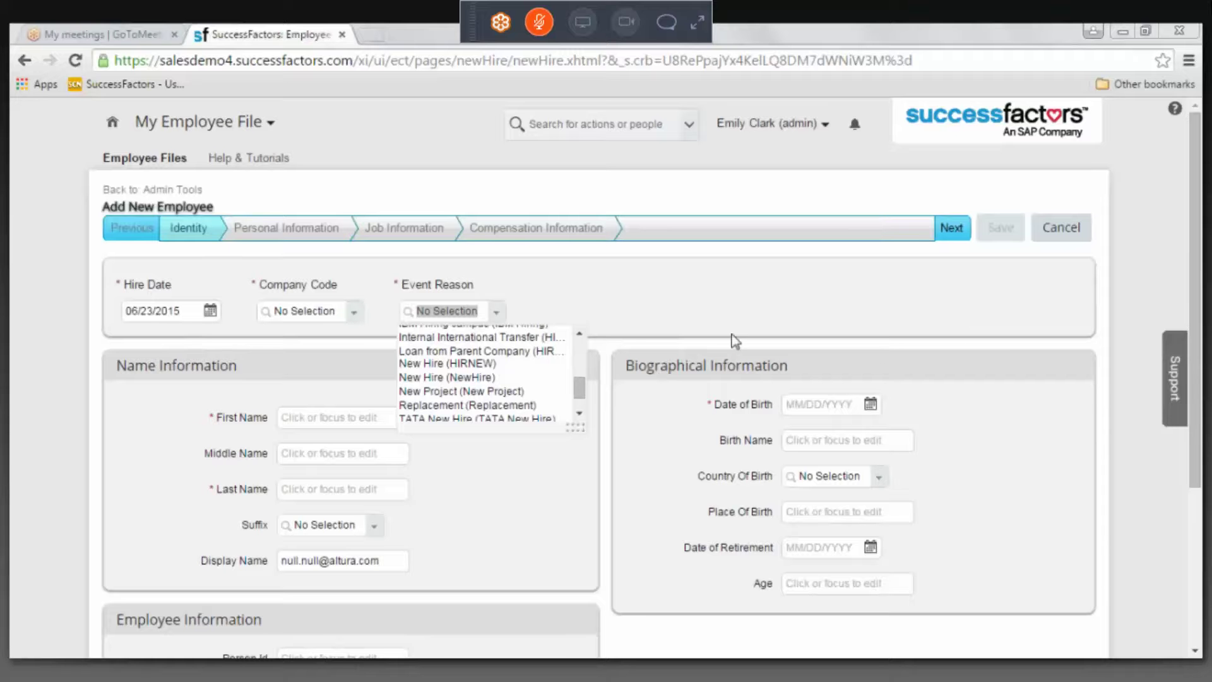
{"action": "mouse_move", "coordinate": [581, 385]}
{"action": "left_mouse_down"}
{"action": "mouse_move", "coordinate": [577, 415]}
{"action": "mouse_move", "coordinate": [576, 390]}
{"action": "left_mouse_up"}
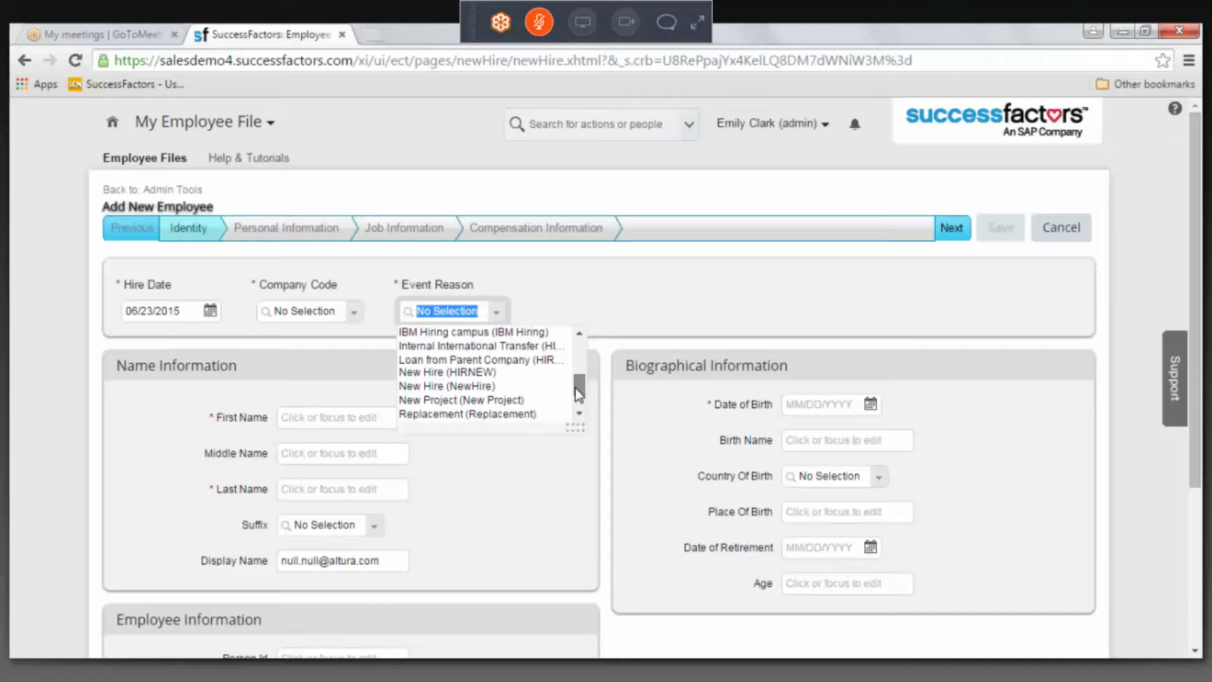
{"action": "left_click", "coordinate": [444, 374]}
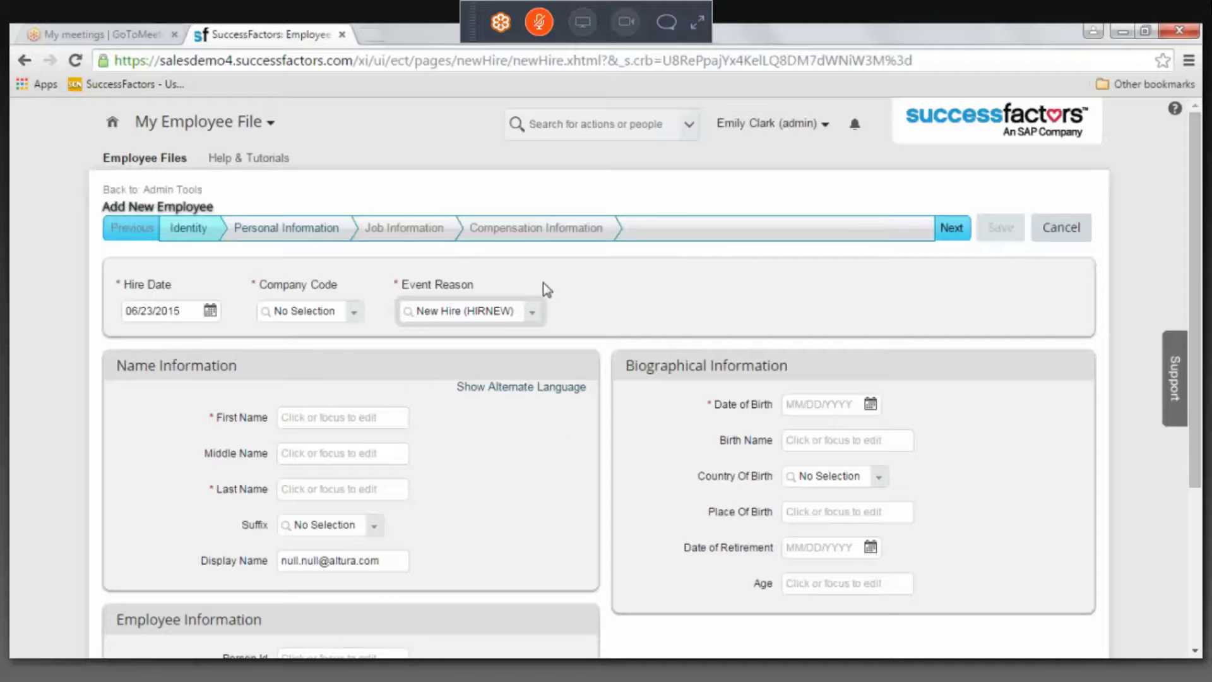
Step: Search for an existing employee by first name and open the Terminate/Retire action for that employee, leaving the new-hire form
{"action": "left_click", "coordinate": [605, 127]}
{"action": "type", "text": "carla"}
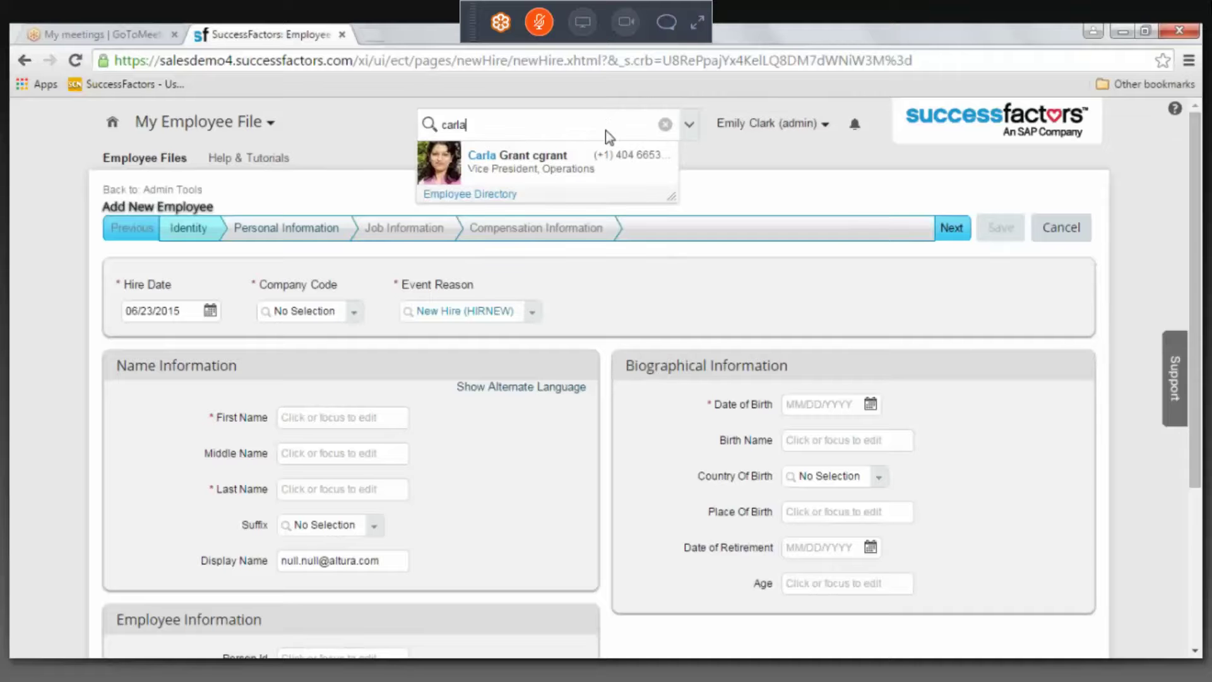
{"action": "mouse_move", "coordinate": [615, 156]}
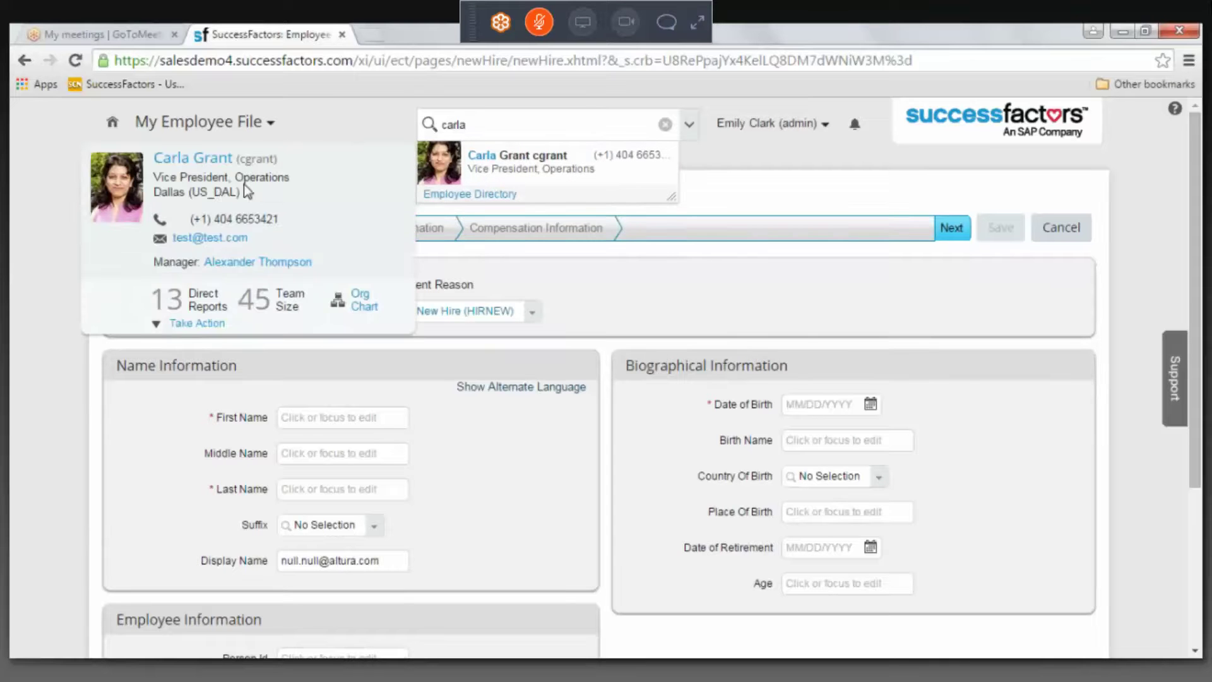
{"action": "left_click", "coordinate": [189, 324]}
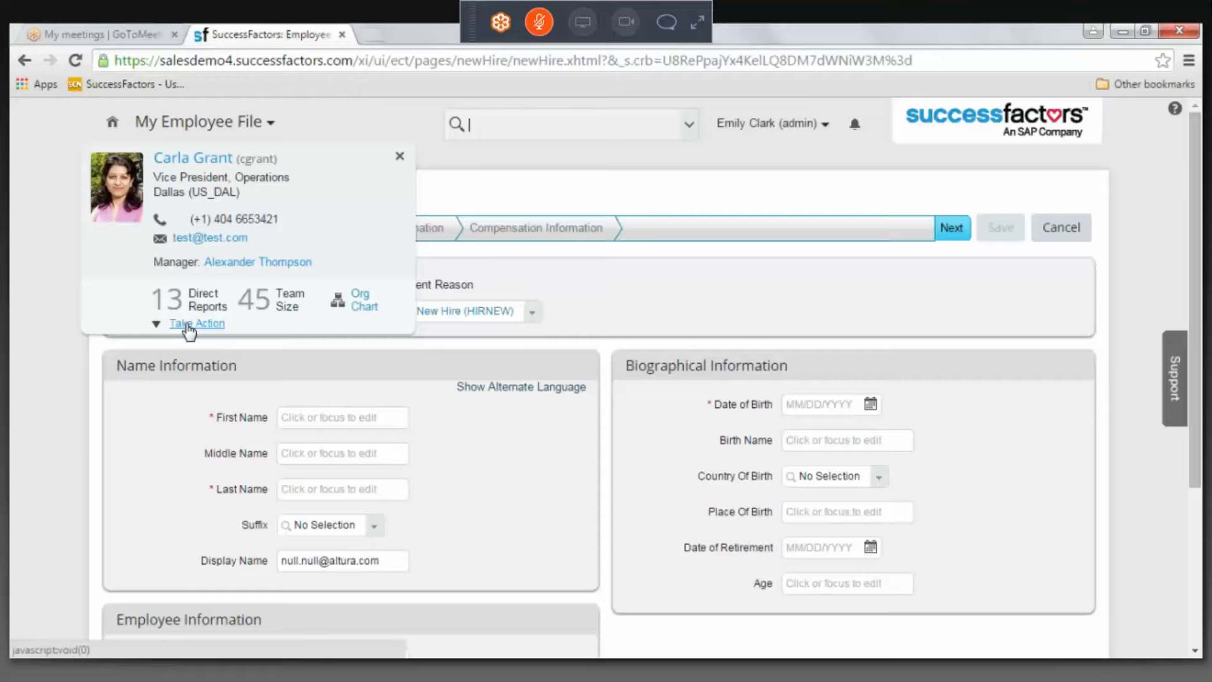
{"action": "left_click", "coordinate": [190, 324]}
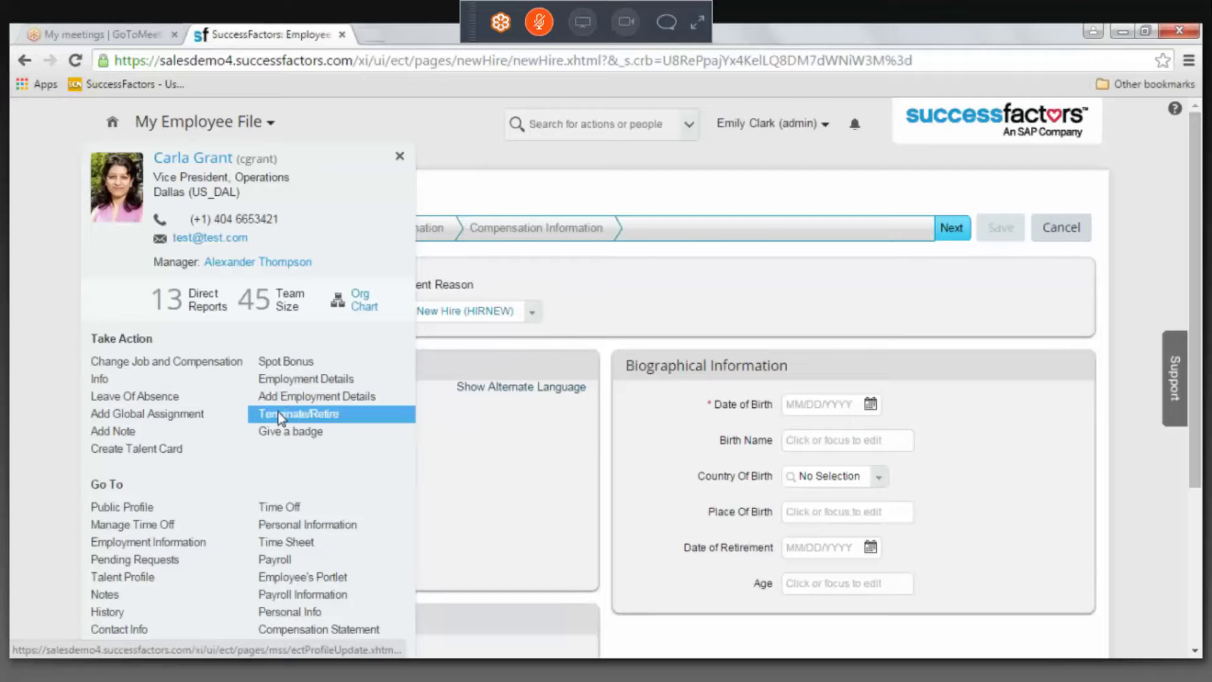
{"action": "left_click", "coordinate": [278, 413]}
{"action": "left_click", "coordinate": [572, 236]}
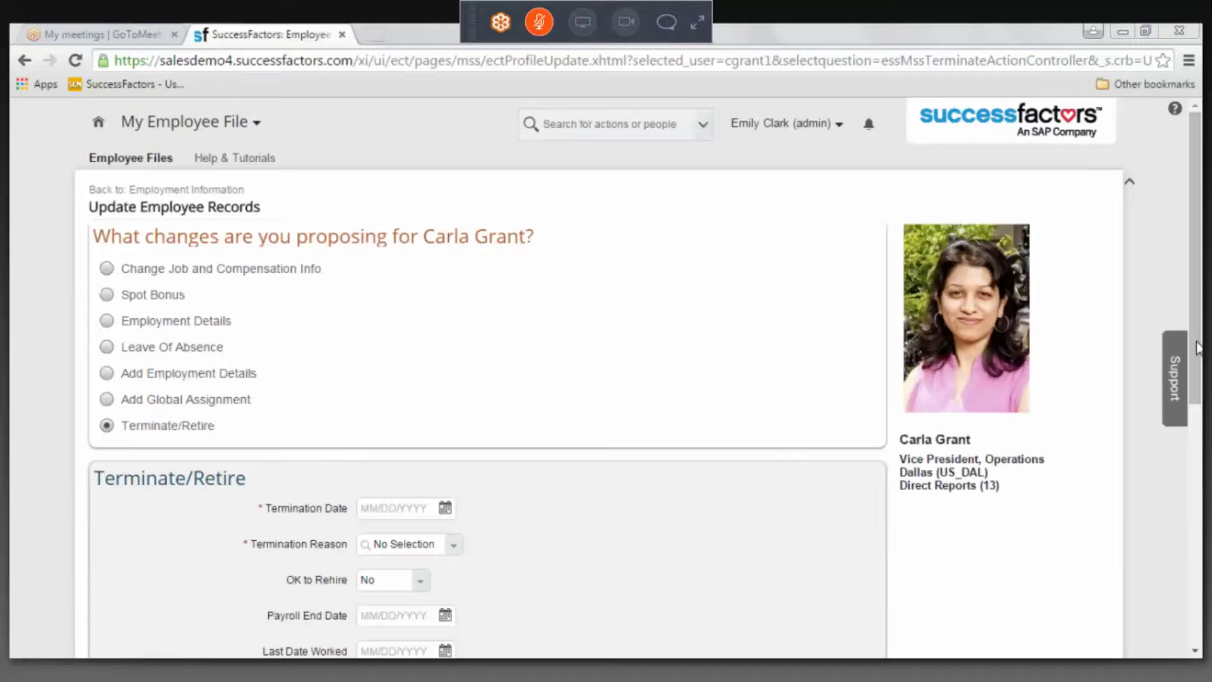
Step: Check the termination reason field, then start adding a leave of absence for the employee and list its leave reasons
{"action": "left_click", "coordinate": [455, 546]}
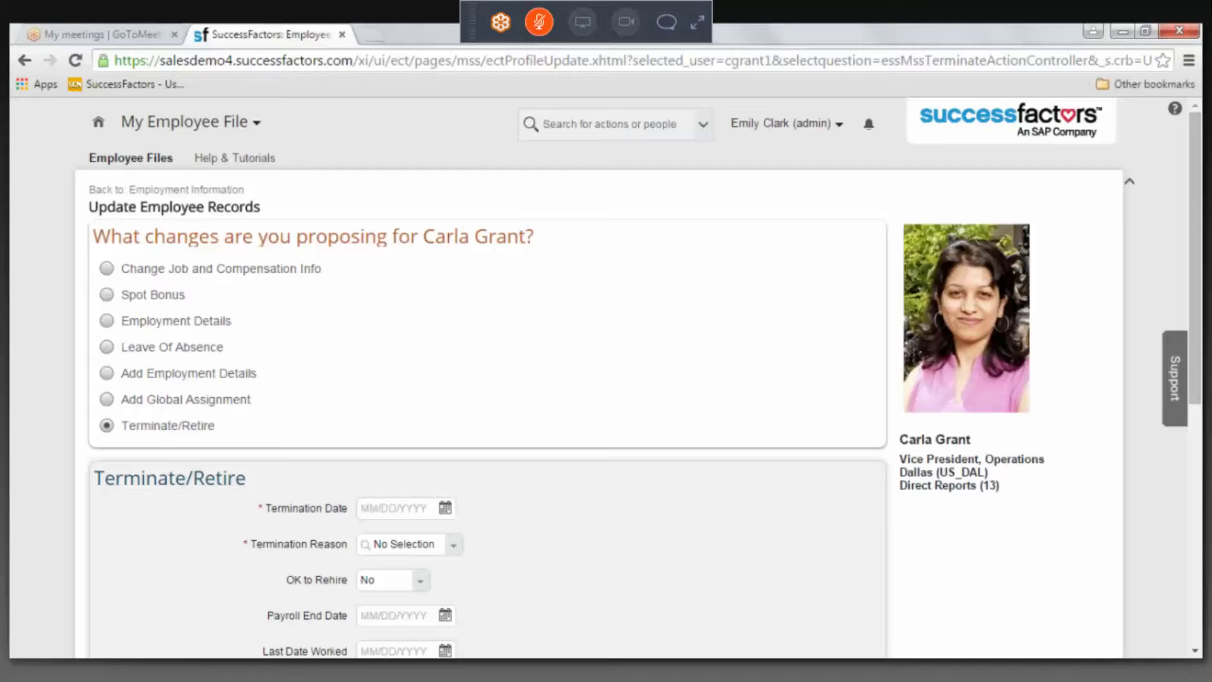
{"action": "left_click", "coordinate": [107, 347]}
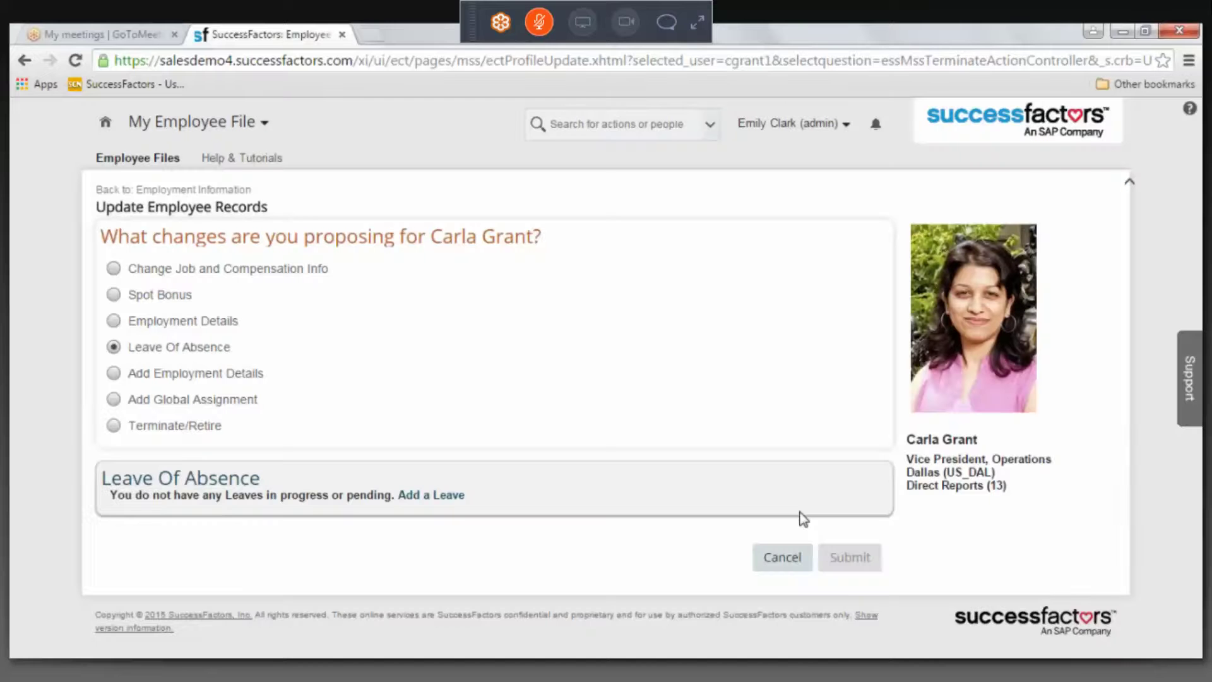
{"action": "left_click", "coordinate": [432, 495]}
{"action": "left_click", "coordinate": [452, 578]}
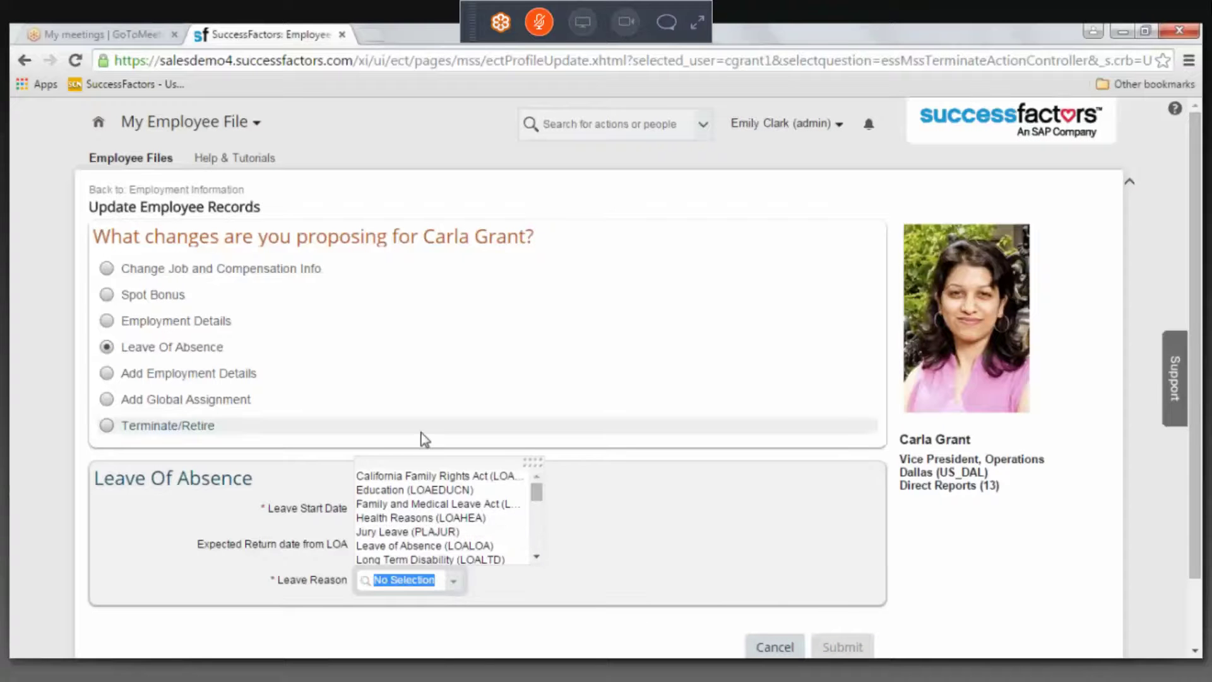
Step: Start adding a global assignment for the employee and look through its event reasons and required fields
{"action": "left_click", "coordinate": [289, 409]}
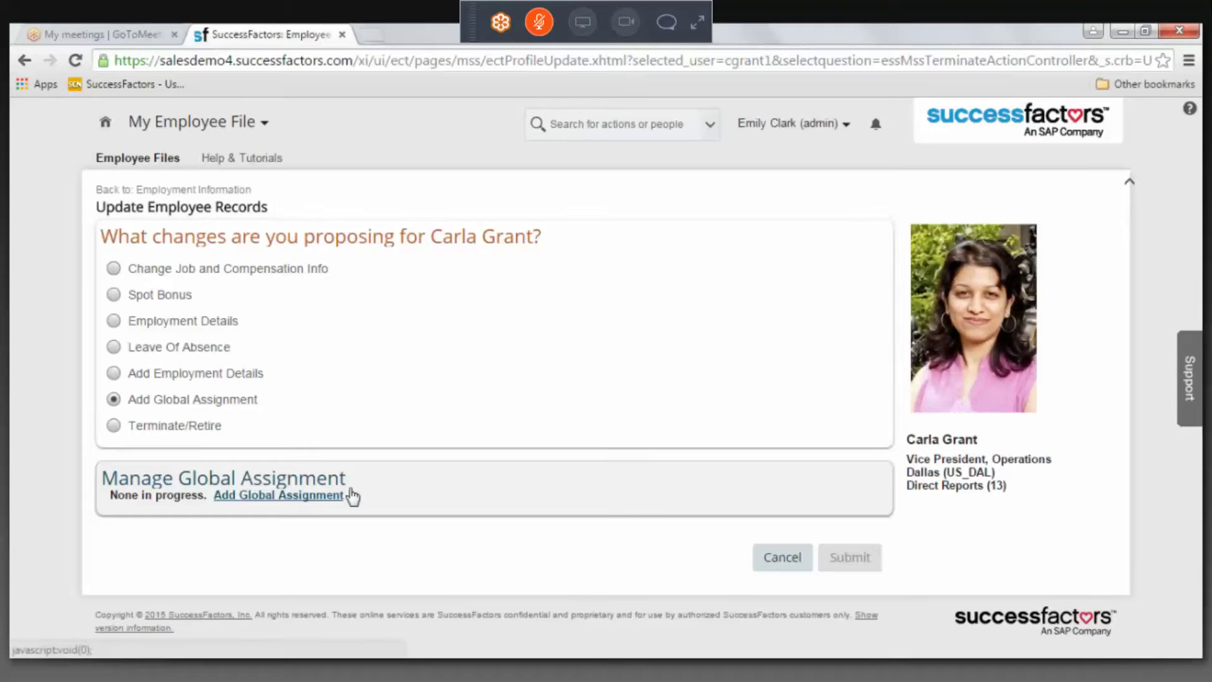
{"action": "left_click", "coordinate": [352, 496]}
{"action": "left_click", "coordinate": [451, 514]}
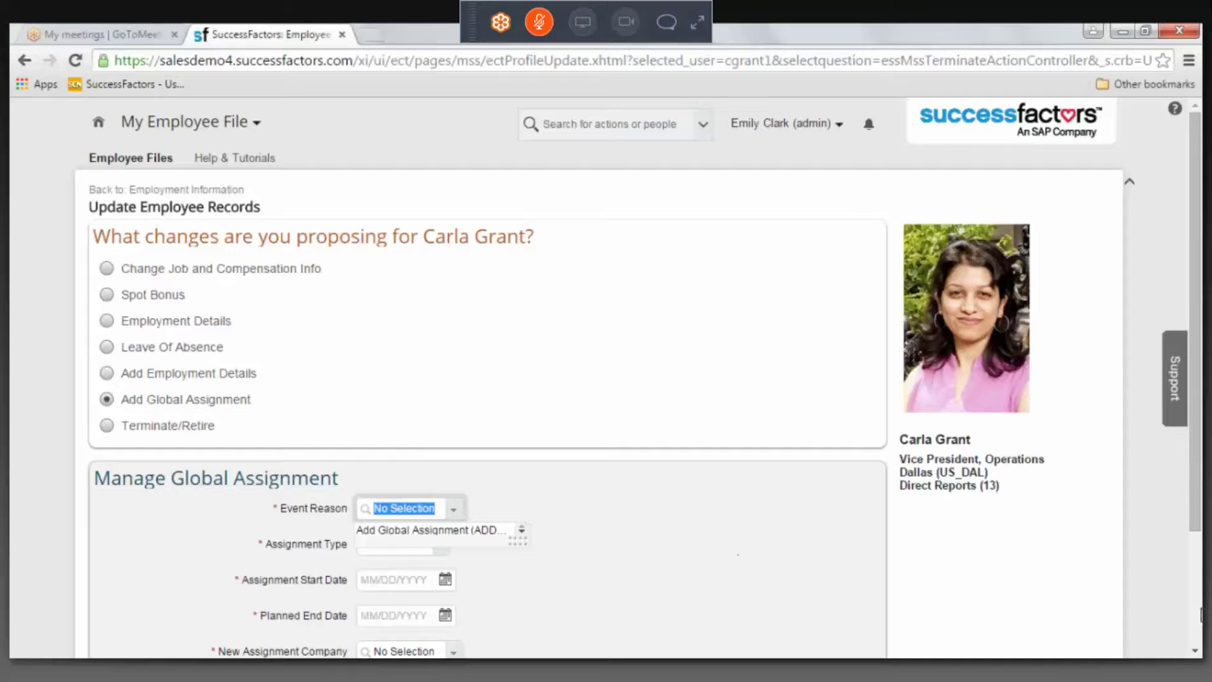
{"action": "left_click", "coordinate": [1193, 651]}
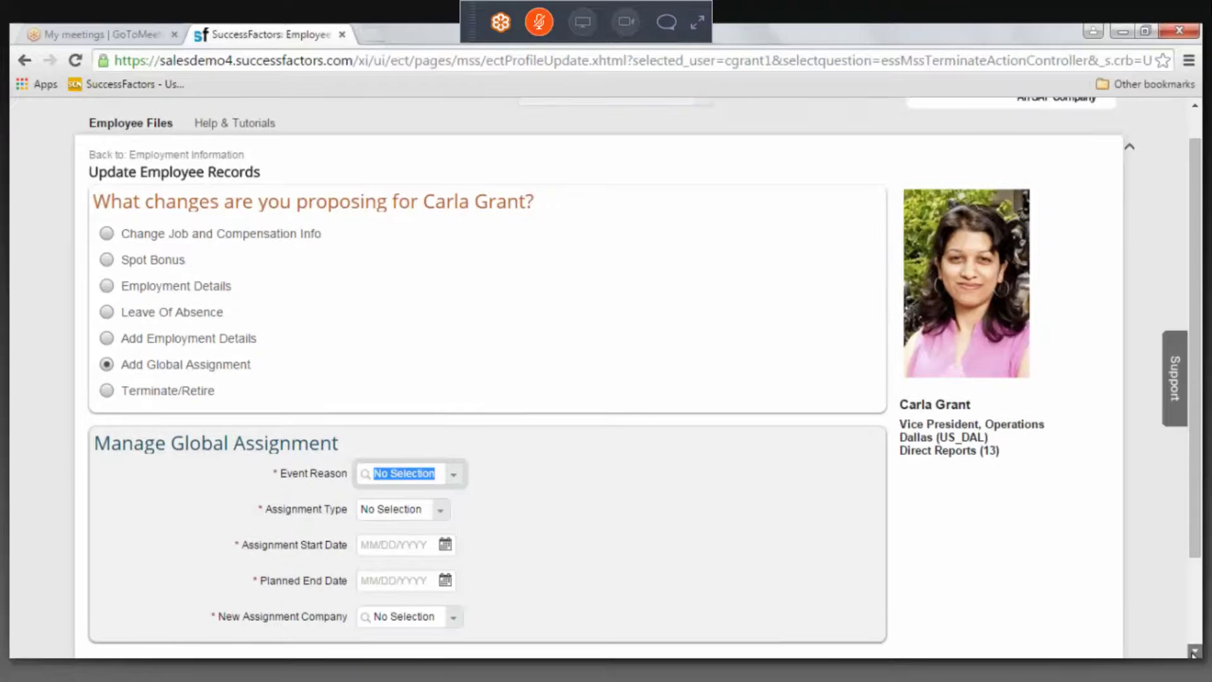
{"action": "left_click", "coordinate": [1194, 652]}
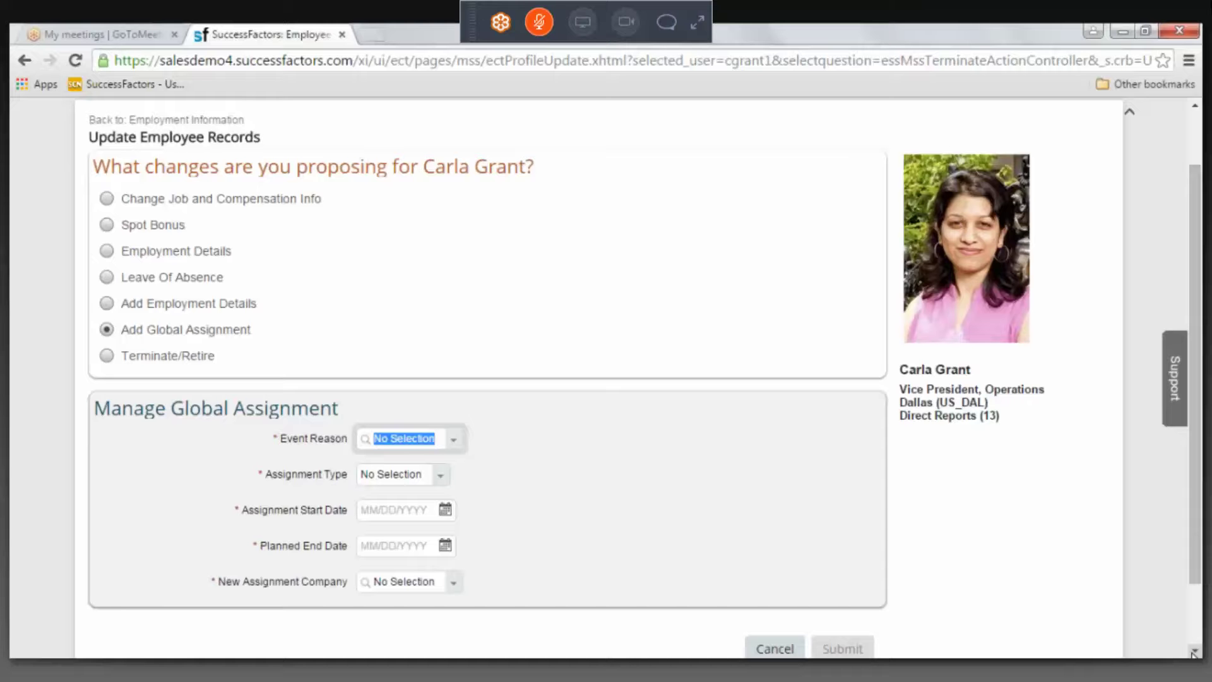
{"action": "left_click", "coordinate": [1194, 651]}
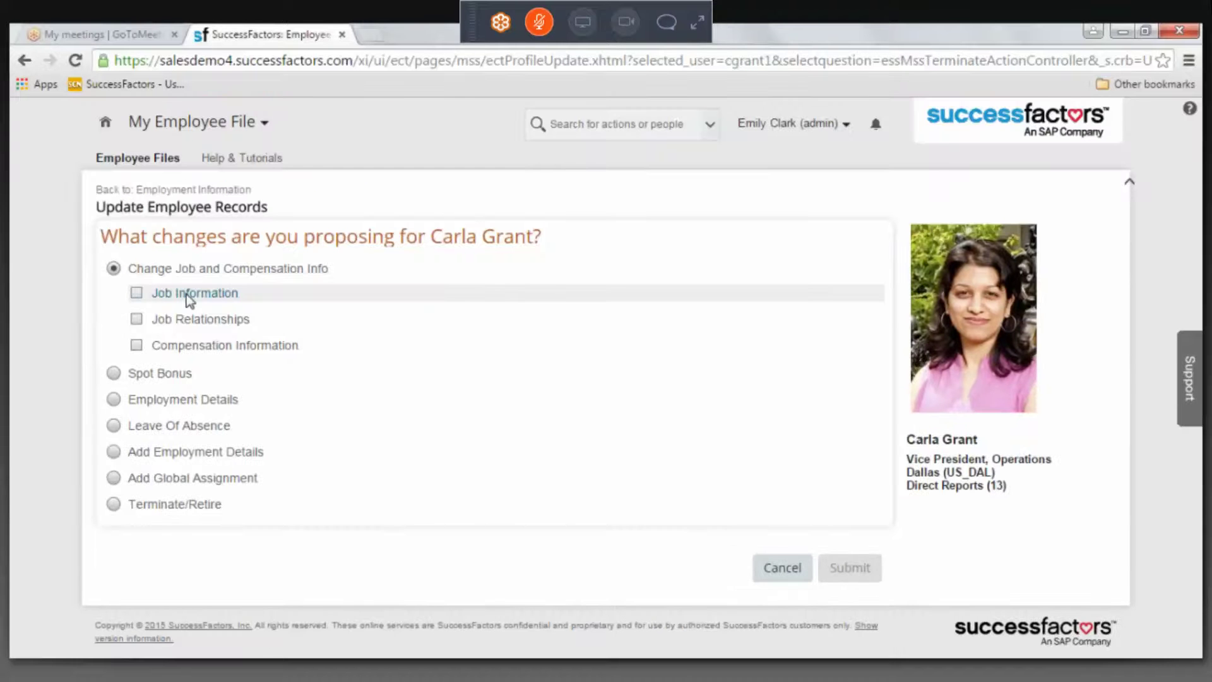
Step: Choose to change the employee's job information and set Location to Boston (US_BOS)
{"action": "left_click", "coordinate": [188, 294]}
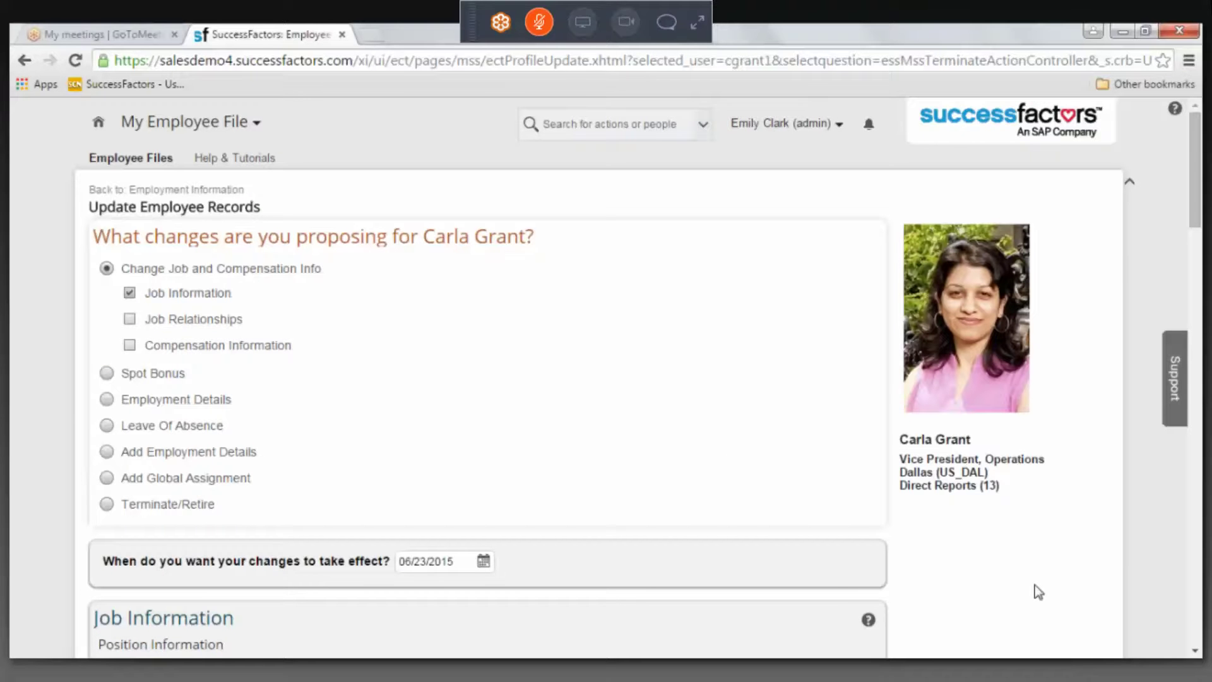
{"action": "scroll", "coordinate": [637, 377], "scroll_direction": "down", "scroll_amount": 1}
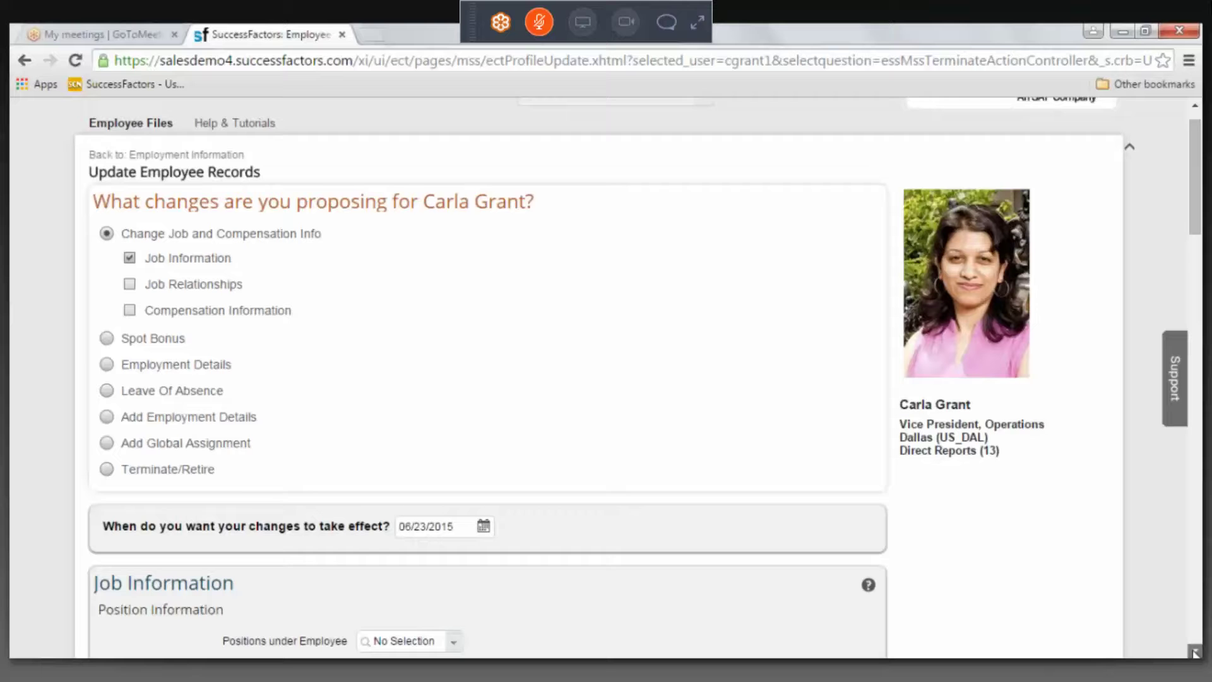
{"action": "scroll", "coordinate": [637, 373], "scroll_direction": "down", "scroll_amount": 1}
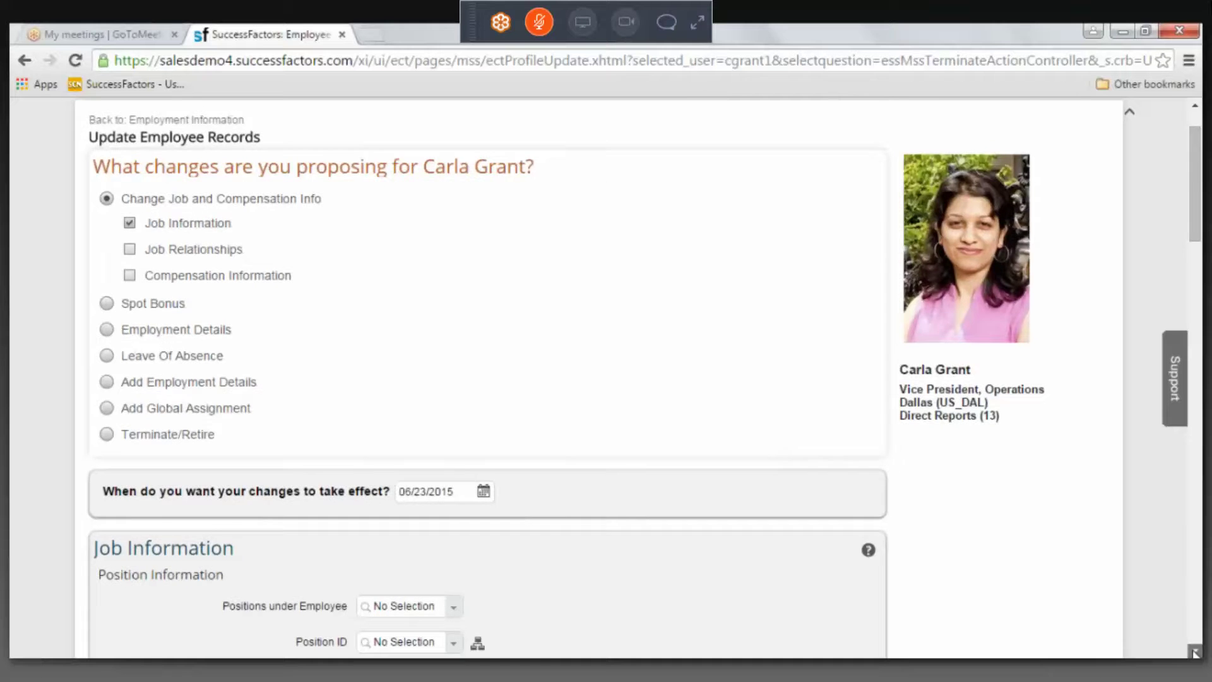
{"action": "scroll", "coordinate": [600, 378], "scroll_direction": "down", "scroll_amount": 3}
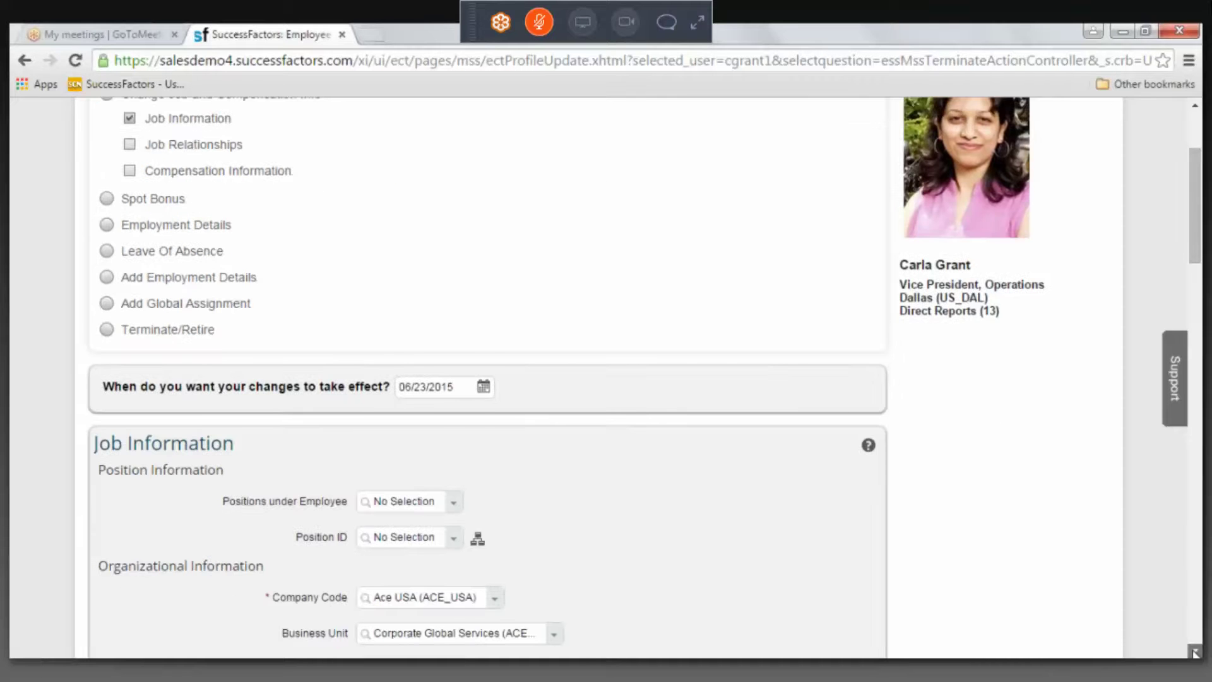
{"action": "scroll", "coordinate": [486, 406], "scroll_direction": "down", "scroll_amount": 10}
{"action": "left_click", "coordinate": [474, 397]}
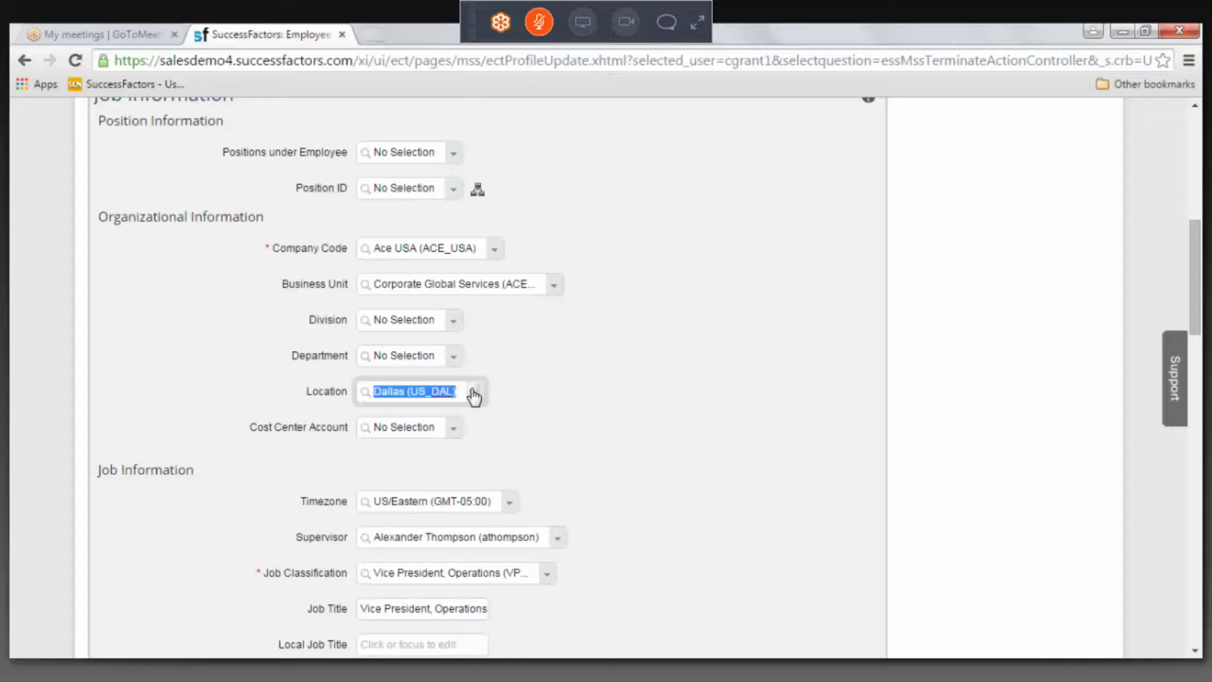
{"action": "left_click", "coordinate": [473, 394]}
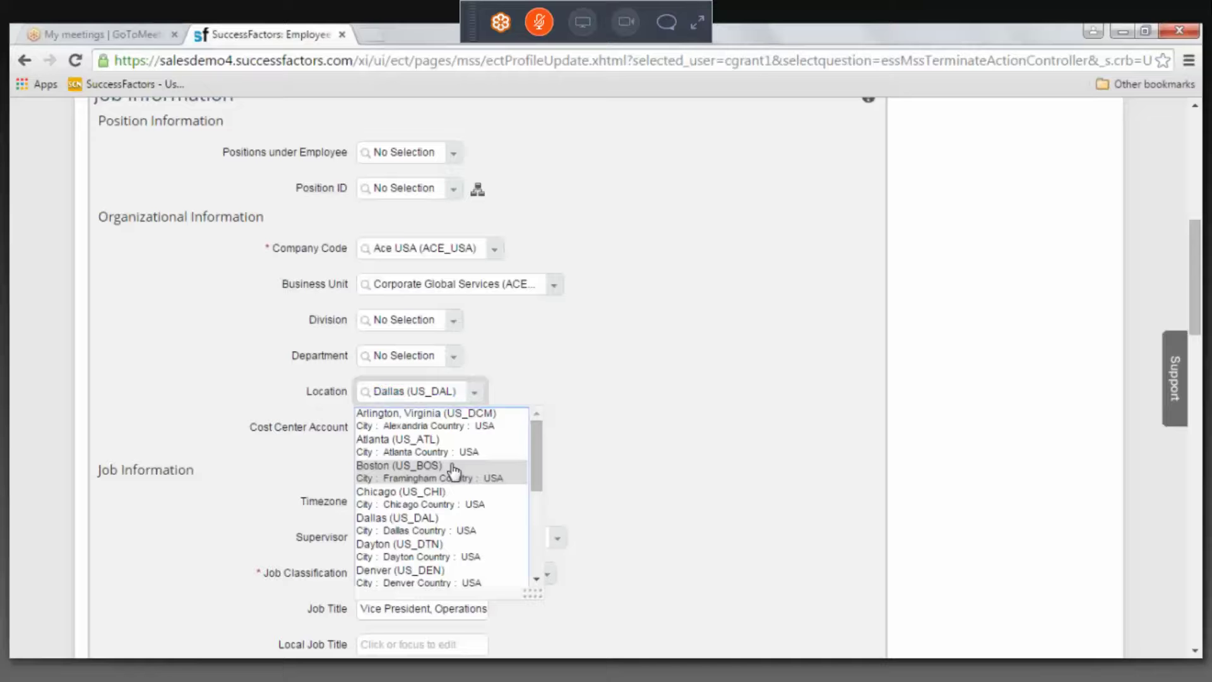
{"action": "left_click", "coordinate": [454, 471]}
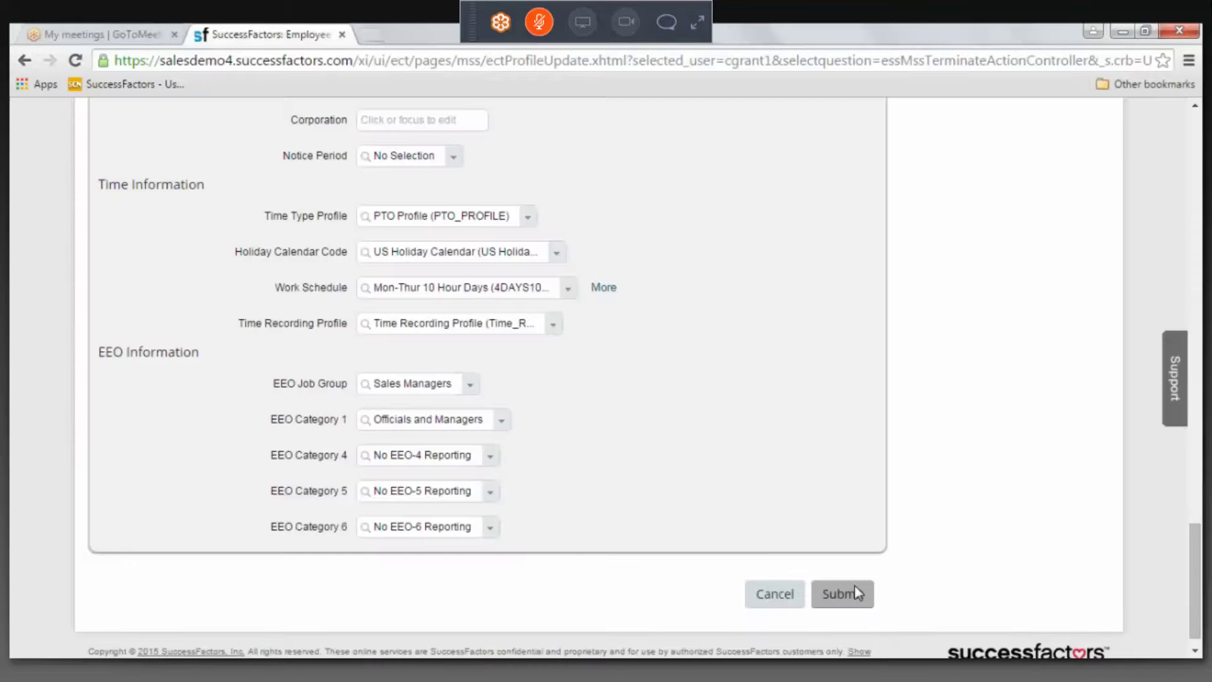
Step: Try to submit the employee's location change, then leave the page and discard the unsaved changes
{"action": "left_click", "coordinate": [857, 593]}
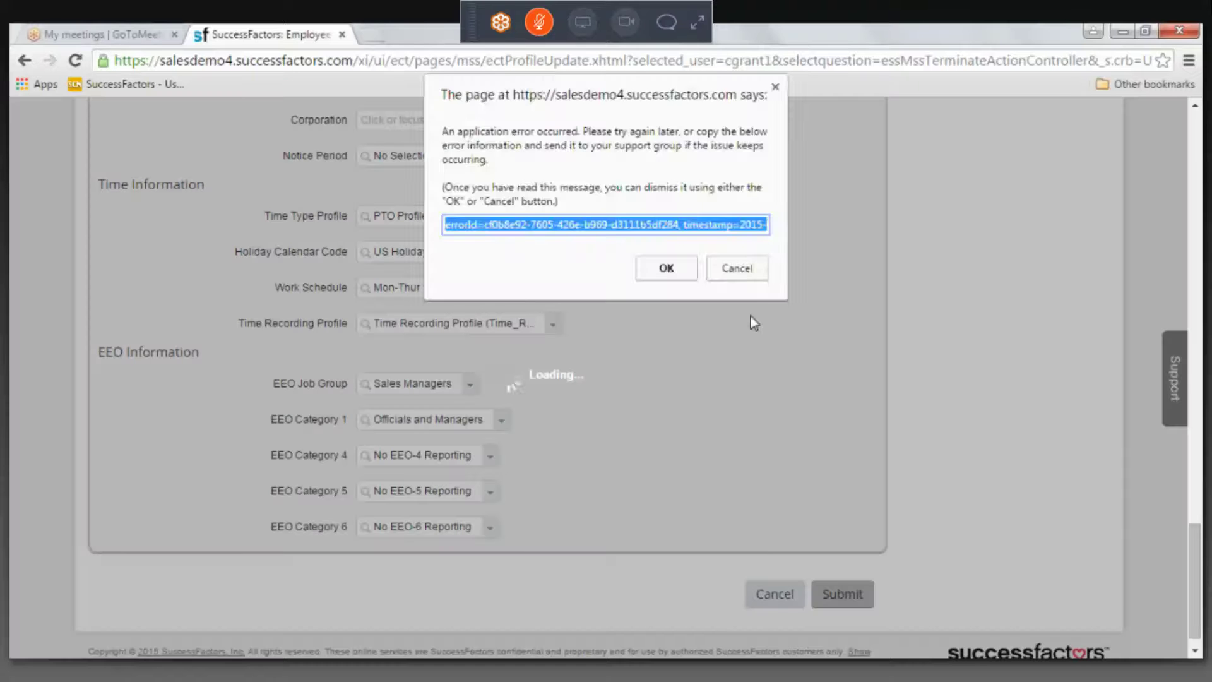
{"action": "left_click", "coordinate": [661, 265]}
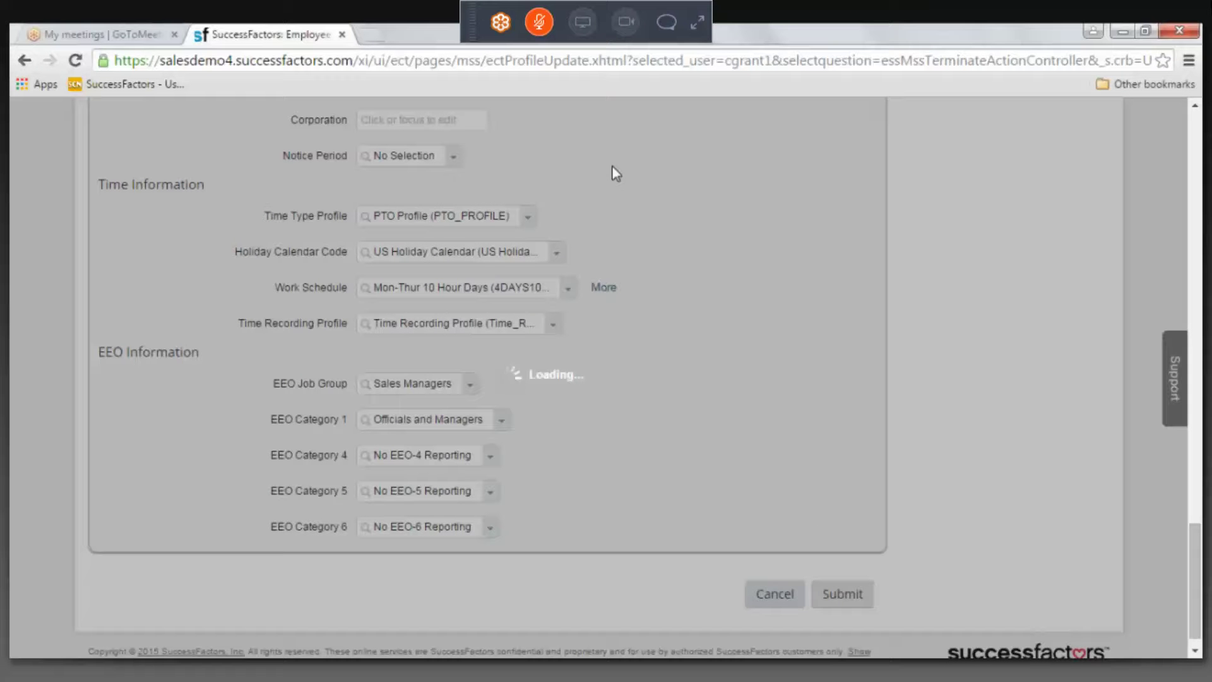
{"action": "left_click", "coordinate": [25, 62]}
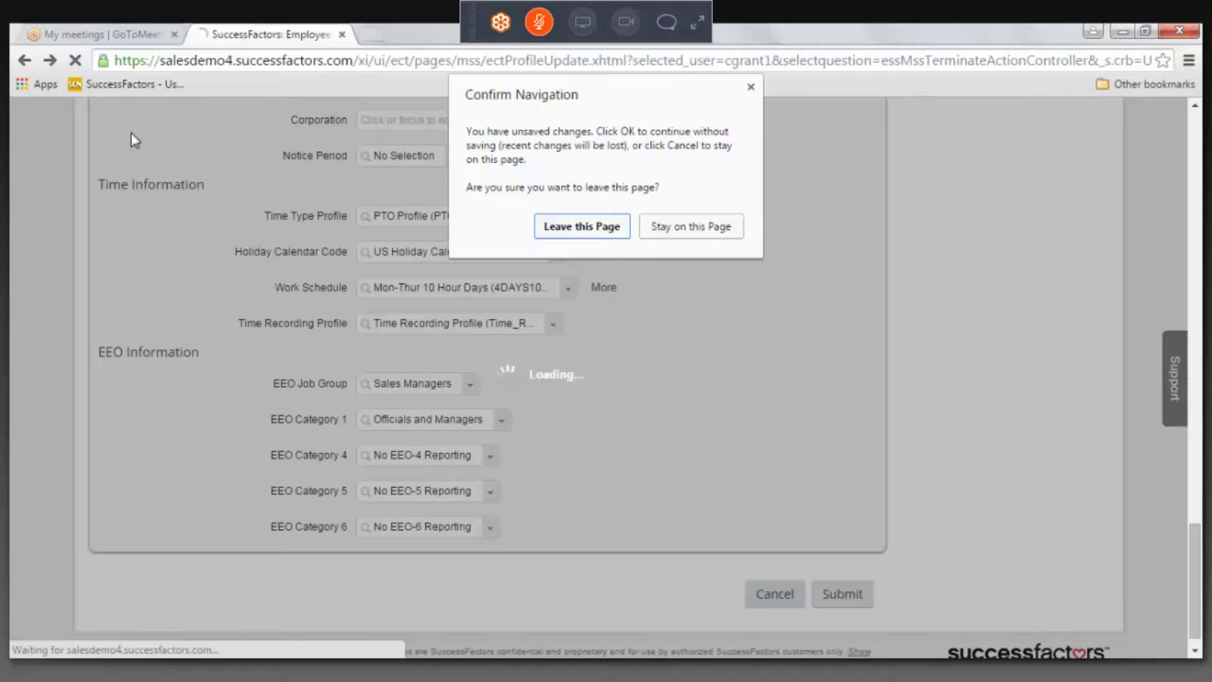
{"action": "left_click", "coordinate": [559, 227]}
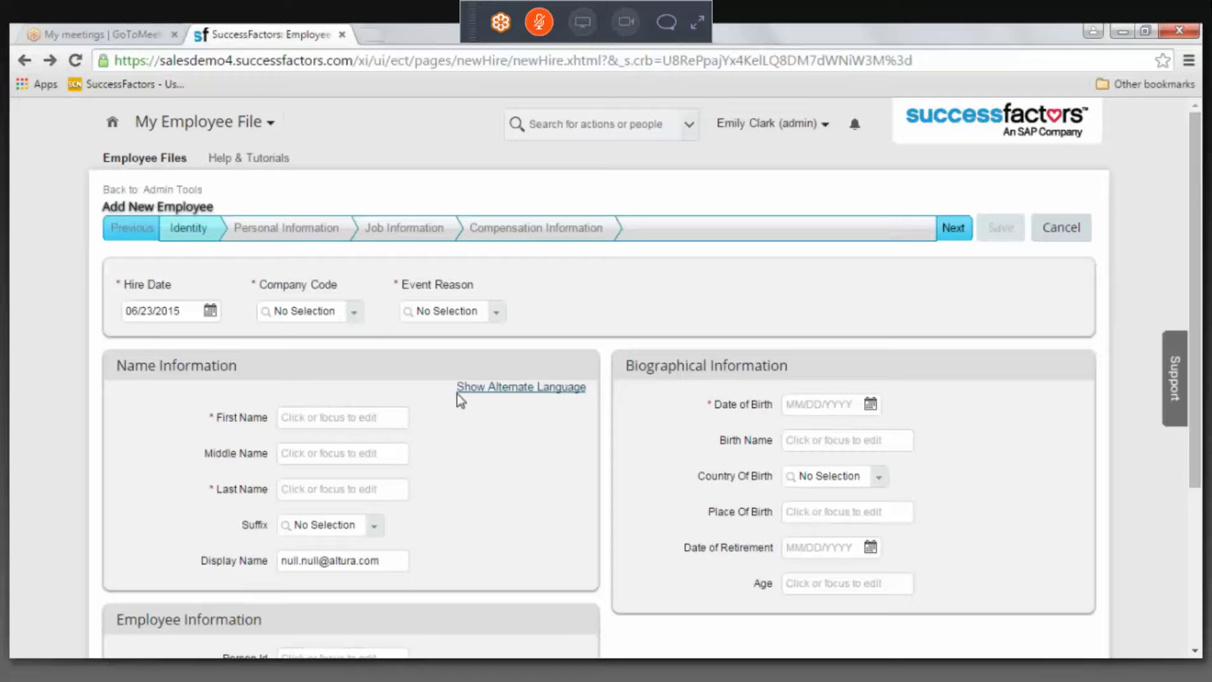
Step: Go to Admin Tools and find and open the Manage Organization, Pay and Job Structures tool
{"action": "left_click", "coordinate": [201, 121]}
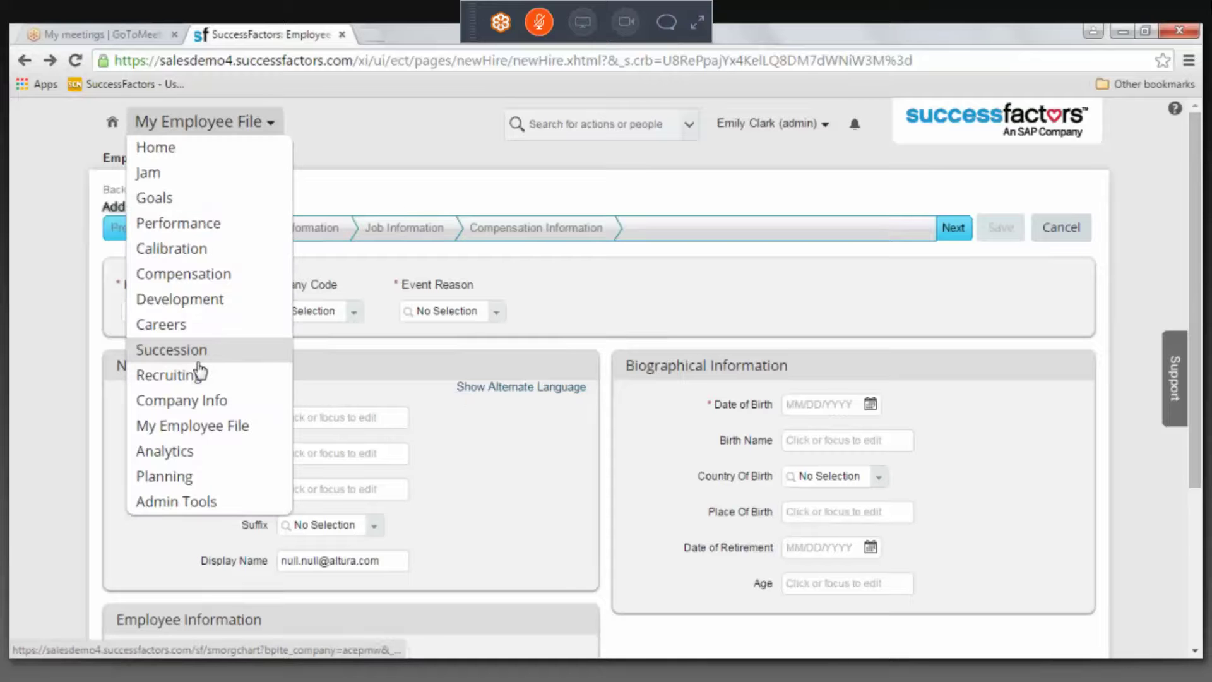
{"action": "left_click", "coordinate": [200, 374]}
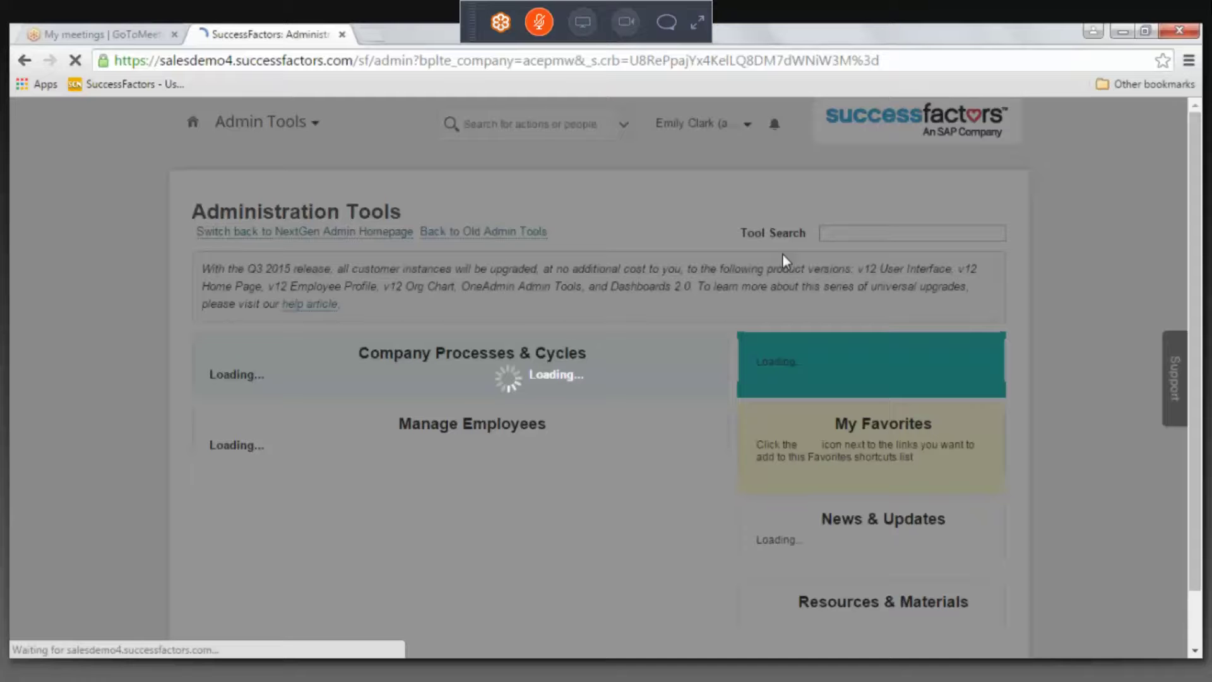
{"action": "left_click", "coordinate": [837, 235]}
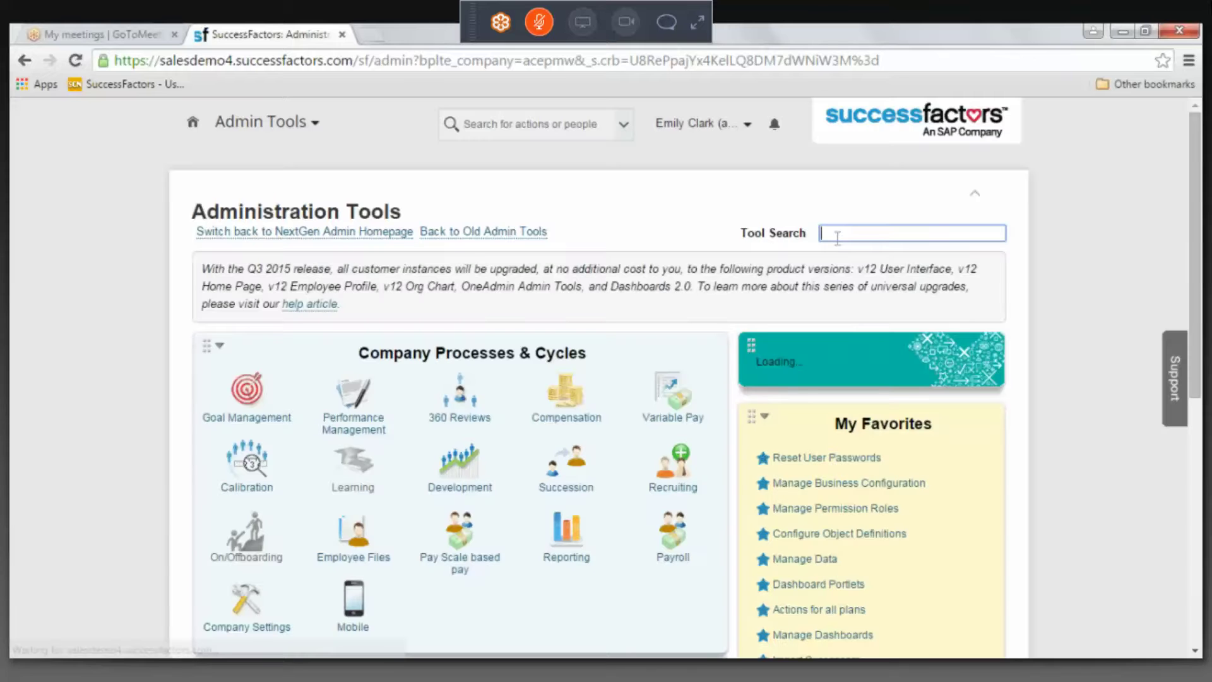
{"action": "type", "text": "Organization, Pay and Job Structures"}
{"action": "key", "text": "Return"}
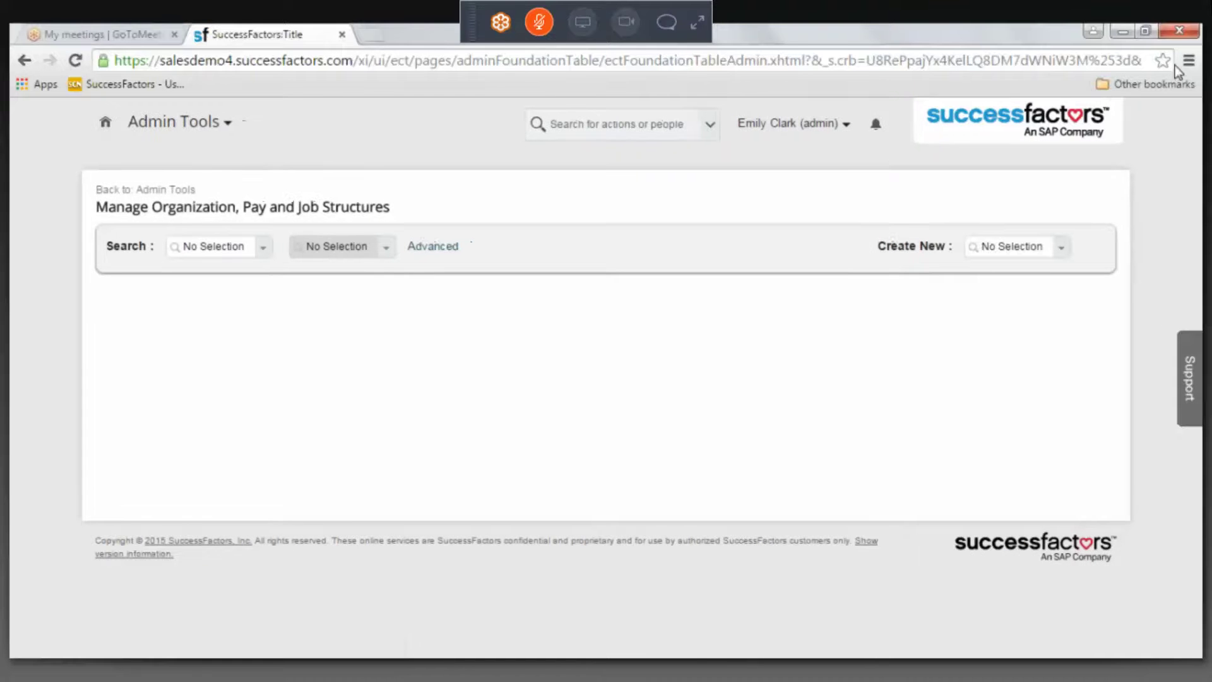
Step: Create a new Event Reason object and set its effective date to 01/01/1990
{"action": "left_click", "coordinate": [1001, 246]}
{"action": "type", "text": "Event"}
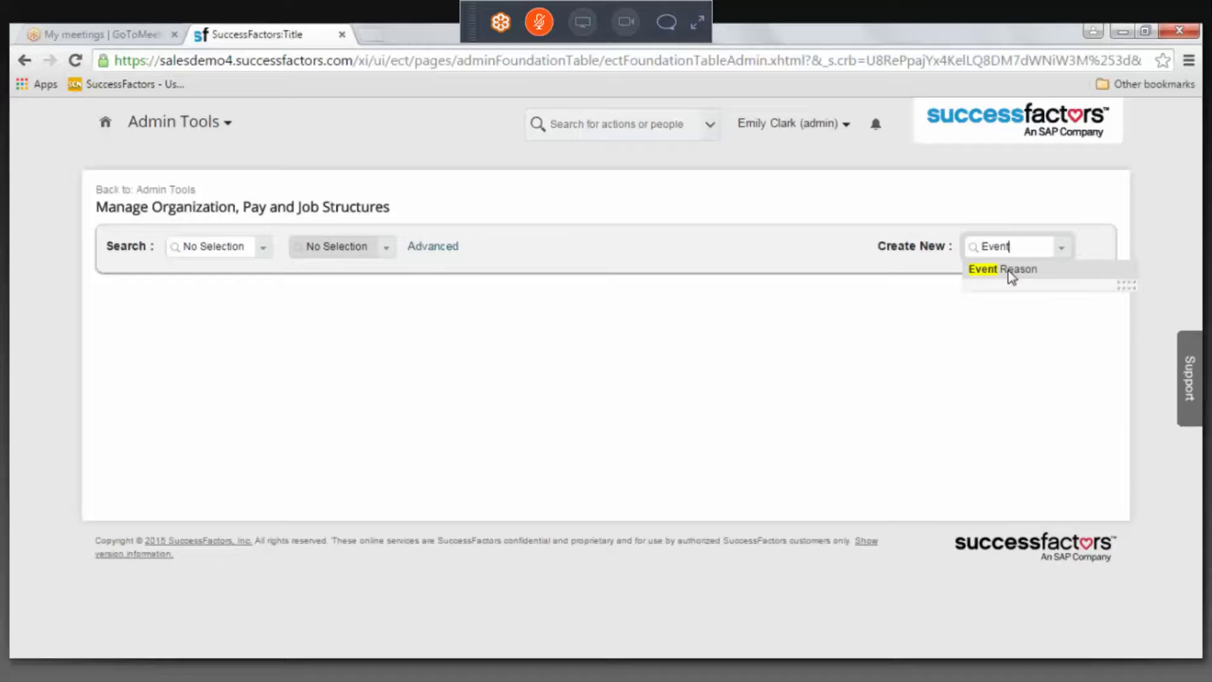
{"action": "left_click", "coordinate": [1010, 271]}
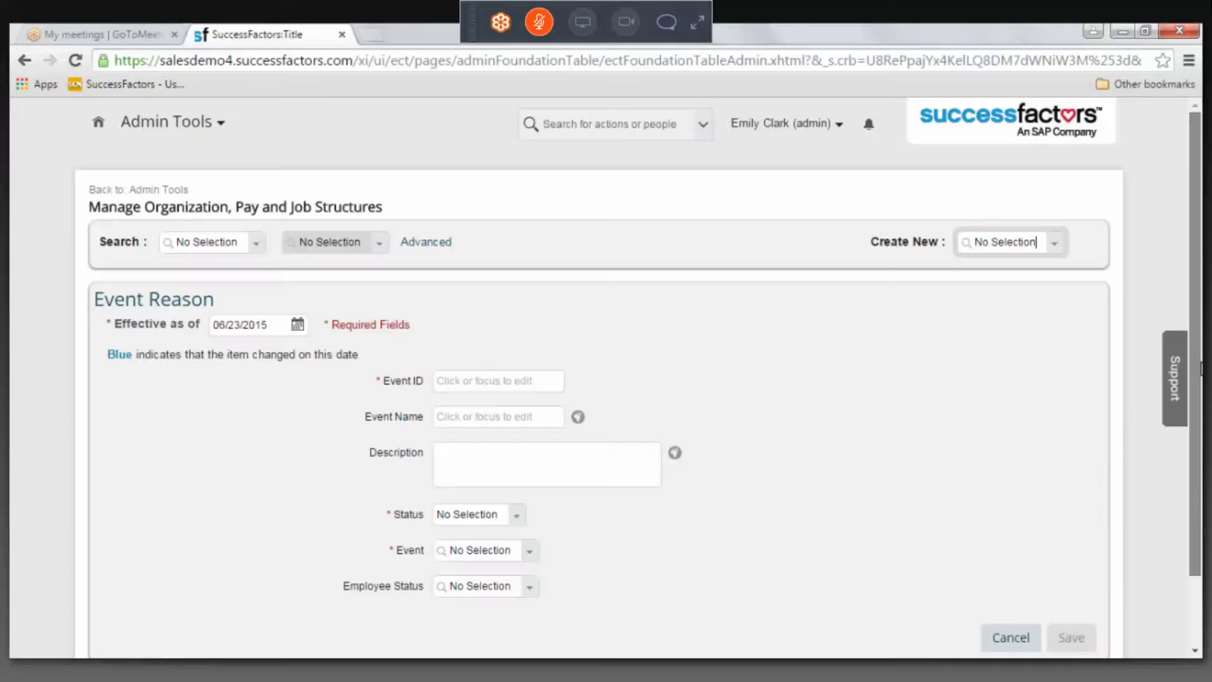
{"action": "scroll", "coordinate": [607, 379], "scroll_direction": "down", "scroll_amount": 2}
{"action": "left_click", "coordinate": [247, 243]}
{"action": "type", "text": "01/01/1990"}
Step: Enter "Acquired from Job Market" as the Event ID and copy the same text into Event Name
{"action": "left_click", "coordinate": [478, 303]}
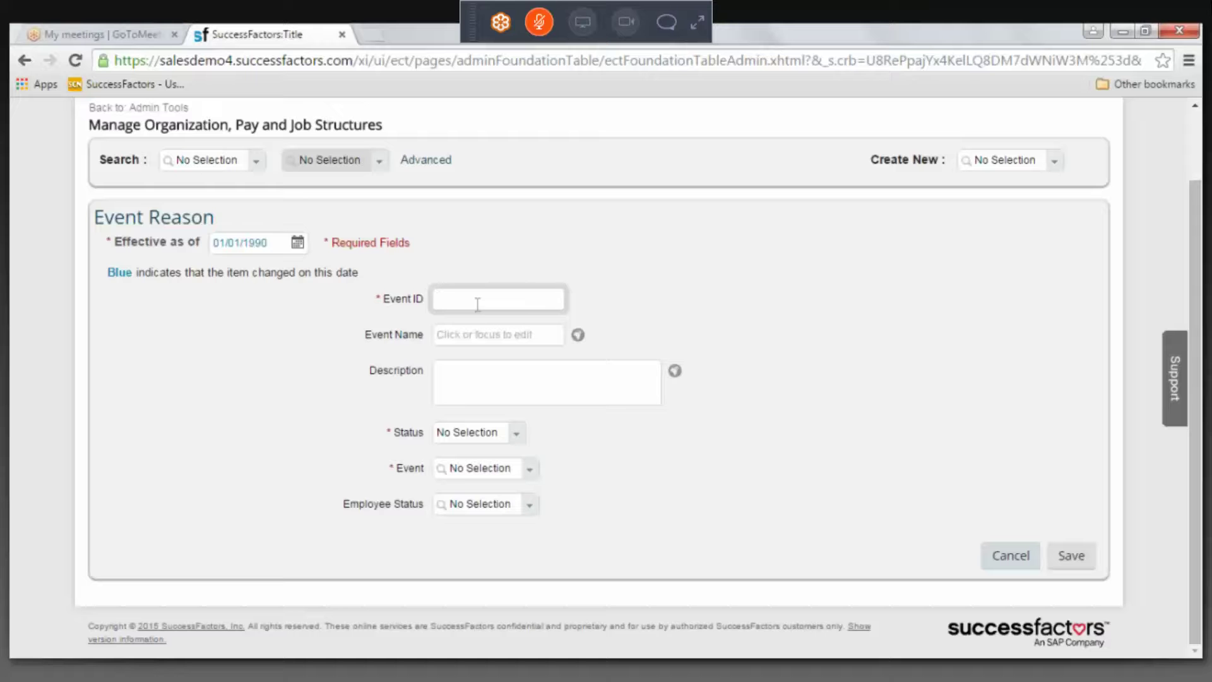
{"action": "type", "text": "A"}
{"action": "type", "text": "cquire"}
{"action": "type", "text": "d from "}
{"action": "type", "text": "a"}
{"action": "key", "text": "BackSpace"}
{"action": "type", "text": "Job Market"}
{"action": "key", "text": "ctrl+a"}
{"action": "key", "text": "ctrl+c"}
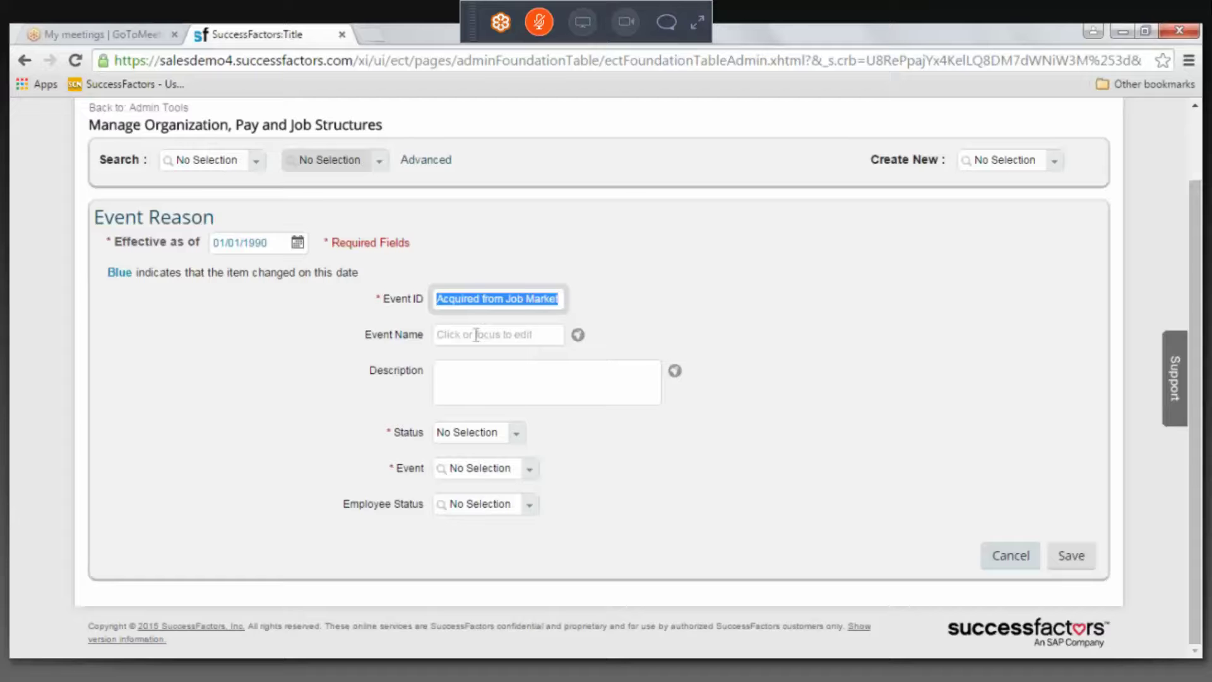
{"action": "left_click", "coordinate": [476, 335]}
{"action": "key", "text": "ctrl+v"}
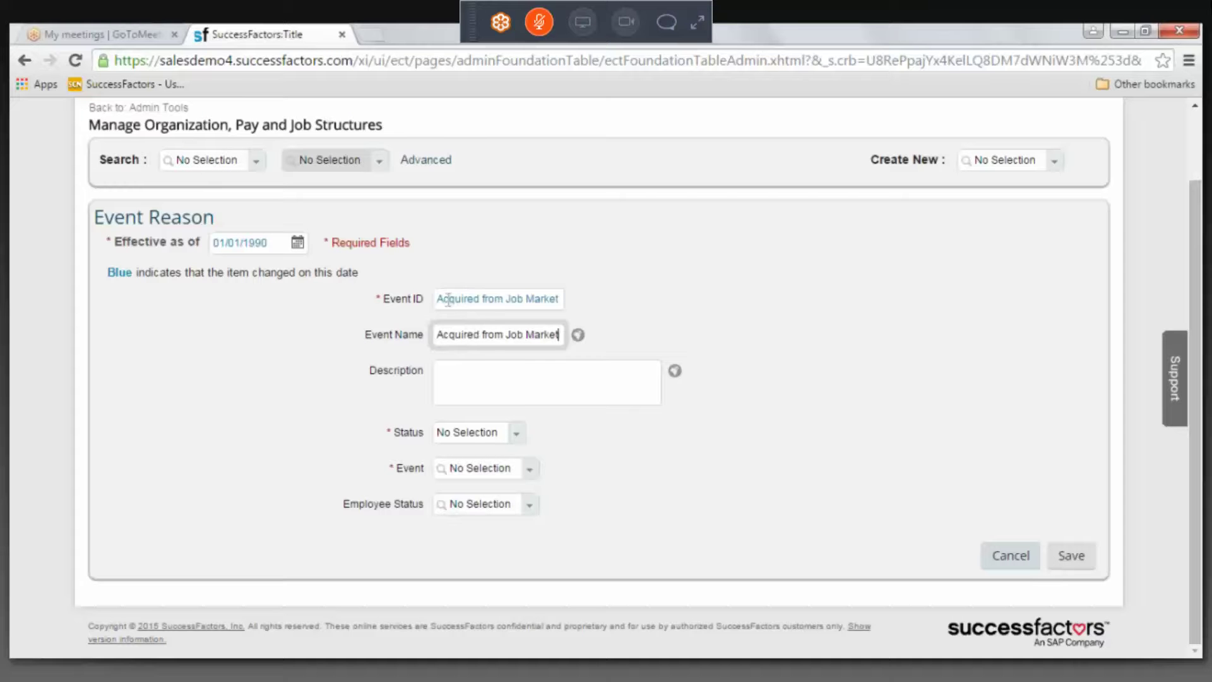
Step: Shorten the Event ID to AFJM and fill the Description with "Acquired from Job Market"
{"action": "left_click_drag", "start_coordinate": [444, 298], "coordinate": [582, 351]}
{"action": "key", "text": "BackSpace"}
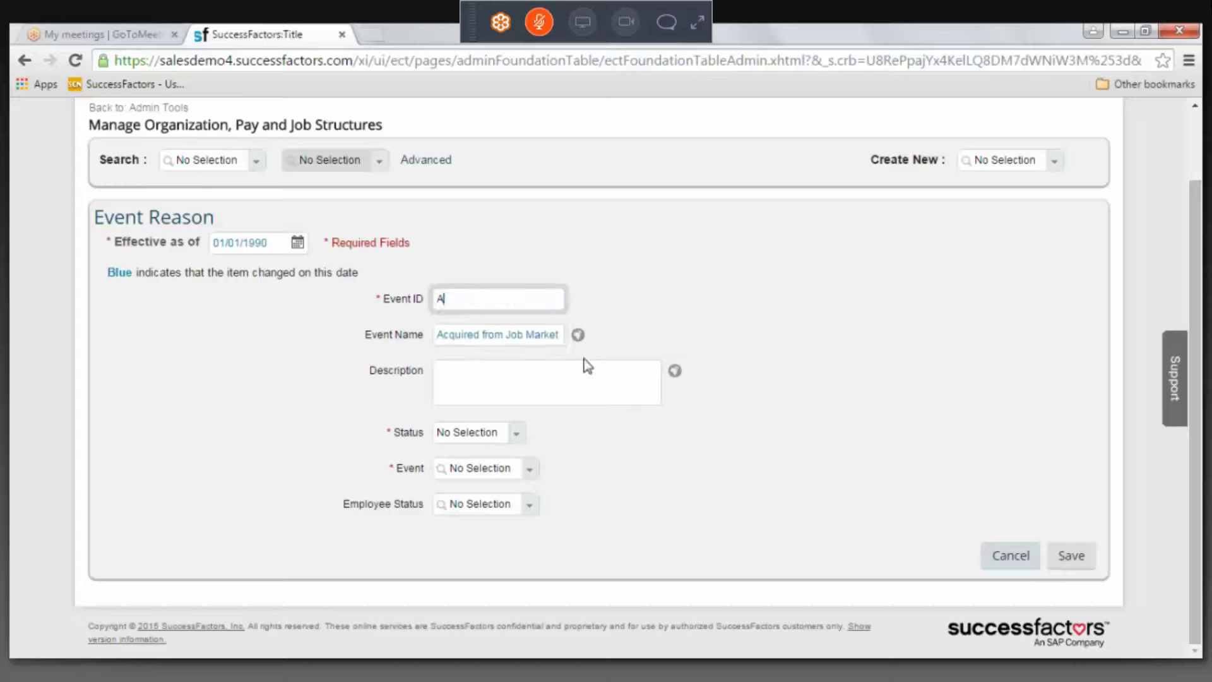
{"action": "type", "text": "FJM"}
{"action": "left_click", "coordinate": [535, 399]}
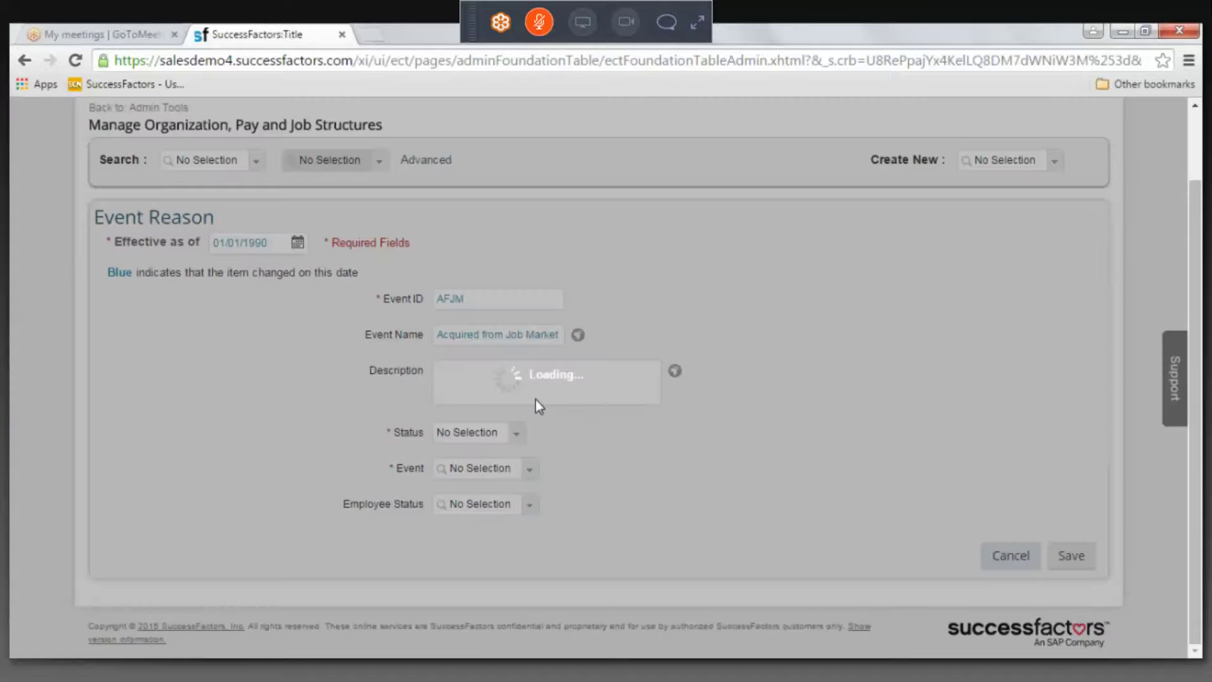
{"action": "key", "text": "ctrl+v"}
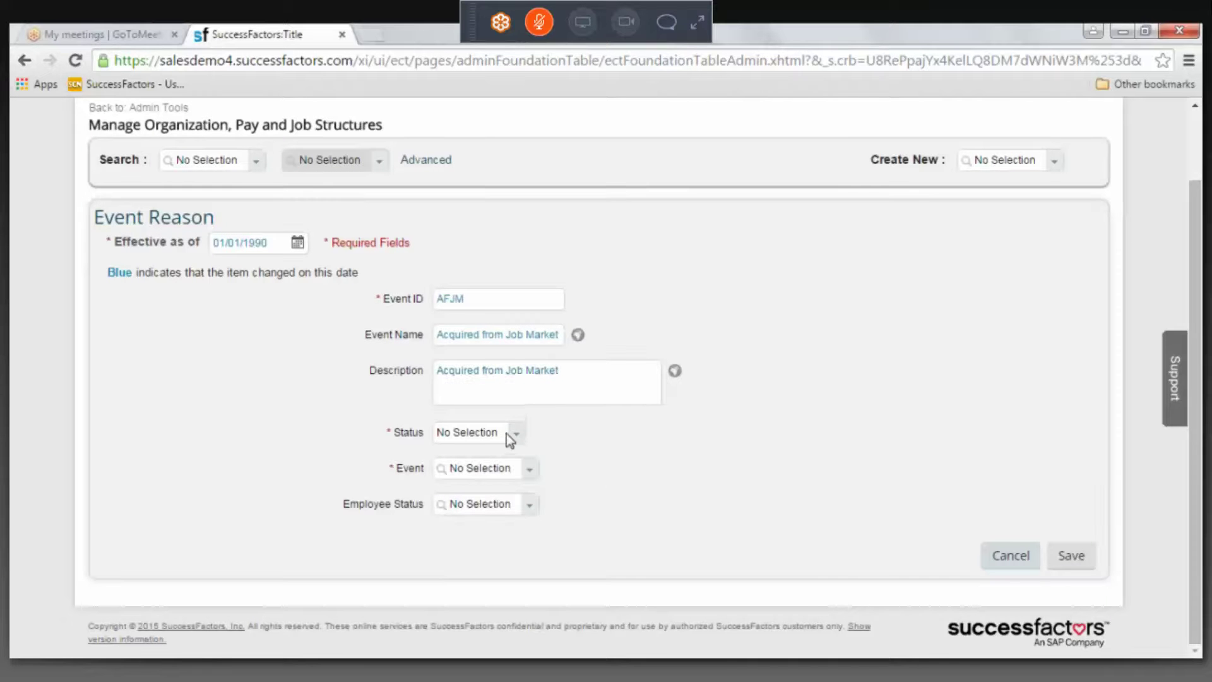
Step: Set the new event reason's Status to Active and its Event to Hire
{"action": "left_click", "coordinate": [516, 433]}
{"action": "left_click", "coordinate": [481, 452]}
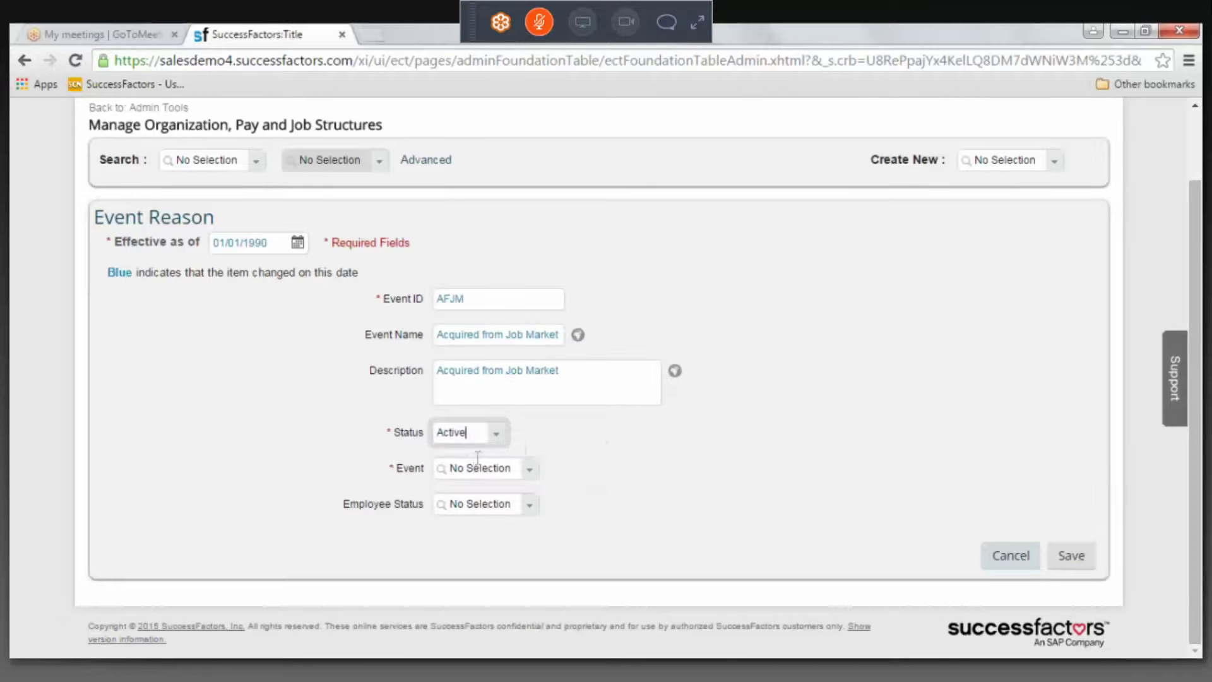
{"action": "left_click", "coordinate": [478, 461]}
{"action": "type", "text": "Hire"}
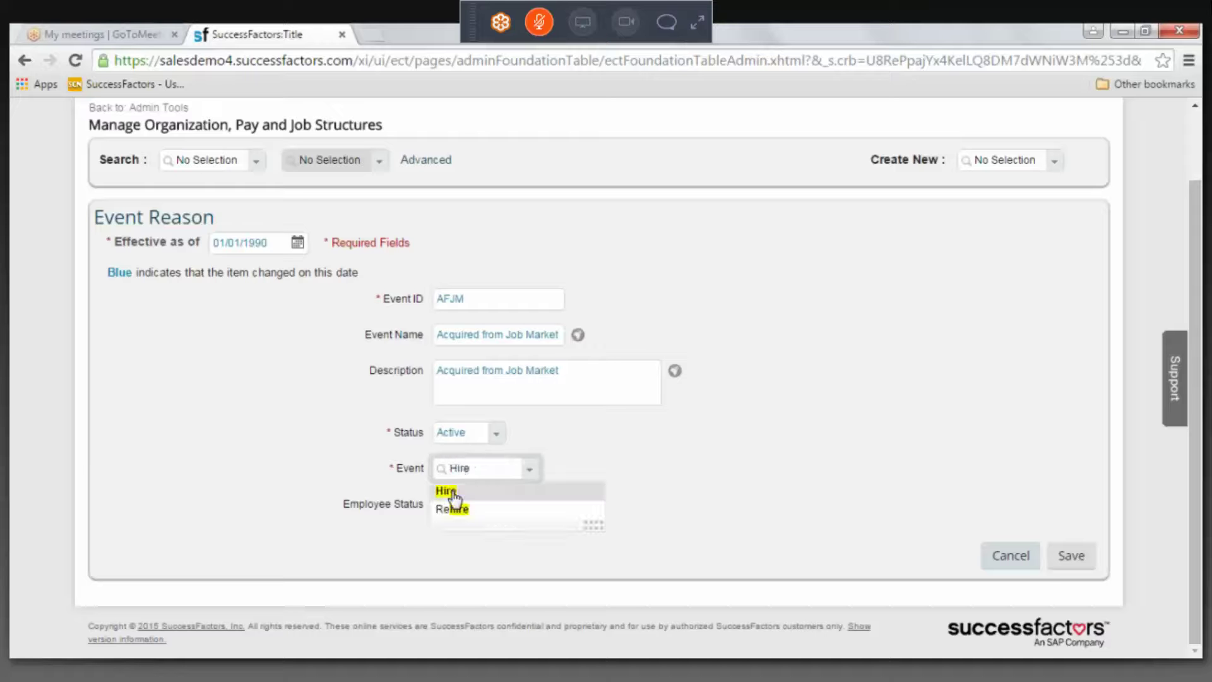
{"action": "left_click", "coordinate": [452, 490]}
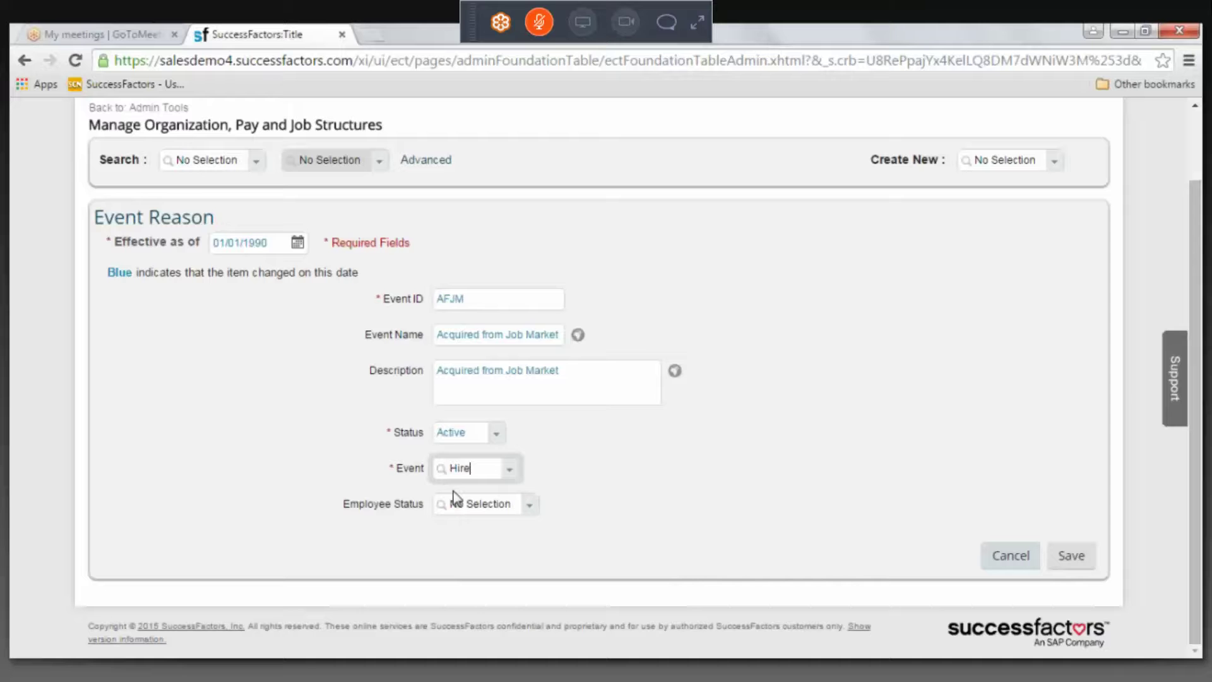
Step: Set the Employee Status to Active and save the event reason
{"action": "left_click", "coordinate": [527, 508]}
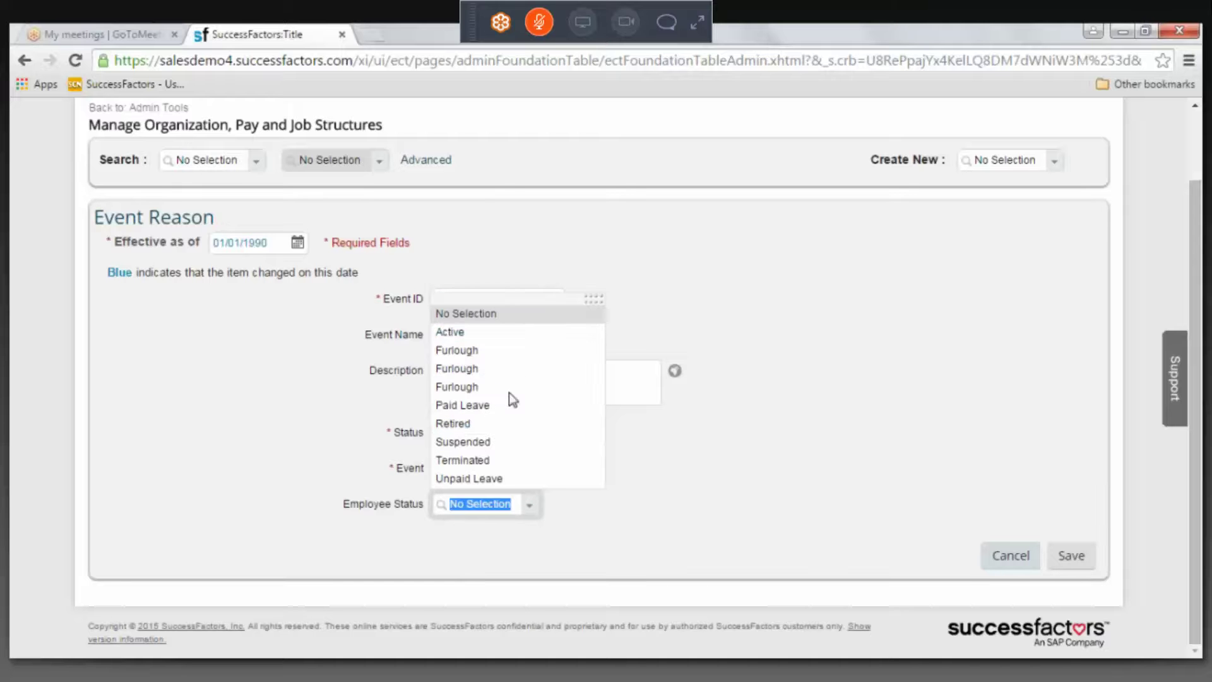
{"action": "left_click", "coordinate": [472, 334]}
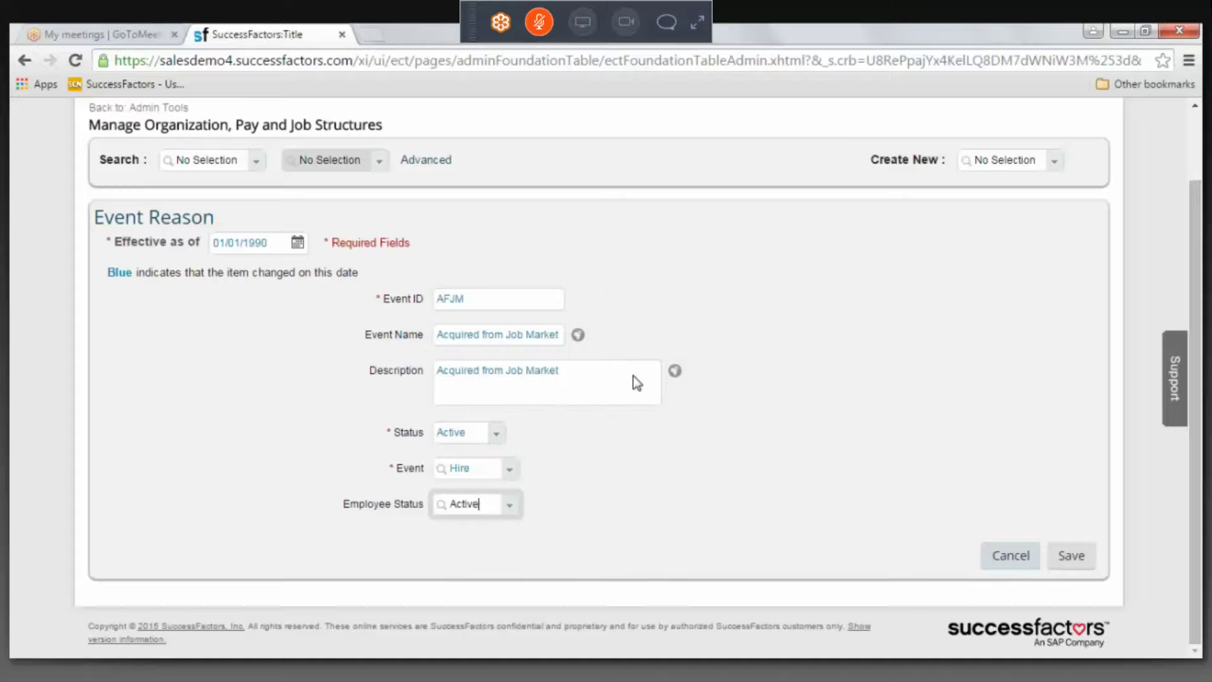
{"action": "left_click", "coordinate": [888, 510]}
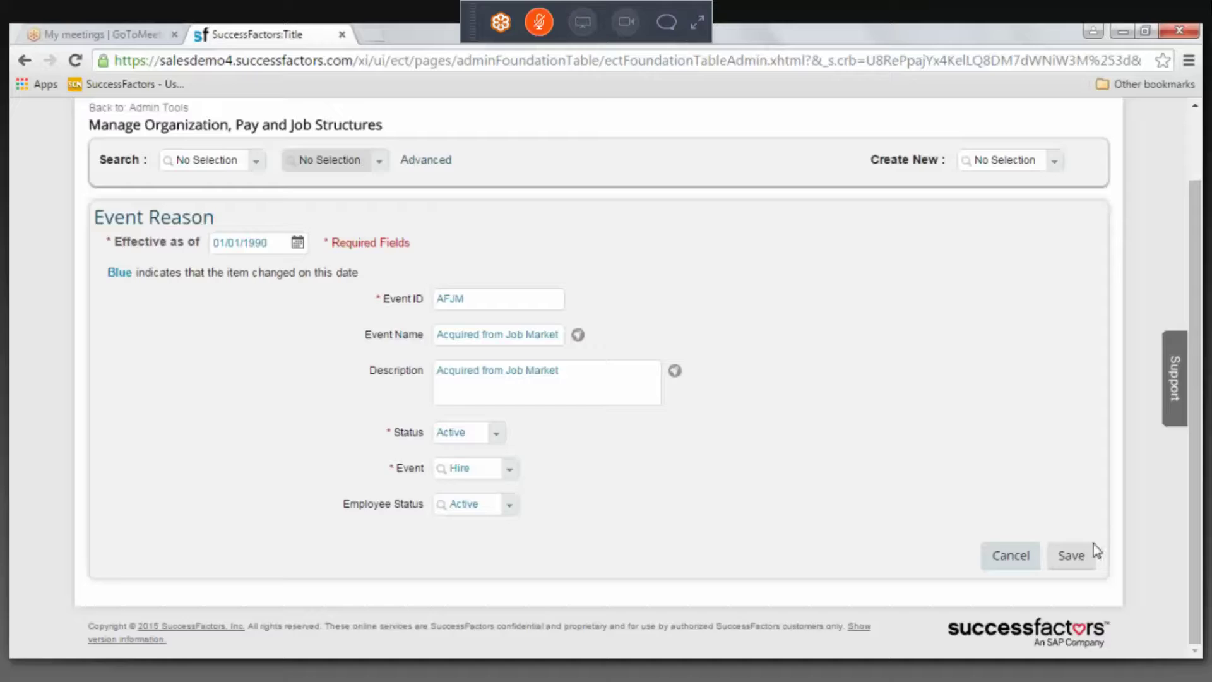
{"action": "left_click", "coordinate": [1074, 553]}
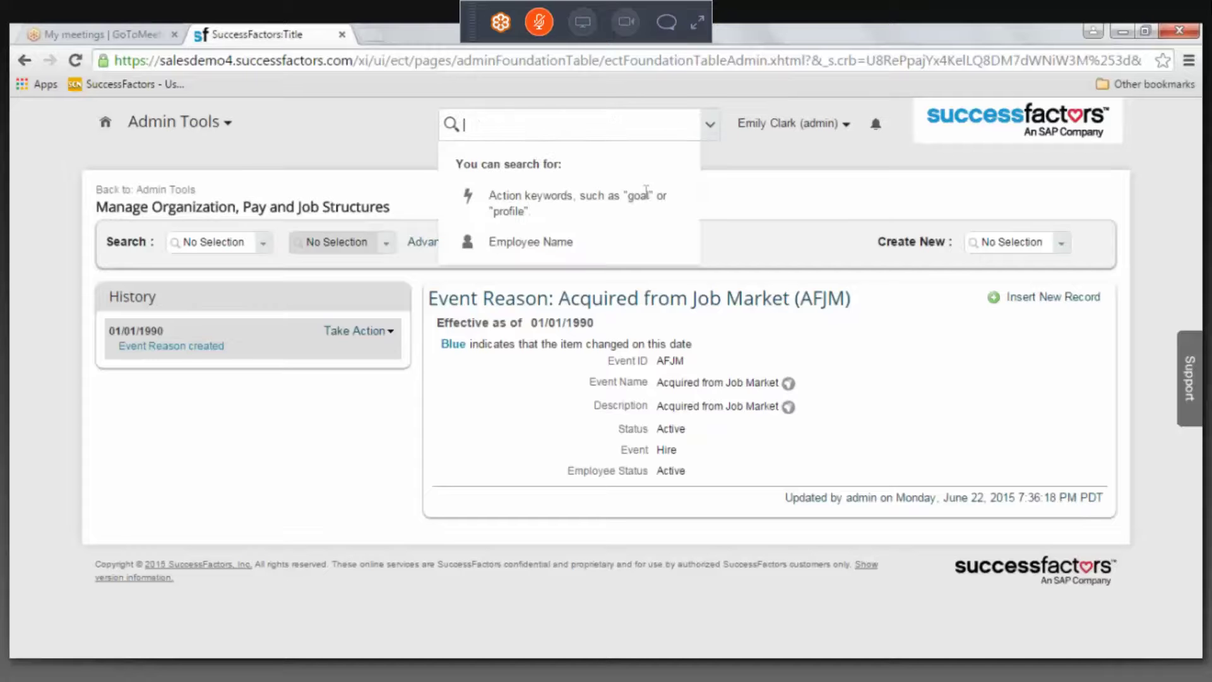
Step: Open the Add New Employee form and look up AFJM among its event reasons, clearing the entry again
{"action": "type", "text": "Add new"}
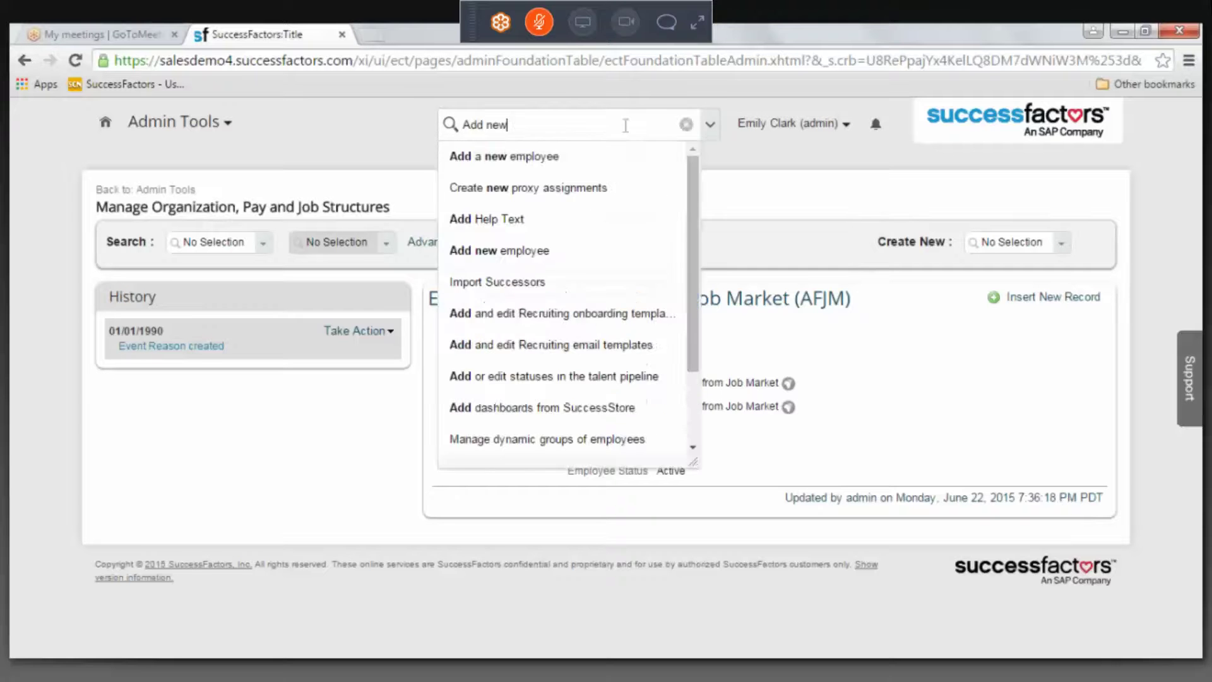
{"action": "left_click", "coordinate": [592, 163]}
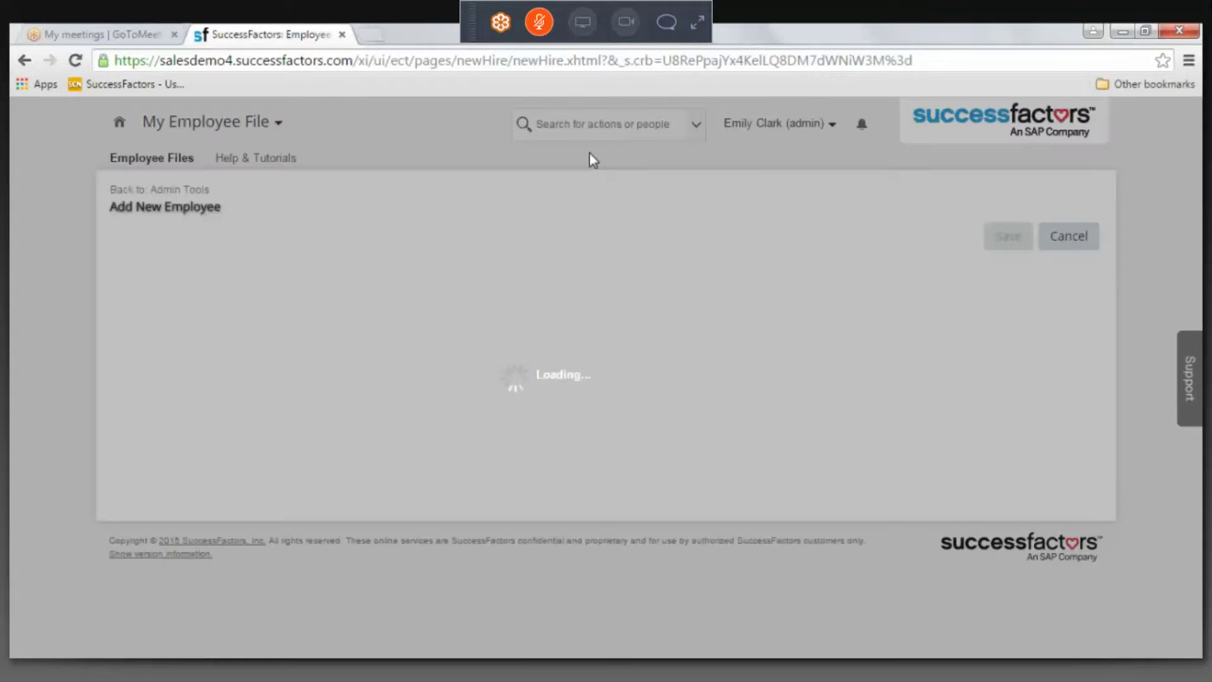
{"action": "left_click", "coordinate": [433, 310]}
{"action": "type", "text": "AFJM"}
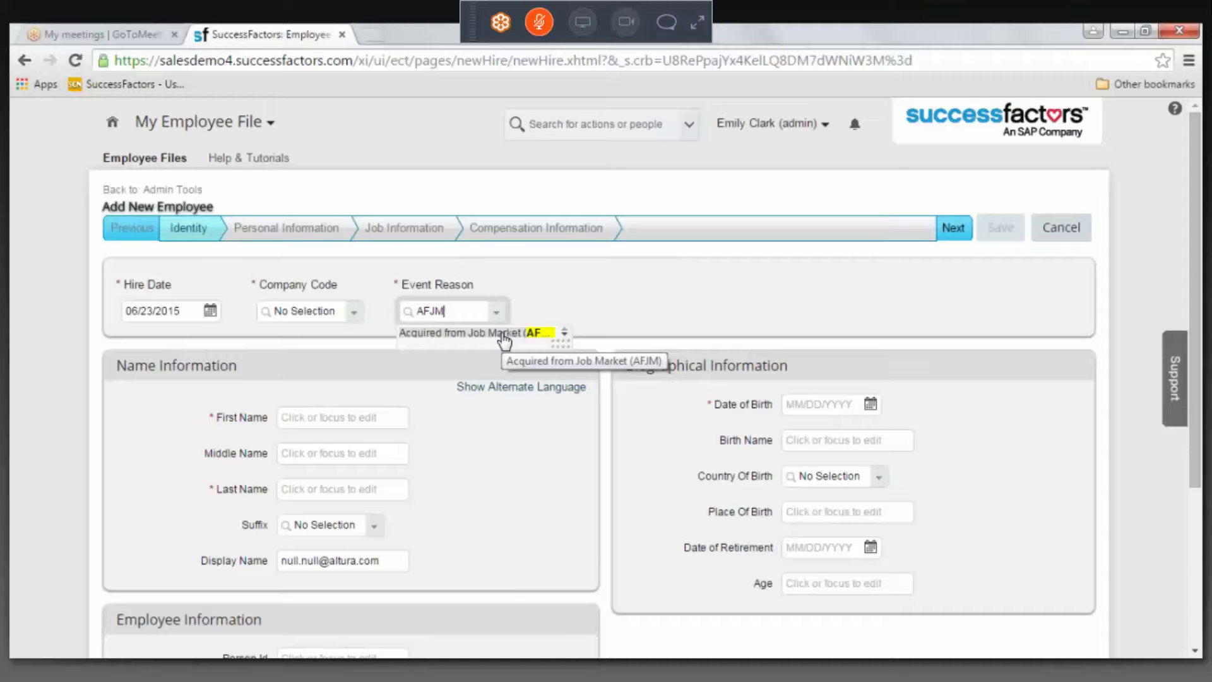
{"action": "key", "text": "BackSpace"}
{"action": "key", "text": "BackSpace"}
{"action": "key", "text": "BackSpace"}
{"action": "key", "text": "BackSpace"}
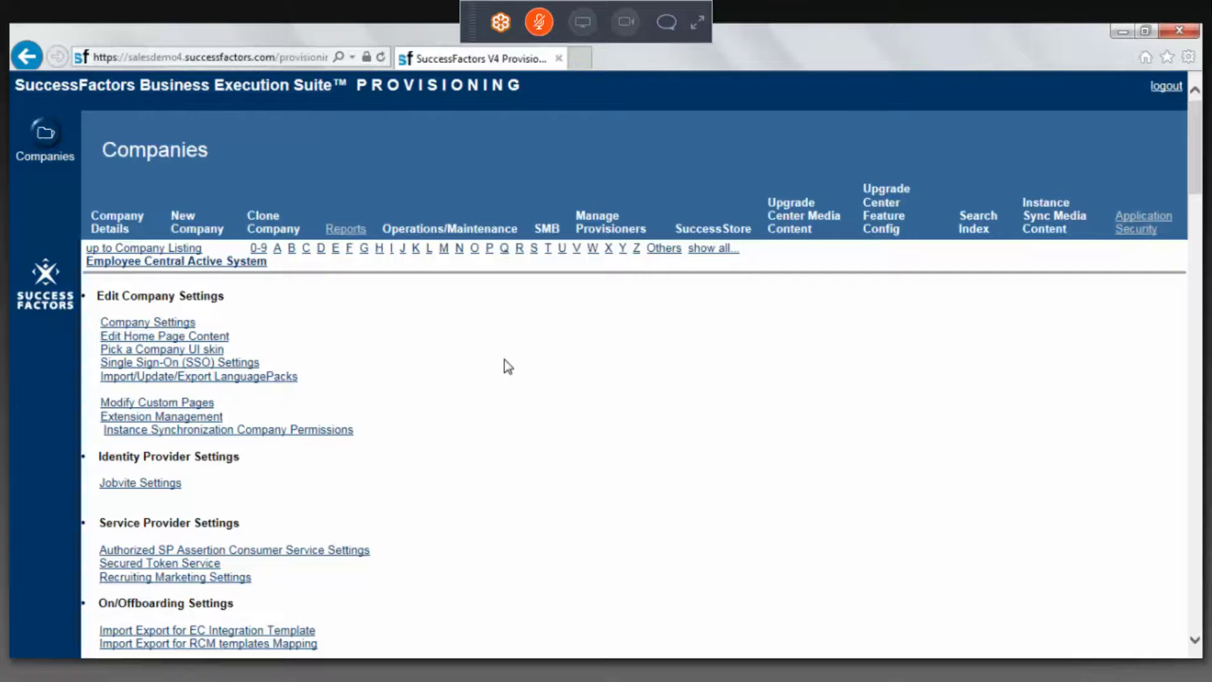
Step: Switch to Provisioning and export the rules for Event Reason Derivation
{"action": "scroll", "coordinate": [508, 367], "scroll_direction": "down", "scroll_amount": 1}
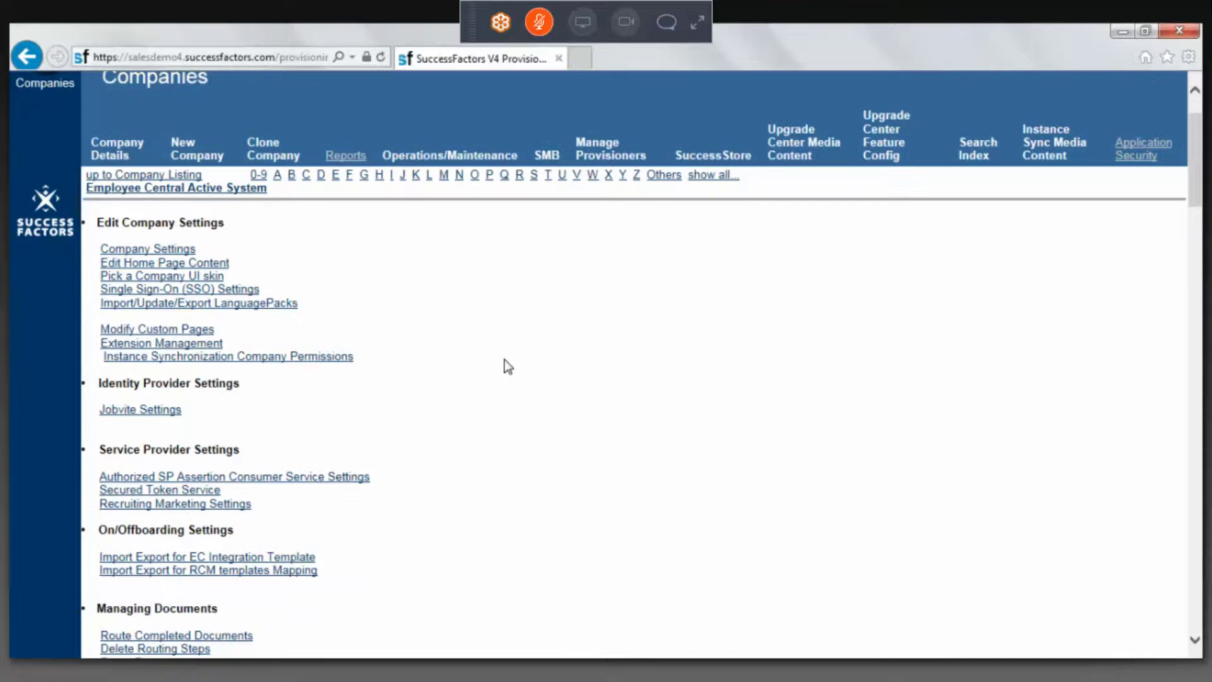
{"action": "scroll", "coordinate": [508, 366], "scroll_direction": "down", "scroll_amount": 10}
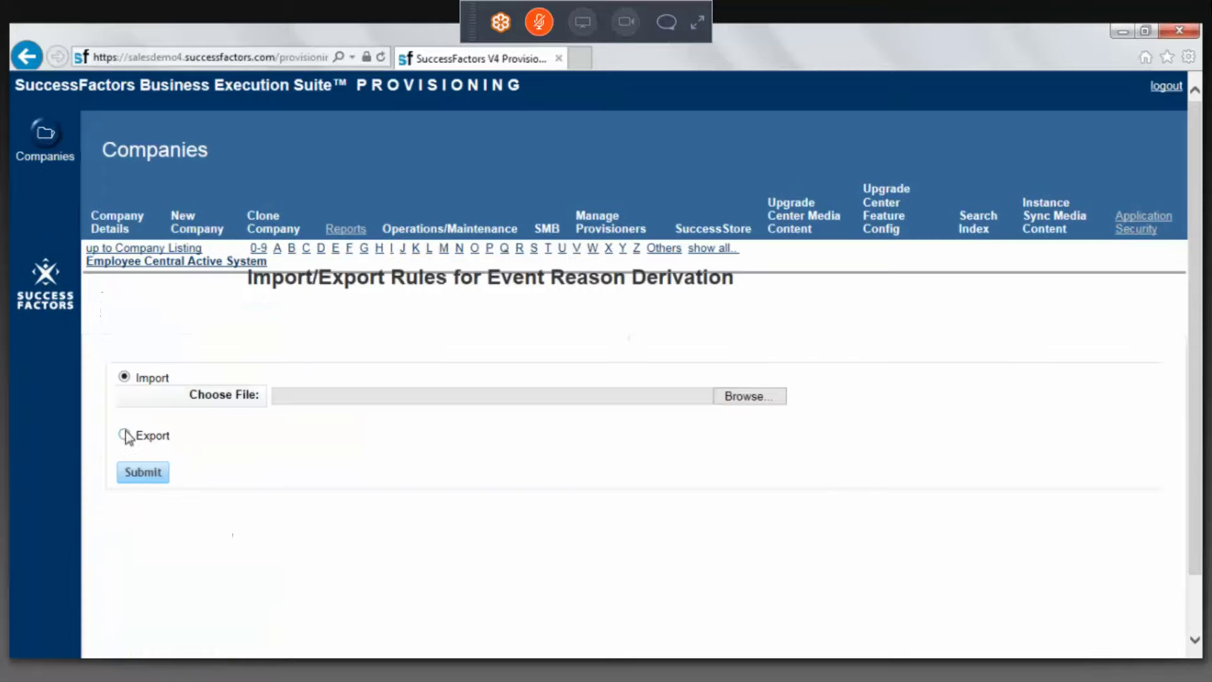
{"action": "left_click", "coordinate": [124, 435]}
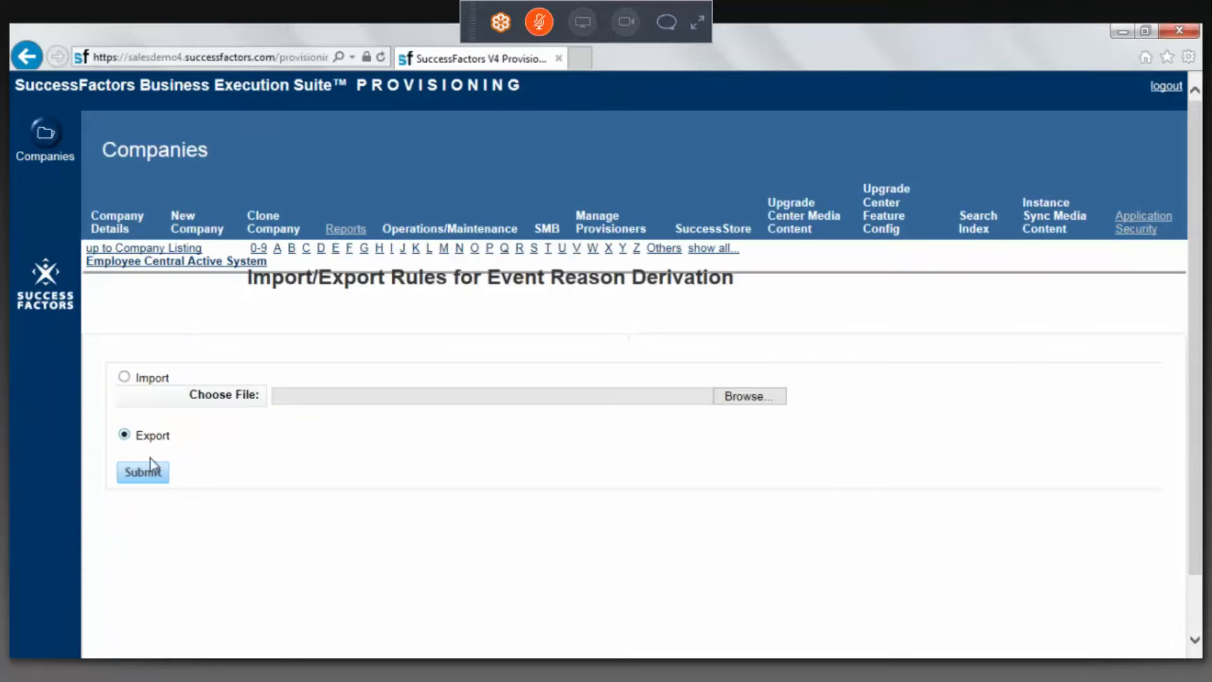
{"action": "left_click", "coordinate": [152, 476]}
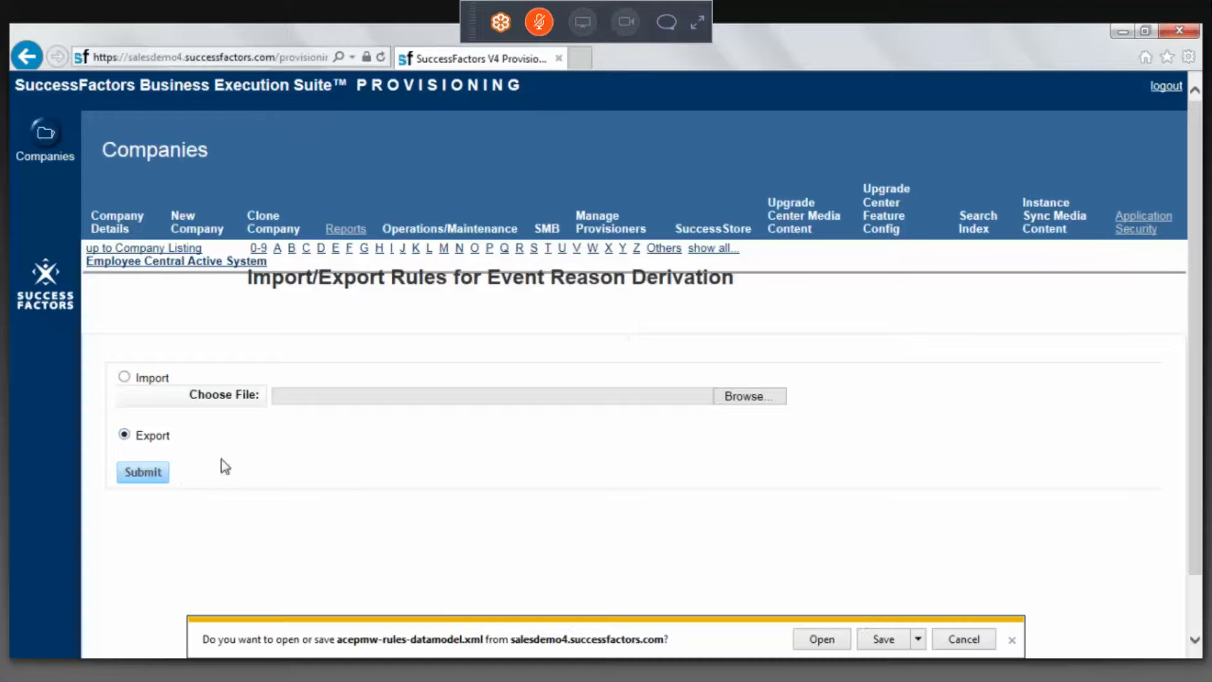
Step: Save the exported acepmw-rules-datamodel.xml file and choose to open it with another program
{"action": "left_click", "coordinate": [873, 644]}
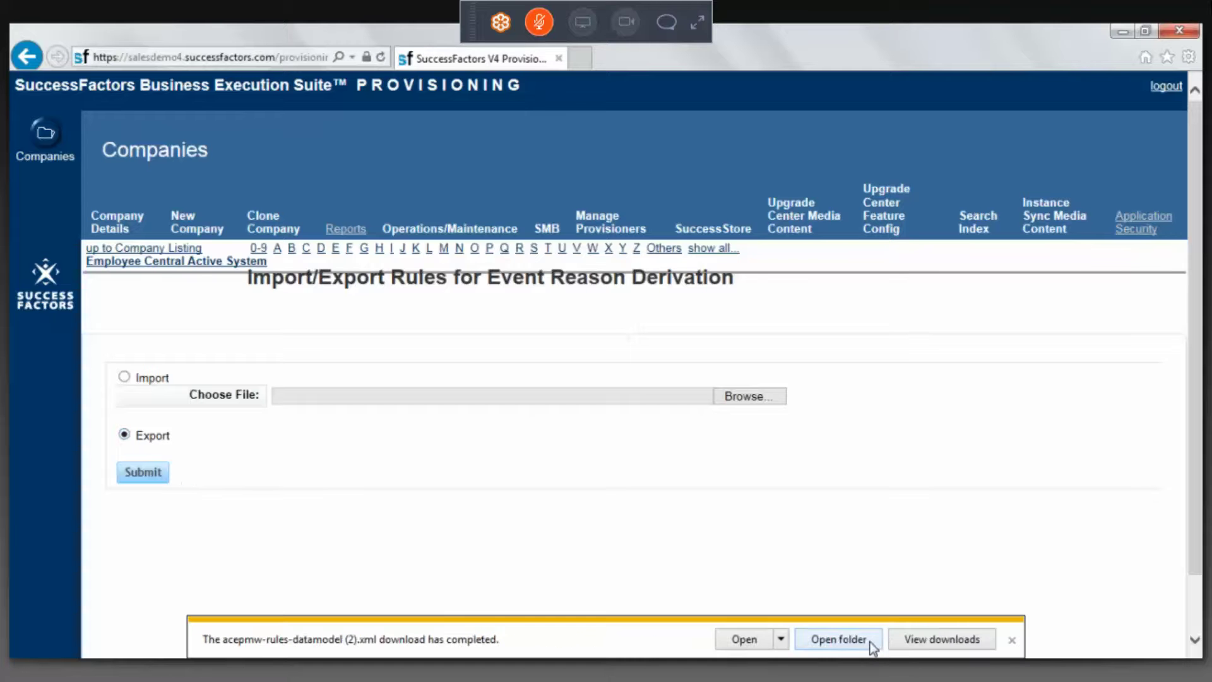
{"action": "left_click", "coordinate": [781, 640]}
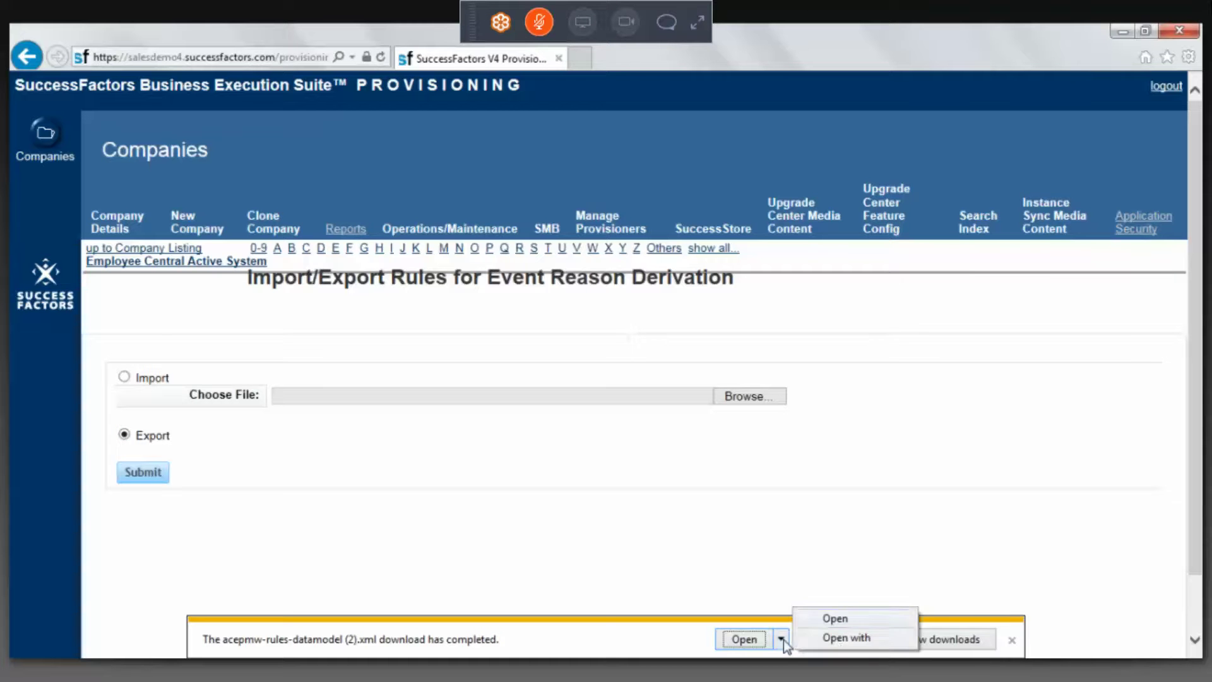
{"action": "left_click", "coordinate": [836, 639]}
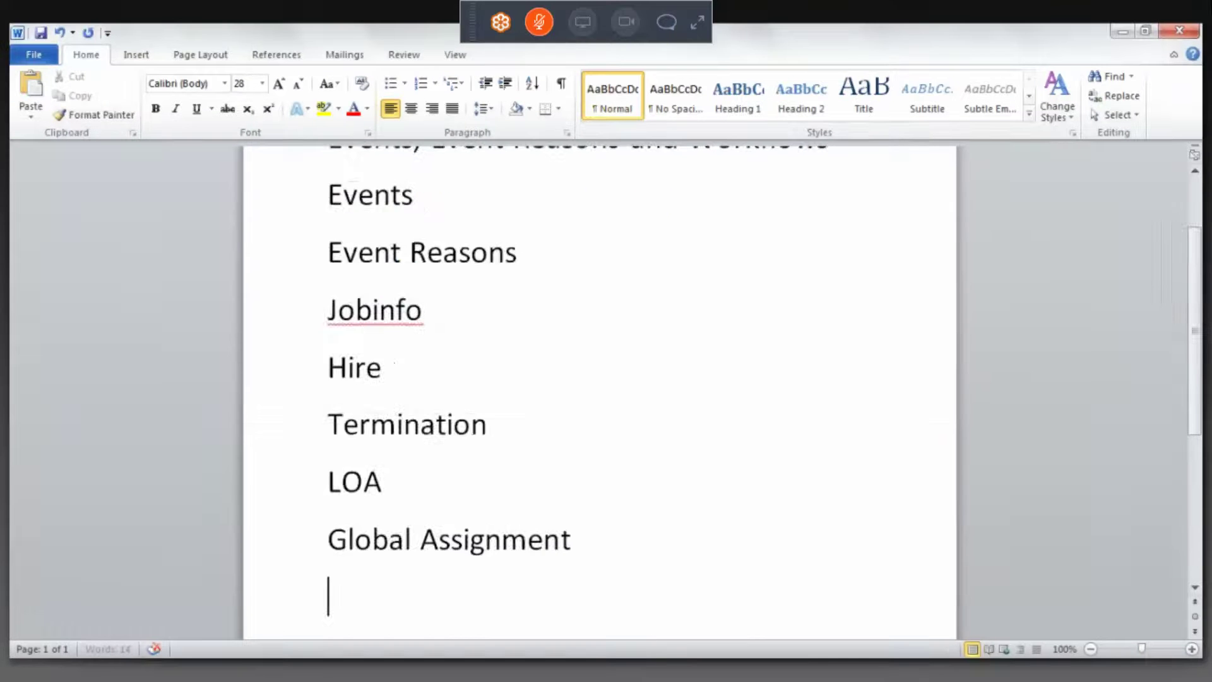
{"action": "scroll", "coordinate": [600, 392], "scroll_direction": "down", "scroll_amount": 10}
{"action": "scroll", "coordinate": [409, 227], "scroll_direction": "down", "scroll_amount": 3}
{"action": "left_click", "coordinate": [408, 226]}
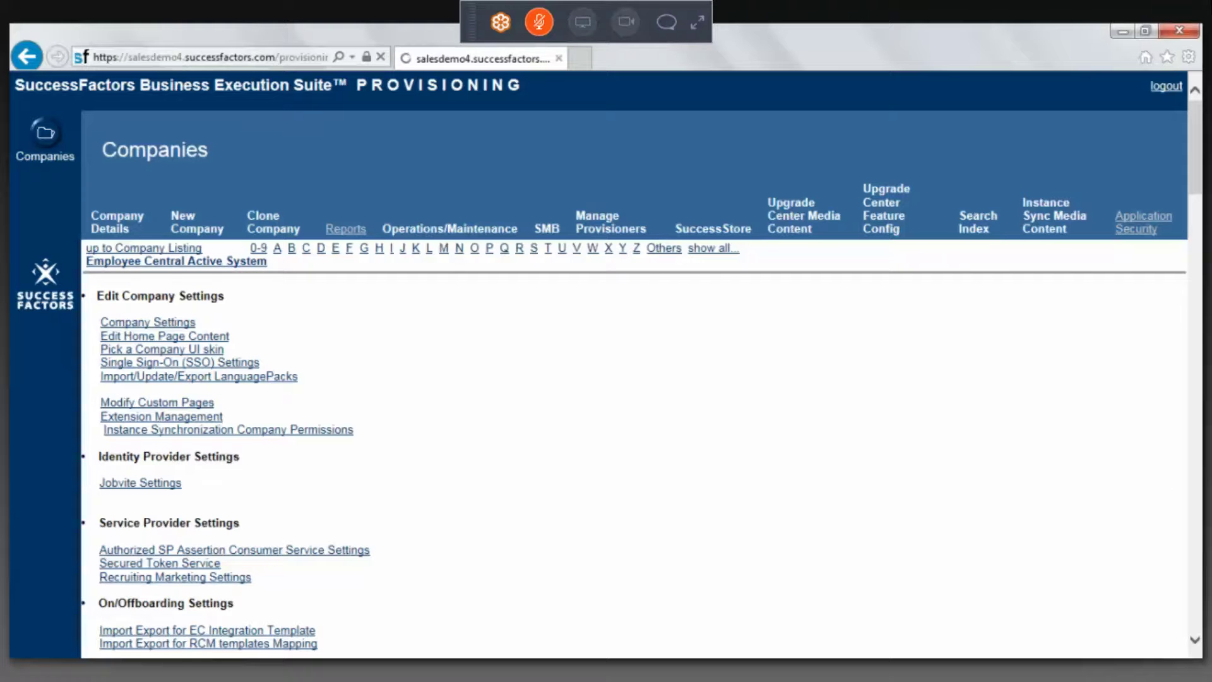
Step: Look through the feature options in the Company Settings of the Employee Central Active System in Provisioning
{"action": "left_click", "coordinate": [1193, 643]}
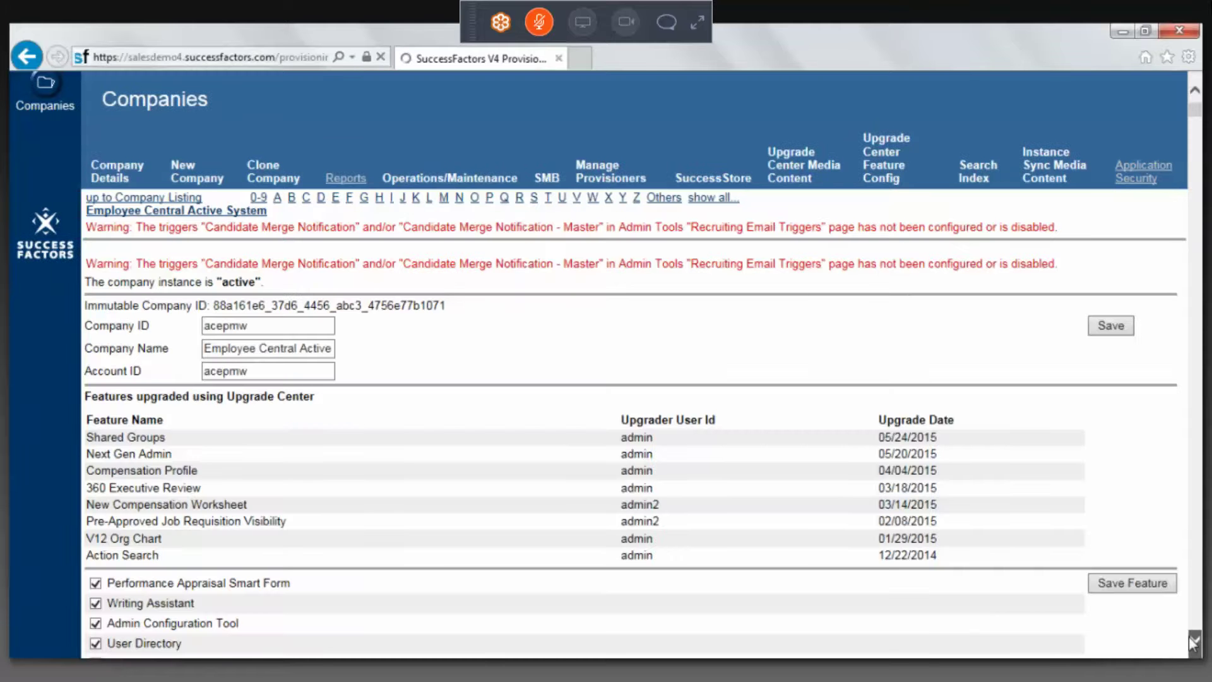
{"action": "scroll", "coordinate": [1193, 644], "scroll_direction": "down", "scroll_amount": 8}
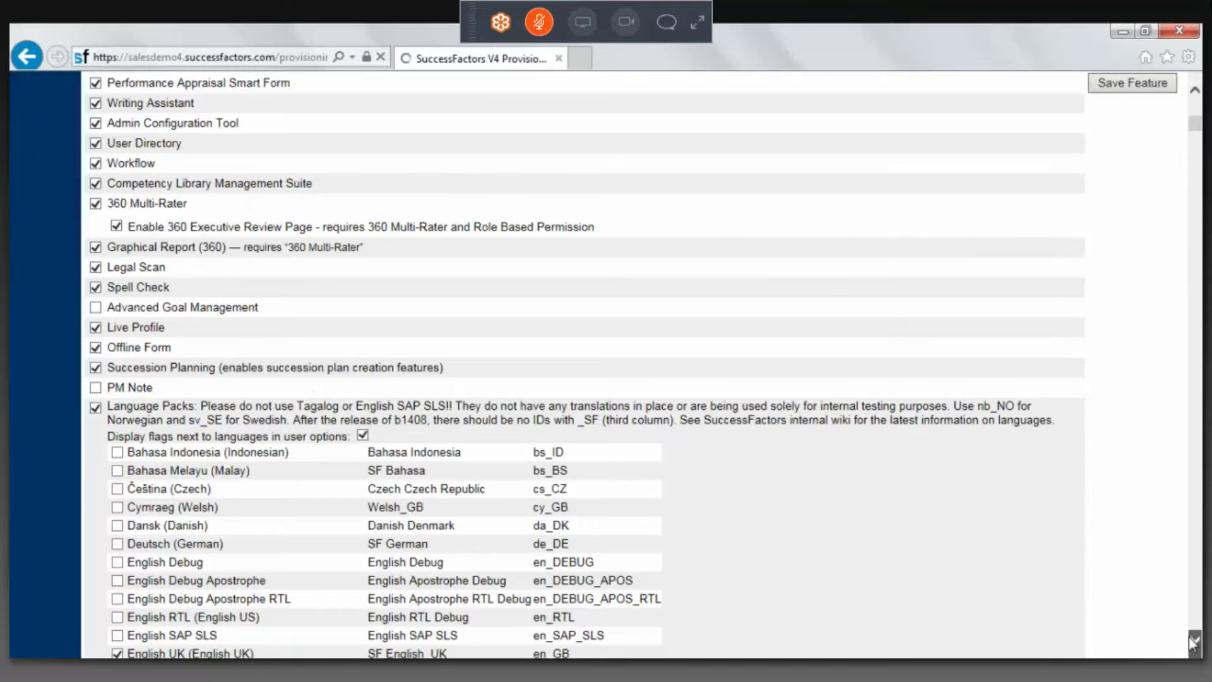
{"action": "scroll", "coordinate": [1193, 644], "scroll_direction": "down", "scroll_amount": 15}
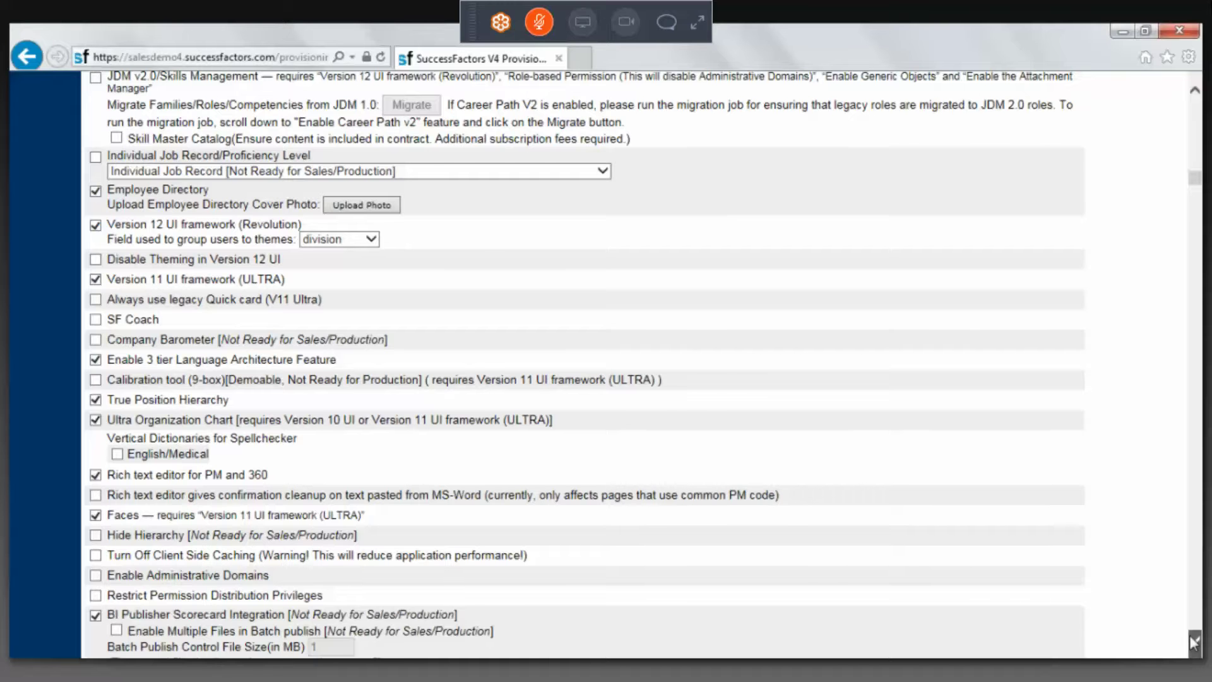
{"action": "scroll", "coordinate": [1193, 644], "scroll_direction": "down", "scroll_amount": 10}
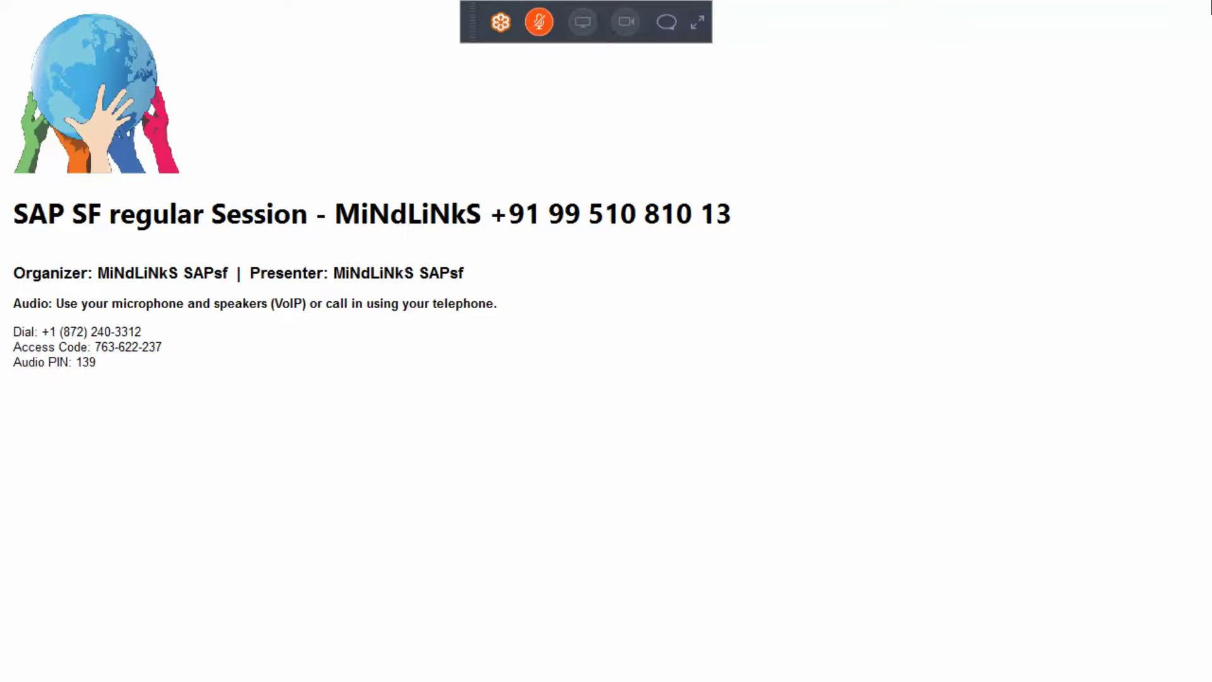
Step: Switch to the Word notes and write "Employee Central V1" as a line on the second page
{"action": "key", "text": "BackSpace"}
{"action": "key", "text": "BackSpace"}
{"action": "type", "text": "Employee"}
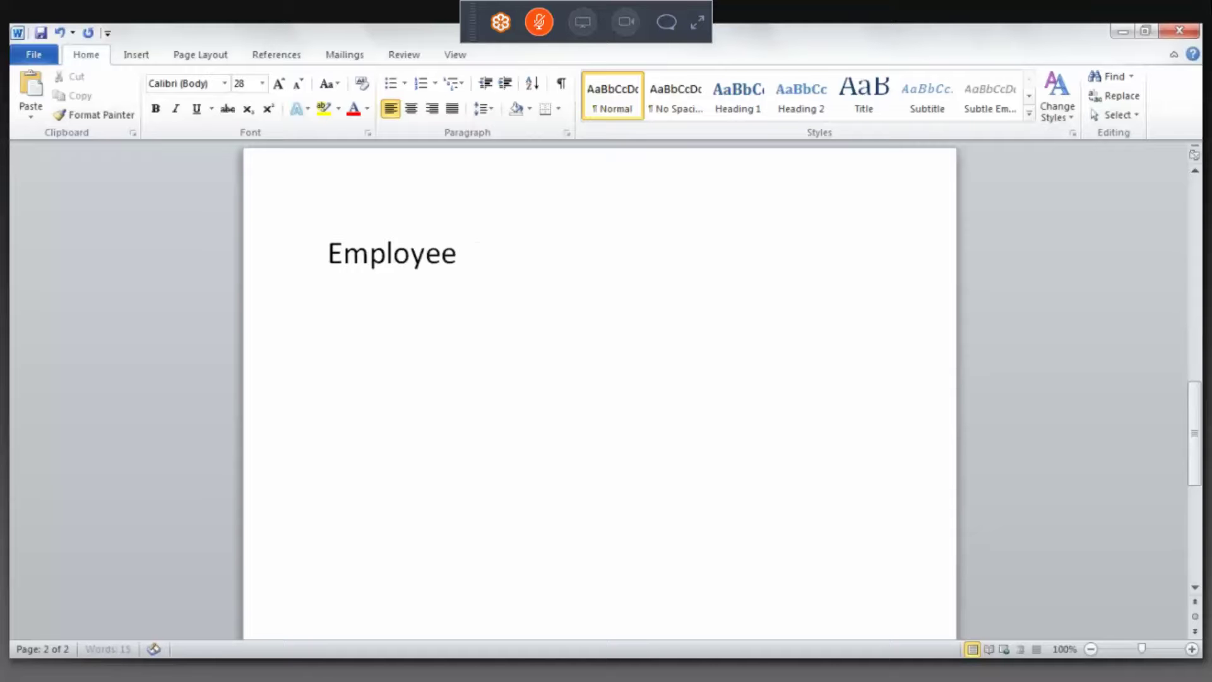
{"action": "type", "text": " Cenrt"}
{"action": "key", "text": "BackSpace"}
{"action": "type", "text": "ra"}
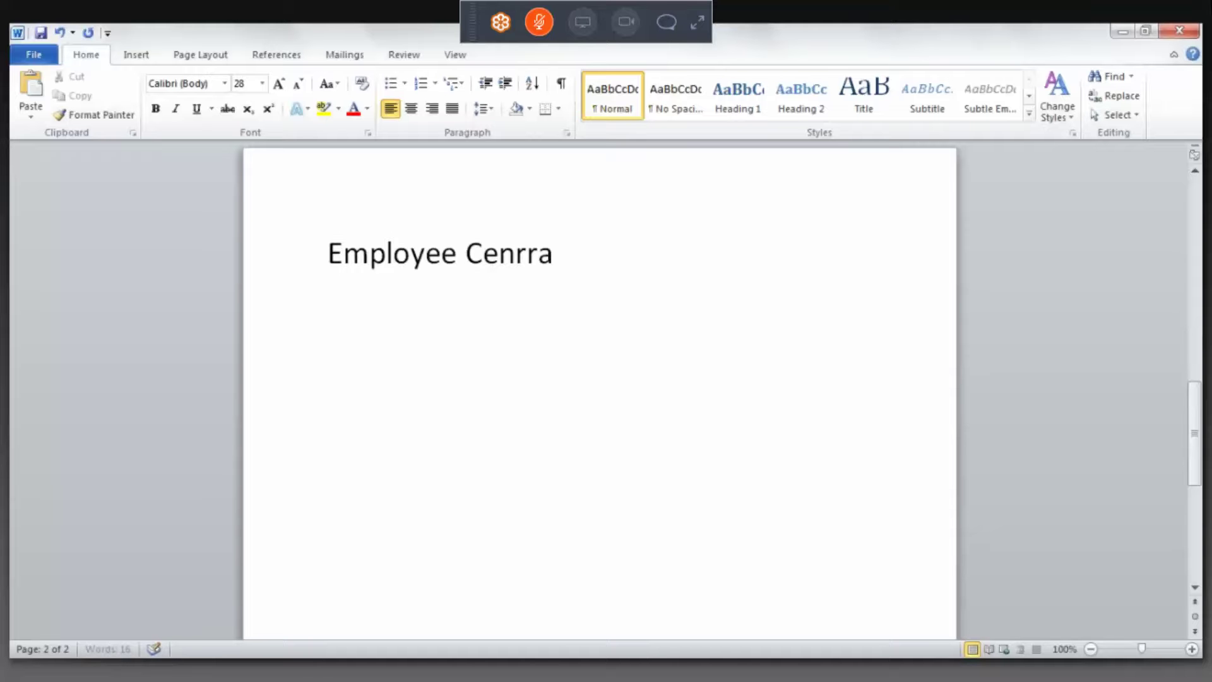
{"action": "key", "text": "BackSpace"}
{"action": "key", "text": "BackSpace"}
{"action": "type", "text": "tral V1"}
{"action": "key", "text": "Return"}
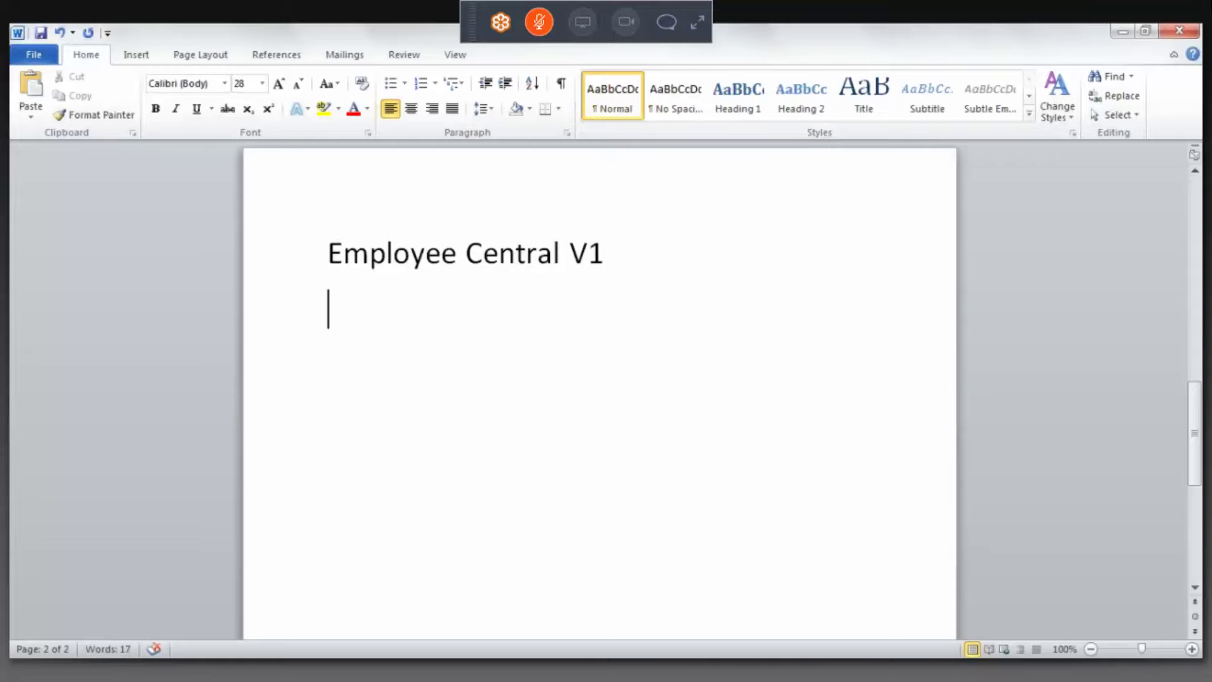
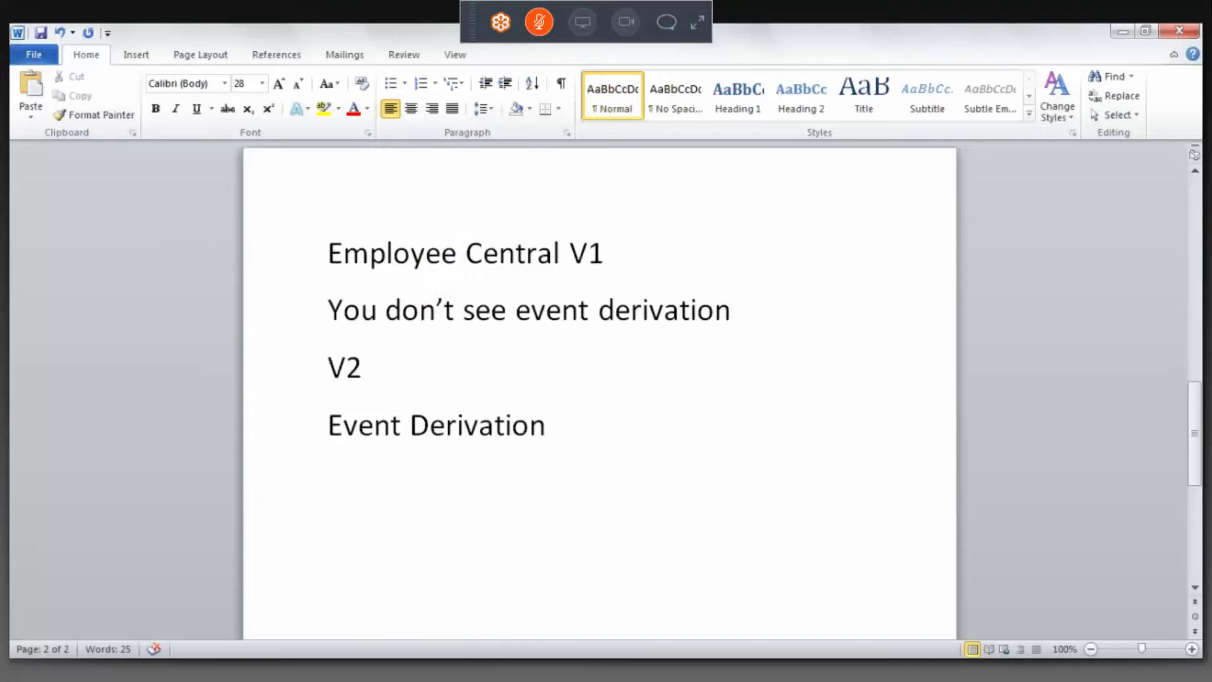
Step: Paste the copied XML rule below the Event Derivation line and remove the blank line above its trueoutput element
{"action": "key", "text": "ctrl+v"}
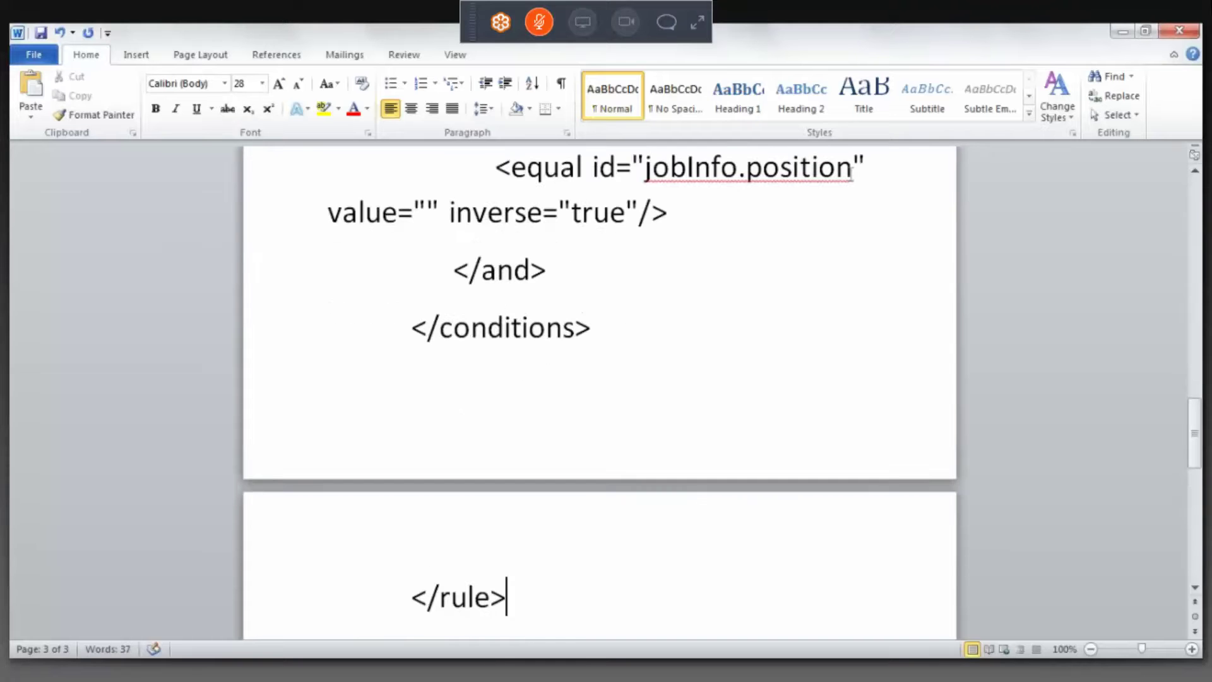
{"action": "left_click", "coordinate": [1195, 171]}
{"action": "left_click", "coordinate": [1196, 171]}
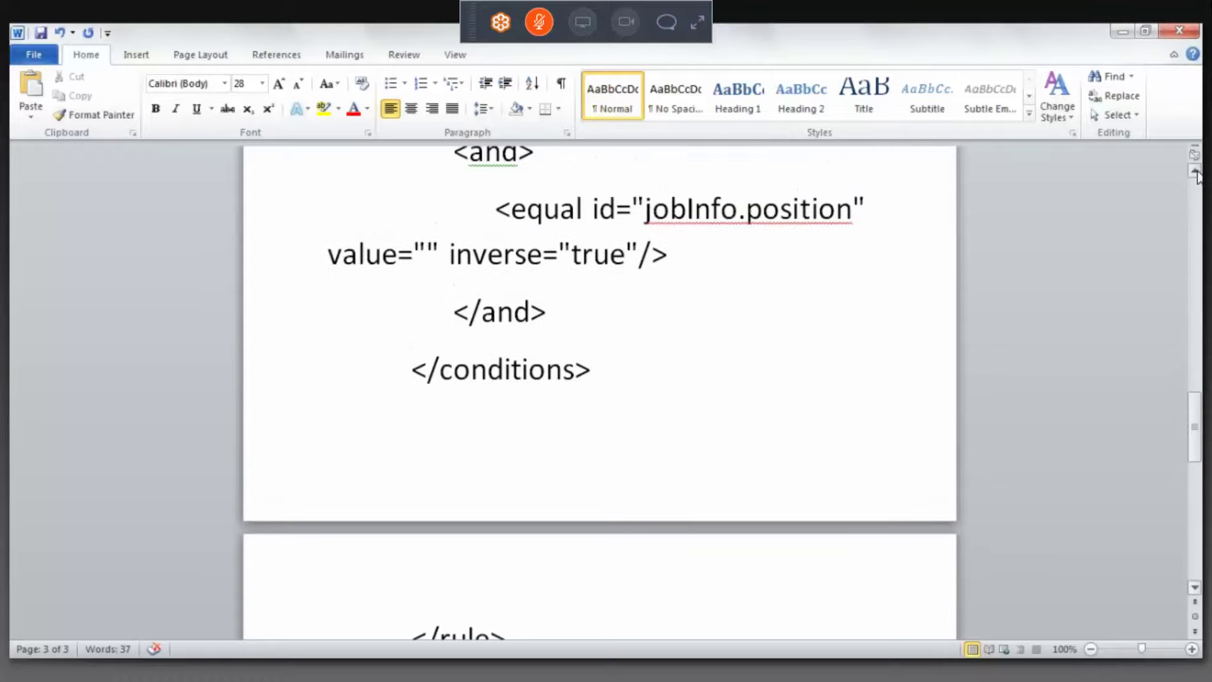
{"action": "left_click", "coordinate": [1195, 171]}
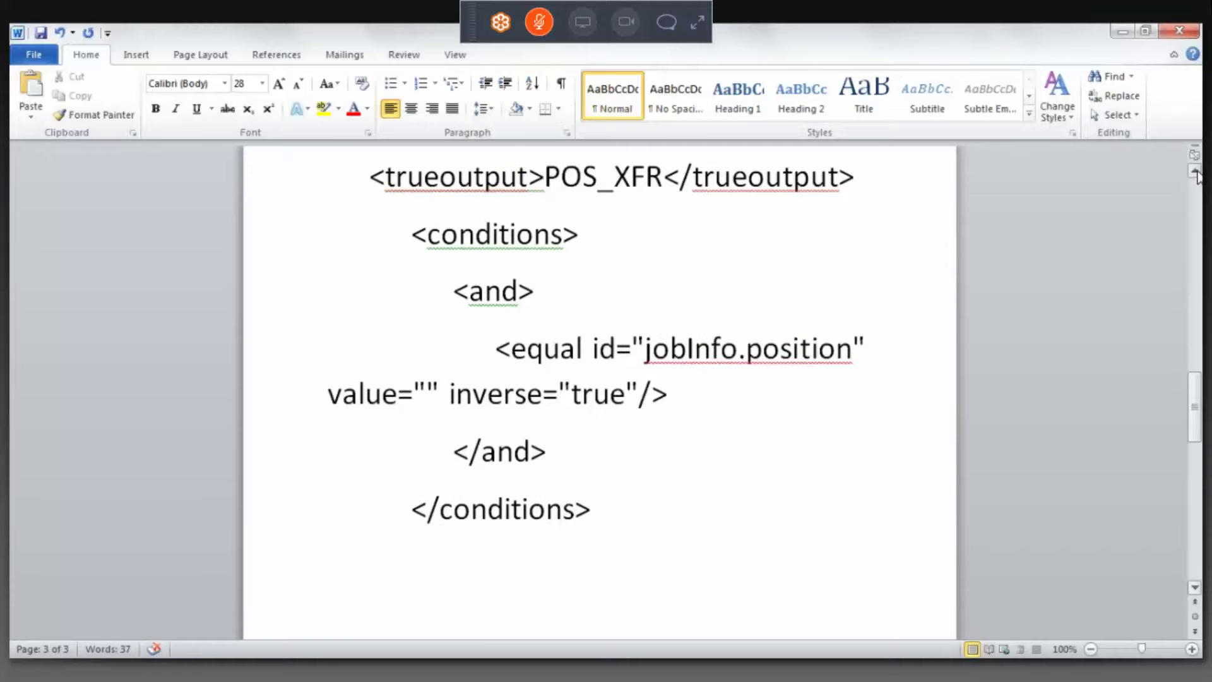
{"action": "left_click", "coordinate": [1195, 171]}
{"action": "left_click", "coordinate": [1197, 173]}
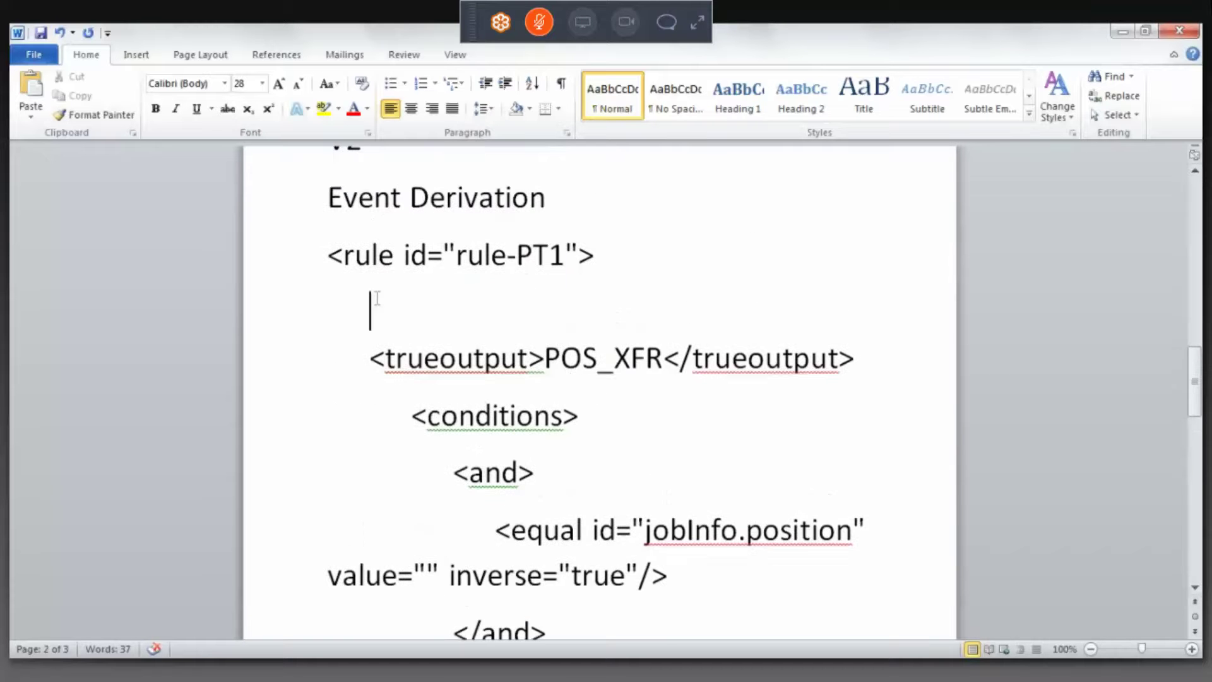
{"action": "key", "text": "Delete"}
Step: Change the pasted rule's id to rule-XYZ and place the cursor in the trueoutput value
{"action": "left_click_drag", "start_coordinate": [566, 256], "coordinate": [526, 260]}
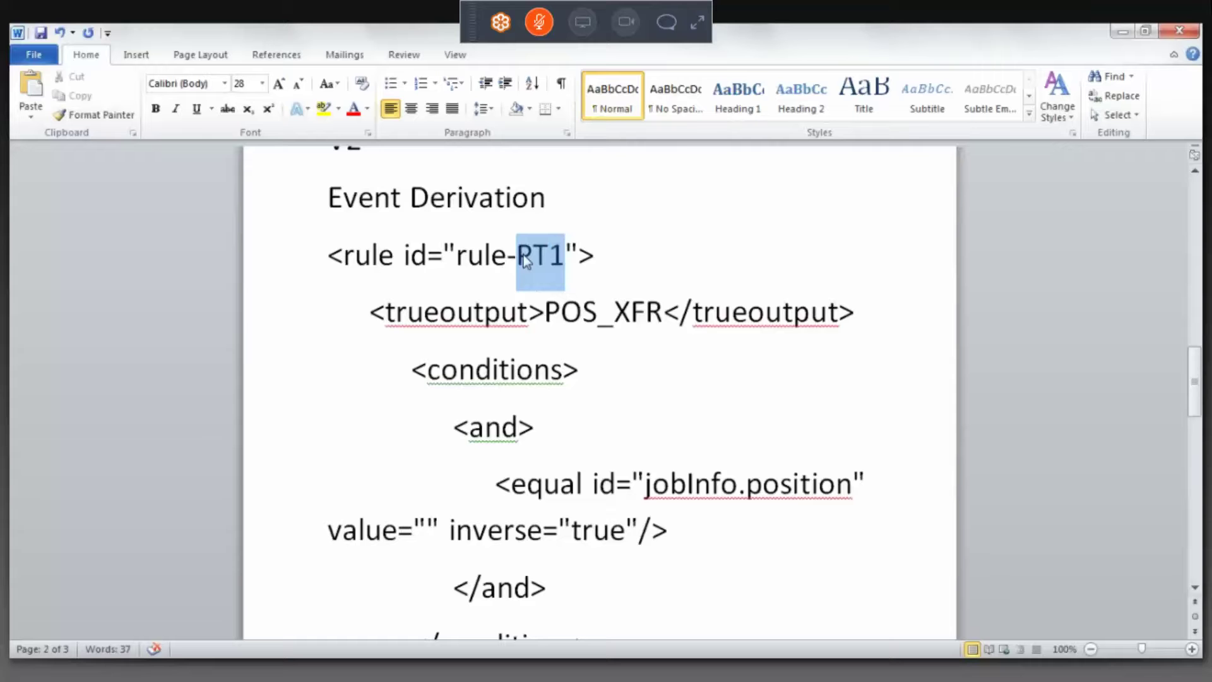
{"action": "type", "text": "XYZ"}
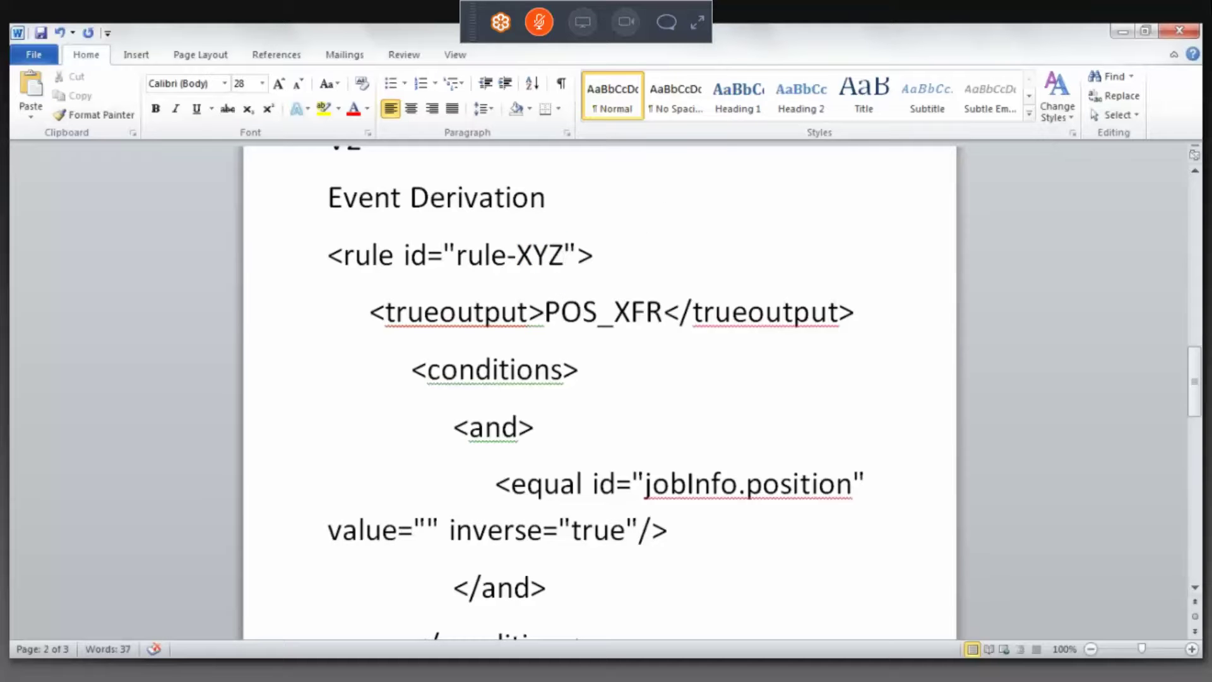
{"action": "key", "text": "BackSpace"}
{"action": "key", "text": "BackSpace"}
{"action": "key", "text": "BackSpace"}
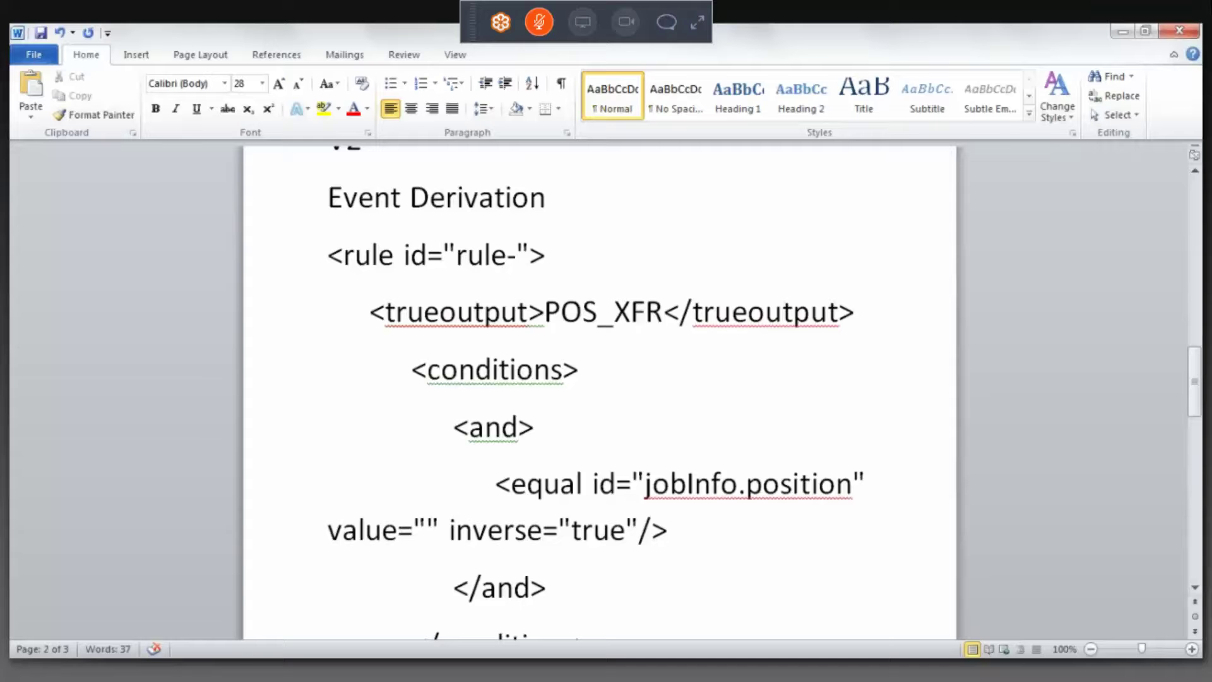
{"action": "type", "text": "XYZ"}
{"action": "left_click", "coordinate": [648, 341]}
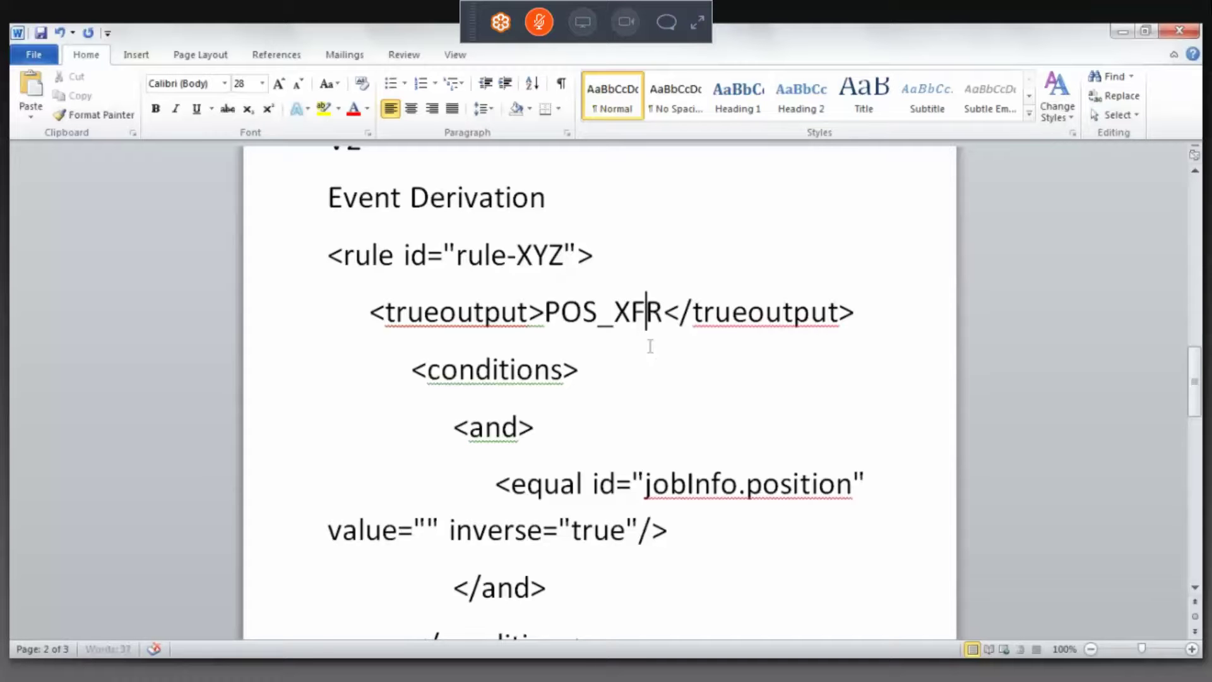
Step: View the rest of rule-XYZ in the Word notes and highlight its POS_XFR trueoutput value
{"action": "left_click", "coordinate": [1195, 591]}
{"action": "left_click", "coordinate": [1196, 591]}
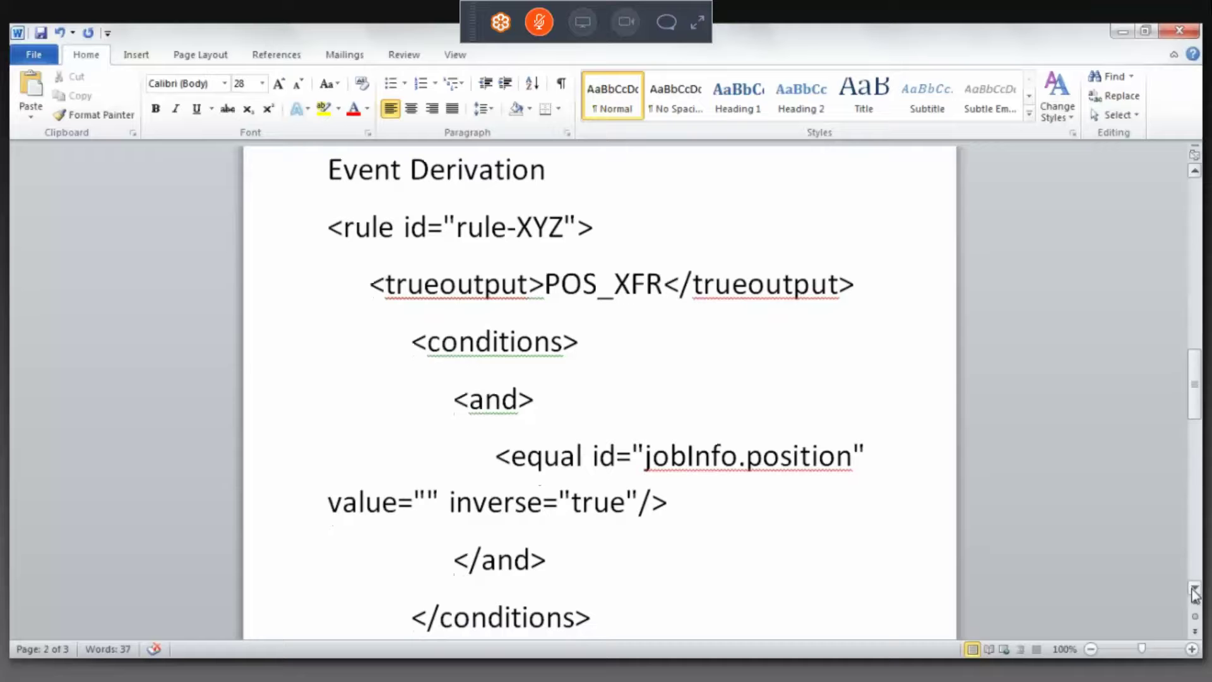
{"action": "left_click", "coordinate": [1195, 591]}
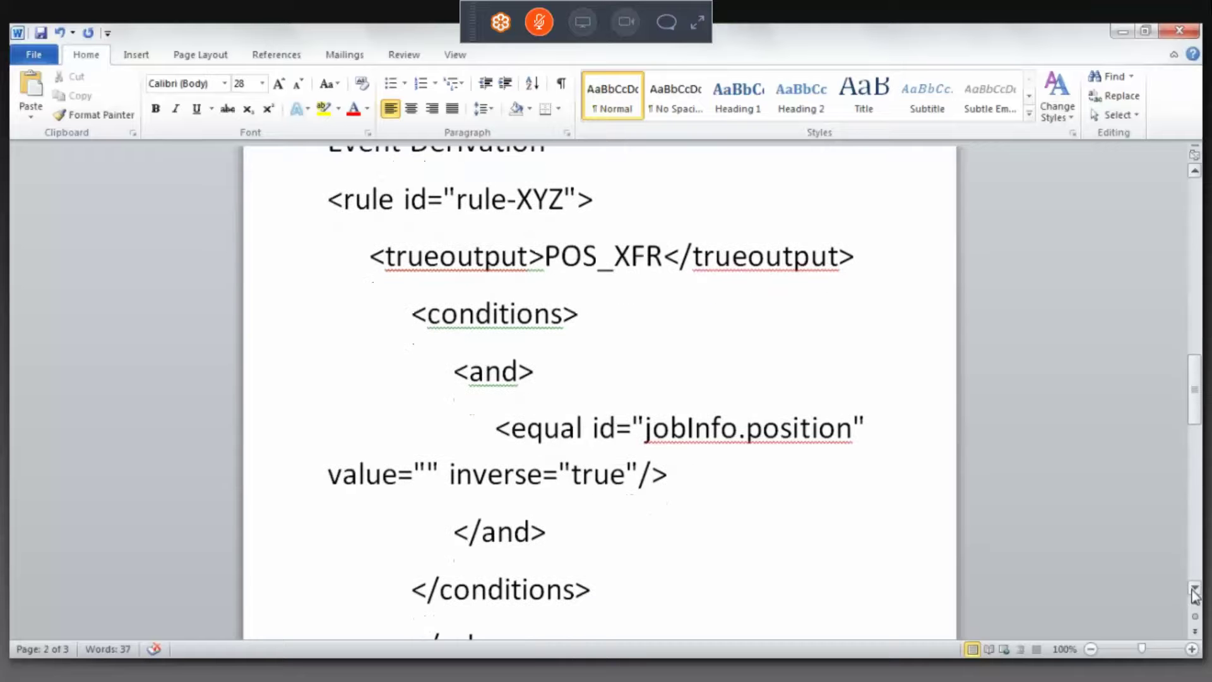
{"action": "left_click", "coordinate": [1195, 591]}
{"action": "left_click_drag", "start_coordinate": [663, 247], "coordinate": [556, 249]}
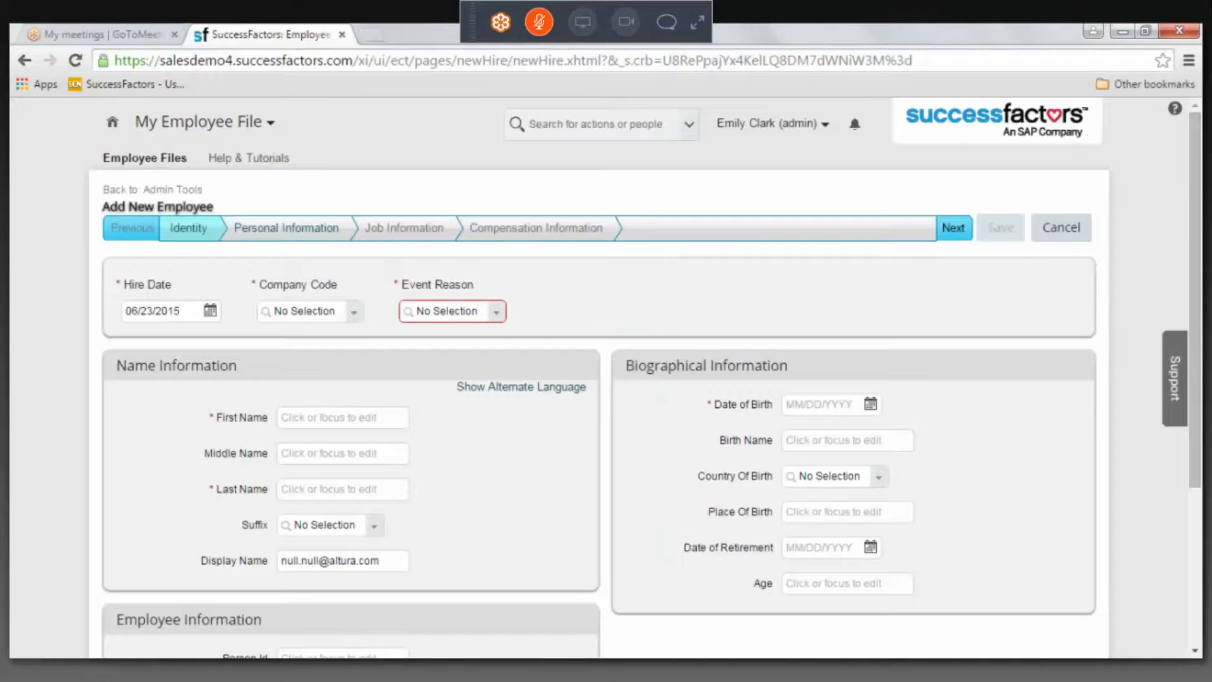
Step: Switch to SuccessFactors in the browser and open Manage Organization, Pay and Job Structures from Admin Tools
{"action": "left_click", "coordinate": [205, 121]}
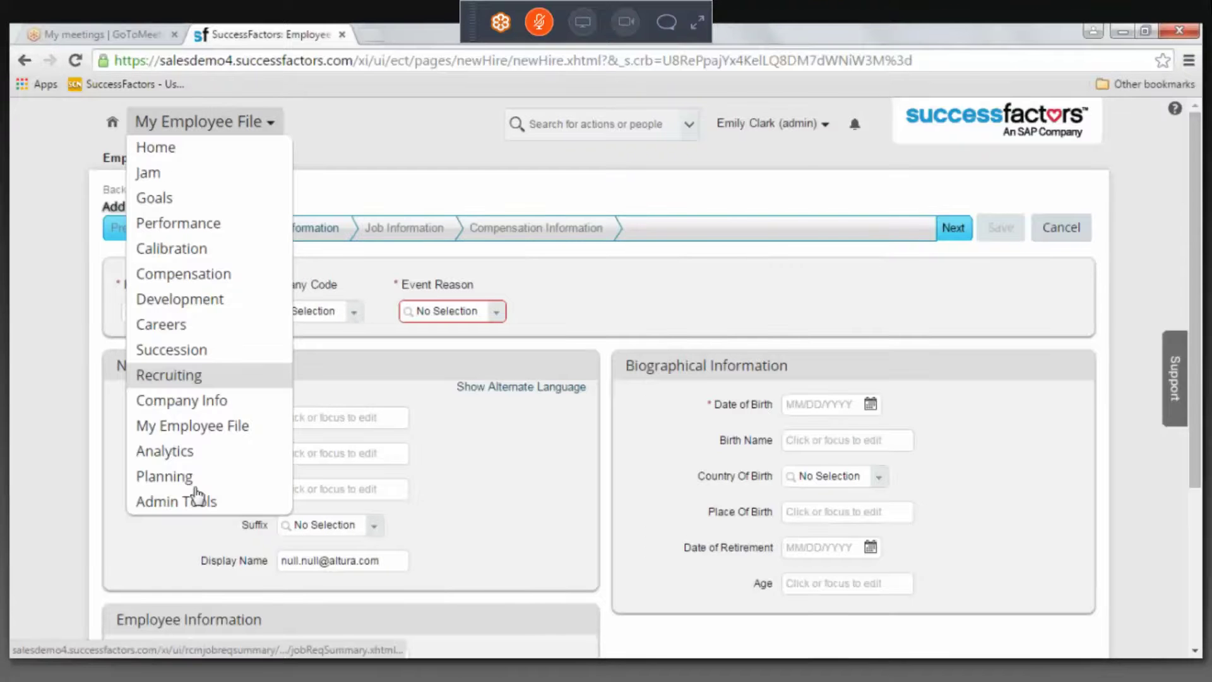
{"action": "left_click", "coordinate": [196, 499]}
{"action": "left_click", "coordinate": [585, 300]}
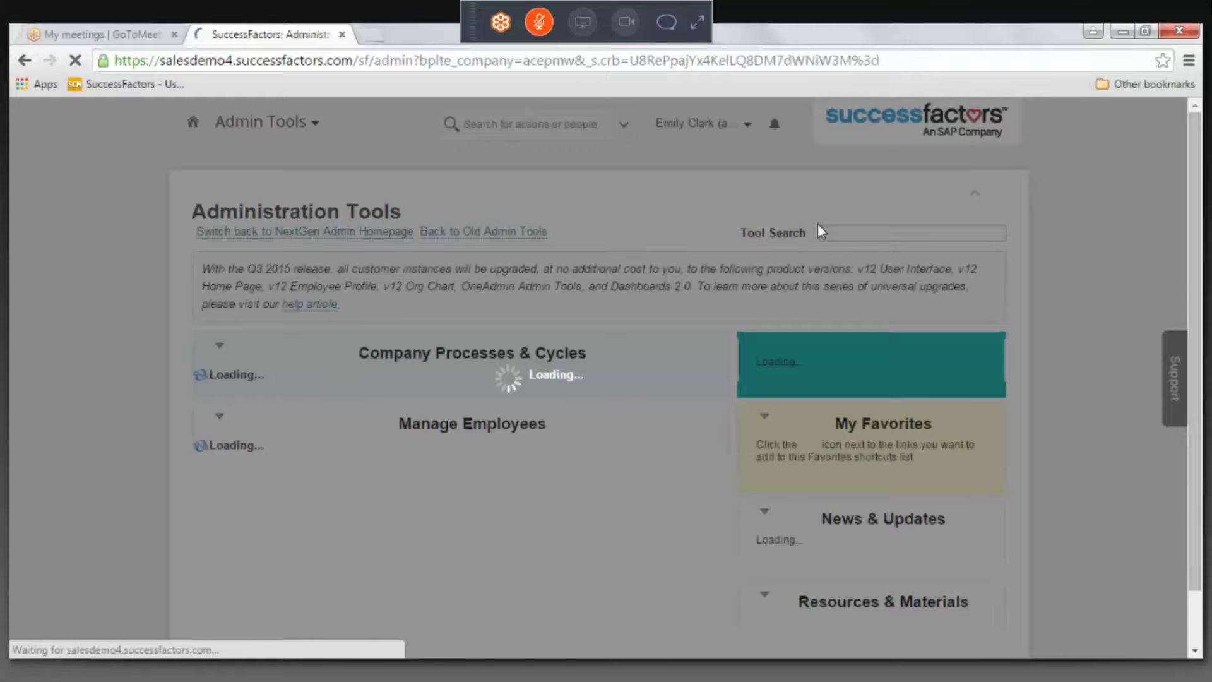
{"action": "left_click", "coordinate": [832, 231]}
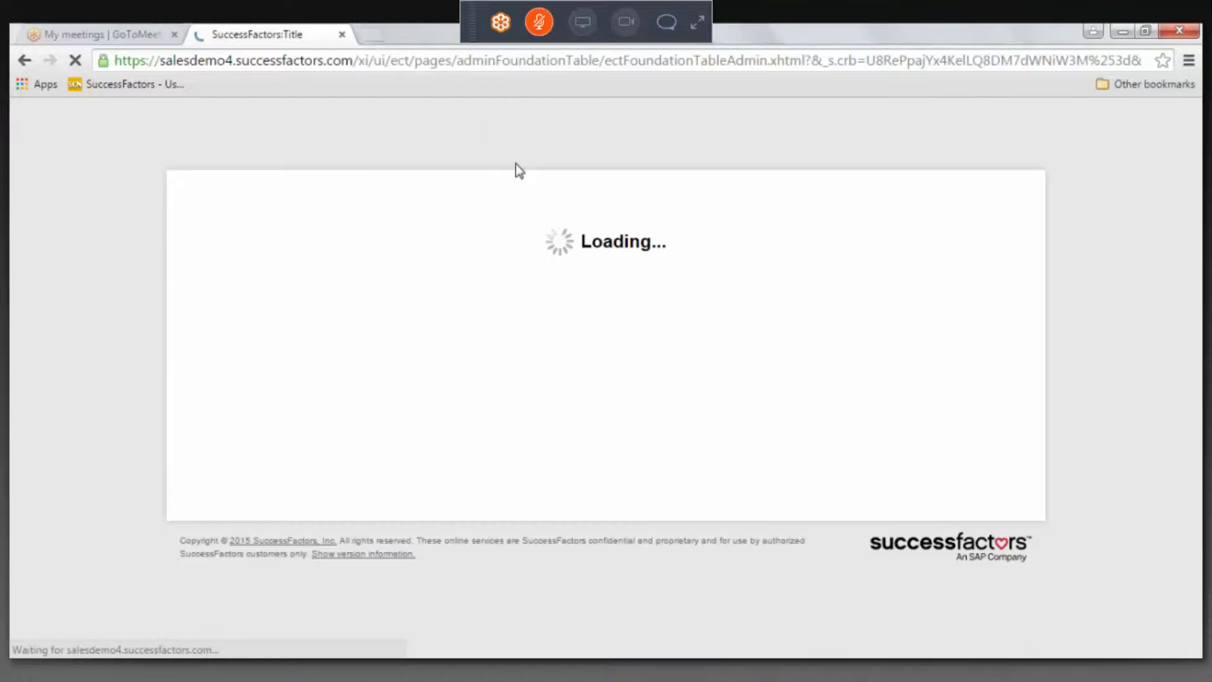
Step: Search the Event Reason objects for POS_XFR, open the Position Transfer record and highlight its Event ID
{"action": "left_click", "coordinate": [332, 248]}
{"action": "type", "text": "POS_XFR"}
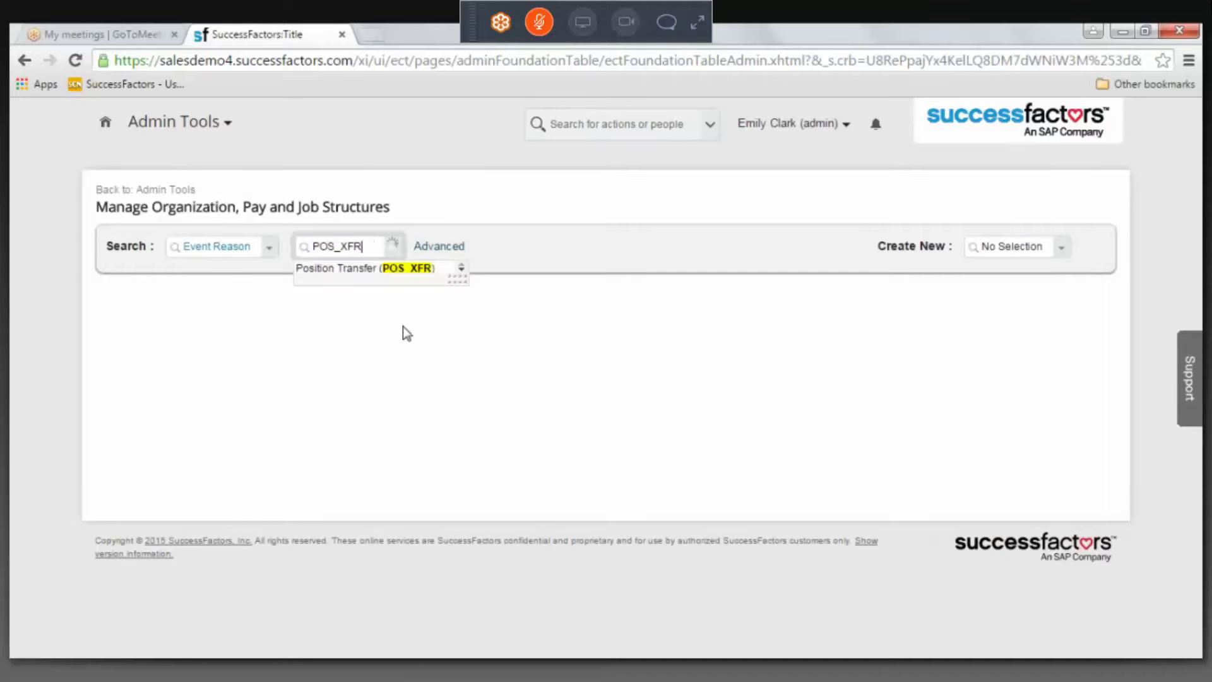
{"action": "left_click", "coordinate": [384, 269]}
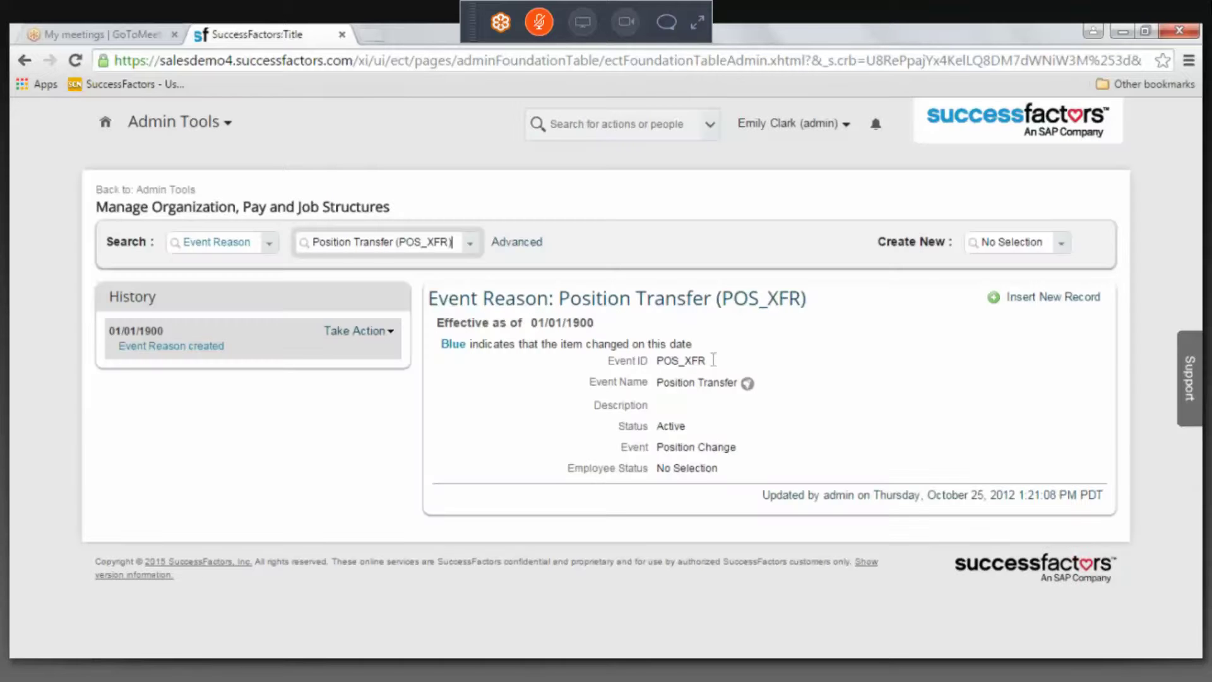
{"action": "double_click", "coordinate": [672, 363]}
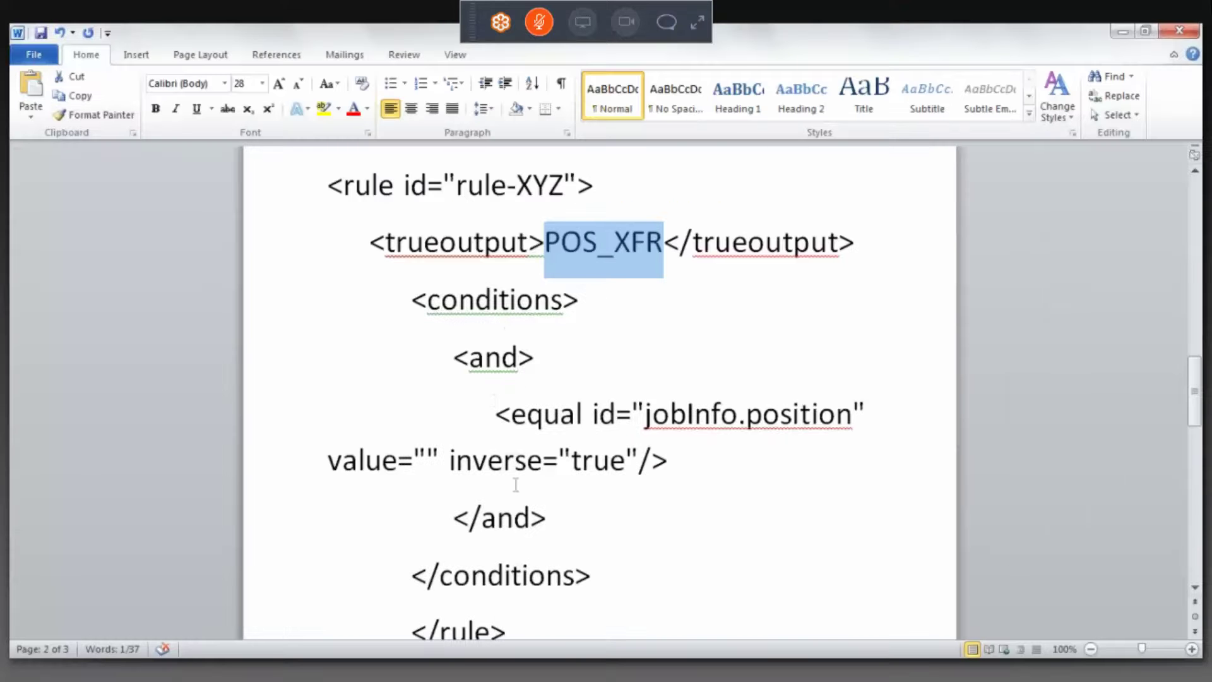
Step: Switch to the Word notes and highlight the rule's POS_XFR output and the jobInfo.position field in its condition
{"action": "left_click", "coordinate": [671, 407]}
{"action": "left_click", "coordinate": [764, 414]}
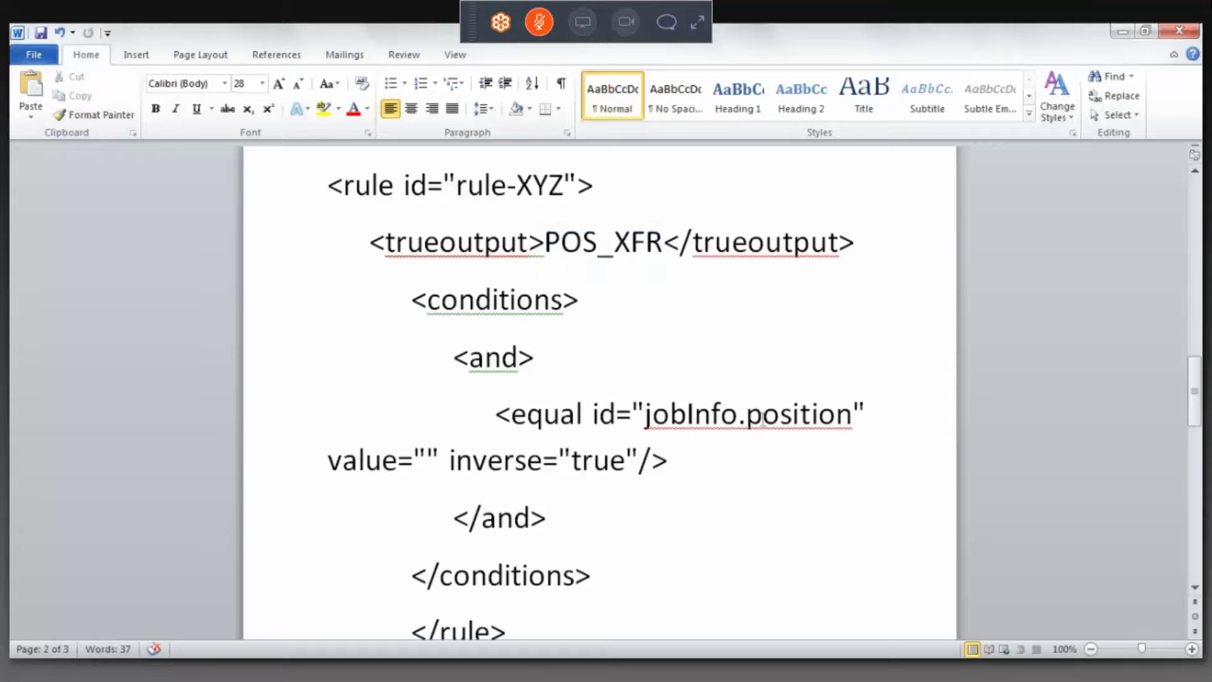
{"action": "left_click", "coordinate": [688, 414]}
{"action": "left_click", "coordinate": [794, 413]}
{"action": "left_click_drag", "start_coordinate": [664, 244], "coordinate": [545, 245]}
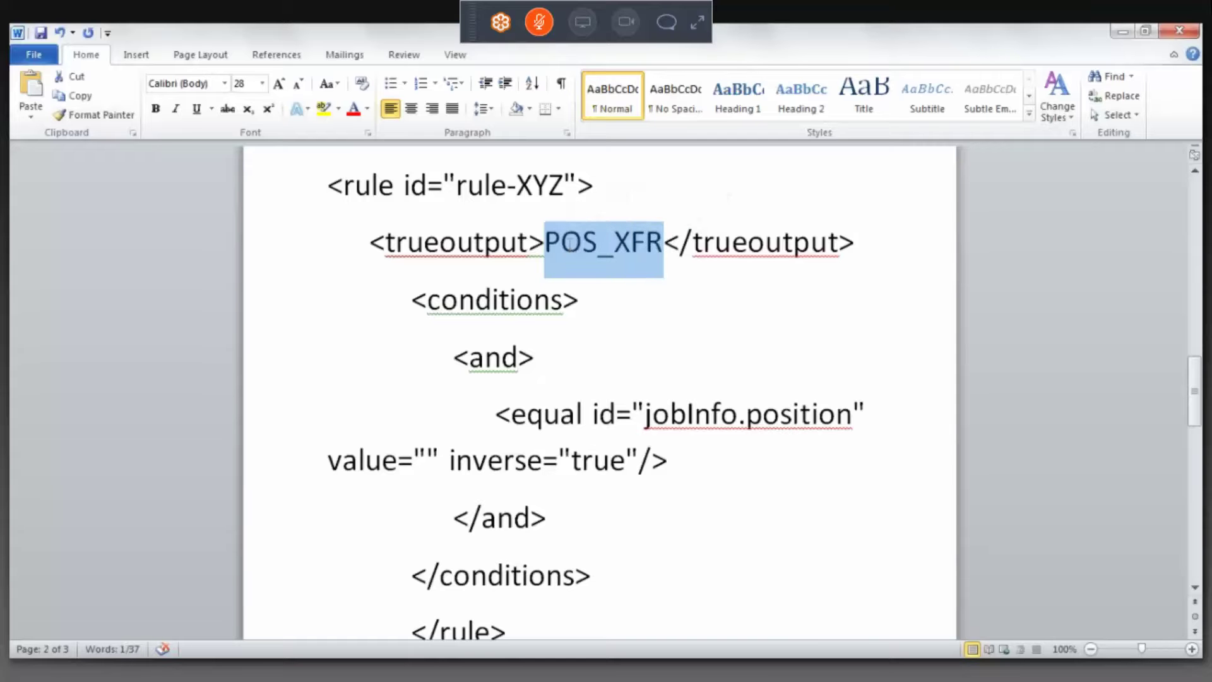
{"action": "left_click_drag", "start_coordinate": [645, 417], "coordinate": [845, 416]}
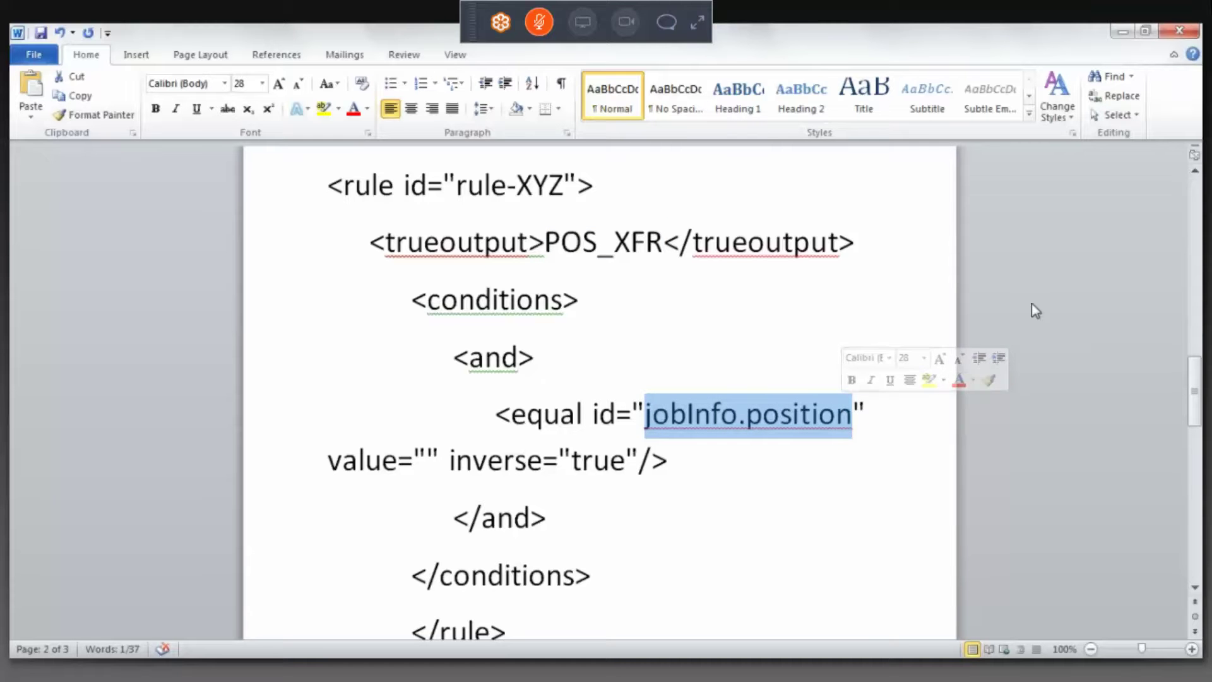
Step: Switch to SuccessFactors, search for the Accounts Payable employee by first name and open Change Job and Compensation Info for them
{"action": "key", "text": "alt+Tab"}
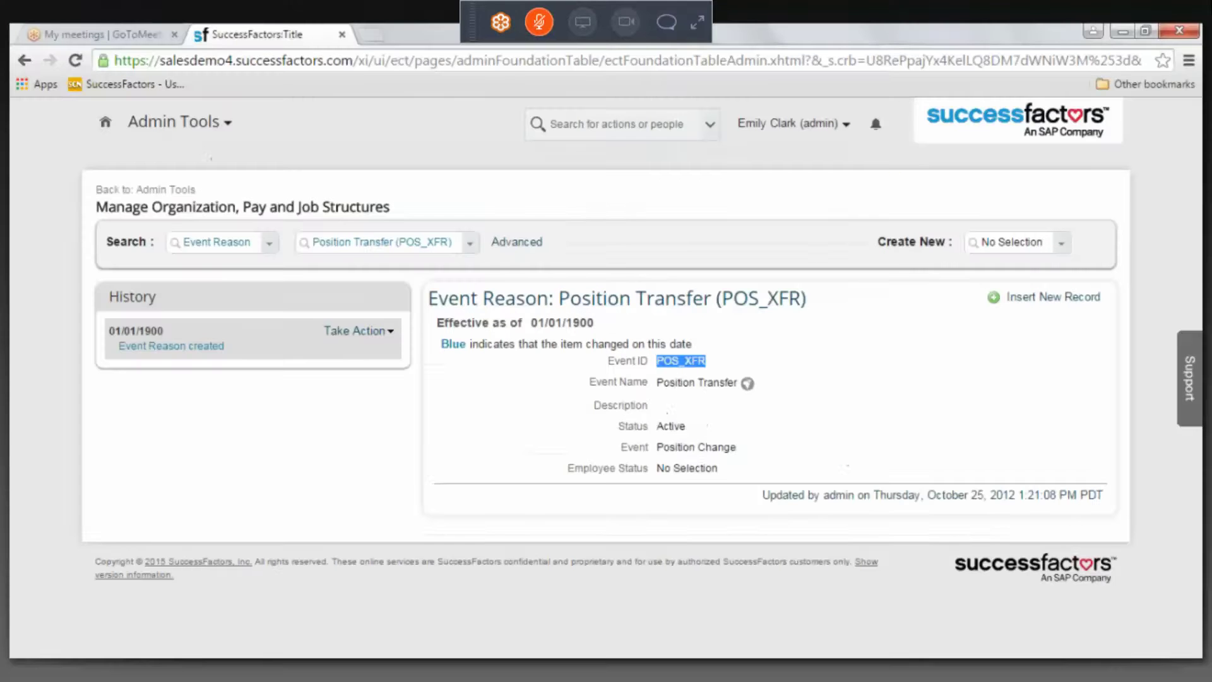
{"action": "left_click", "coordinate": [604, 124]}
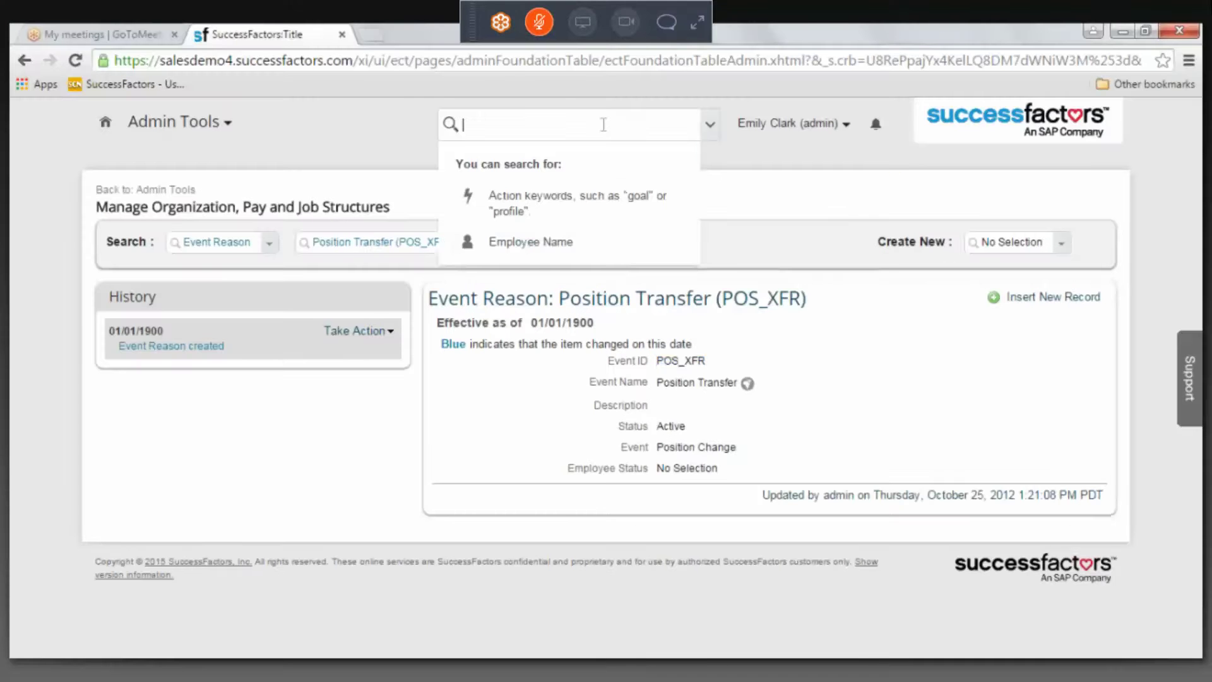
{"action": "type", "text": "PETER"}
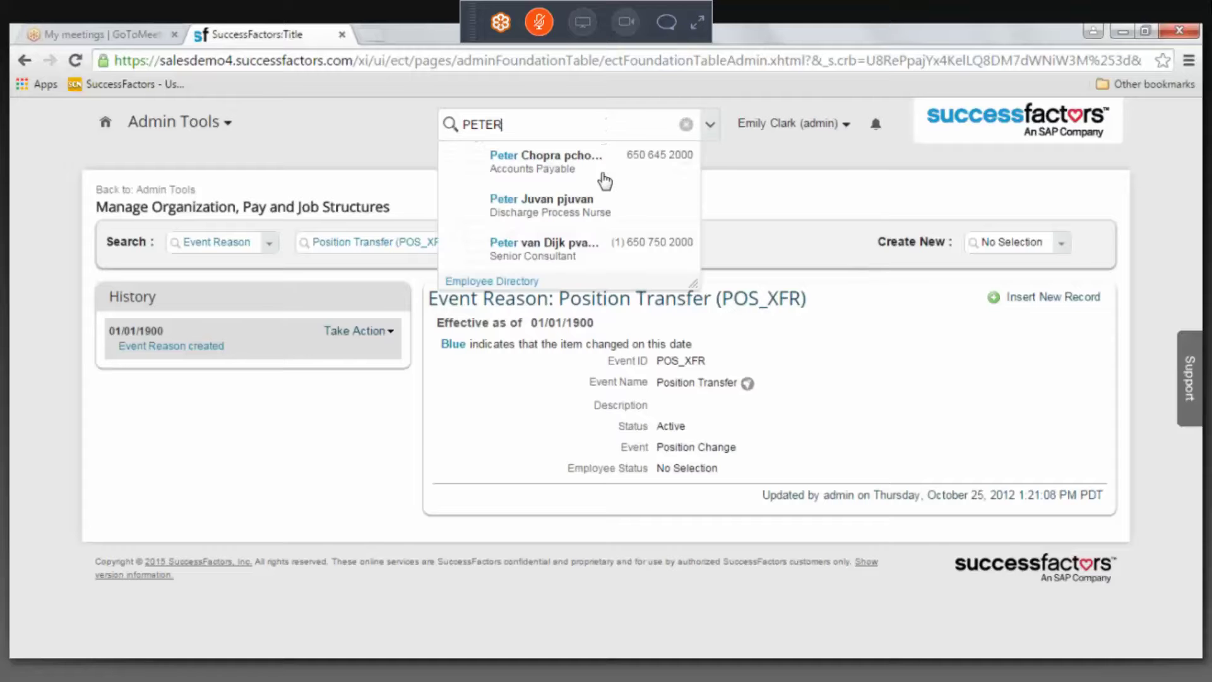
{"action": "mouse_move", "coordinate": [570, 184]}
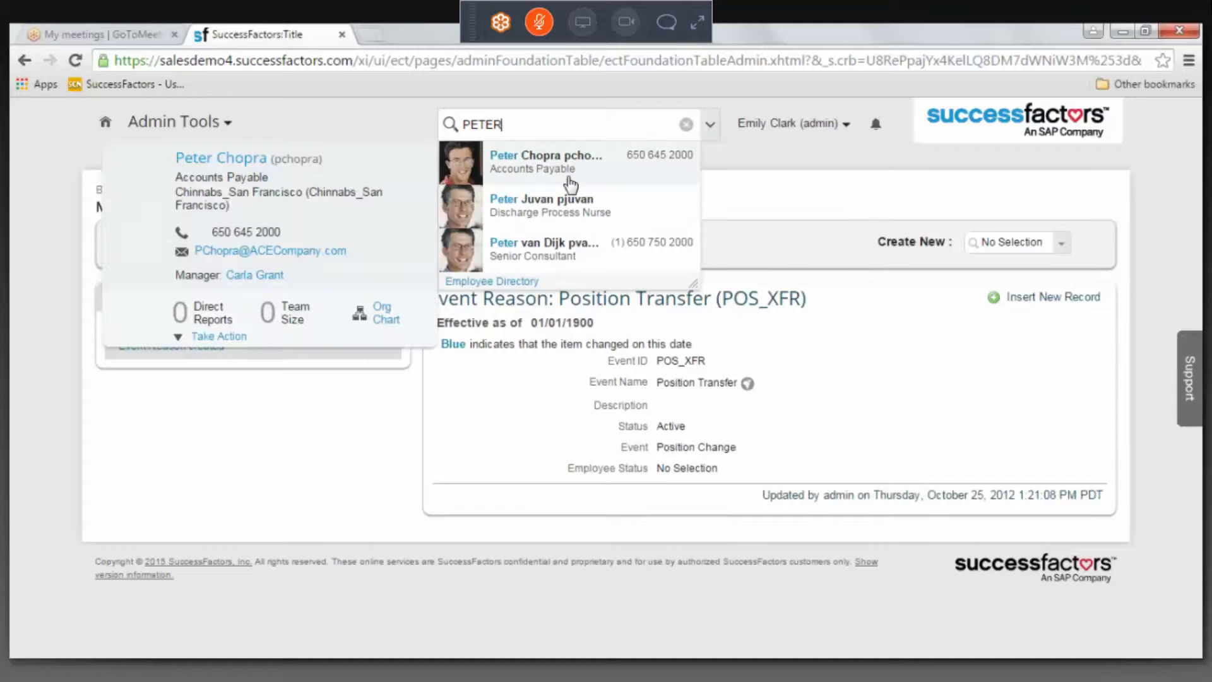
{"action": "left_click", "coordinate": [225, 337]}
{"action": "left_click", "coordinate": [218, 341]}
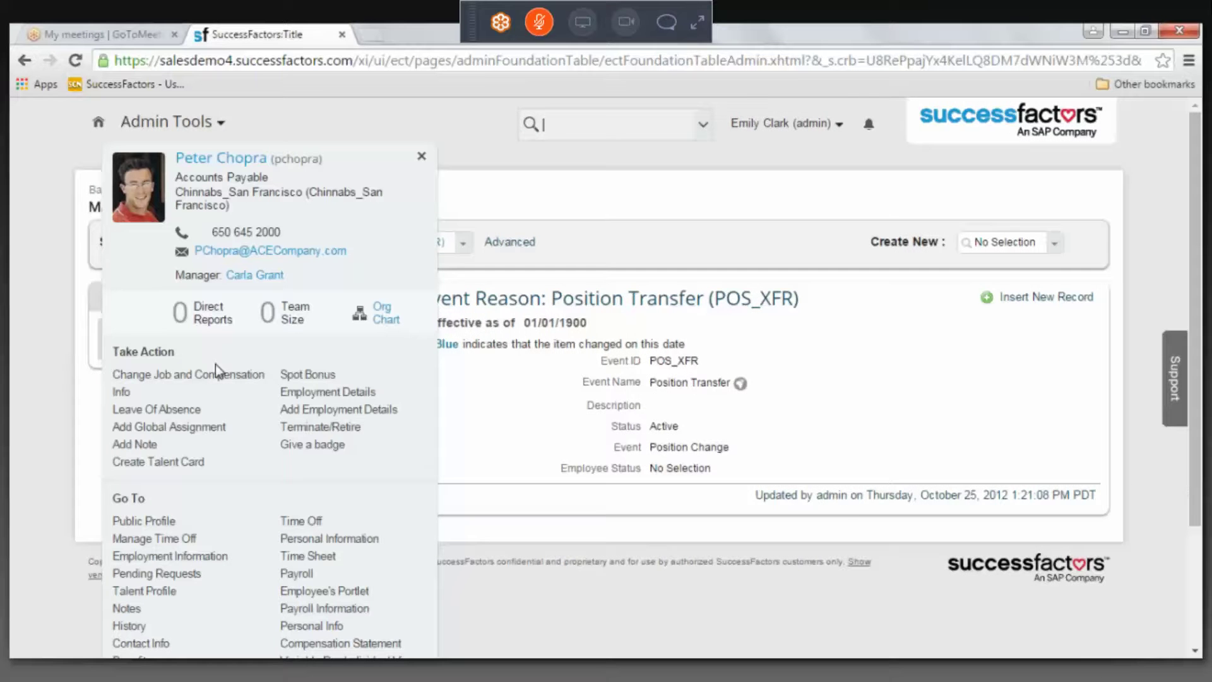
{"action": "left_click", "coordinate": [213, 372]}
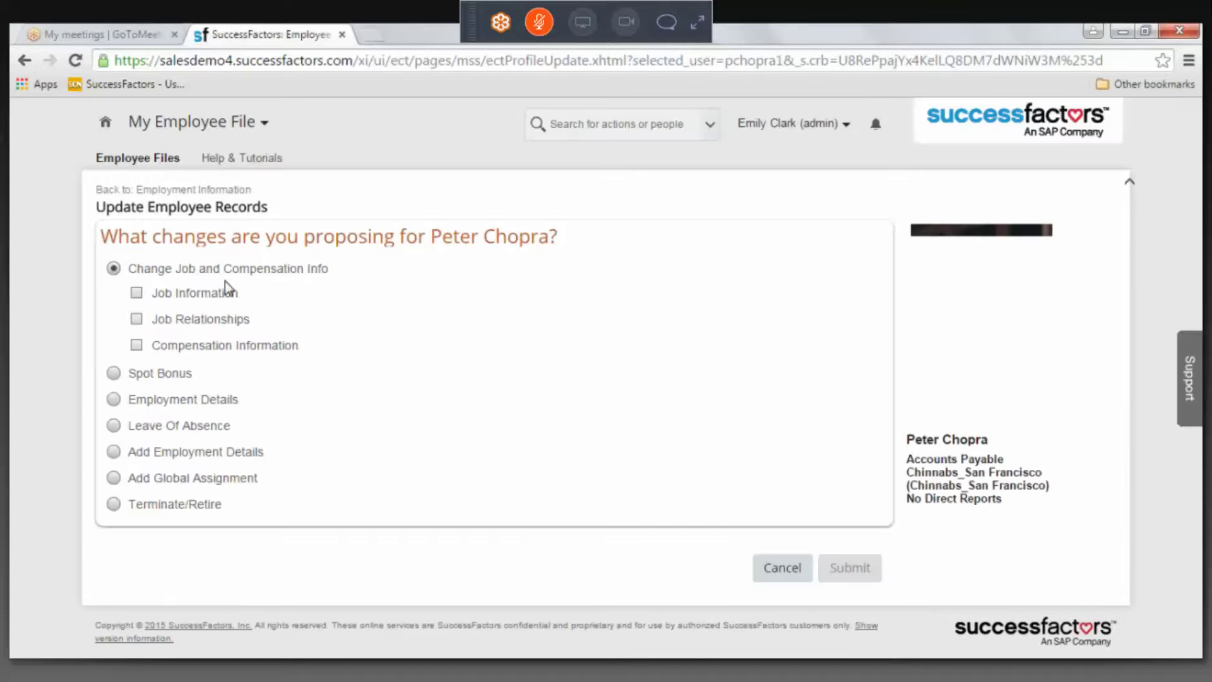
Step: Include Job Information in the proposed changes and set the Position ID to Chinnabs Test (Chinnabs_123)
{"action": "left_click", "coordinate": [225, 281]}
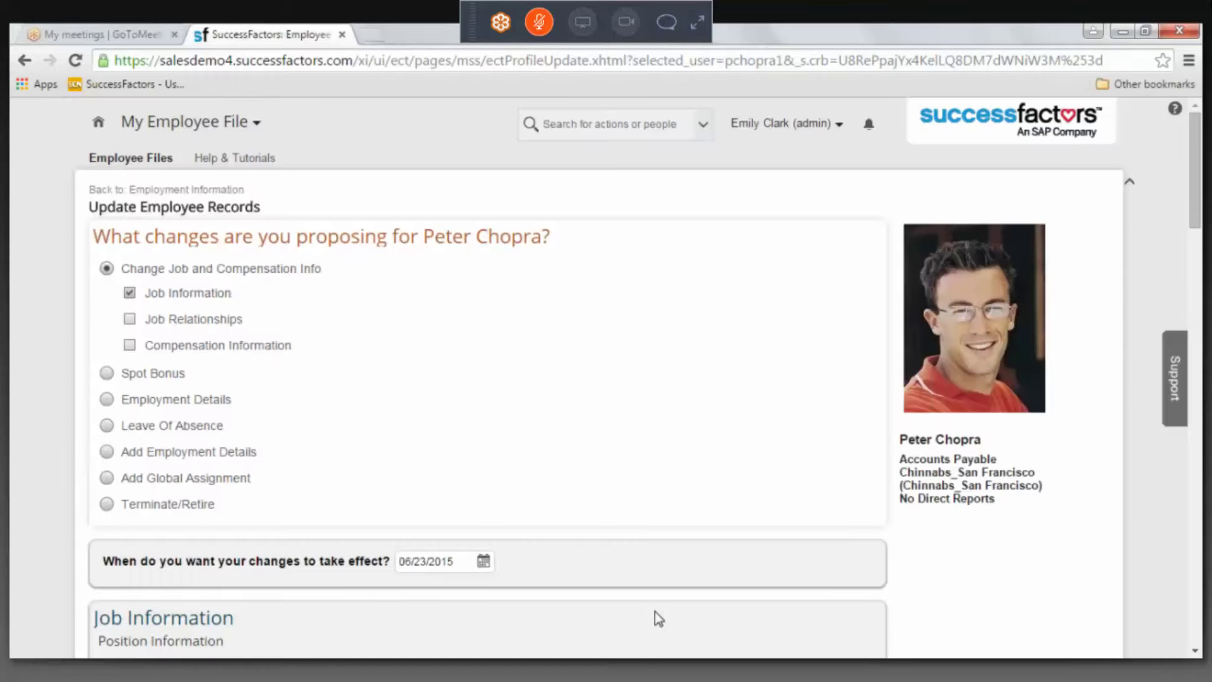
{"action": "scroll", "coordinate": [52, 431], "scroll_direction": "down", "scroll_amount": 4}
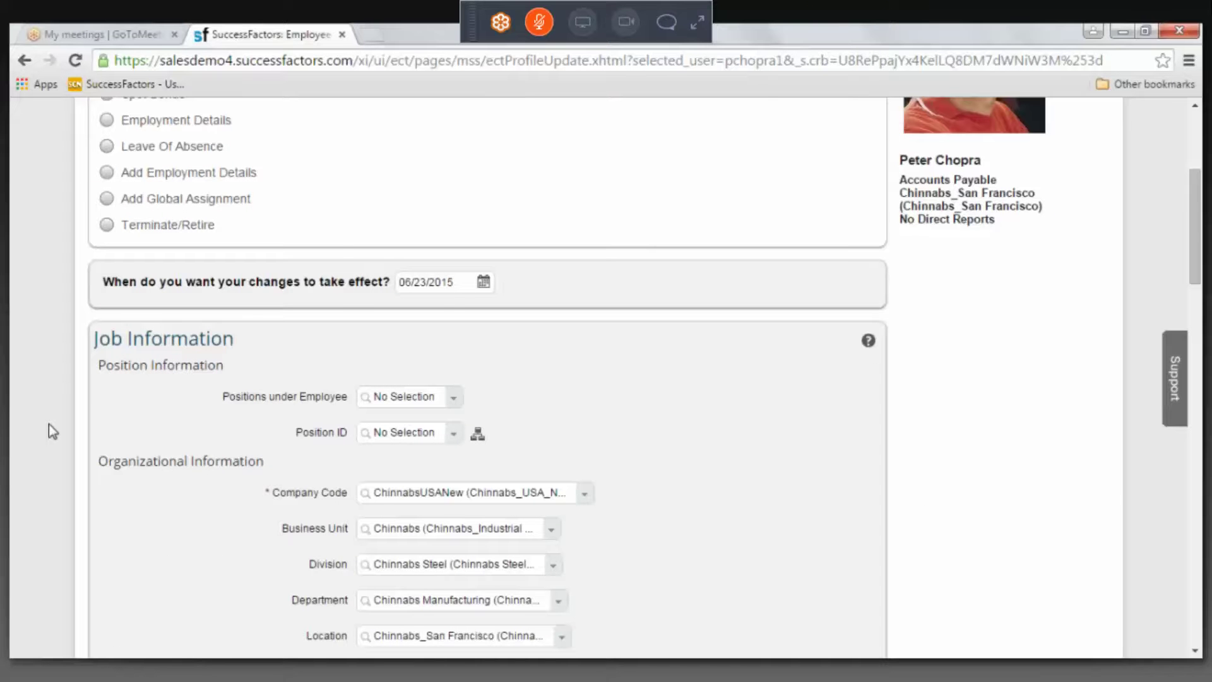
{"action": "scroll", "coordinate": [52, 431], "scroll_direction": "down", "scroll_amount": 2}
{"action": "left_click", "coordinate": [454, 294]}
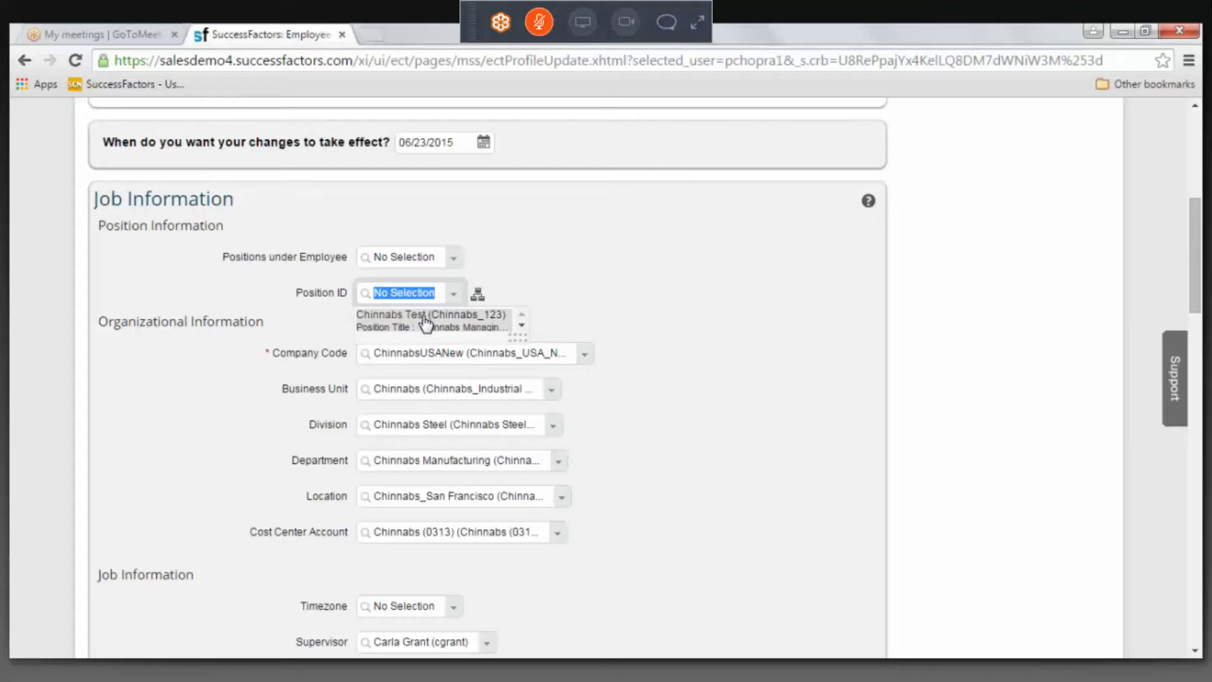
{"action": "left_click", "coordinate": [427, 321]}
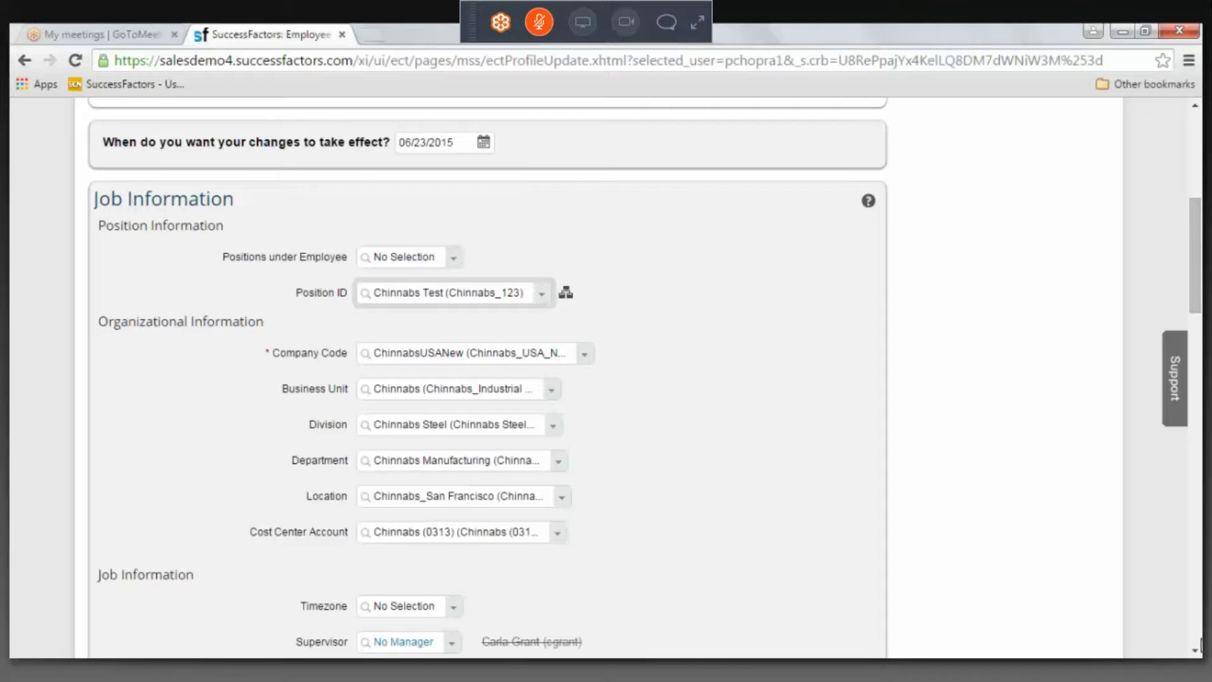
Step: Try to submit the employee's proposed Job Information change
{"action": "scroll", "coordinate": [479, 379], "scroll_direction": "down", "scroll_amount": 15}
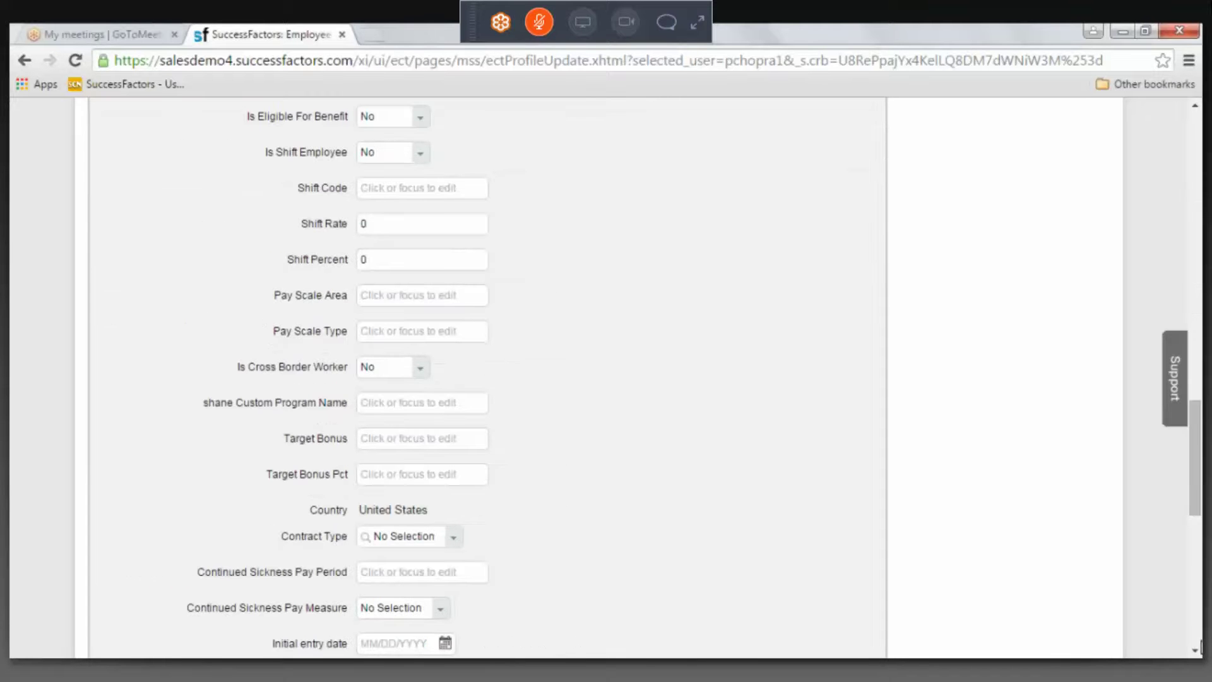
{"action": "scroll", "coordinate": [840, 589], "scroll_direction": "down", "scroll_amount": 10}
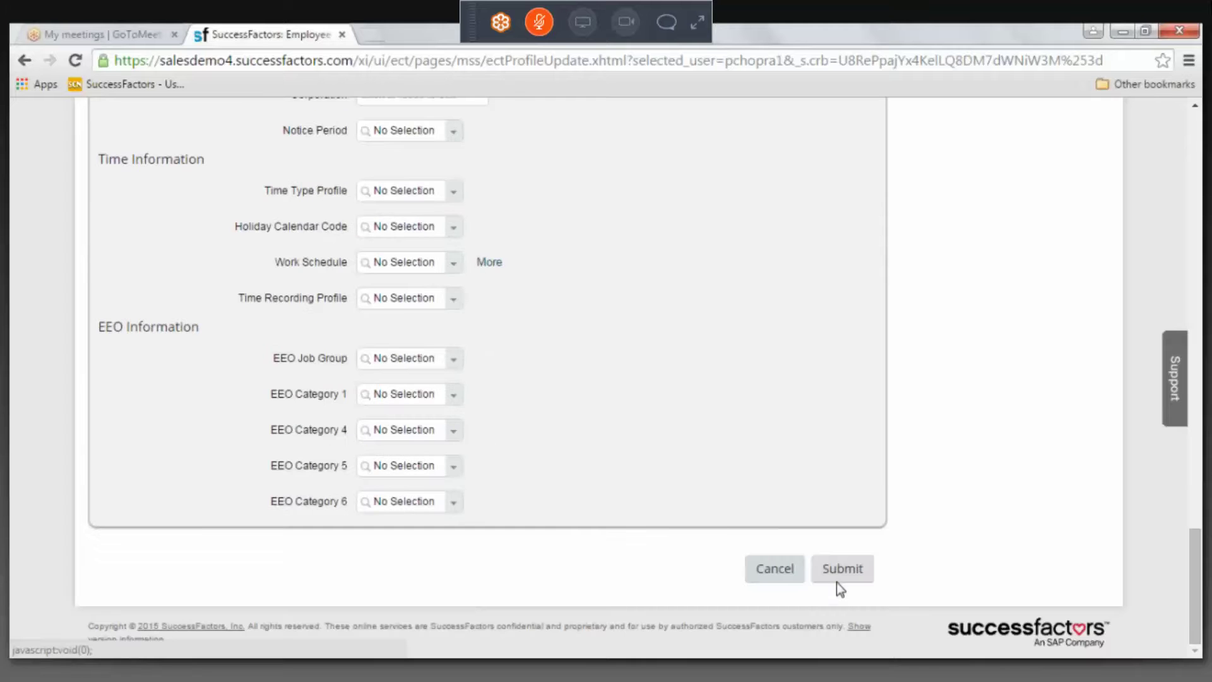
{"action": "left_click", "coordinate": [837, 578]}
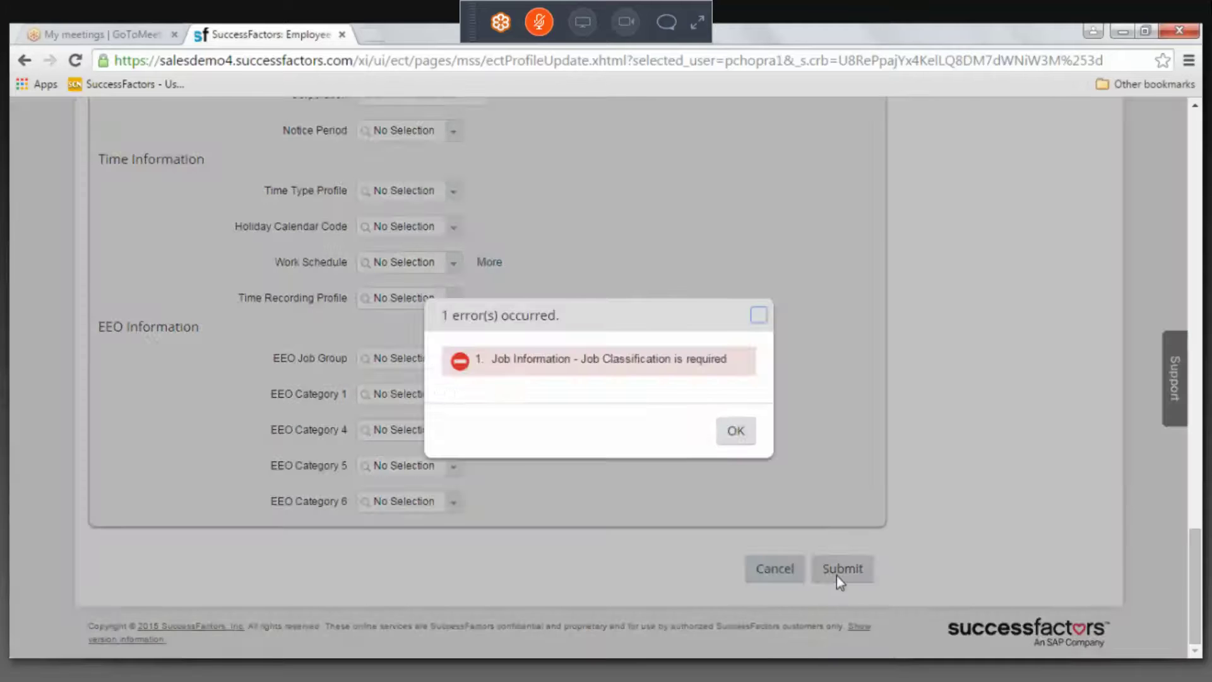
{"action": "left_click", "coordinate": [733, 424]}
Step: Try to fill in the required Job Classification by searching for "Fina"
{"action": "scroll", "coordinate": [729, 407], "scroll_direction": "up", "scroll_amount": 10}
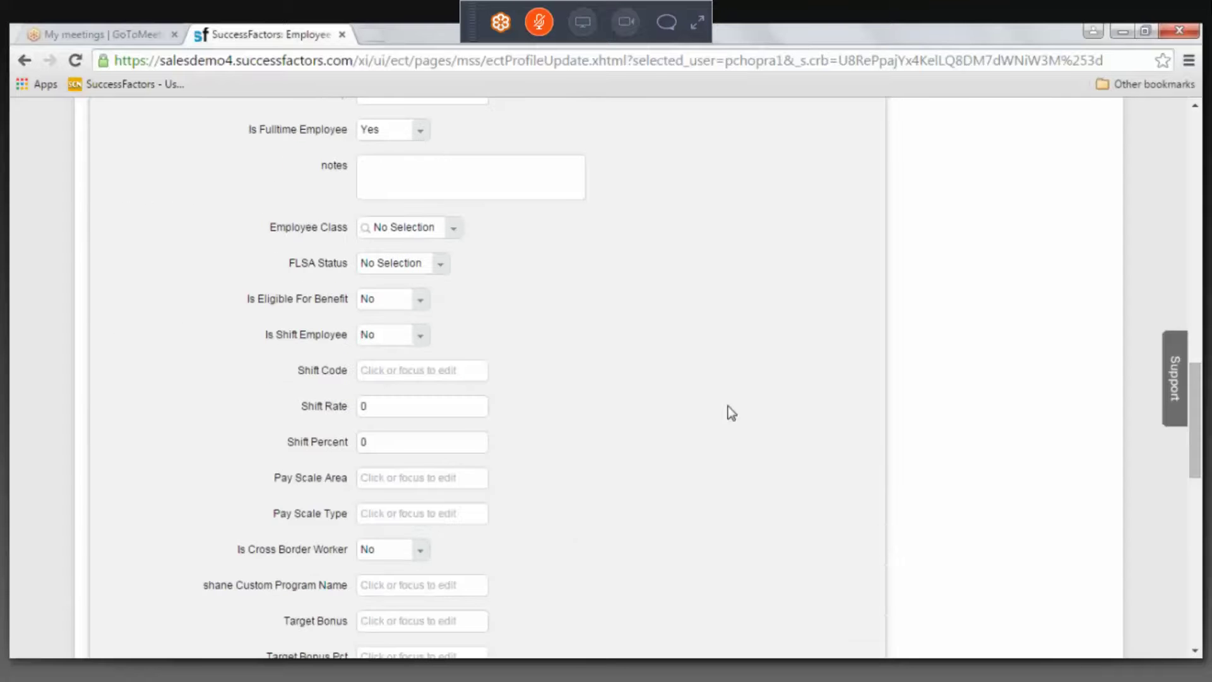
{"action": "scroll", "coordinate": [469, 339], "scroll_direction": "up", "scroll_amount": 7}
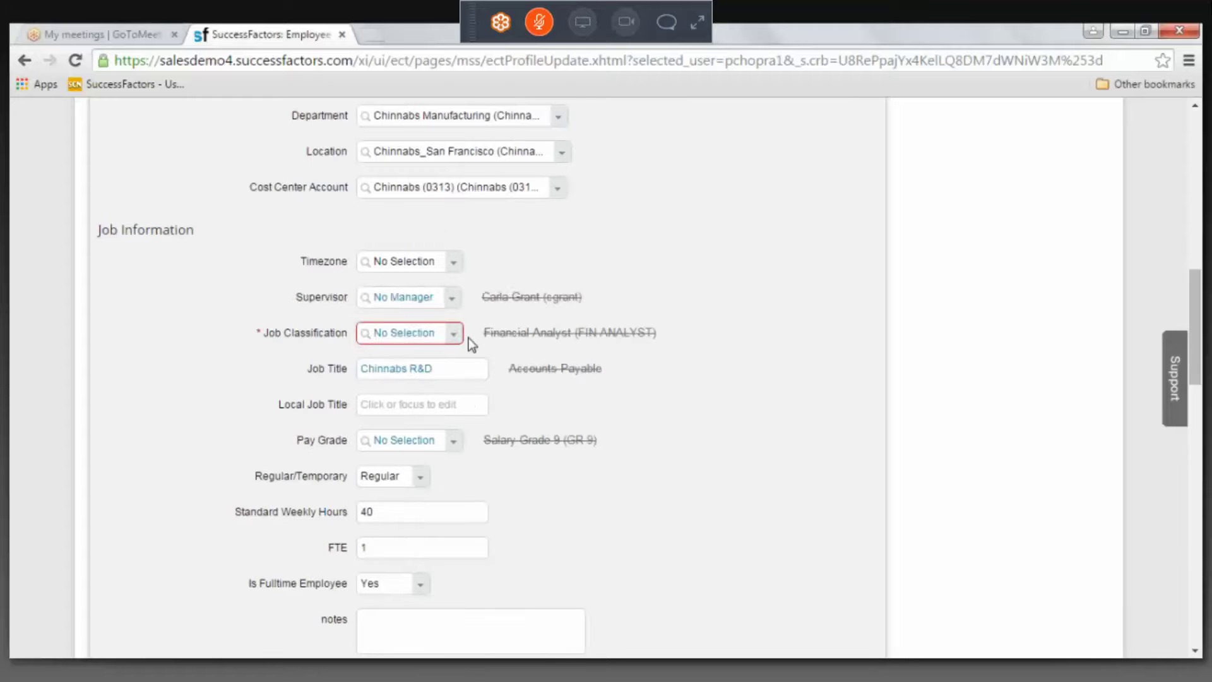
{"action": "left_click", "coordinate": [450, 333]}
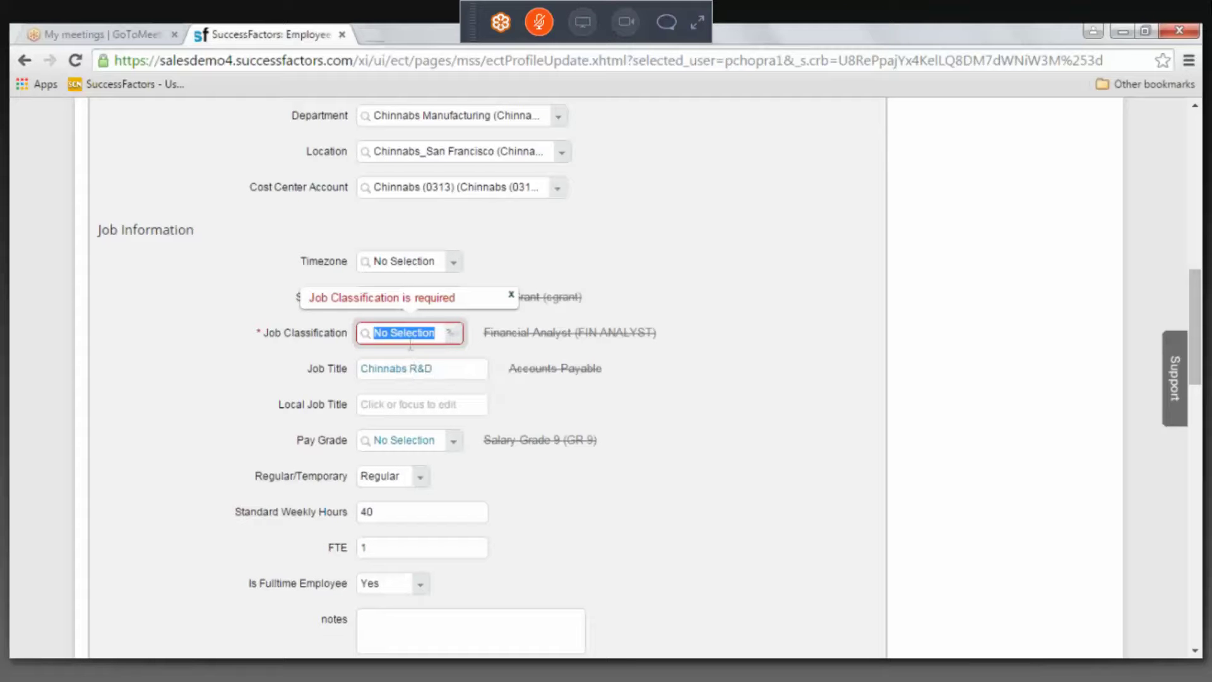
{"action": "type", "text": "flNAN"}
{"action": "key", "text": "BackSpace"}
{"action": "key", "text": "BackSpace"}
{"action": "key", "text": "BackSpace"}
{"action": "key", "text": "BackSpace"}
{"action": "key", "text": "BackSpace"}
{"action": "type", "text": "Fina"}
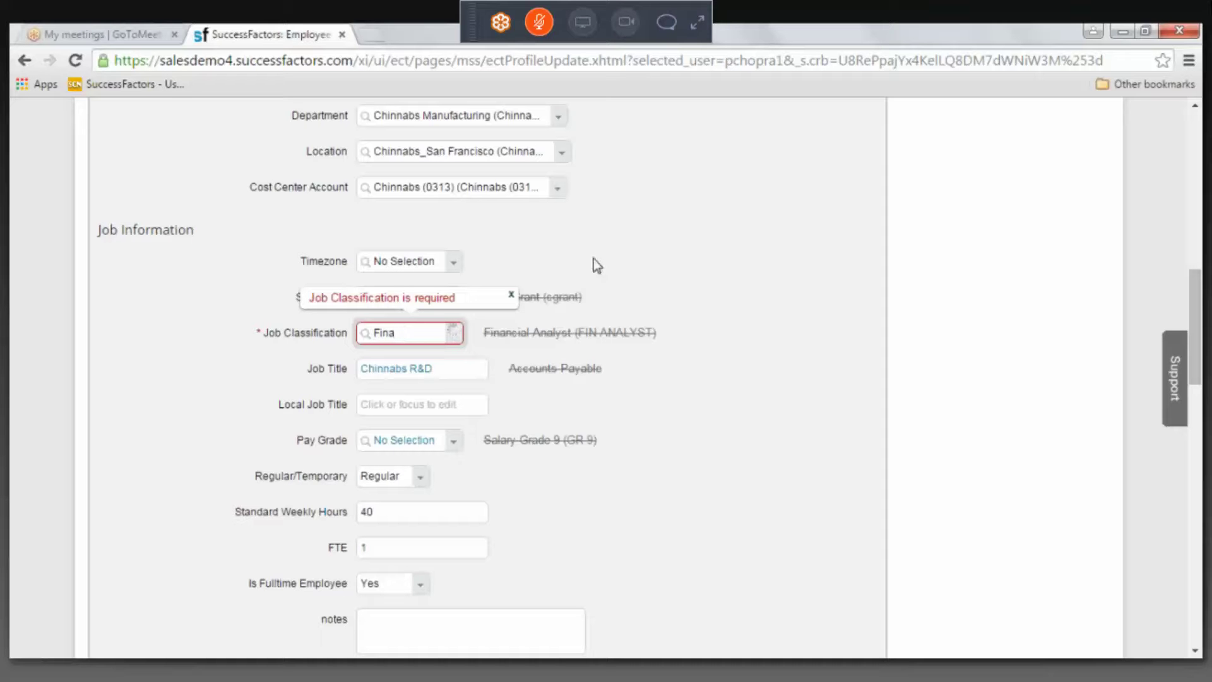
{"action": "left_click", "coordinate": [611, 233]}
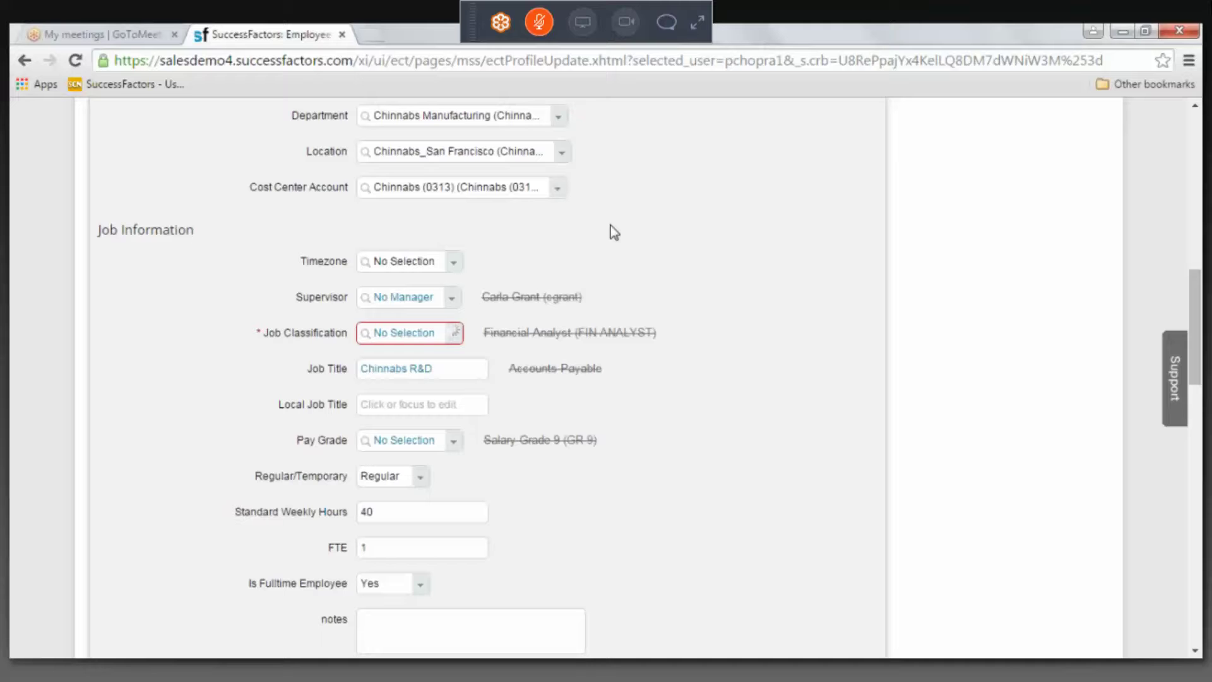
{"action": "scroll", "coordinate": [614, 232], "scroll_direction": "up", "scroll_amount": 1}
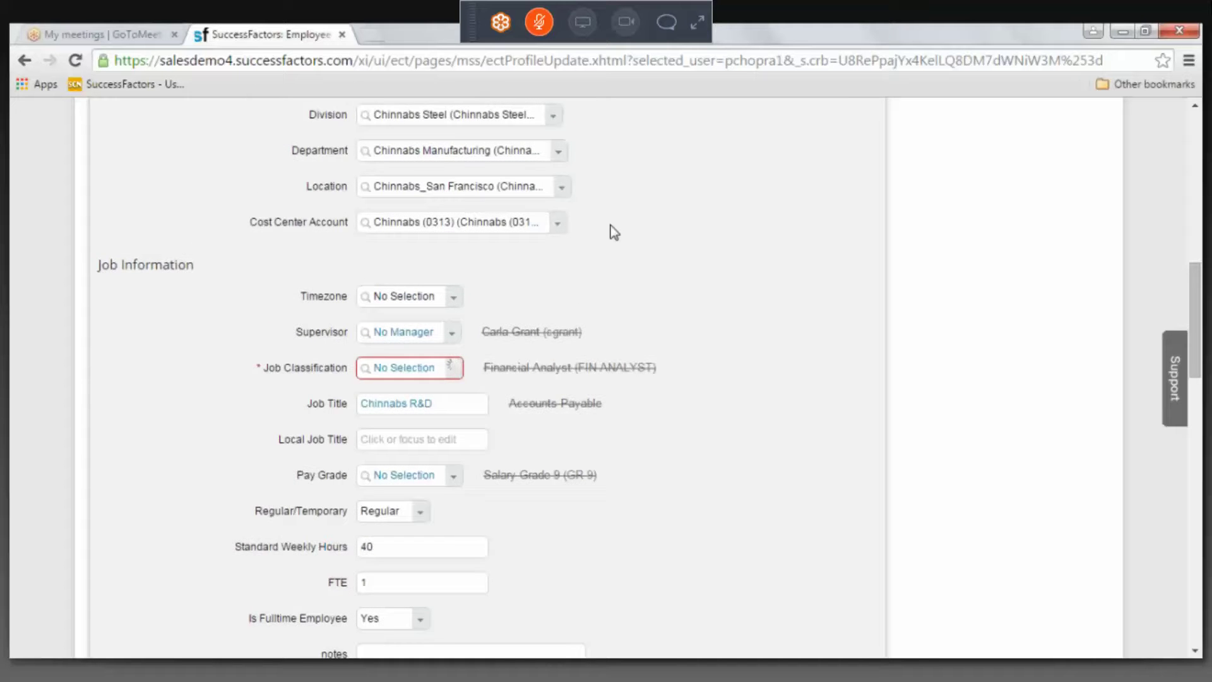
{"action": "scroll", "coordinate": [615, 232], "scroll_direction": "up", "scroll_amount": 3}
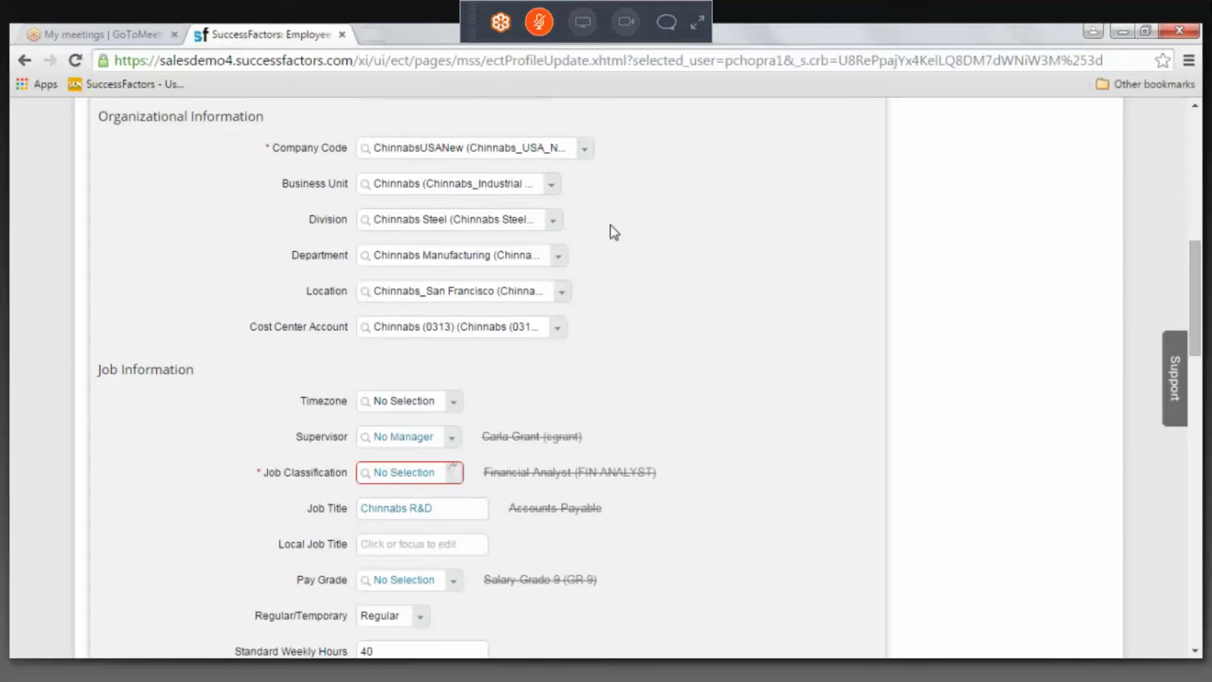
{"action": "scroll", "coordinate": [615, 233], "scroll_direction": "up", "scroll_amount": 13}
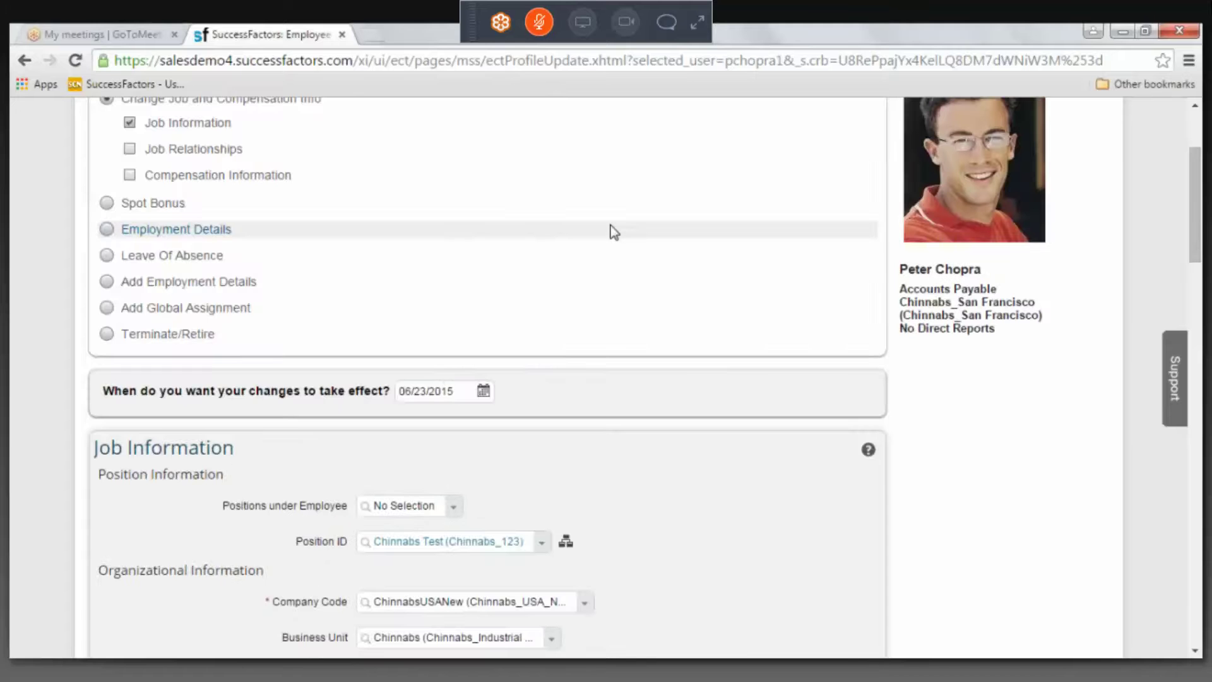
{"action": "scroll", "coordinate": [615, 233], "scroll_direction": "down", "scroll_amount": 7}
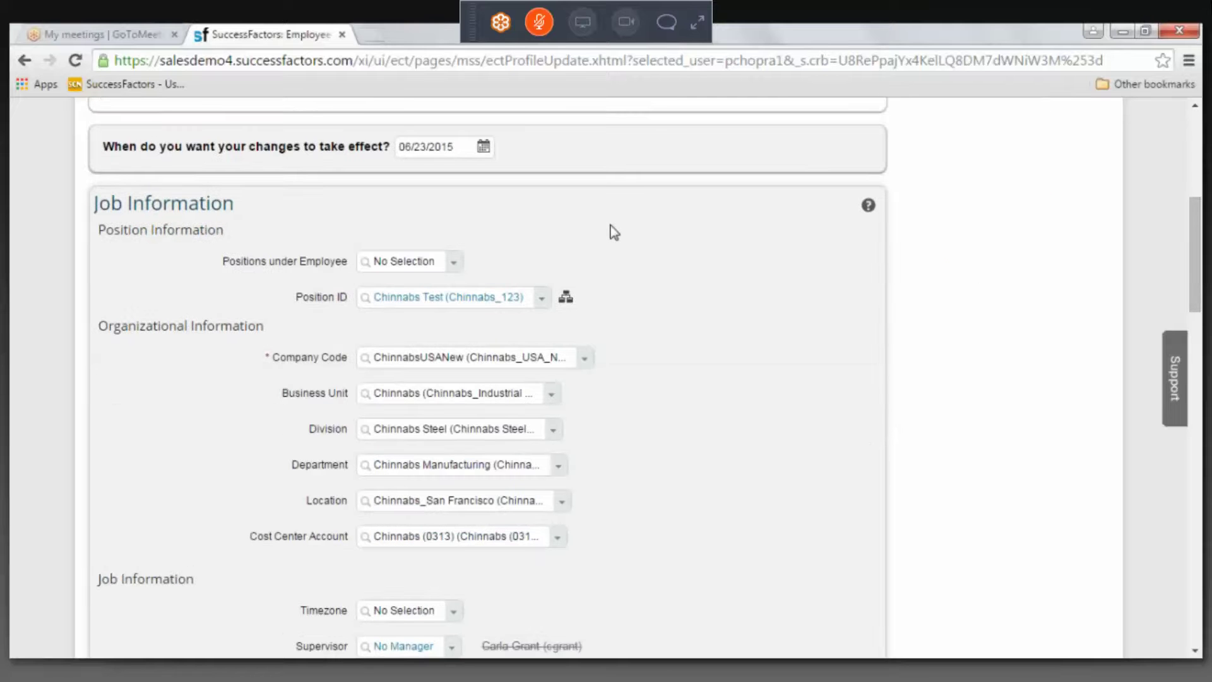
{"action": "scroll", "coordinate": [614, 233], "scroll_direction": "down", "scroll_amount": 1}
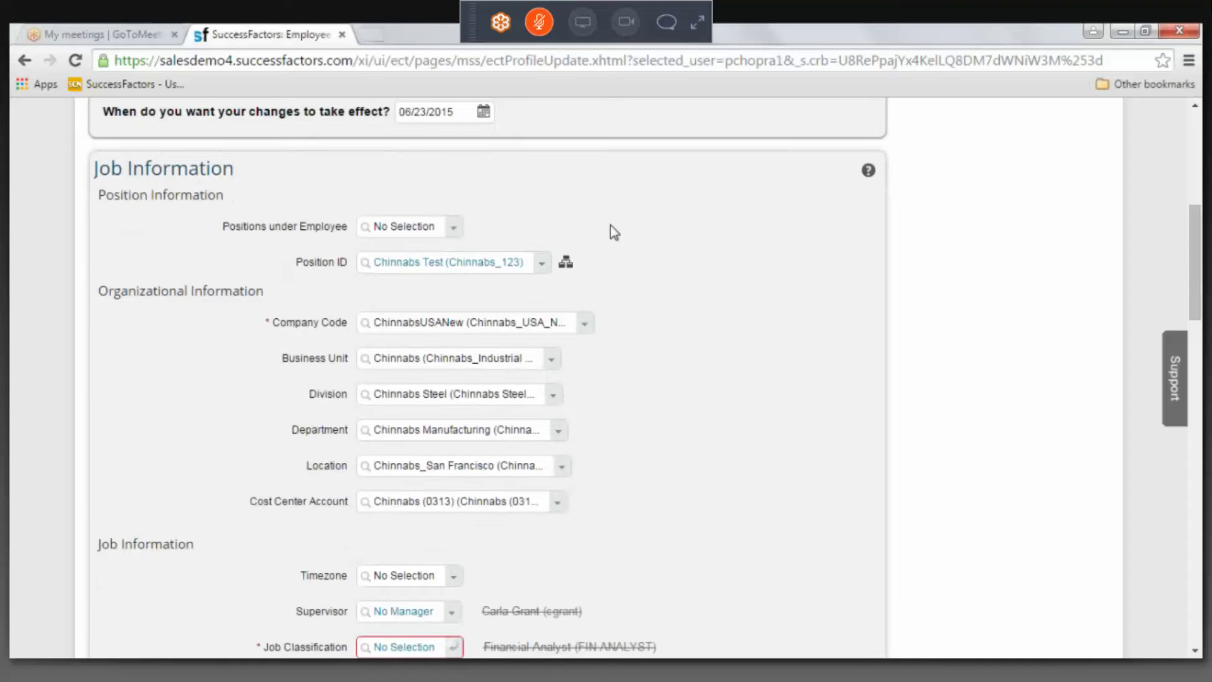
Step: Retry the required Job Classification field, then leave the employee's Job Information form without saving the changes
{"action": "scroll", "coordinate": [614, 232], "scroll_direction": "down", "scroll_amount": 1}
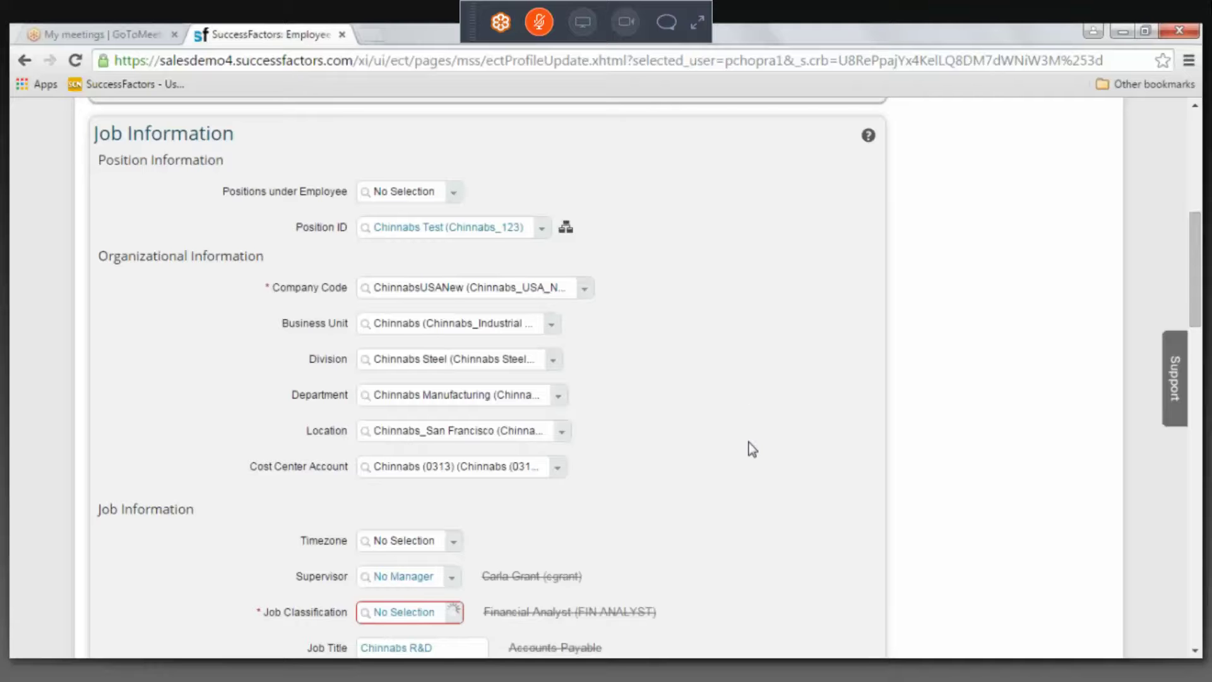
{"action": "scroll", "coordinate": [748, 441], "scroll_direction": "down", "scroll_amount": 4}
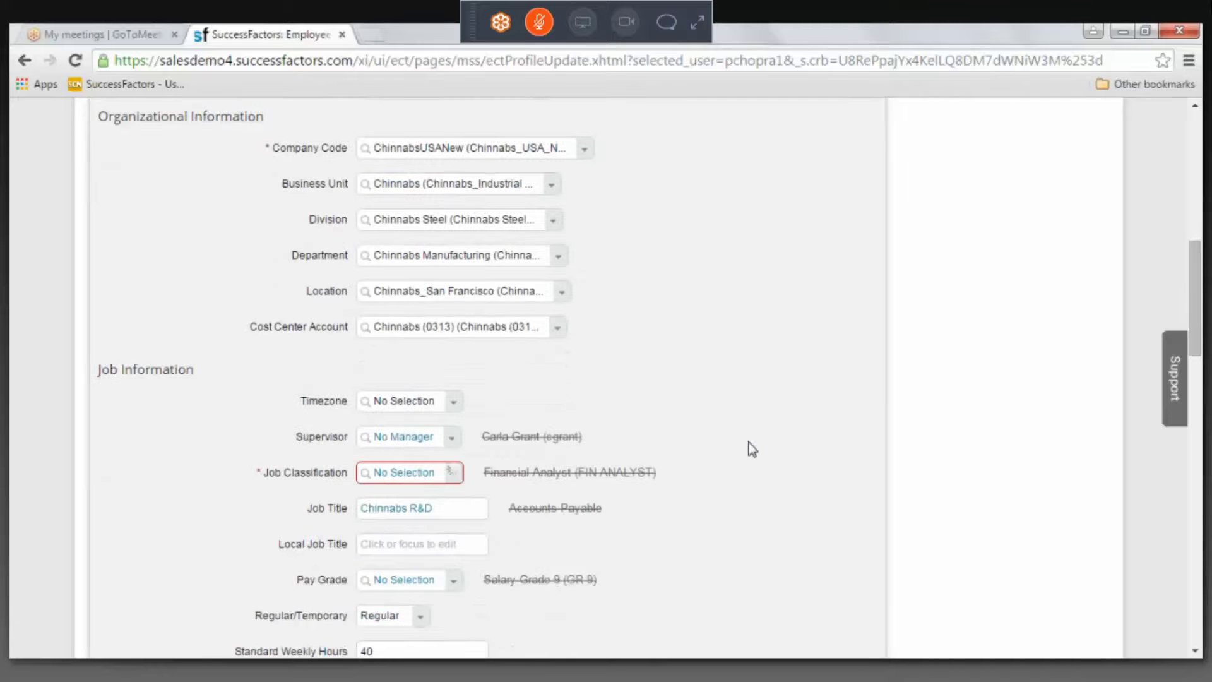
{"action": "scroll", "coordinate": [752, 449], "scroll_direction": "down", "scroll_amount": 1}
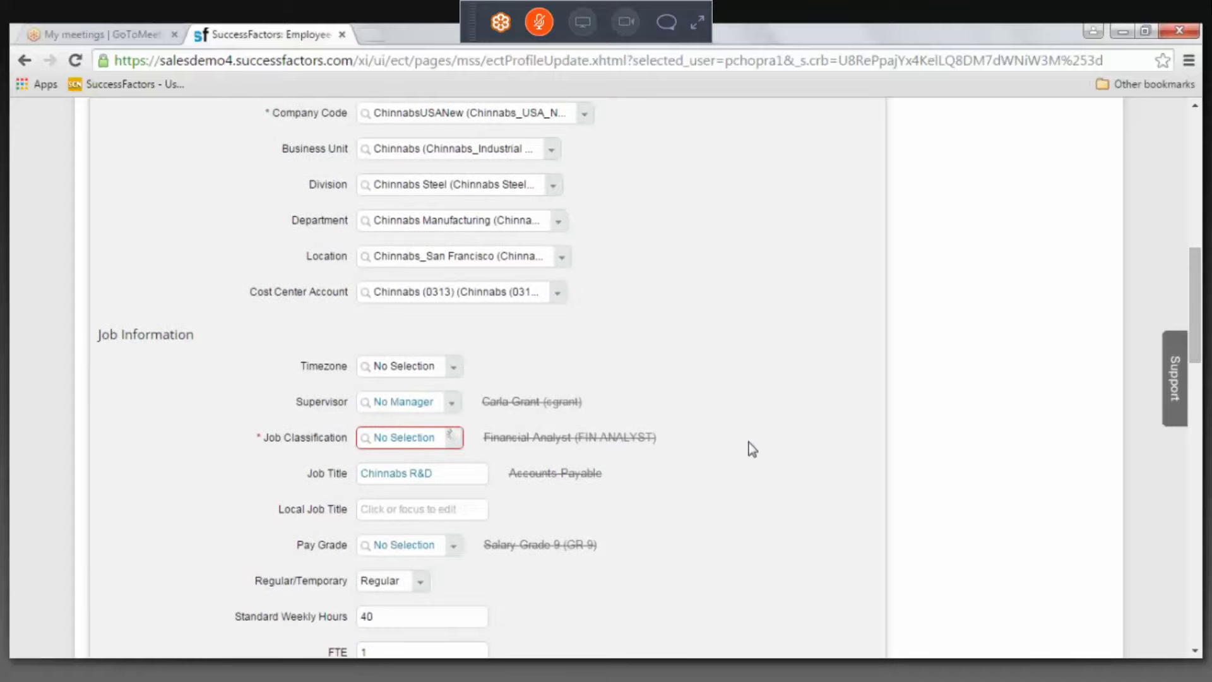
{"action": "scroll", "coordinate": [752, 449], "scroll_direction": "down", "scroll_amount": 1}
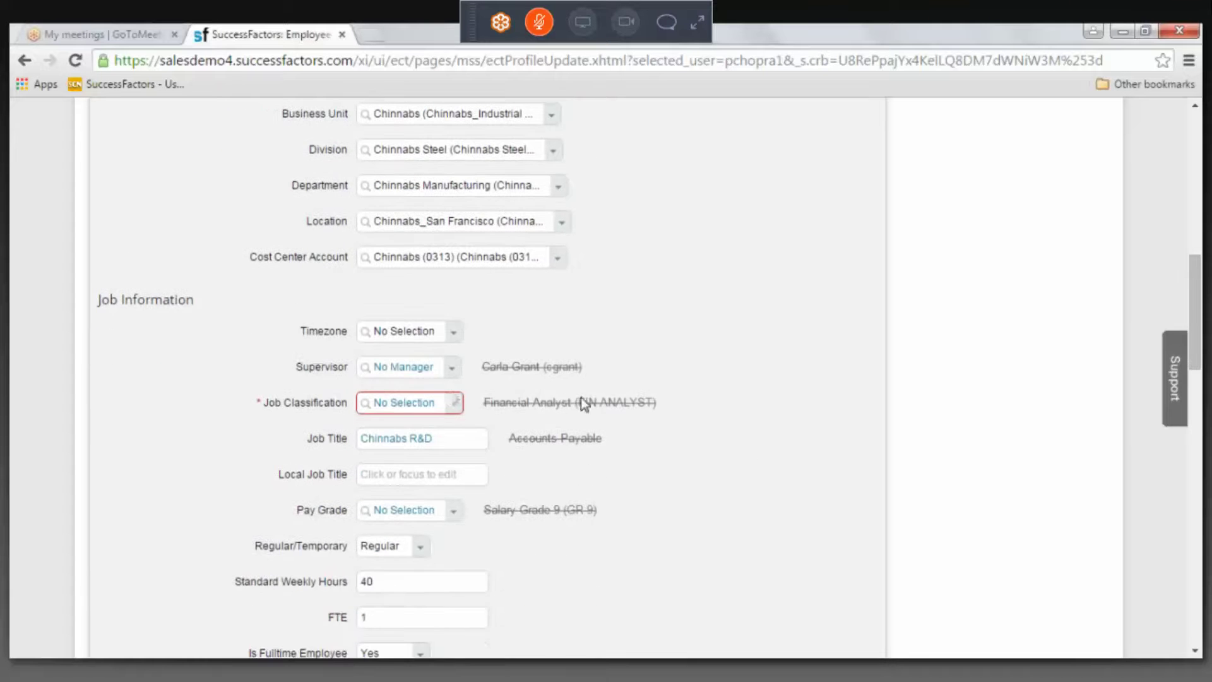
{"action": "left_click", "coordinate": [456, 408]}
{"action": "left_click", "coordinate": [1200, 638]}
{"action": "left_click", "coordinate": [1200, 643]}
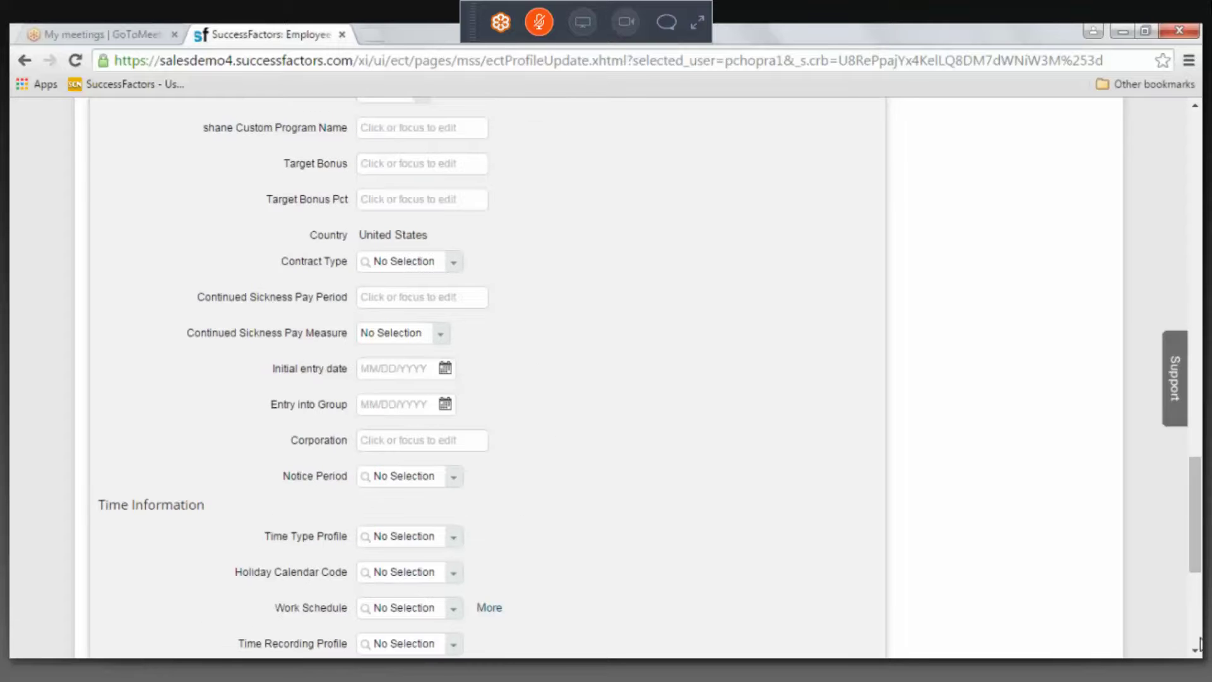
{"action": "left_click", "coordinate": [1200, 643]}
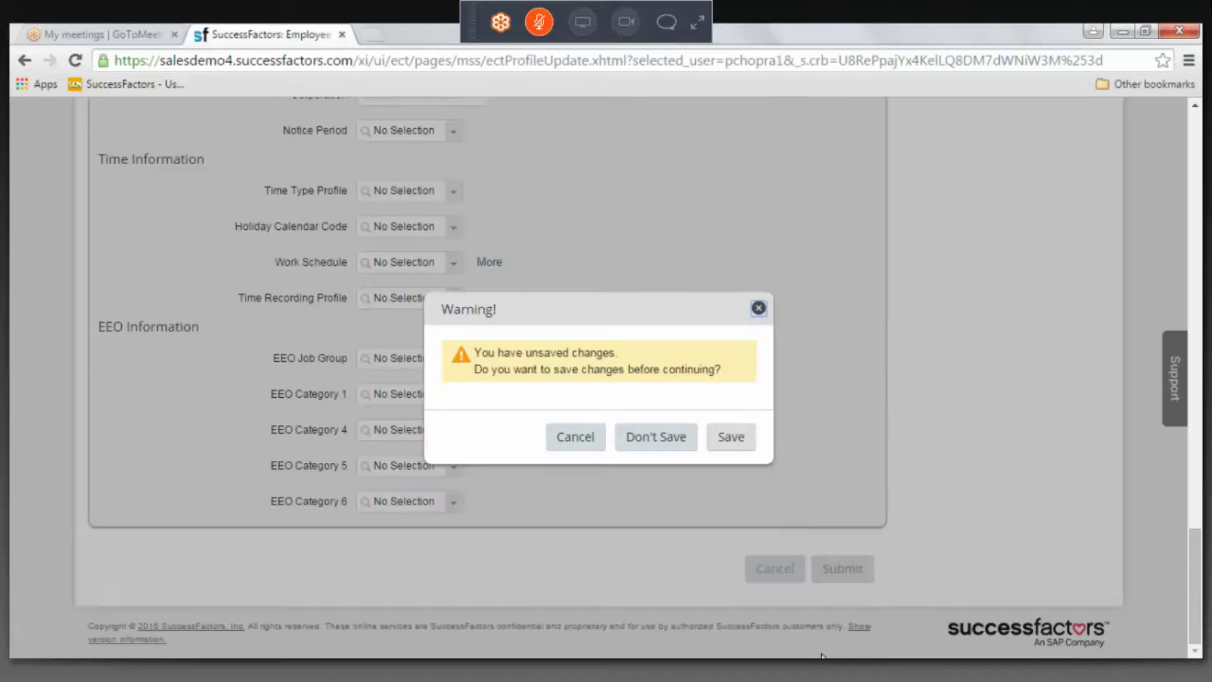
{"action": "left_click", "coordinate": [656, 436]}
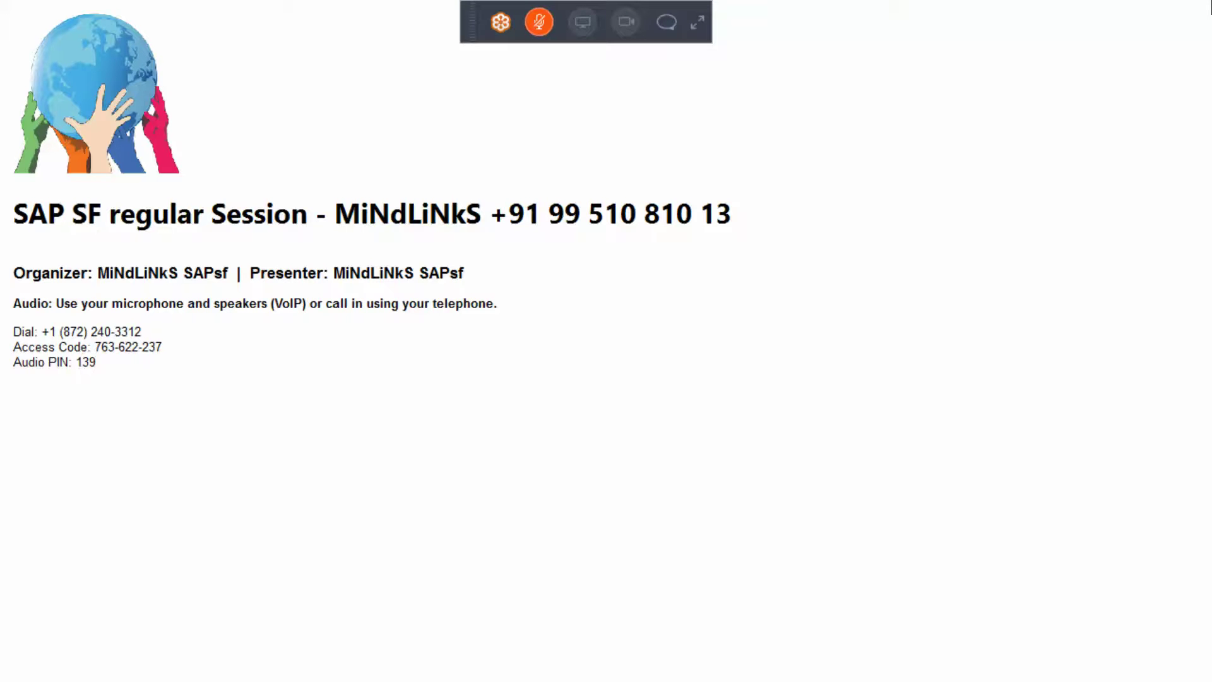
Step: Switch to the Word document and highlight the POS_XFR output and the jobInfo.position condition in rule-XYZ
{"action": "left_click_drag", "start_coordinate": [663, 248], "coordinate": [546, 249]}
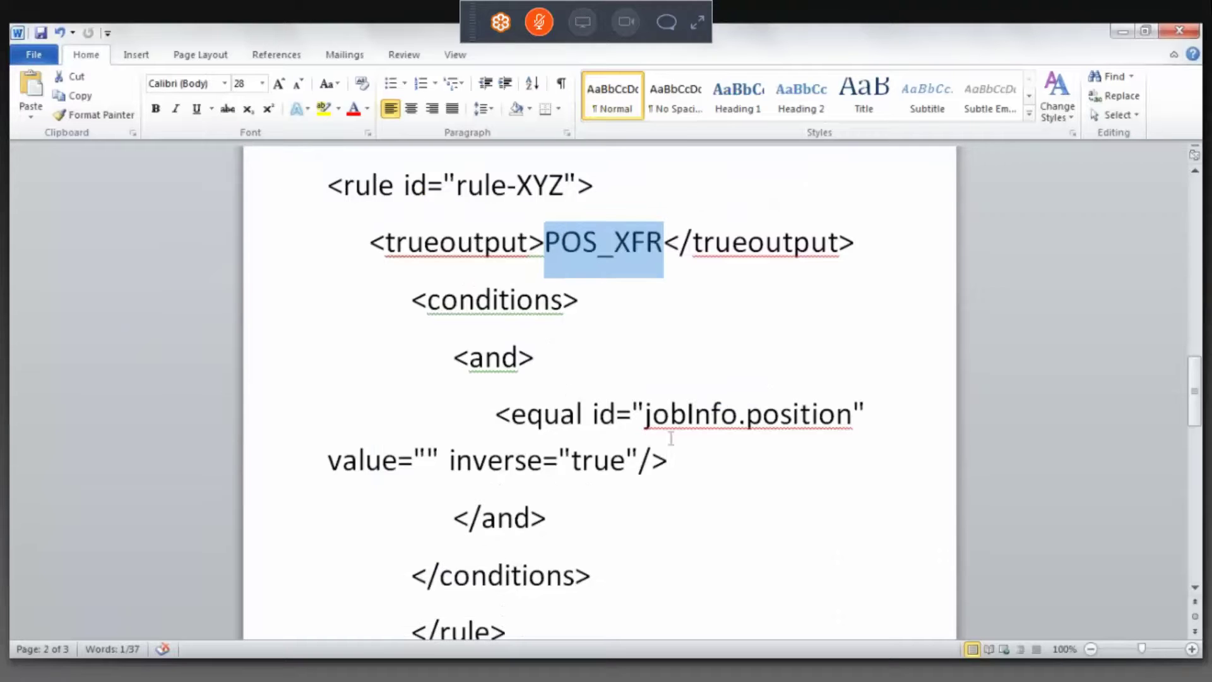
{"action": "left_click_drag", "start_coordinate": [646, 416], "coordinate": [416, 483]}
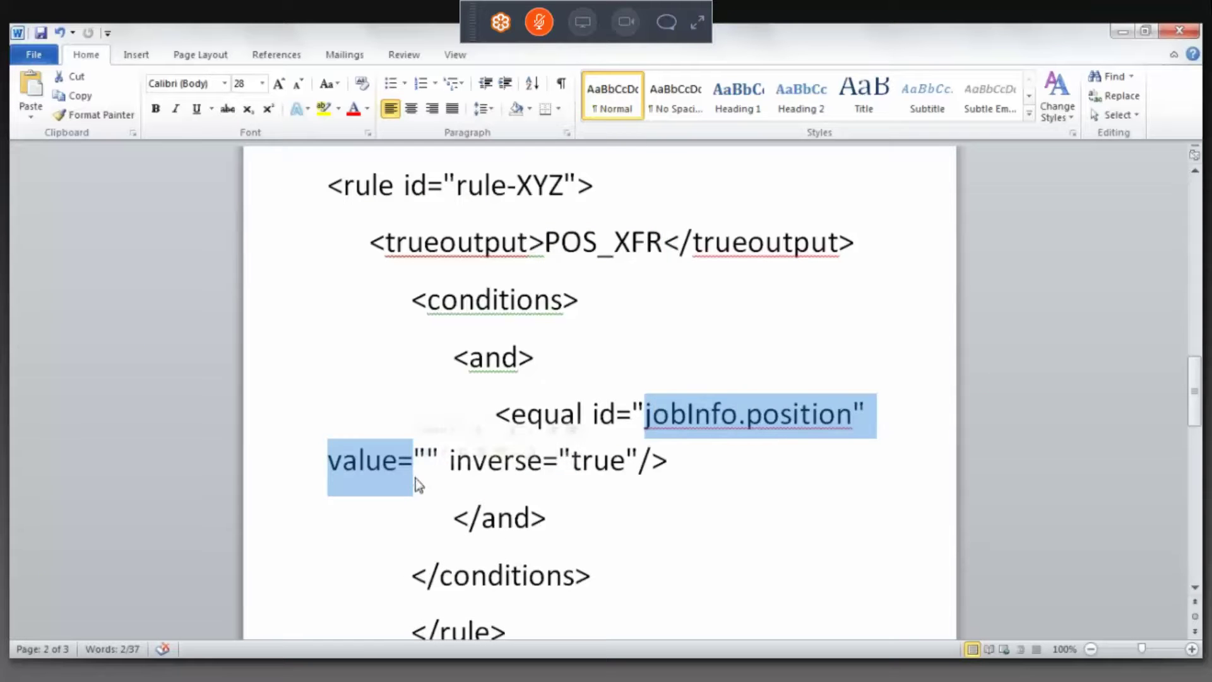
{"action": "left_click", "coordinate": [712, 416]}
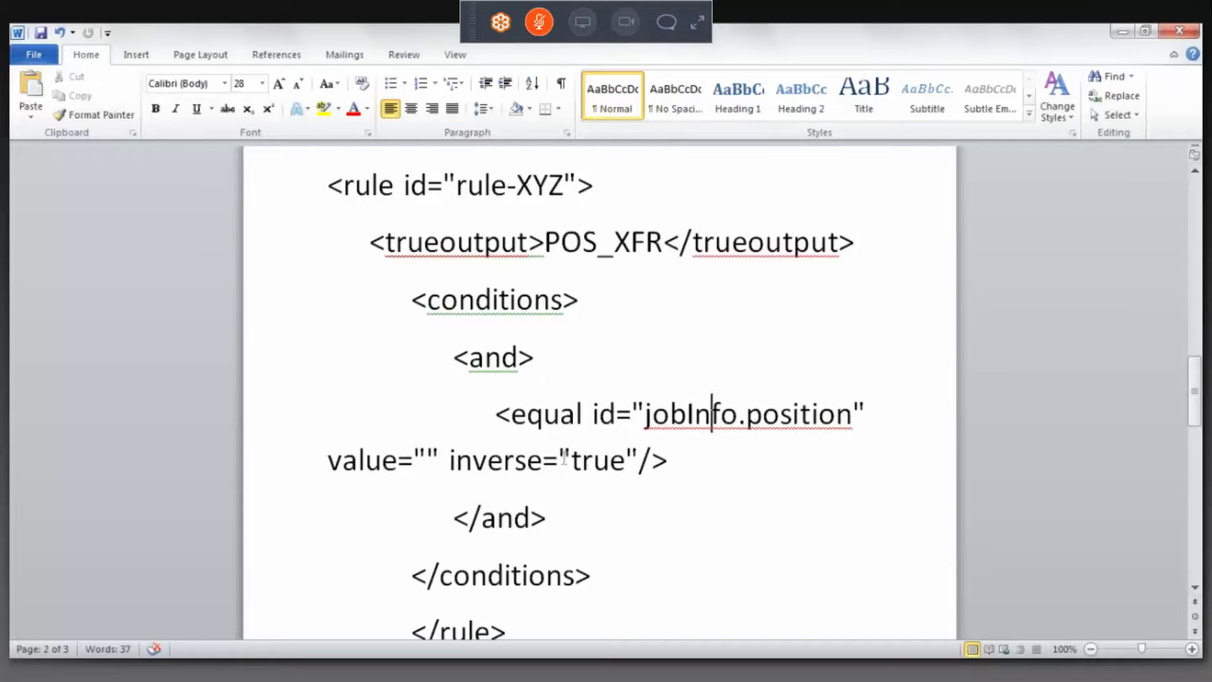
Step: Below the closing rule tag, write a rule outline with the lines RULE, <CONDITIONS> and <OR/AND>
{"action": "left_click", "coordinate": [604, 627]}
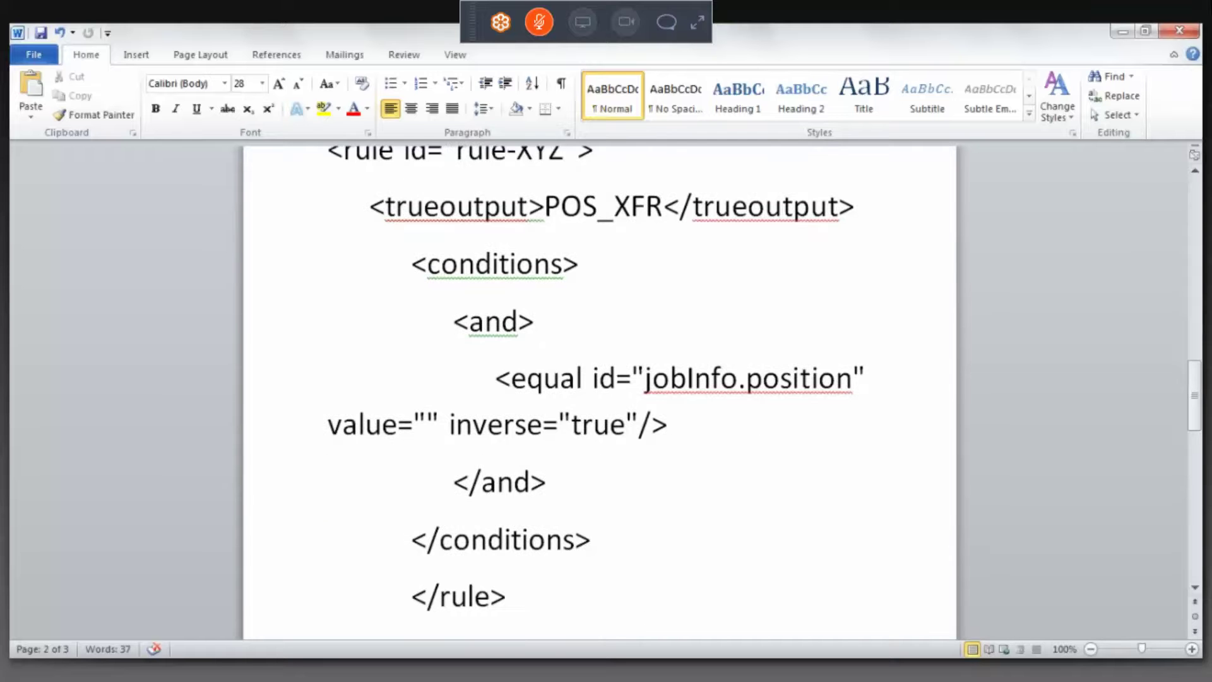
{"action": "key", "text": "Return"}
{"action": "key", "text": "Return"}
{"action": "type", "text": "("}
{"action": "key", "text": "BackSpace"}
{"action": "type", "text": "RUKE"}
{"action": "key", "text": "BackSpace"}
{"action": "key", "text": "BackSpace"}
{"action": "type", "text": "LE"}
{"action": "key", "text": "Return"}
{"action": "type", "text": "<CONDITIONS>"}
{"action": "key", "text": "Return"}
{"action": "type", "text": "<OR/"}
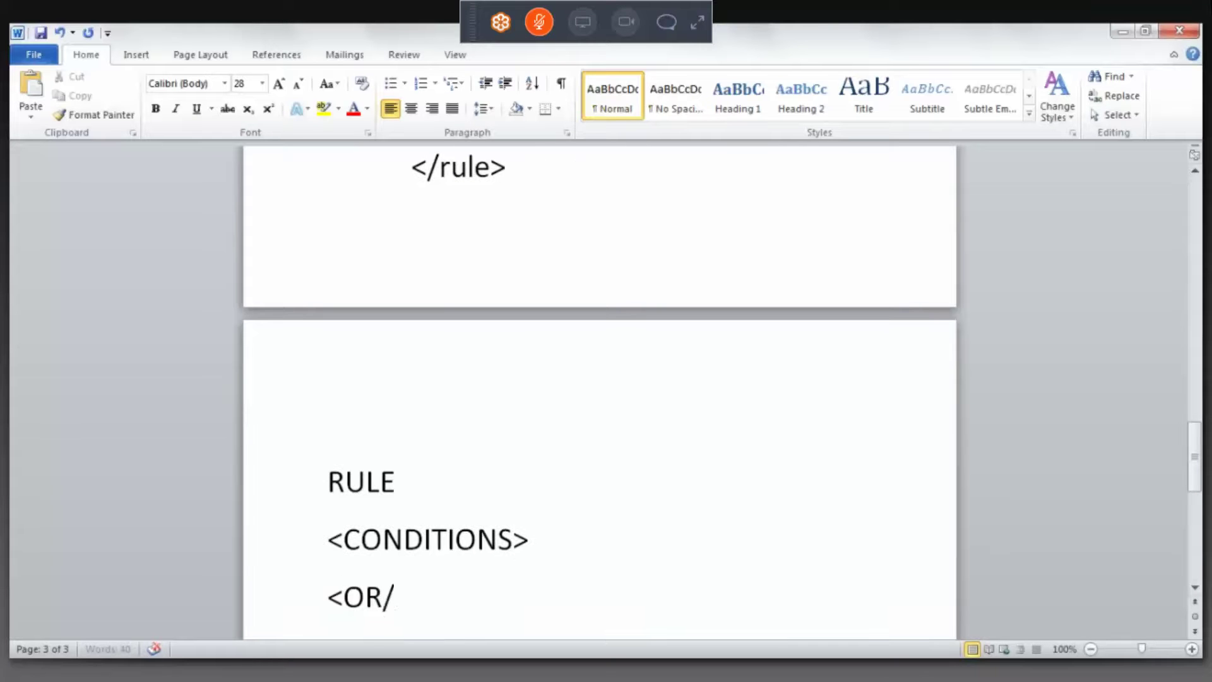
{"action": "type", "text": "AND?"}
{"action": "key", "text": "BackSpace"}
{"action": "type", "text": ">"}
{"action": "key", "text": "Return"}
Step: Add the line <EVENT-REASON="POS_XFR" to the rule outline under <OR/AND>
{"action": "type", "text": "<EVENT-REASO"}
{"action": "type", "text": "N="}
{"action": "type", "text": "\"POS"}
{"action": "type", "text": "_XFR"}
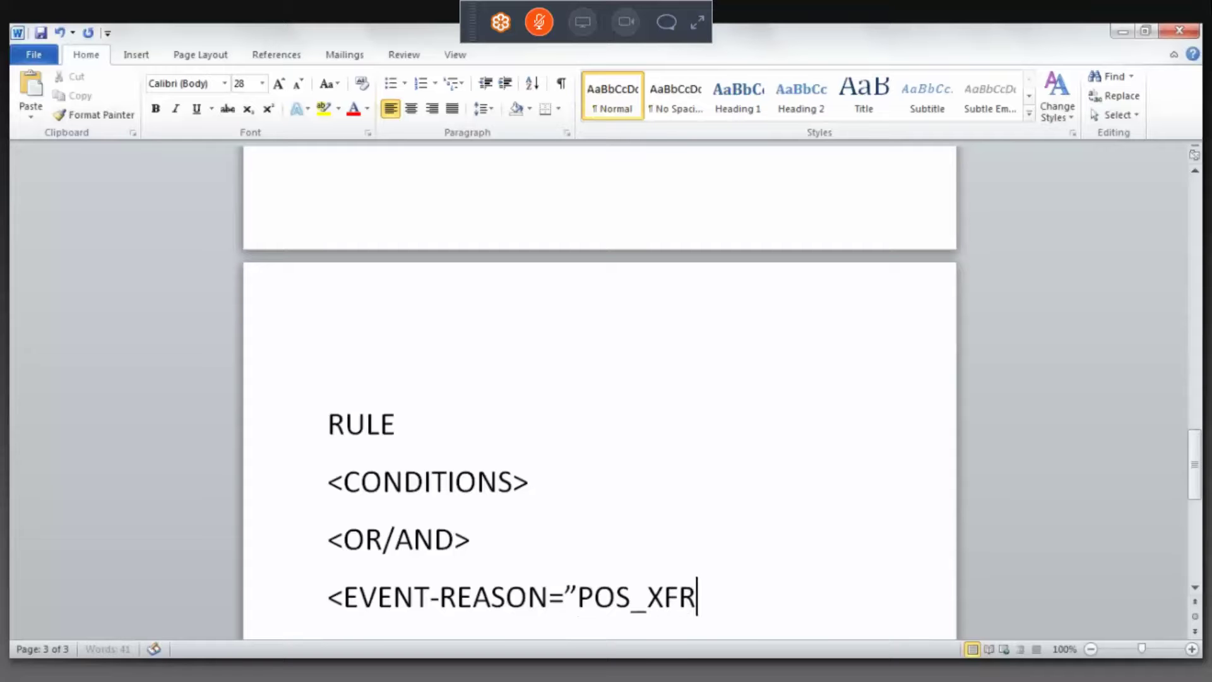
{"action": "type", "text": "\""}
{"action": "left_click", "coordinate": [663, 584]}
Step: Go back to rule-XYZ and examine its POS_XFR true output and the jobInfo.position condition
{"action": "scroll", "coordinate": [578, 189], "scroll_direction": "up", "scroll_amount": 2}
{"action": "left_click", "coordinate": [578, 190]}
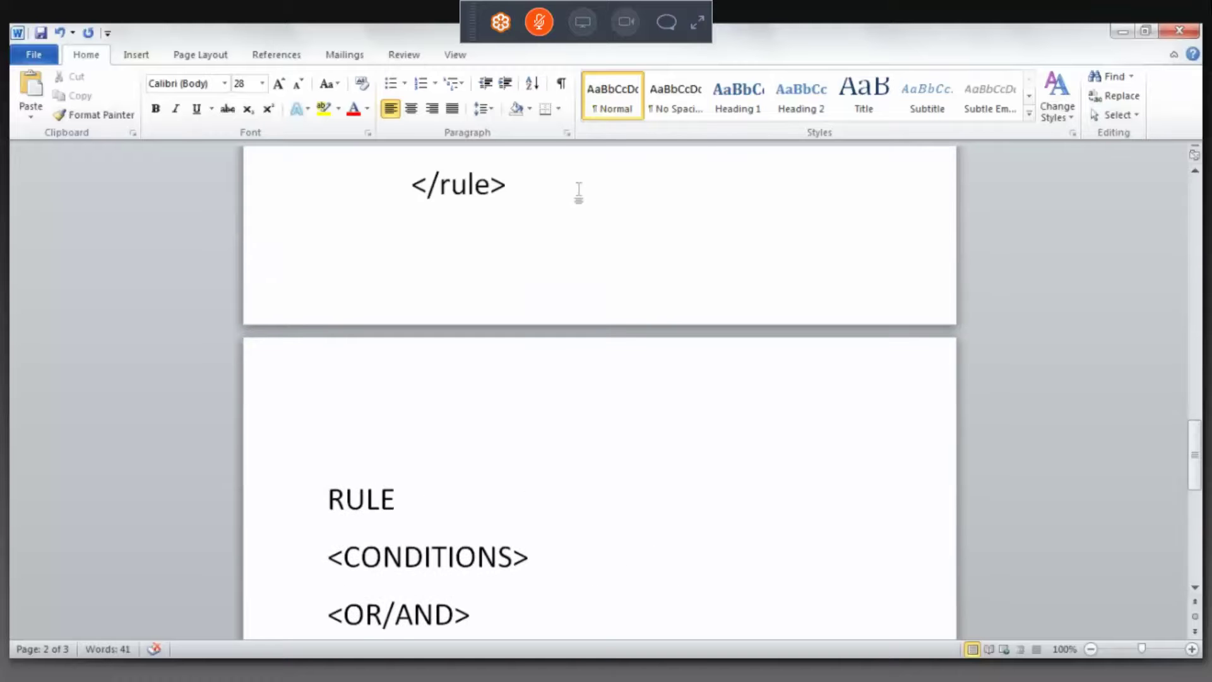
{"action": "key", "text": "Up"}
{"action": "key", "text": "Up"}
{"action": "key", "text": "Up"}
{"action": "key", "text": "Up"}
{"action": "key", "text": "Up"}
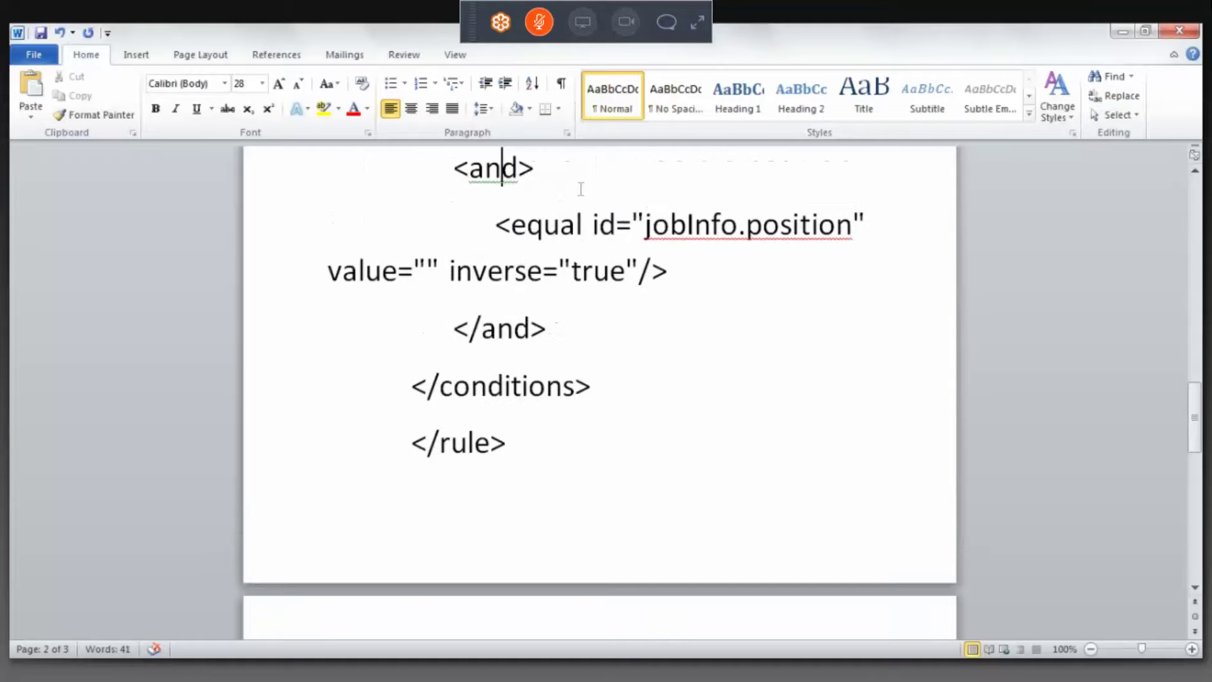
{"action": "key", "text": "Up"}
{"action": "key", "text": "Up"}
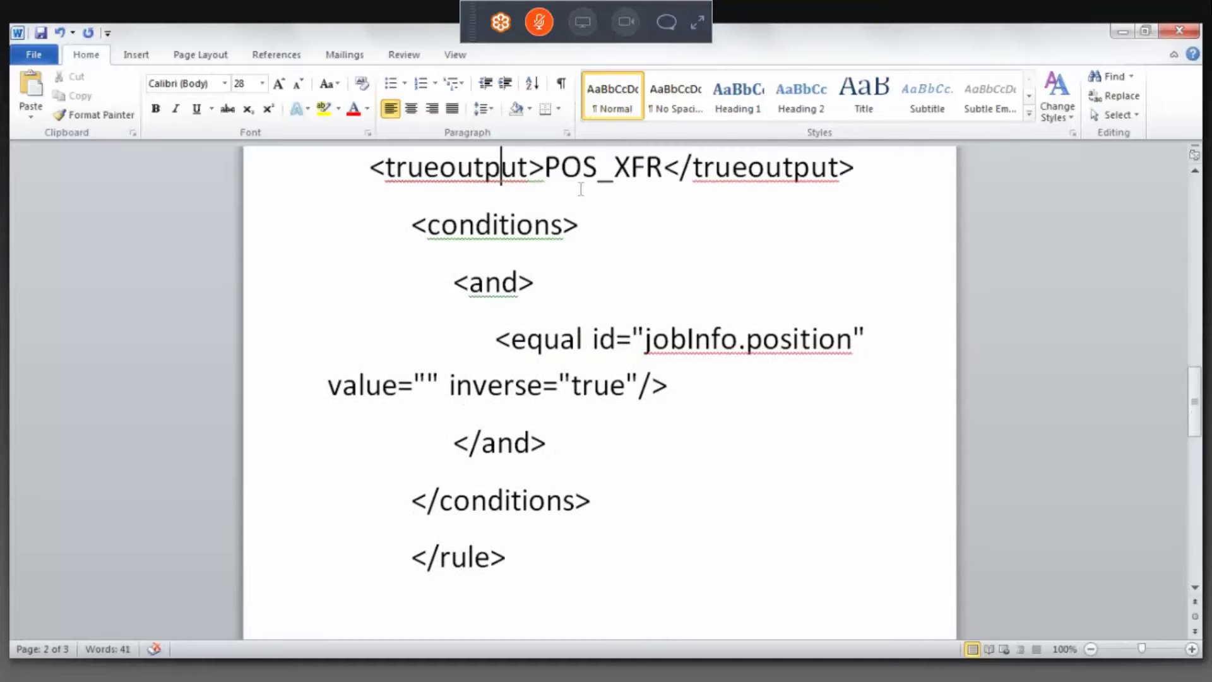
{"action": "scroll", "coordinate": [581, 190], "scroll_direction": "up", "scroll_amount": 1}
{"action": "left_click", "coordinate": [600, 210]}
{"action": "left_click", "coordinate": [732, 368]}
{"action": "left_click", "coordinate": [728, 397]}
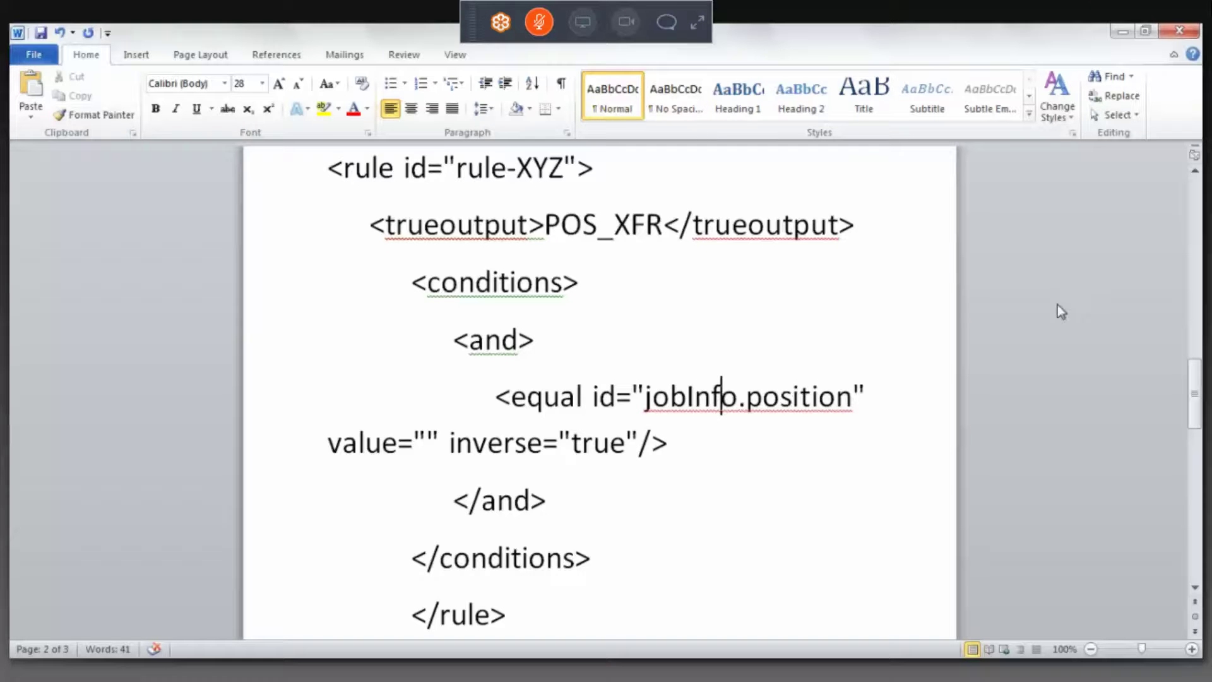
{"action": "key", "text": "alt+Tab"}
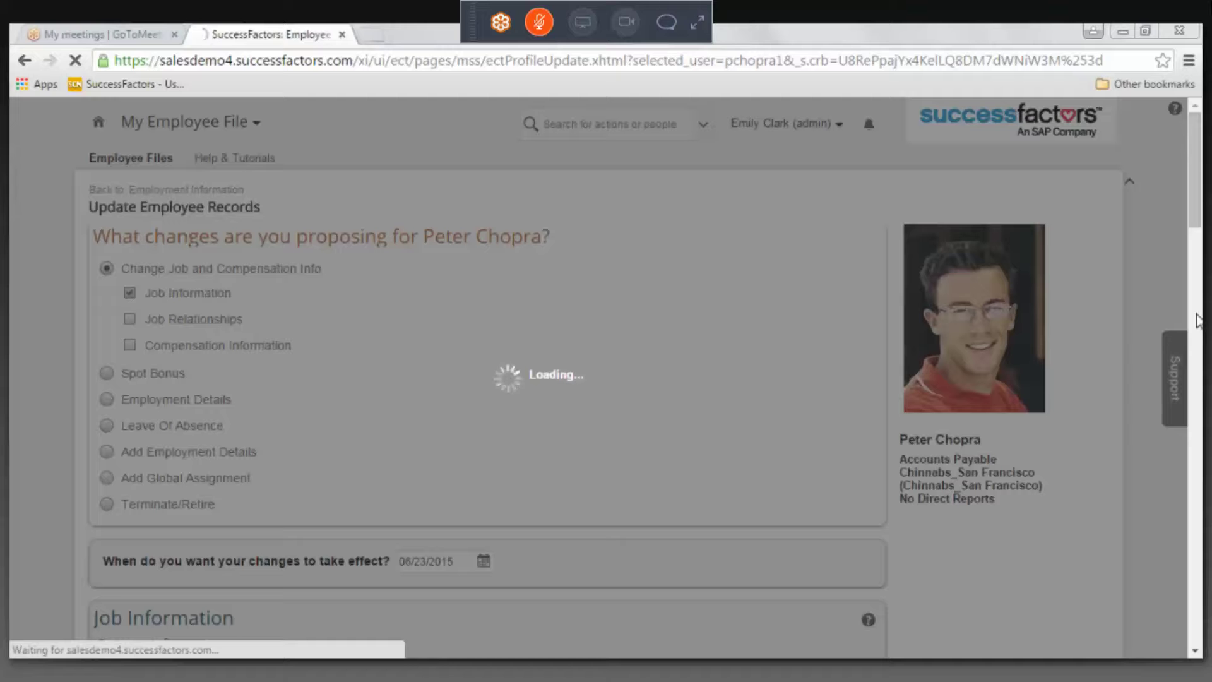
{"action": "left_click", "coordinate": [130, 67]}
{"action": "type", "text": "SA"}
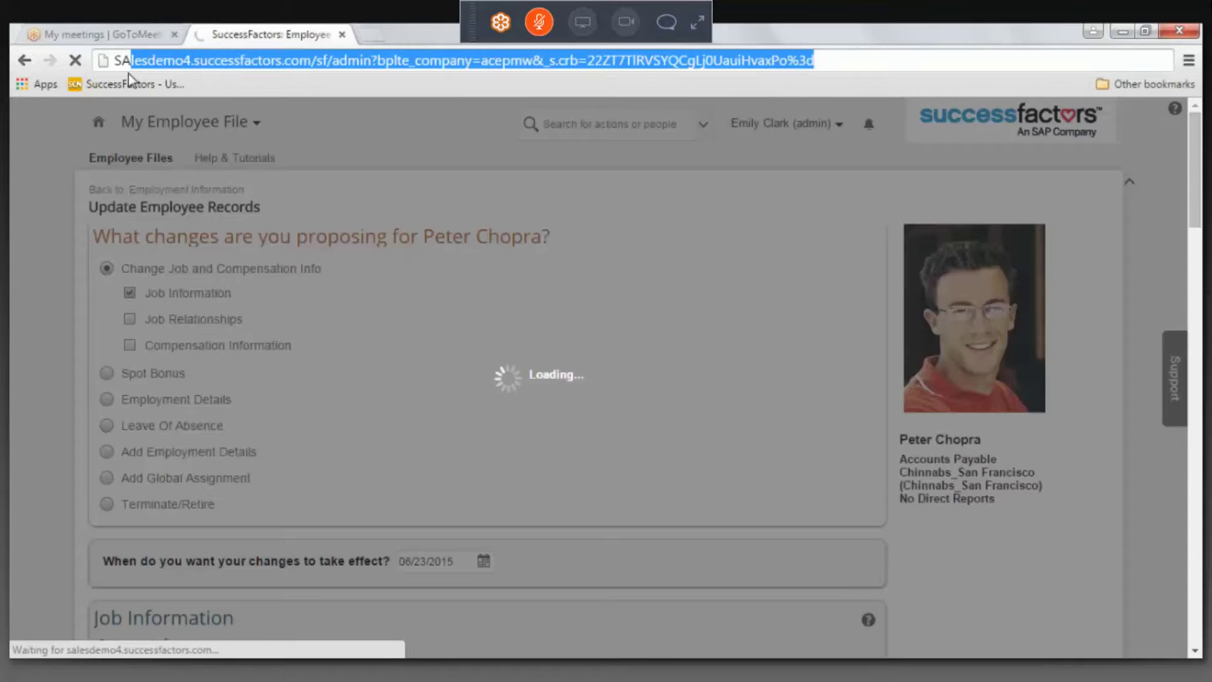
{"action": "type", "text": "LES"}
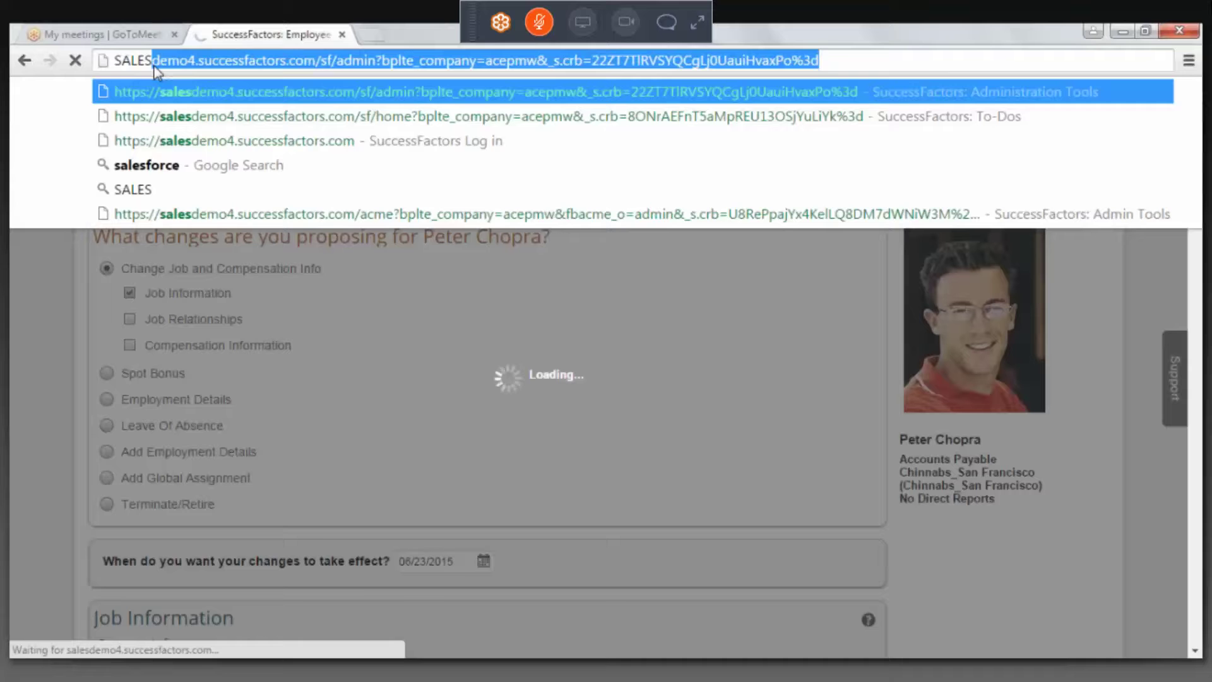
{"action": "key", "text": "Escape"}
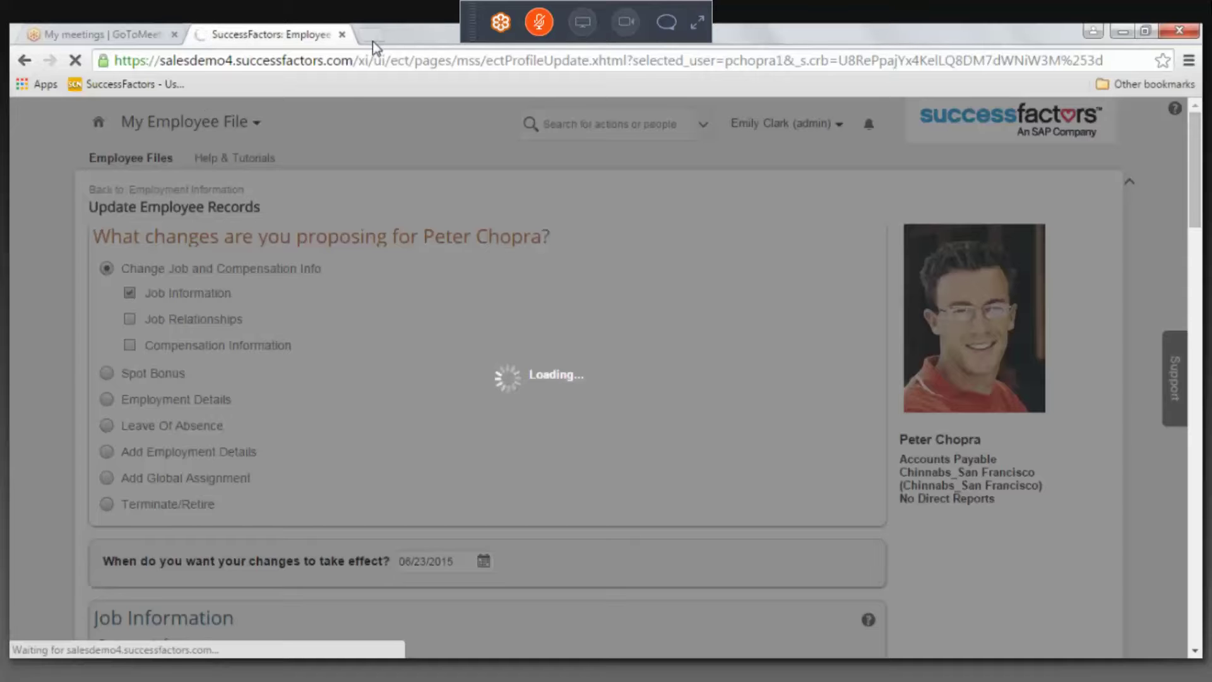
{"action": "key", "text": "ctrl+l"}
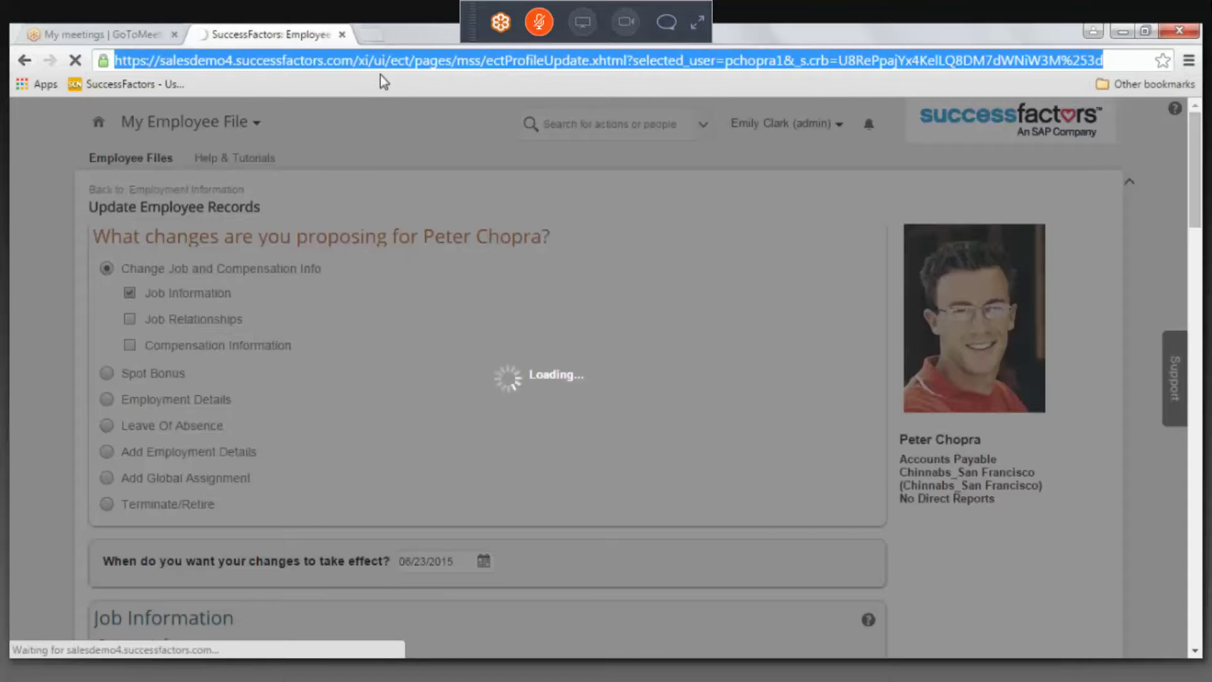
{"action": "type", "text": "SA;"}
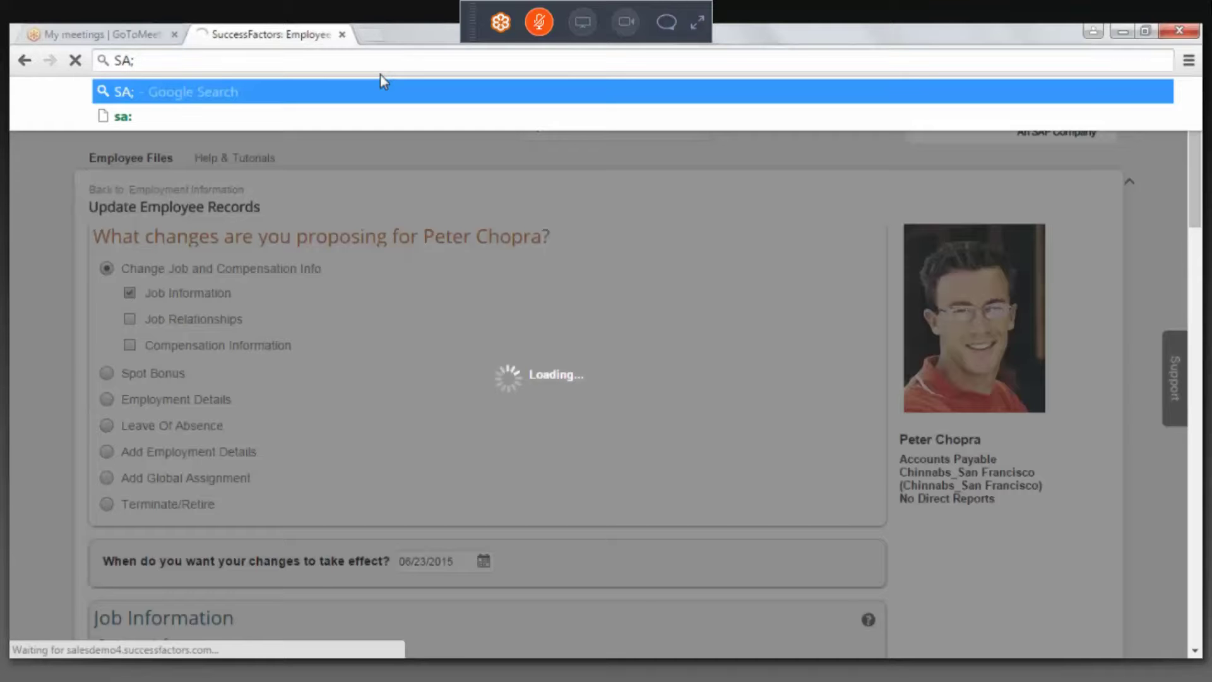
{"action": "key", "text": "BackSpace"}
{"action": "key", "text": "BackSpace"}
{"action": "key", "text": "BackSpace"}
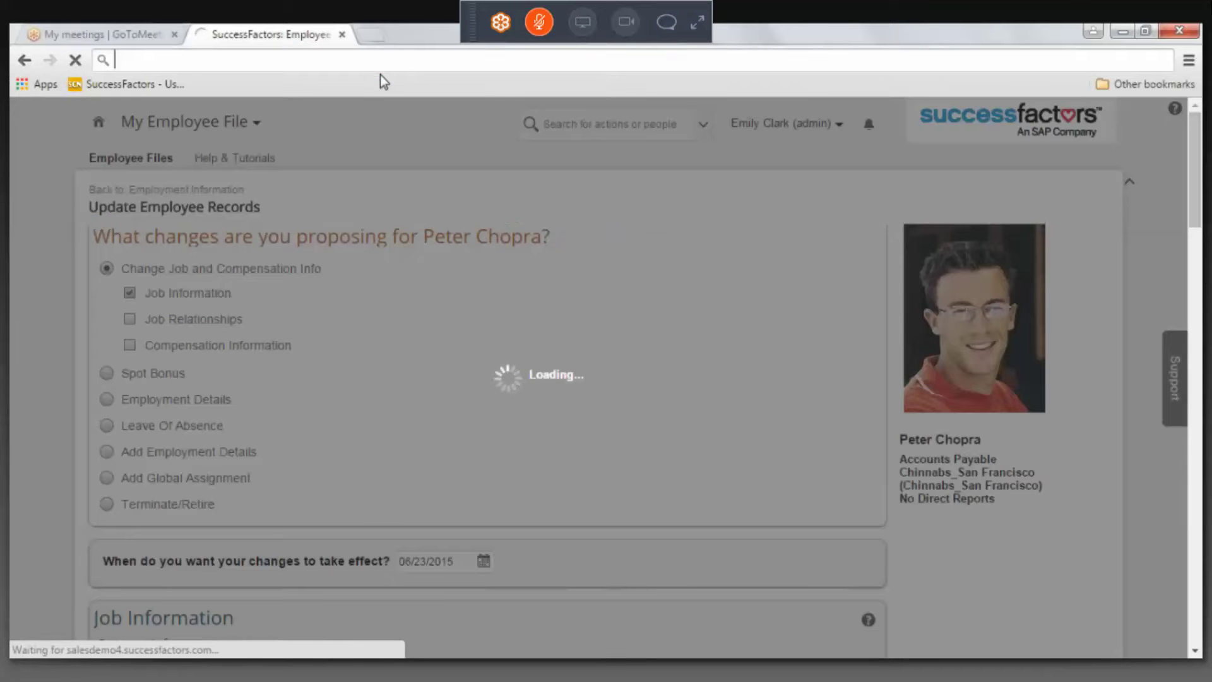
{"action": "key", "text": "Escape"}
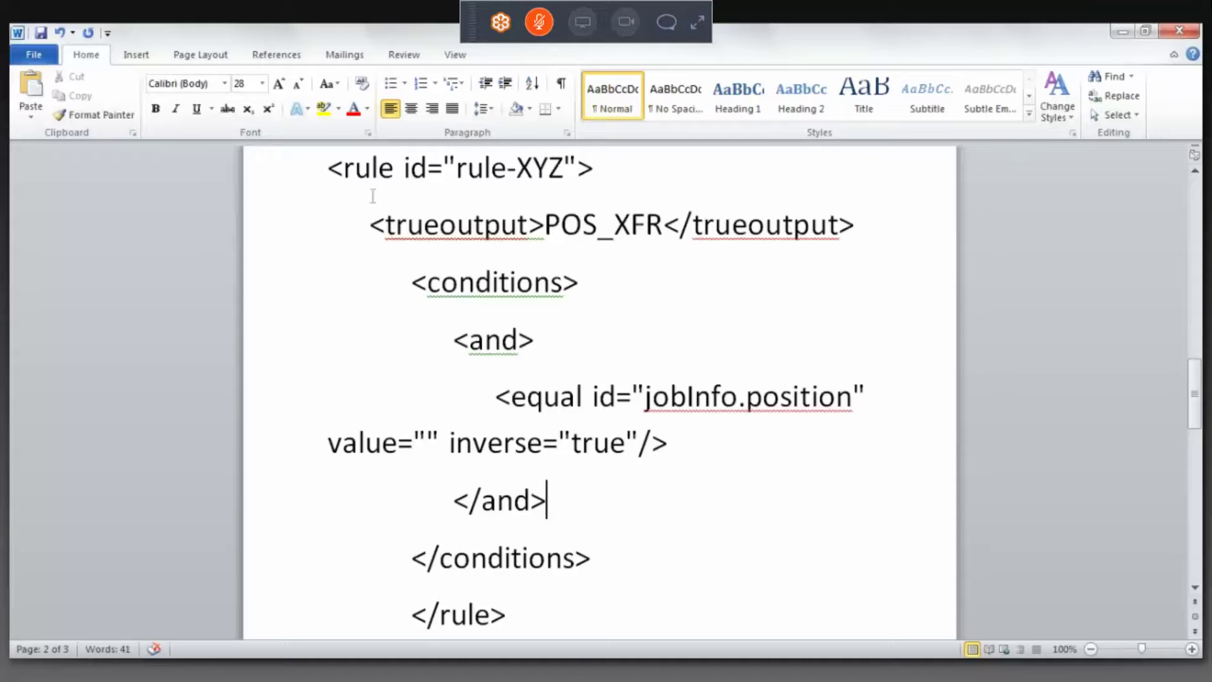
Step: Highlight the opening tag <rule id="rule-XYZ"> in the Word document to point out the rule's ID
{"action": "left_click", "coordinate": [333, 177]}
{"action": "left_click_drag", "start_coordinate": [428, 191], "coordinate": [600, 176]}
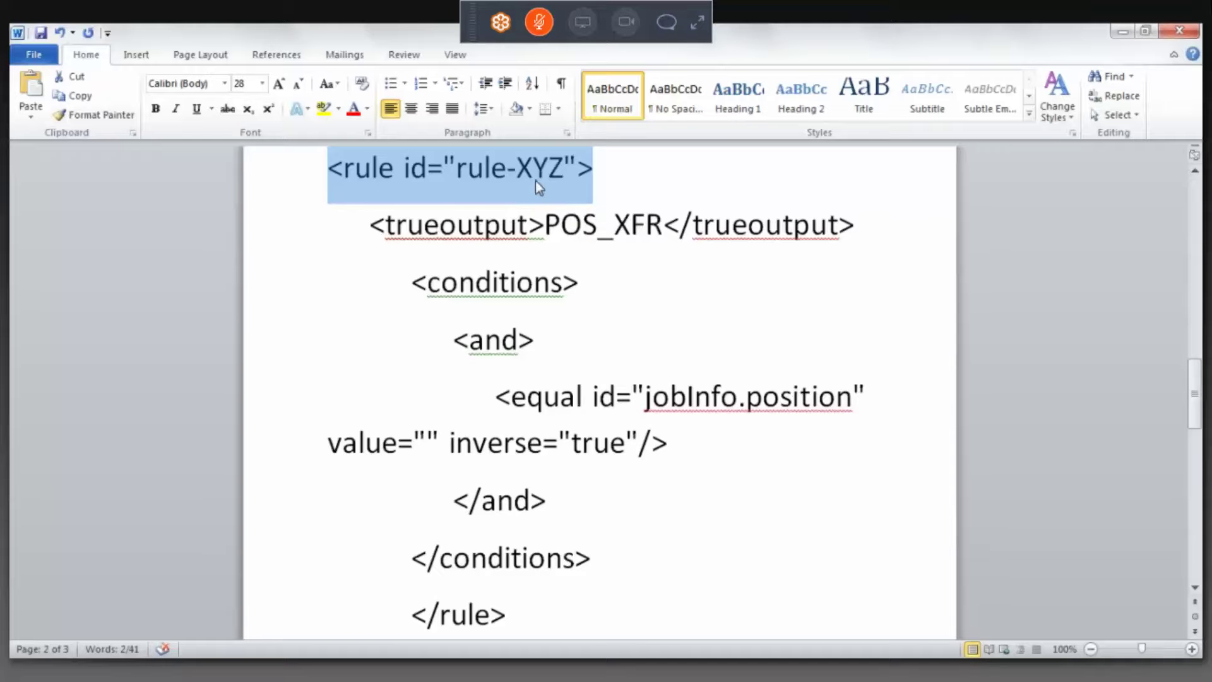
{"action": "left_click", "coordinate": [442, 169]}
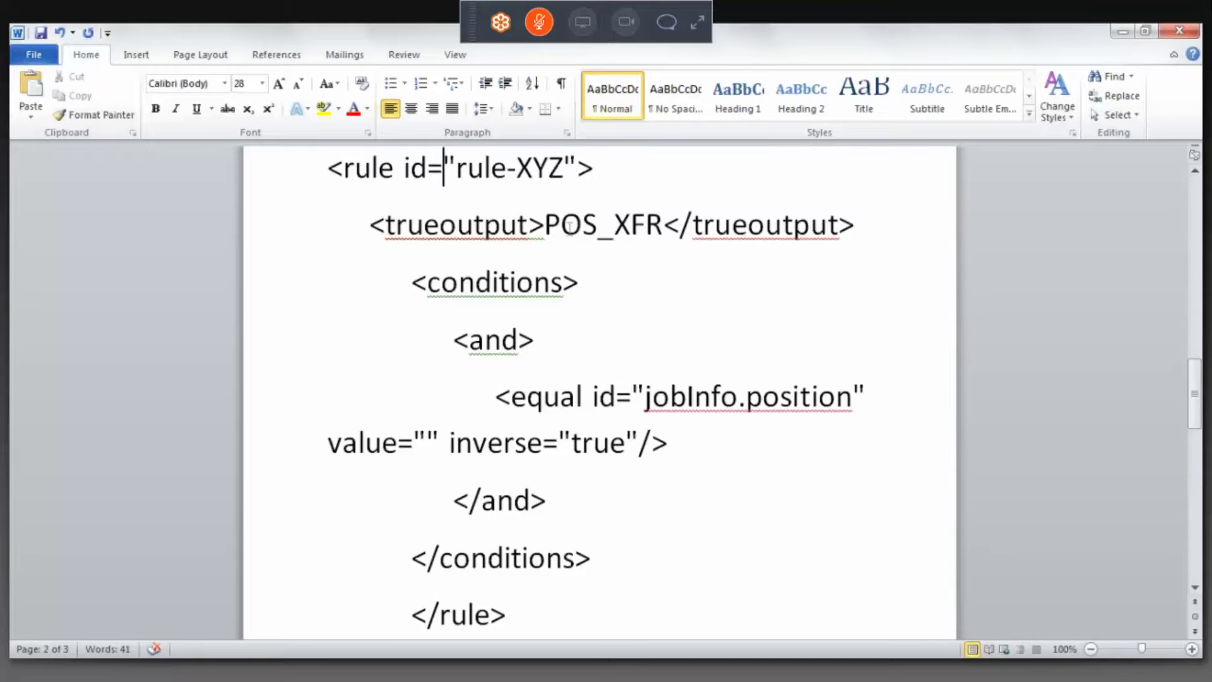
Step: Replace POS_XFR between the trueoutput tags of rule-XYZ with "Event Reason ID"
{"action": "left_click_drag", "start_coordinate": [545, 222], "coordinate": [655, 235]}
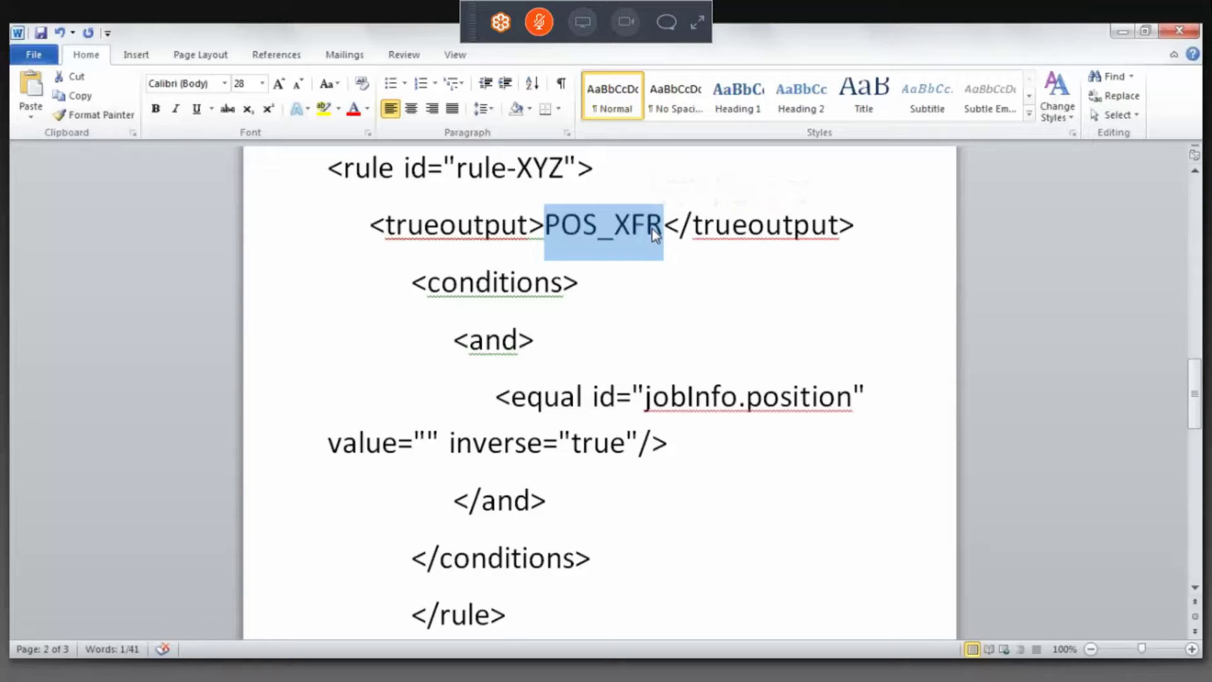
{"action": "type", "text": "Eve"}
{"action": "type", "text": "nt Reaso"}
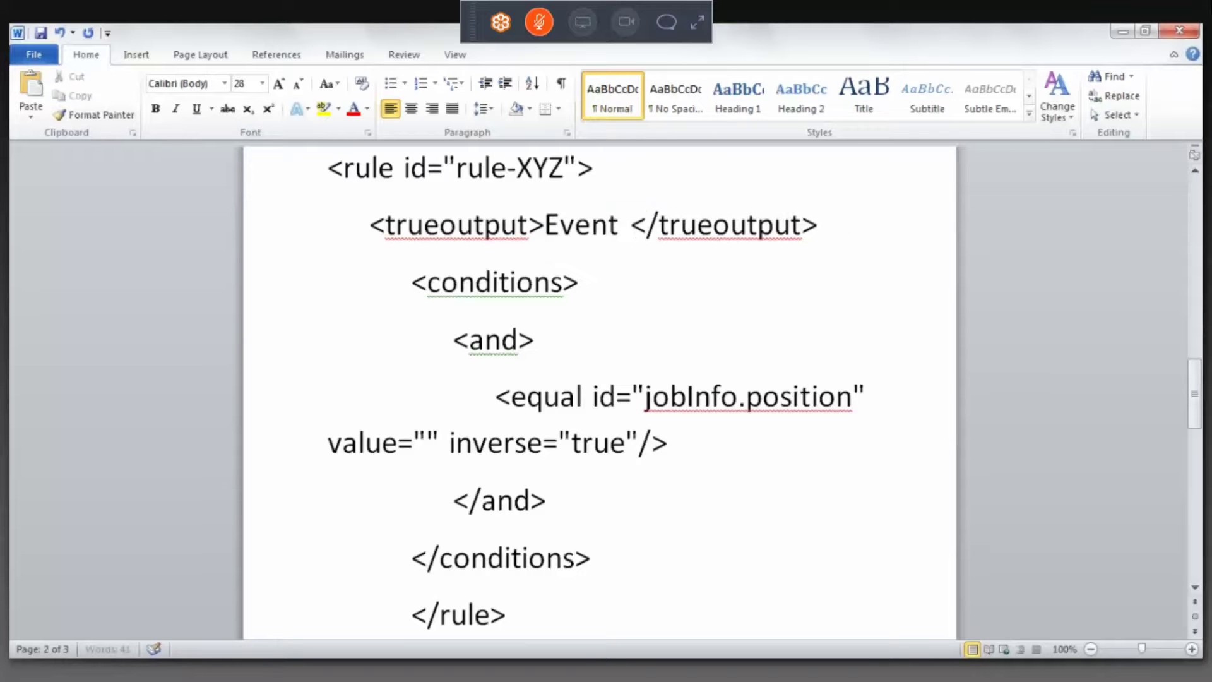
{"action": "type", "text": "n ID"}
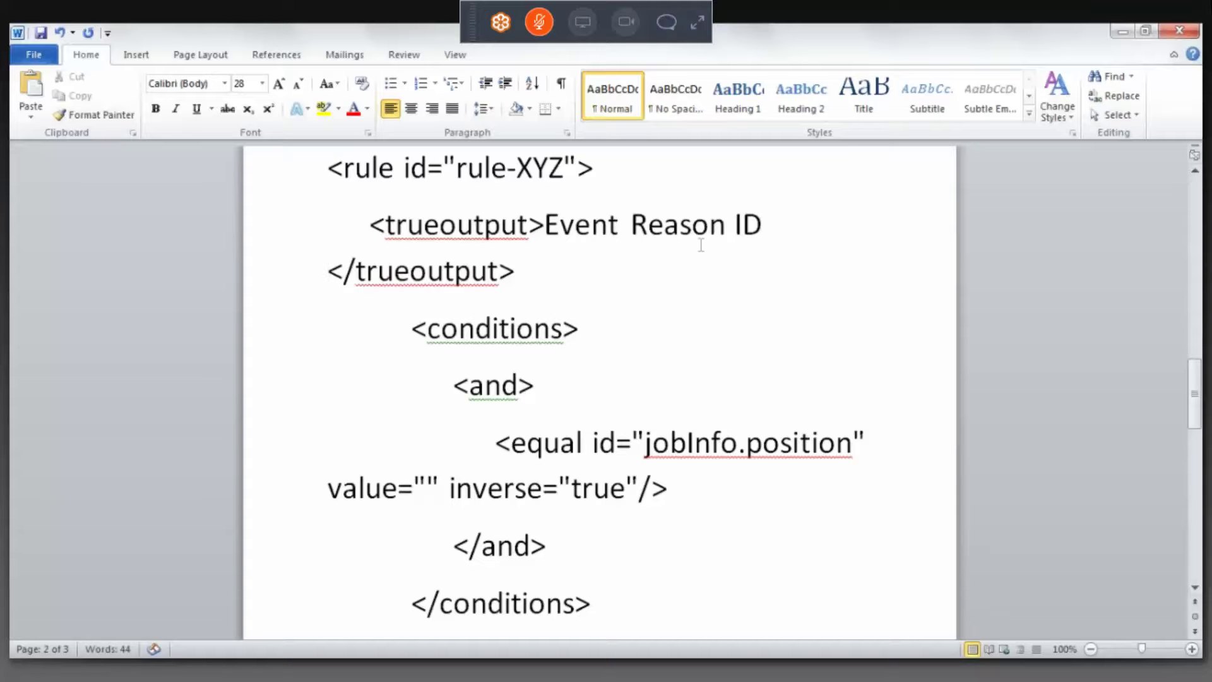
Step: Set the font size of the whole trueoutput line in rule-XYZ to 22
{"action": "left_click", "coordinate": [558, 266]}
{"action": "left_click_drag", "start_coordinate": [558, 265], "coordinate": [343, 208]}
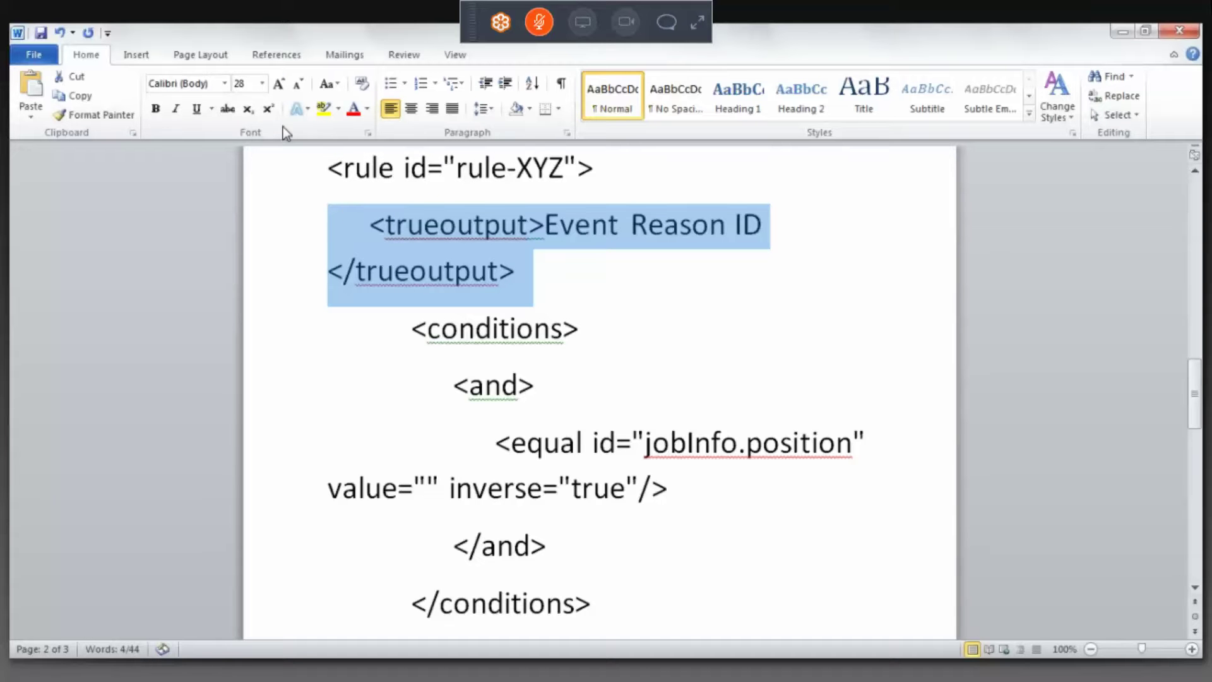
{"action": "left_click", "coordinate": [261, 83]}
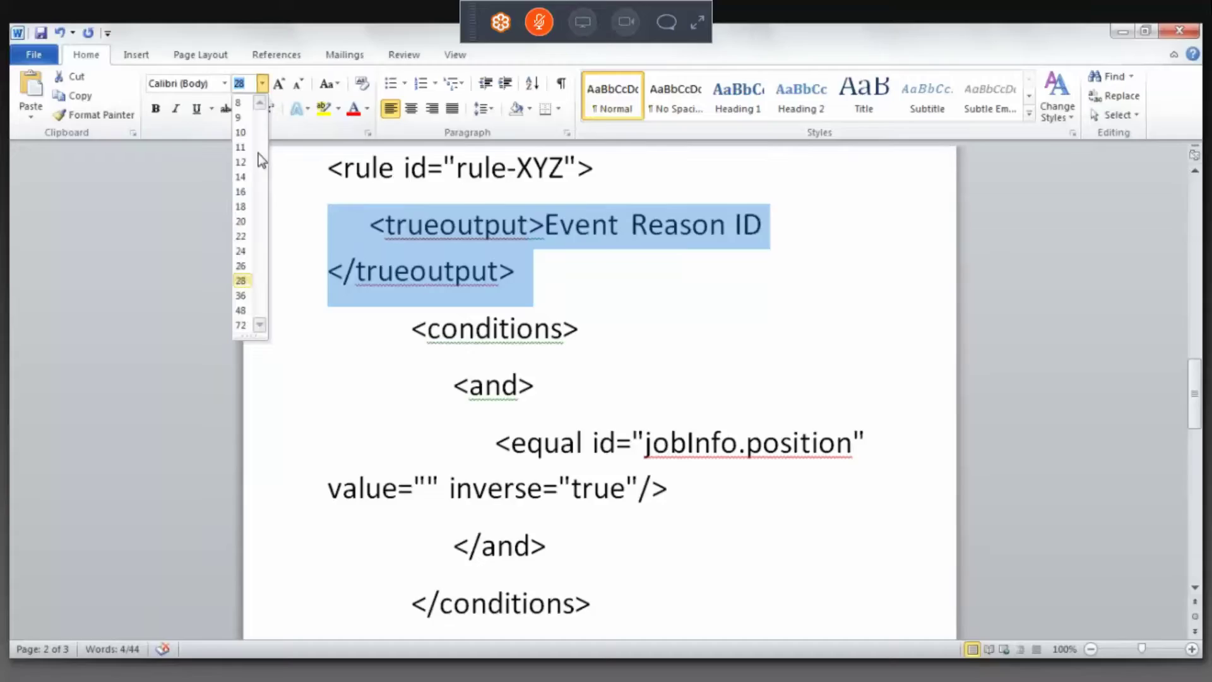
{"action": "left_click", "coordinate": [241, 236]}
Step: Set the font size of rule-XYZ from the opening conditions tag through the closing rule tag to 22, and change <and> to <and/OR>
{"action": "left_click_drag", "start_coordinate": [411, 273], "coordinate": [530, 492]}
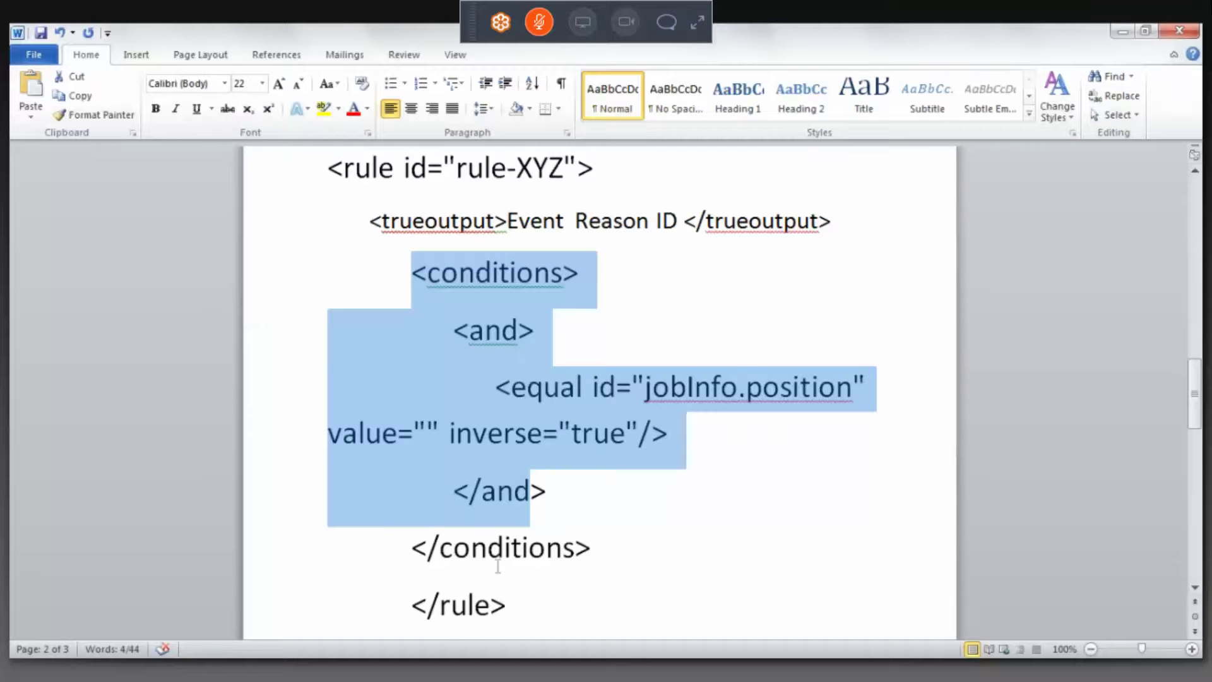
{"action": "key", "text": "shift+Down"}
{"action": "key", "text": "shift+Down"}
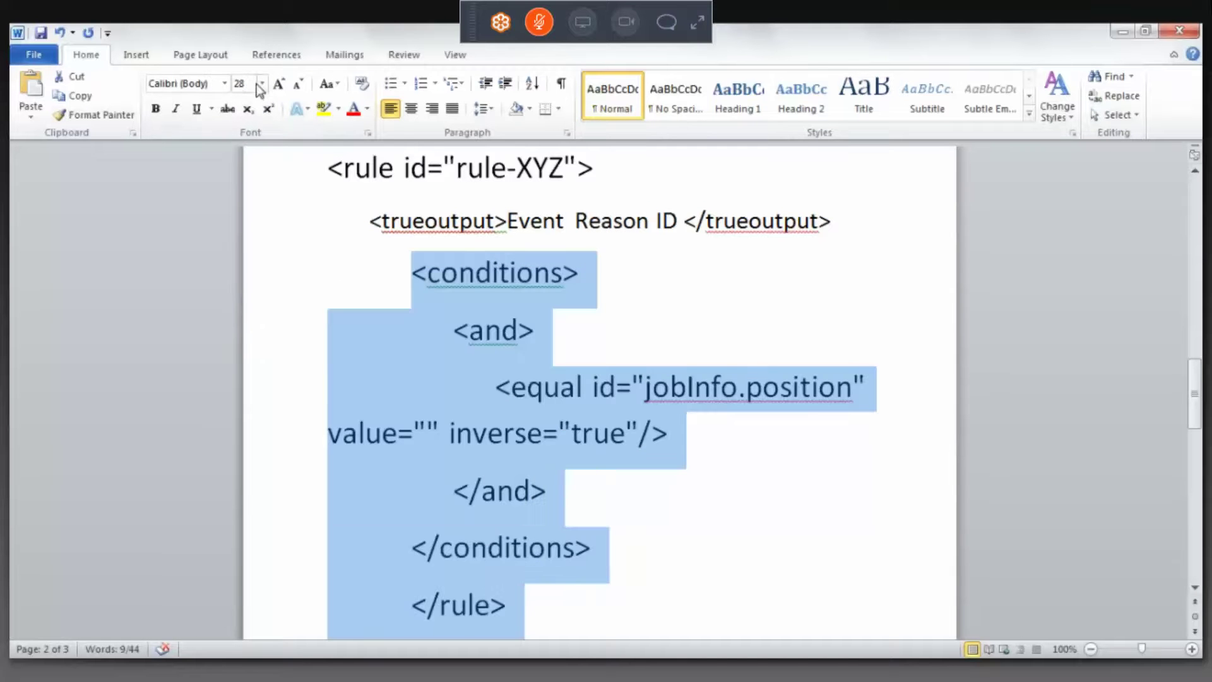
{"action": "left_click", "coordinate": [262, 83]}
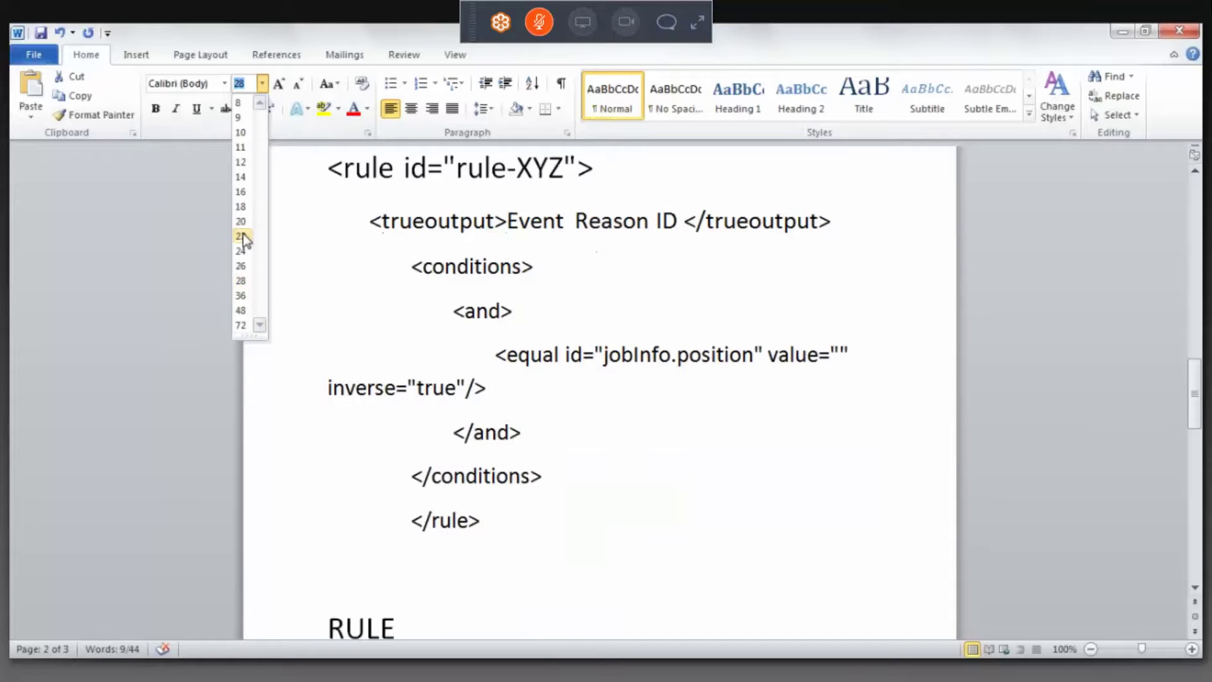
{"action": "left_click", "coordinate": [241, 236]}
{"action": "type", "text": "/OR"}
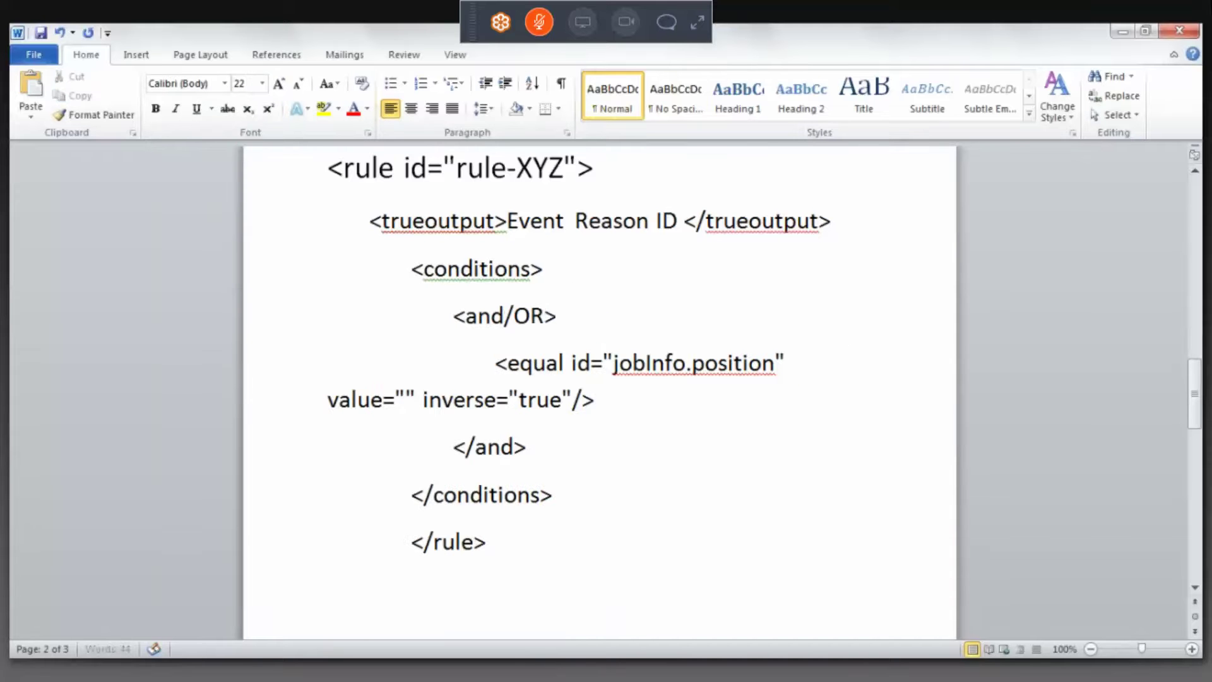
Step: Add a new line below the jobInfo.position condition containing <equal id="jobInfo.location"
{"action": "left_click_drag", "start_coordinate": [496, 363], "coordinate": [505, 365]}
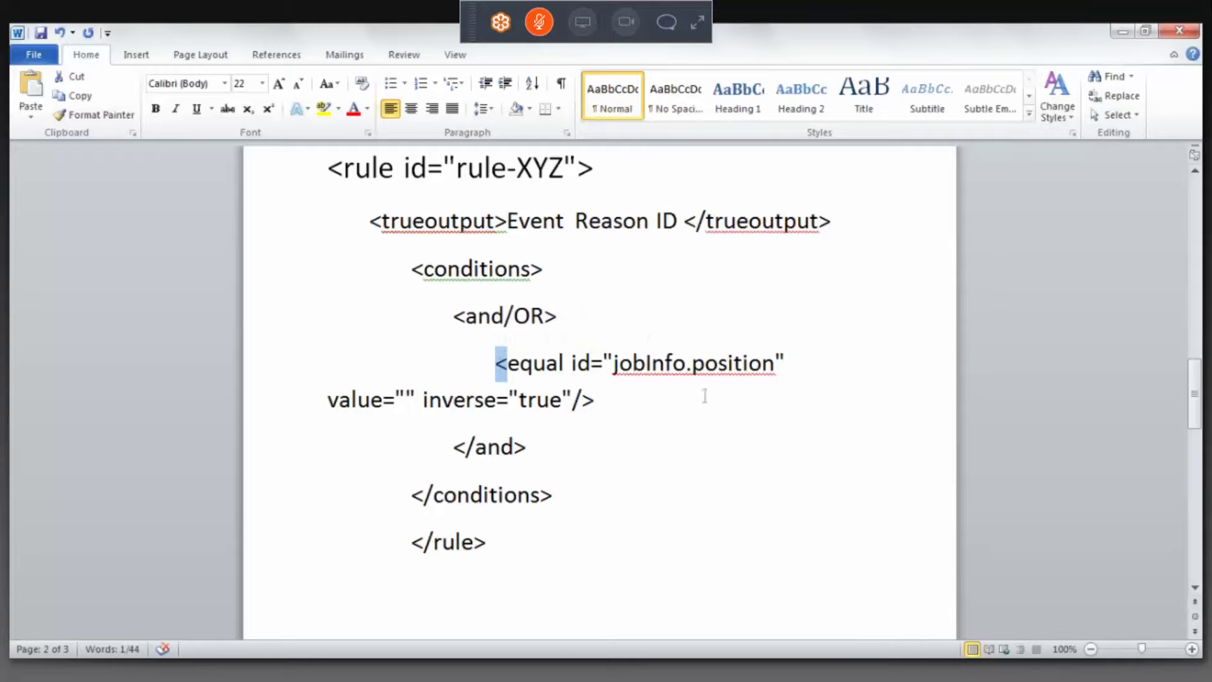
{"action": "left_click", "coordinate": [632, 399]}
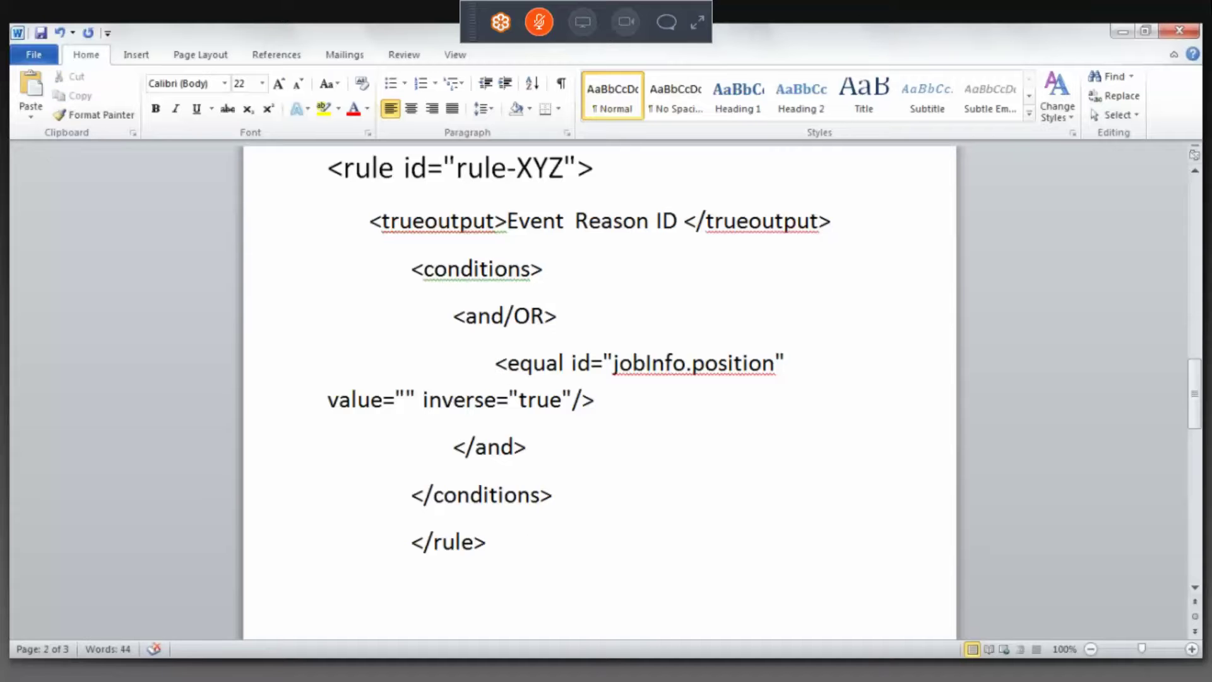
{"action": "key", "text": "Return"}
{"action": "type", "text": "<E"}
{"action": "key", "text": "BackSpace"}
{"action": "type", "text": "equa"}
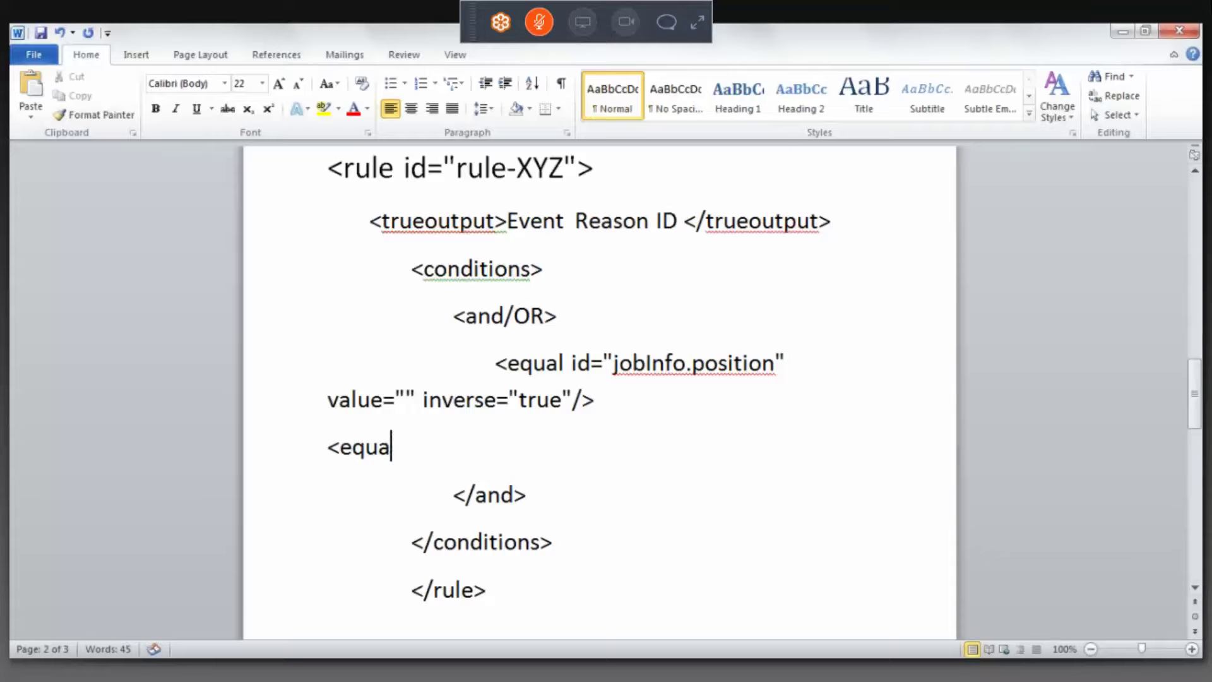
{"action": "type", "text": "l id="}
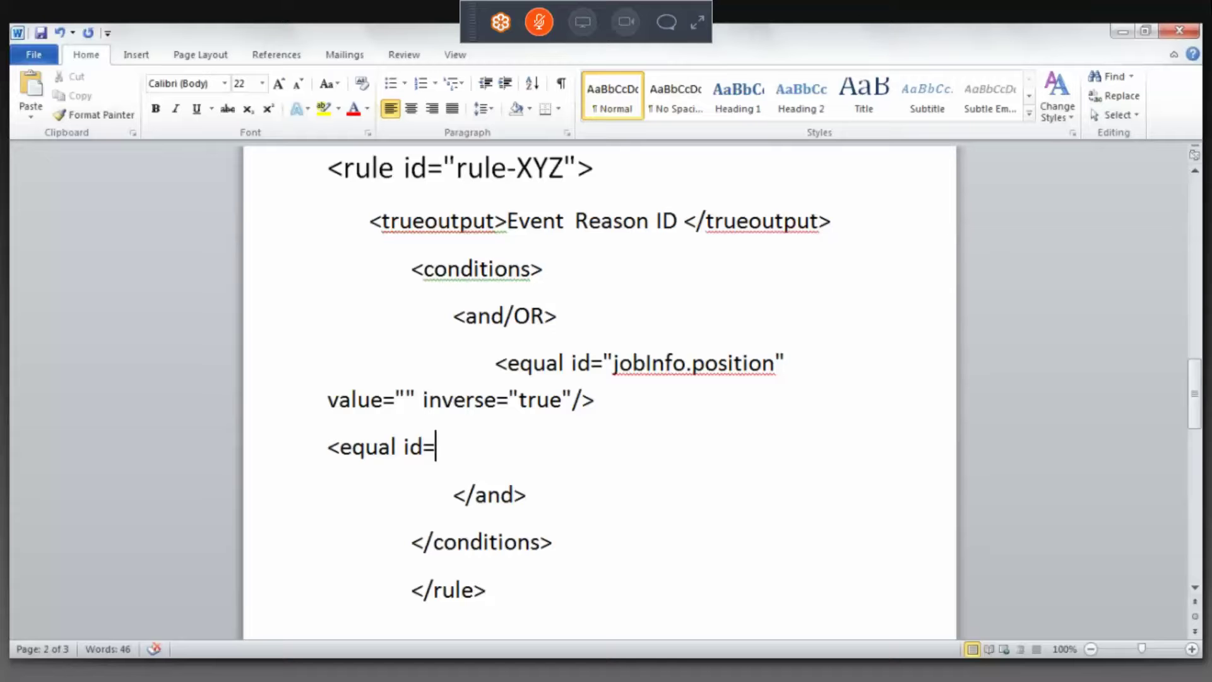
{"action": "type", "text": "\"jobinfgo"}
{"action": "key", "text": "BackSpace"}
{"action": "key", "text": "BackSpace"}
{"action": "key", "text": "BackSpace"}
{"action": "key", "text": "BackSpace"}
{"action": "key", "text": "BackSpace"}
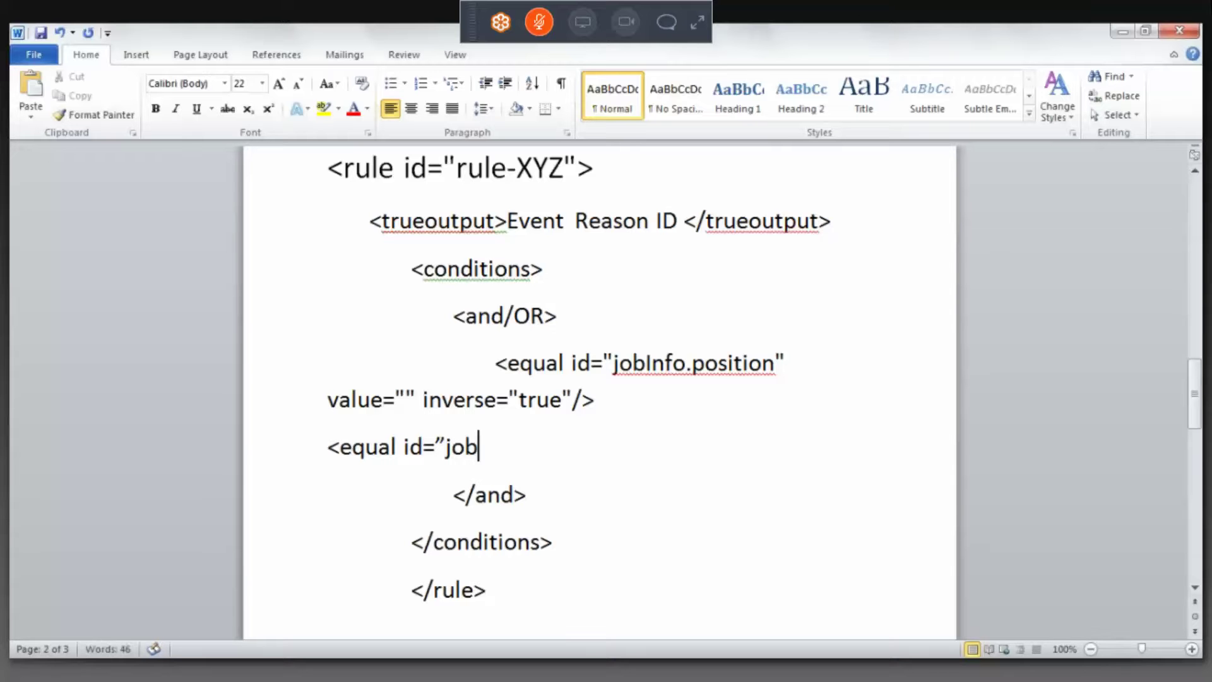
{"action": "type", "text": "Info.location"}
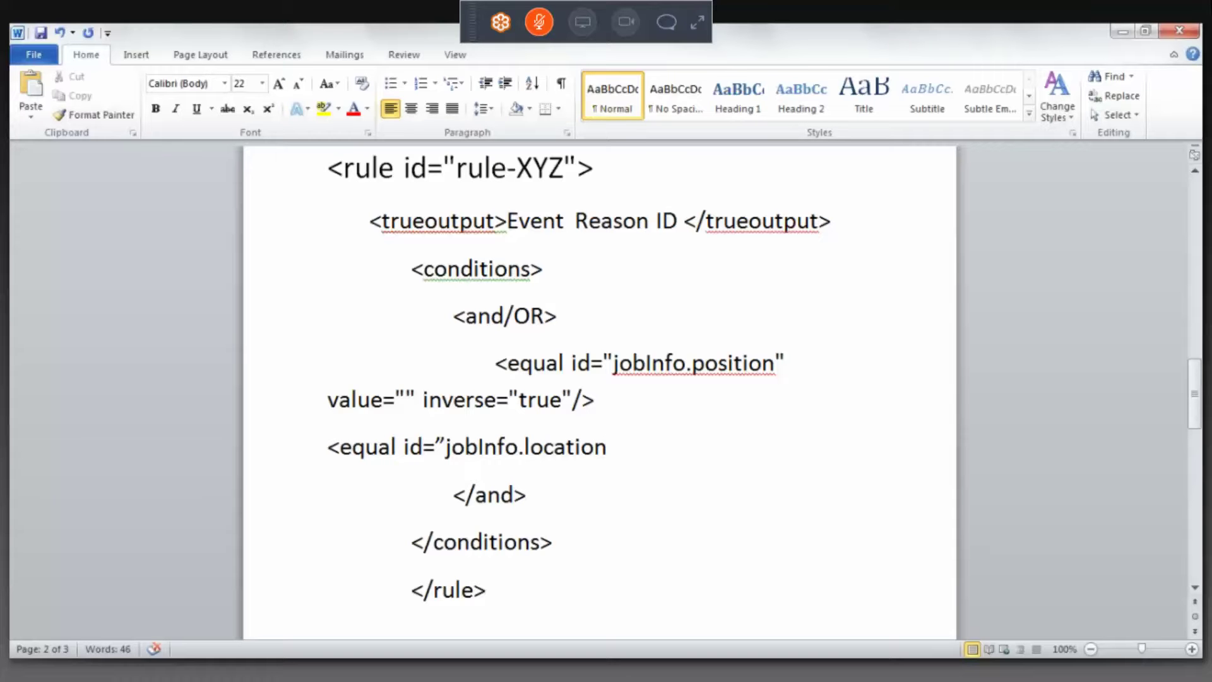
{"action": "type", "text": "\"value"}
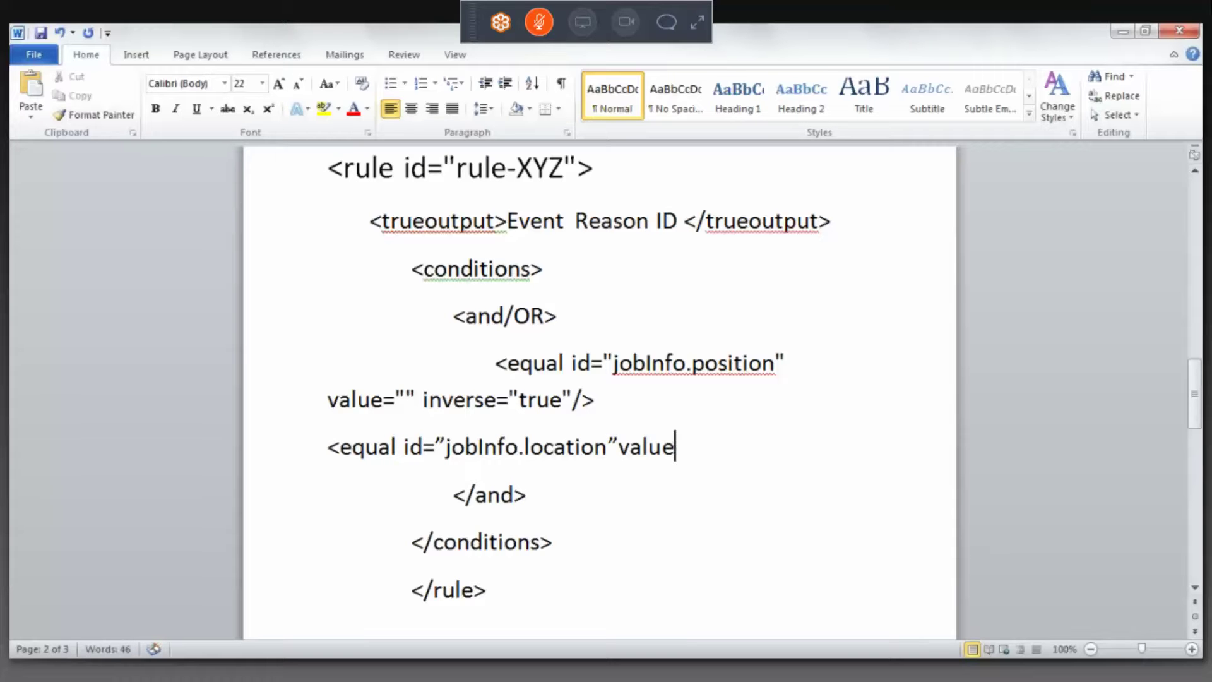
{"action": "type", "text": "="}
{"action": "type", "text": "\"\""}
{"action": "key", "text": "BackSpace"}
{"action": "key", "text": "BackSpace"}
{"action": "key", "text": "BackSpace"}
{"action": "key", "text": "BackSpace"}
{"action": "key", "text": "BackSpace"}
{"action": "key", "text": "BackSpace"}
{"action": "key", "text": "BackSpace"}
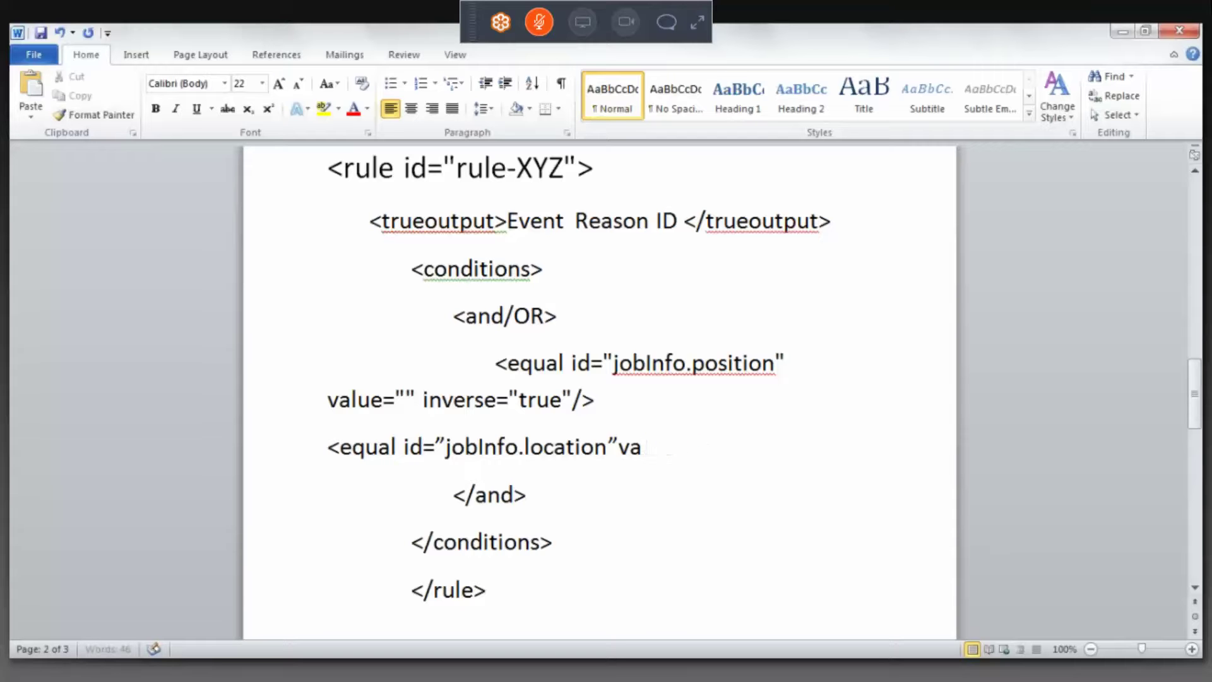
{"action": "key", "text": "BackSpace"}
Step: Complete the jobInfo.location condition with inverse="true"/>
{"action": "type", "text": "inve"}
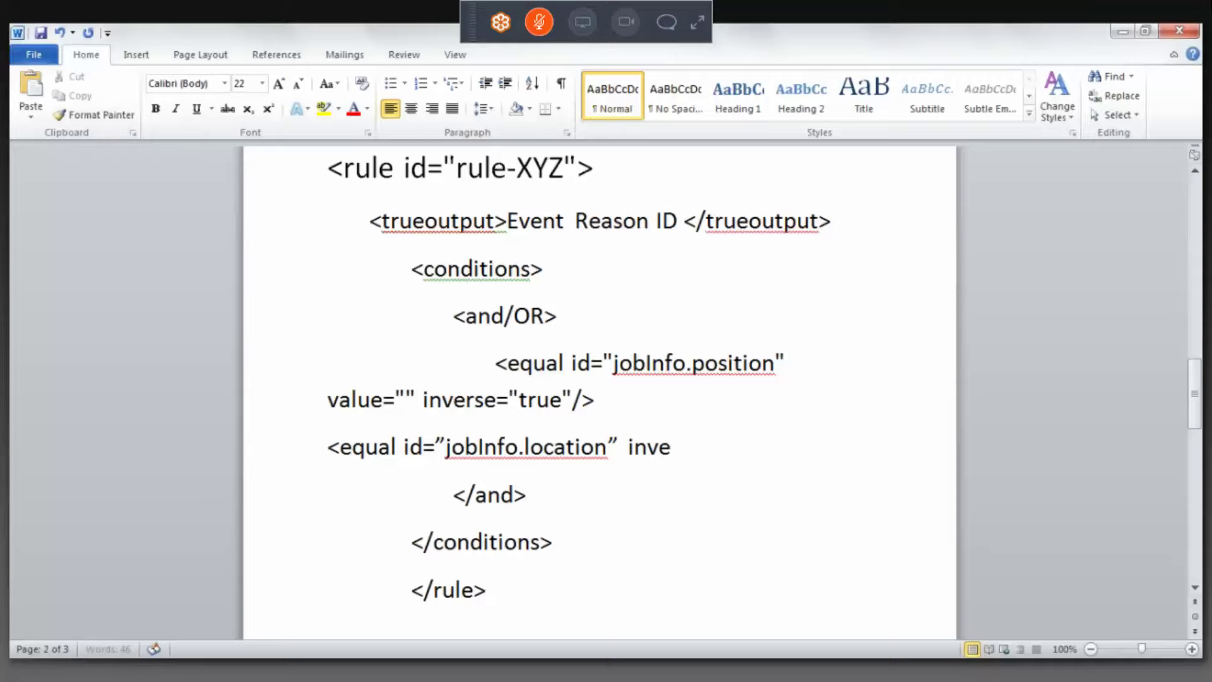
{"action": "type", "text": "rse="}
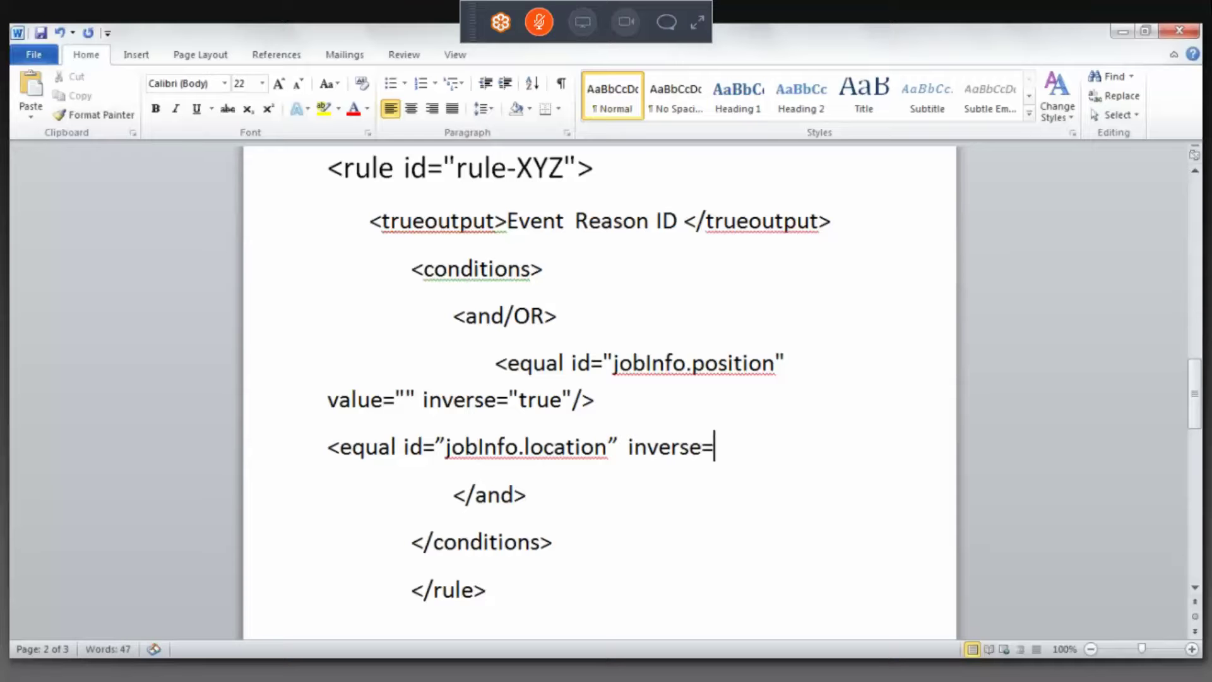
{"action": "type", "text": "\"true\""}
{"action": "type", "text": "/>"}
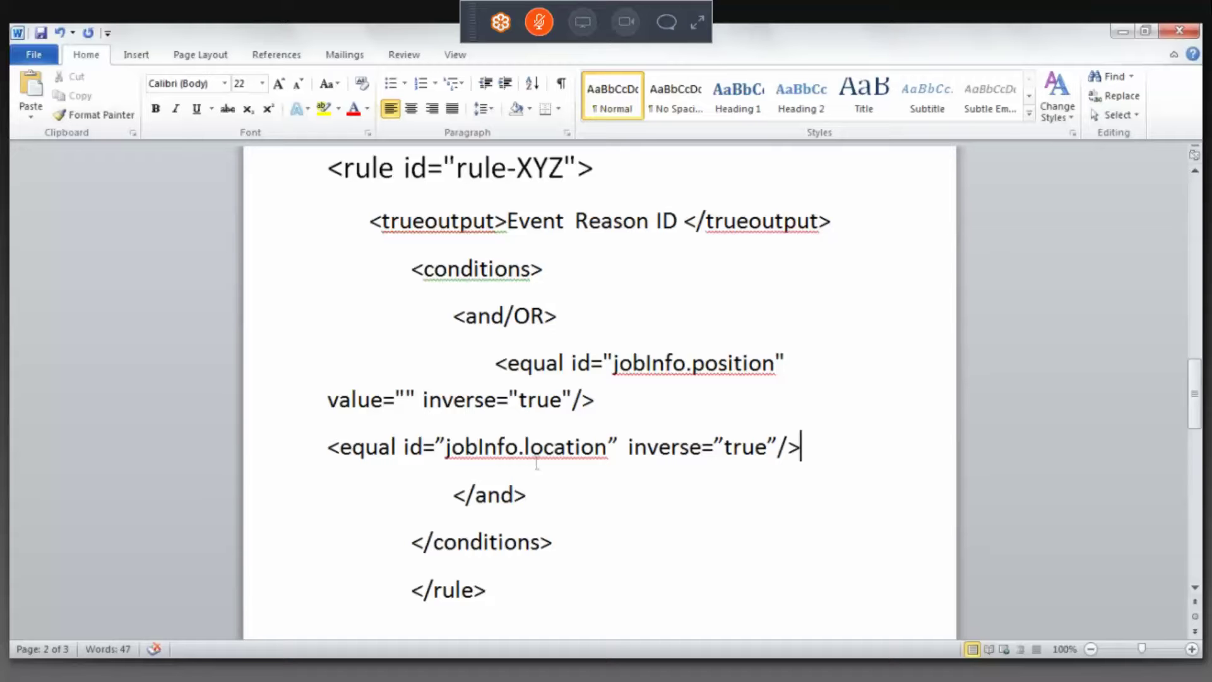
Step: Change the closing </and> tag to </or> and the opening <and/OR> tag to <or>, and highlight Event Reason ID in the trueoutput line
{"action": "left_click", "coordinate": [519, 487]}
{"action": "key", "text": "BackSpace"}
{"action": "key", "text": "BackSpace"}
{"action": "key", "text": "BackSpace"}
{"action": "type", "text": "or"}
{"action": "left_click", "coordinate": [512, 316]}
{"action": "key", "text": "BackSpace"}
{"action": "key", "text": "BackSpace"}
{"action": "key", "text": "BackSpace"}
{"action": "key", "text": "BackSpace"}
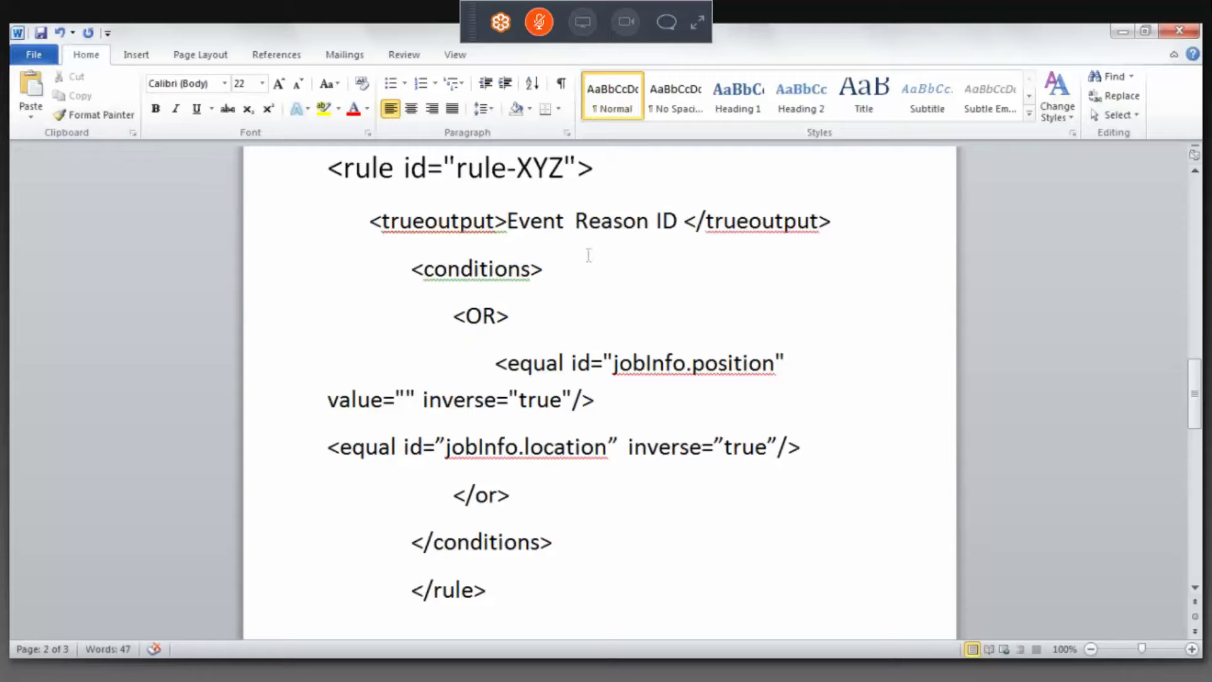
{"action": "key", "text": "Delete"}
{"action": "key", "text": "Delete"}
{"action": "type", "text": "or"}
{"action": "left_click", "coordinate": [582, 447]}
{"action": "left_click_drag", "start_coordinate": [689, 241], "coordinate": [537, 217]}
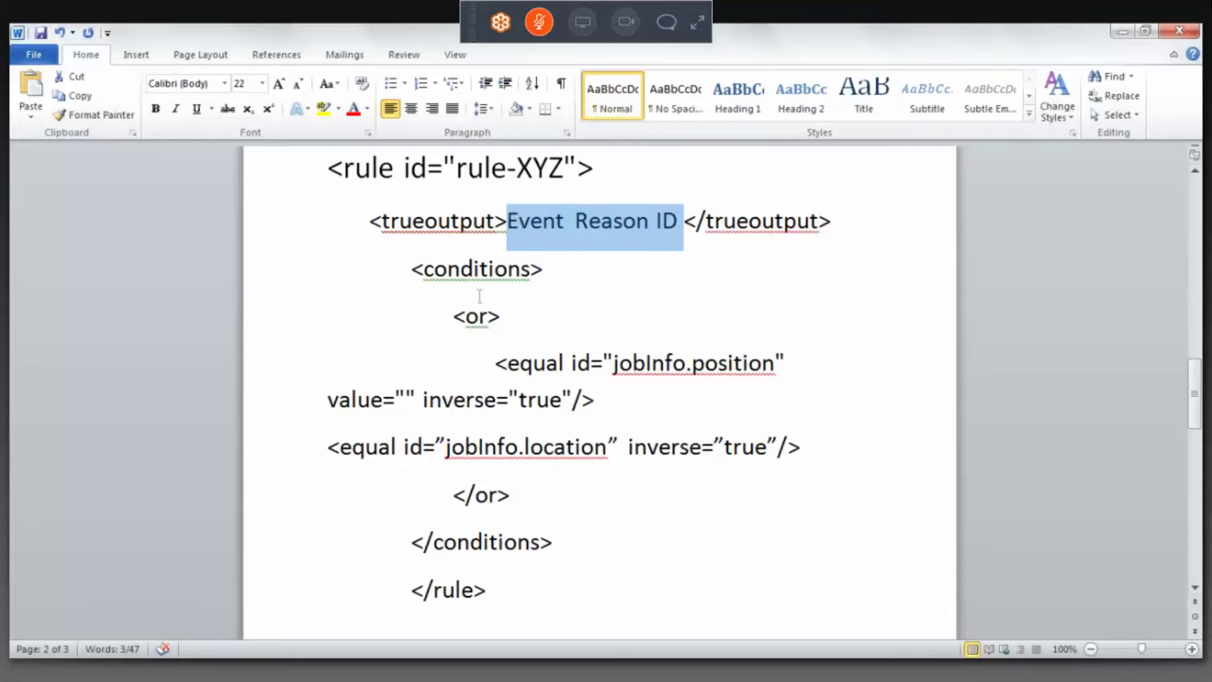
Step: Replace the opening <or> and closing </or> tags around the two conditions with <and> and </and>
{"action": "left_click", "coordinate": [488, 316]}
{"action": "key", "text": "BackSpace"}
{"action": "key", "text": "BackSpace"}
{"action": "key", "text": "BackSpace"}
{"action": "type", "text": "a>"}
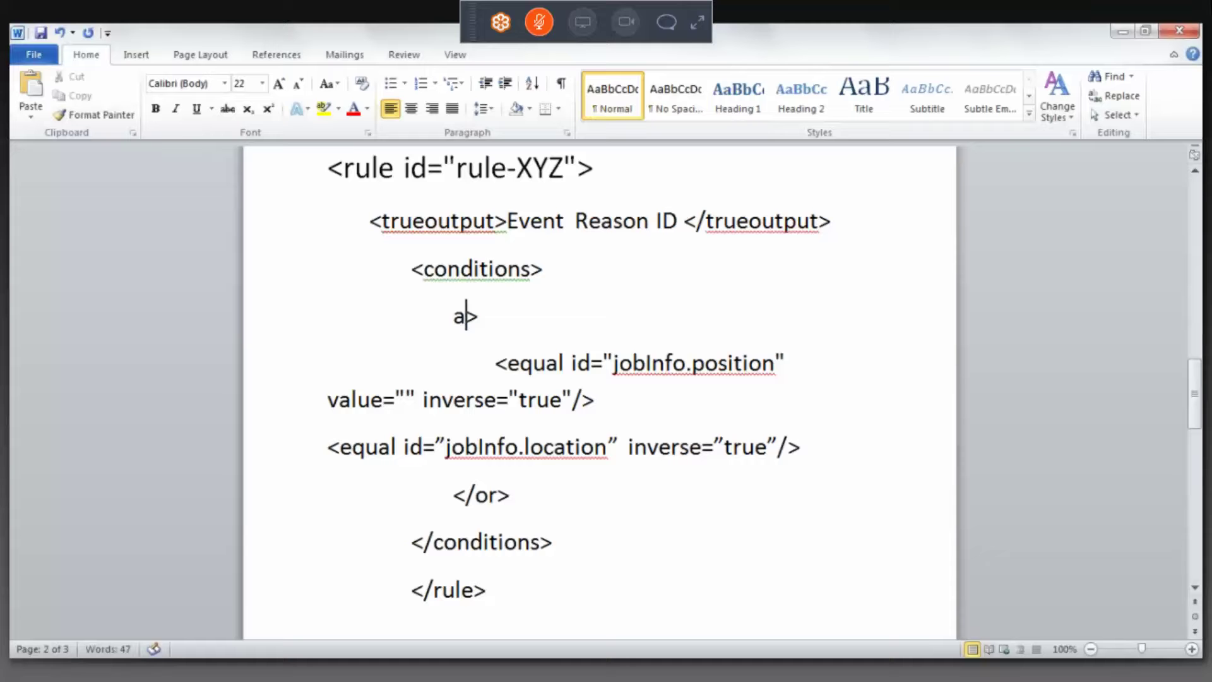
{"action": "key", "text": "BackSpace"}
{"action": "type", "text": "<anmd"}
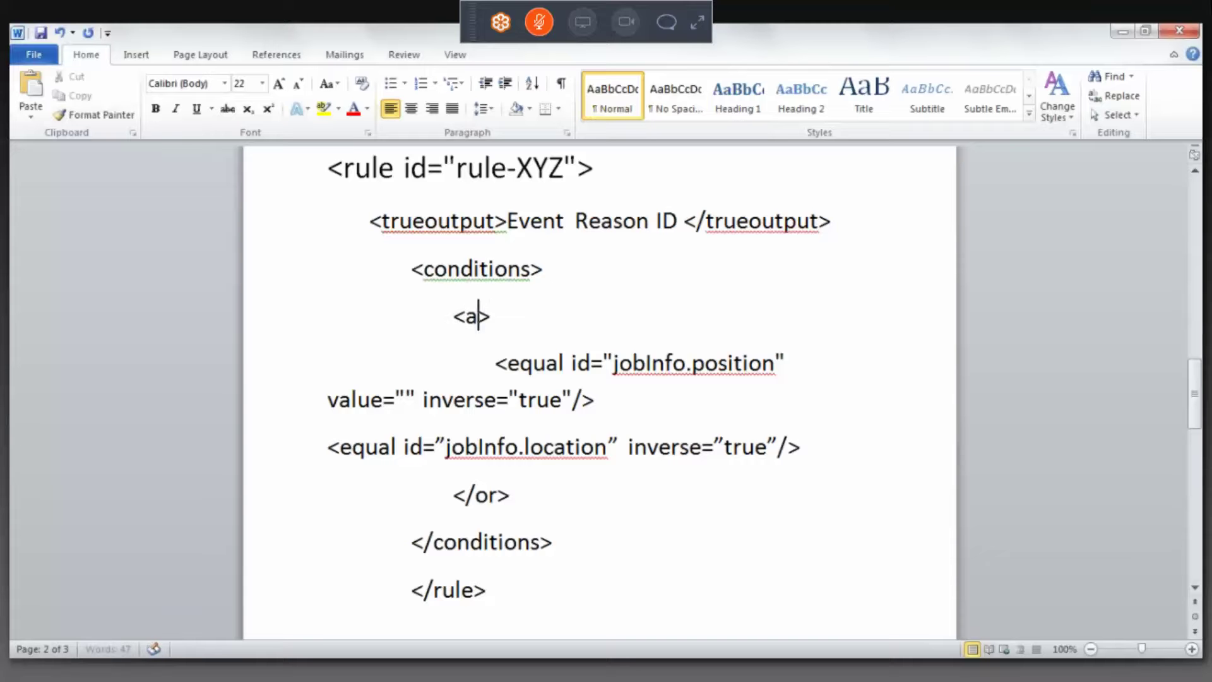
{"action": "key", "text": "BackSpace"}
{"action": "key", "text": "BackSpace"}
{"action": "type", "text": "d"}
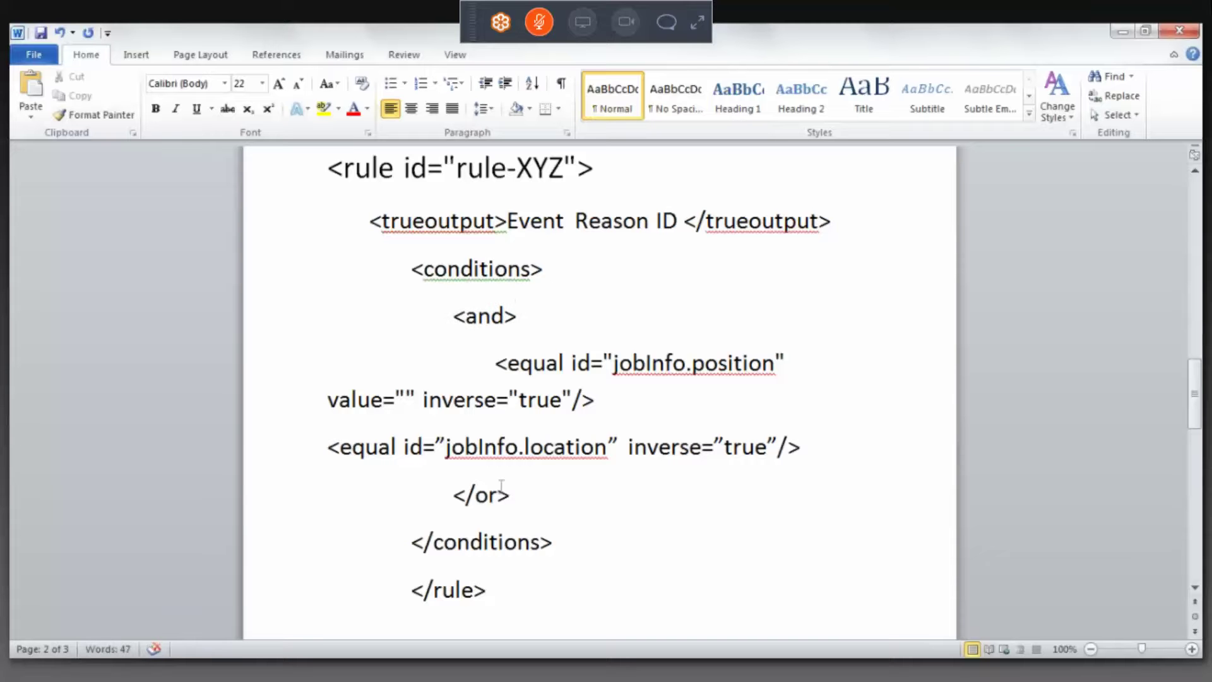
{"action": "left_click", "coordinate": [501, 489]}
{"action": "key", "text": "BackSpace"}
{"action": "key", "text": "BackSpace"}
{"action": "type", "text": "am"}
{"action": "key", "text": "BackSpace"}
{"action": "type", "text": "nd"}
{"action": "left_click", "coordinate": [809, 450]}
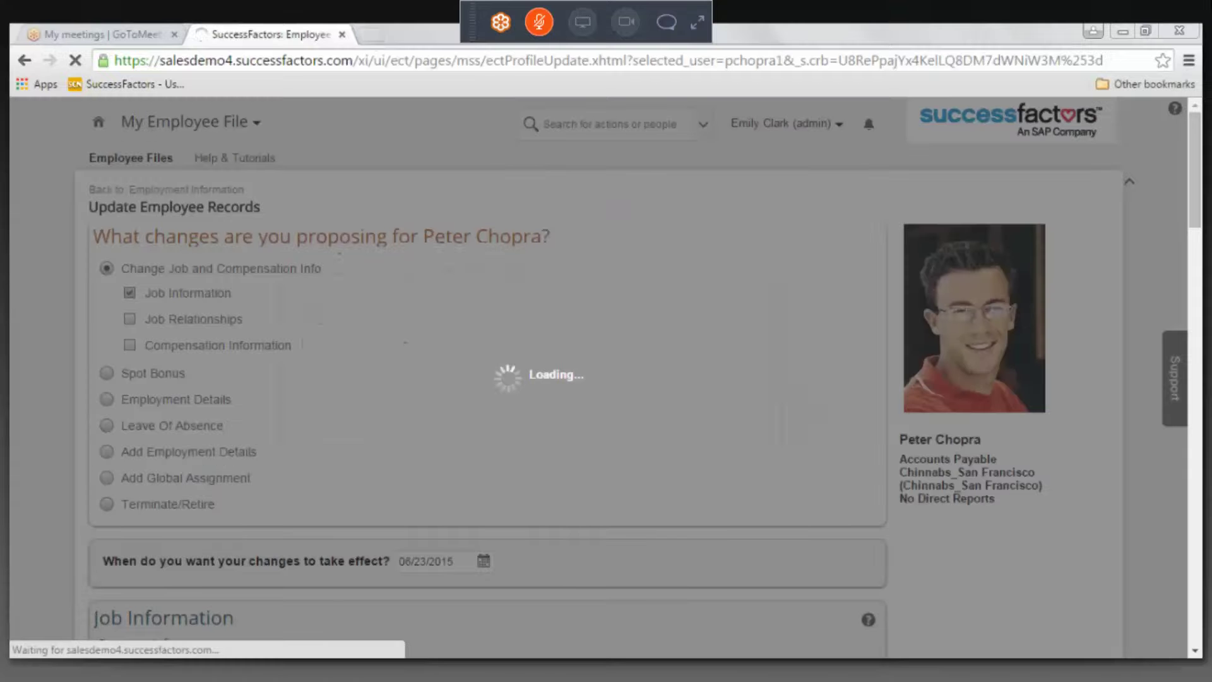
Step: Switch to the browser, open the suggested address for "sal" in a new tab, and return to the SuccessFactors employee tab
{"action": "left_click", "coordinate": [370, 35]}
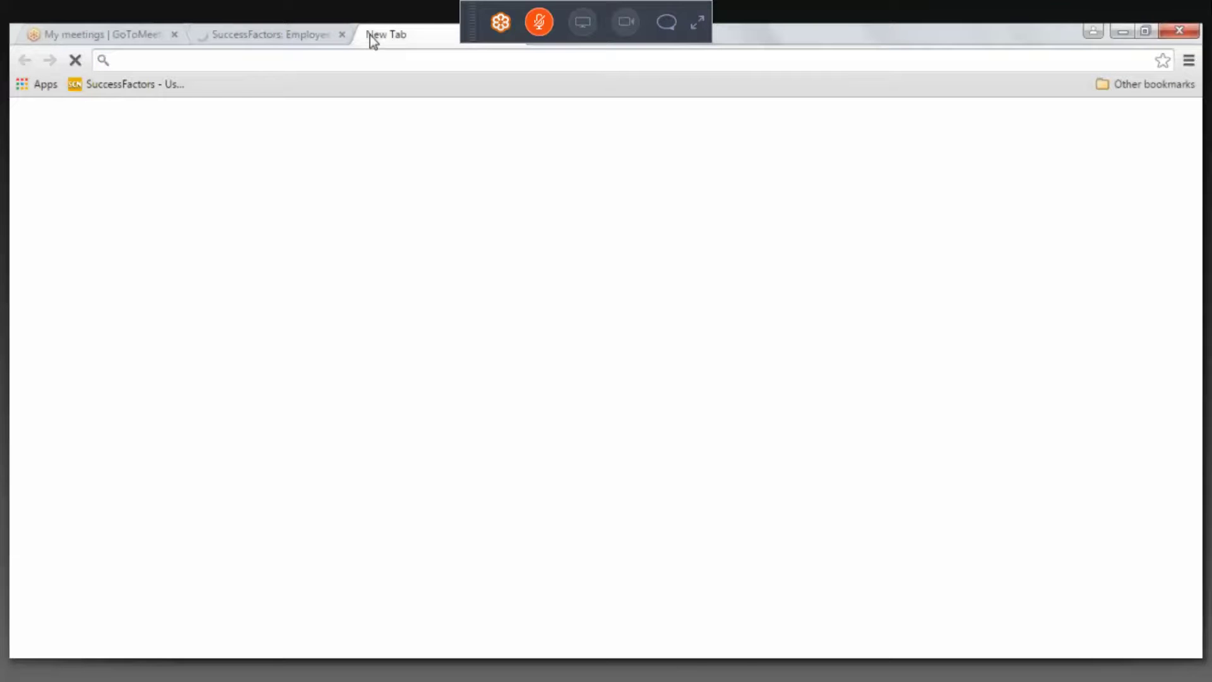
{"action": "type", "text": "sal"}
{"action": "key", "text": "Down"}
{"action": "key", "text": "Return"}
{"action": "left_click", "coordinate": [284, 35]}
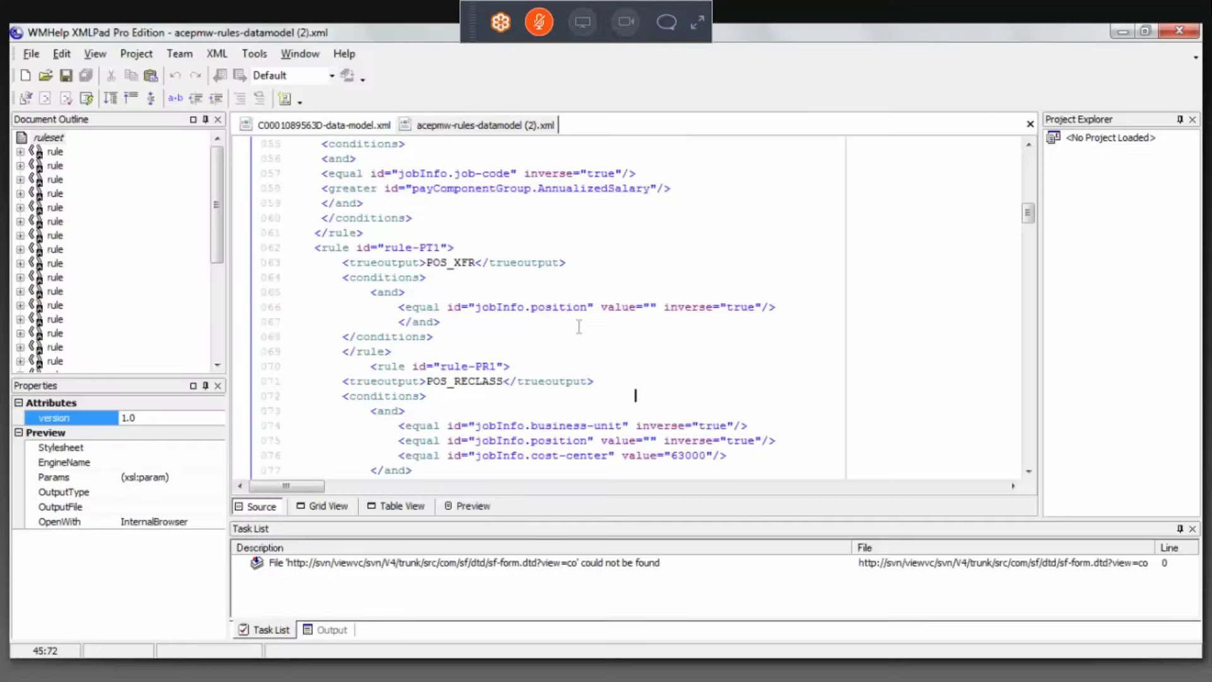
Step: In XMLPad, compare rule-PT1's jobInfo.position condition with rule-PR1's business-unit, position and cost-center conditions
{"action": "left_click", "coordinate": [524, 302]}
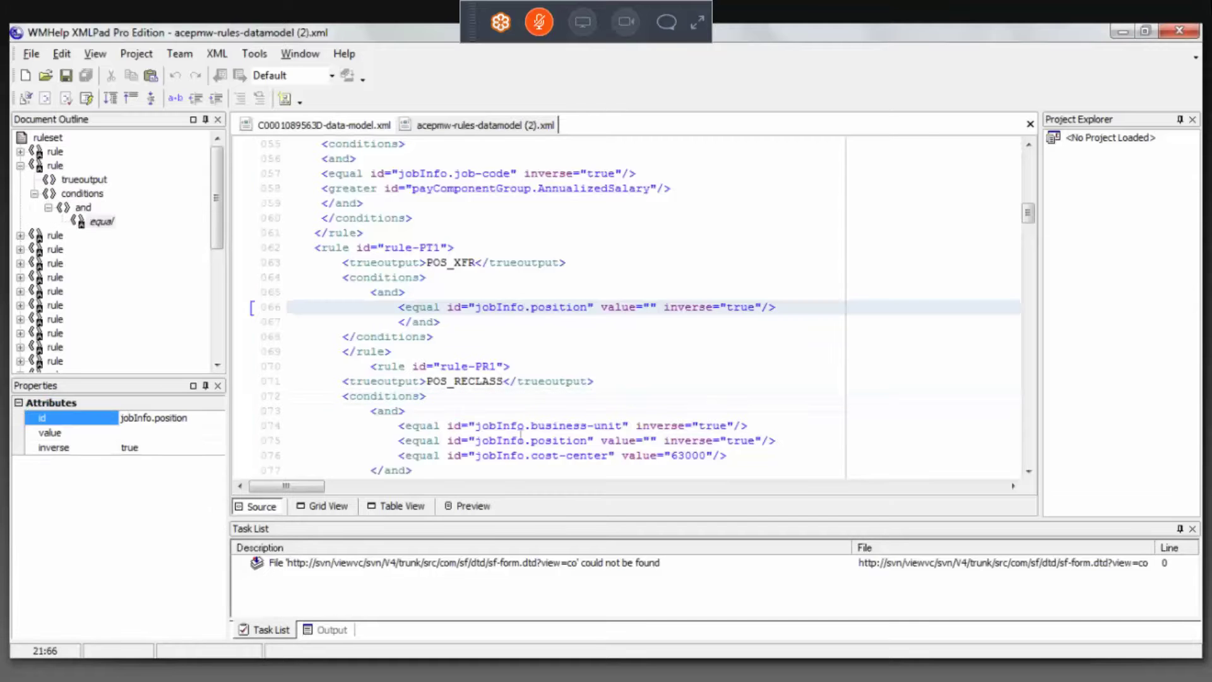
{"action": "left_click", "coordinate": [520, 435]}
{"action": "key", "text": "Down"}
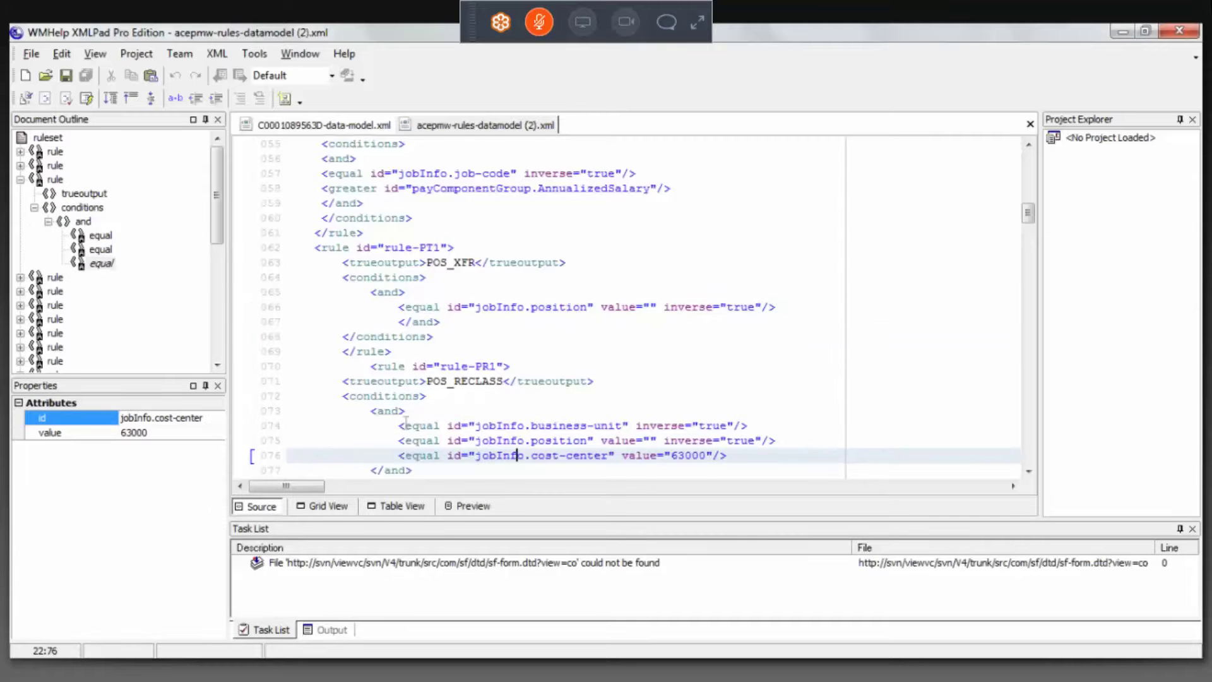
{"action": "left_click", "coordinate": [545, 425]}
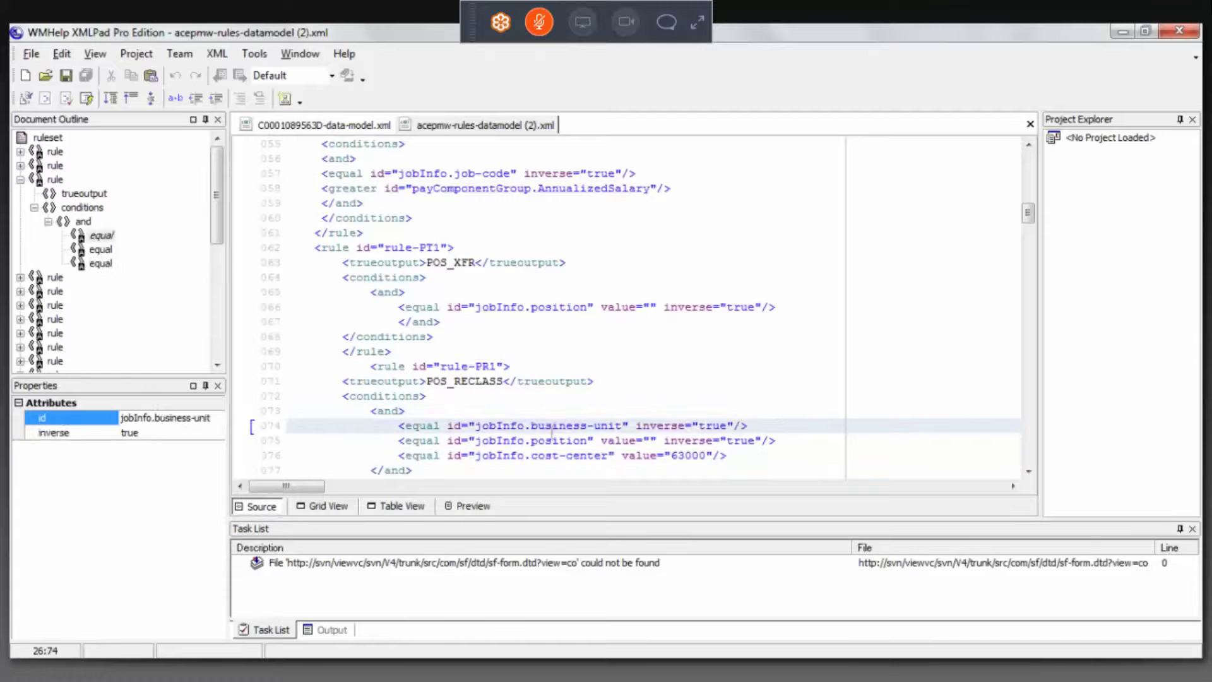
{"action": "left_click", "coordinate": [558, 440]}
{"action": "left_click", "coordinate": [558, 440]}
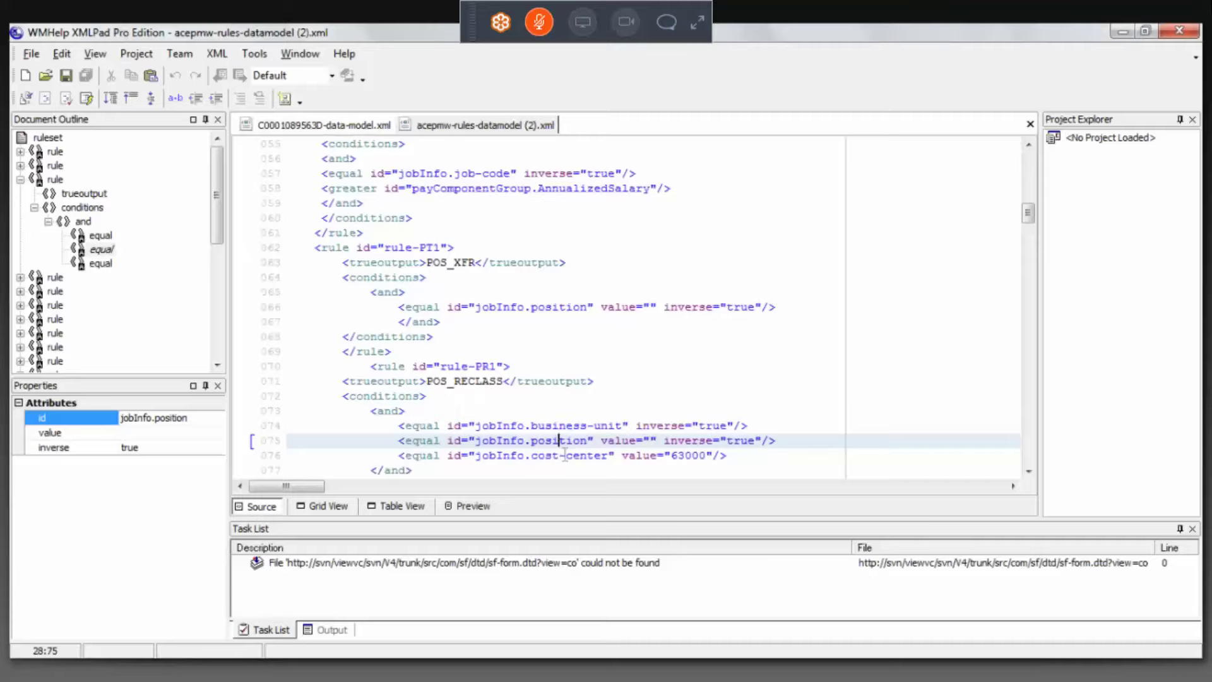
{"action": "left_click", "coordinate": [565, 455]}
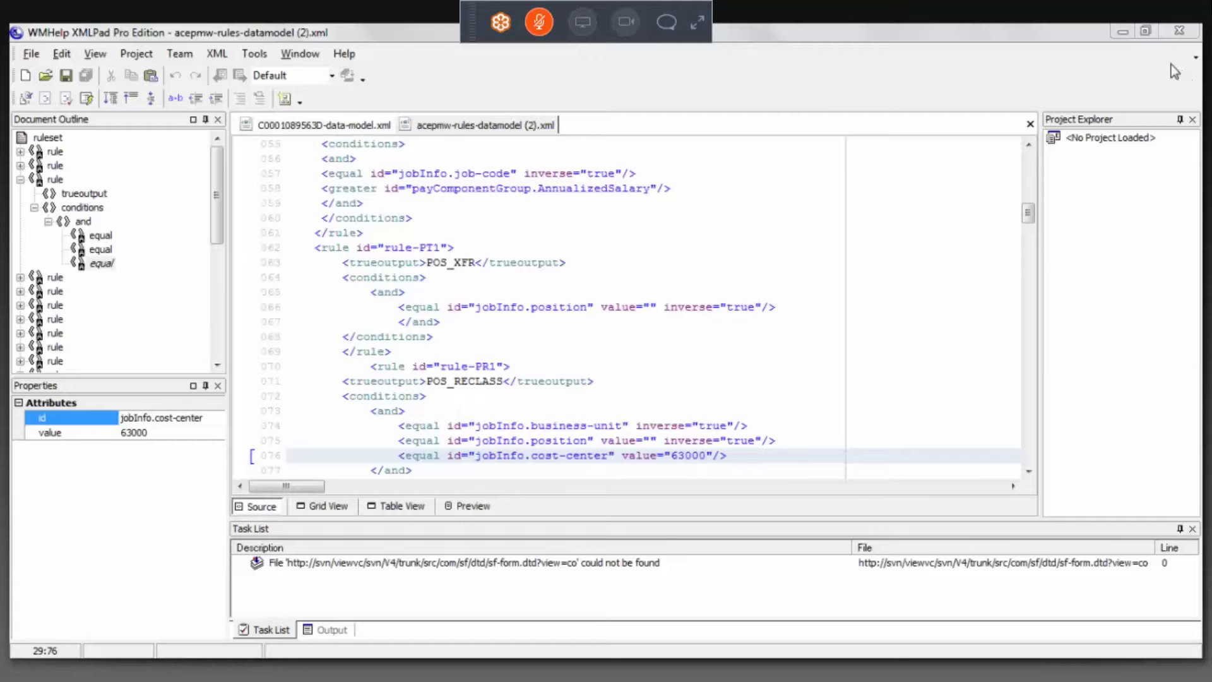
Step: Review the rules following rule-PR1 down to rule-test_transfer and examine its jobInfo.location condition
{"action": "left_click", "coordinate": [1028, 472]}
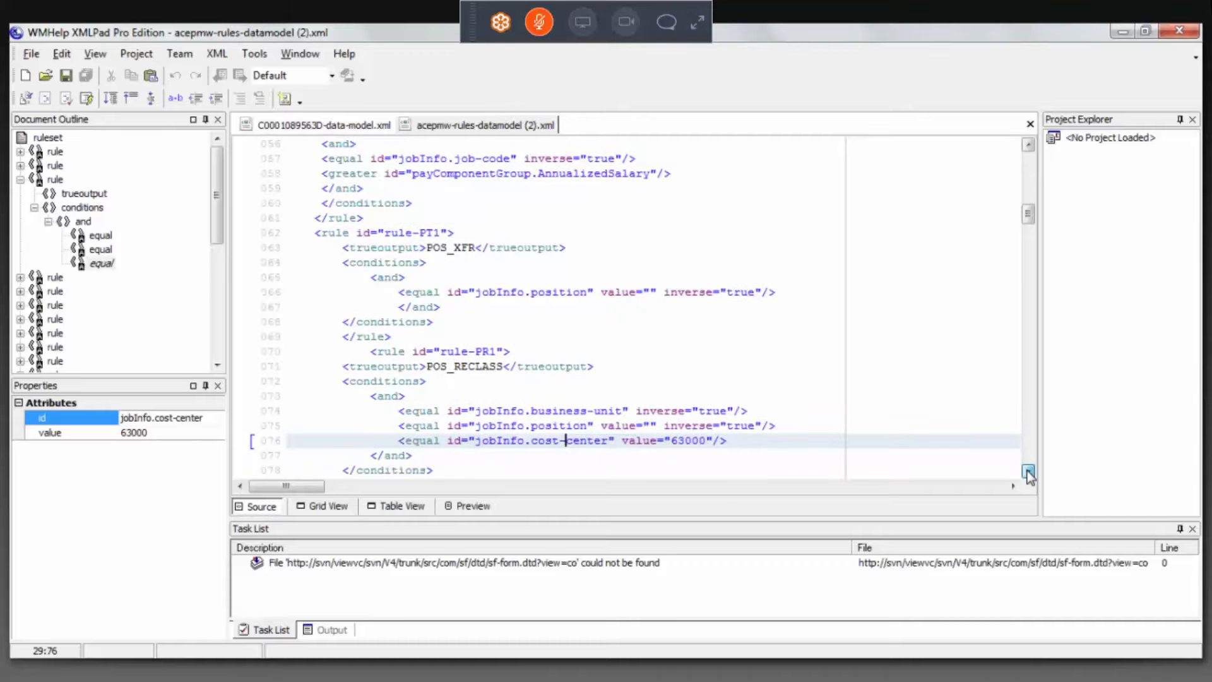
{"action": "left_click", "coordinate": [1029, 471]}
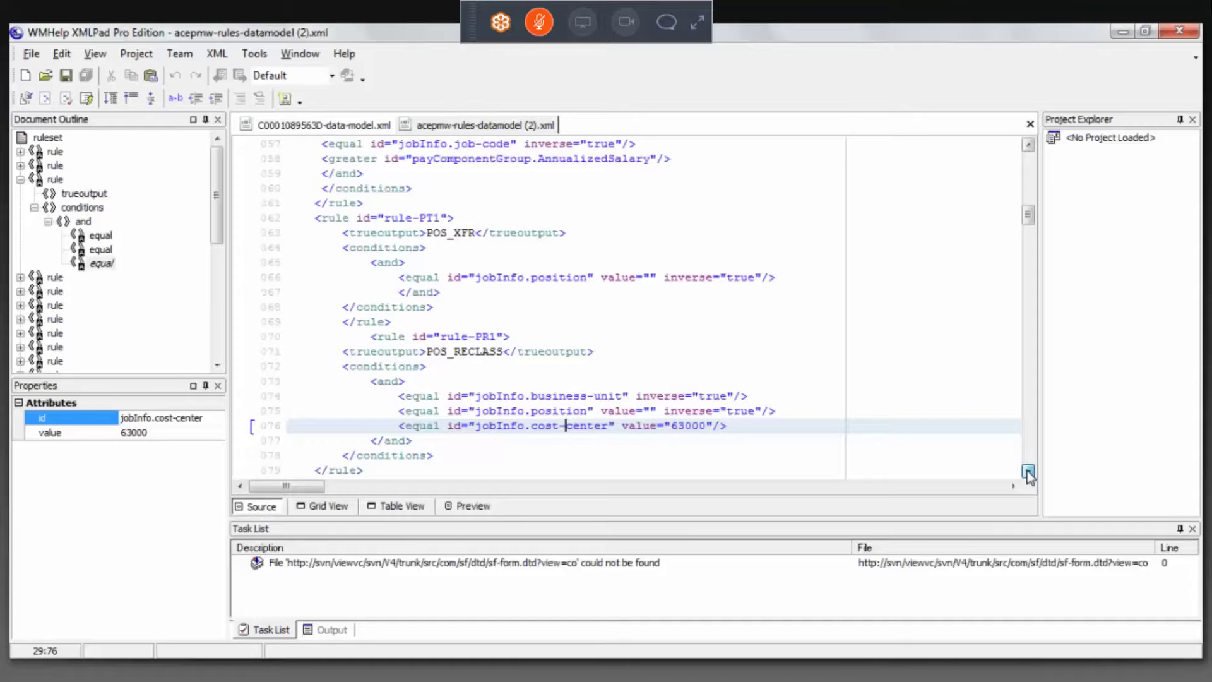
{"action": "left_click", "coordinate": [1028, 472]}
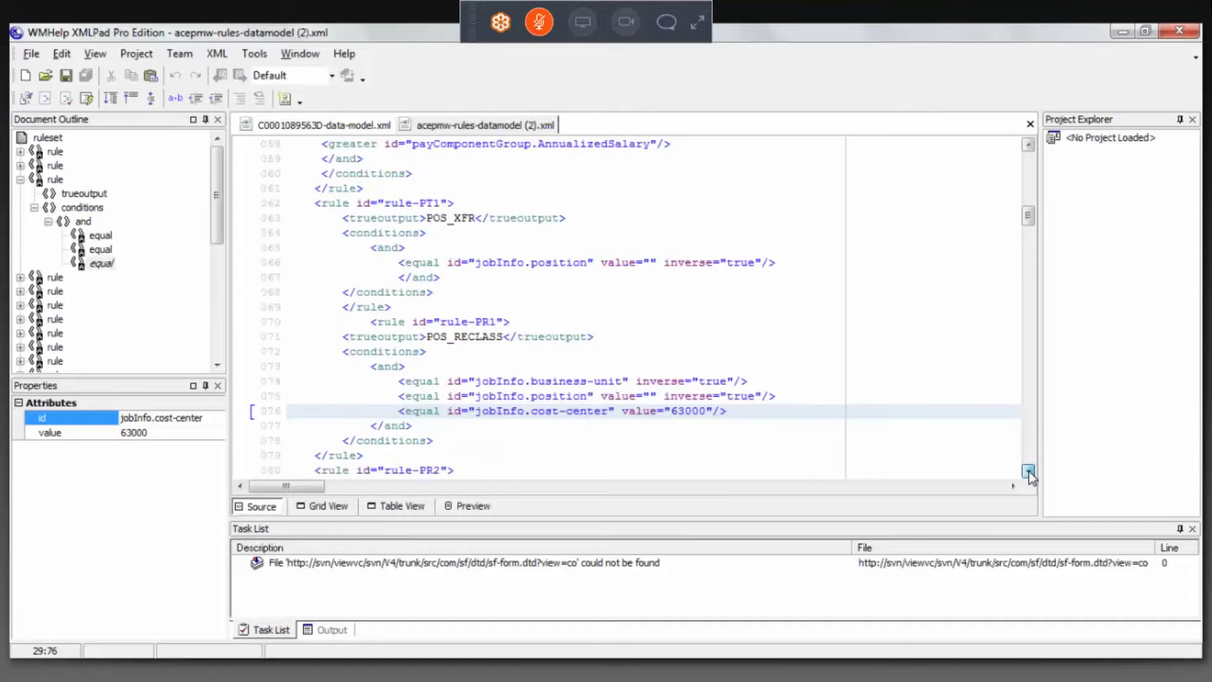
{"action": "left_click", "coordinate": [1028, 471]}
{"action": "left_click", "coordinate": [1029, 472]}
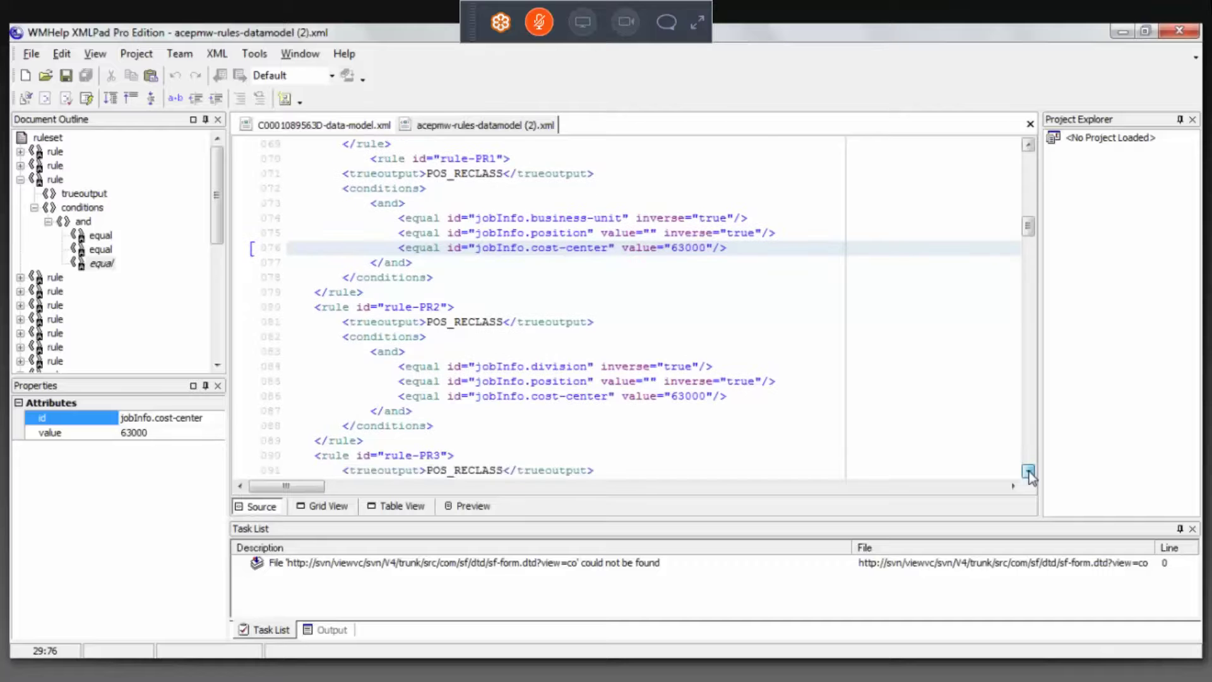
{"action": "left_click", "coordinate": [1029, 471]}
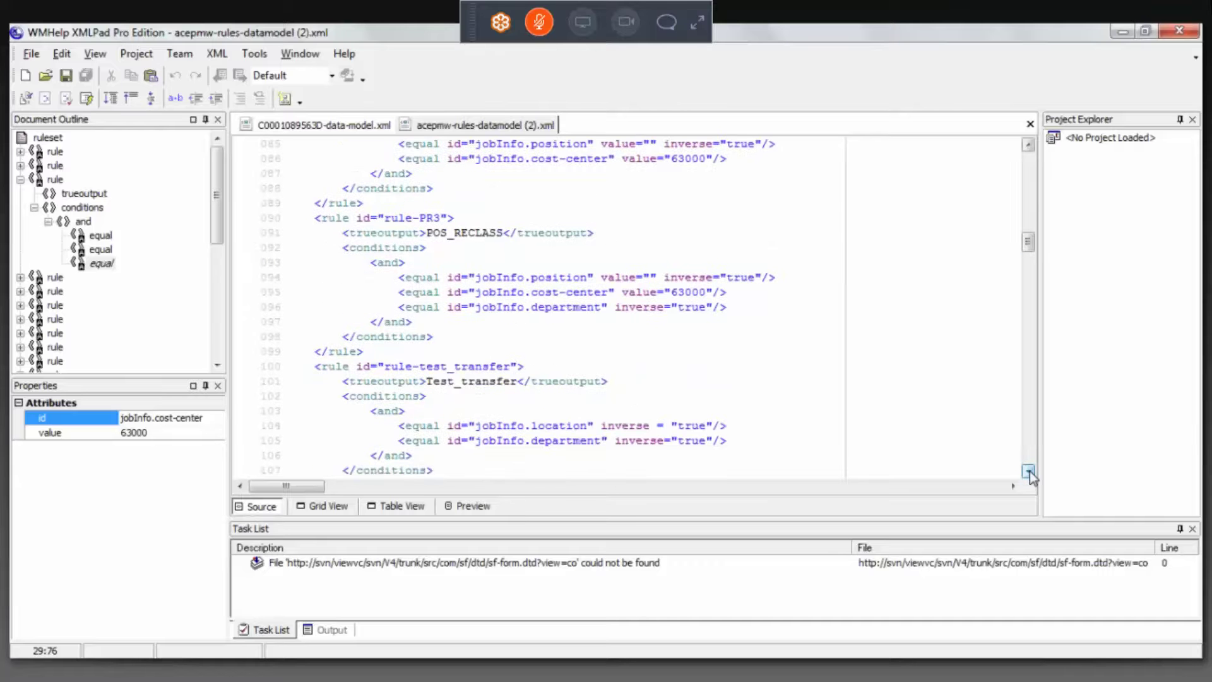
{"action": "left_click", "coordinate": [1029, 471]}
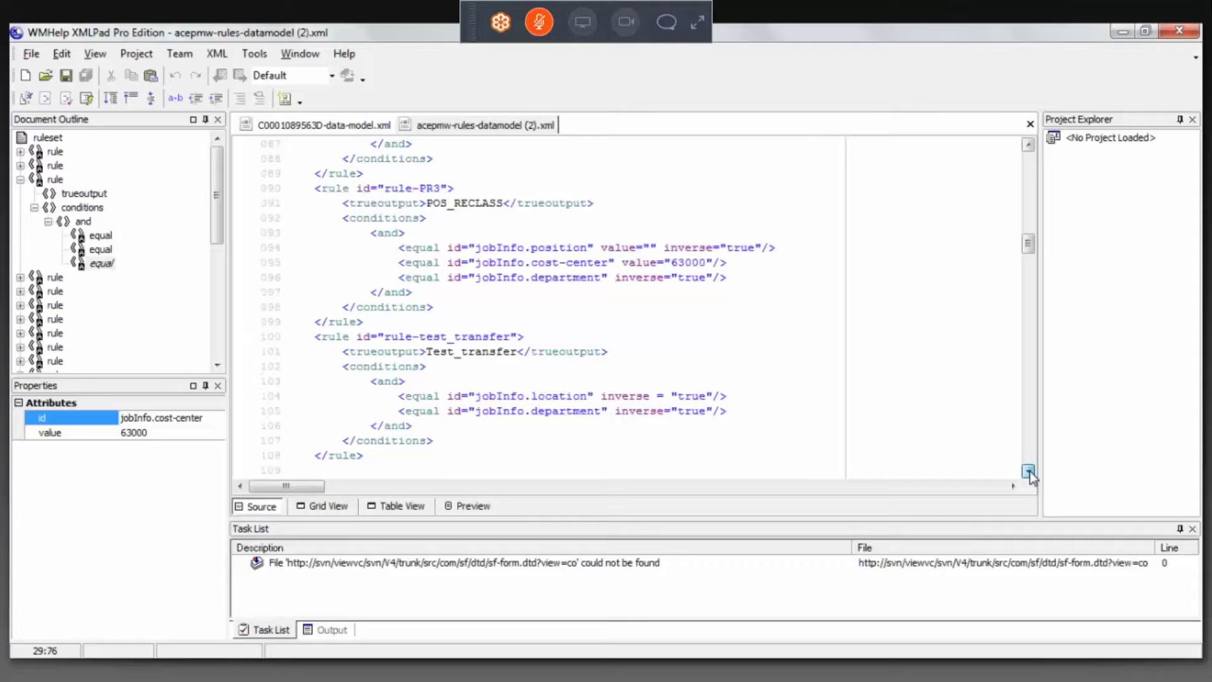
{"action": "scroll", "coordinate": [631, 309], "scroll_direction": "down", "scroll_amount": 1}
{"action": "left_click", "coordinate": [568, 352]}
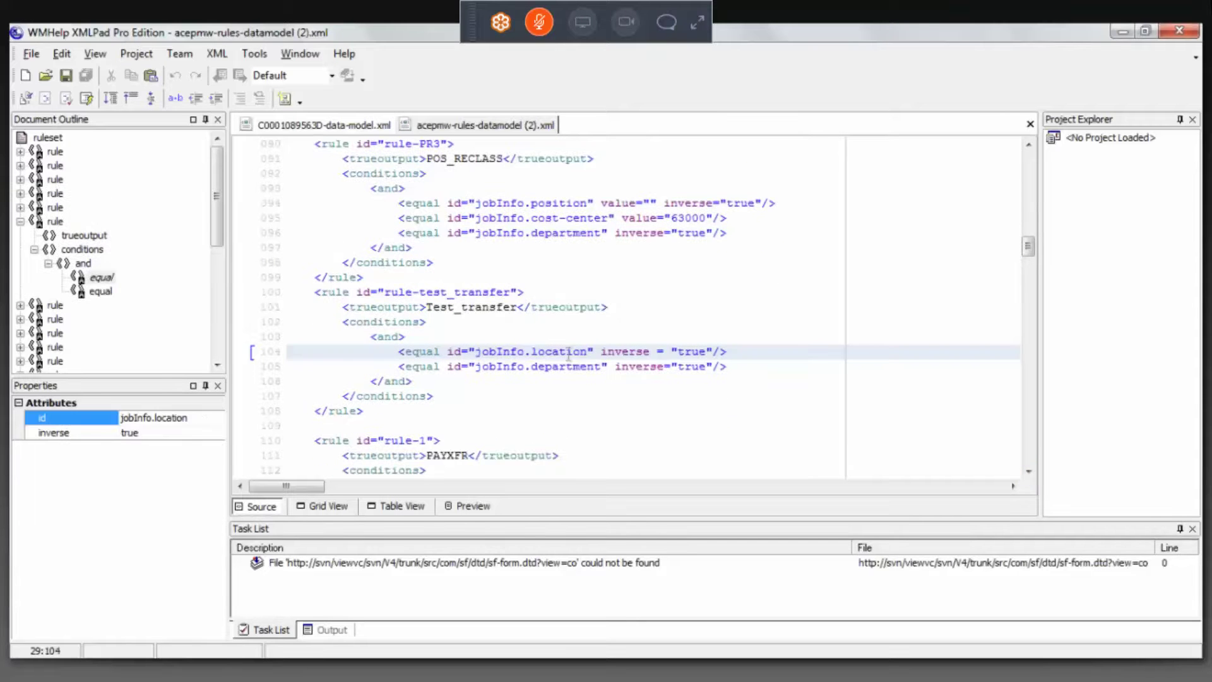
Step: Examine rule-test_transfer's jobInfo.department condition and review rule-1's jobInfo.company condition for the PAYXFR output
{"action": "left_click", "coordinate": [580, 366]}
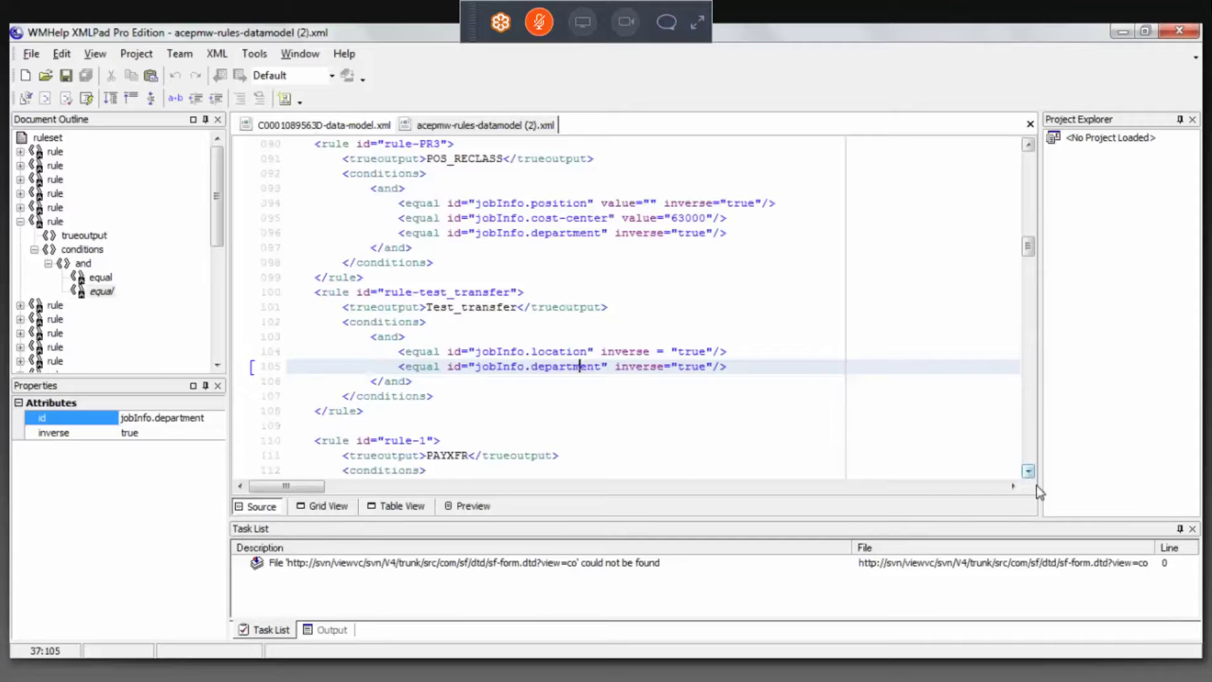
{"action": "left_click", "coordinate": [1028, 472]}
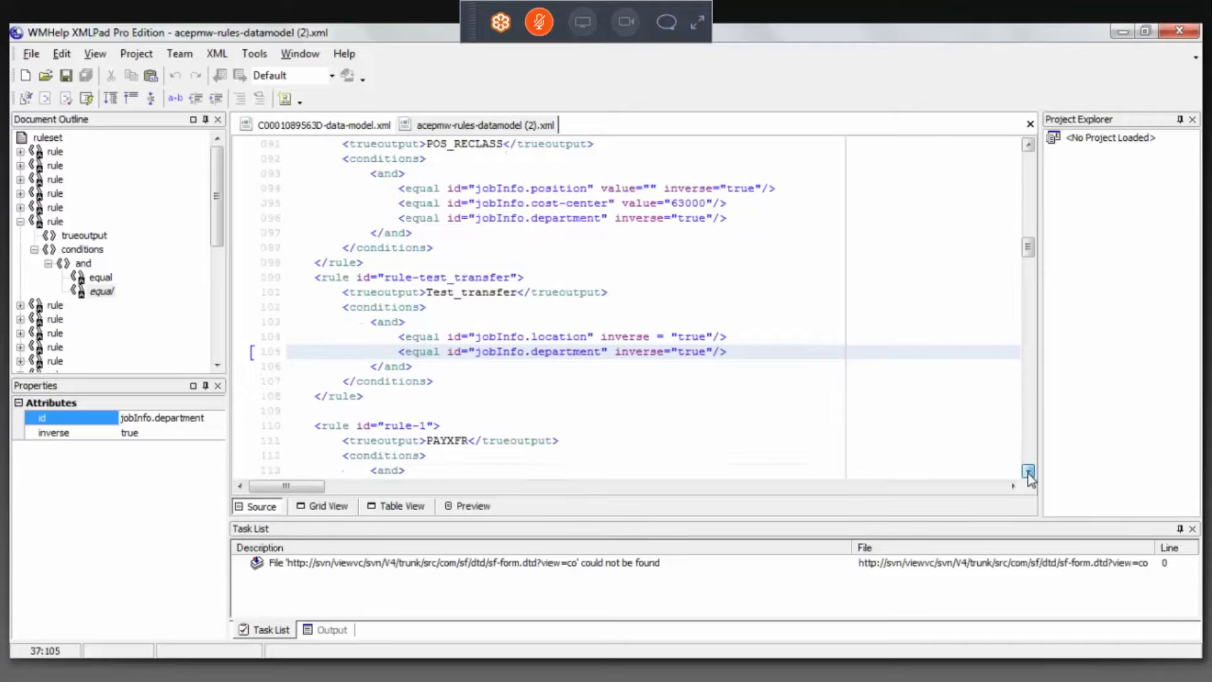
{"action": "scroll", "coordinate": [1028, 472], "scroll_direction": "down", "scroll_amount": 2}
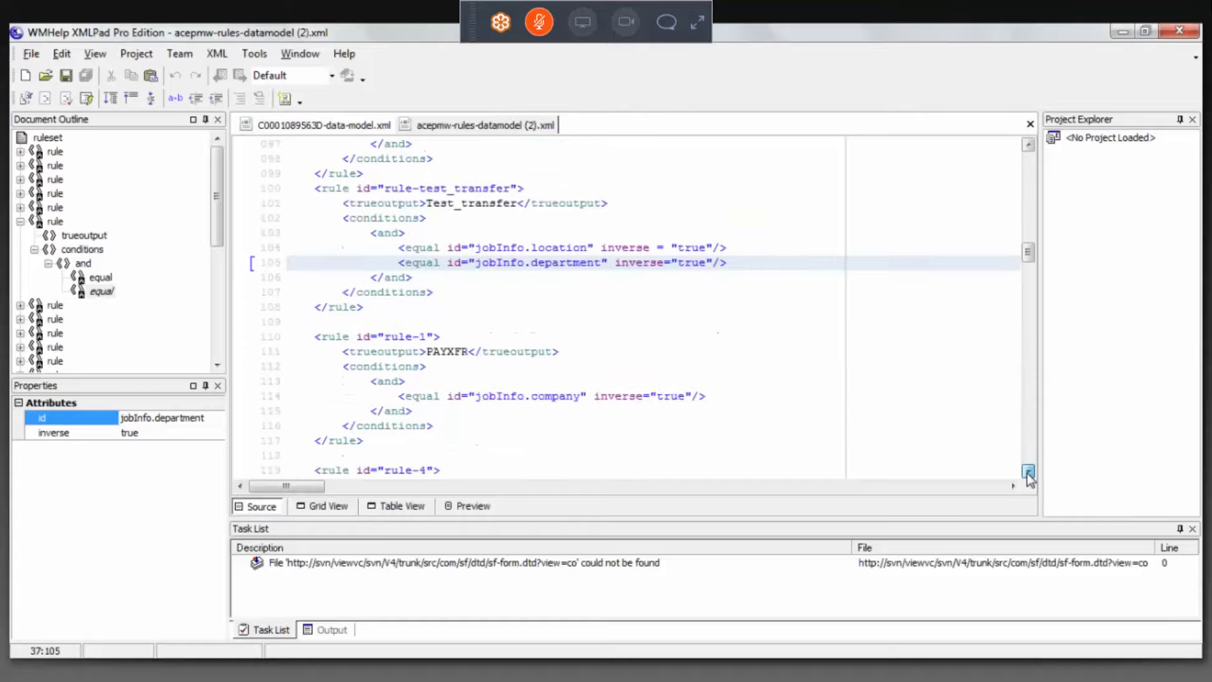
{"action": "scroll", "coordinate": [1028, 474], "scroll_direction": "down", "scroll_amount": 1}
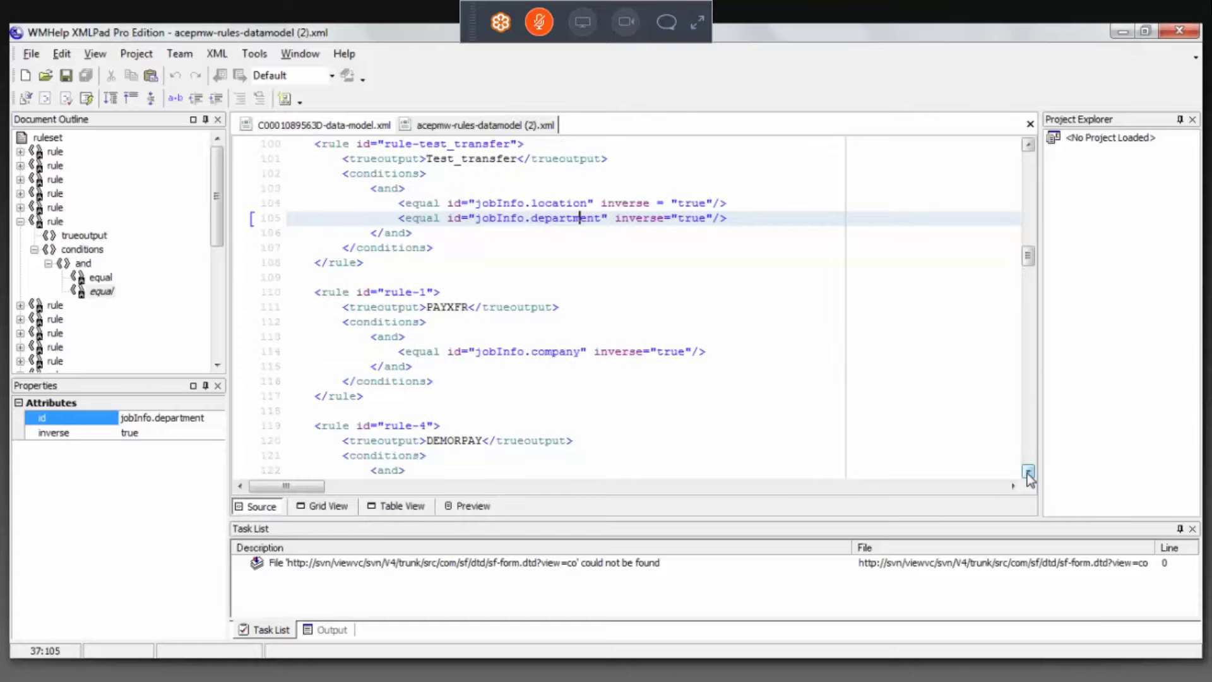
{"action": "left_click", "coordinate": [1028, 472]}
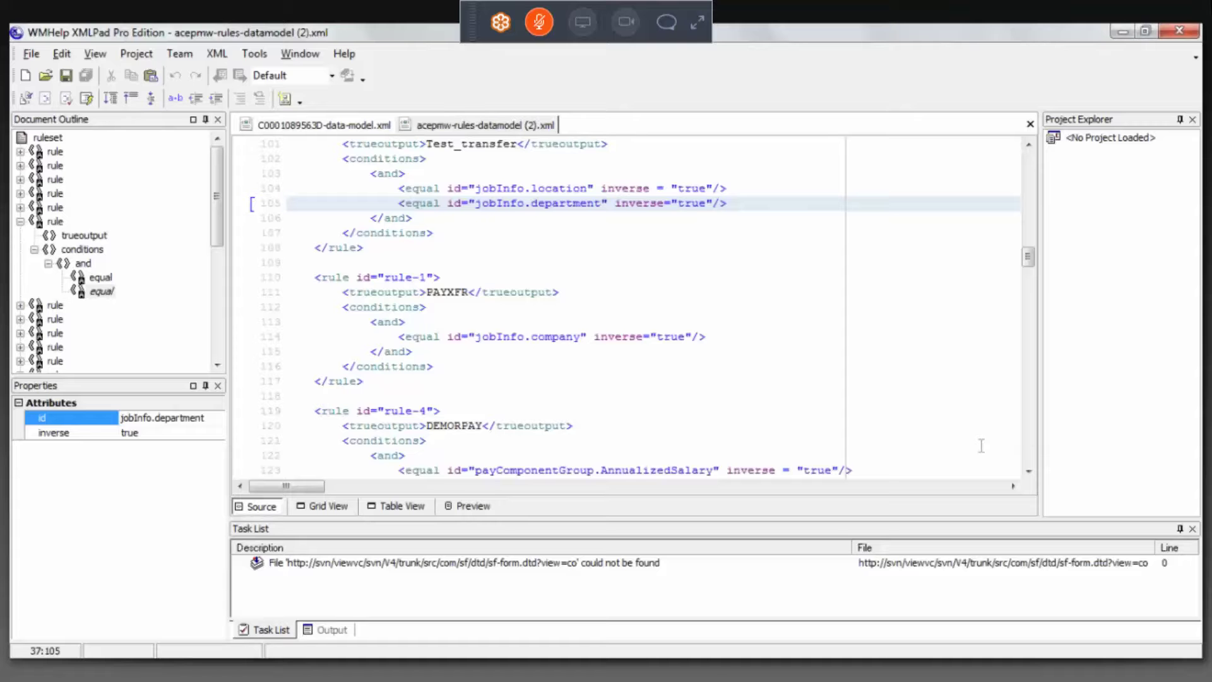
{"action": "left_click", "coordinate": [1028, 472]}
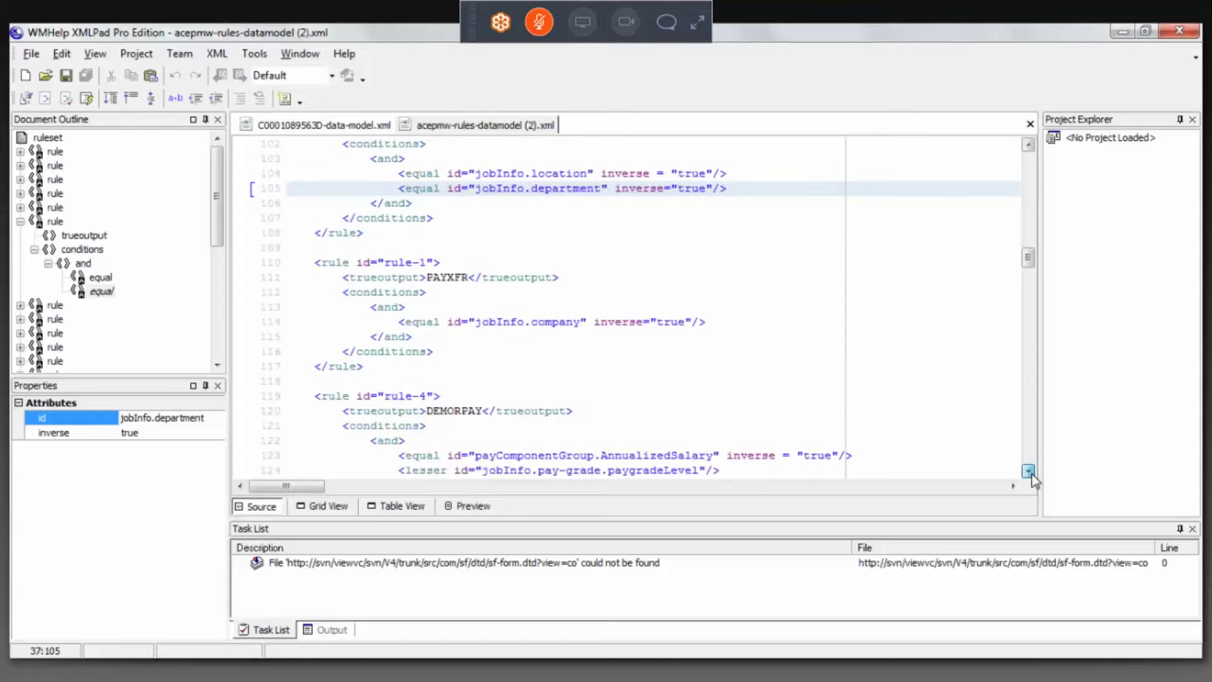
{"action": "left_click", "coordinate": [1028, 472]}
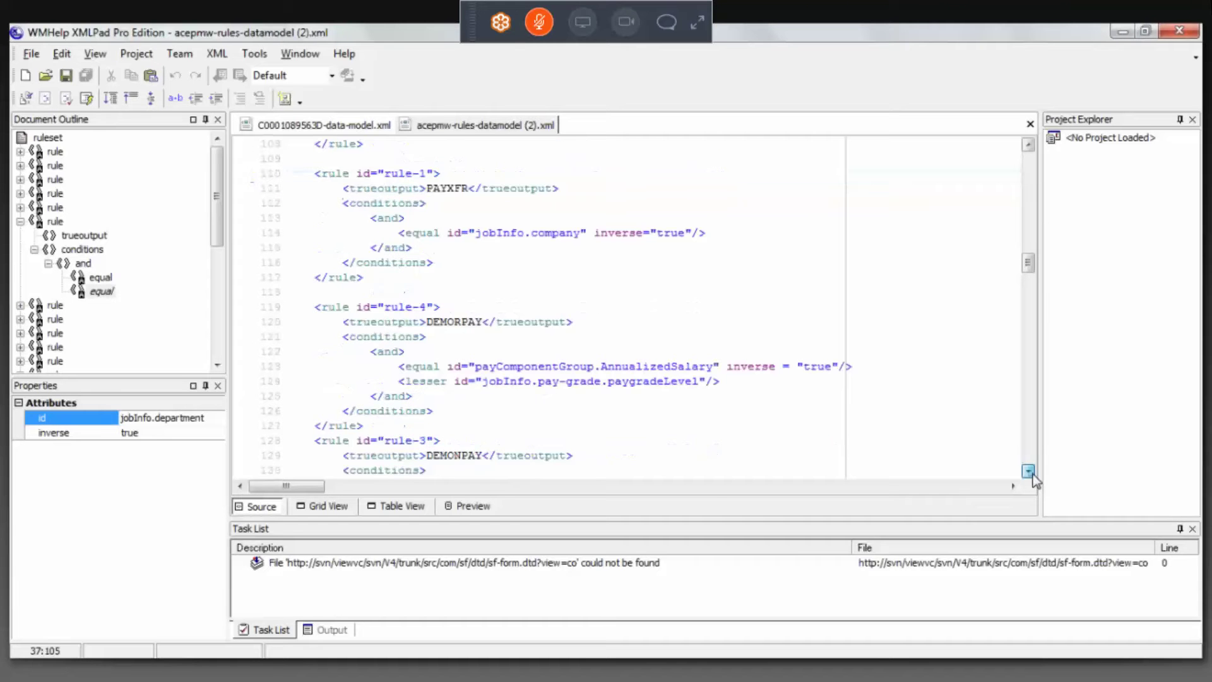
Step: Examine rule-4's lesser condition on the pay-grade level and compare it with the pay conditions in rule-3 and rule-6
{"action": "left_click", "coordinate": [445, 323]}
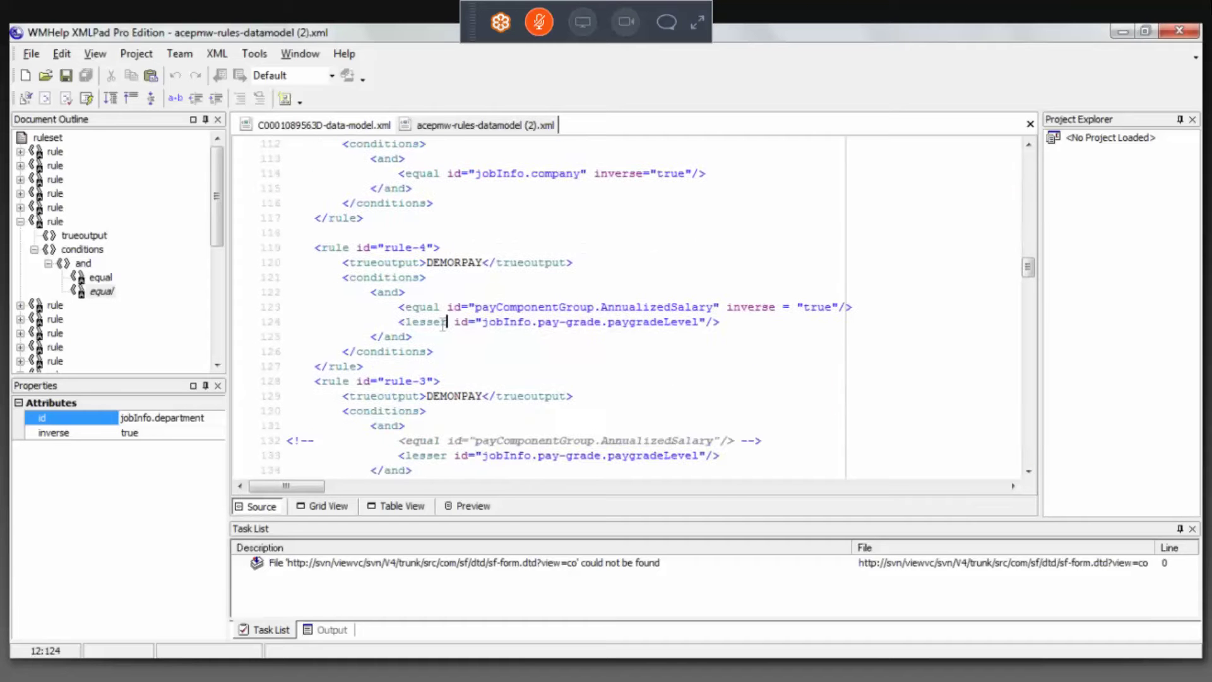
{"action": "double_click", "coordinate": [443, 323]}
{"action": "left_click", "coordinate": [594, 322]}
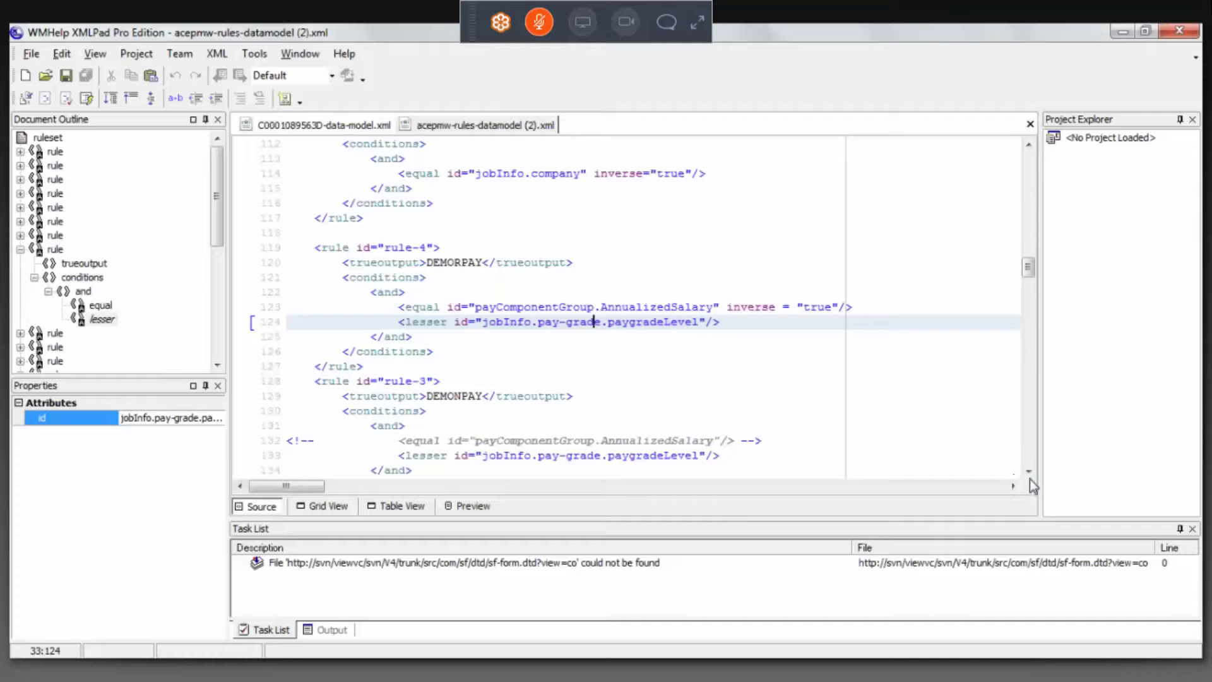
{"action": "left_click", "coordinate": [1029, 472]}
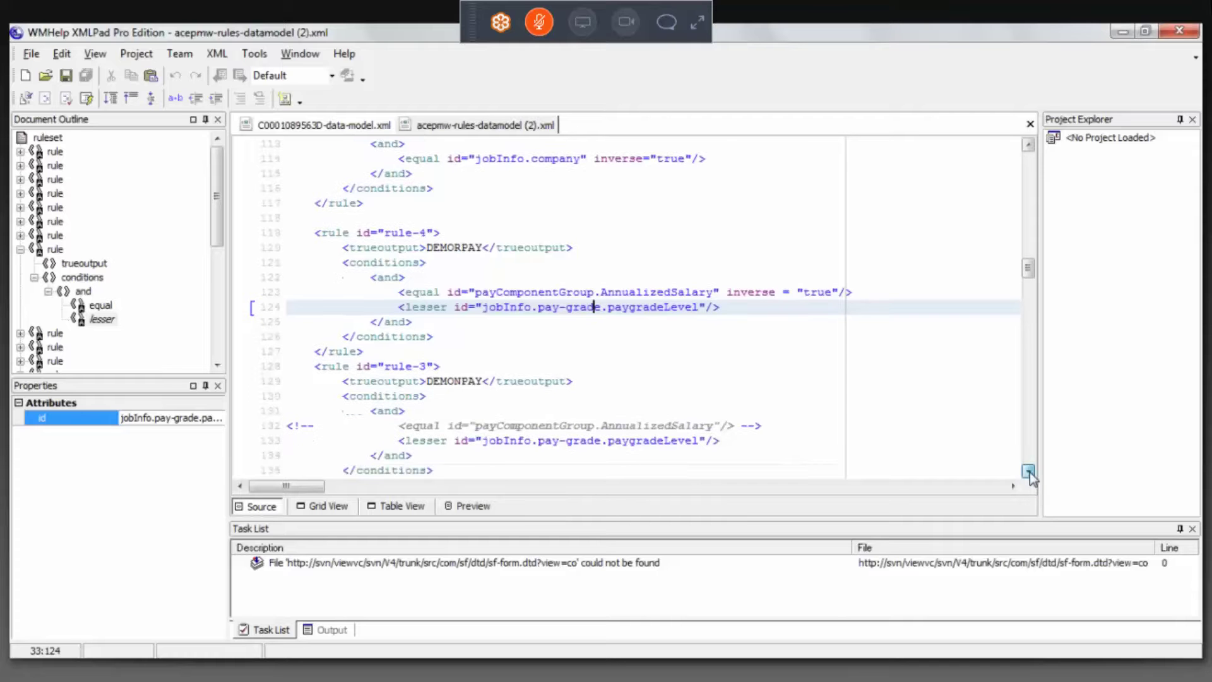
{"action": "left_click", "coordinate": [1030, 471]}
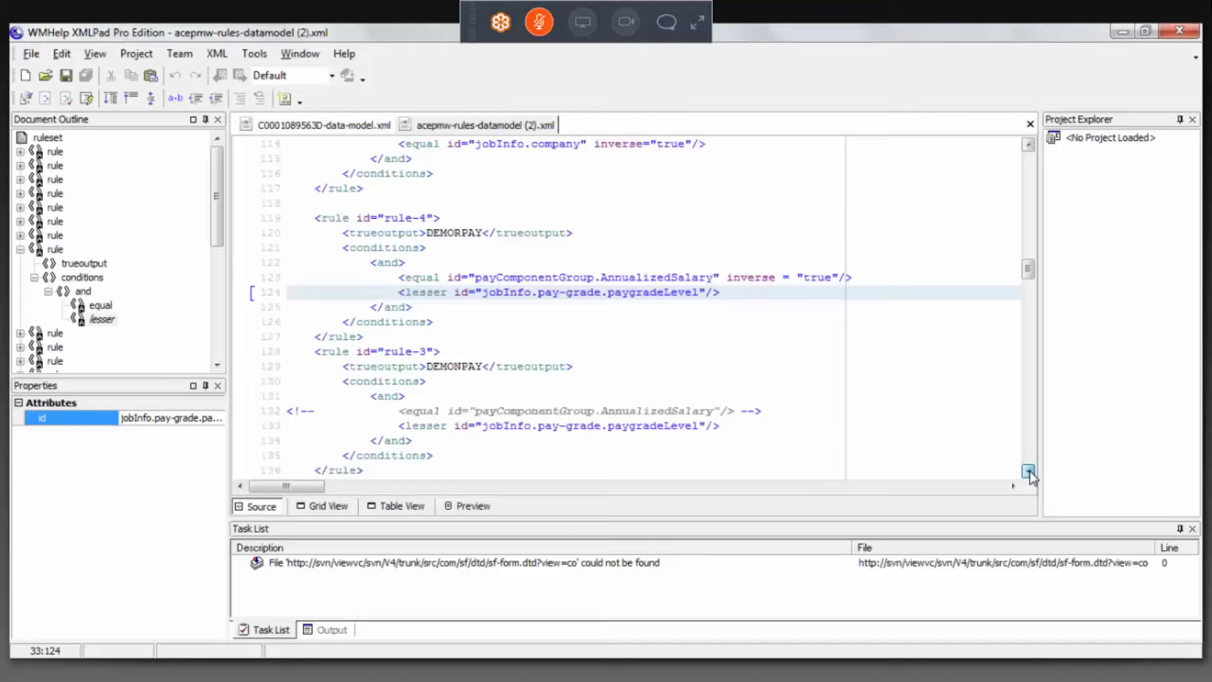
{"action": "scroll", "coordinate": [1029, 471], "scroll_direction": "down", "scroll_amount": 1}
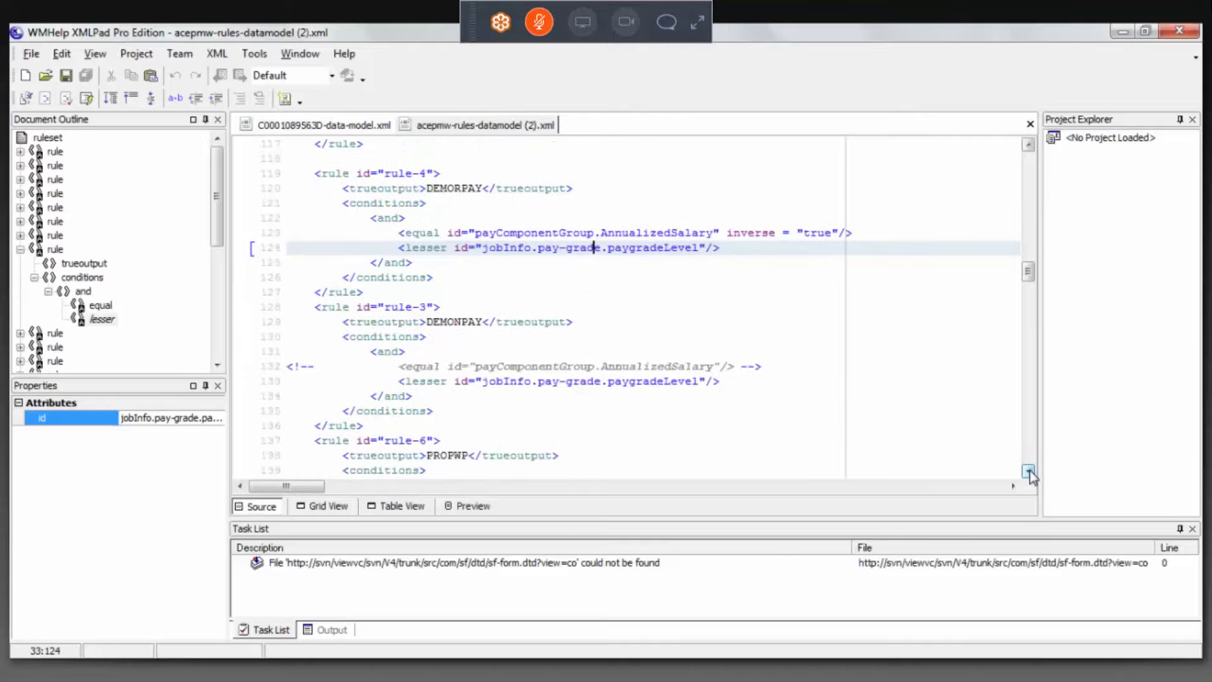
{"action": "scroll", "coordinate": [1029, 471], "scroll_direction": "down", "scroll_amount": 1}
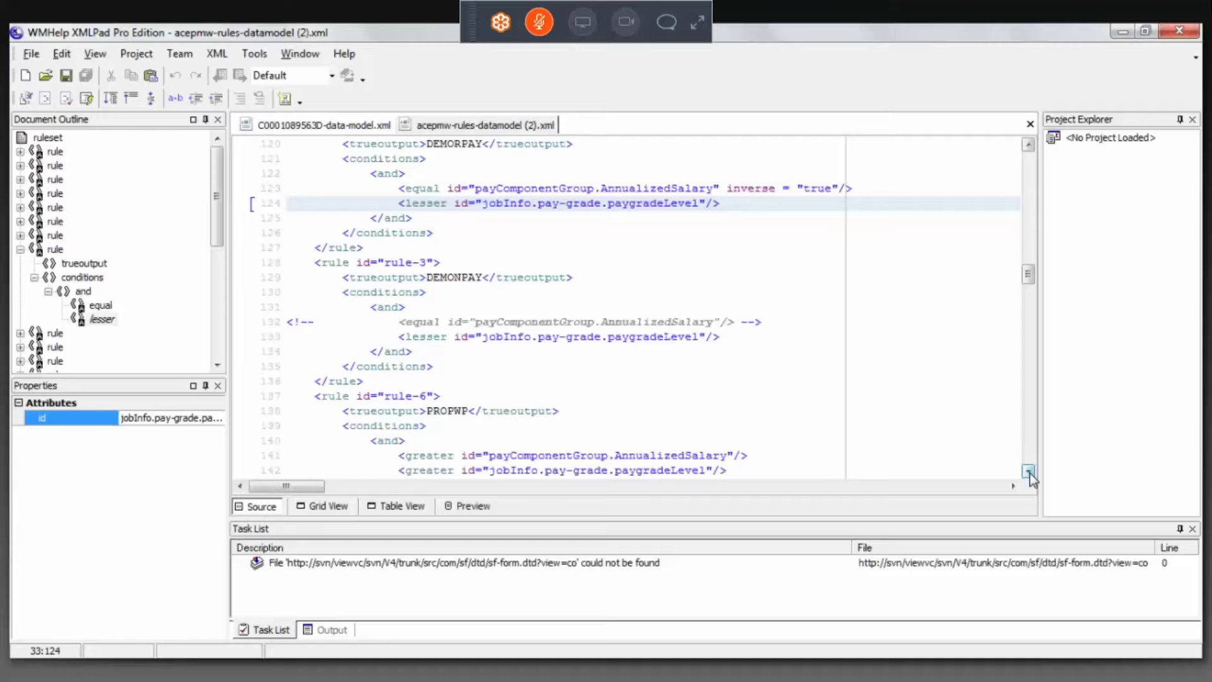
{"action": "scroll", "coordinate": [1029, 472], "scroll_direction": "down", "scroll_amount": 2}
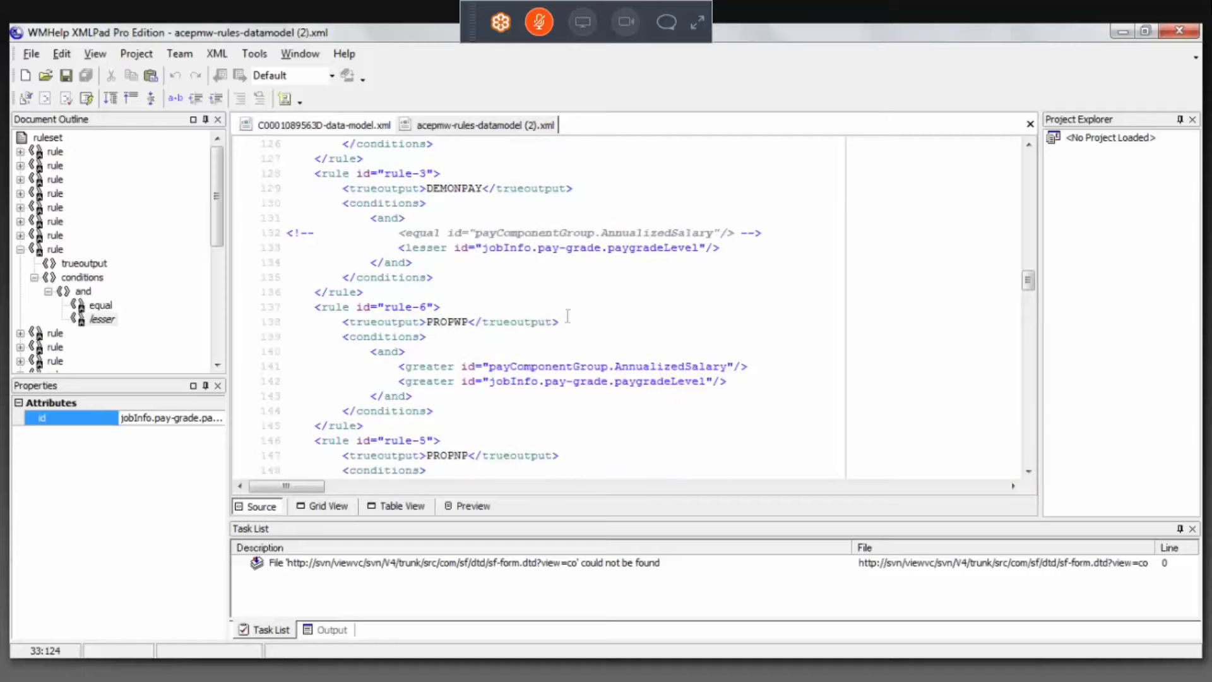
{"action": "left_click", "coordinate": [1028, 472]}
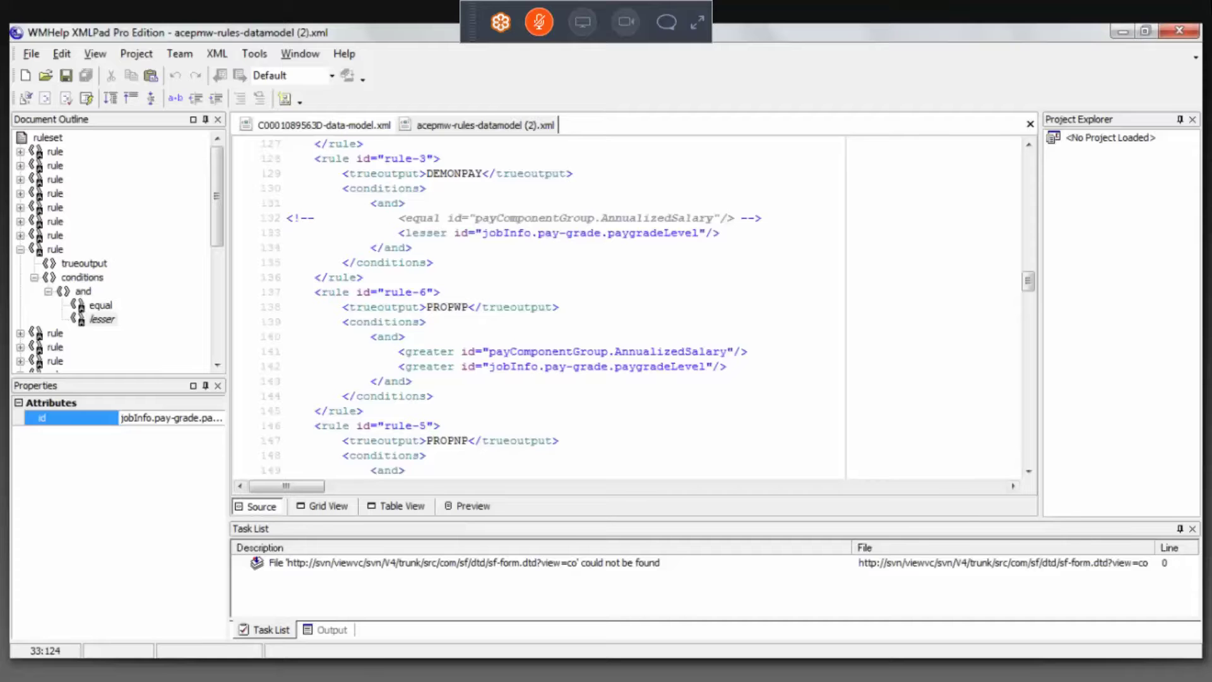
Step: Switch to the browser to check the employee's Update Employee Records page, and return to XMLPad
{"action": "mouse_move", "coordinate": [141, 678]}
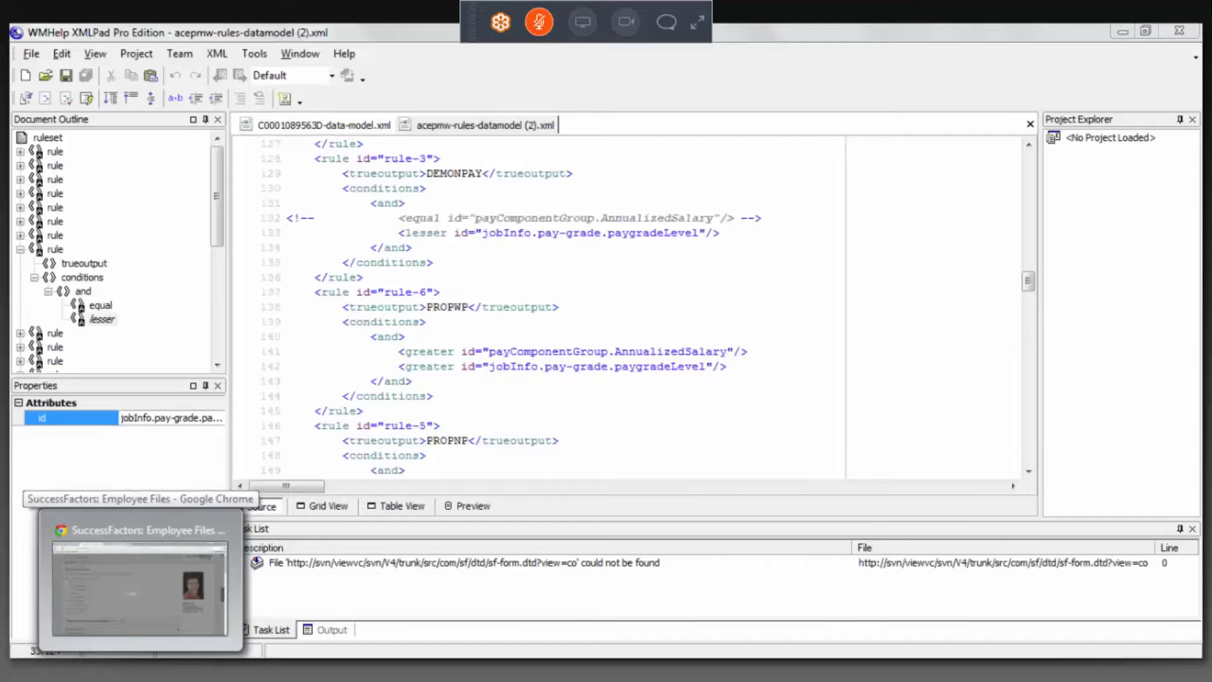
{"action": "left_click", "coordinate": [140, 587]}
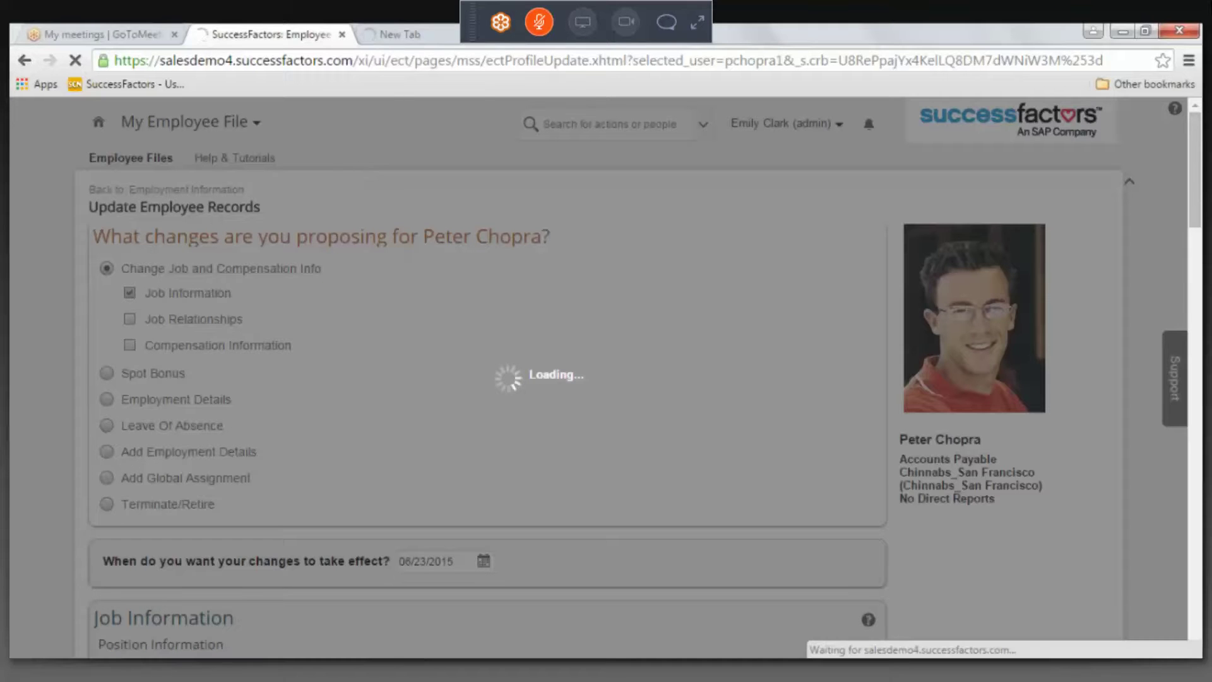
{"action": "left_click", "coordinate": [366, 679]}
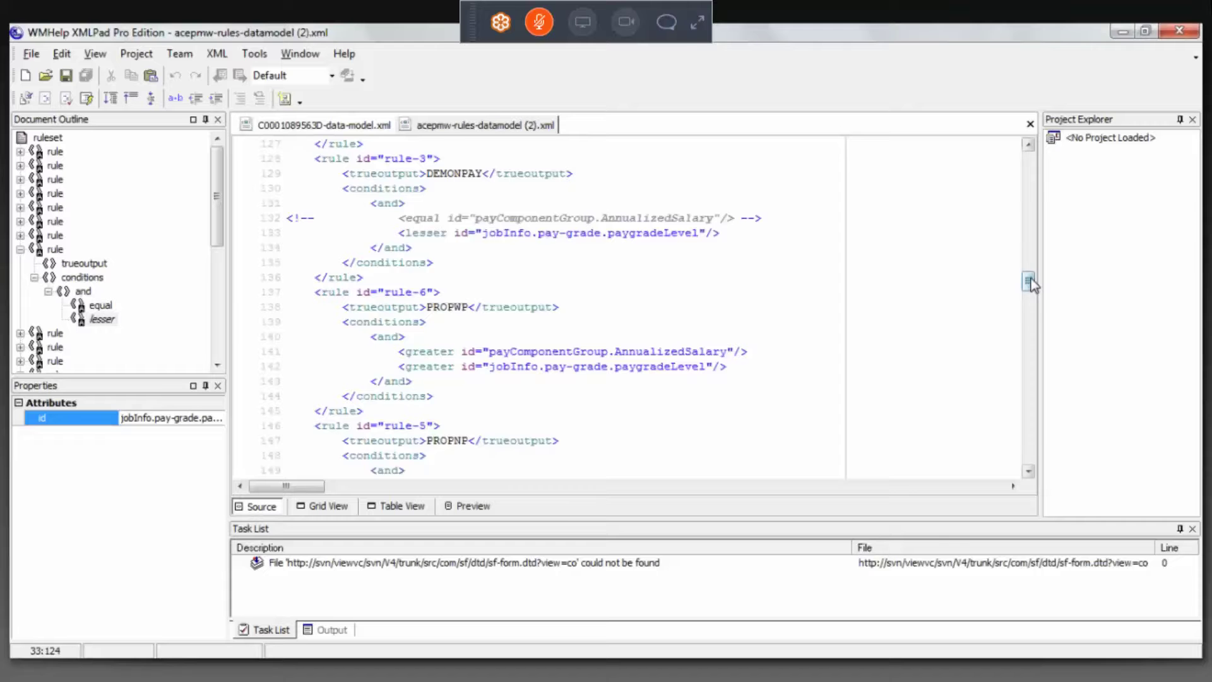
Step: Find rule-26 with the TRANDEPT output and examine its jobInfo.department condition
{"action": "scroll", "coordinate": [1031, 286], "scroll_direction": "down", "scroll_amount": 1}
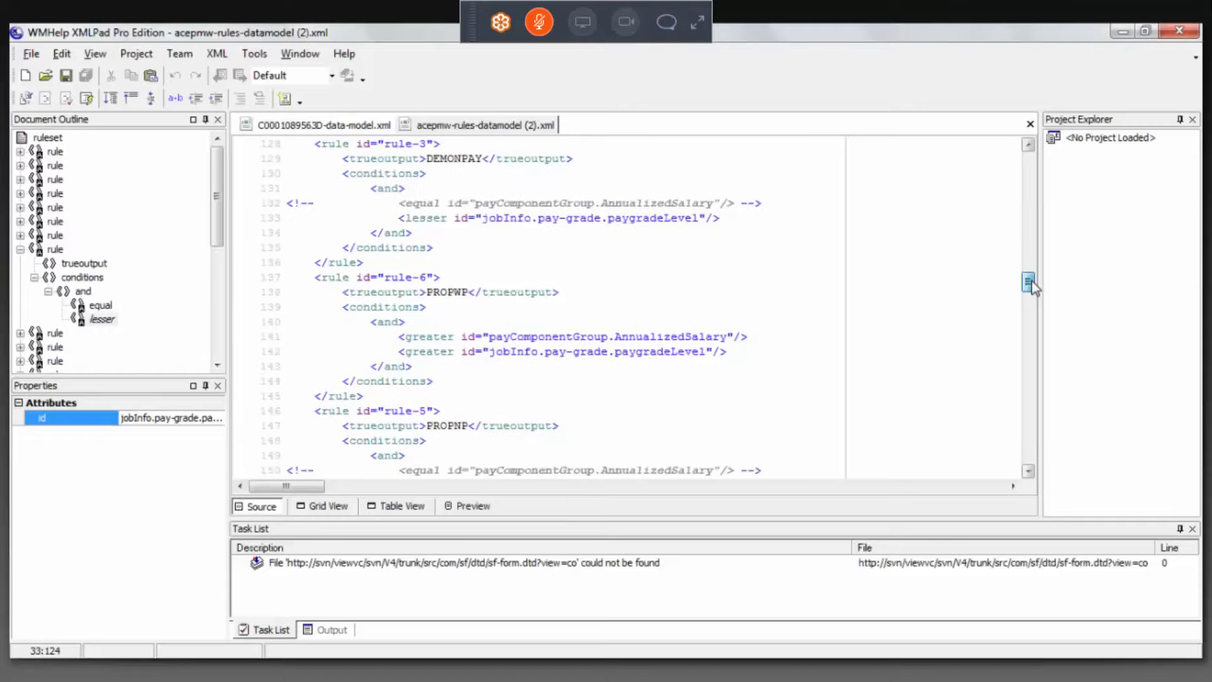
{"action": "left_click_drag", "start_coordinate": [1032, 281], "coordinate": [1037, 344]}
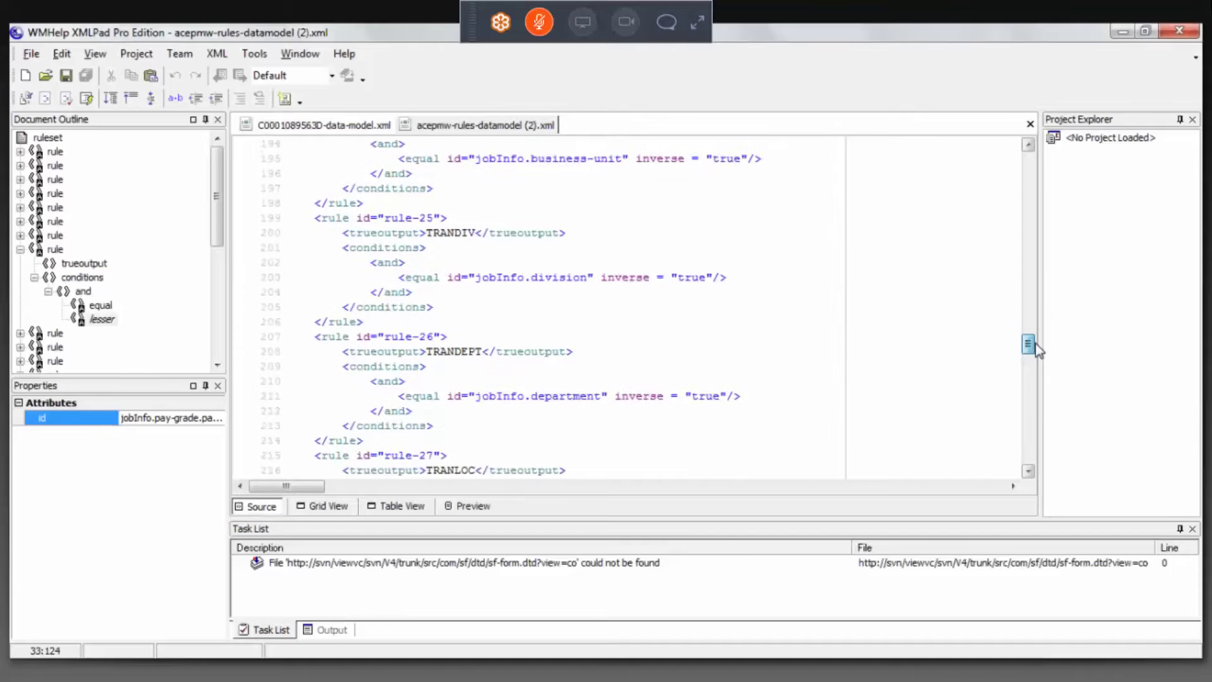
{"action": "scroll", "coordinate": [461, 314], "scroll_direction": "down", "scroll_amount": 1}
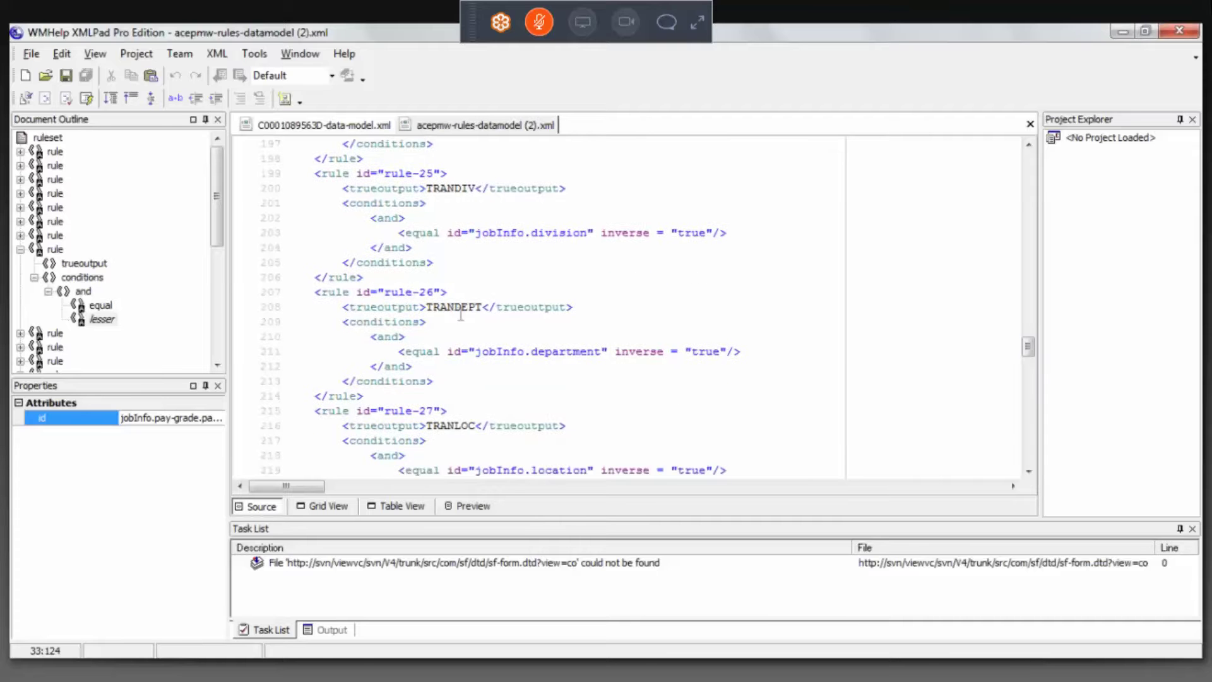
{"action": "left_click", "coordinate": [517, 351]}
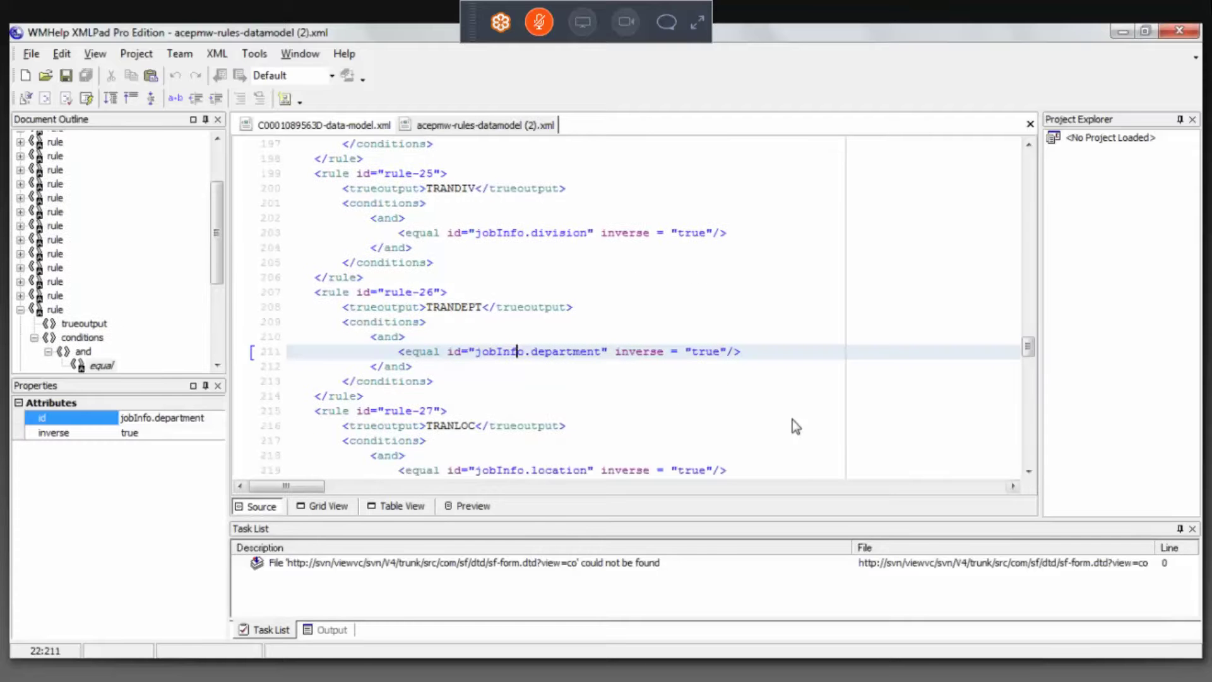
Step: Review the conditions of rule-27, rule-9 and rule-10 for the TRANLOC, JOBTITLE and JOBLATRL outputs
{"action": "scroll", "coordinate": [795, 426], "scroll_direction": "down", "scroll_amount": 5}
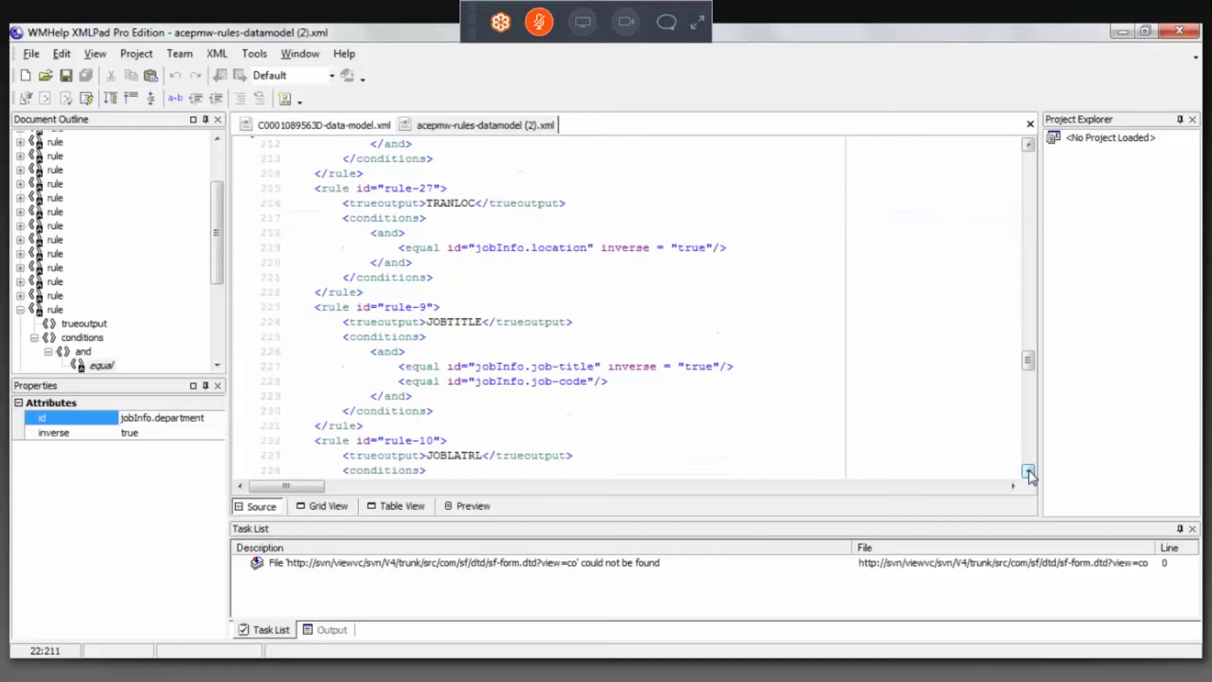
{"action": "left_click", "coordinate": [1029, 472]}
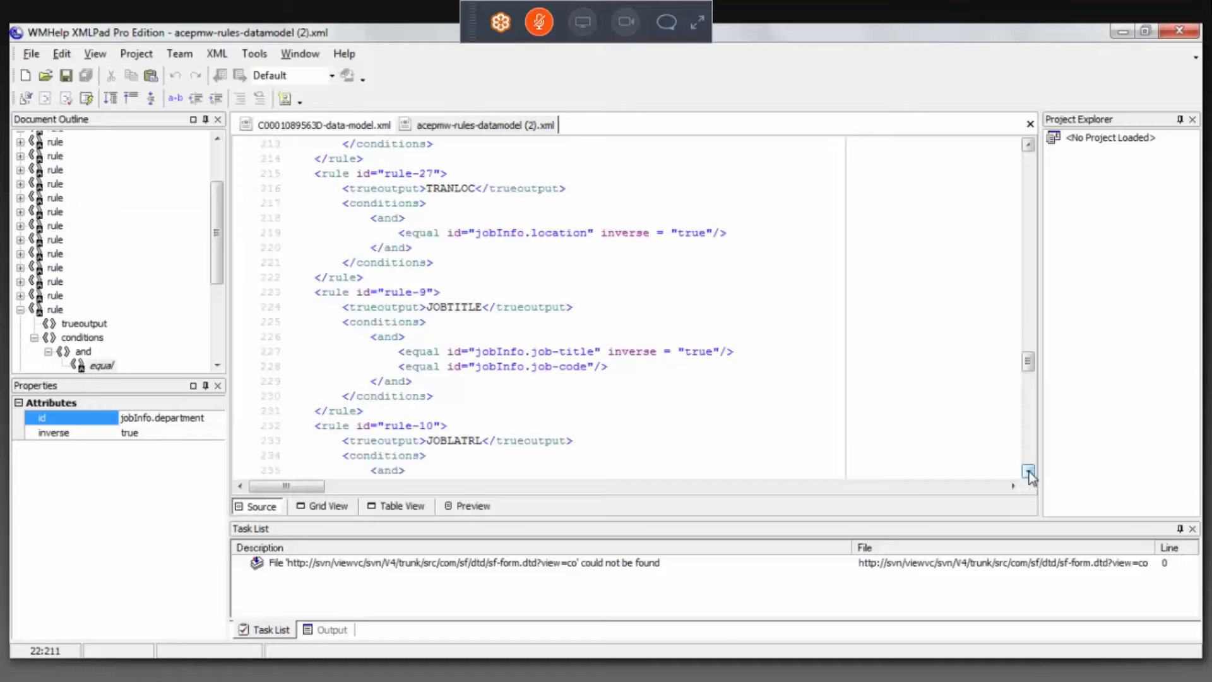
{"action": "left_click", "coordinate": [1028, 472]}
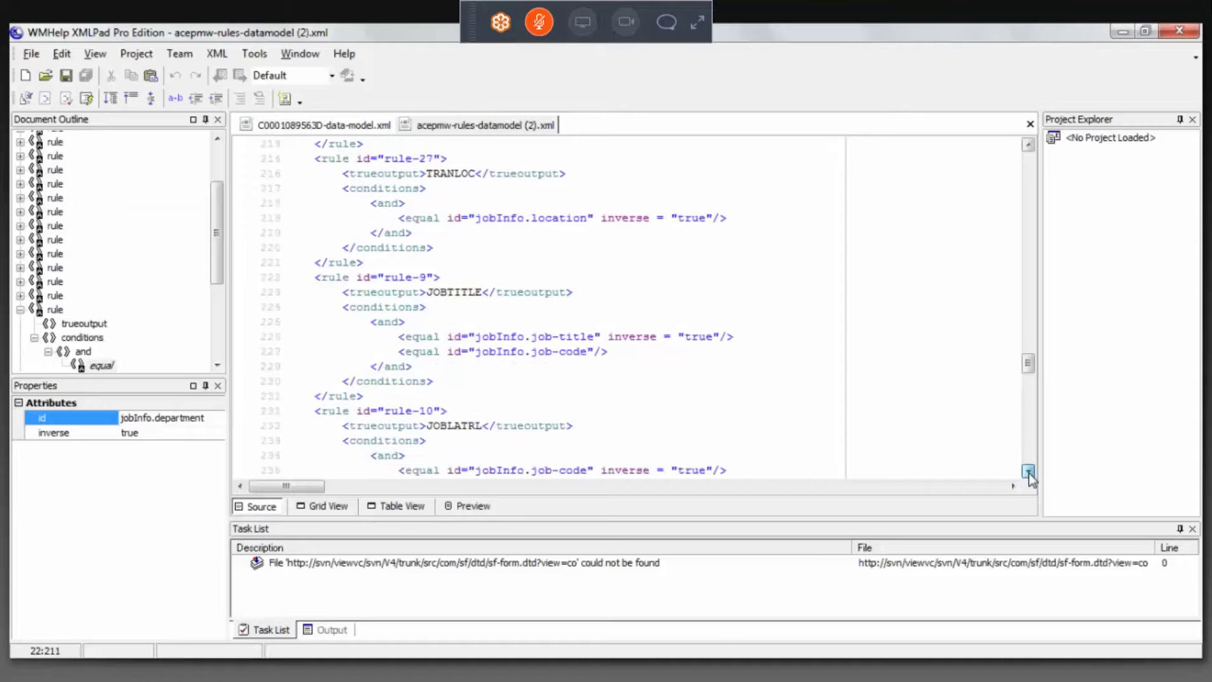
{"action": "left_click", "coordinate": [1028, 472]}
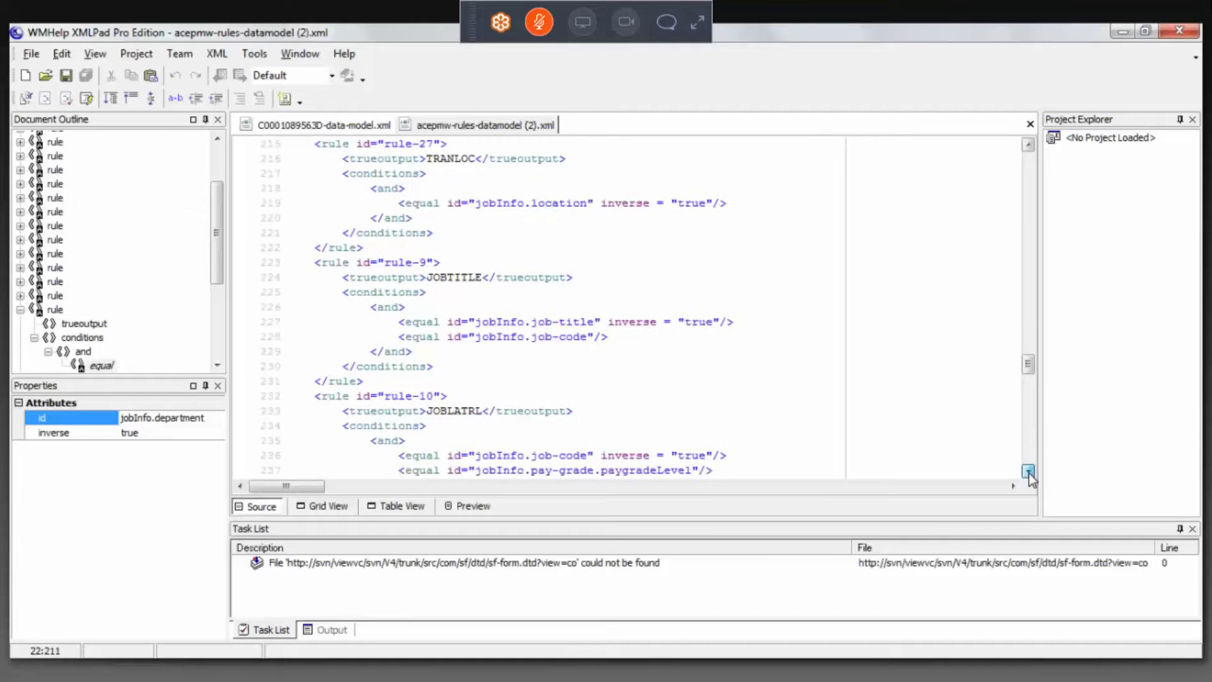
{"action": "left_click", "coordinate": [1028, 472]}
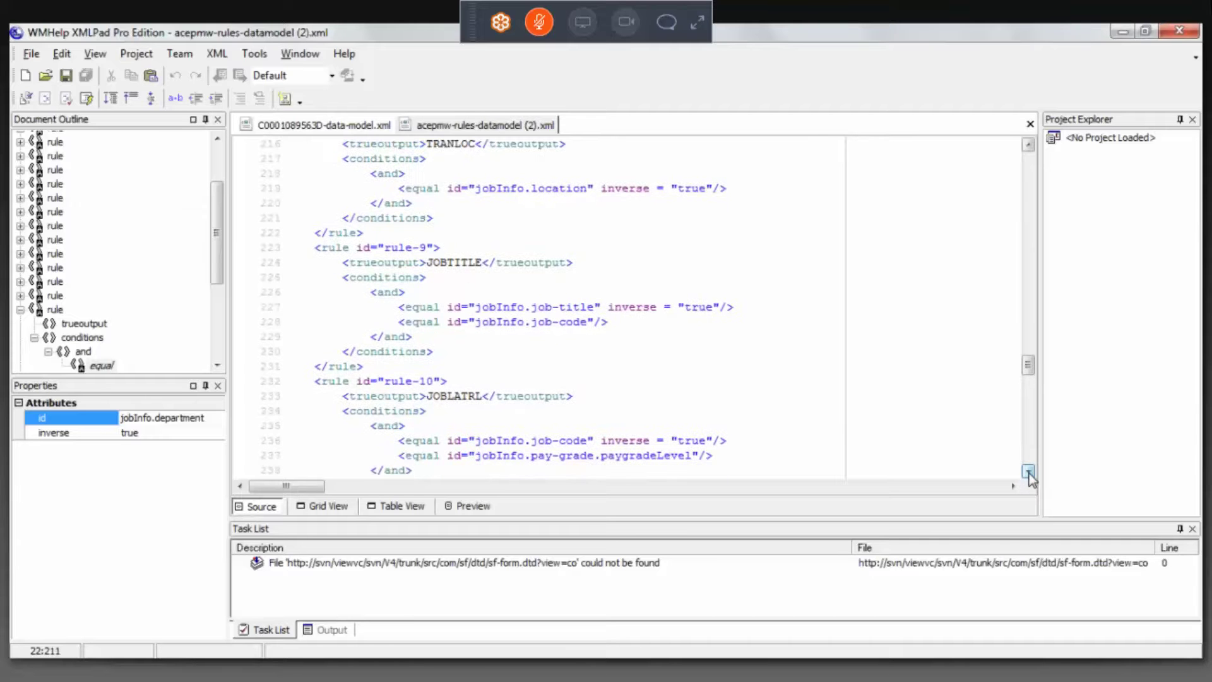
{"action": "left_click", "coordinate": [1028, 472]}
{"action": "scroll", "coordinate": [1034, 371], "scroll_direction": "down", "scroll_amount": 1}
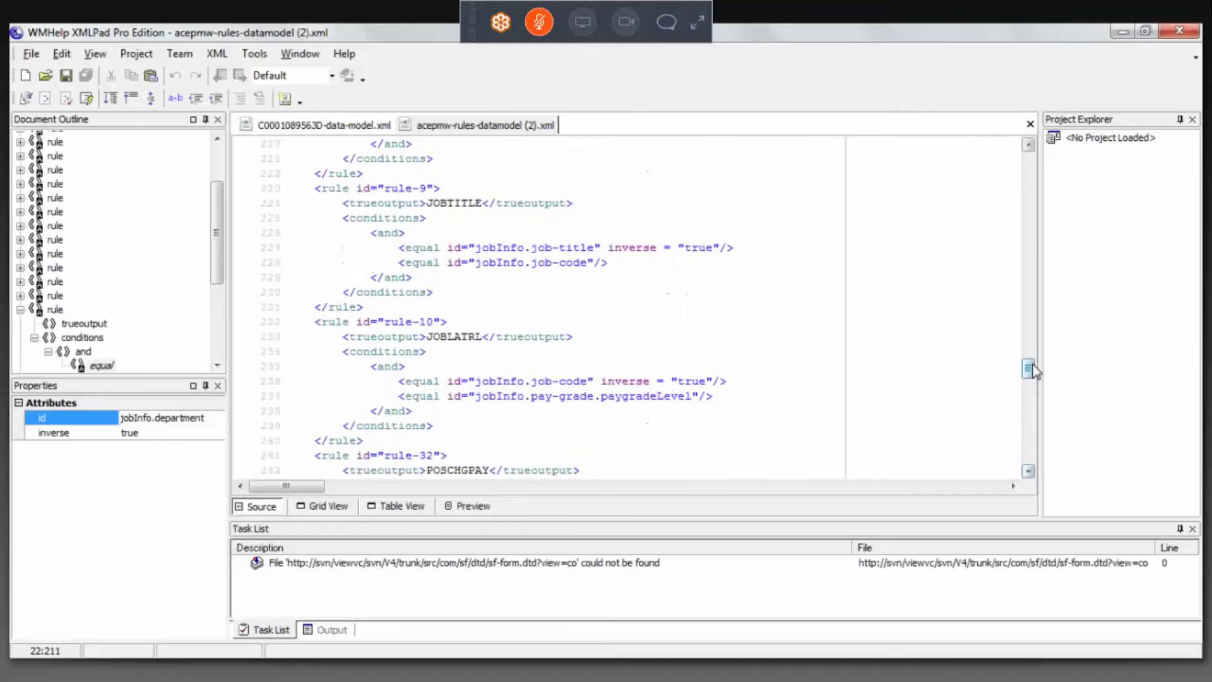
Step: Set the trueoutput value of rule-ter1 at the end of the ruleset to DATACHANGE
{"action": "left_click_drag", "start_coordinate": [1033, 371], "coordinate": [1037, 452]}
{"action": "double_click", "coordinate": [440, 203]}
{"action": "left_click_drag", "start_coordinate": [464, 203], "coordinate": [546, 203]}
{"action": "type", "text": "D"}
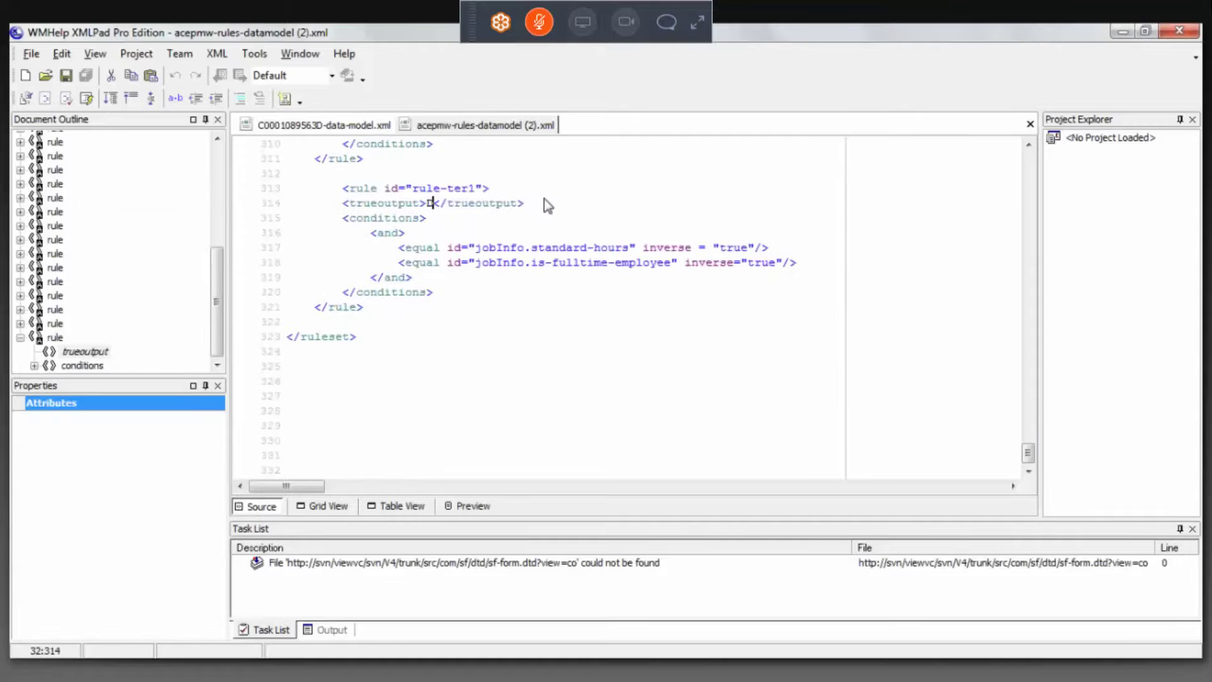
{"action": "type", "text": "ATA"}
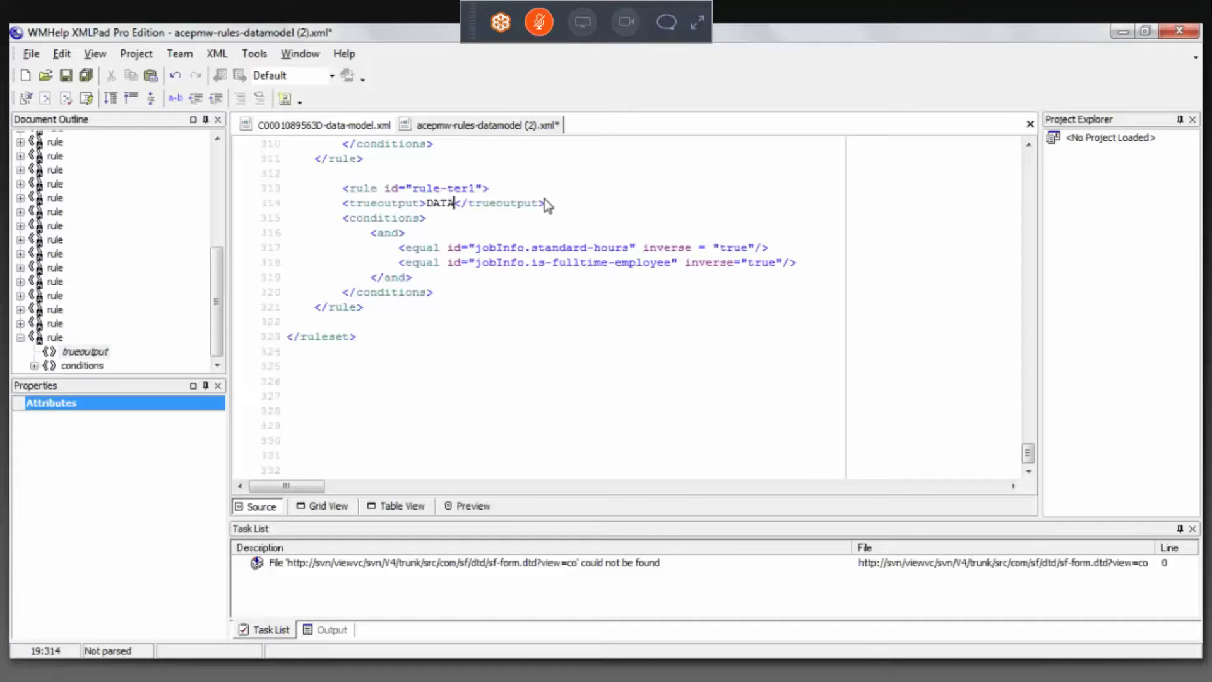
{"action": "type", "text": "CHANGE"}
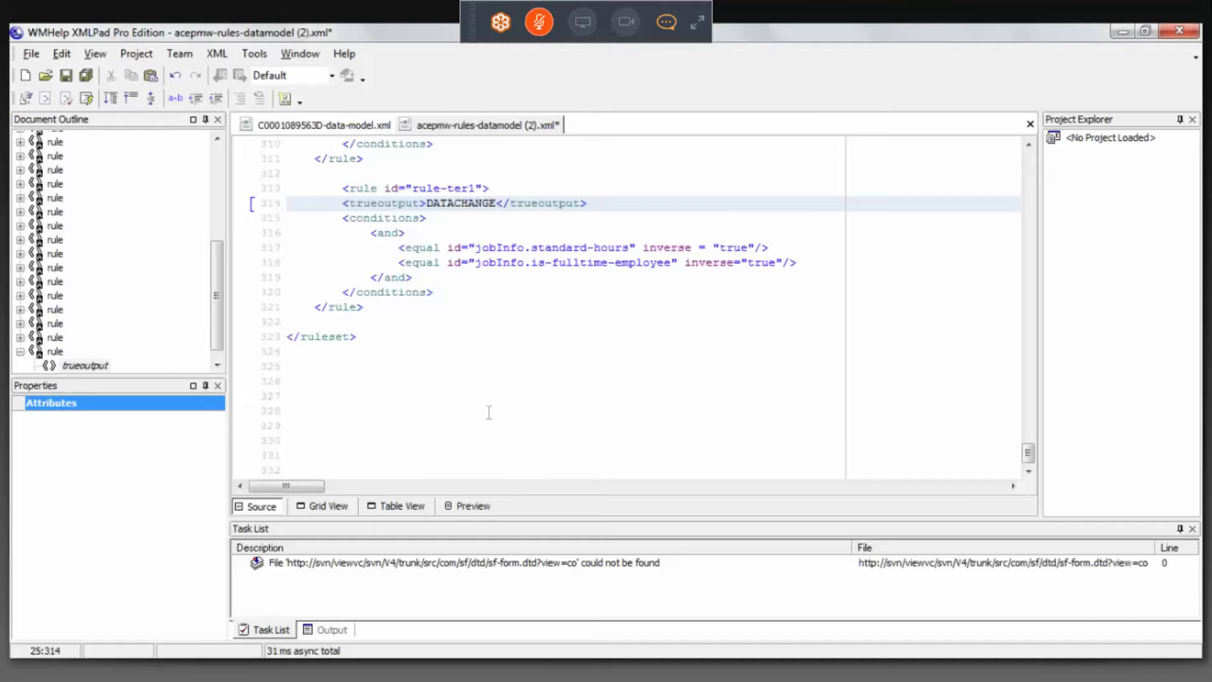
Step: Delete the jobInfo.standard-hours and jobInfo.is-fulltime-employee conditions inside rule-ter1's <and> block
{"action": "left_click", "coordinate": [402, 248]}
{"action": "left_click_drag", "start_coordinate": [401, 249], "coordinate": [421, 276]}
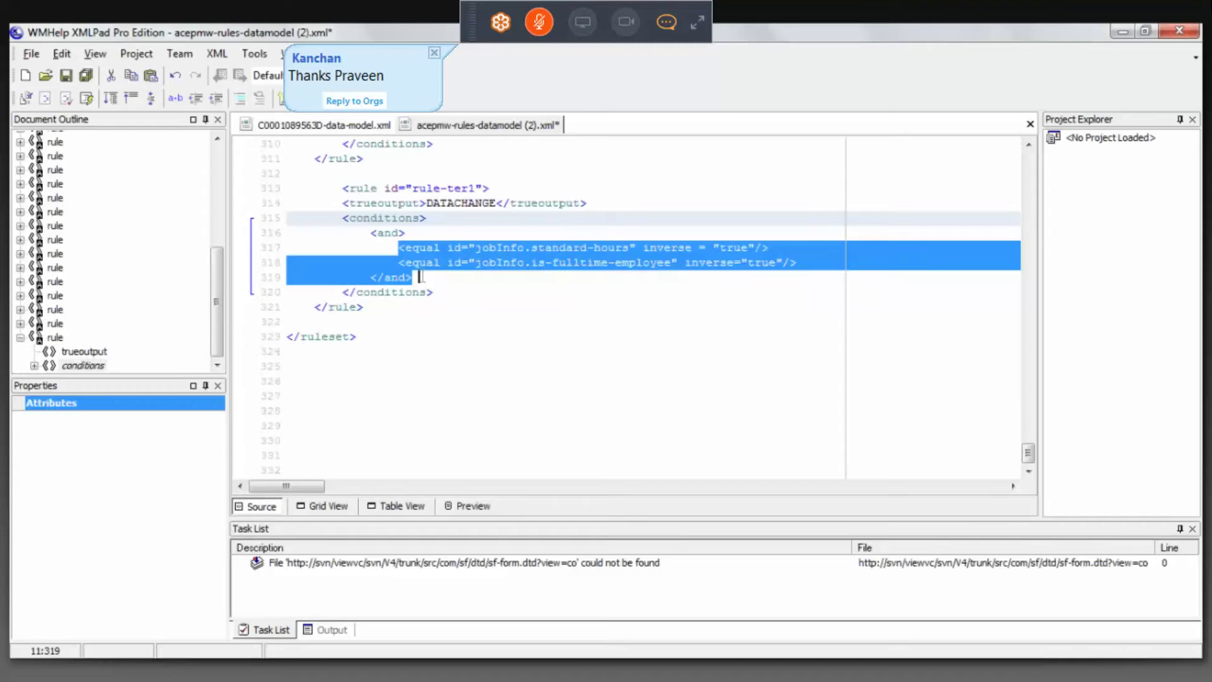
{"action": "left_click", "coordinate": [448, 262]}
{"action": "left_click_drag", "start_coordinate": [399, 247], "coordinate": [616, 248]}
{"action": "left_click_drag", "start_coordinate": [712, 256], "coordinate": [811, 259]}
{"action": "key", "text": "Delete"}
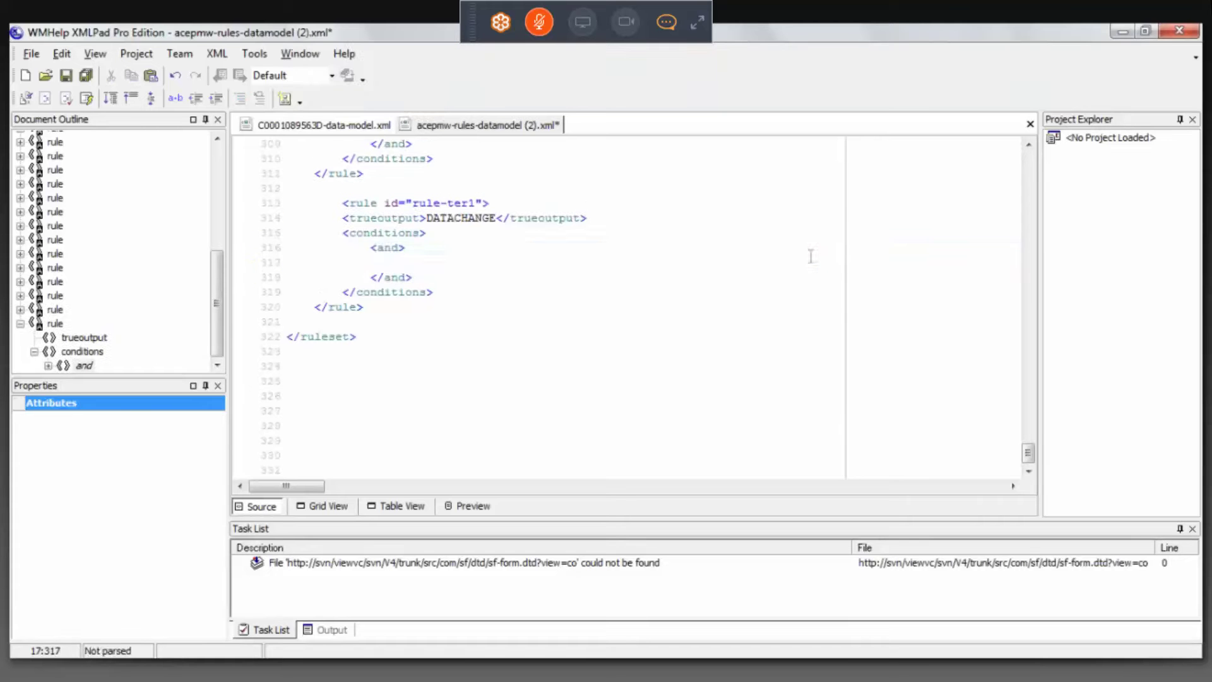
Step: Examine rule-ter1's opening tag and highlight DATACHANGE in its trueoutput element
{"action": "left_click", "coordinate": [406, 232]}
{"action": "left_click", "coordinate": [355, 200]}
{"action": "left_click", "coordinate": [363, 218]}
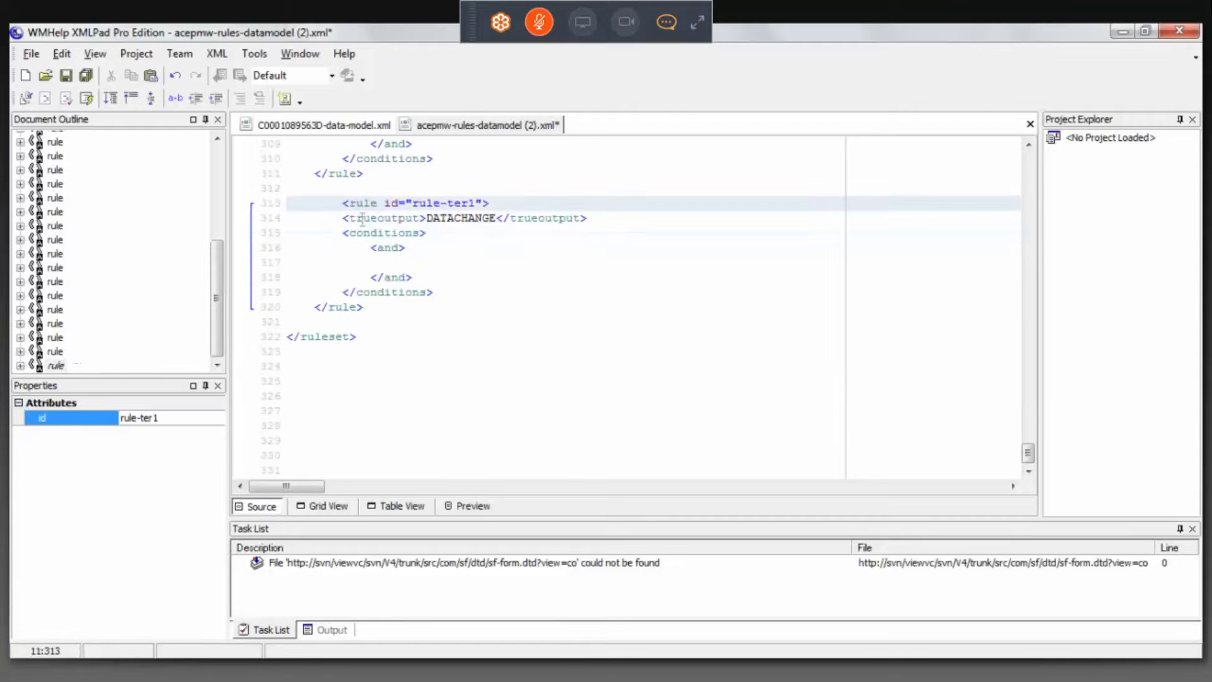
{"action": "left_click_drag", "start_coordinate": [496, 218], "coordinate": [427, 220]}
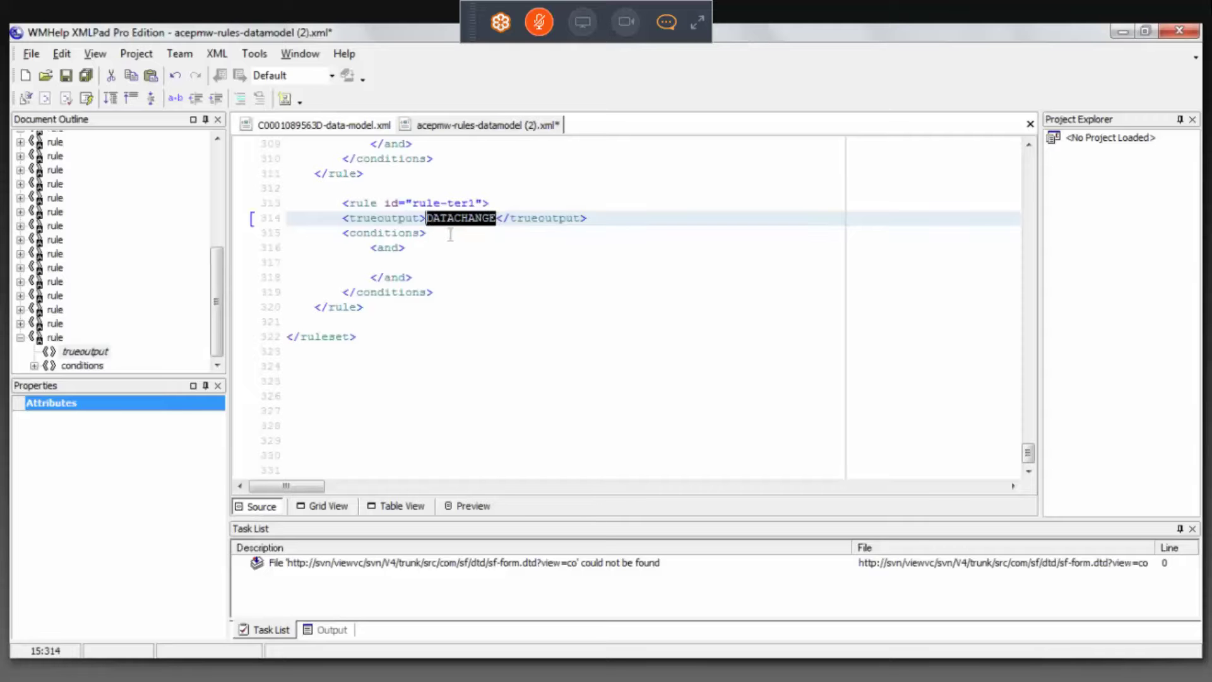
Step: Replace the <and> opening and closing tags inside rule-ter1's conditions with <OR> and </OR>
{"action": "left_click", "coordinate": [384, 262]}
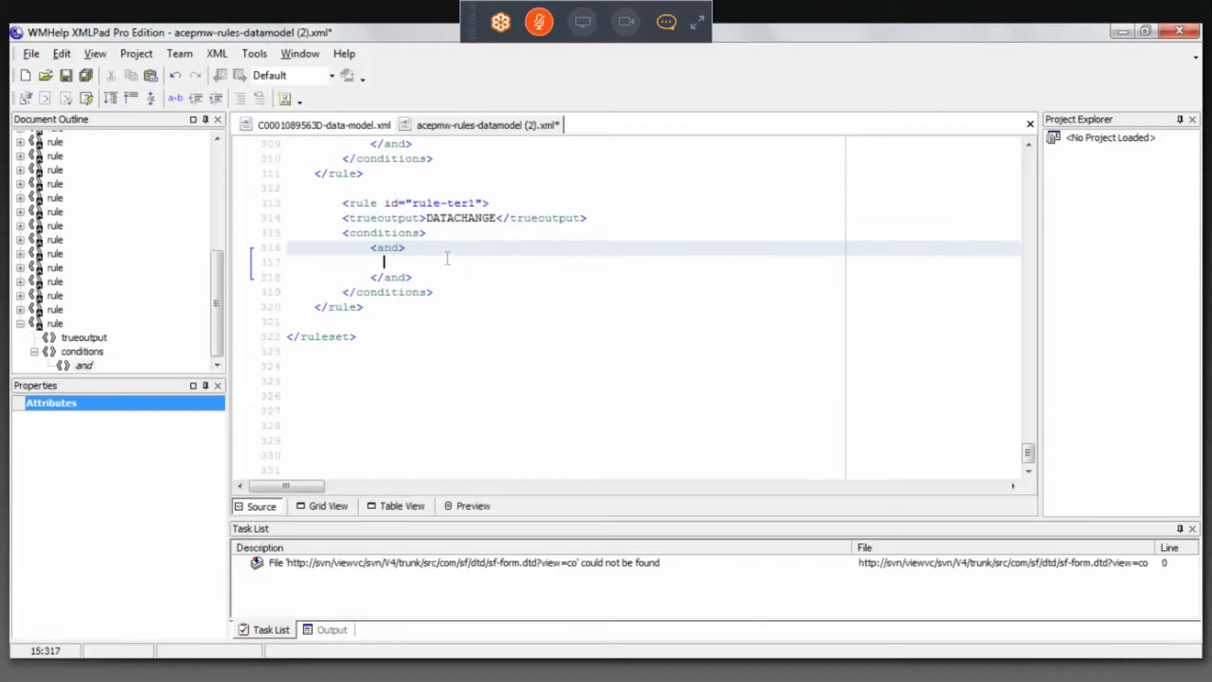
{"action": "left_click", "coordinate": [399, 247]}
{"action": "type", "text": "OR>"}
{"action": "double_click", "coordinate": [403, 276]}
{"action": "type", "text": "OR"}
{"action": "key", "text": "BackSpace"}
{"action": "key", "text": "BackSpace"}
{"action": "key", "text": "BackSpace"}
{"action": "key", "text": "BackSpace"}
{"action": "key", "text": "BackSpace"}
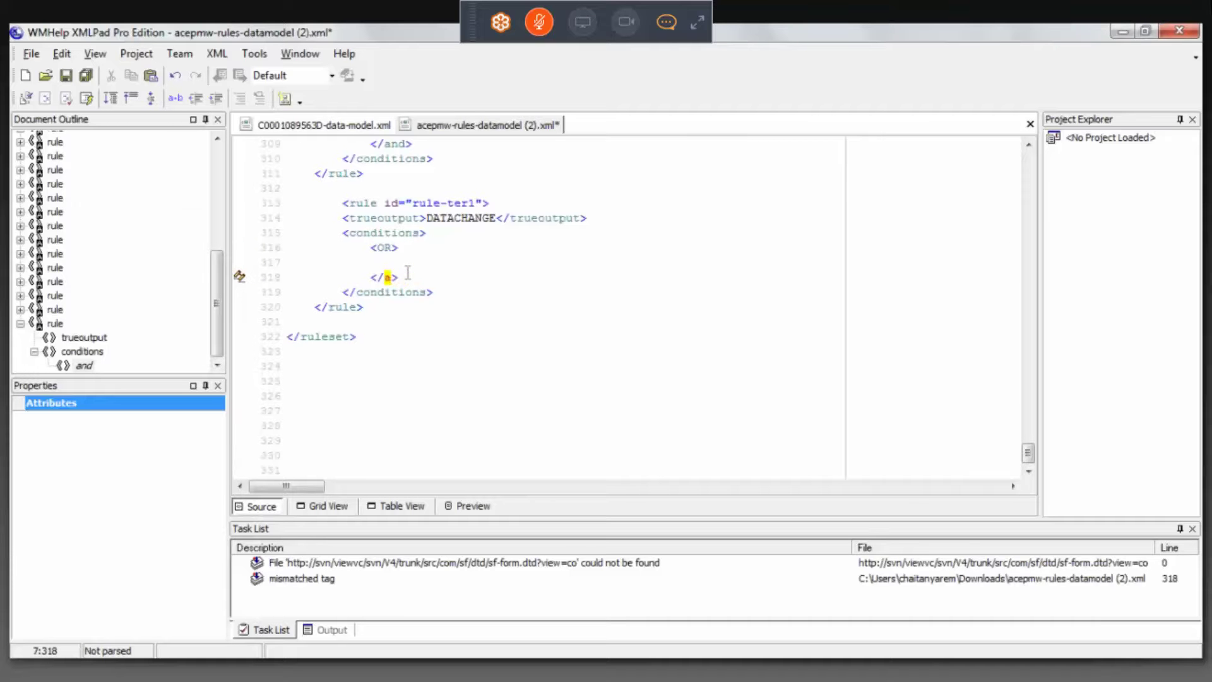
{"action": "type", "text": "OR"}
{"action": "left_click", "coordinate": [406, 248]}
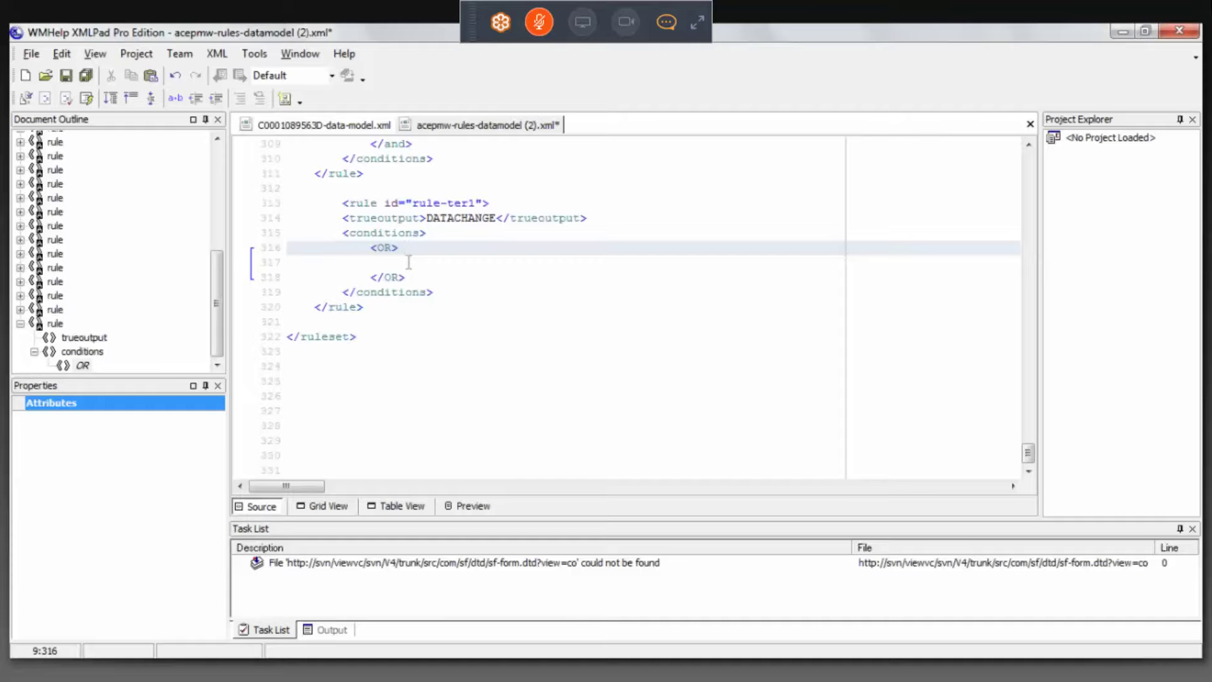
Step: Highlight DATACHANGE in rule-ter1's trueoutput, then switch to Chrome and close the SuccessFactors Employee Files tab
{"action": "left_click_drag", "start_coordinate": [498, 218], "coordinate": [427, 219]}
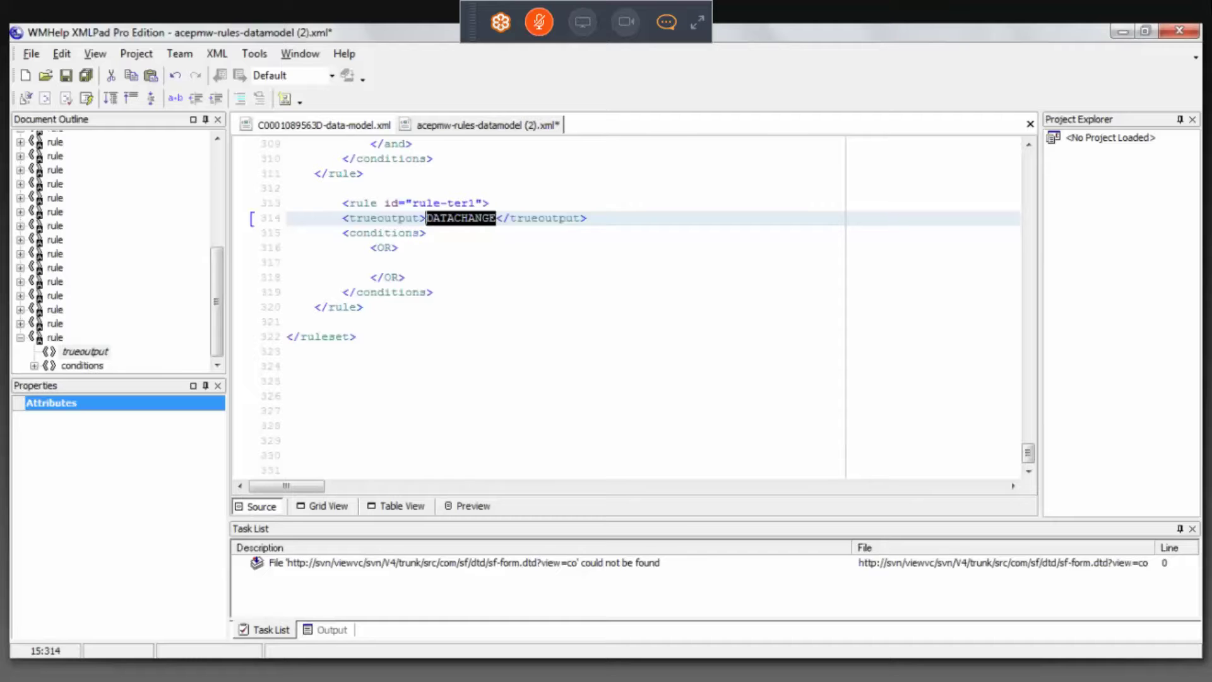
{"action": "mouse_move", "coordinate": [140, 670]}
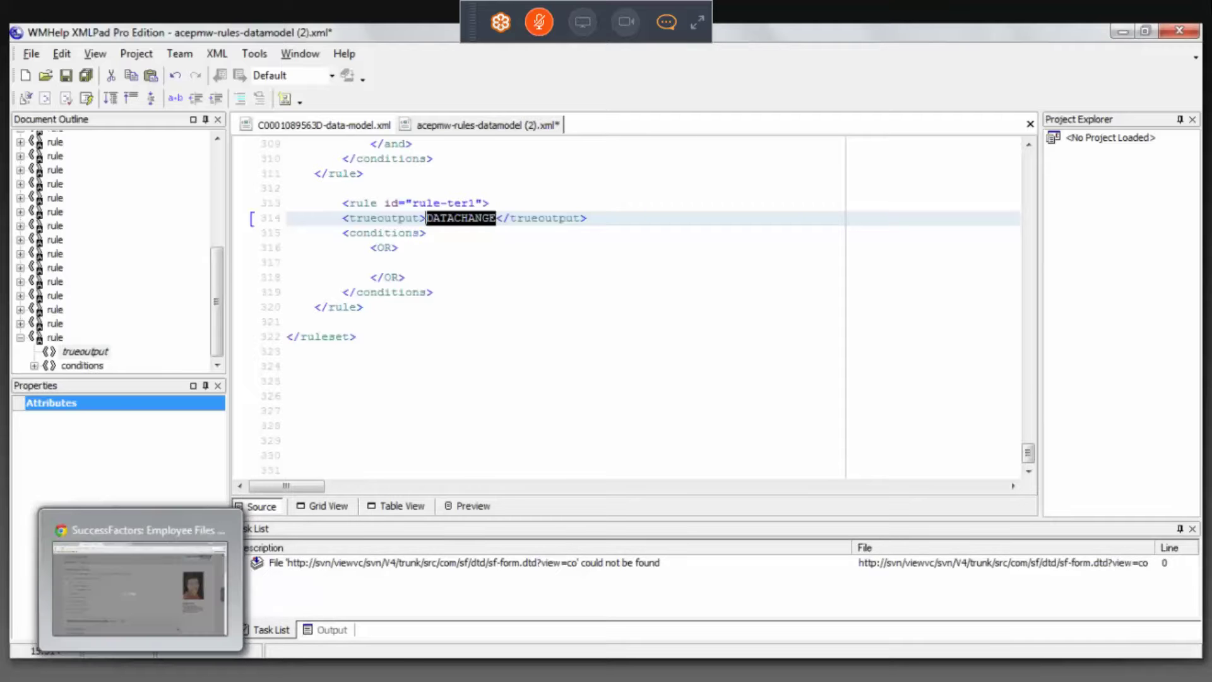
{"action": "left_click", "coordinate": [141, 671]}
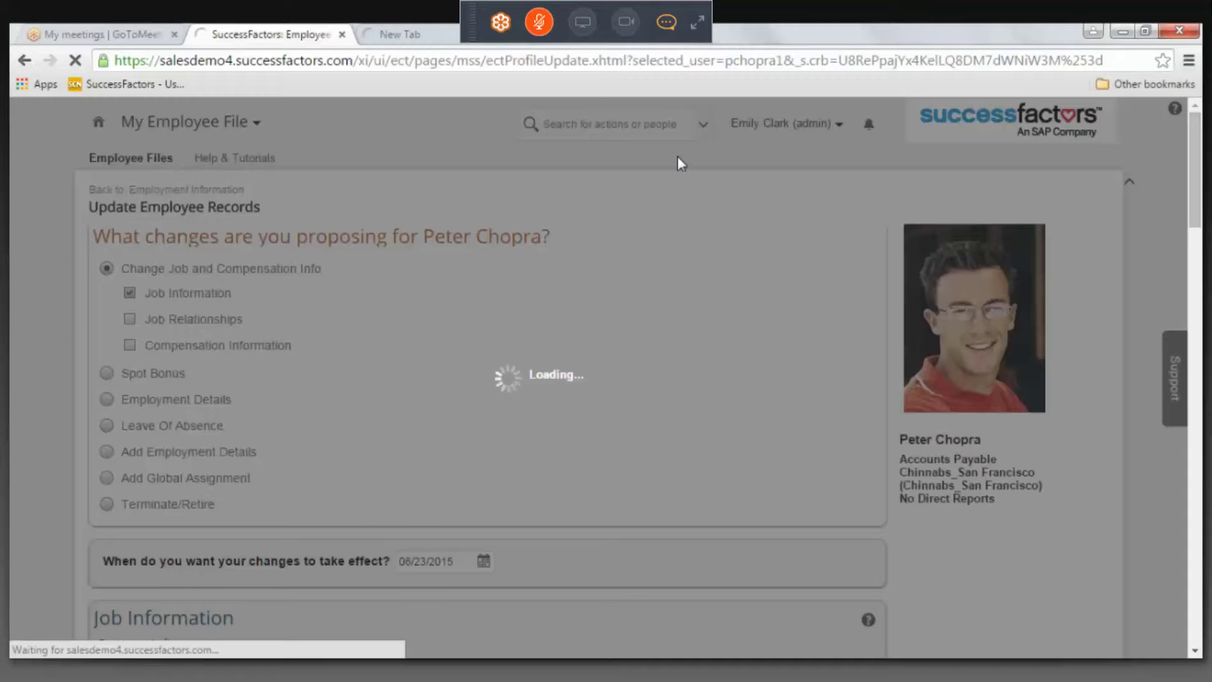
{"action": "left_click", "coordinate": [342, 34]}
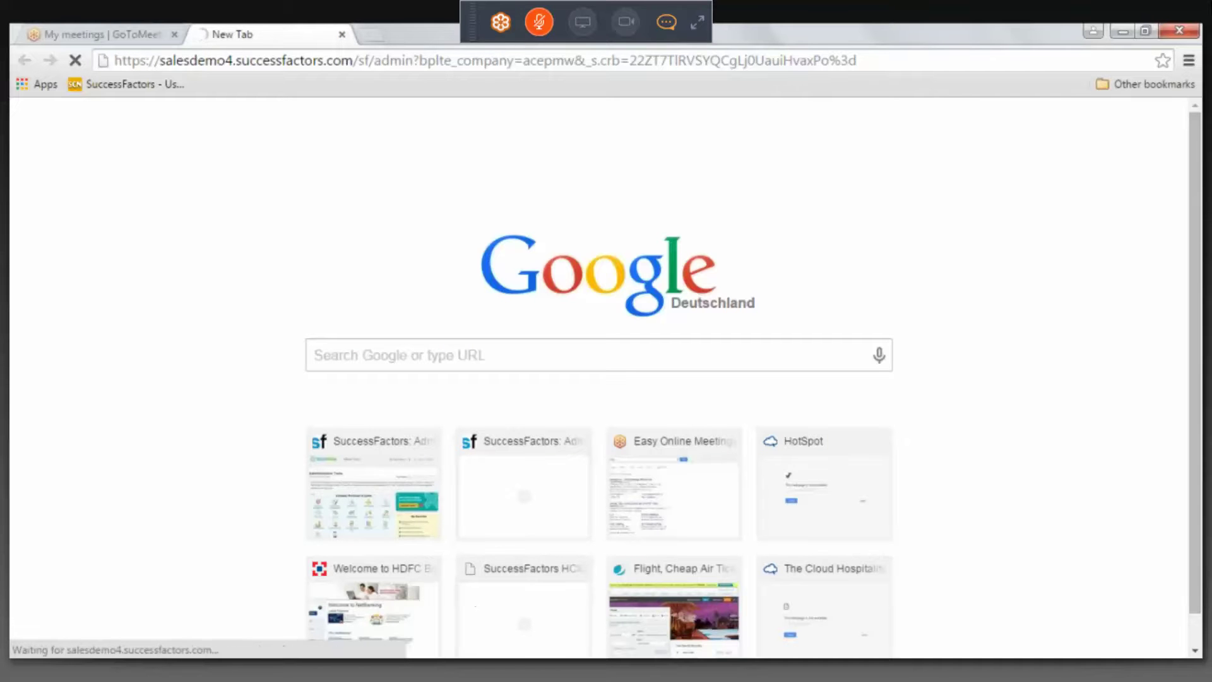
Step: Switch to the picklist workbook in Excel, look through the event and event-reason entries, and select the active Data Change event's row
{"action": "mouse_move", "coordinate": [412, 670]}
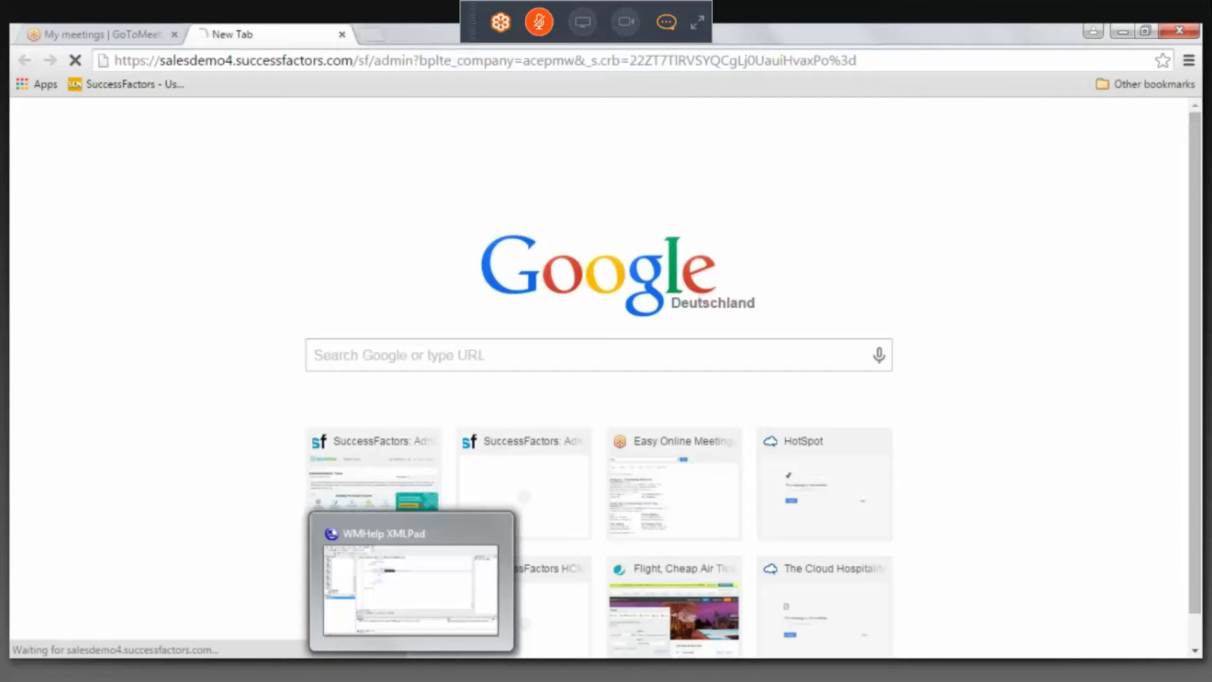
{"action": "key", "text": "alt+Tab"}
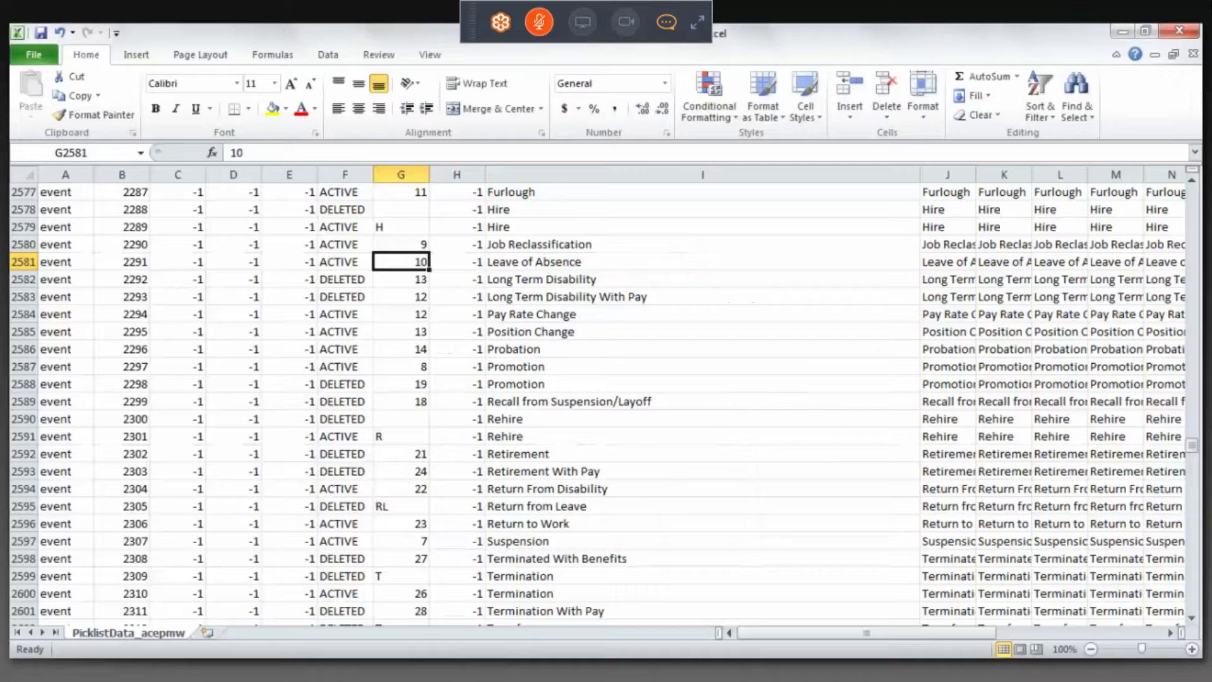
{"action": "left_click", "coordinate": [558, 366]}
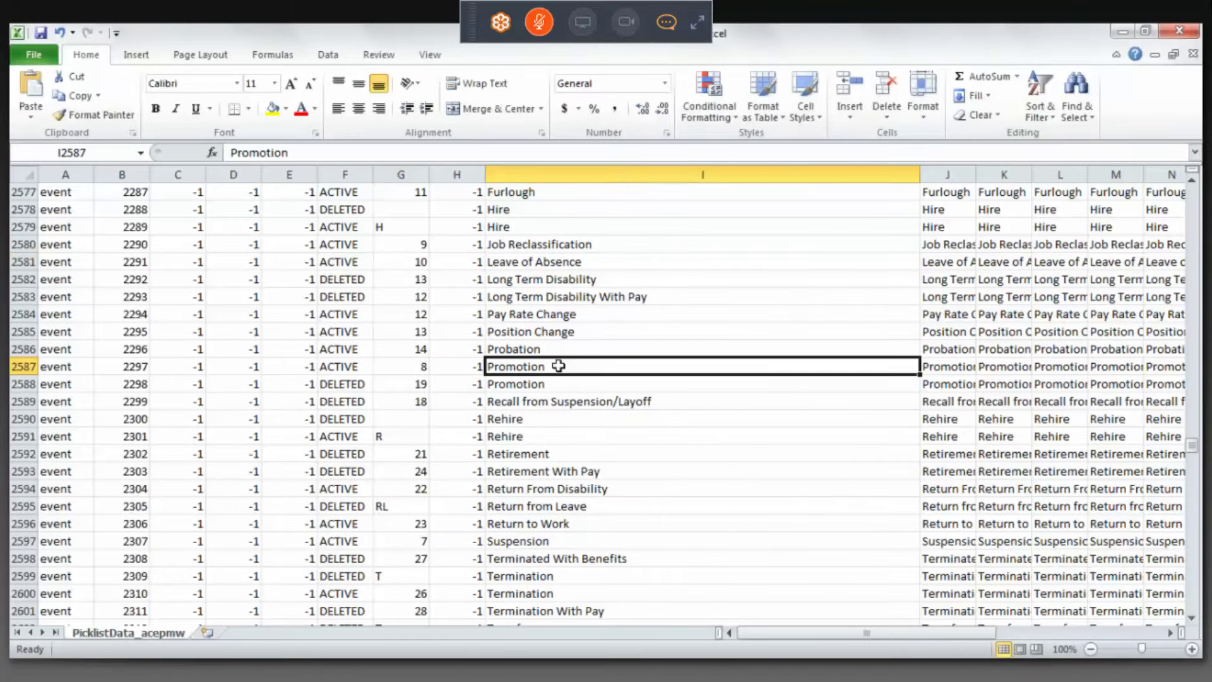
{"action": "key", "text": "Down"}
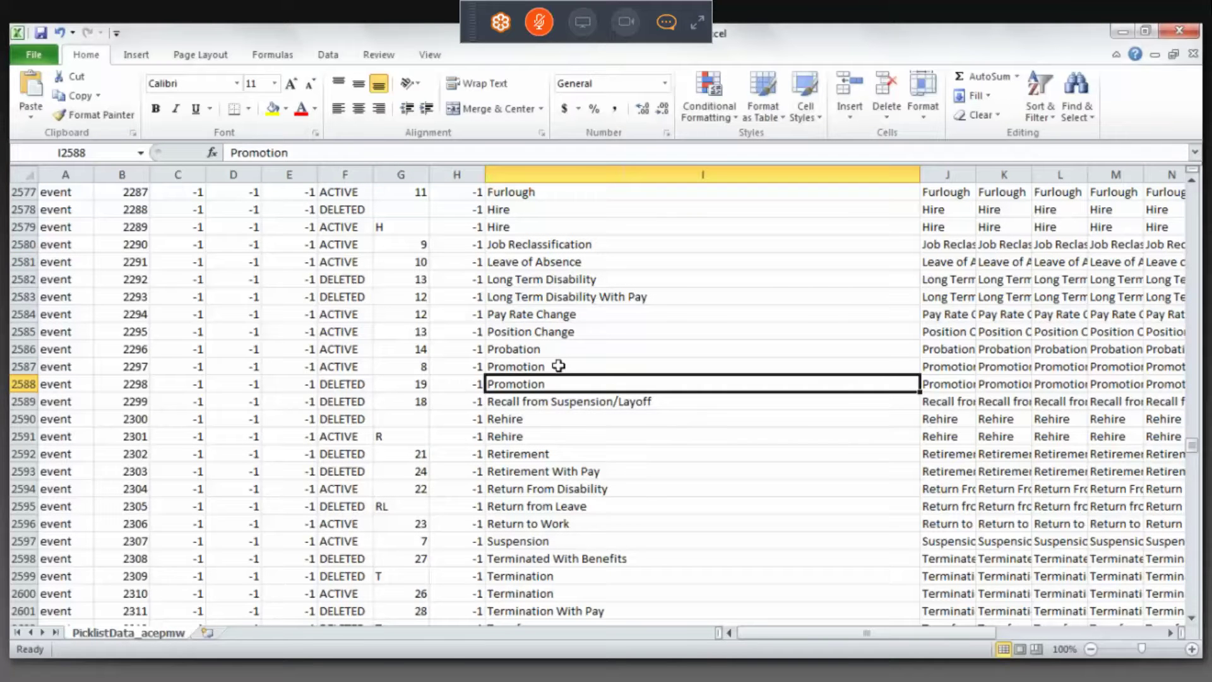
{"action": "key", "text": "Down"}
{"action": "key", "text": "Down"}
{"action": "key", "text": "Down"}
{"action": "key", "text": "Down"}
{"action": "key", "text": "Down"}
{"action": "key", "text": "Down"}
{"action": "key", "text": "Down"}
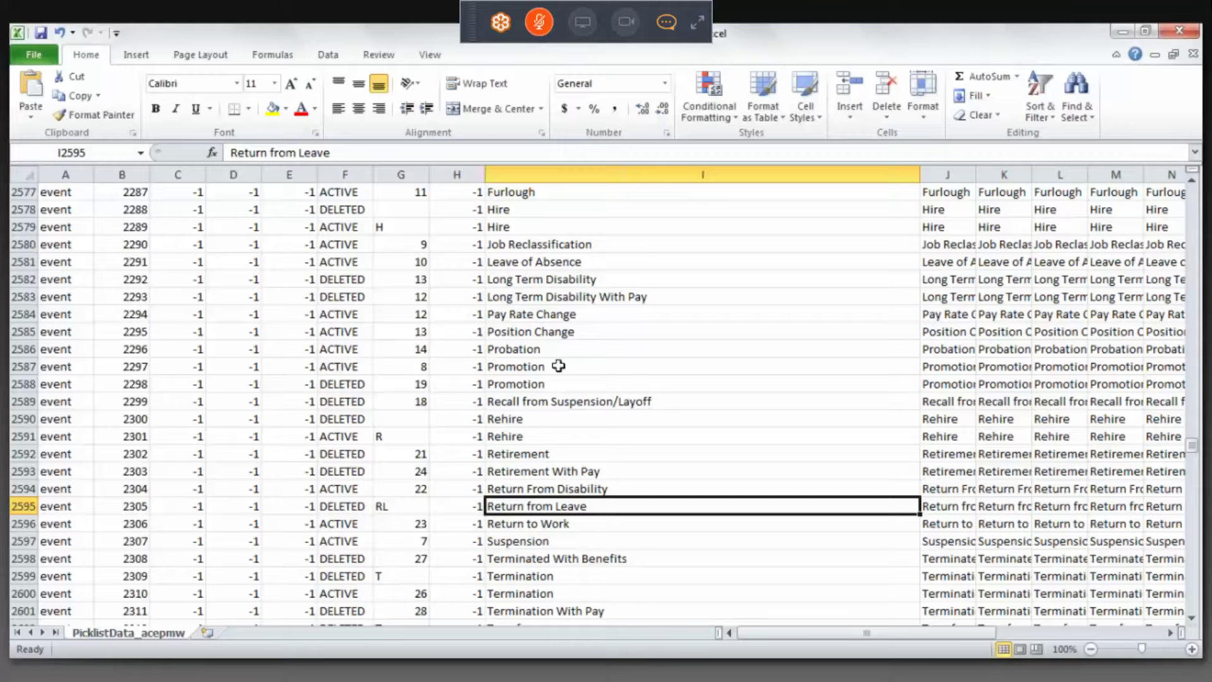
{"action": "key", "text": "Down"}
{"action": "key", "text": "Down"}
{"action": "key", "text": "Down"}
{"action": "key", "text": "Down"}
{"action": "key", "text": "Down"}
{"action": "key", "text": "Down"}
{"action": "key", "text": "Down"}
{"action": "key", "text": "Down"}
{"action": "key", "text": "Down"}
{"action": "key", "text": "Down"}
{"action": "key", "text": "Down"}
{"action": "key", "text": "Down"}
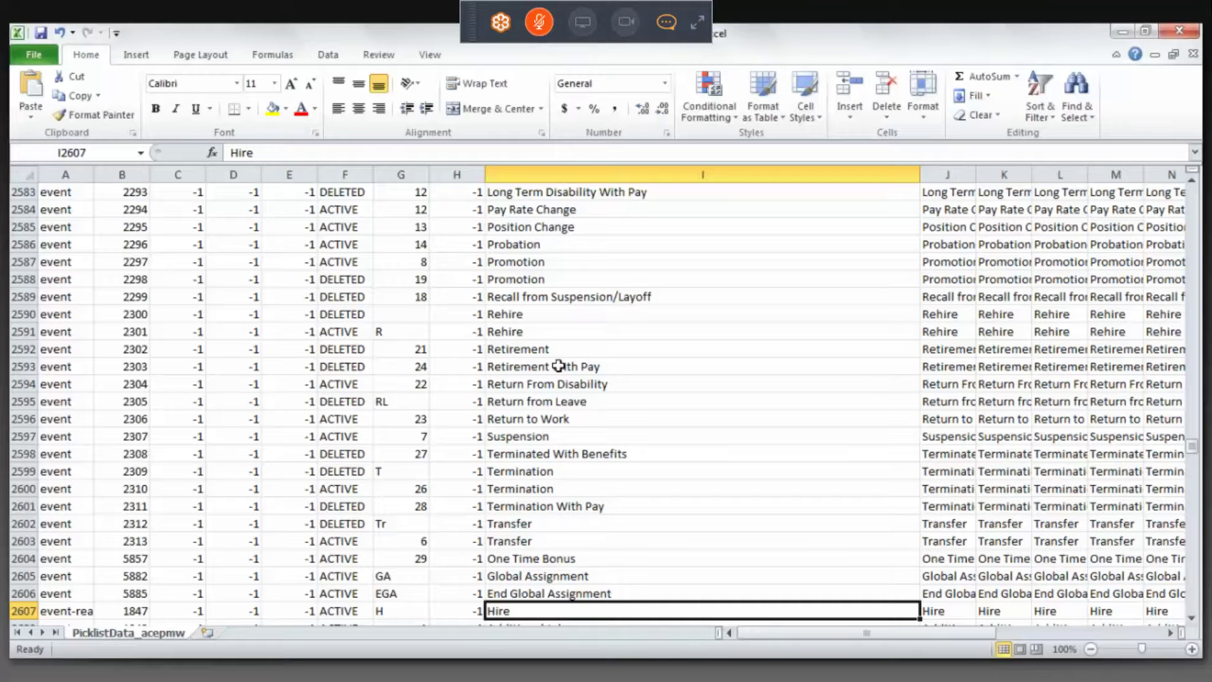
{"action": "key", "text": "Down"}
{"action": "key", "text": "Down"}
{"action": "key", "text": "Down"}
{"action": "key", "text": "Down"}
{"action": "key", "text": "Down"}
{"action": "key", "text": "Down"}
{"action": "key", "text": "Down"}
{"action": "key", "text": "Down"}
{"action": "key", "text": "Down"}
{"action": "key", "text": "Down"}
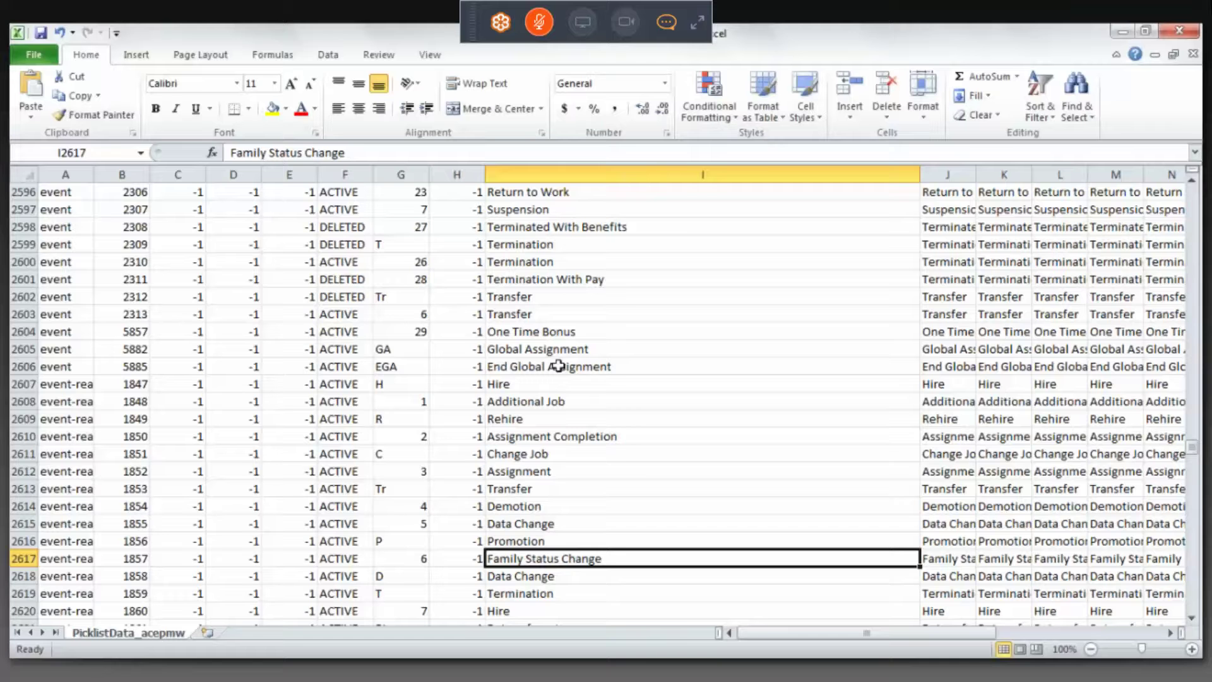
{"action": "key", "text": "Up"}
{"action": "key", "text": "Up"}
{"action": "key", "text": "Up"}
{"action": "key", "text": "Up"}
{"action": "key", "text": "Up"}
{"action": "key", "text": "Up"}
{"action": "key", "text": "Up"}
{"action": "key", "text": "Up"}
{"action": "key", "text": "Up"}
{"action": "key", "text": "Up"}
{"action": "key", "text": "Up"}
{"action": "key", "text": "Up"}
{"action": "key", "text": "Up"}
{"action": "key", "text": "Up"}
{"action": "key", "text": "Up"}
{"action": "key", "text": "Up"}
{"action": "key", "text": "Up"}
{"action": "key", "text": "Up"}
{"action": "key", "text": "Up"}
{"action": "key", "text": "Up"}
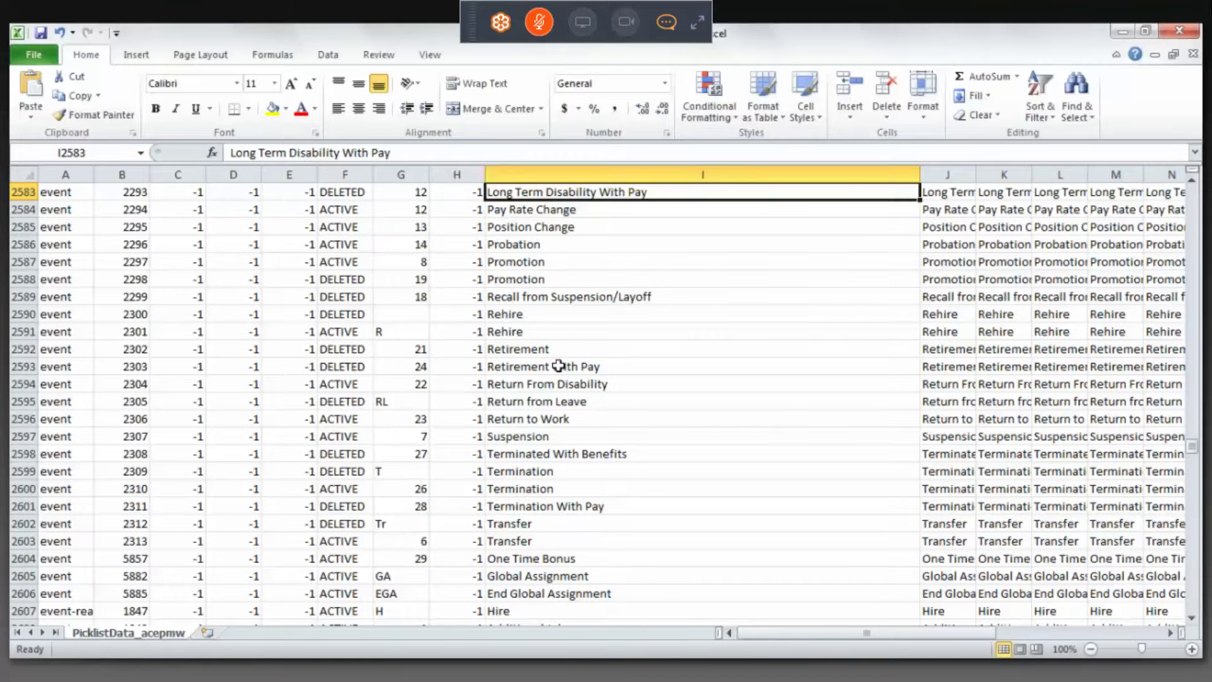
{"action": "key", "text": "Up"}
{"action": "key", "text": "Up"}
{"action": "key", "text": "Up"}
{"action": "key", "text": "Up"}
{"action": "key", "text": "Up"}
{"action": "key", "text": "Up"}
{"action": "key", "text": "Up"}
{"action": "key", "text": "Up"}
{"action": "key", "text": "Up"}
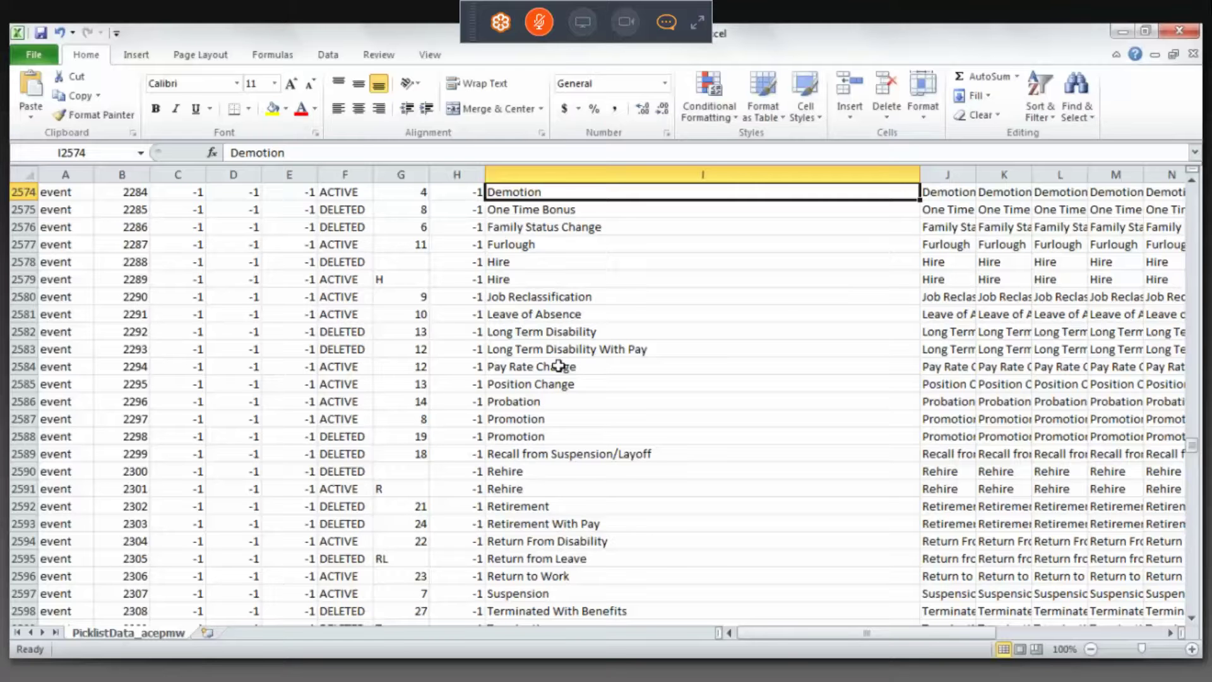
{"action": "key", "text": "Up"}
{"action": "key", "text": "Up"}
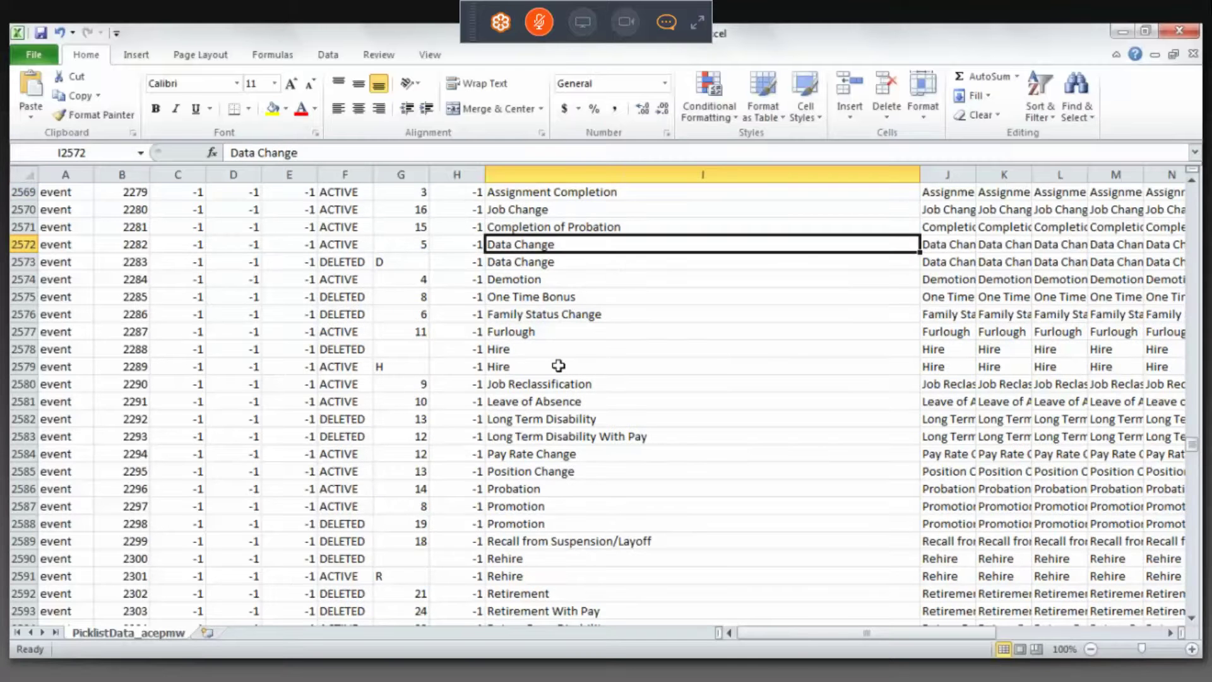
{"action": "left_click", "coordinate": [23, 245]}
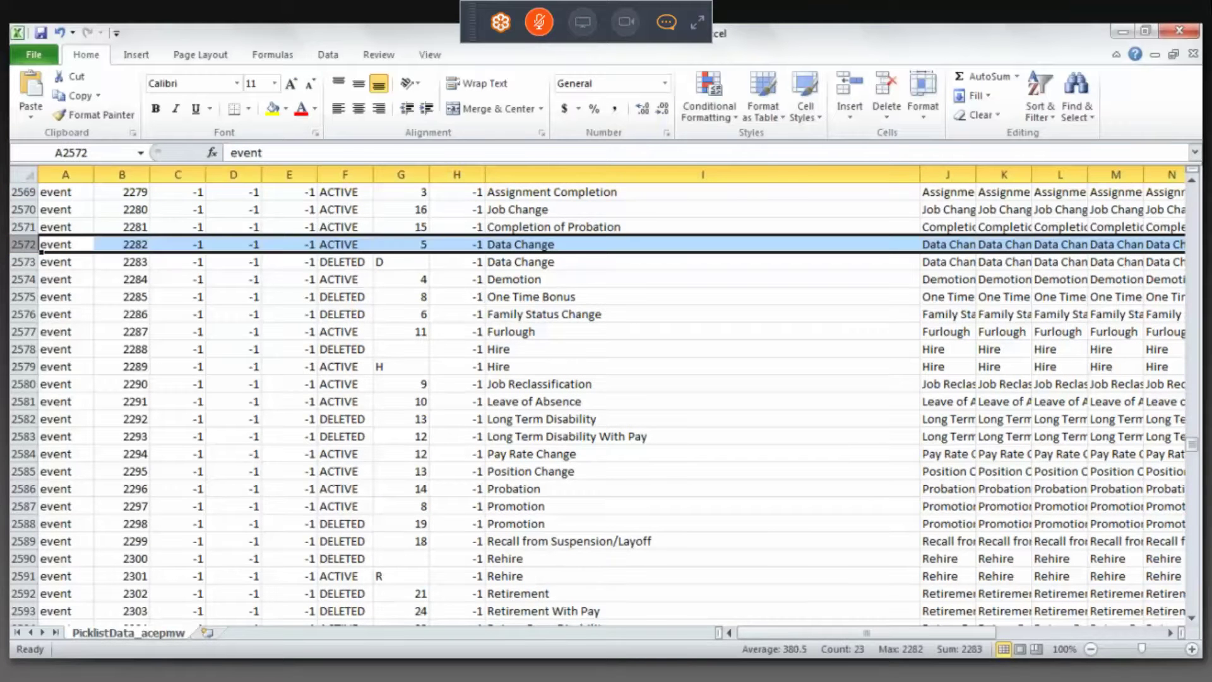
Step: Return to the rules file in XMLPad and place the cursor after rule-ter1's <OR> tag
{"action": "key", "text": "alt+Tab"}
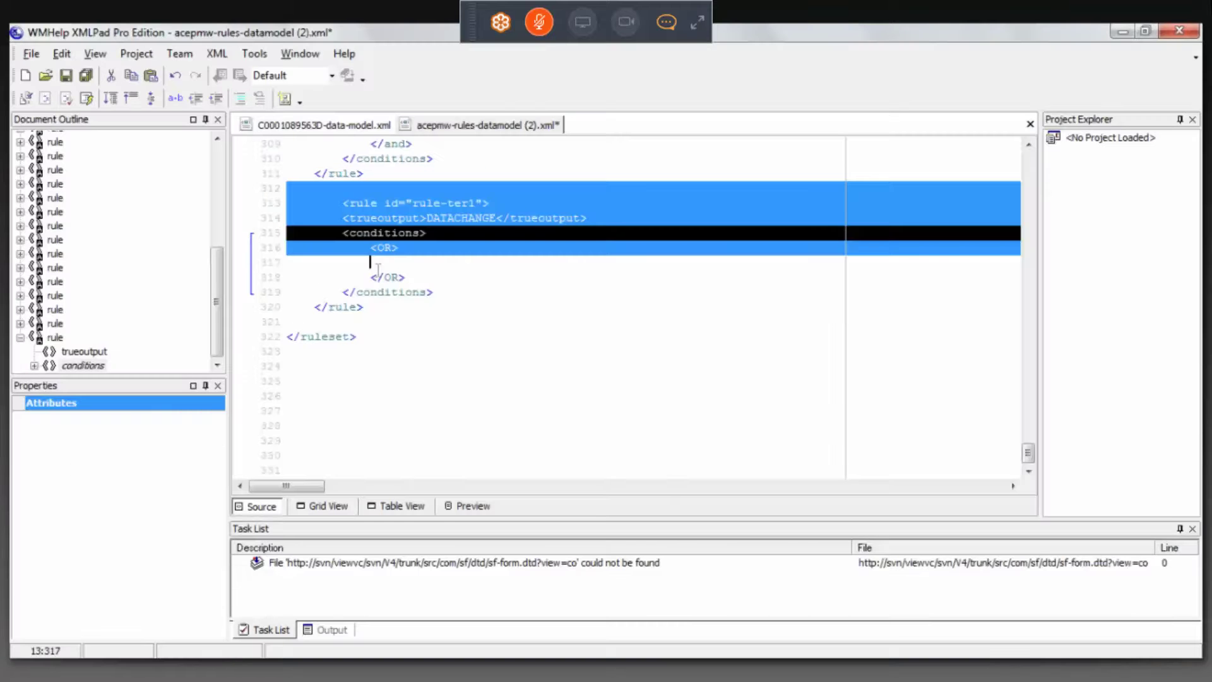
{"action": "left_click_drag", "start_coordinate": [378, 268], "coordinate": [402, 322]}
{"action": "left_click", "coordinate": [377, 262]}
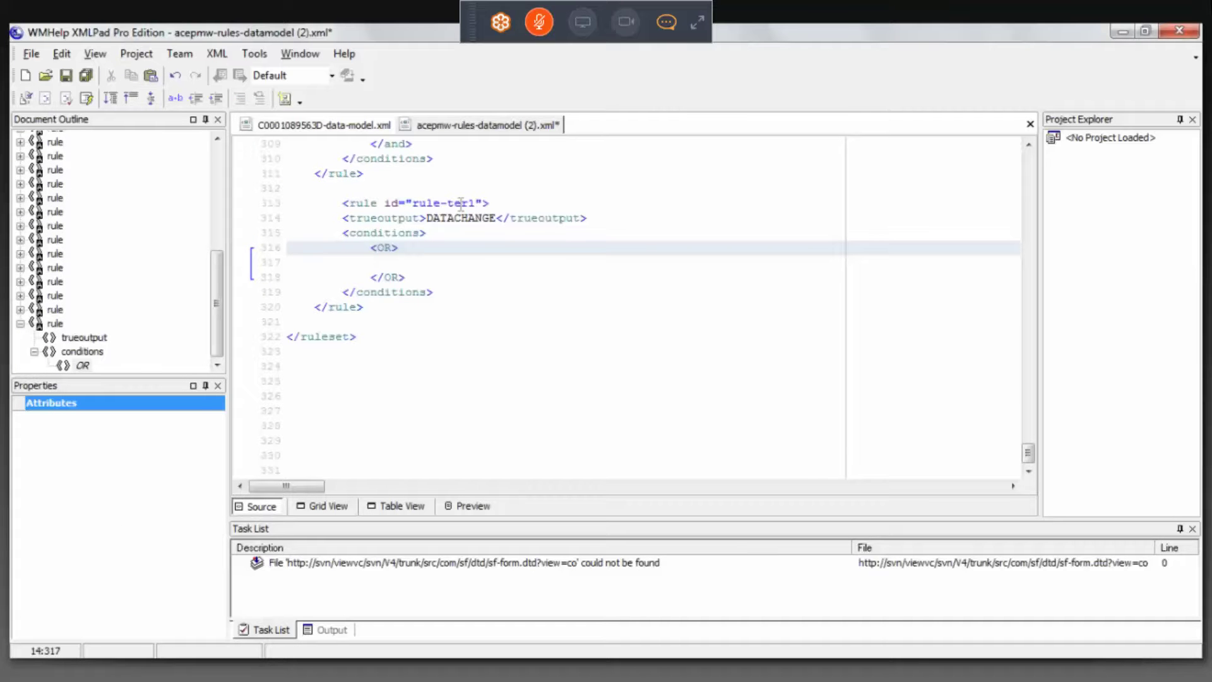
{"action": "left_click", "coordinate": [420, 249]}
Step: Switch to SuccessFactors in Chrome and open Manage Business Configuration from Administration Tools
{"action": "left_click", "coordinate": [140, 671]}
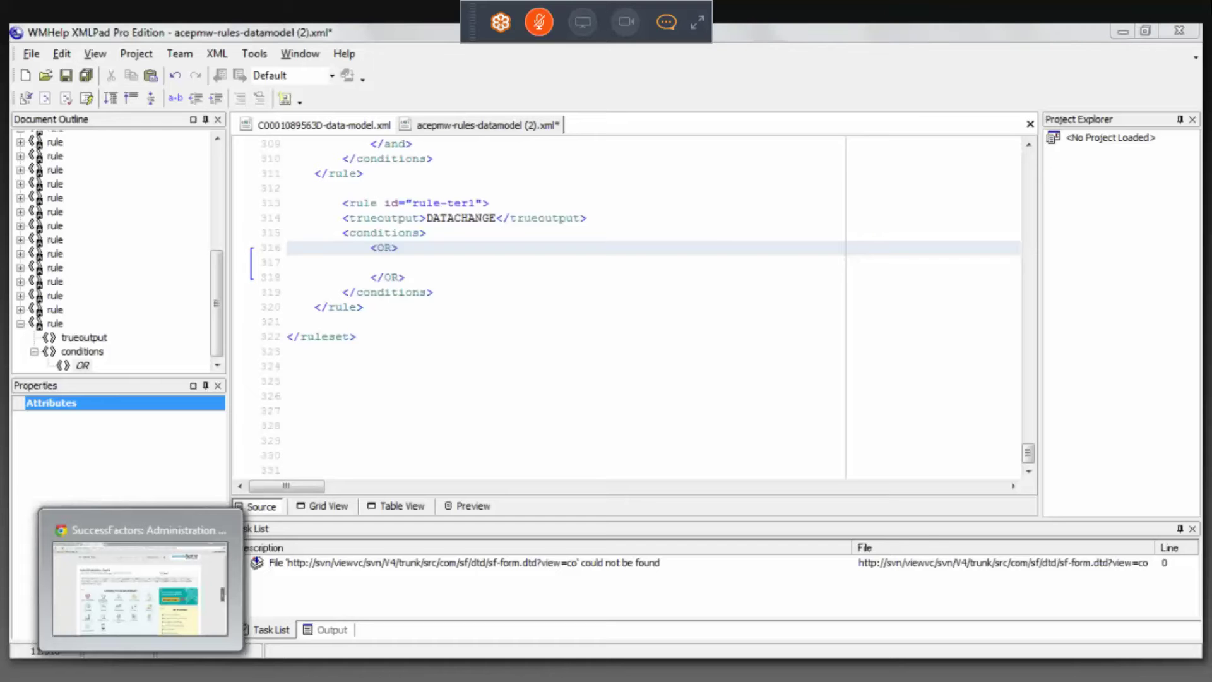
{"action": "left_click", "coordinate": [214, 597]}
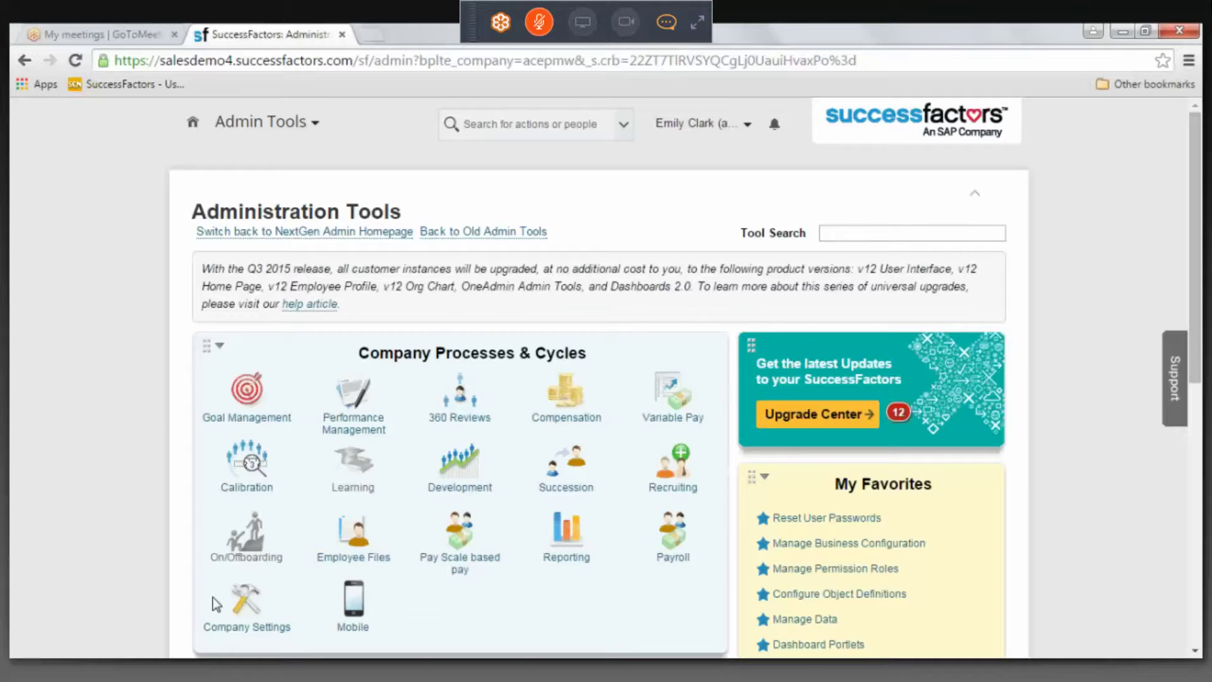
{"action": "scroll", "coordinate": [213, 597], "scroll_direction": "down", "scroll_amount": 1}
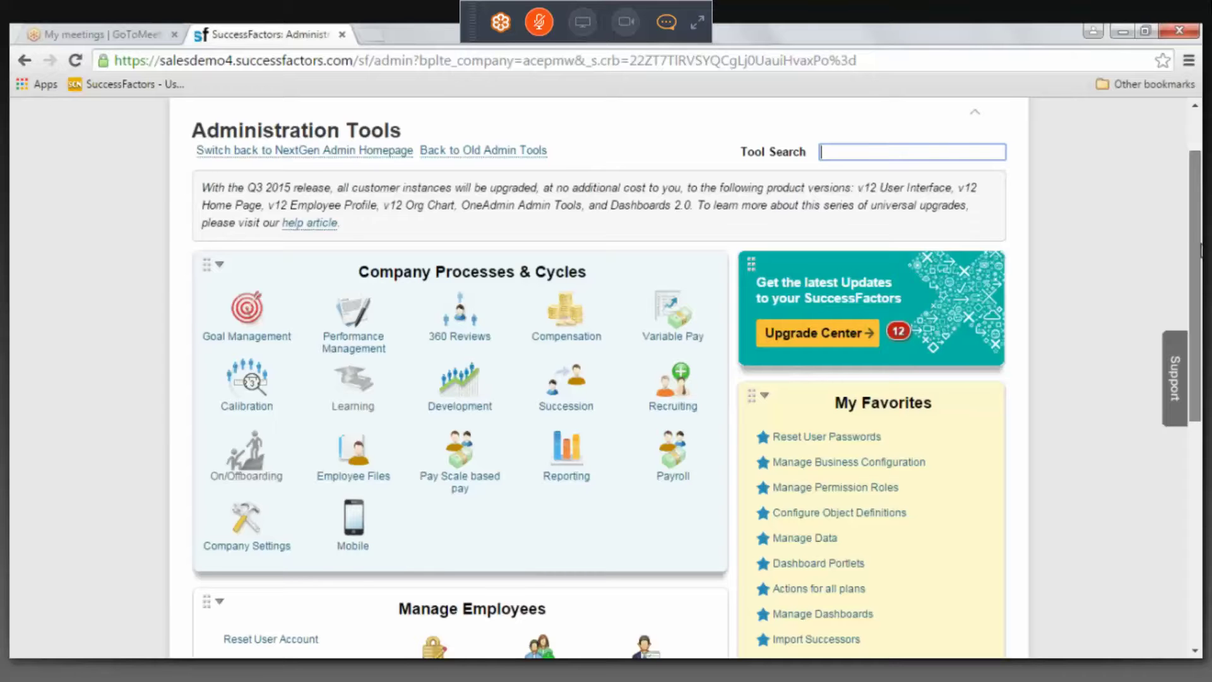
{"action": "left_click", "coordinate": [946, 160]}
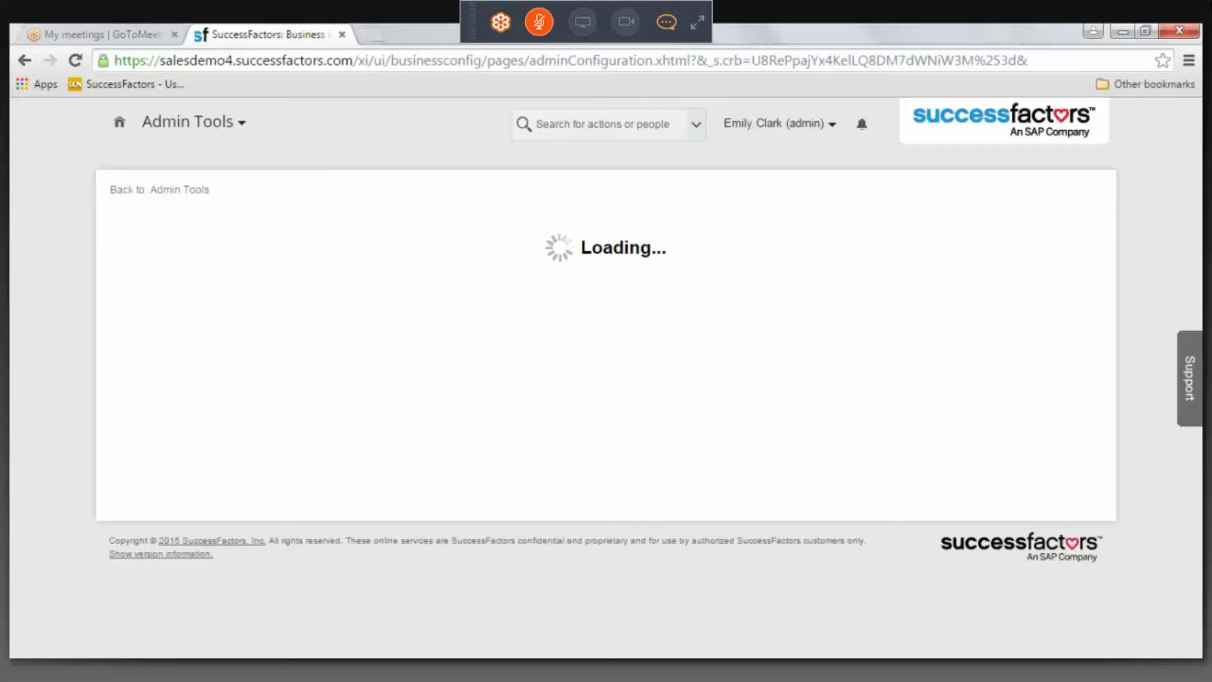
{"action": "left_click", "coordinate": [411, 674]}
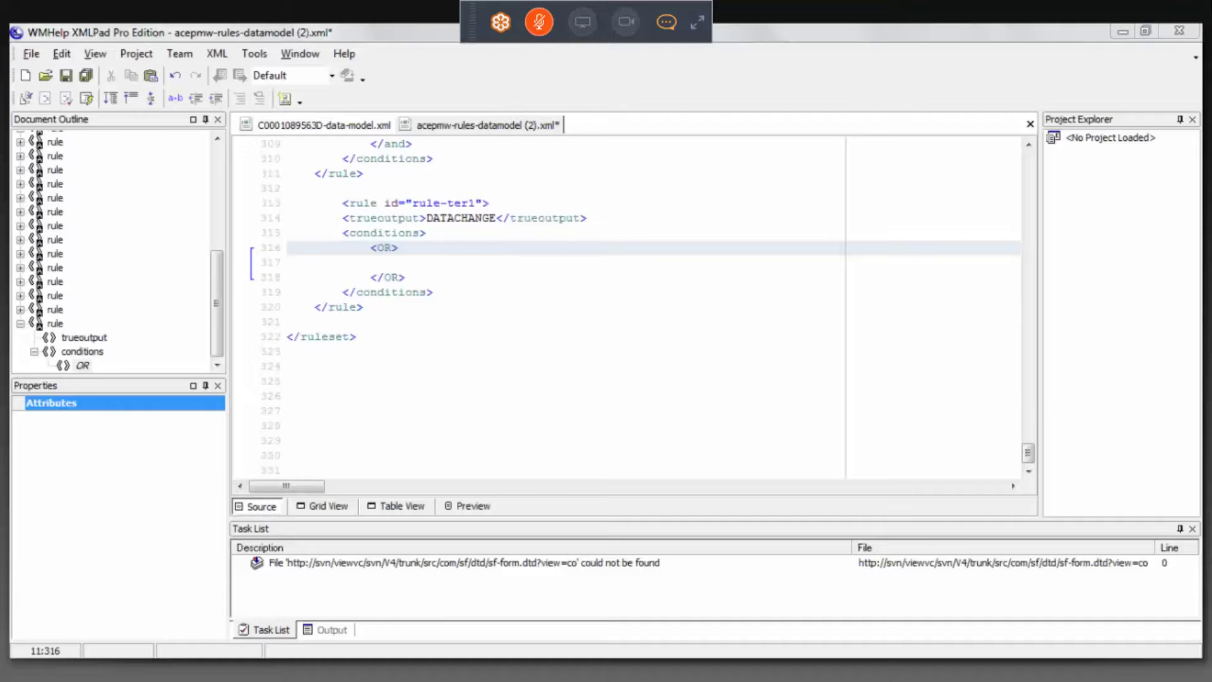
{"action": "key", "text": "alt+Tab"}
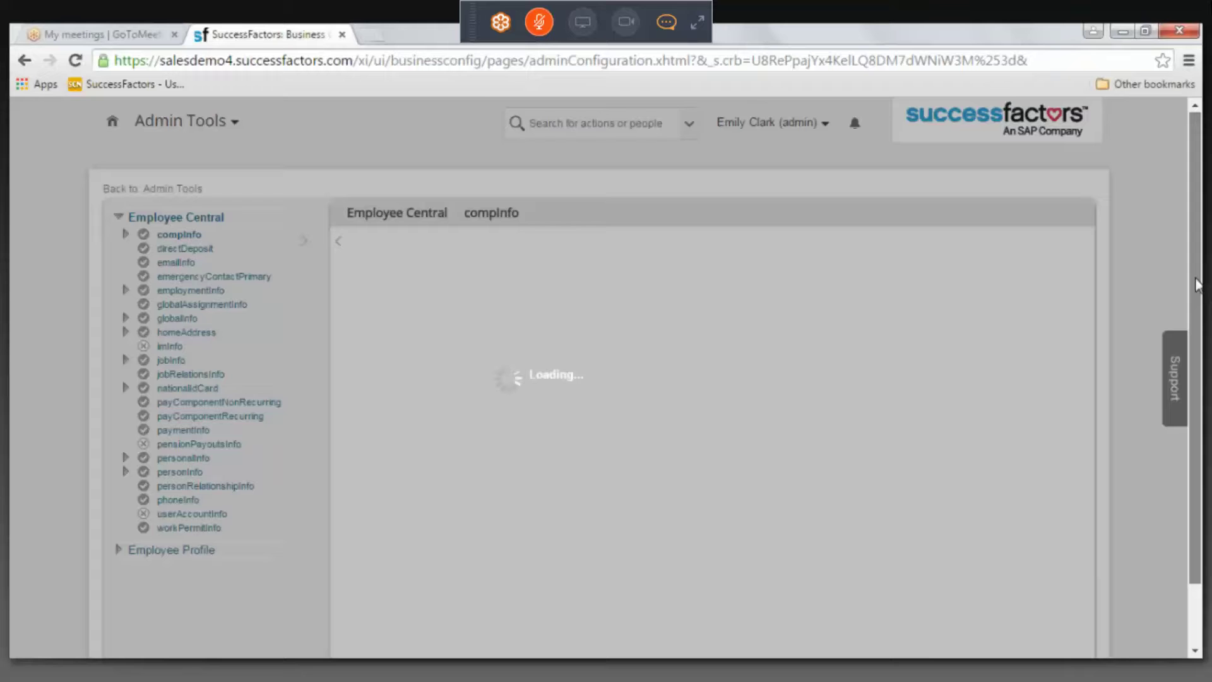
Step: Open the jobInfo element under Employee Central and look through its HRIS fields for job-code
{"action": "left_click_drag", "start_coordinate": [1198, 284], "coordinate": [1198, 293]}
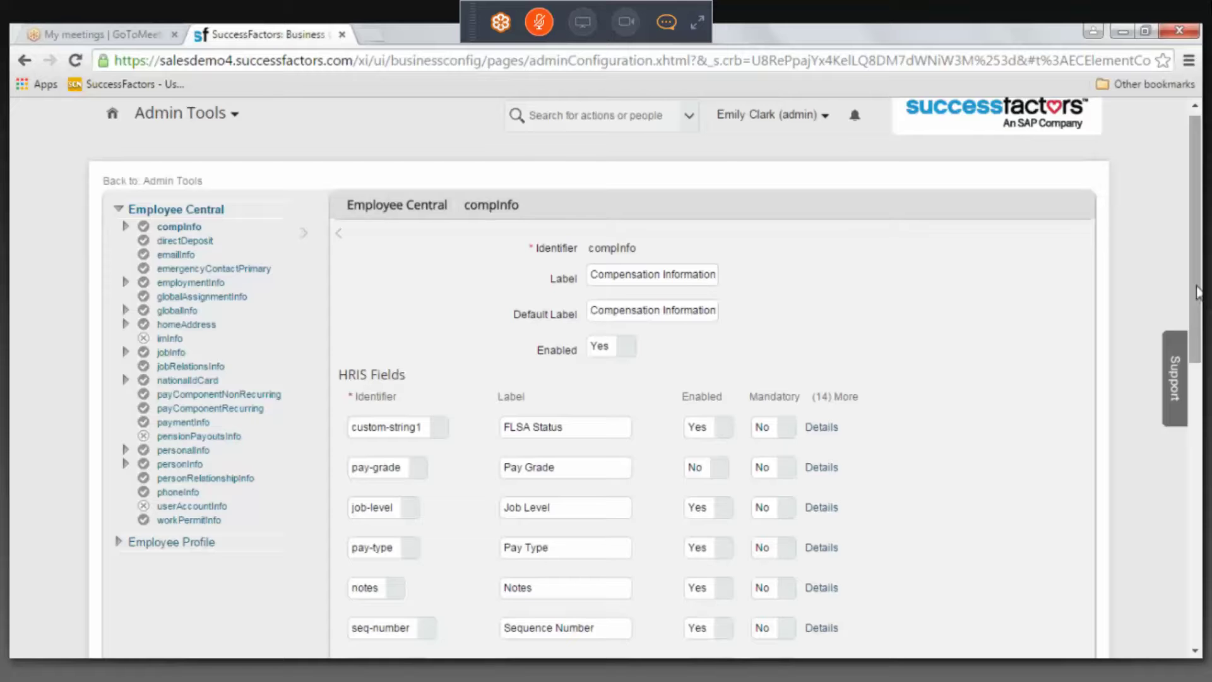
{"action": "left_click", "coordinate": [168, 362]}
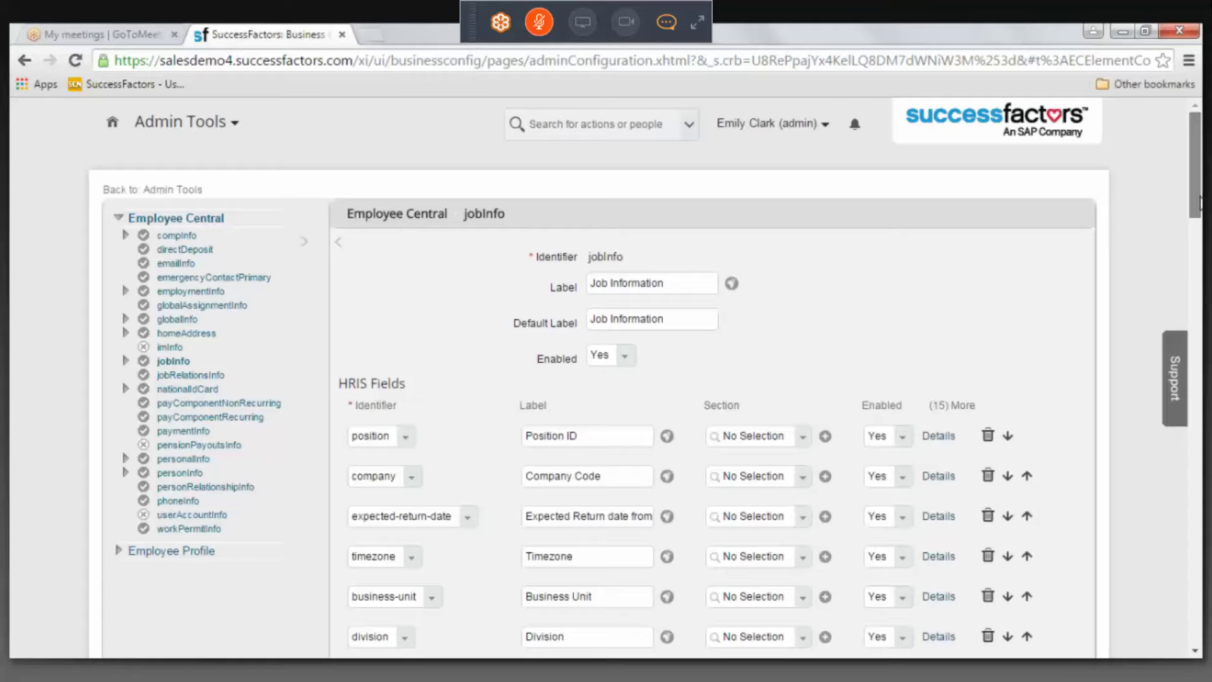
{"action": "scroll", "coordinate": [1200, 204], "scroll_direction": "down", "scroll_amount": 1}
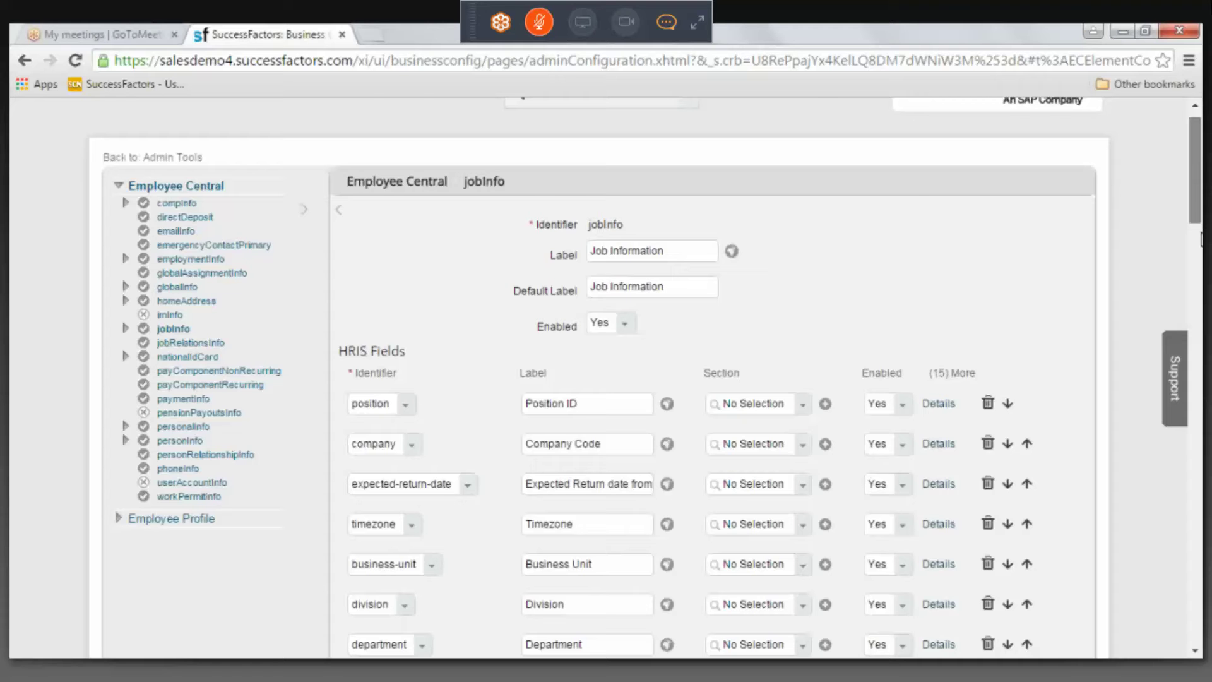
{"action": "left_click_drag", "start_coordinate": [1200, 238], "coordinate": [1200, 532]}
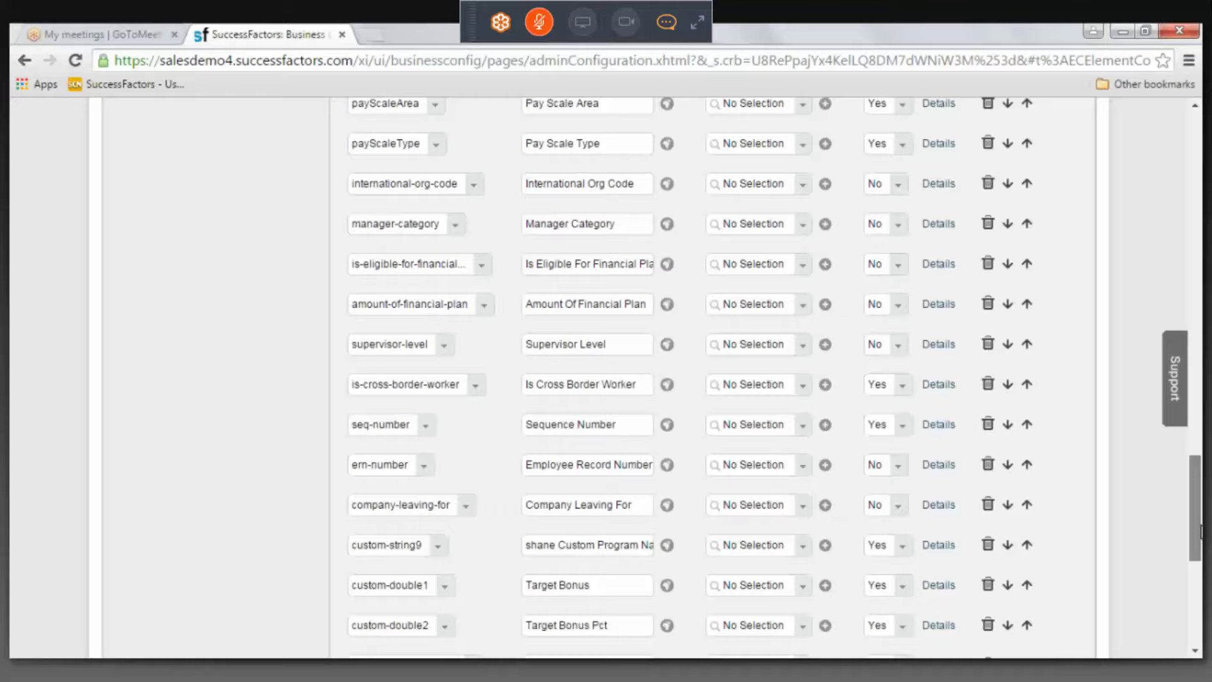
{"action": "left_click_drag", "start_coordinate": [1200, 532], "coordinate": [1201, 355]}
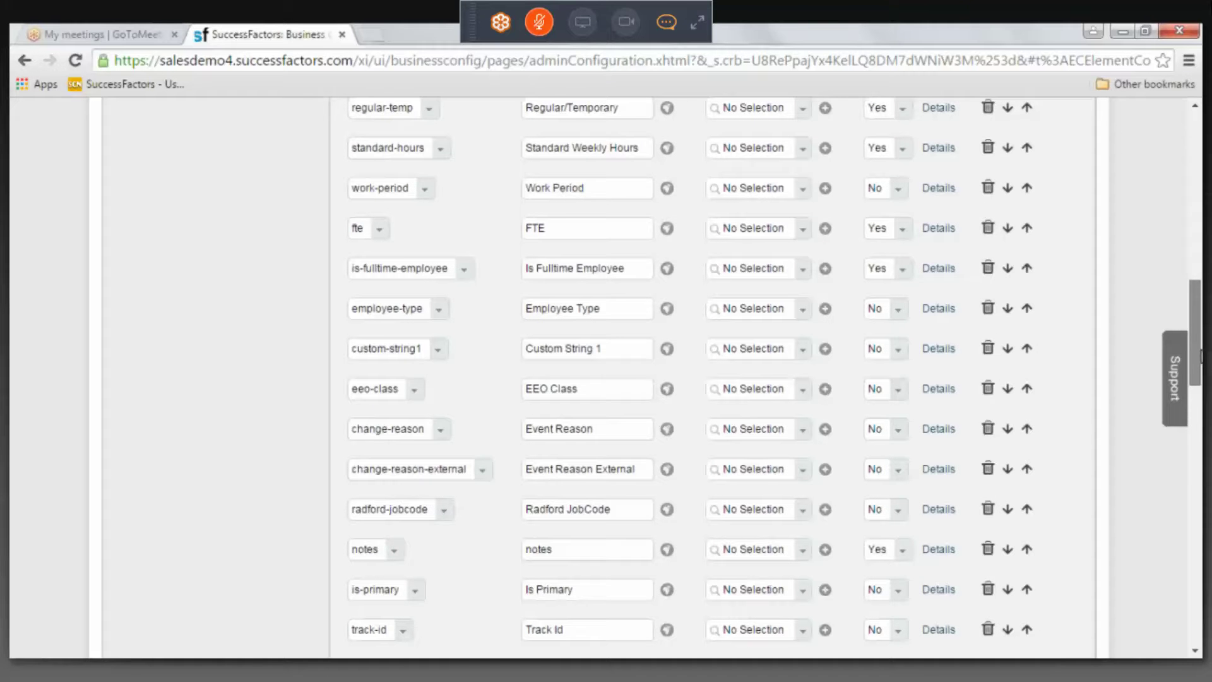
{"action": "left_click_drag", "start_coordinate": [1201, 355], "coordinate": [1200, 310]}
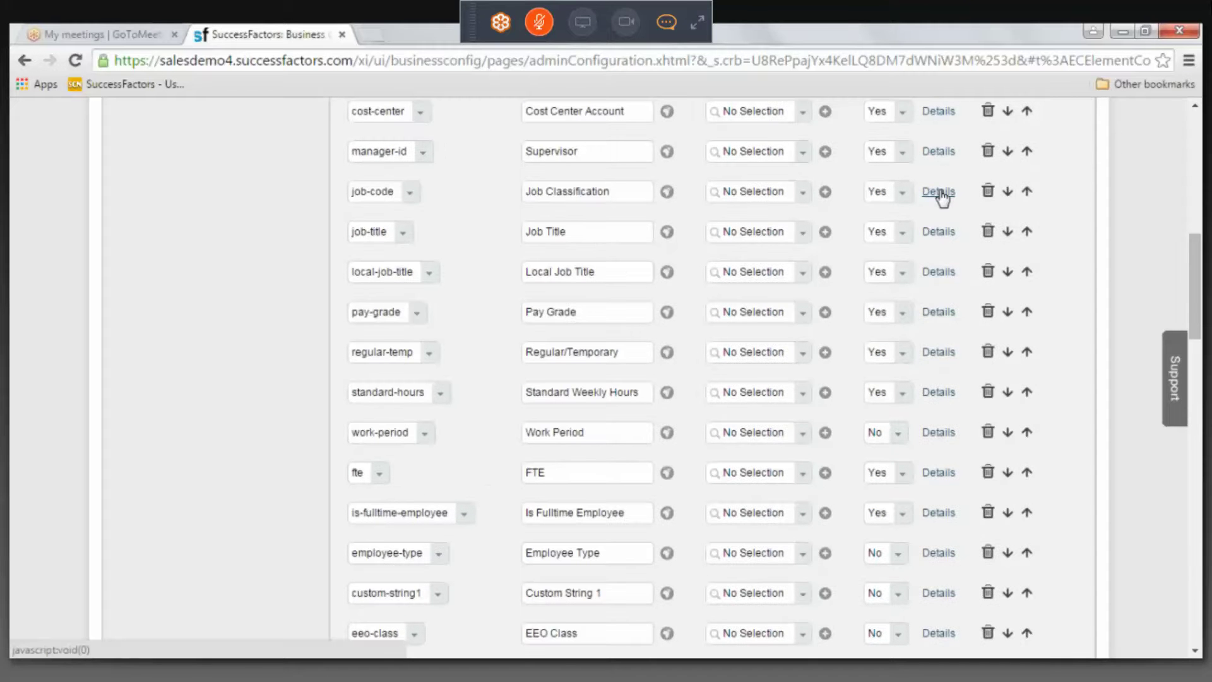
Step: Open the details of jobInfo's job-code field and examine its attributes, HRIS sync mapping and trigger rules
{"action": "left_click", "coordinate": [939, 191]}
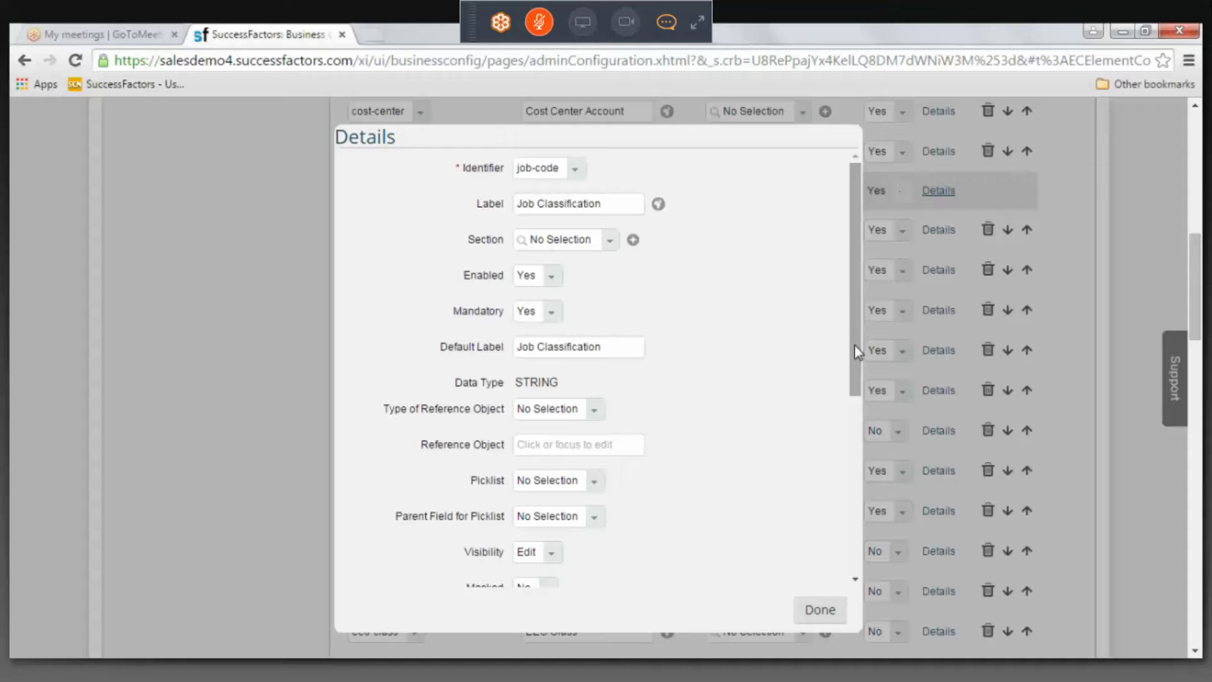
{"action": "left_click_drag", "start_coordinate": [857, 352], "coordinate": [860, 450]}
{"action": "scroll", "coordinate": [860, 450], "scroll_direction": "down", "scroll_amount": 3}
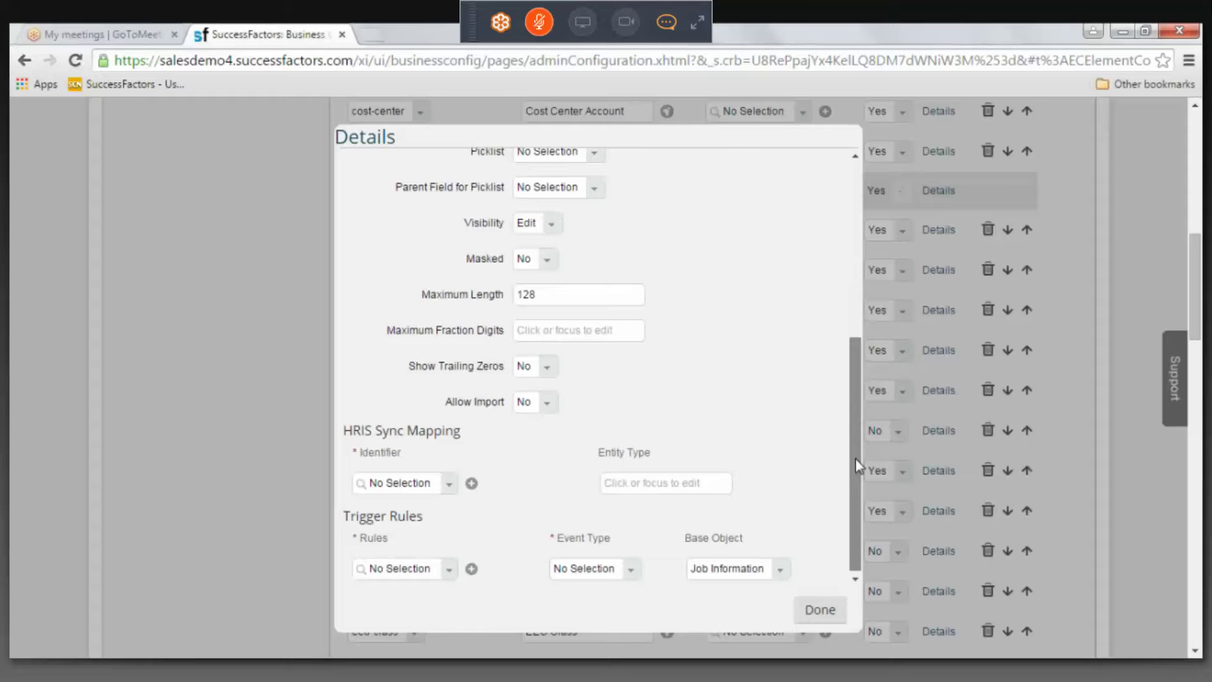
{"action": "scroll", "coordinate": [855, 461], "scroll_direction": "up", "scroll_amount": 1}
{"action": "left_click_drag", "start_coordinate": [855, 460], "coordinate": [856, 349]}
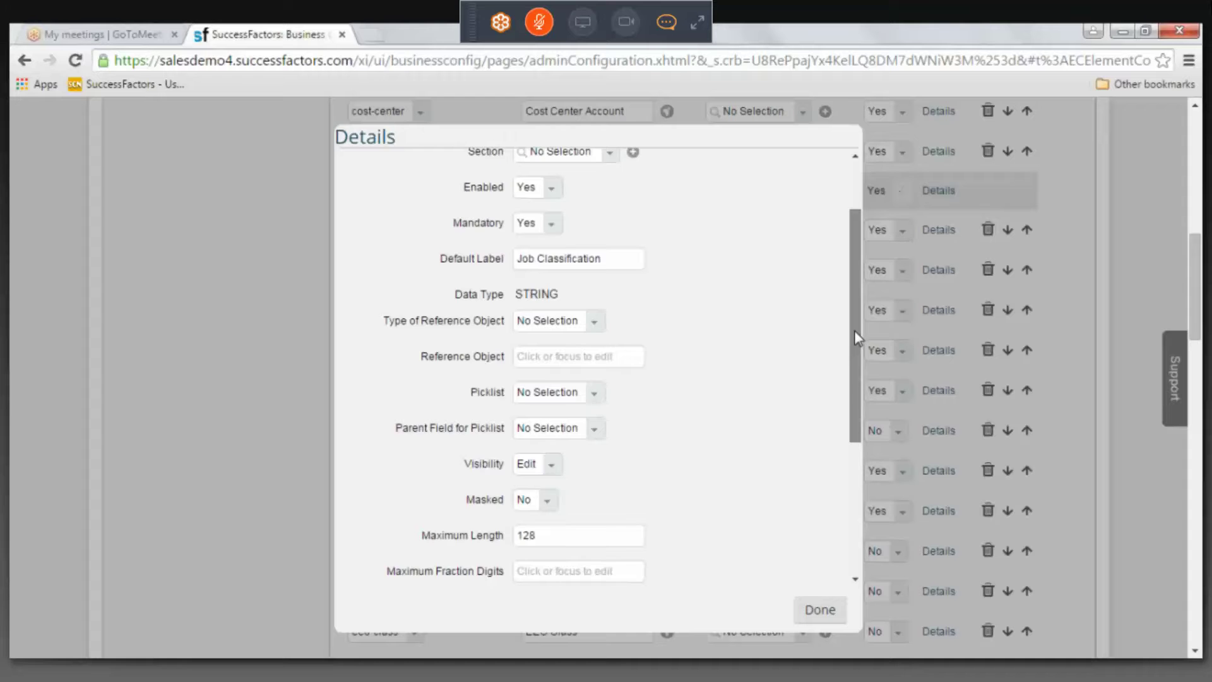
Step: Set the job-code field's Type of Reference Object to Foundation Object and enter jobCode as its Reference Object, closing the details
{"action": "scroll", "coordinate": [855, 331], "scroll_direction": "up", "scroll_amount": 2}
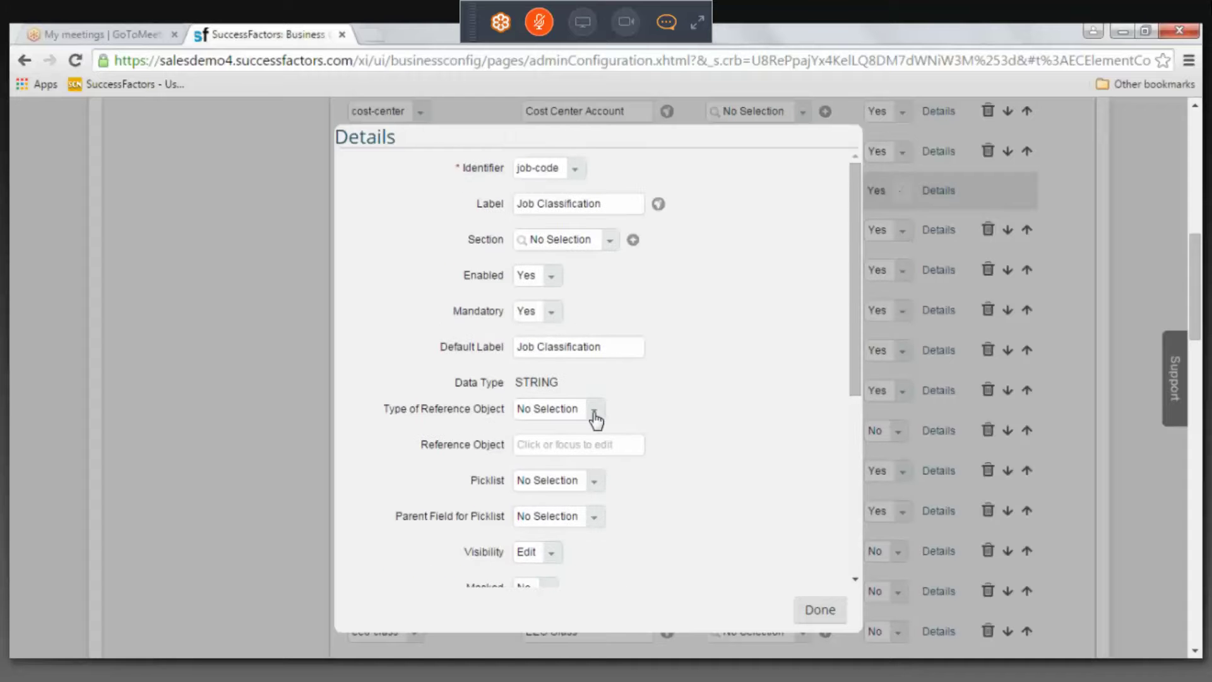
{"action": "left_click", "coordinate": [594, 413]}
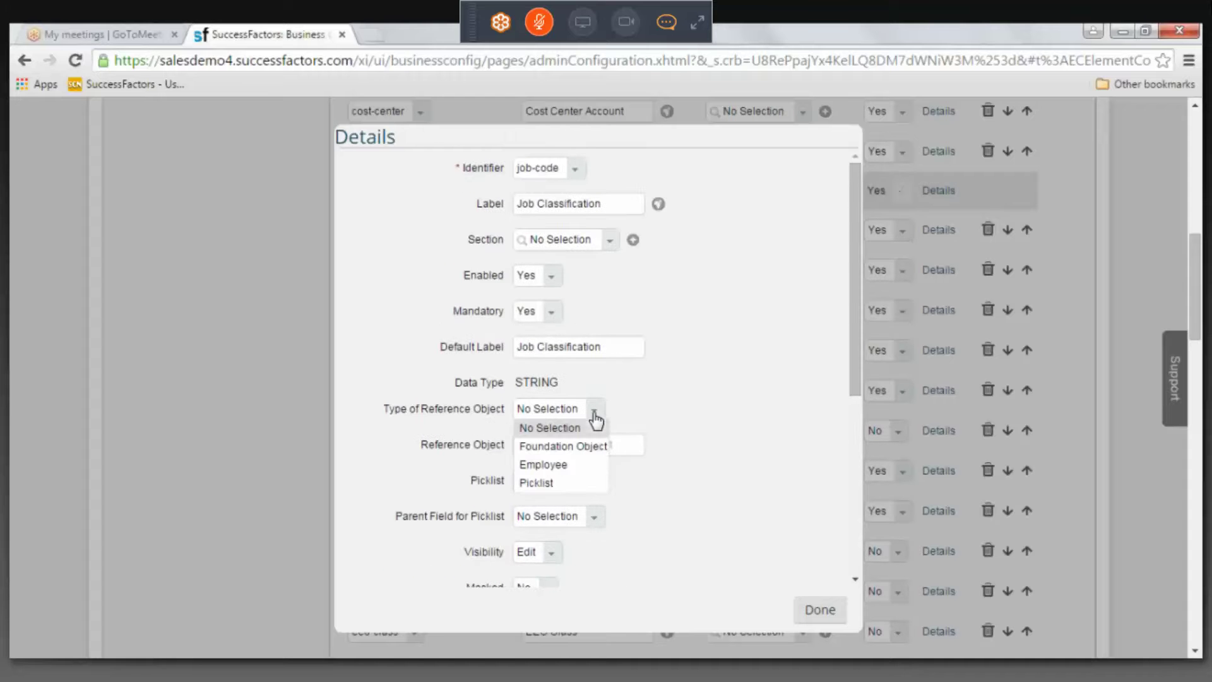
{"action": "left_click", "coordinate": [568, 447]}
{"action": "left_click", "coordinate": [569, 447]}
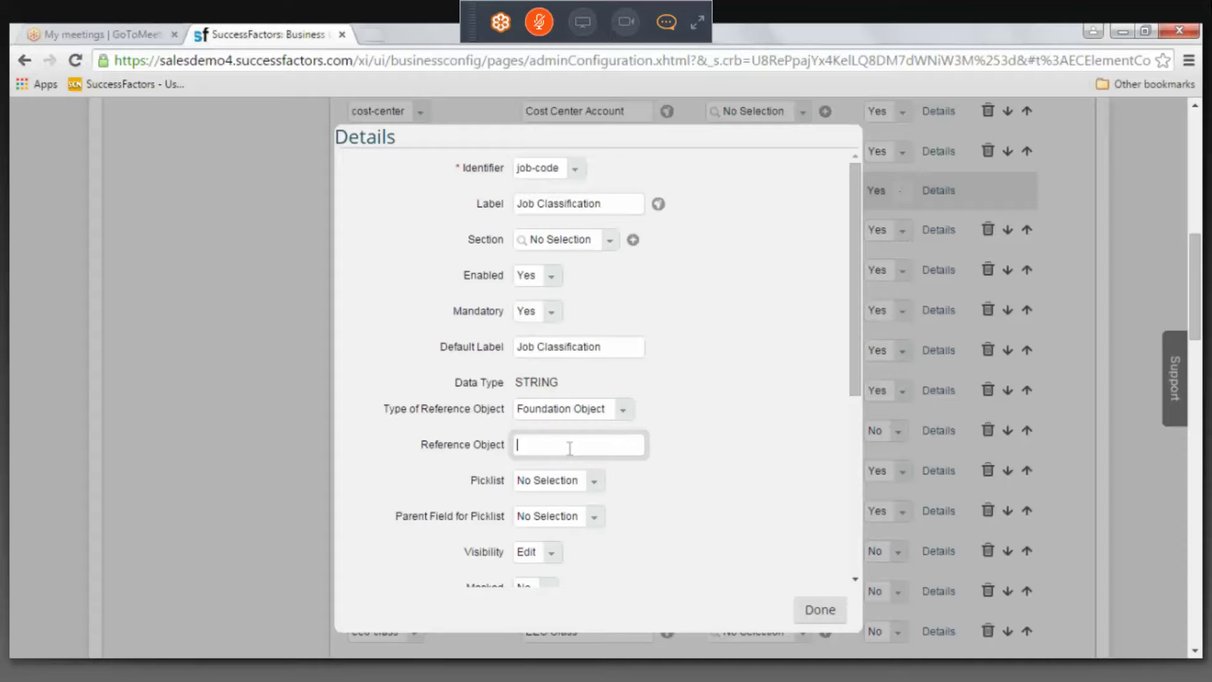
{"action": "type", "text": "jobCode"}
{"action": "key", "text": "Tab"}
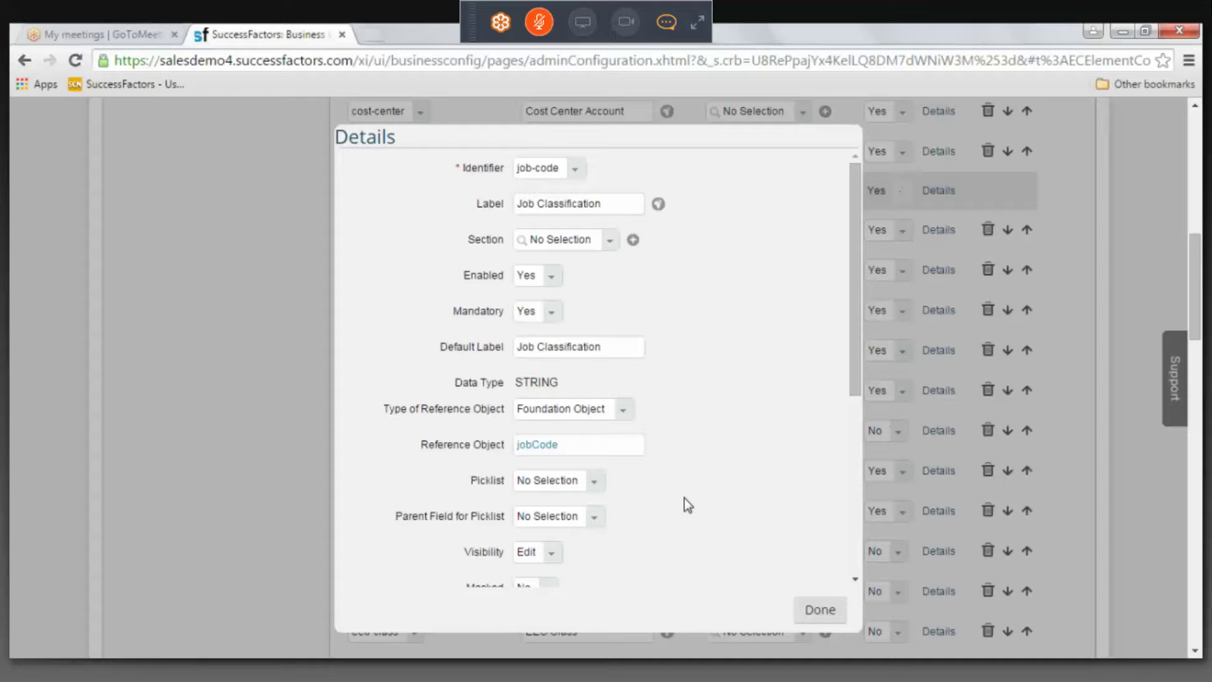
{"action": "left_click", "coordinate": [819, 608]}
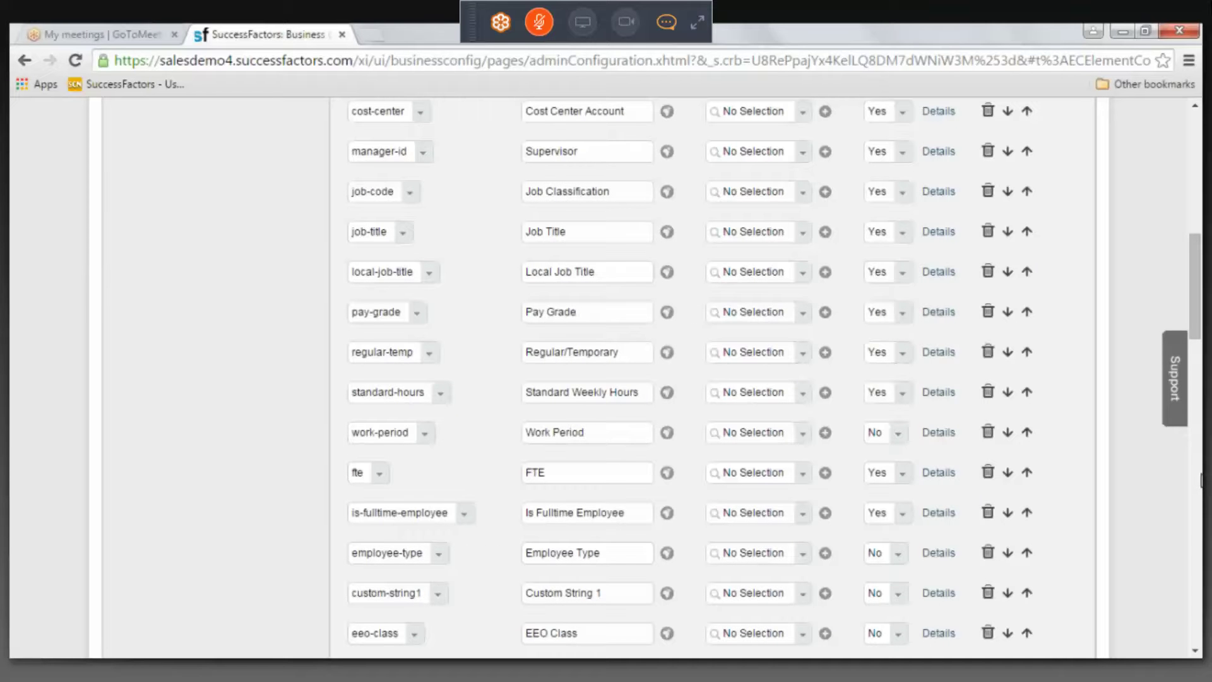
Step: Try to save the jobInfo element with the changed job-code reference object settings
{"action": "scroll", "coordinate": [1202, 480], "scroll_direction": "down", "scroll_amount": 8}
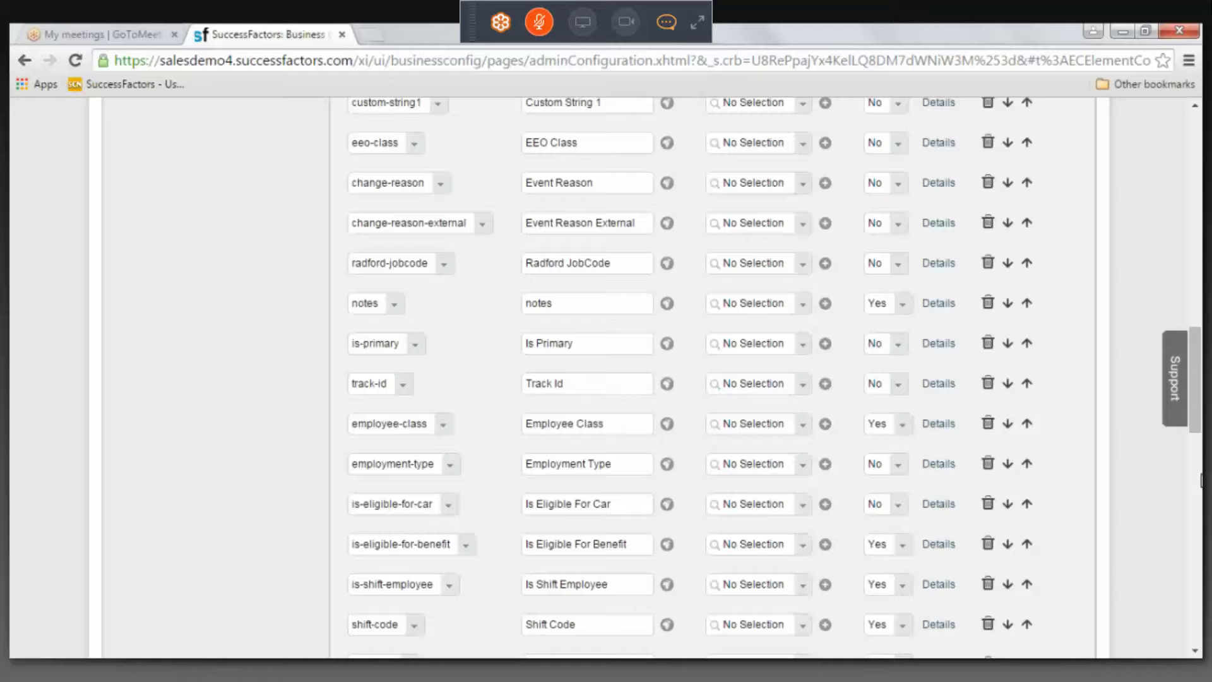
{"action": "scroll", "coordinate": [1202, 480], "scroll_direction": "down", "scroll_amount": 8}
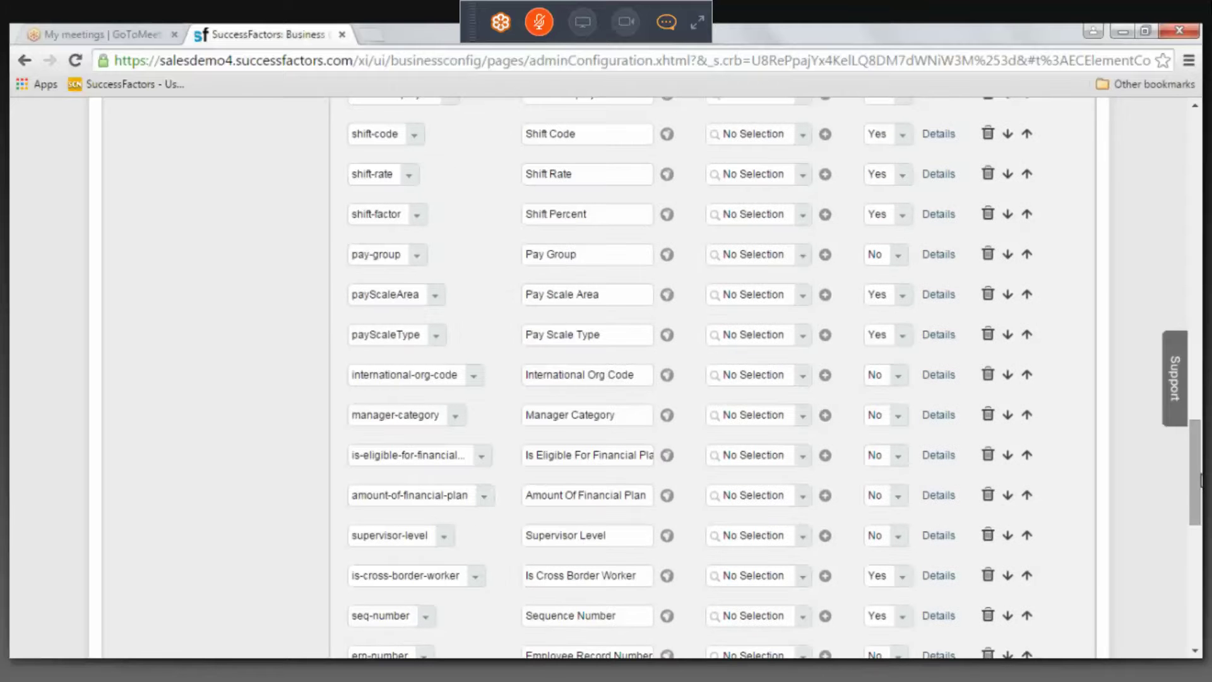
{"action": "scroll", "coordinate": [1202, 479], "scroll_direction": "down", "scroll_amount": 8}
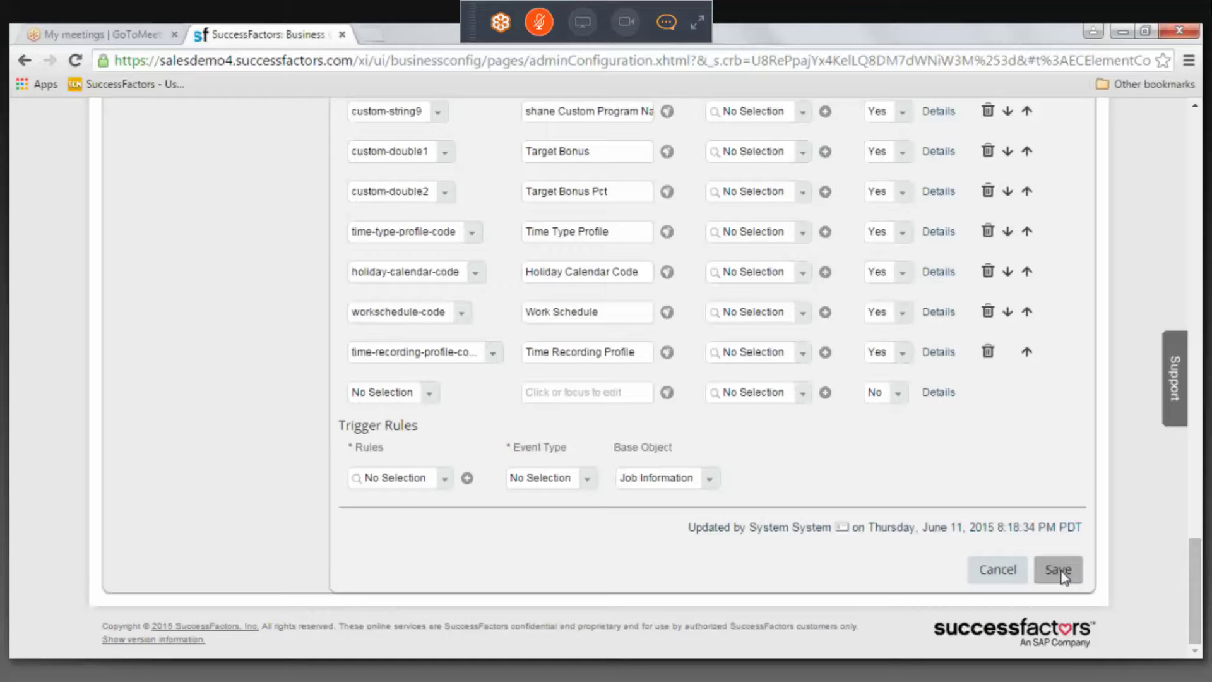
{"action": "left_click", "coordinate": [1060, 572]}
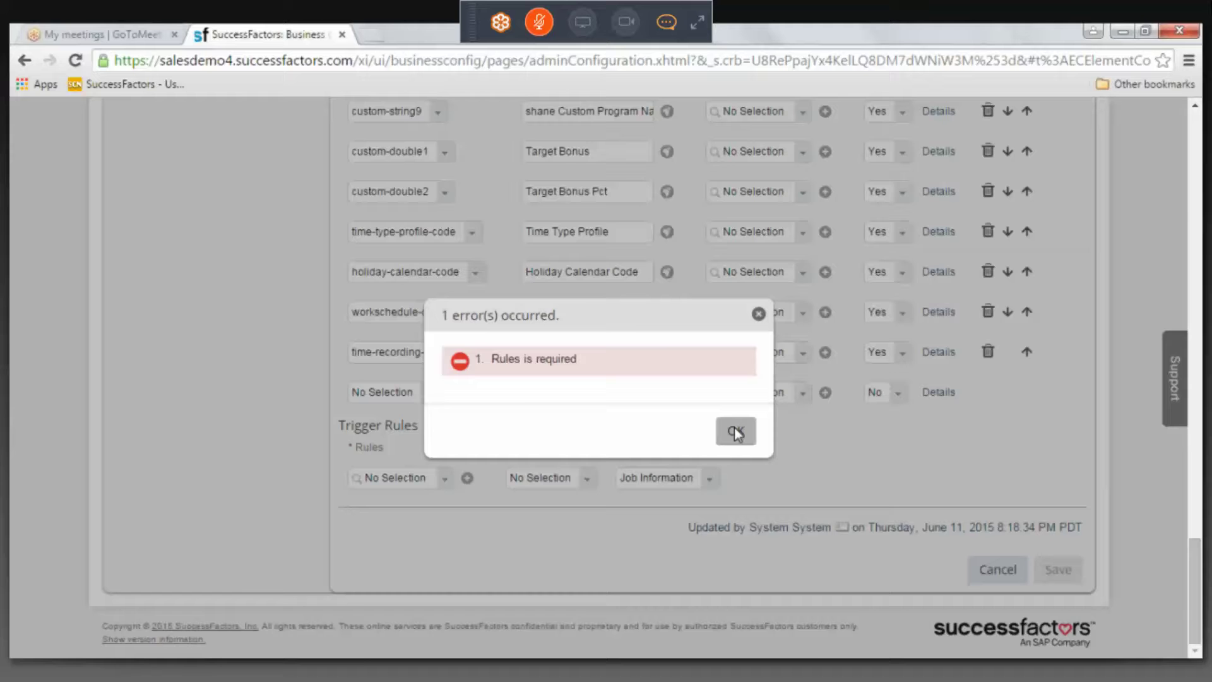
{"action": "left_click", "coordinate": [734, 433]}
Step: Reopen job-code's details, reset Type of Reference Object to No Selection, clear the Reference Object and close the details
{"action": "left_click_drag", "start_coordinate": [1196, 625], "coordinate": [1201, 528]}
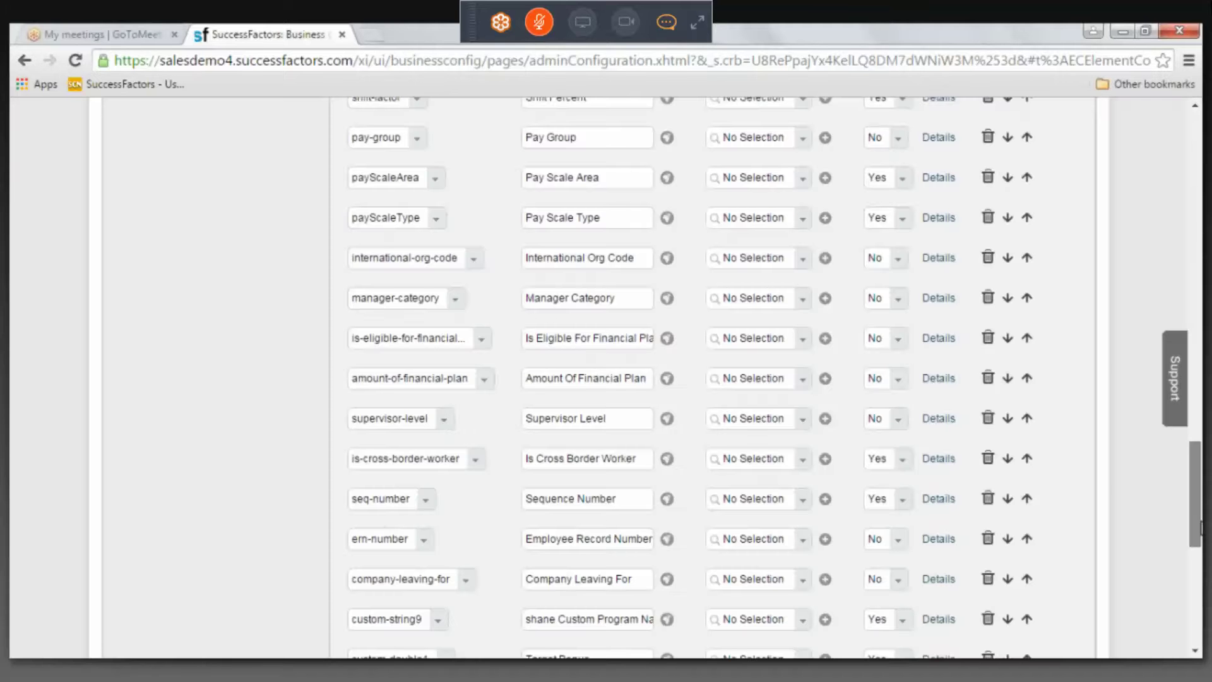
{"action": "left_click_drag", "start_coordinate": [1201, 528], "coordinate": [1201, 572]}
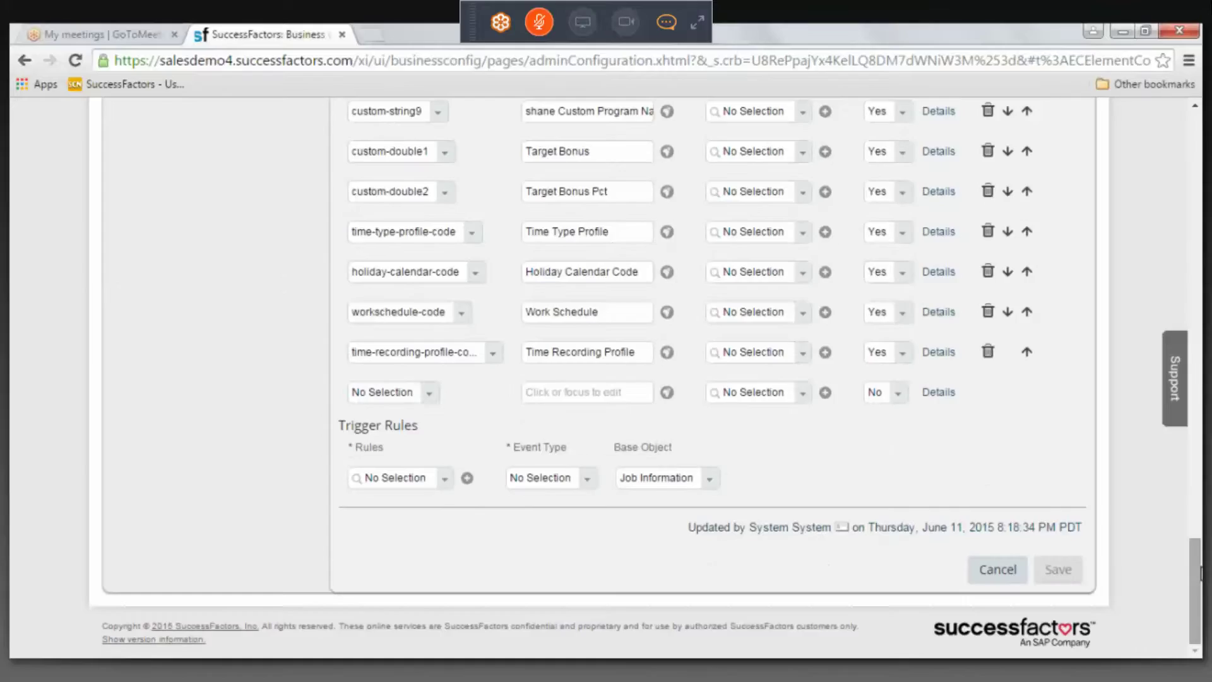
{"action": "left_click_drag", "start_coordinate": [1201, 571], "coordinate": [1200, 377]}
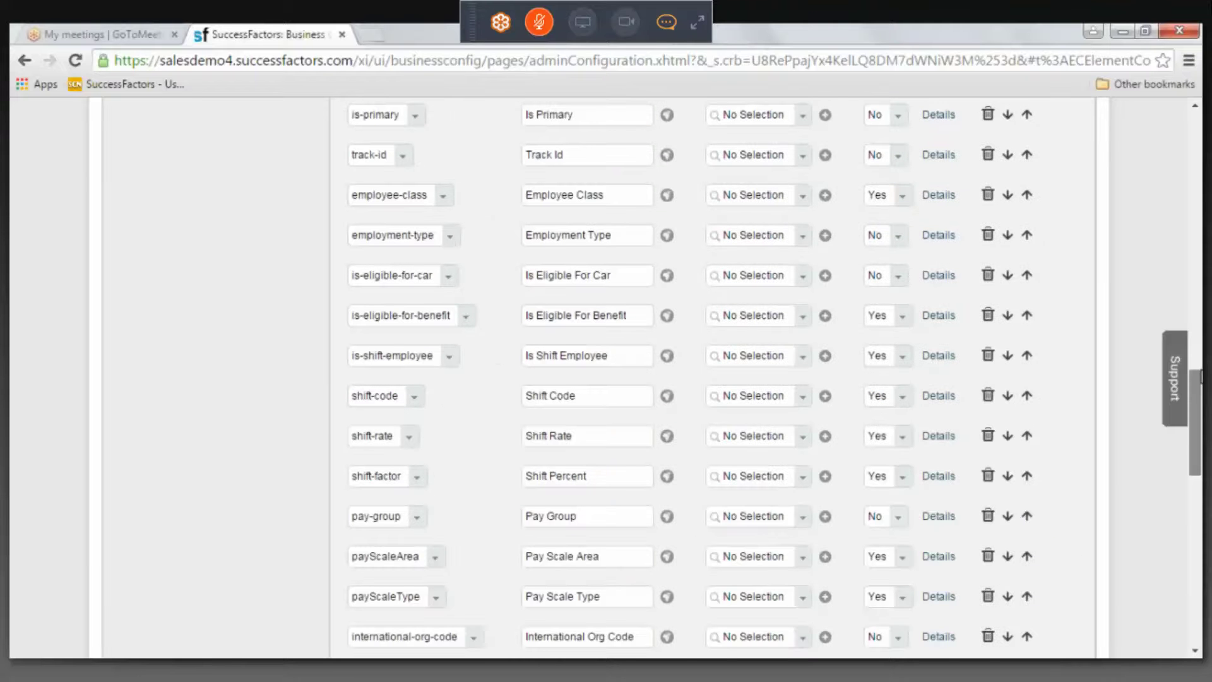
{"action": "left_click_drag", "start_coordinate": [1200, 376], "coordinate": [1200, 276]}
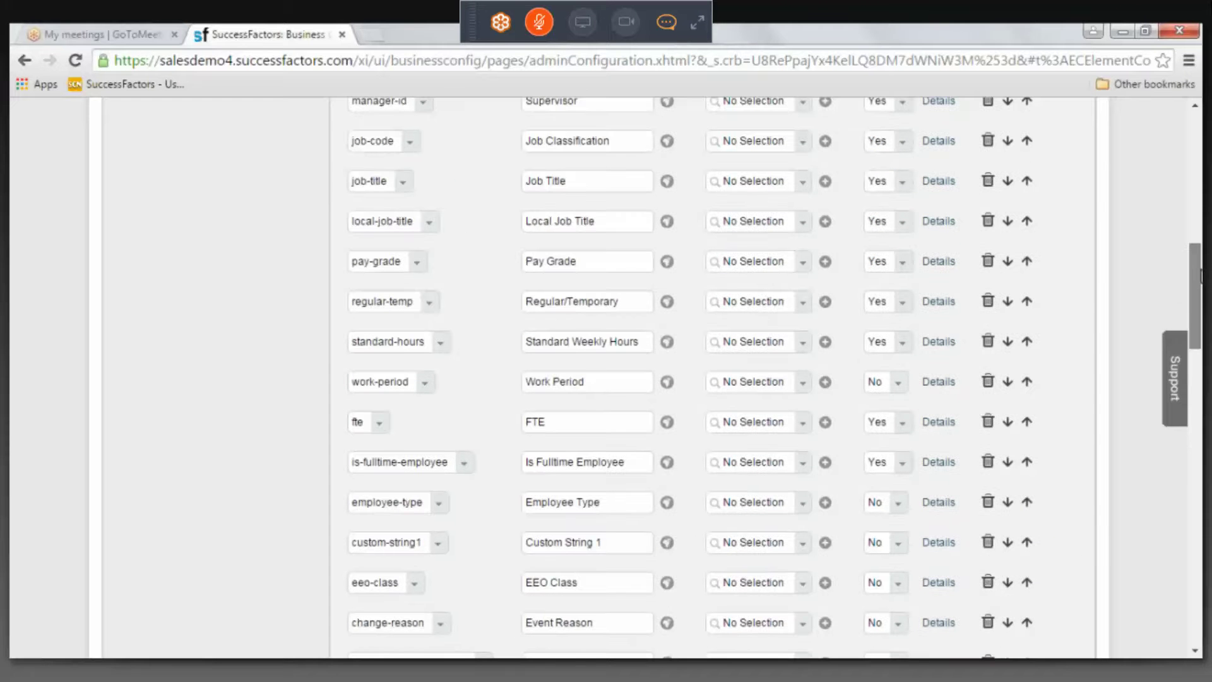
{"action": "scroll", "coordinate": [929, 333], "scroll_direction": "up", "scroll_amount": 3}
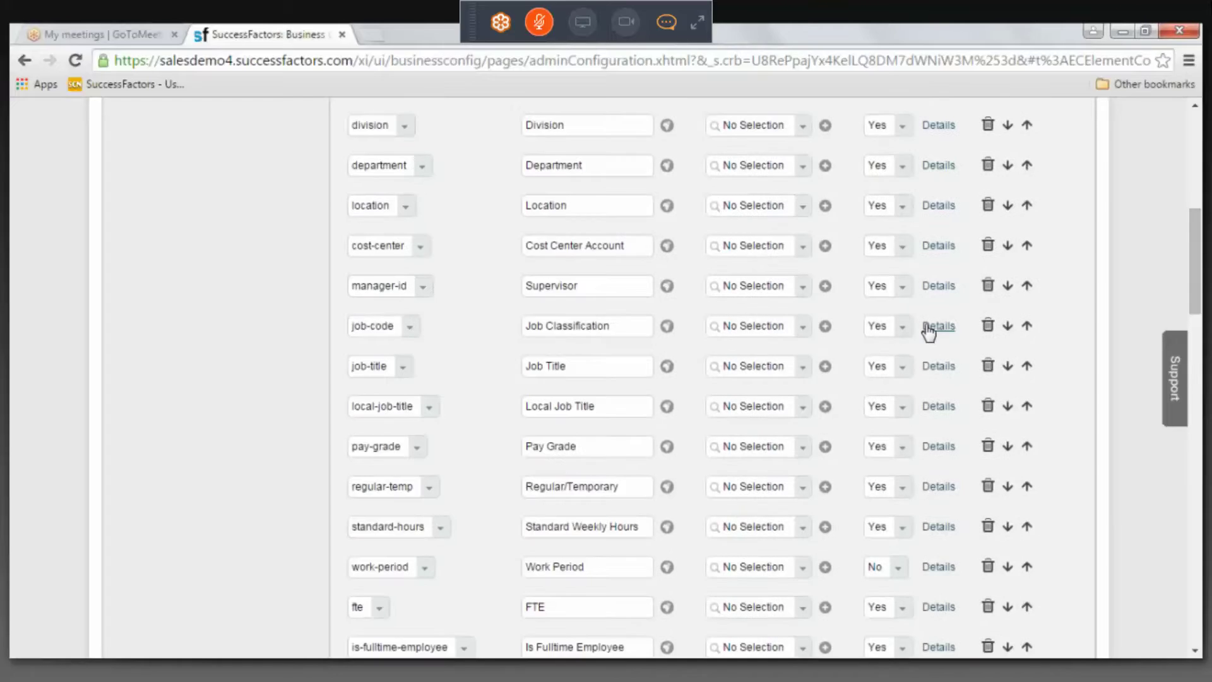
{"action": "left_click", "coordinate": [927, 327]}
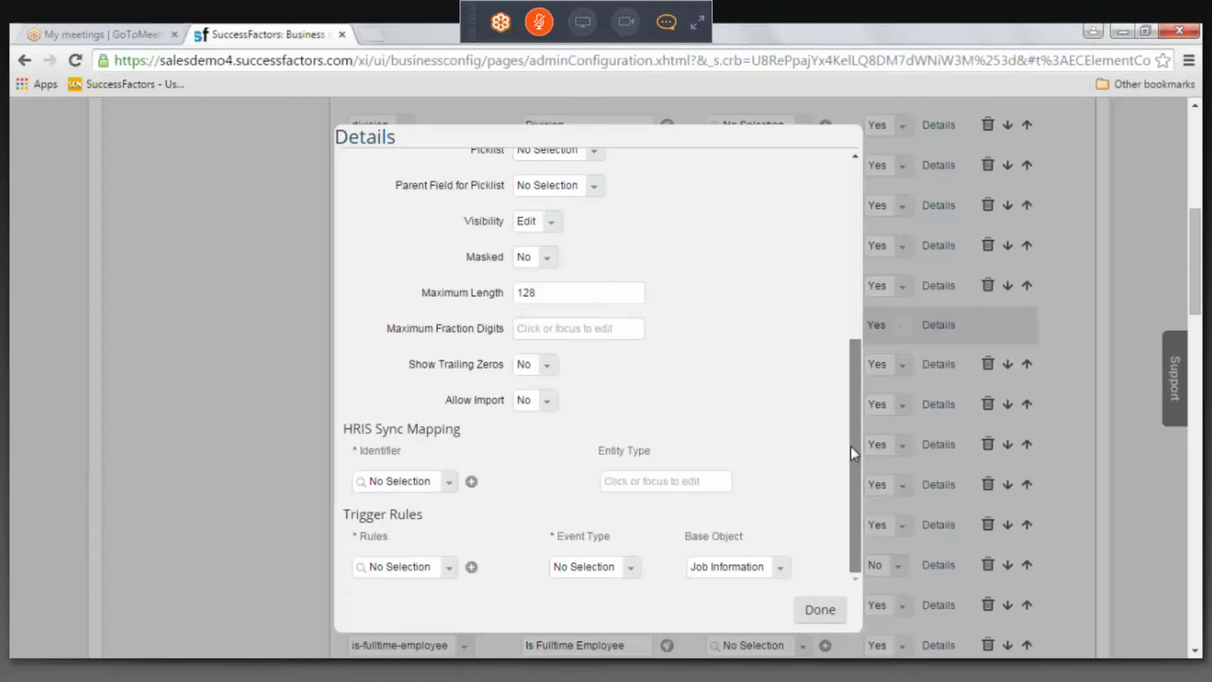
{"action": "scroll", "coordinate": [850, 446], "scroll_direction": "up", "scroll_amount": 3}
{"action": "left_click", "coordinate": [595, 289]}
{"action": "left_click", "coordinate": [621, 261]}
{"action": "left_click", "coordinate": [586, 278]}
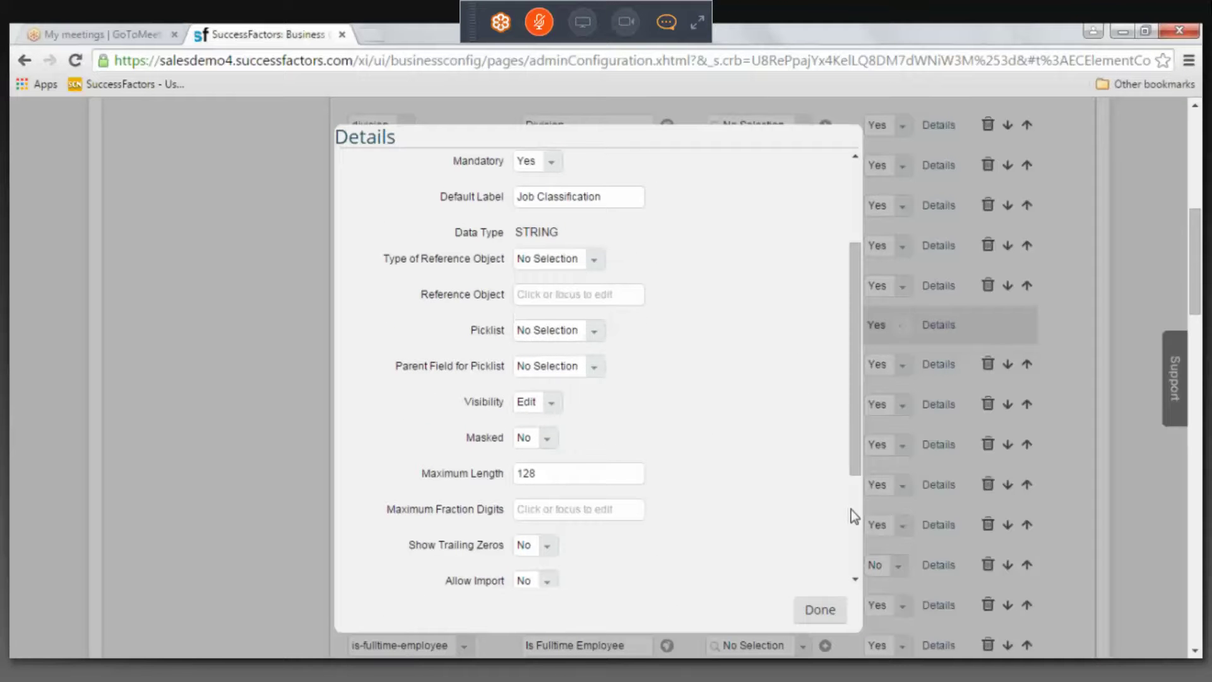
{"action": "scroll", "coordinate": [851, 509], "scroll_direction": "down", "scroll_amount": 3}
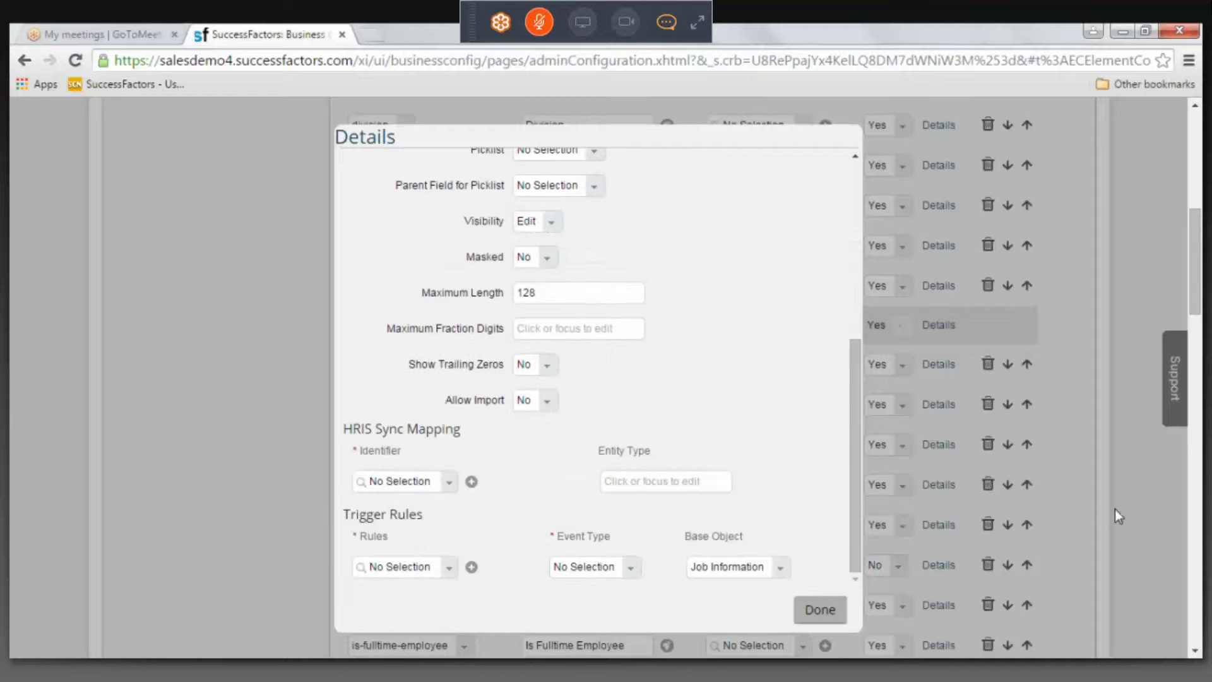
{"action": "left_click", "coordinate": [820, 609]}
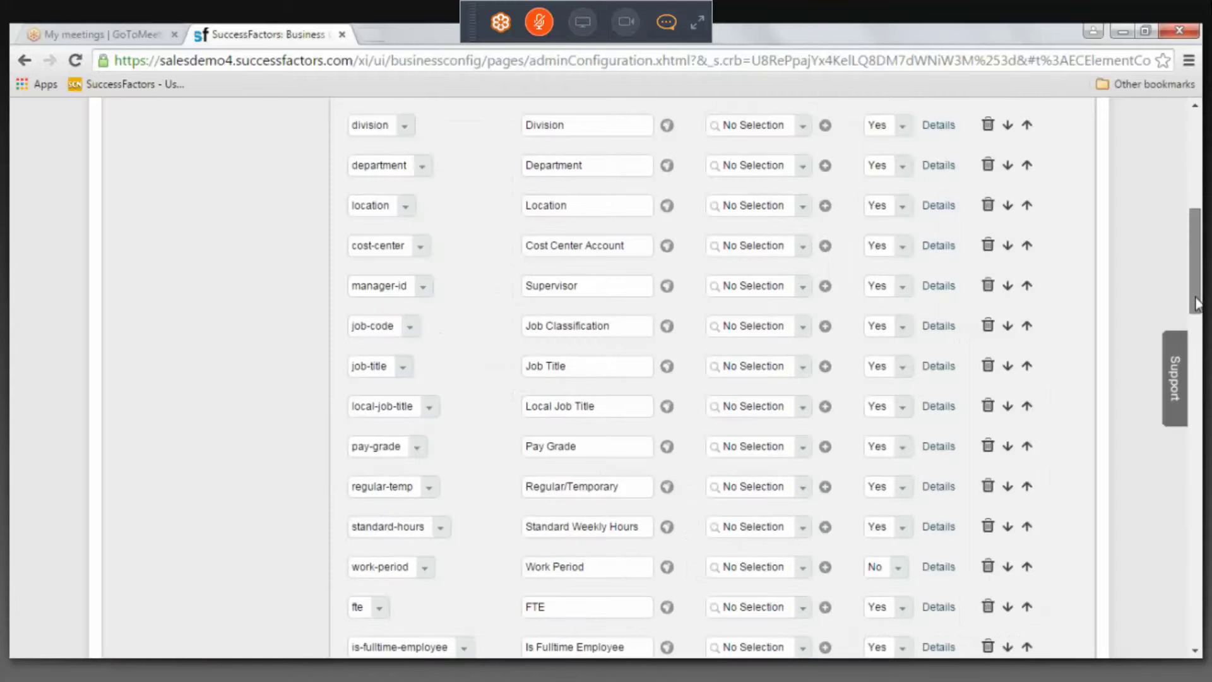
Step: Try again to save the jobInfo element with job-code's reference object settings cleared
{"action": "scroll", "coordinate": [1197, 303], "scroll_direction": "down", "scroll_amount": 1}
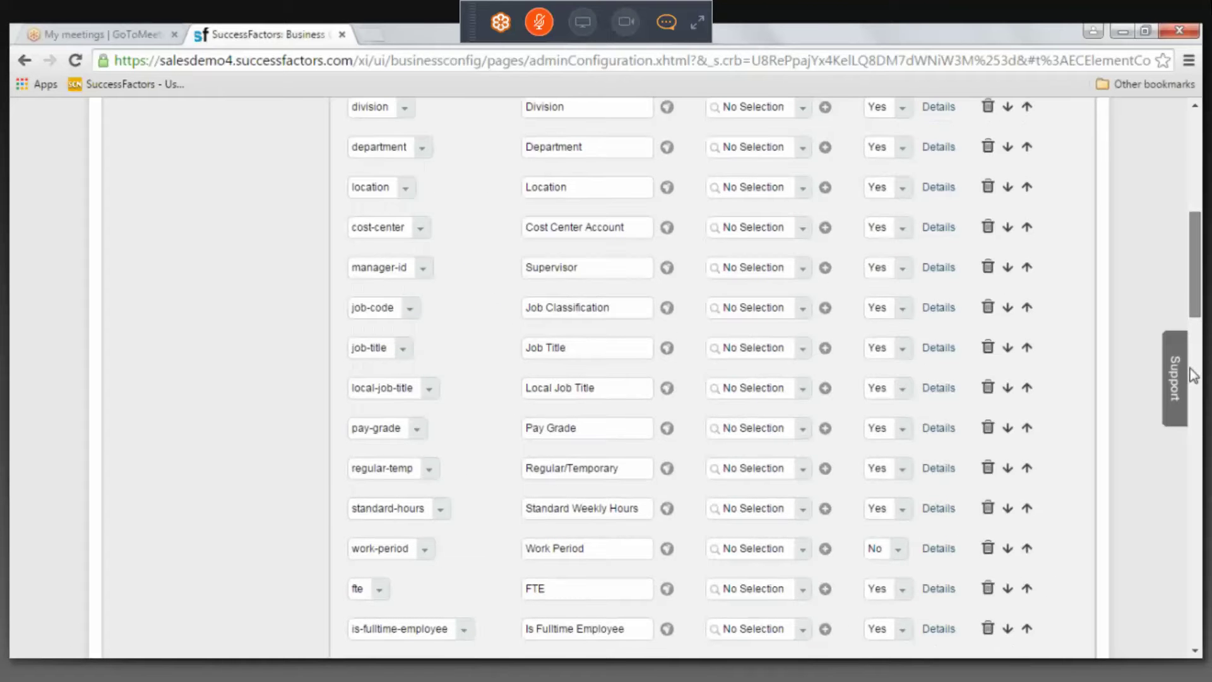
{"action": "left_click", "coordinate": [1201, 535]}
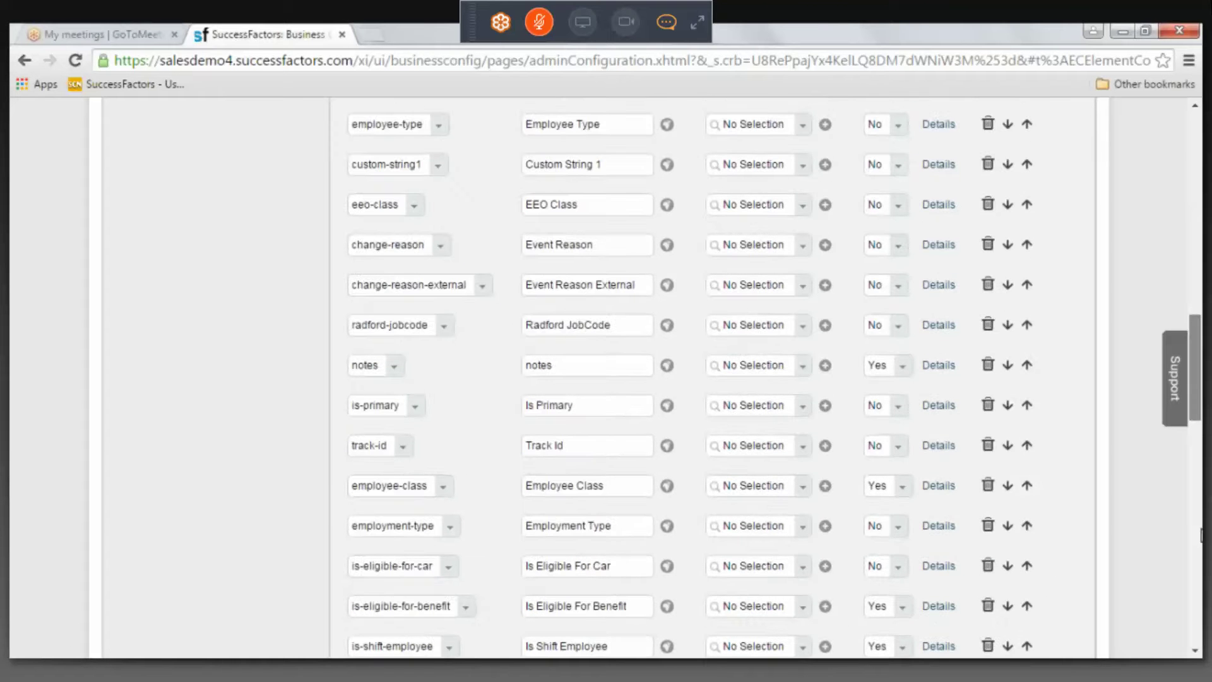
{"action": "left_click", "coordinate": [1201, 536]}
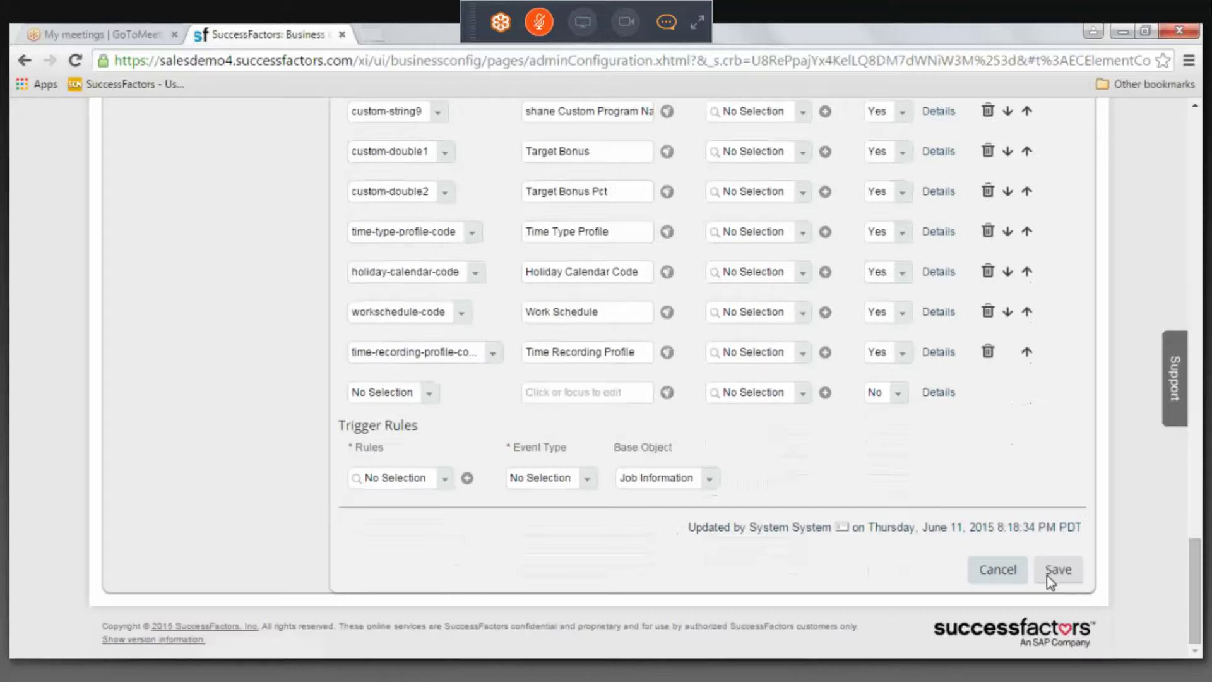
{"action": "left_click", "coordinate": [1047, 574]}
Step: Set Enabled to No in the details of jobInfo's job-code field and confirm the details
{"action": "left_click_drag", "start_coordinate": [1198, 529], "coordinate": [1202, 434]}
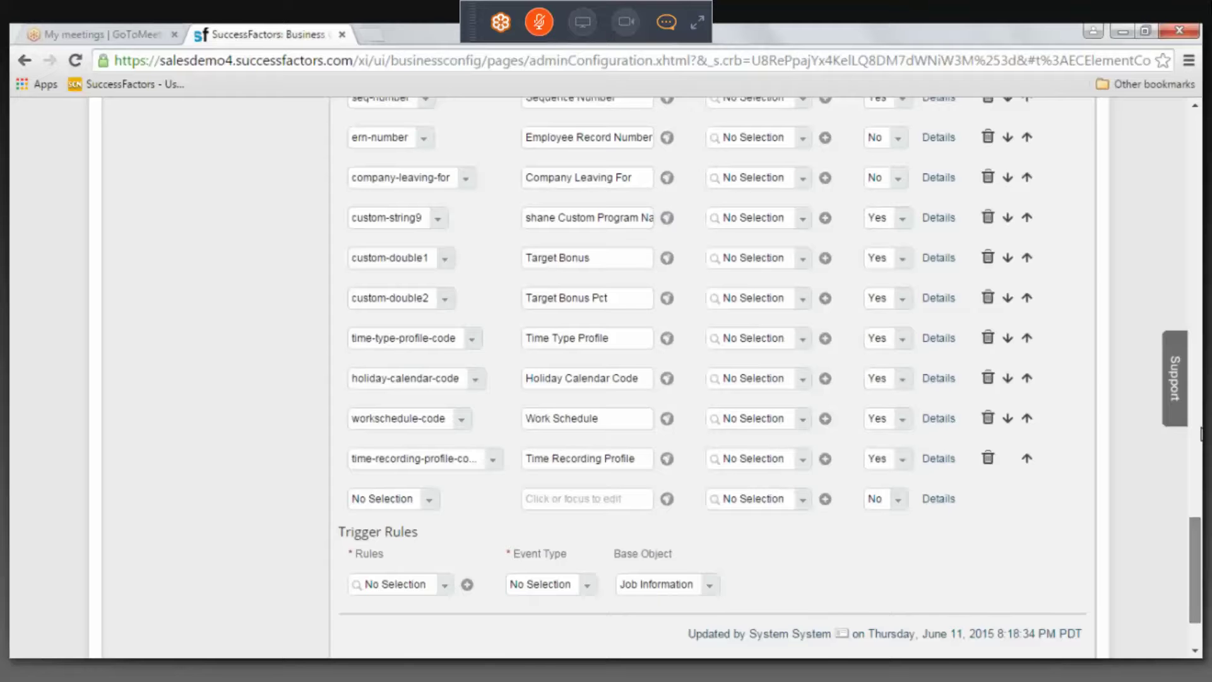
{"action": "left_click_drag", "start_coordinate": [1201, 434], "coordinate": [1202, 189]}
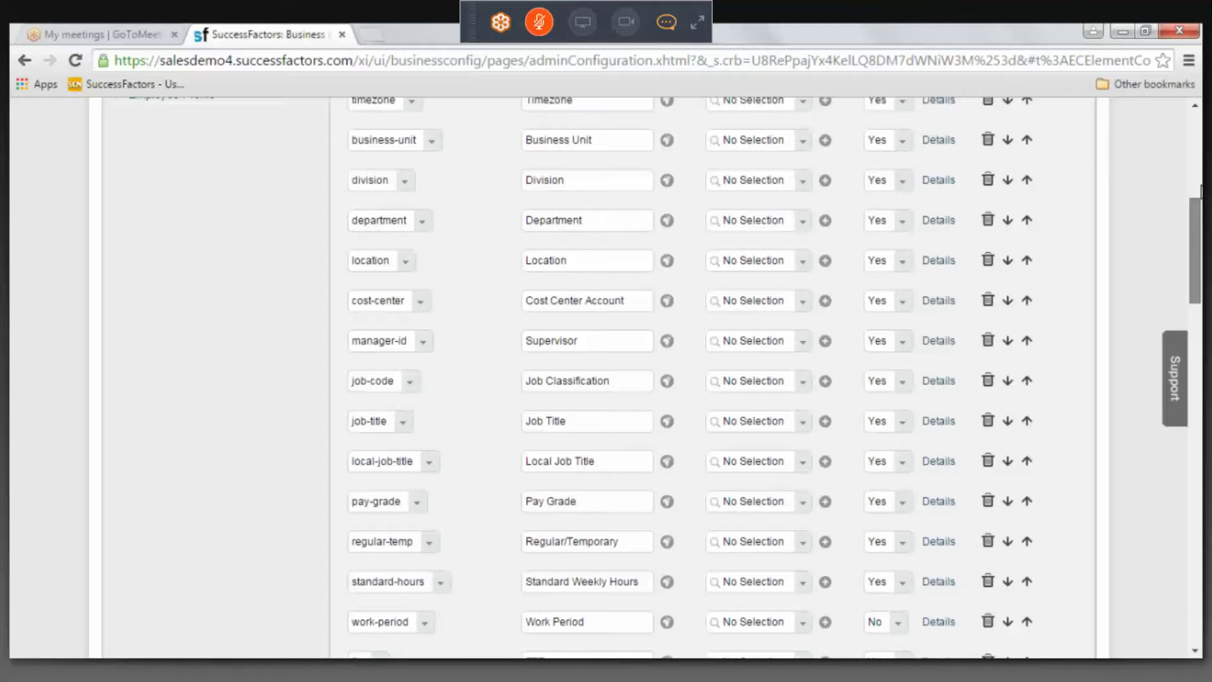
{"action": "left_click_drag", "start_coordinate": [1201, 189], "coordinate": [1202, 152]}
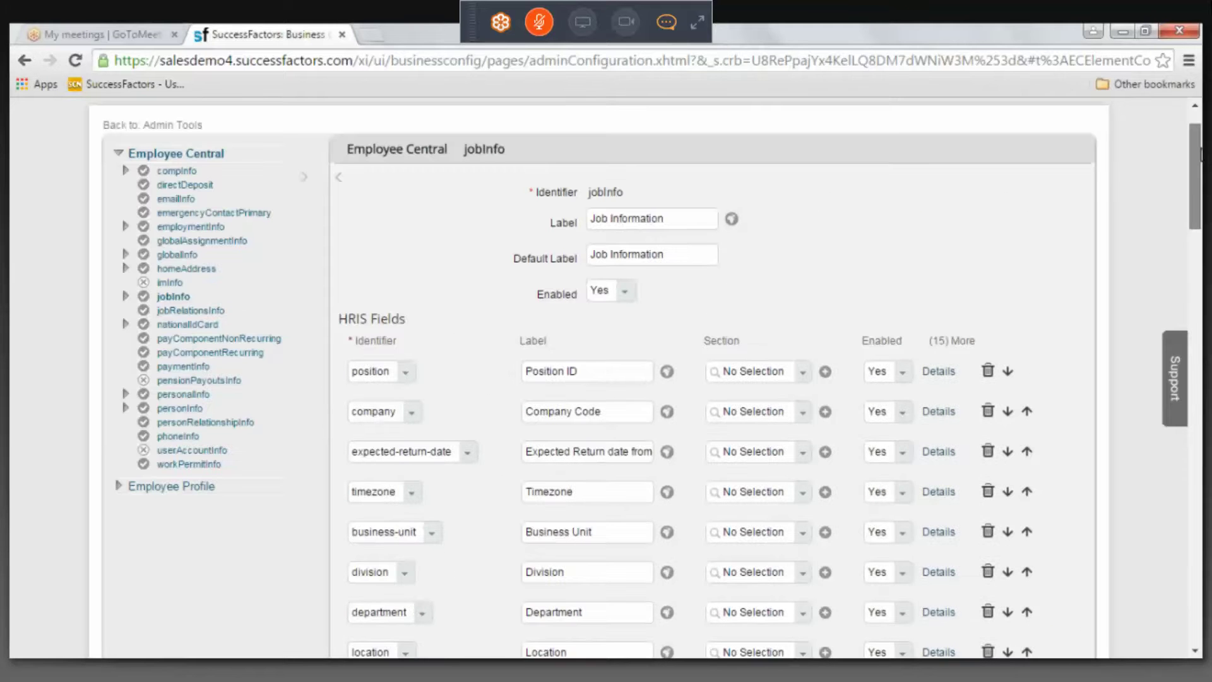
{"action": "left_click_drag", "start_coordinate": [1202, 155], "coordinate": [1202, 581]}
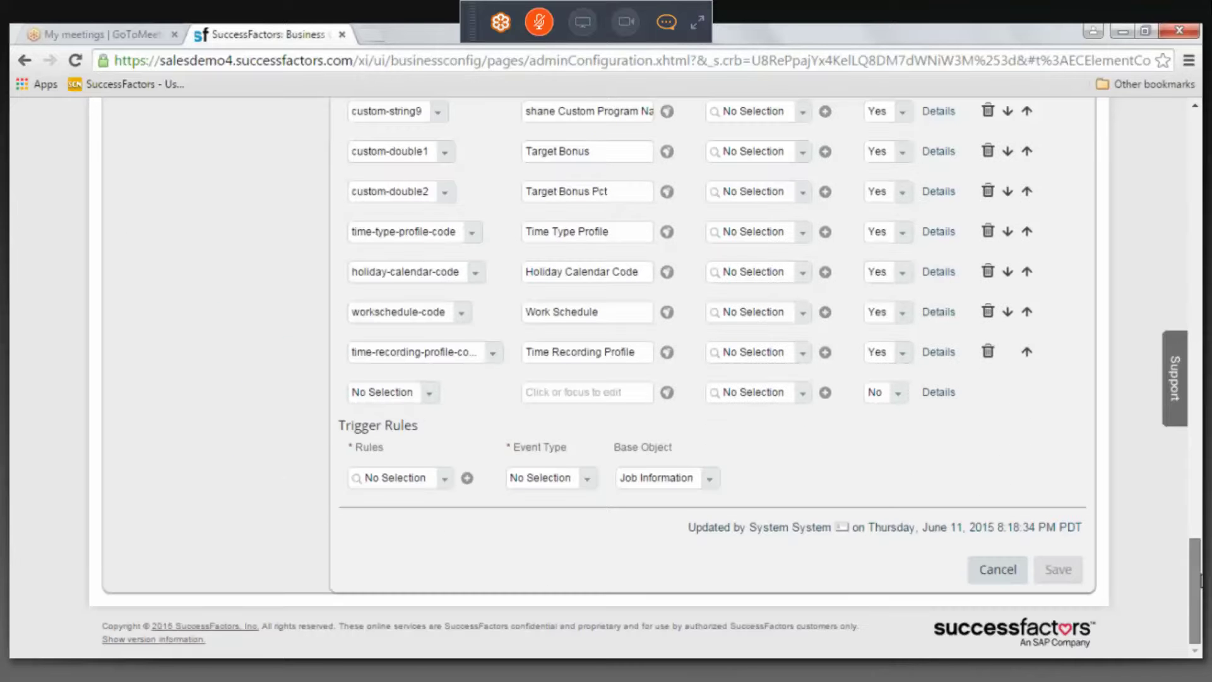
{"action": "left_click_drag", "start_coordinate": [1200, 580], "coordinate": [1194, 480]}
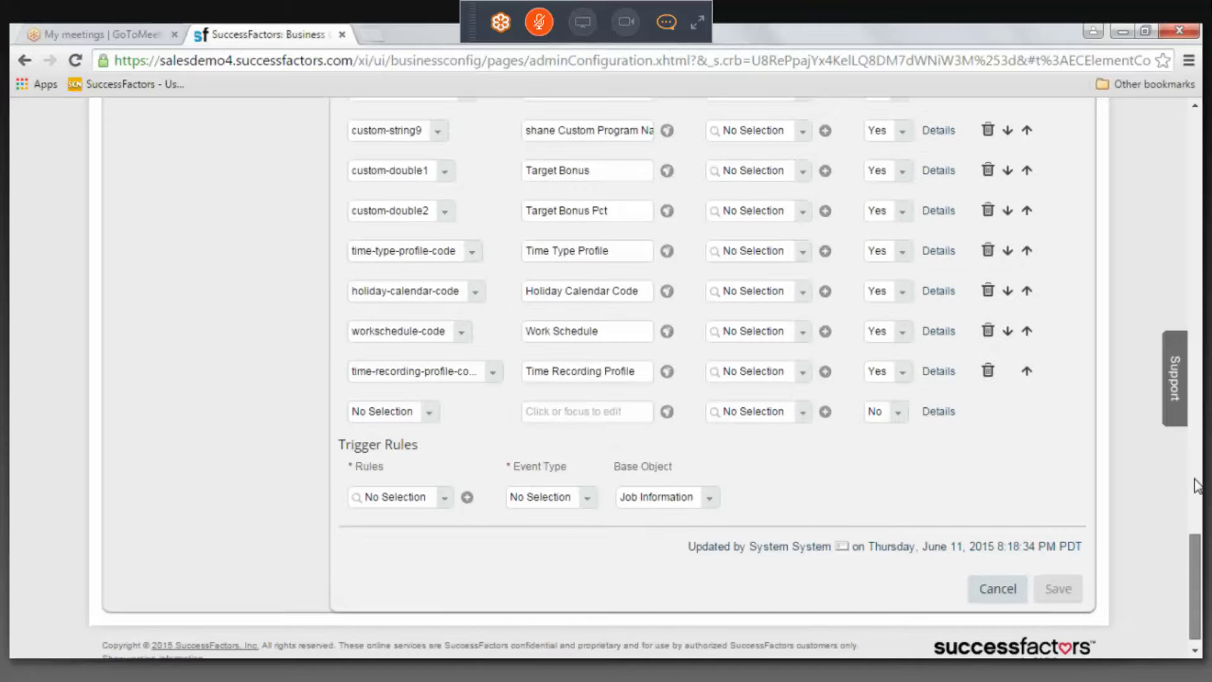
{"action": "left_click_drag", "start_coordinate": [1198, 486], "coordinate": [1188, 305]}
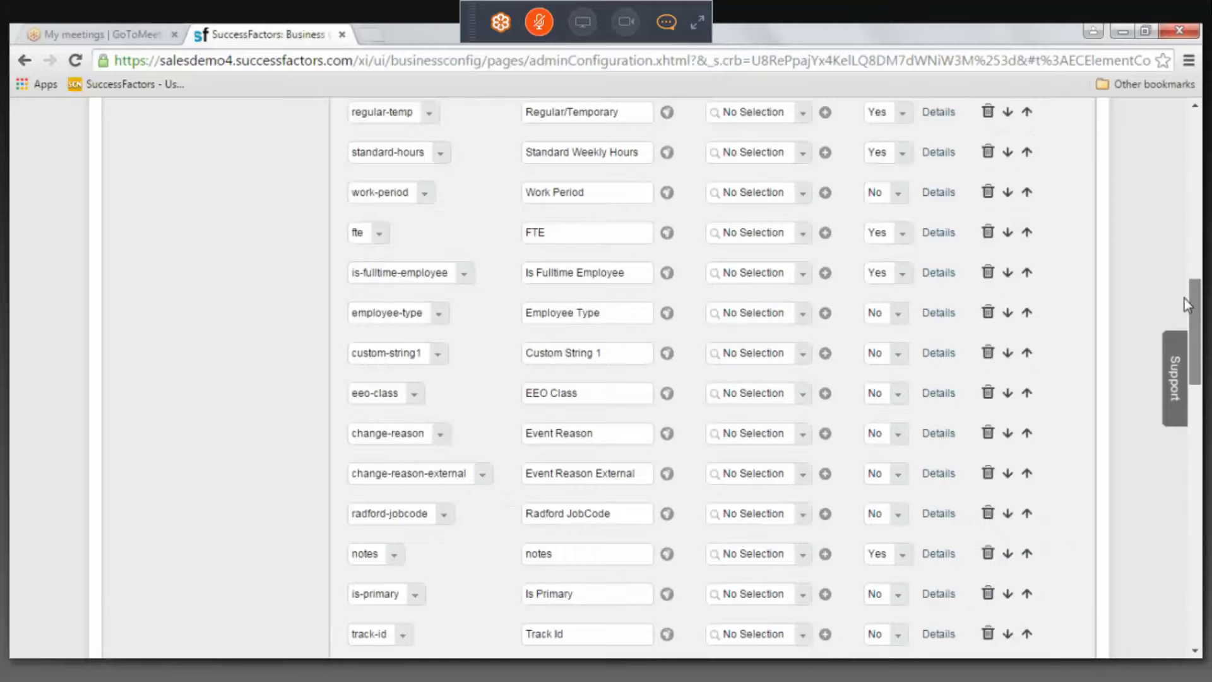
{"action": "left_click_drag", "start_coordinate": [1185, 298], "coordinate": [1184, 220]}
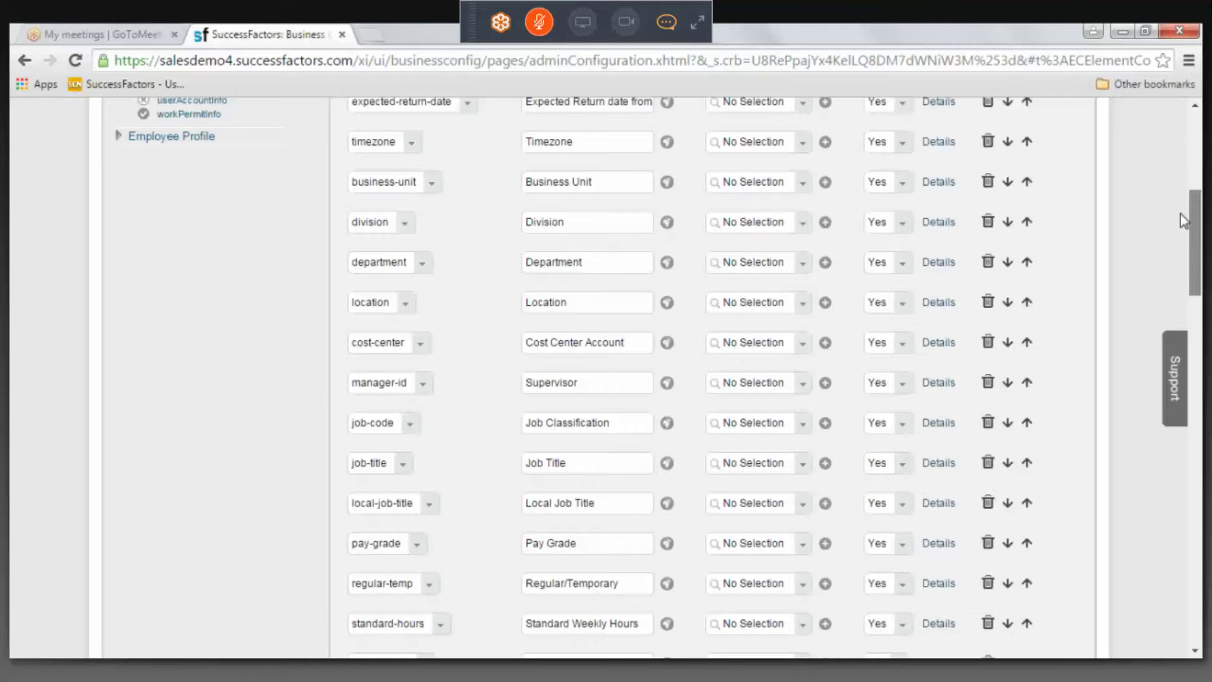
{"action": "left_click", "coordinate": [938, 423]}
{"action": "left_click", "coordinate": [558, 278]}
{"action": "left_click", "coordinate": [534, 295]}
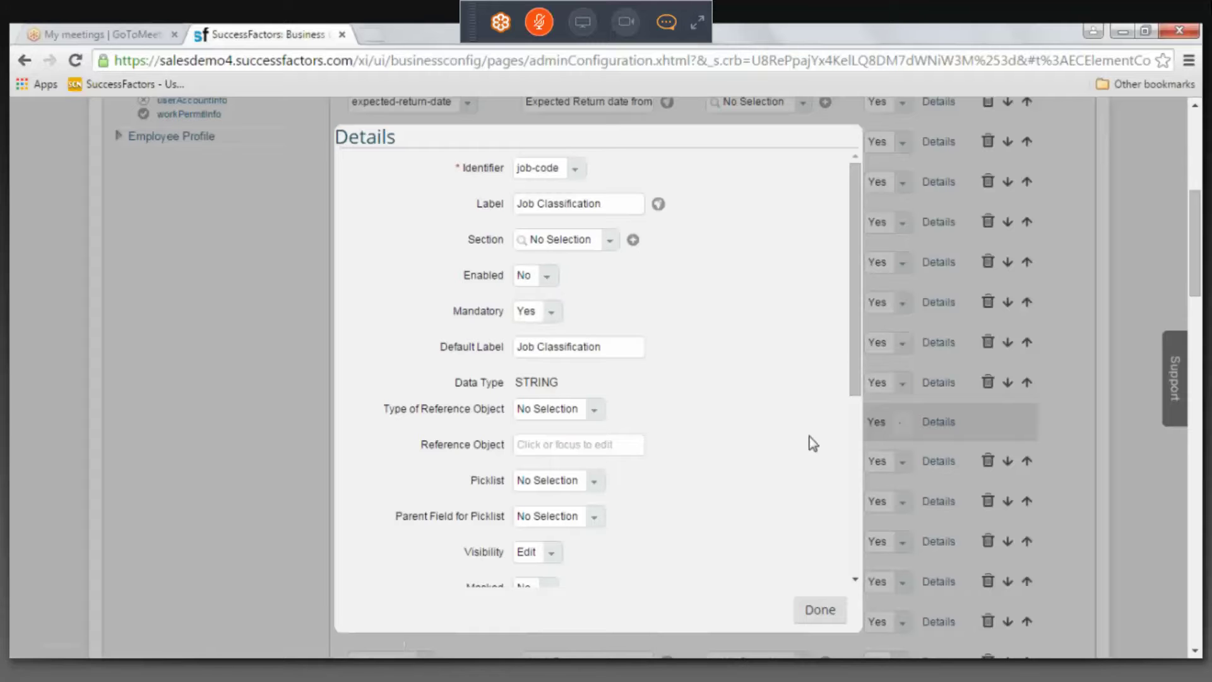
{"action": "left_click", "coordinate": [855, 491]}
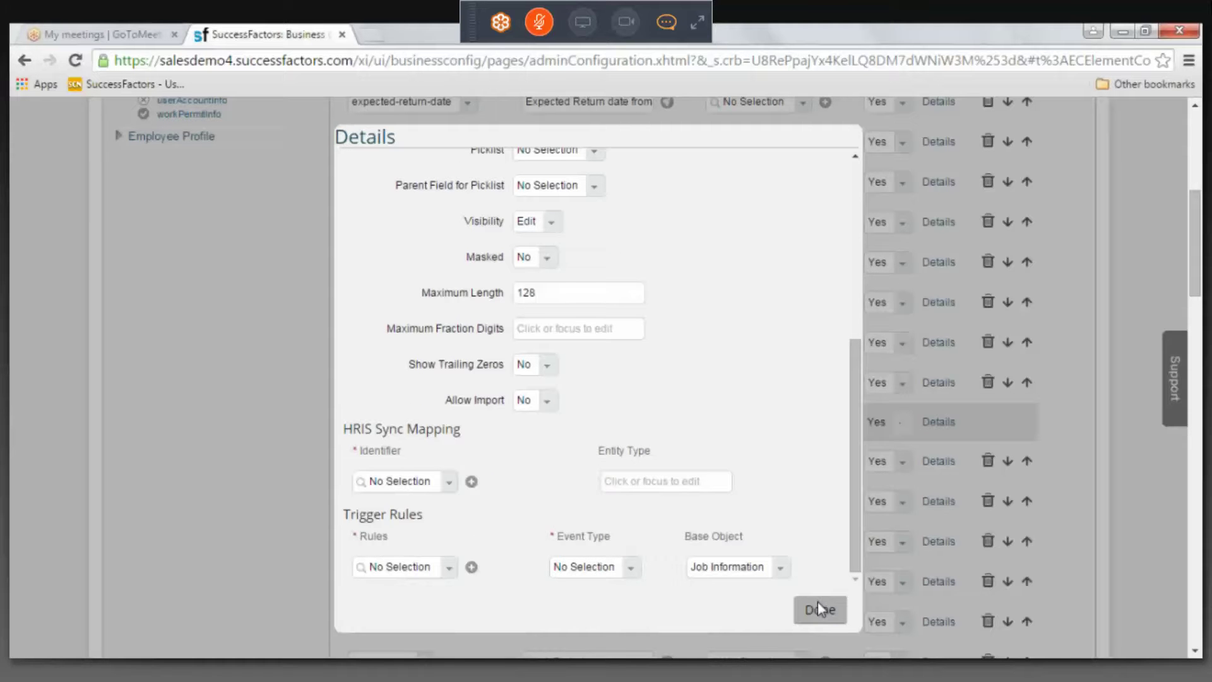
{"action": "left_click", "coordinate": [818, 608]}
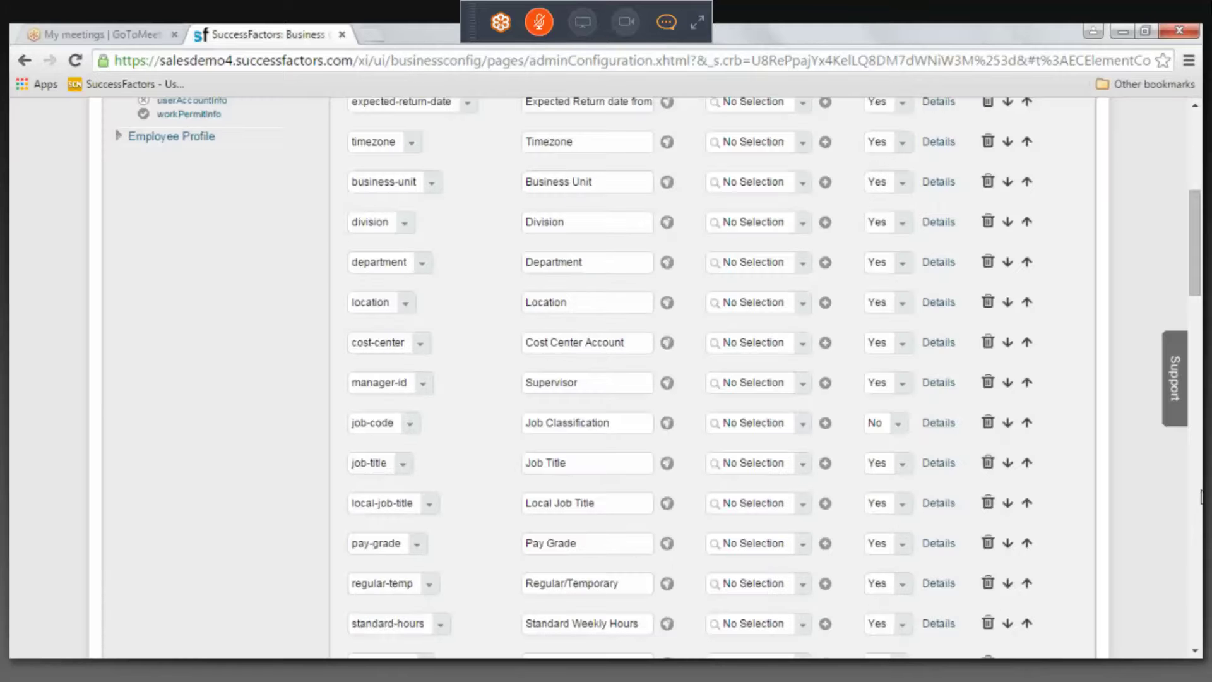
{"action": "scroll", "coordinate": [1202, 496], "scroll_direction": "down", "scroll_amount": 8}
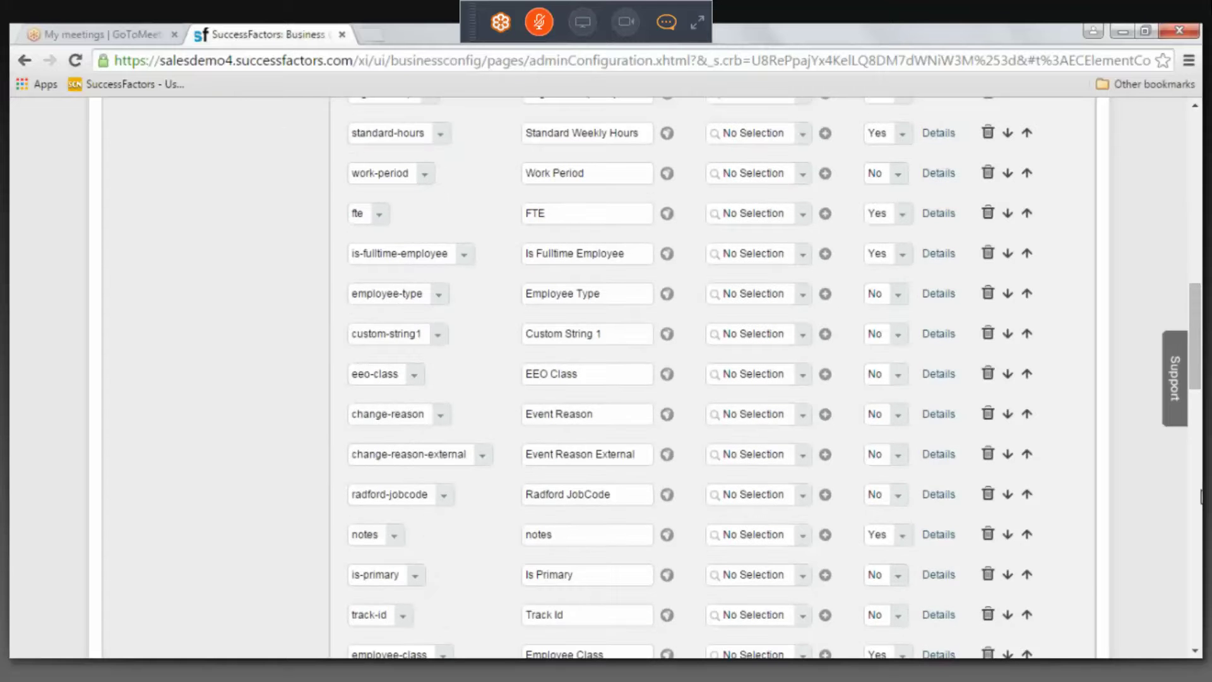
Step: Try to save the Job Information element's configuration
{"action": "scroll", "coordinate": [1202, 496], "scroll_direction": "down", "scroll_amount": 5}
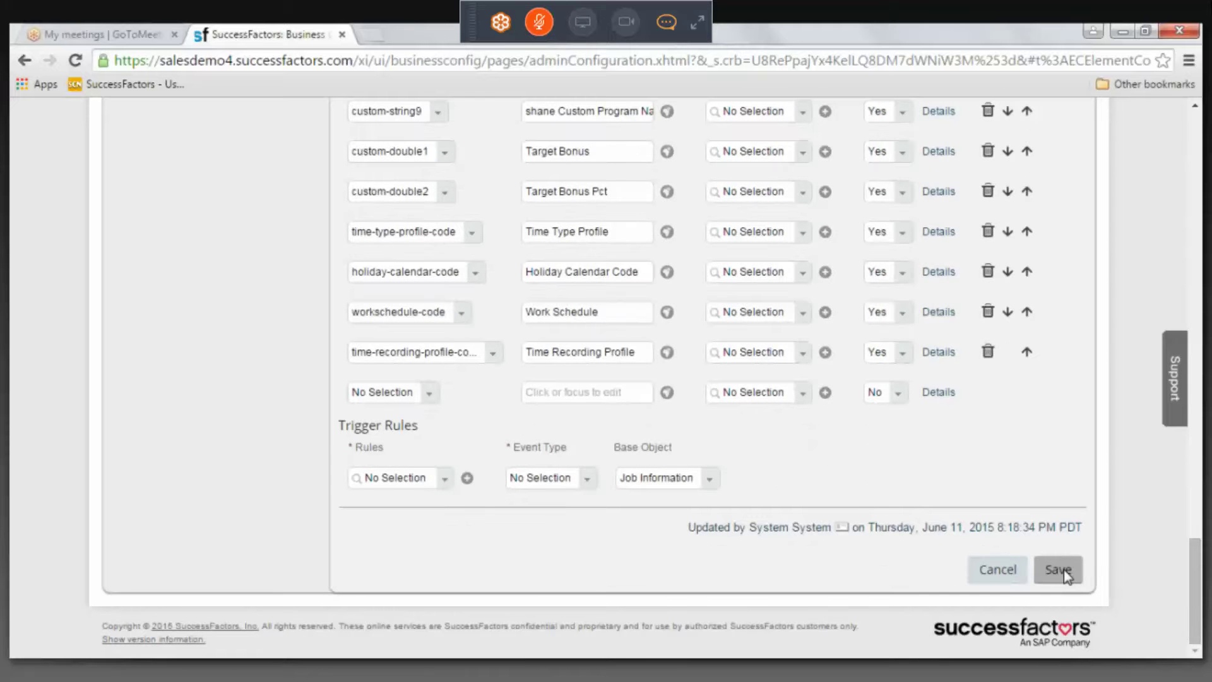
{"action": "left_click", "coordinate": [1063, 570]}
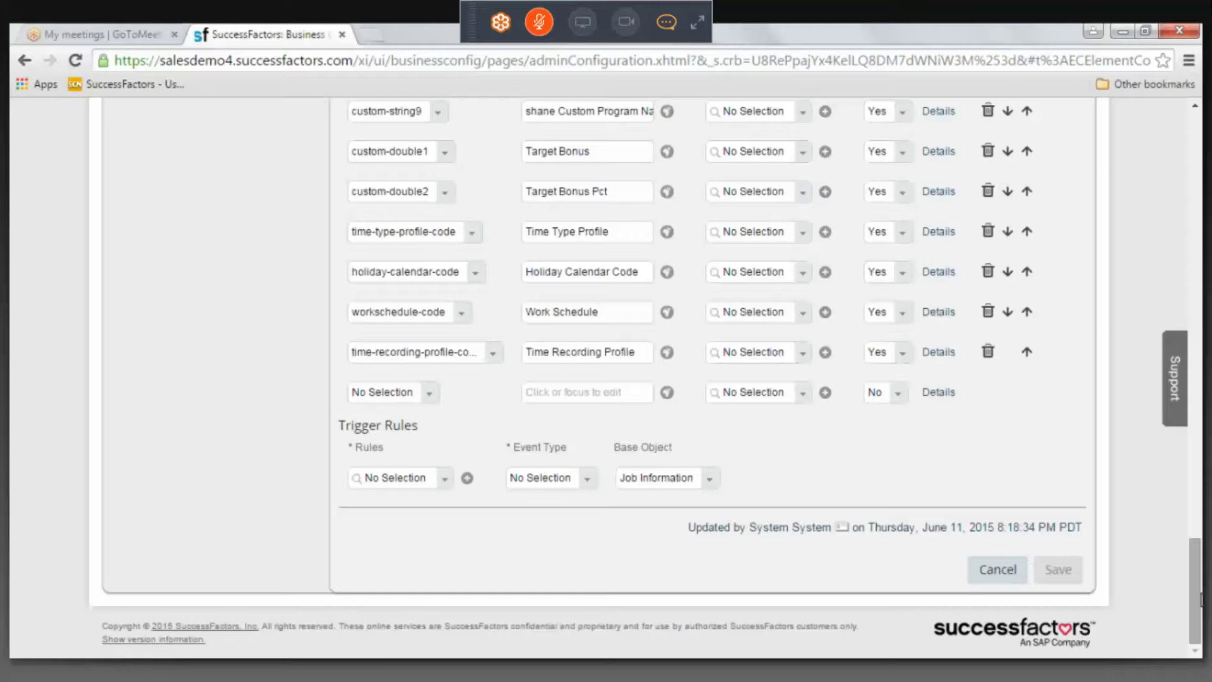
Step: Review the position field's details through to its HRIS sync mapping and trigger rules, and close them
{"action": "left_click_drag", "start_coordinate": [1202, 600], "coordinate": [1201, 573]}
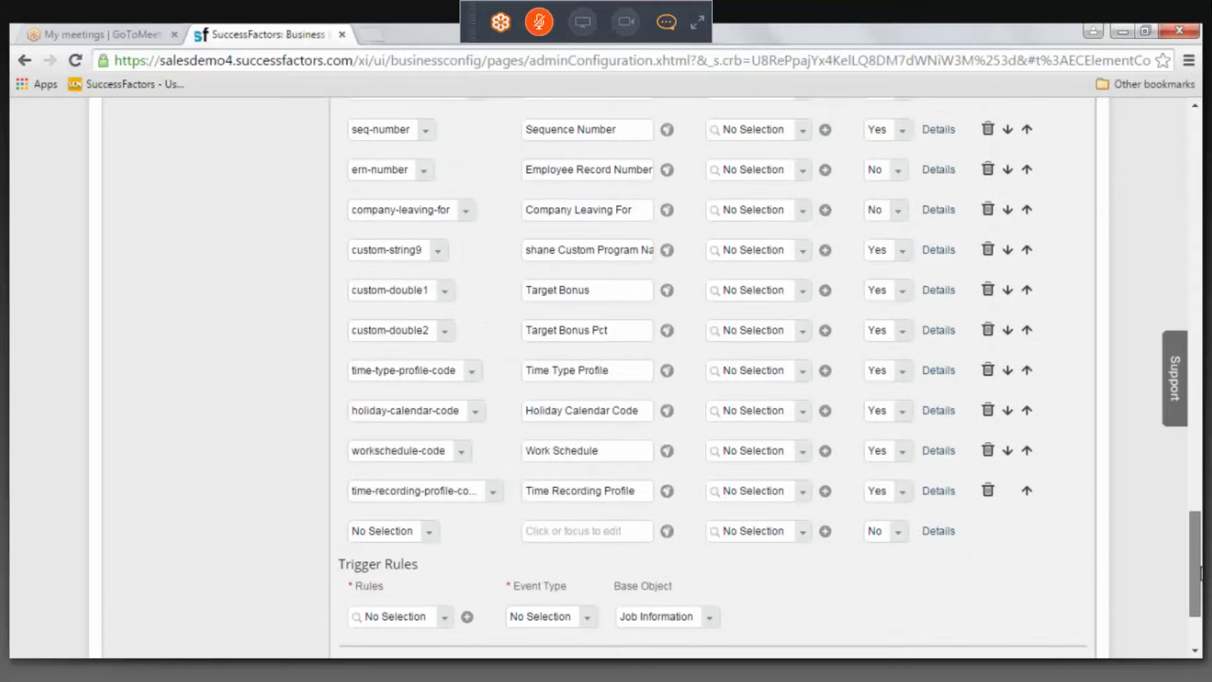
{"action": "left_click_drag", "start_coordinate": [1202, 573], "coordinate": [1202, 542]}
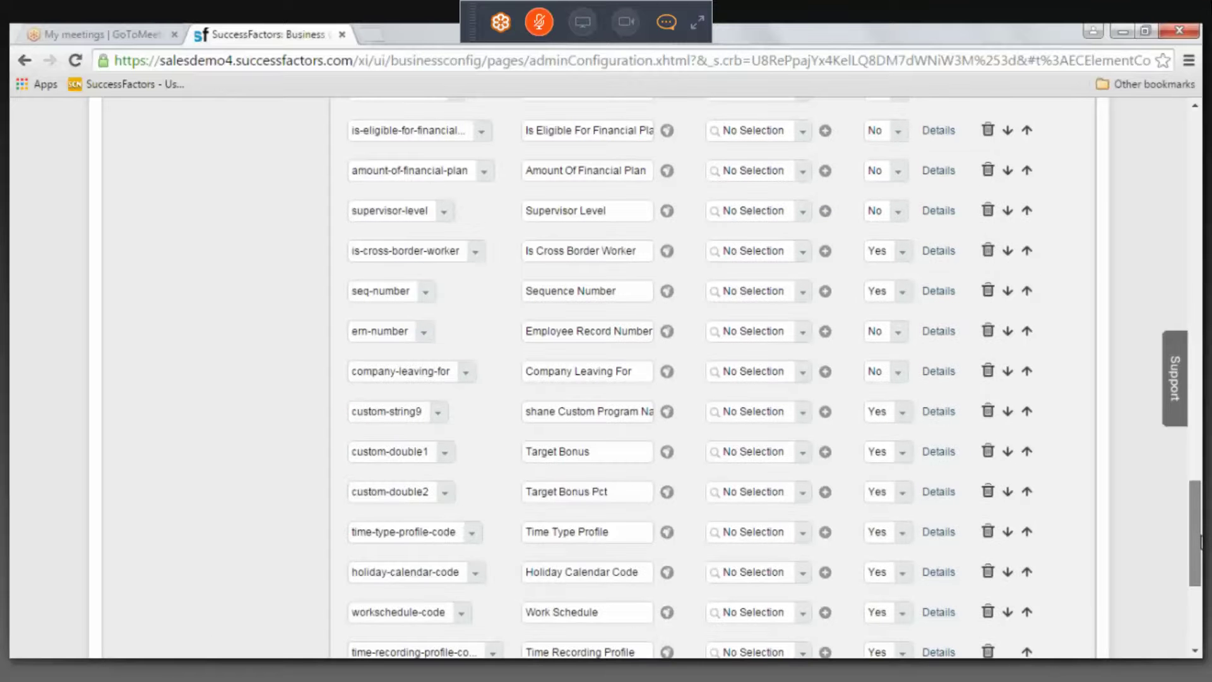
{"action": "left_click_drag", "start_coordinate": [1202, 542], "coordinate": [1202, 259]}
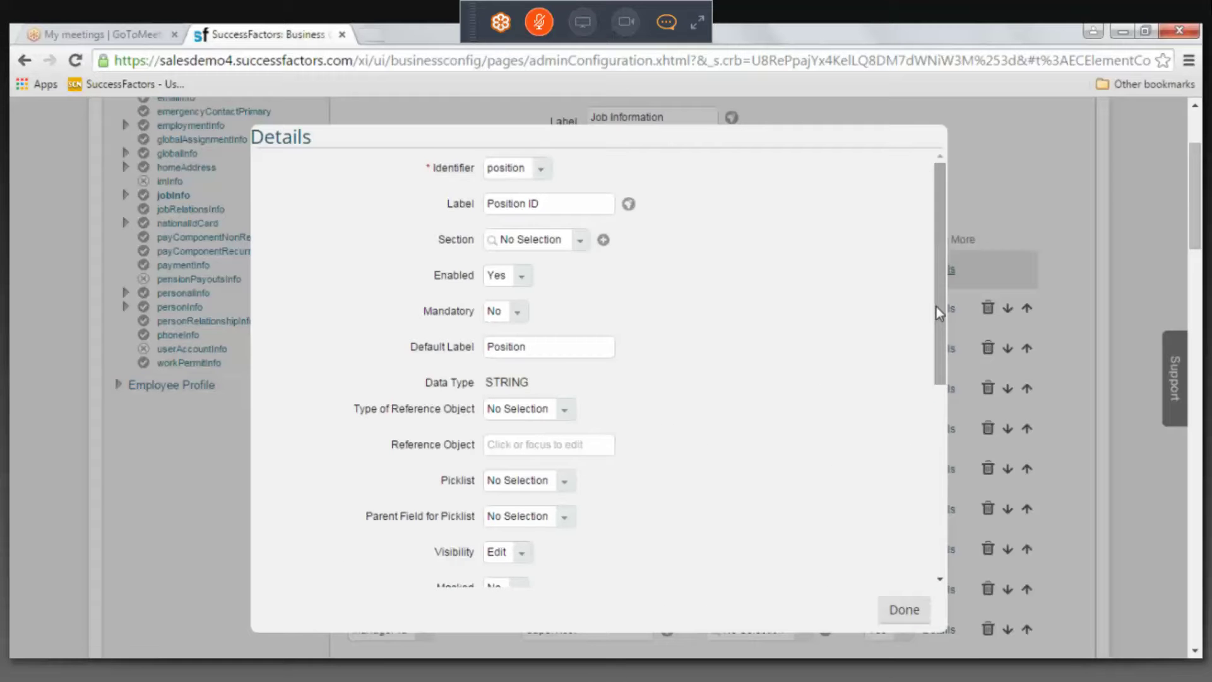
{"action": "left_click_drag", "start_coordinate": [937, 309], "coordinate": [937, 497]}
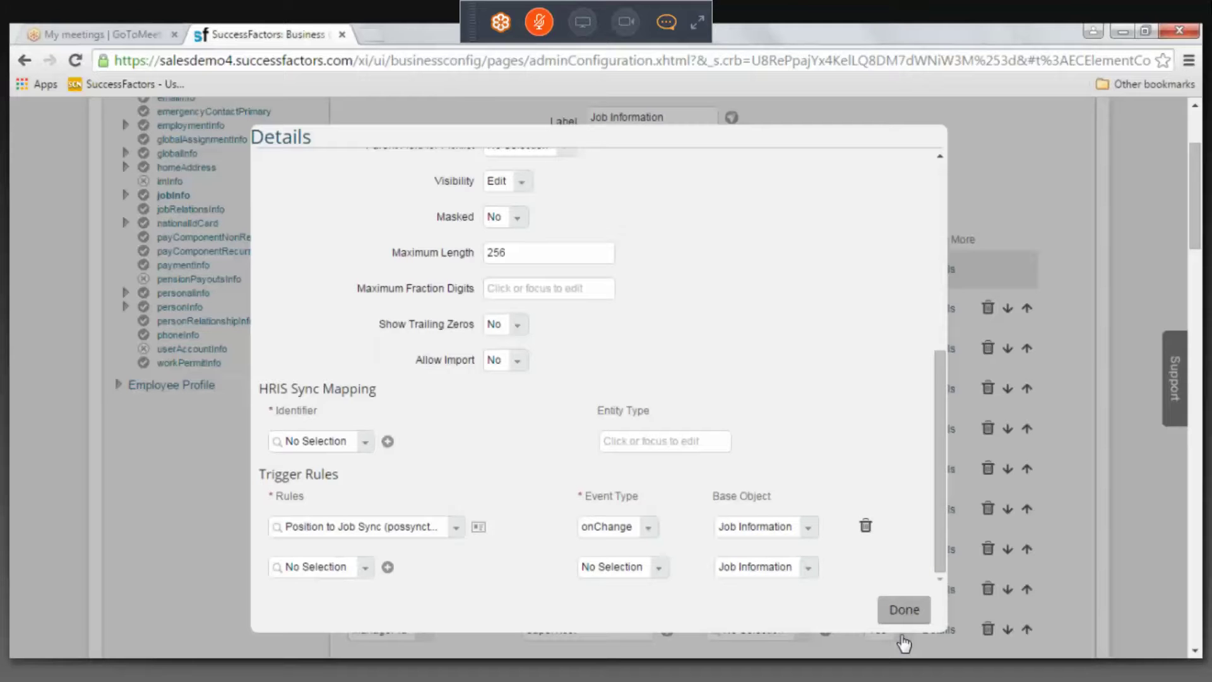
{"action": "left_click", "coordinate": [909, 610]}
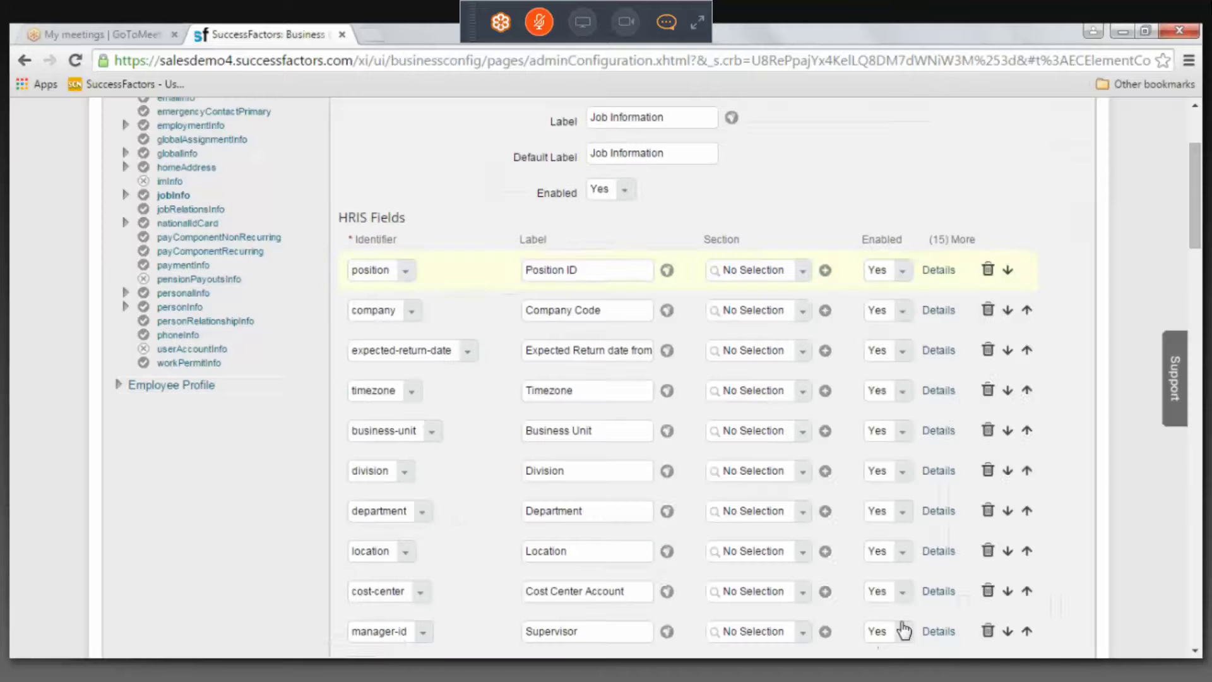
Step: Review the location field's details through to its HRIS sync mapping and trigger rules, and close them
{"action": "left_click", "coordinate": [938, 551]}
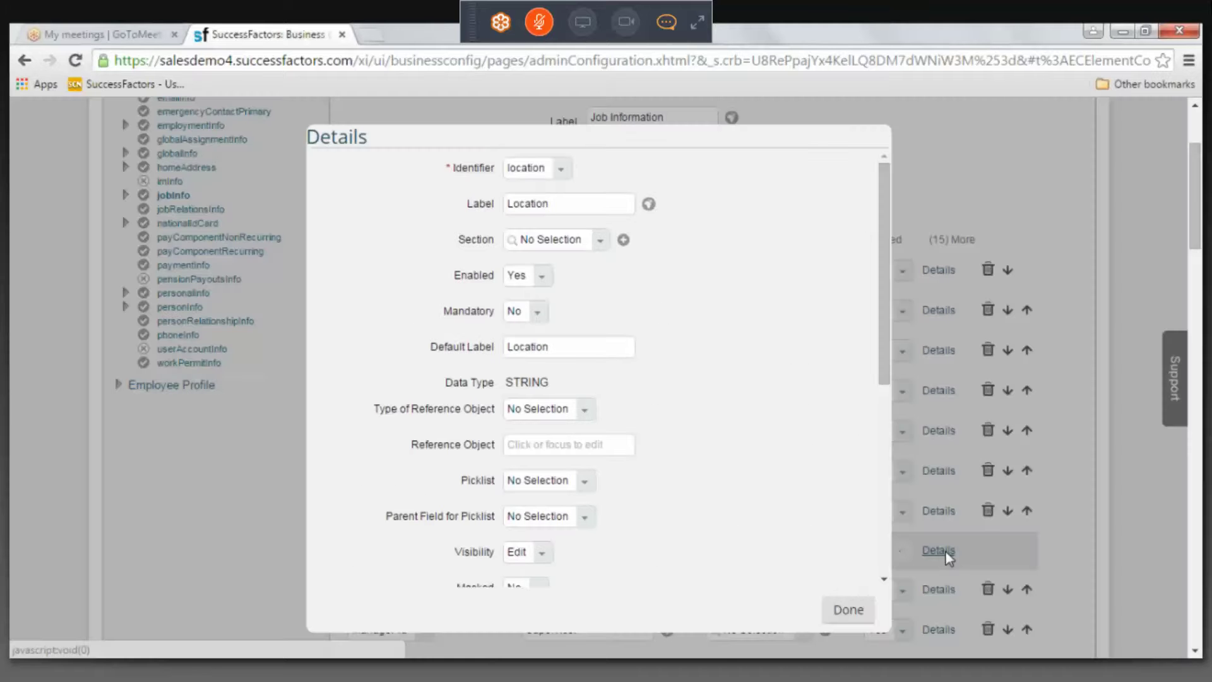
{"action": "scroll", "coordinate": [811, 532], "scroll_direction": "down", "scroll_amount": 6}
{"action": "left_click", "coordinate": [810, 528]}
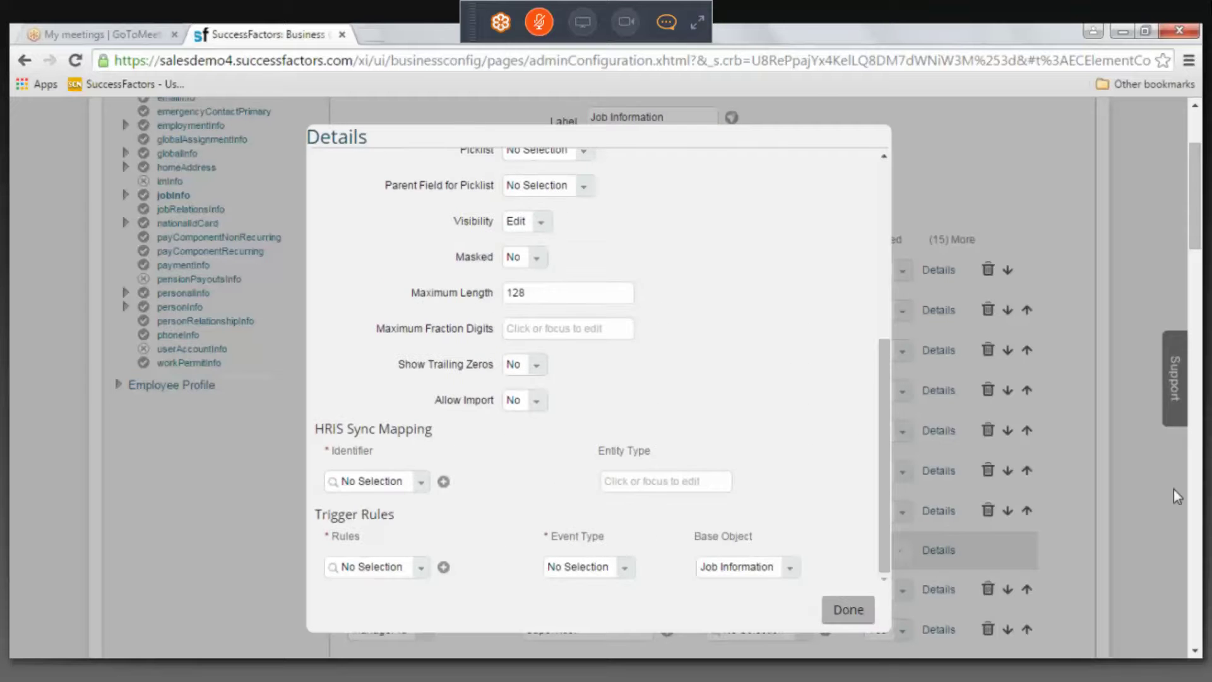
{"action": "left_click", "coordinate": [1173, 490]}
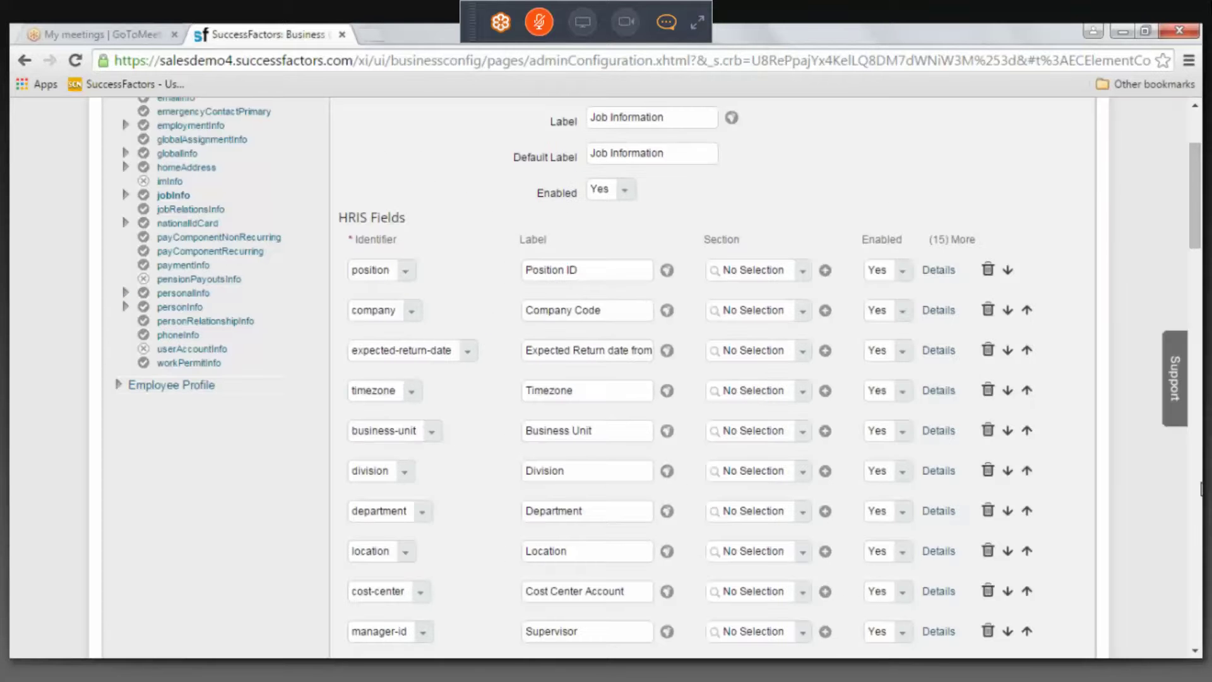
Step: Save the Job Information element with its HRIS fields and trigger rules
{"action": "scroll", "coordinate": [713, 378], "scroll_direction": "down", "scroll_amount": 8}
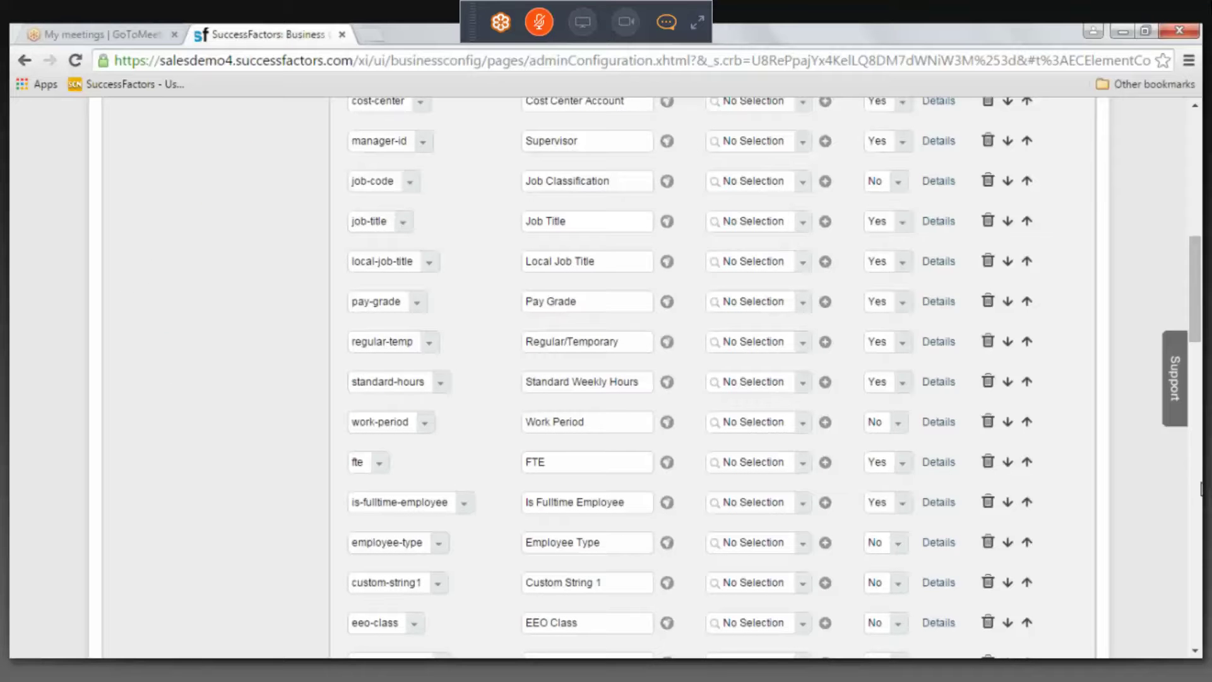
{"action": "scroll", "coordinate": [1202, 488], "scroll_direction": "down", "scroll_amount": 15}
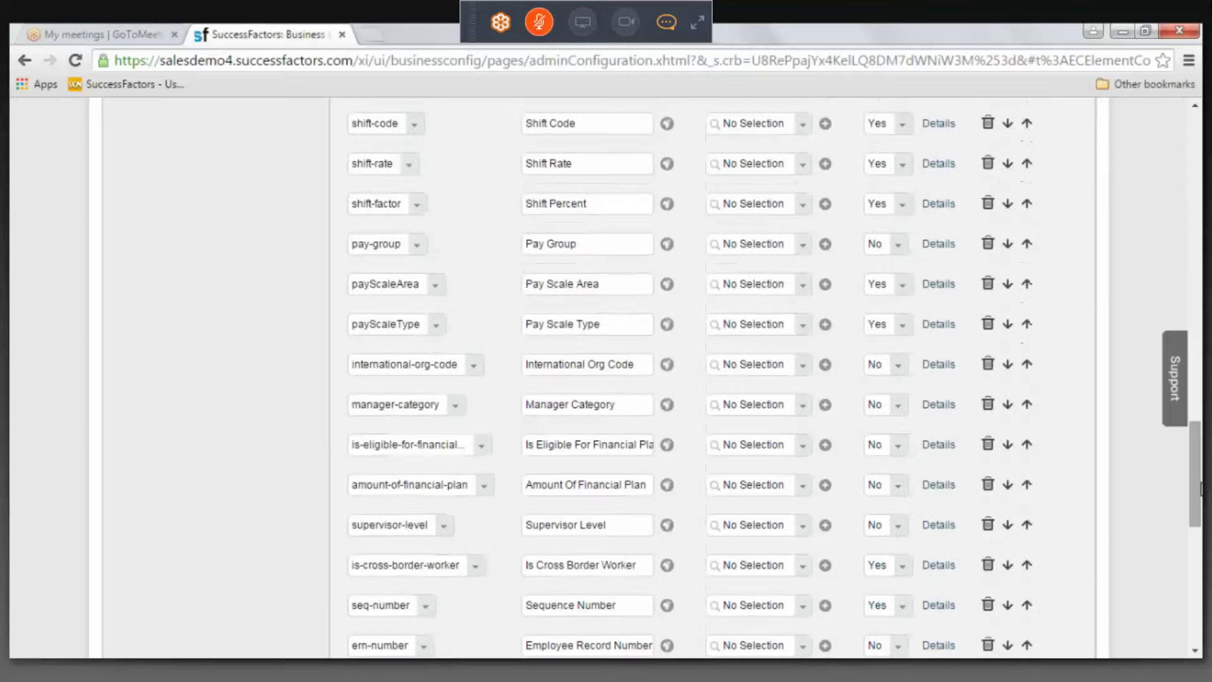
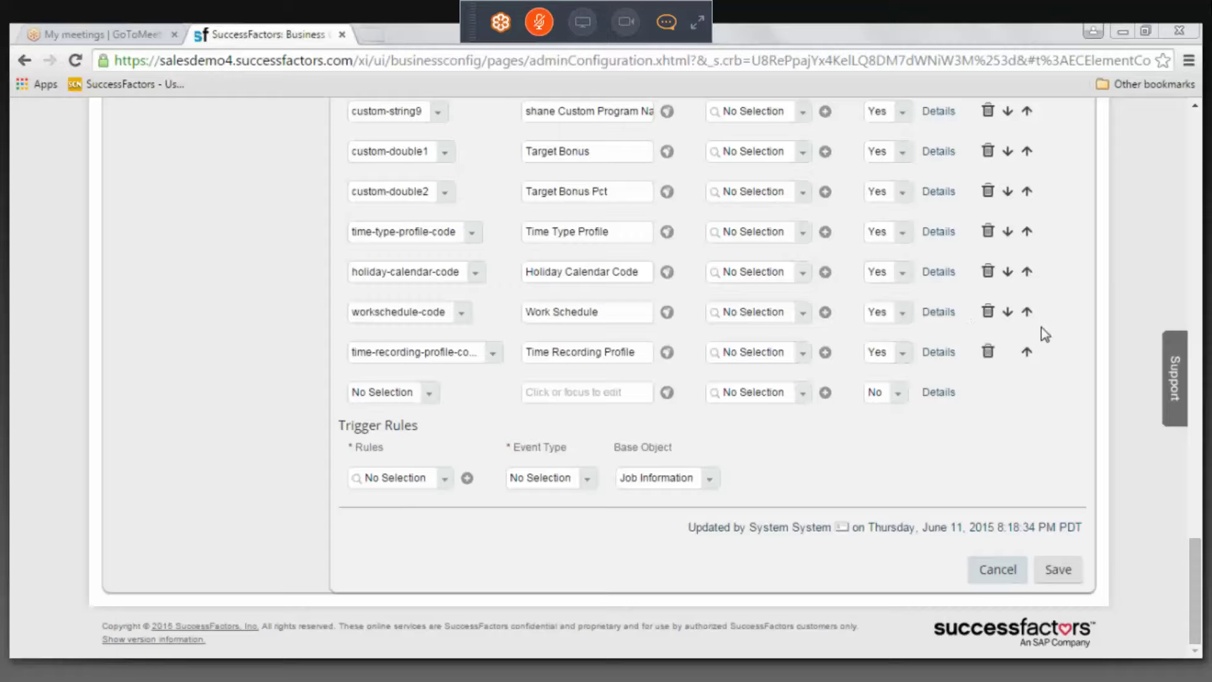
{"action": "left_click", "coordinate": [1058, 571]}
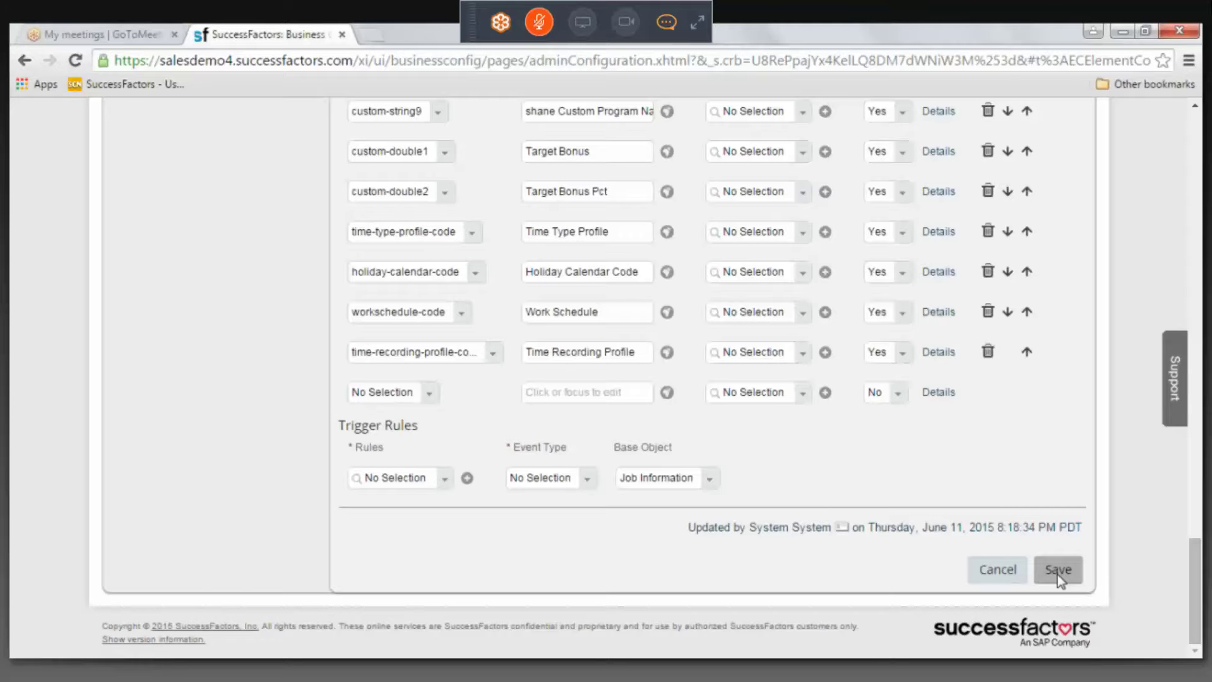
{"action": "left_click", "coordinate": [1059, 571]}
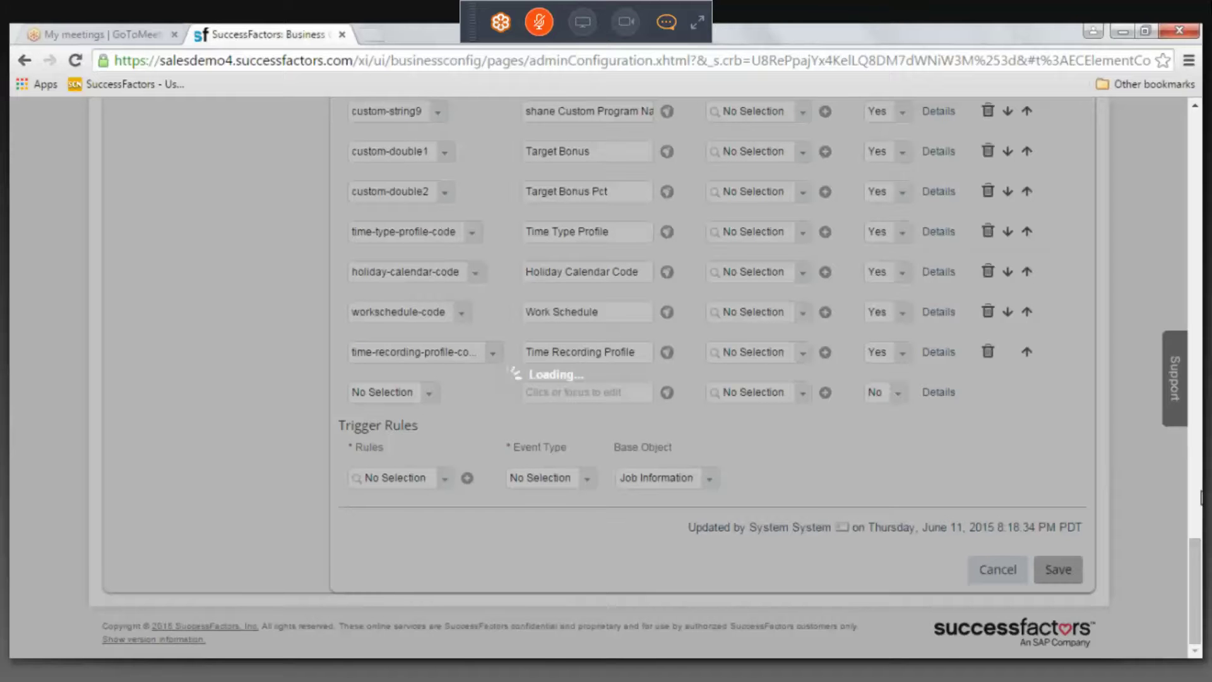
Step: Reload the business configuration page, discarding its unsaved changes
{"action": "scroll", "coordinate": [1202, 497], "scroll_direction": "up", "scroll_amount": 8}
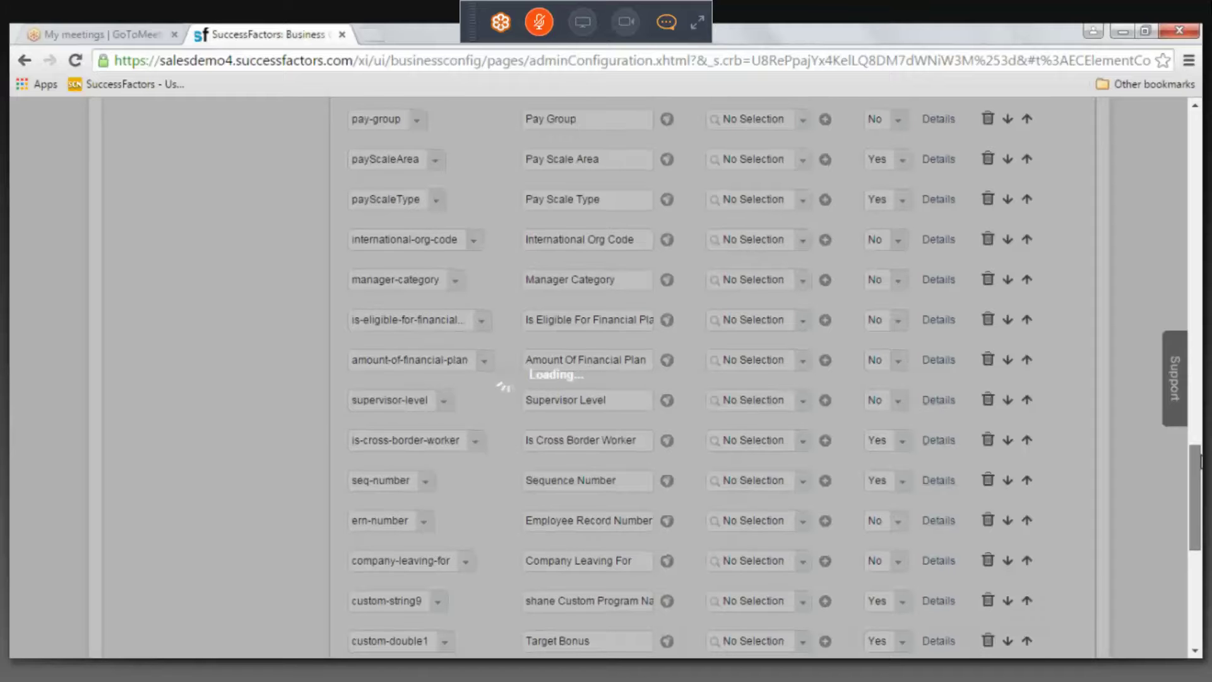
{"action": "scroll", "coordinate": [1201, 460], "scroll_direction": "down", "scroll_amount": 8}
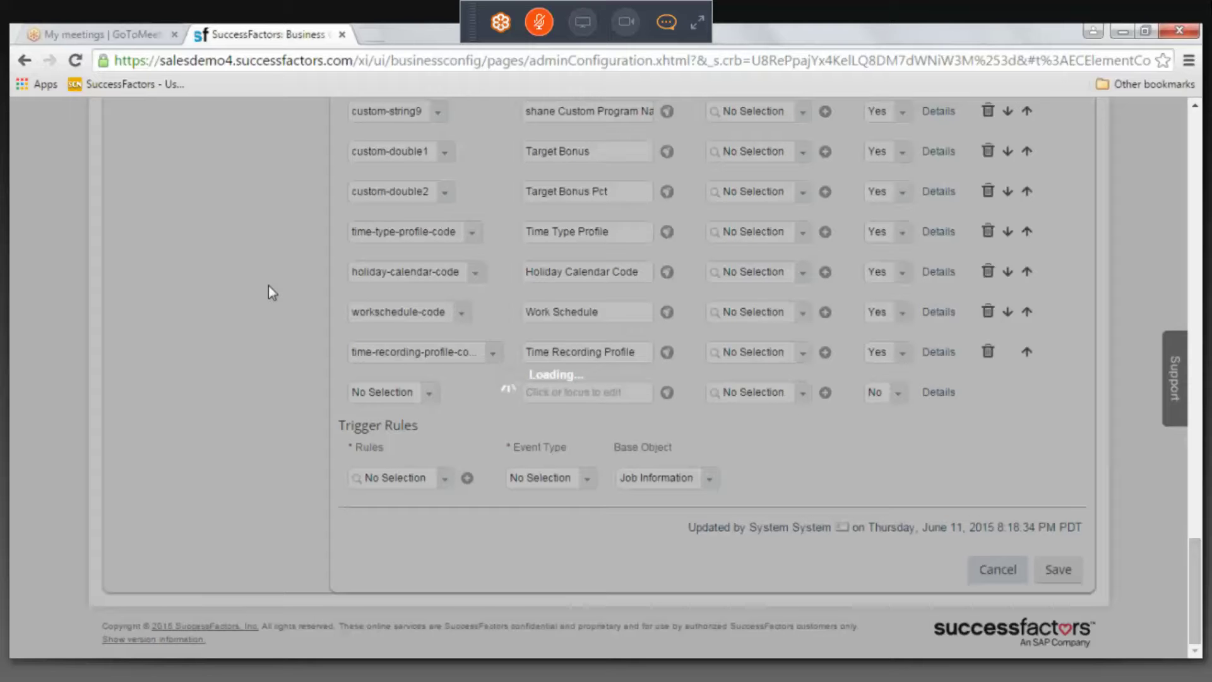
{"action": "scroll", "coordinate": [270, 281], "scroll_direction": "up", "scroll_amount": 1}
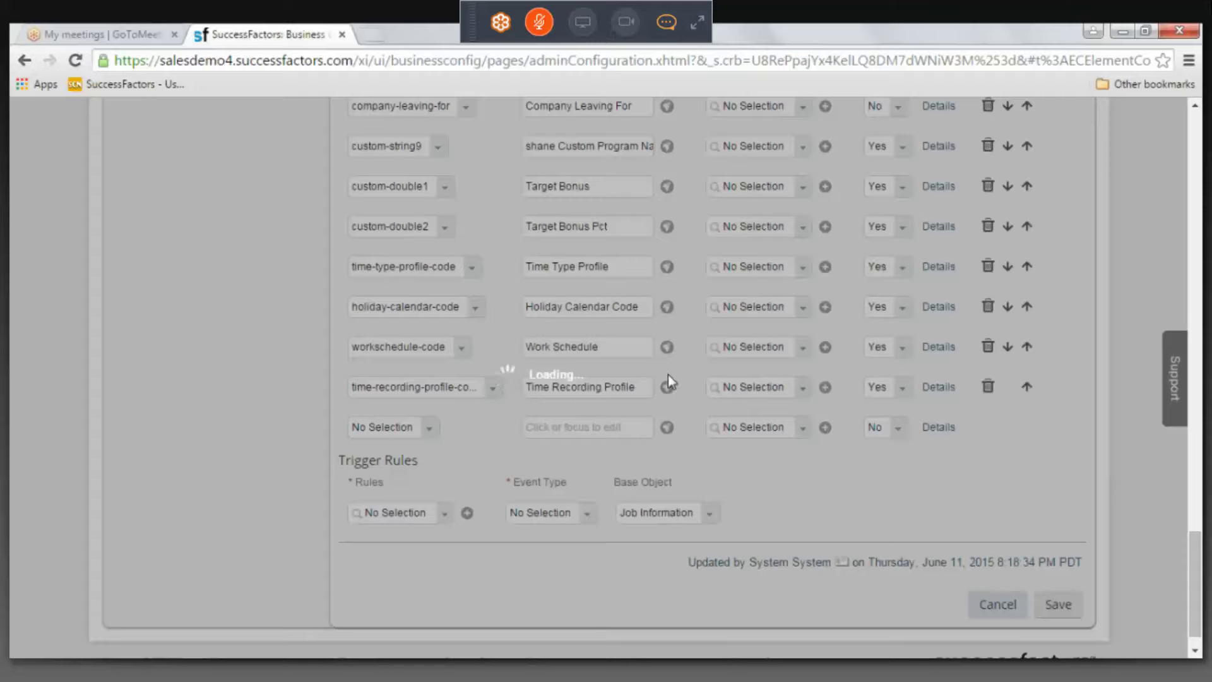
{"action": "left_click", "coordinate": [74, 61]}
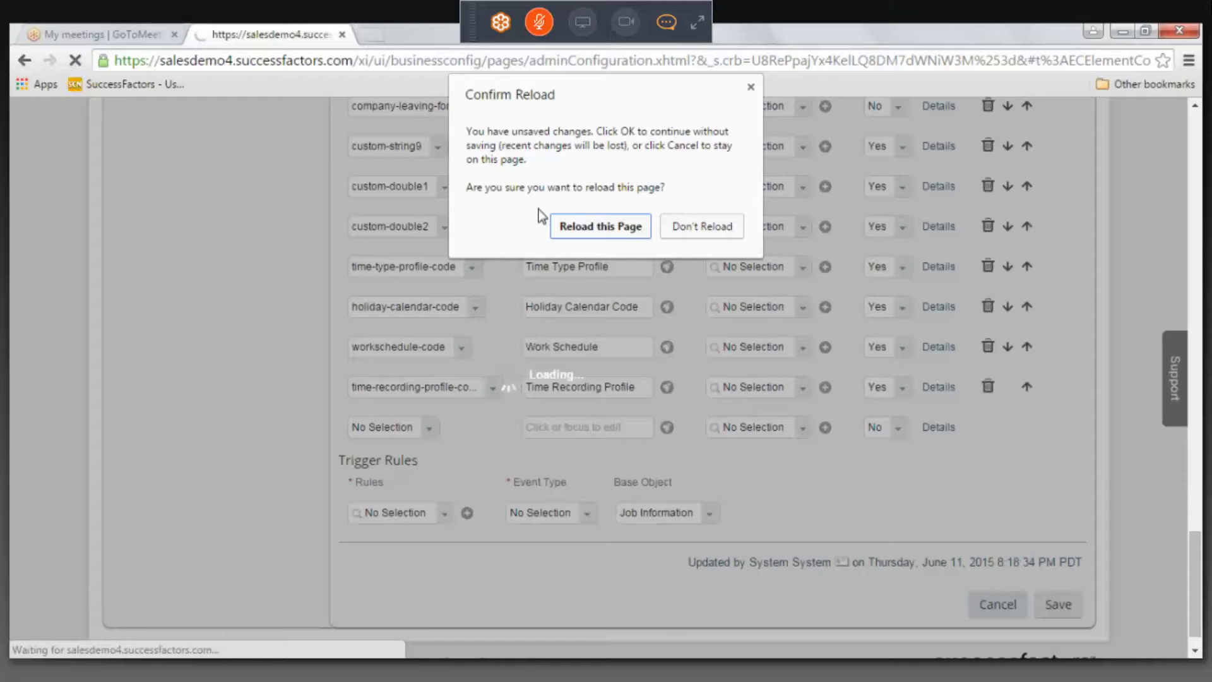
{"action": "left_click", "coordinate": [566, 228]}
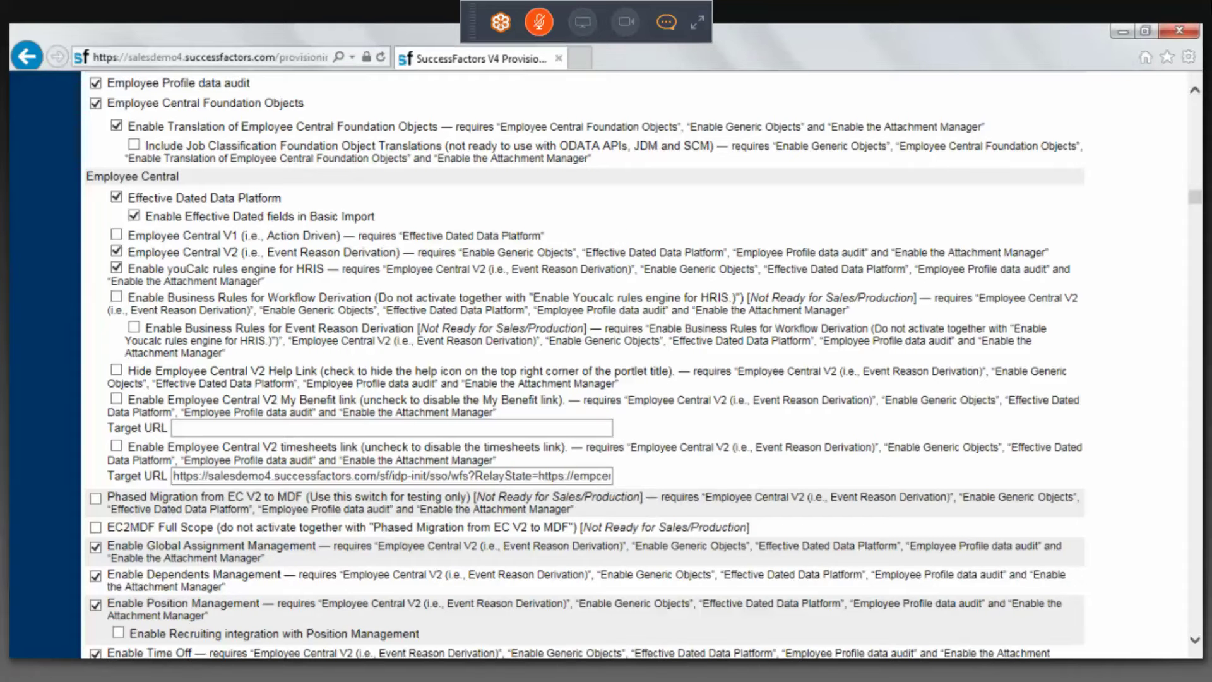
Step: Look through the company settings in SuccessFactors Provisioning and the configuration links on the Companies page
{"action": "scroll", "coordinate": [854, 195], "scroll_direction": "down", "scroll_amount": 15}
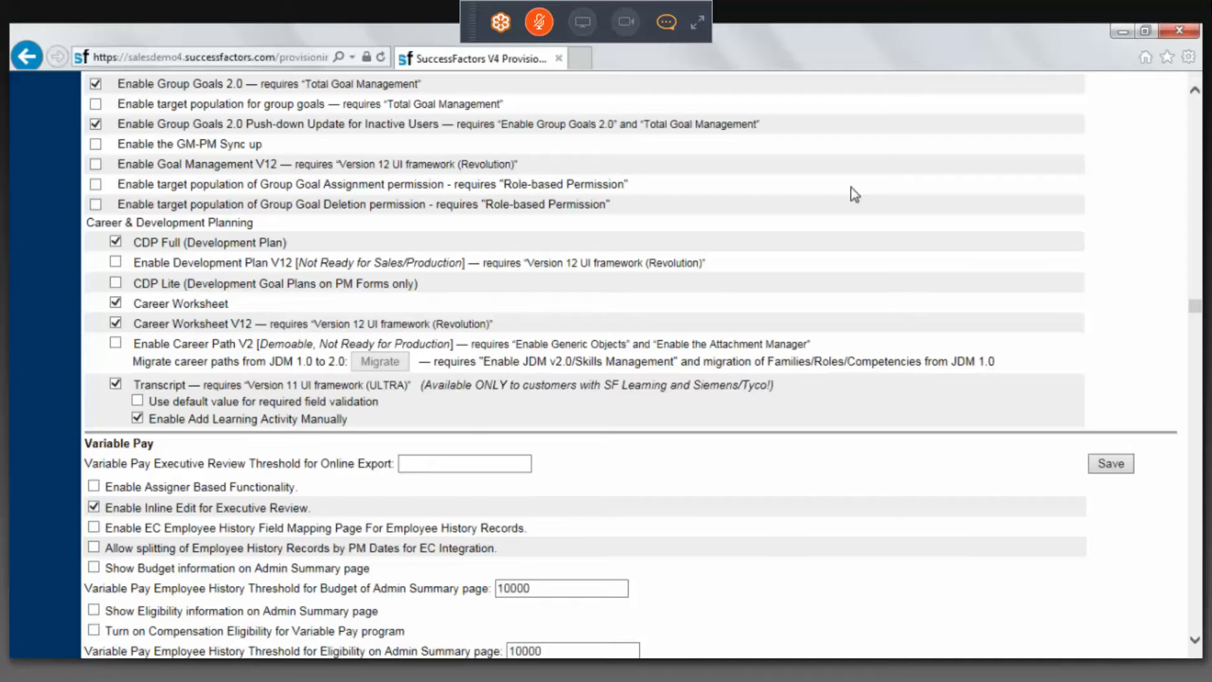
{"action": "scroll", "coordinate": [855, 194], "scroll_direction": "up", "scroll_amount": 15}
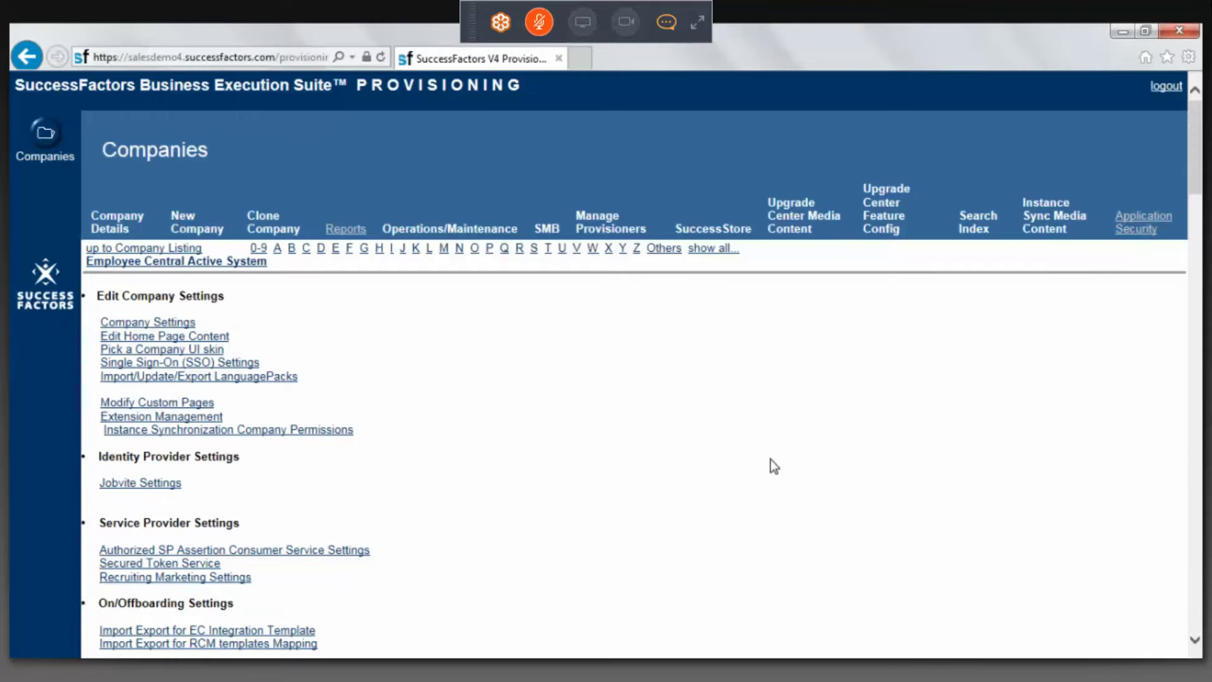
{"action": "scroll", "coordinate": [770, 460], "scroll_direction": "down", "scroll_amount": 1}
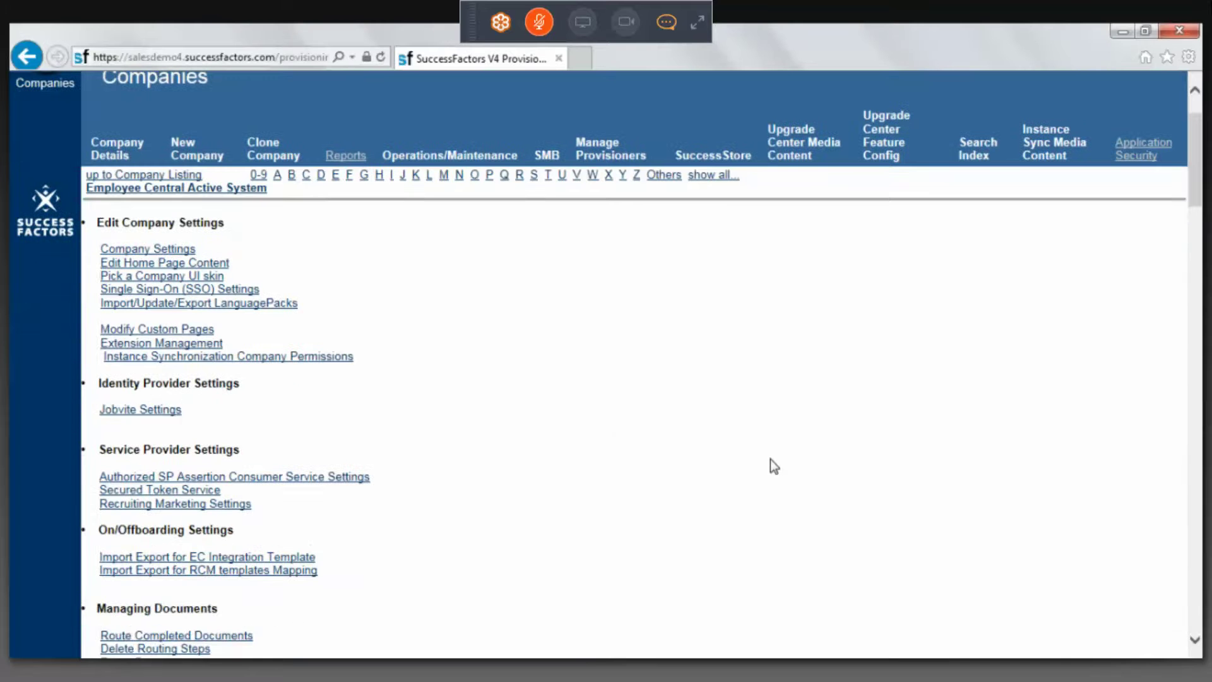
{"action": "scroll", "coordinate": [770, 459], "scroll_direction": "down", "scroll_amount": 4}
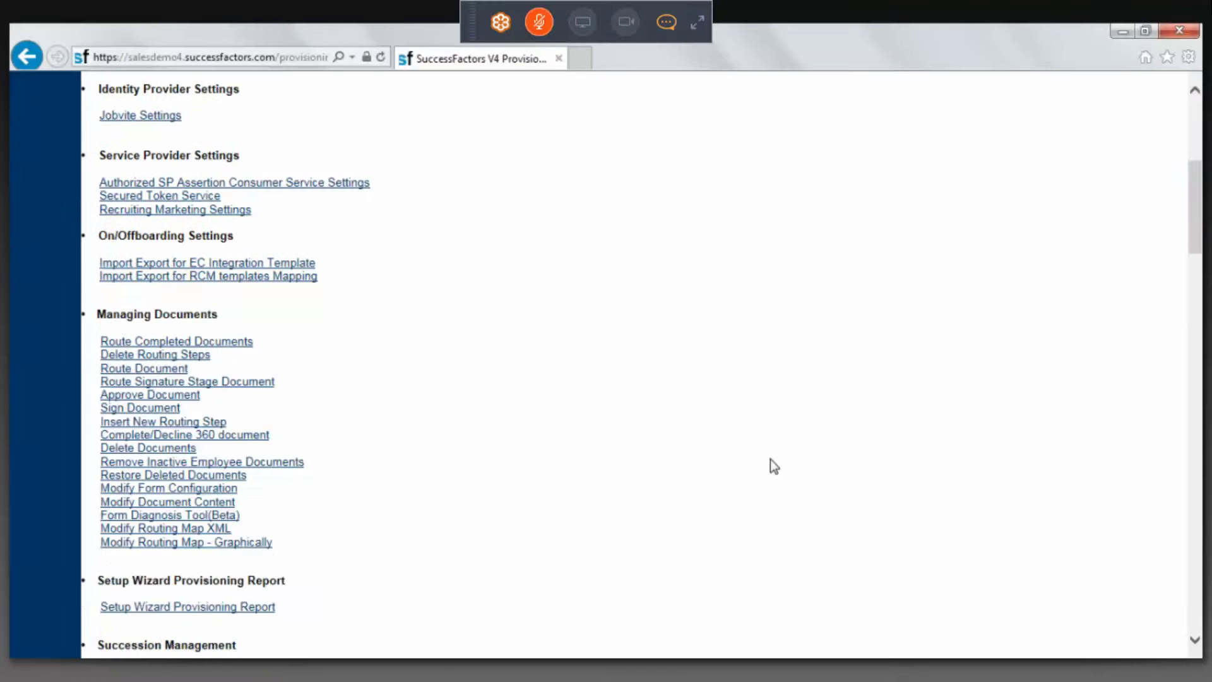
{"action": "scroll", "coordinate": [771, 460], "scroll_direction": "down", "scroll_amount": 3}
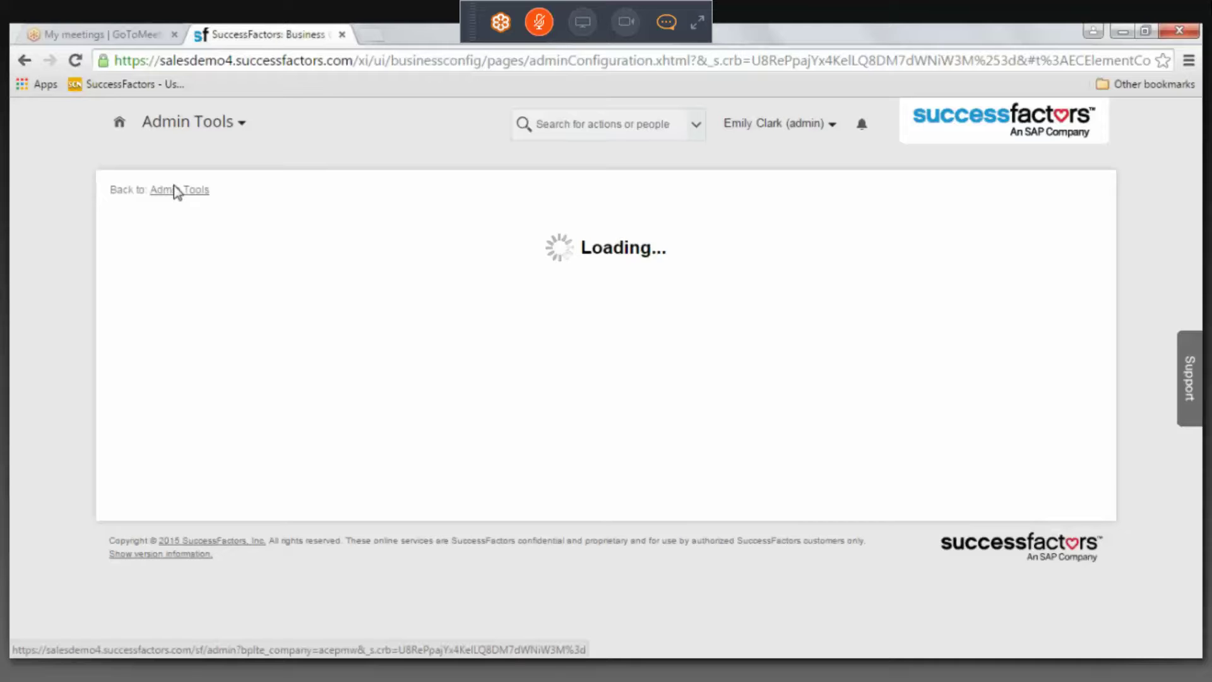
Step: Return to the SuccessFactors business configuration page, open Admin Tools in a new browser tab and switch to it
{"action": "right_click", "coordinate": [173, 185]}
{"action": "key", "text": "Escape"}
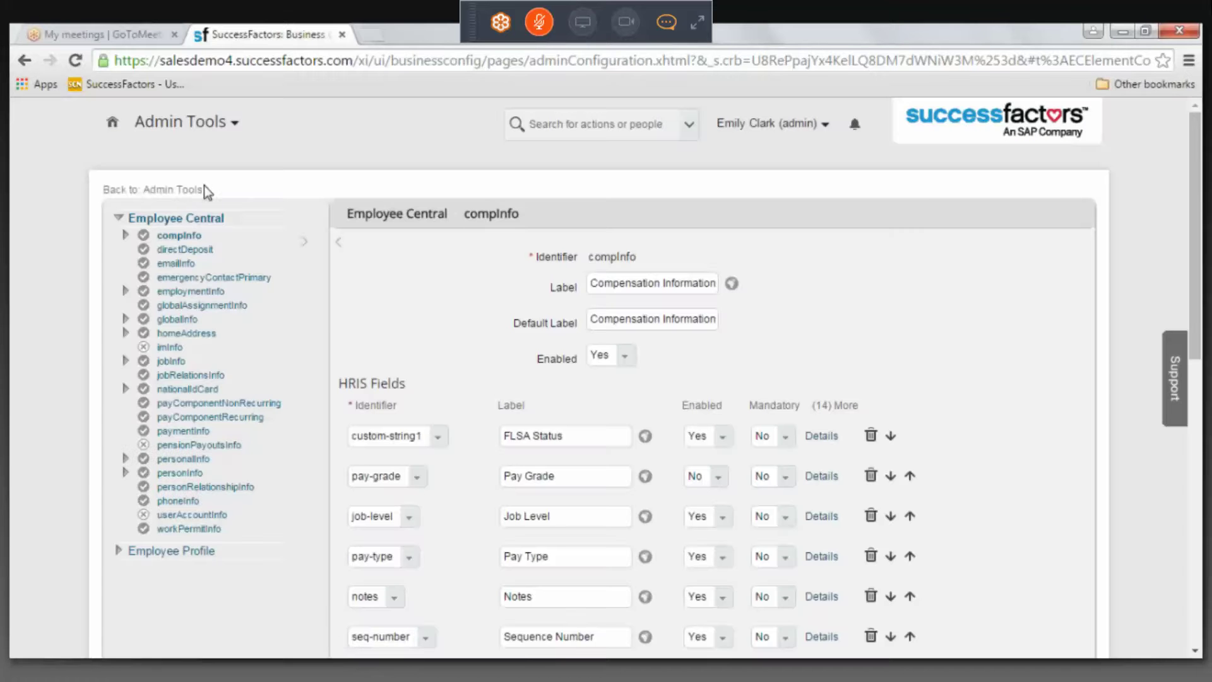
{"action": "right_click", "coordinate": [194, 192]}
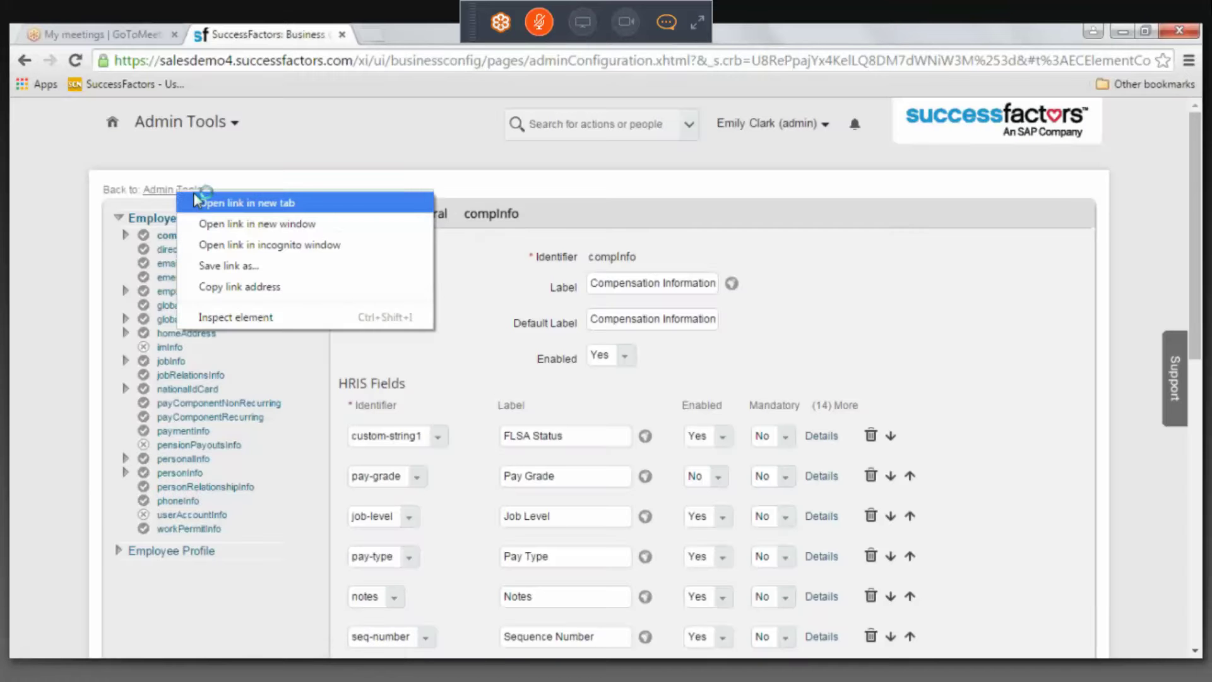
{"action": "left_click", "coordinate": [196, 202]}
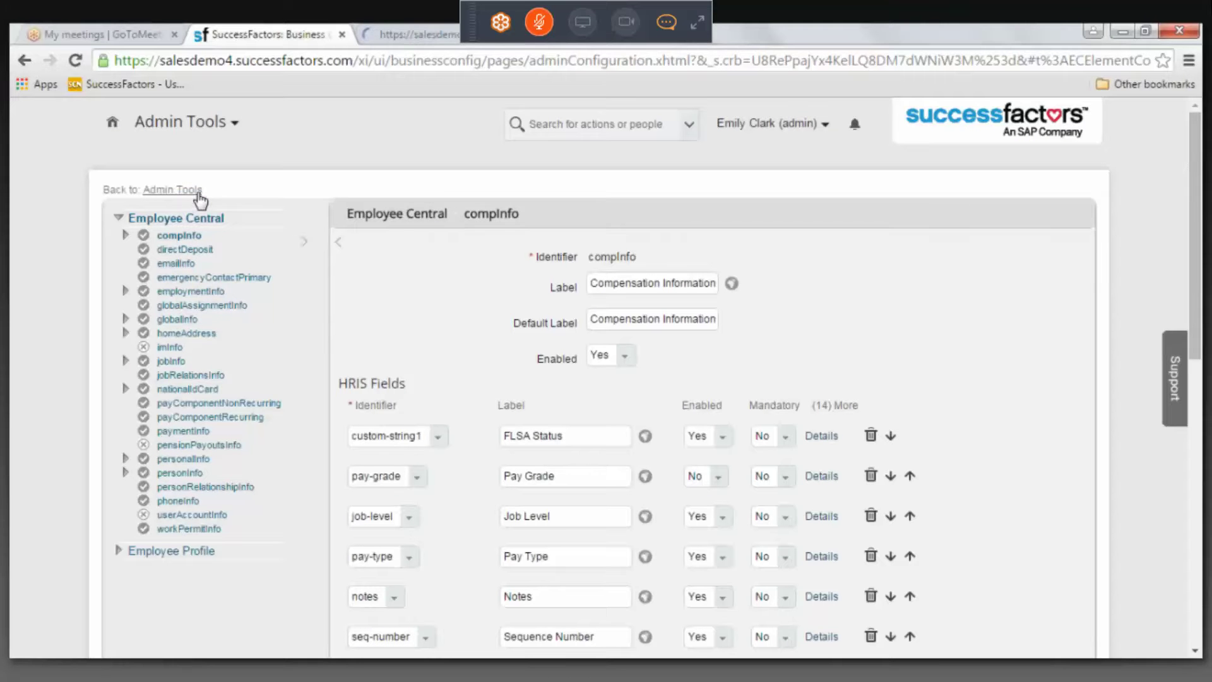
{"action": "left_click", "coordinate": [393, 28]}
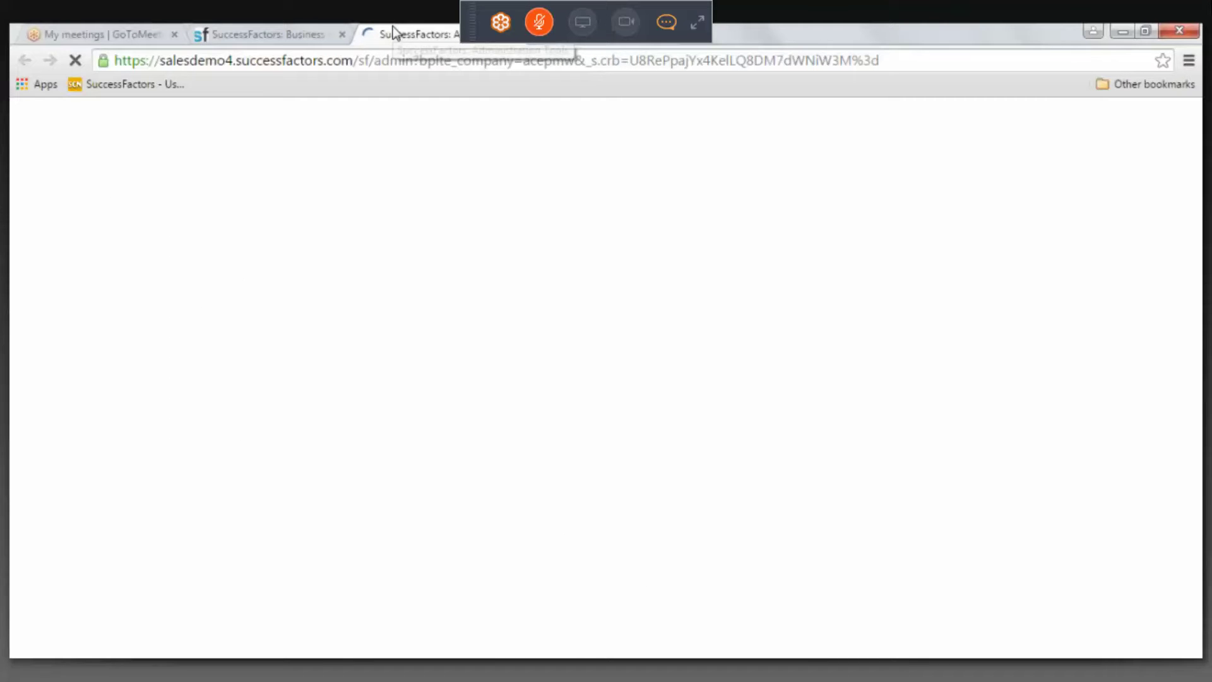
Step: Search the admin tools for "manage or" and open Manage Organization, Pay and Job Structures
{"action": "left_click", "coordinate": [839, 233]}
{"action": "type", "text": "manage or"}
{"action": "left_click", "coordinate": [871, 252]}
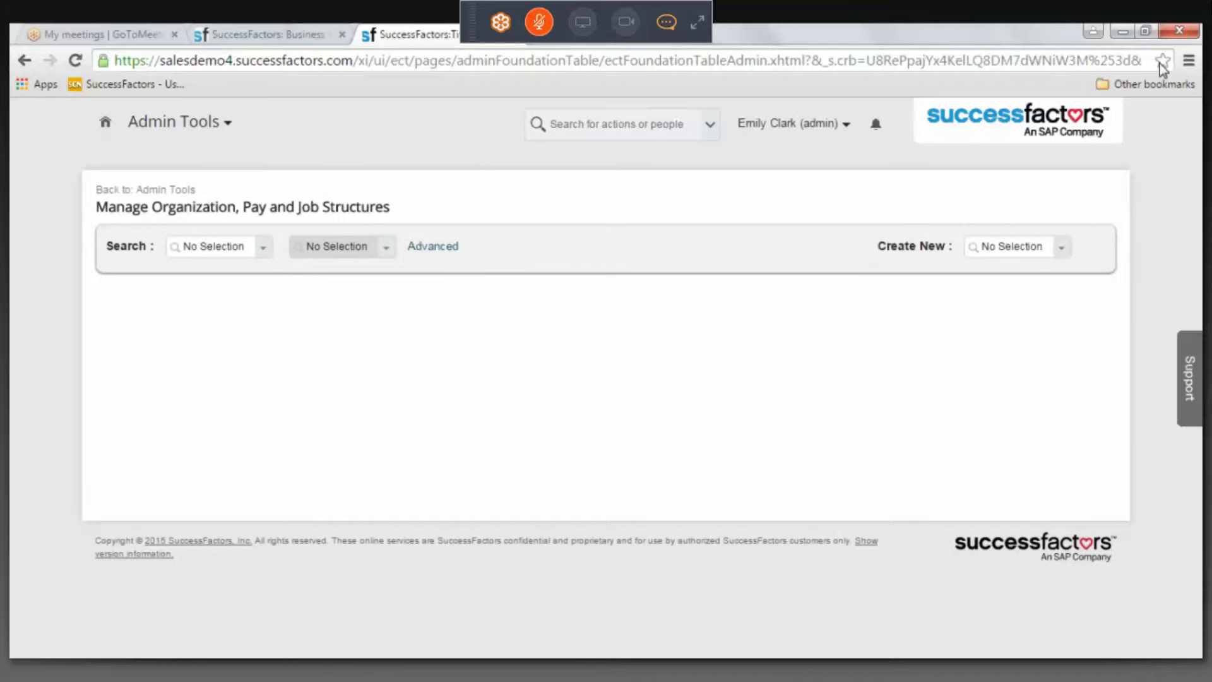
Step: Start creating a new Event Reason foundation object
{"action": "left_click", "coordinate": [1062, 246]}
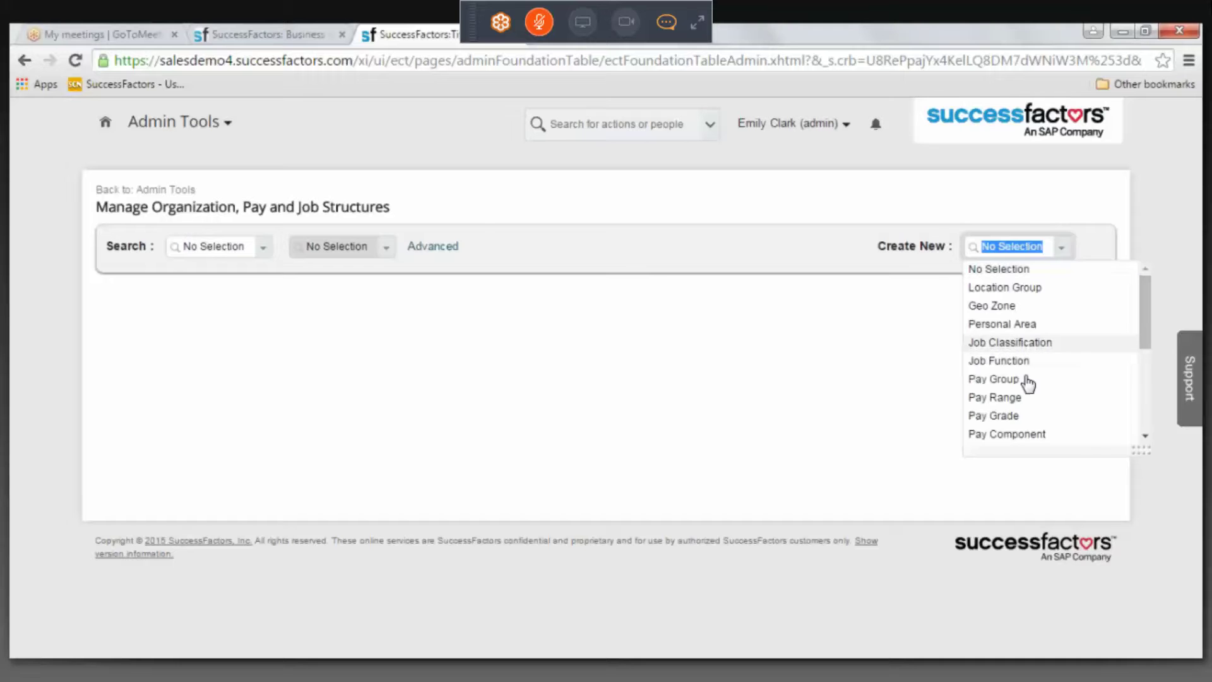
{"action": "type", "text": "event"}
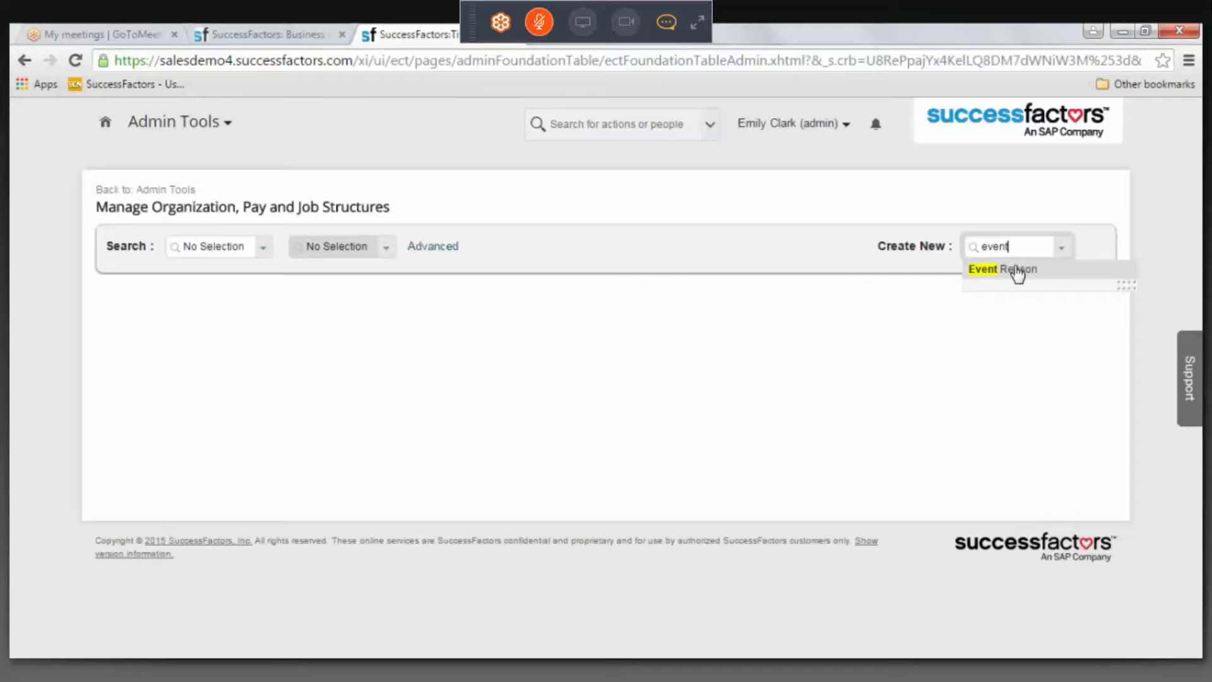
{"action": "left_click", "coordinate": [1018, 270]}
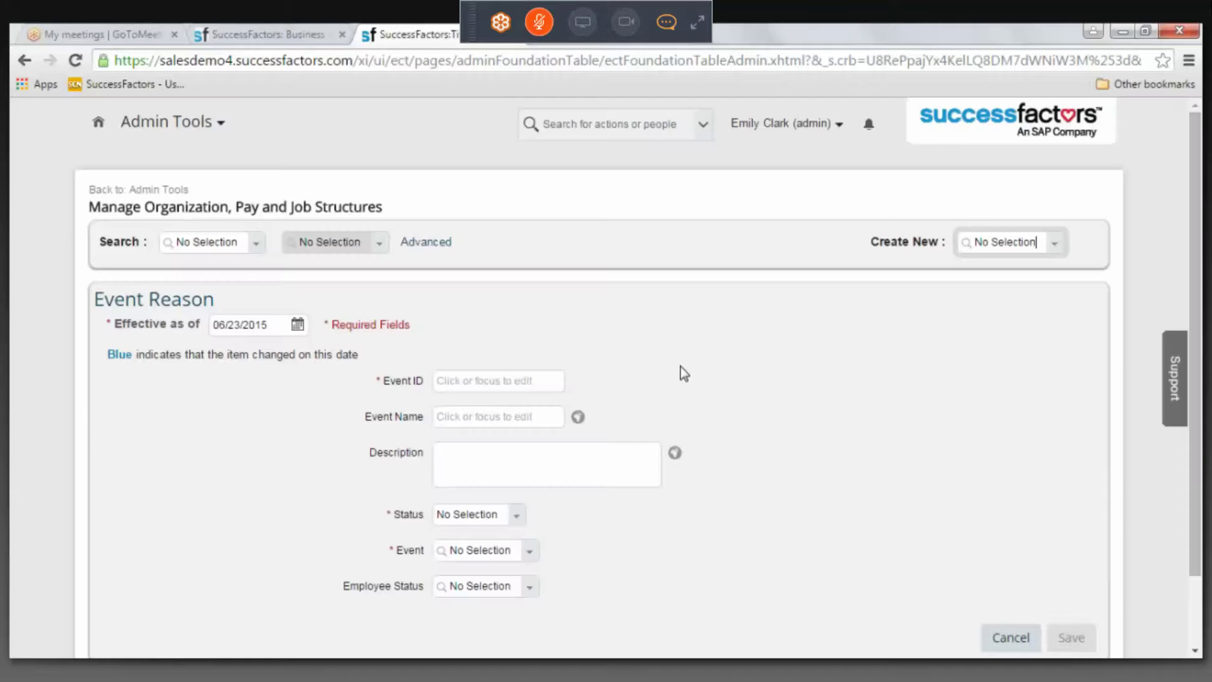
Step: Set the new event reason's effective date to 01/01/1990, its event ID to PXFR and its event name to Position Transfer
{"action": "triple_click", "coordinate": [276, 326]}
{"action": "type", "text": "01/01/1990"}
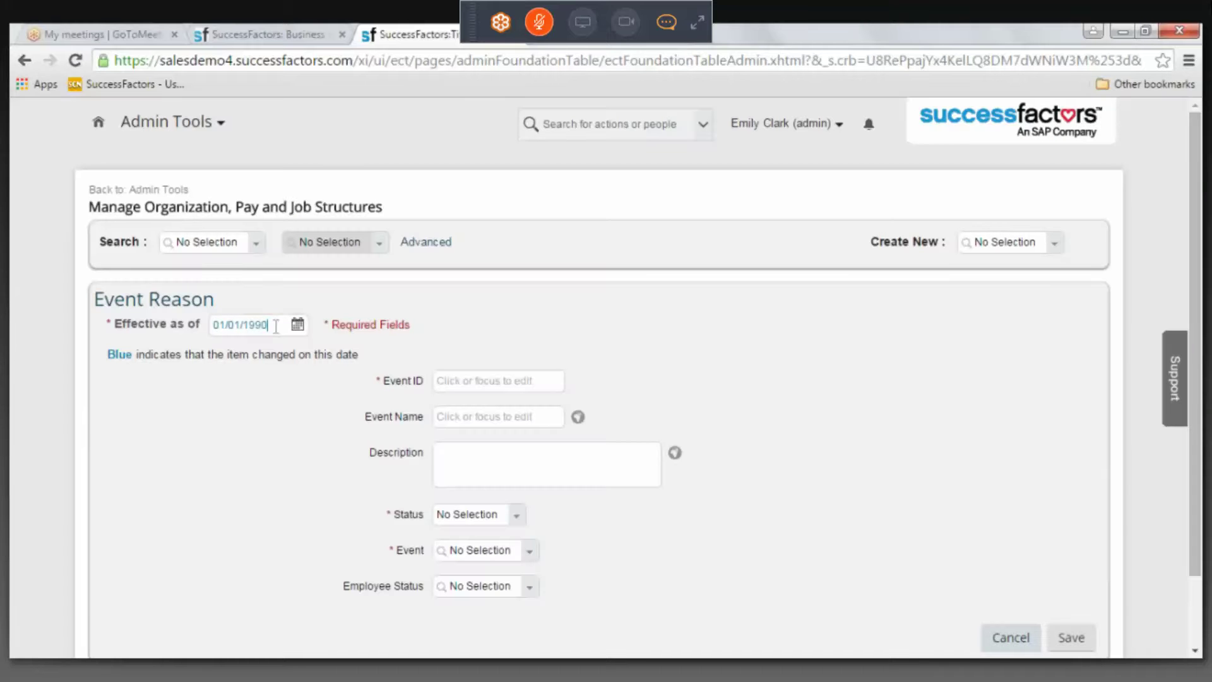
{"action": "left_click", "coordinate": [450, 379]}
{"action": "type", "text": "PF"}
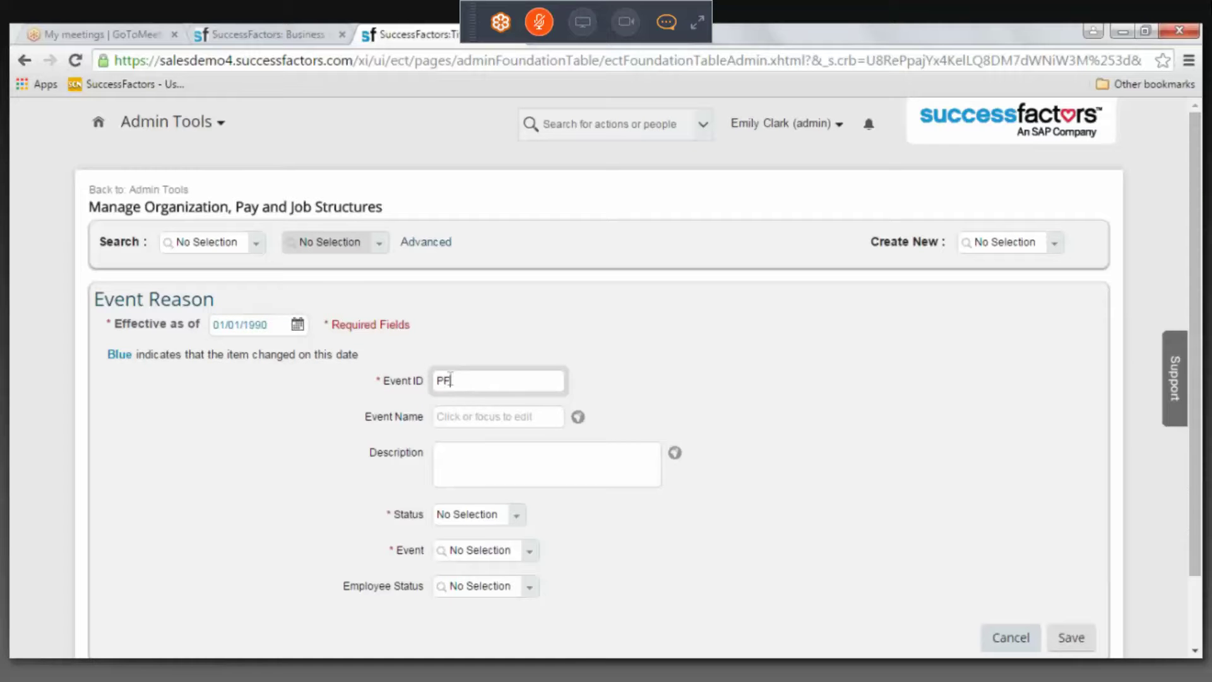
{"action": "key", "text": "BackSpace"}
{"action": "type", "text": "XFR"}
{"action": "left_click", "coordinate": [452, 414]}
{"action": "type", "text": "Position T"}
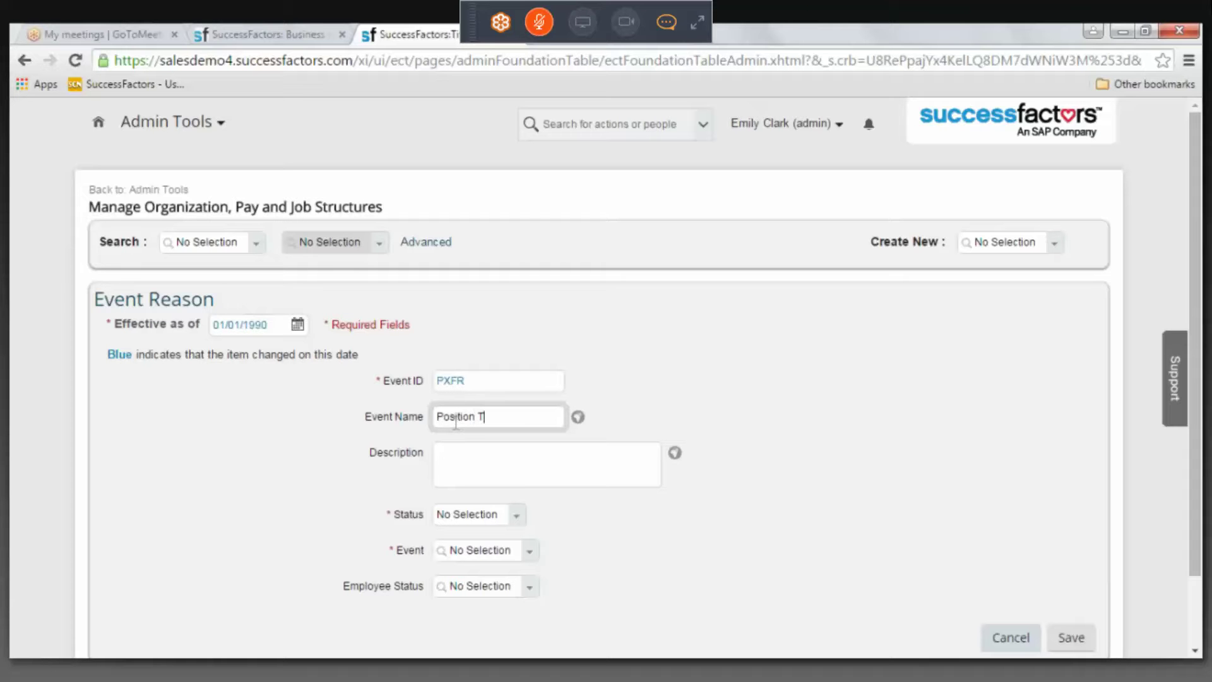
{"action": "type", "text": "ransfer"}
Step: Set the status and employee status to Active and the event to Position Change, and save the event reason
{"action": "left_click", "coordinate": [509, 516]}
{"action": "left_click", "coordinate": [479, 532]}
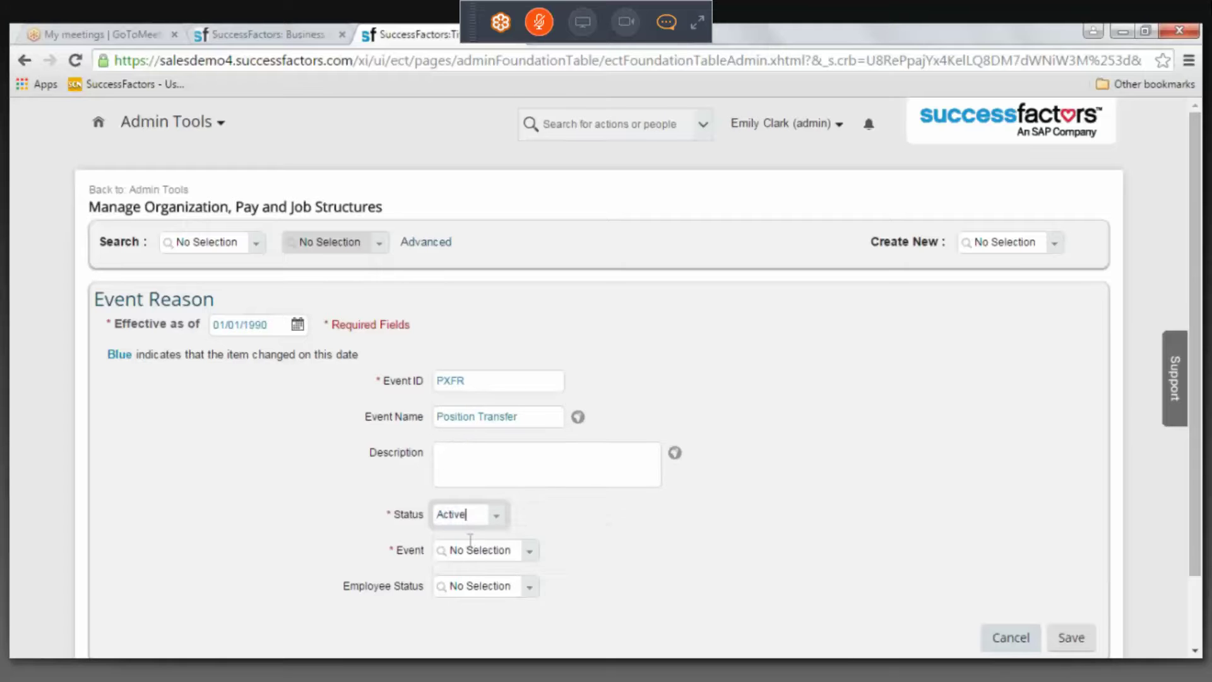
{"action": "left_click", "coordinate": [505, 589]}
{"action": "type", "text": "Act"}
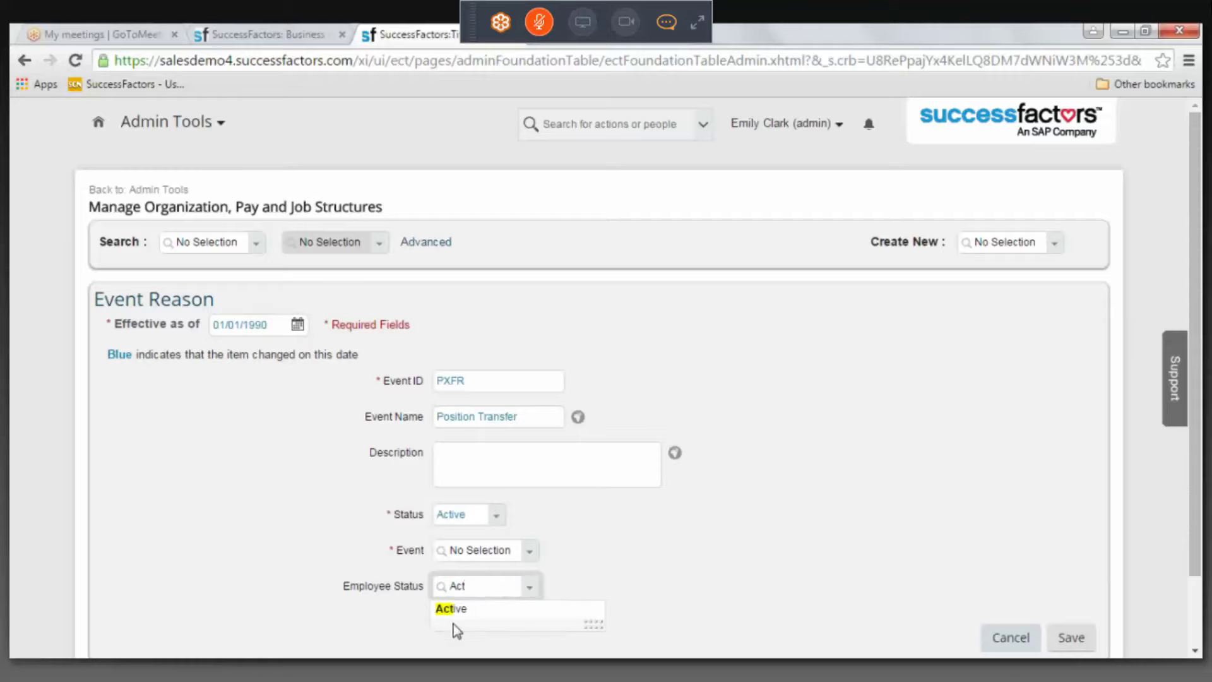
{"action": "left_click", "coordinate": [453, 610]}
{"action": "left_click", "coordinate": [473, 553]}
{"action": "type", "text": "Position"}
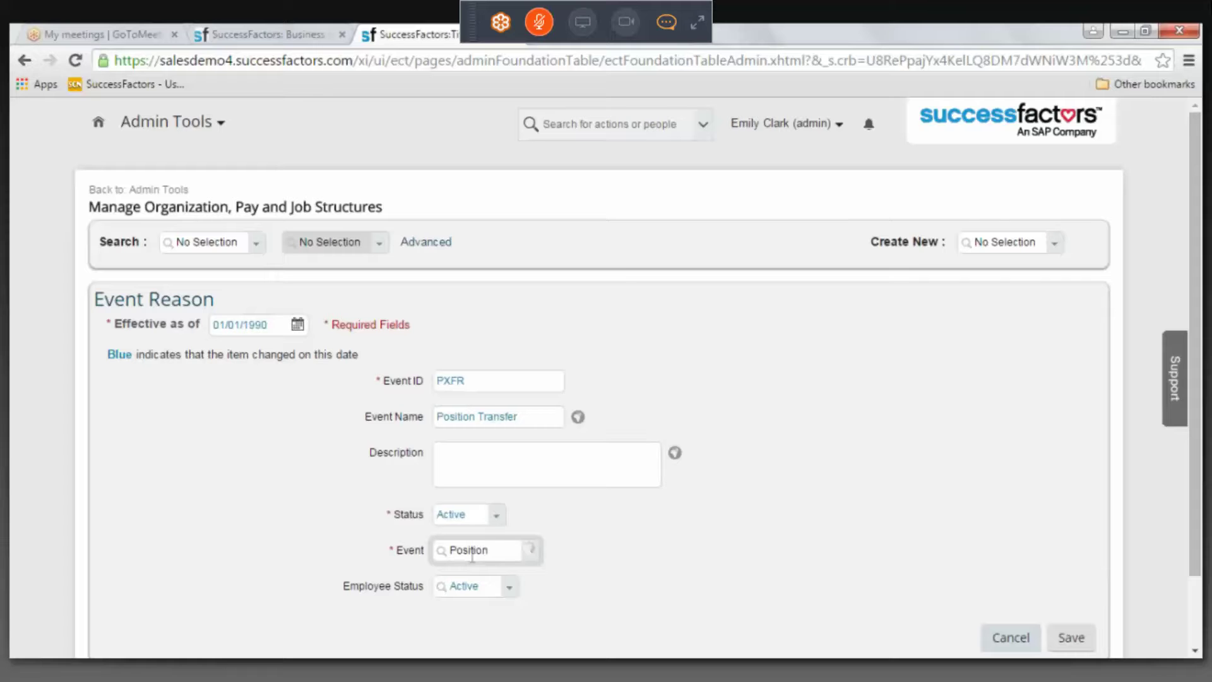
{"action": "left_click", "coordinate": [494, 575]}
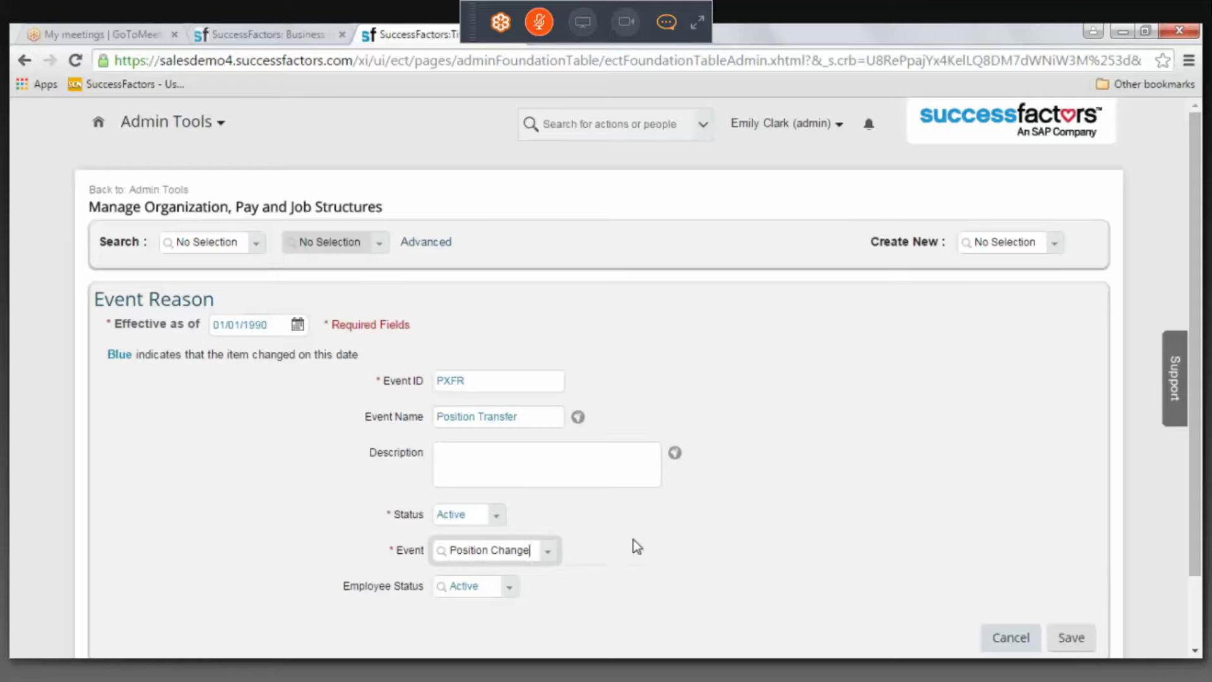
{"action": "left_click", "coordinate": [1064, 636]}
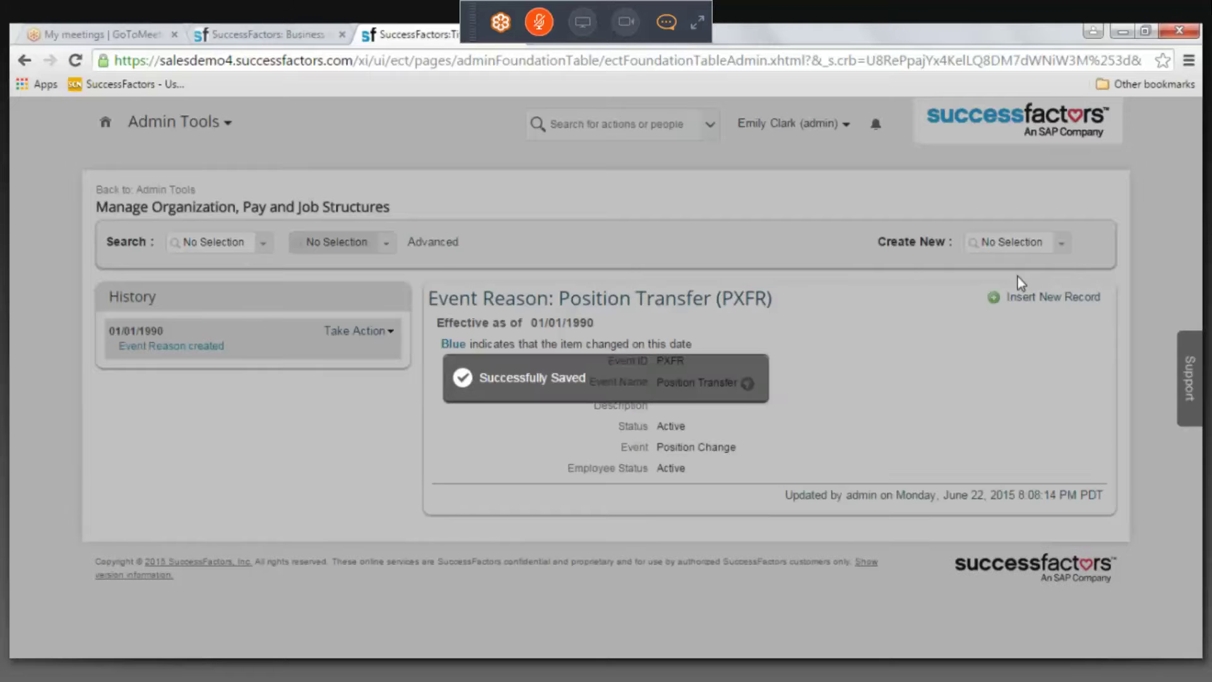
Step: Start creating another Event Reason with the effective date 01/01/1990
{"action": "left_click", "coordinate": [1010, 242]}
{"action": "type", "text": "event"}
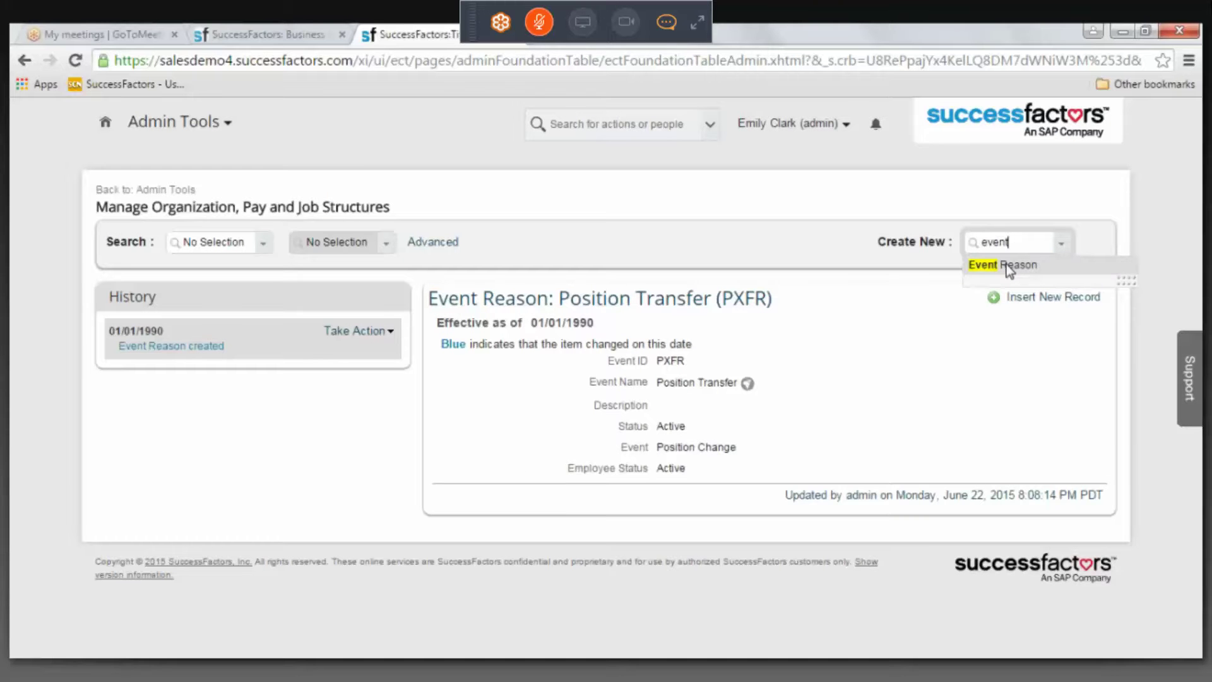
{"action": "left_click", "coordinate": [1008, 265]}
{"action": "left_click", "coordinate": [224, 314]}
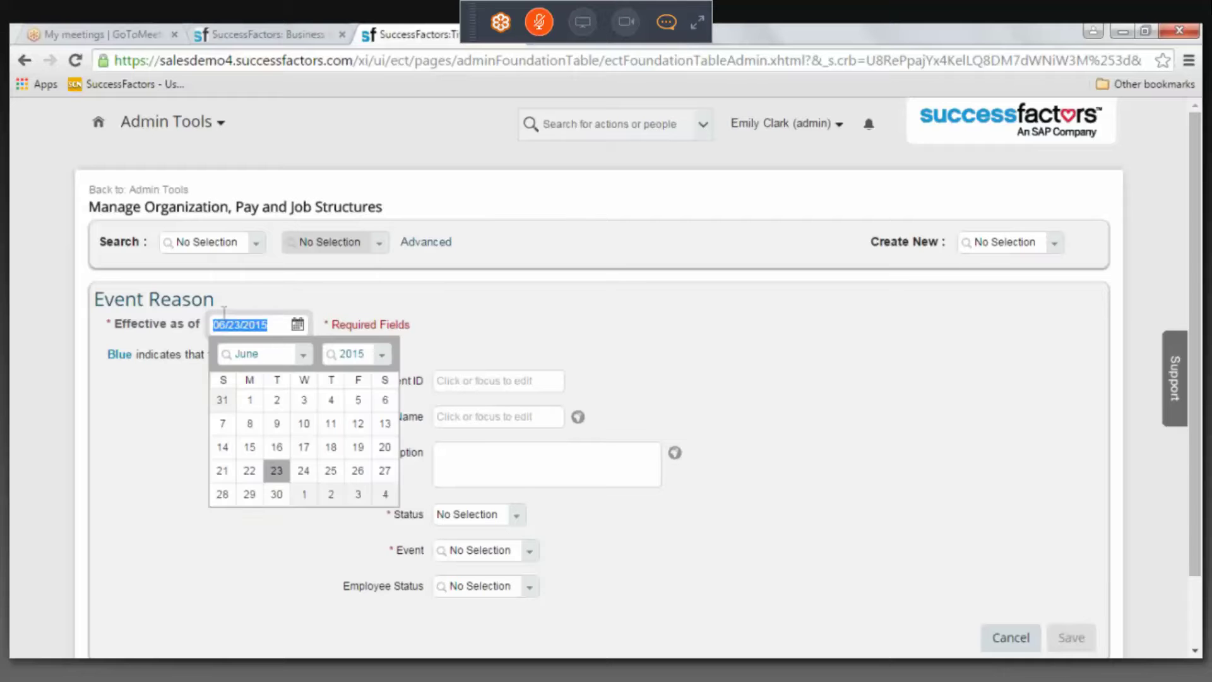
{"action": "type", "text": "01/01/1990"}
{"action": "key", "text": "Tab"}
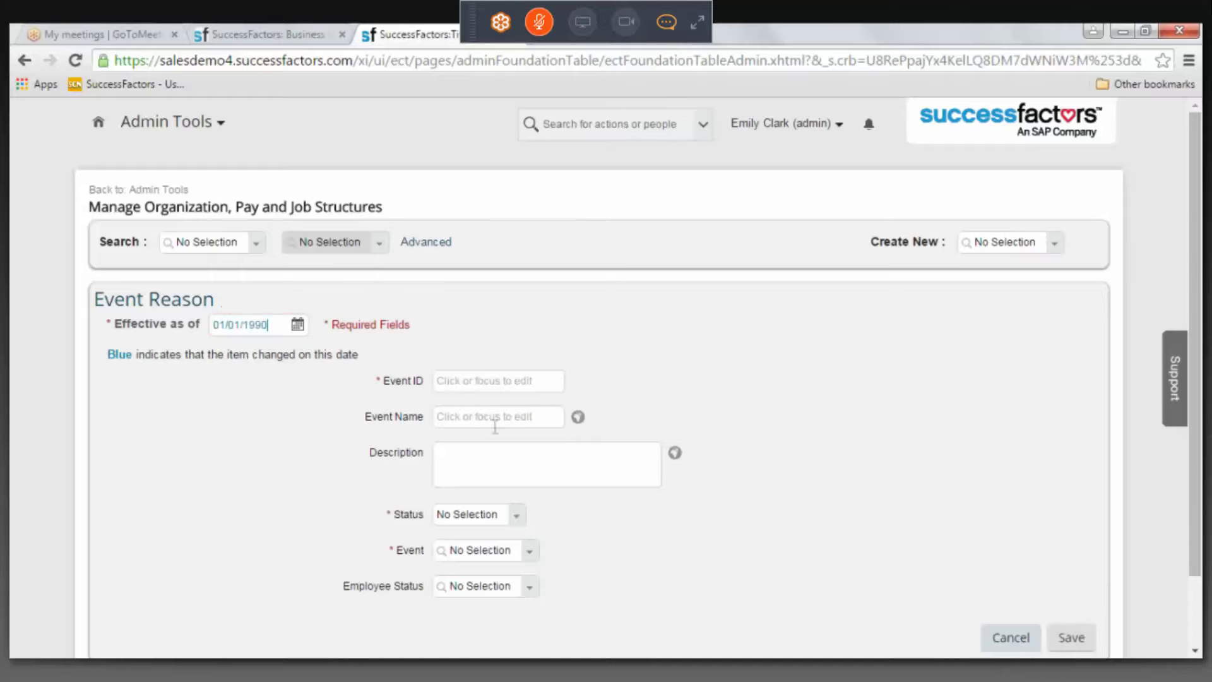
Step: Enter PRCLAS as the event ID and Position Reclassification as the event name
{"action": "left_click", "coordinate": [487, 382]}
{"action": "type", "text": "Pos"}
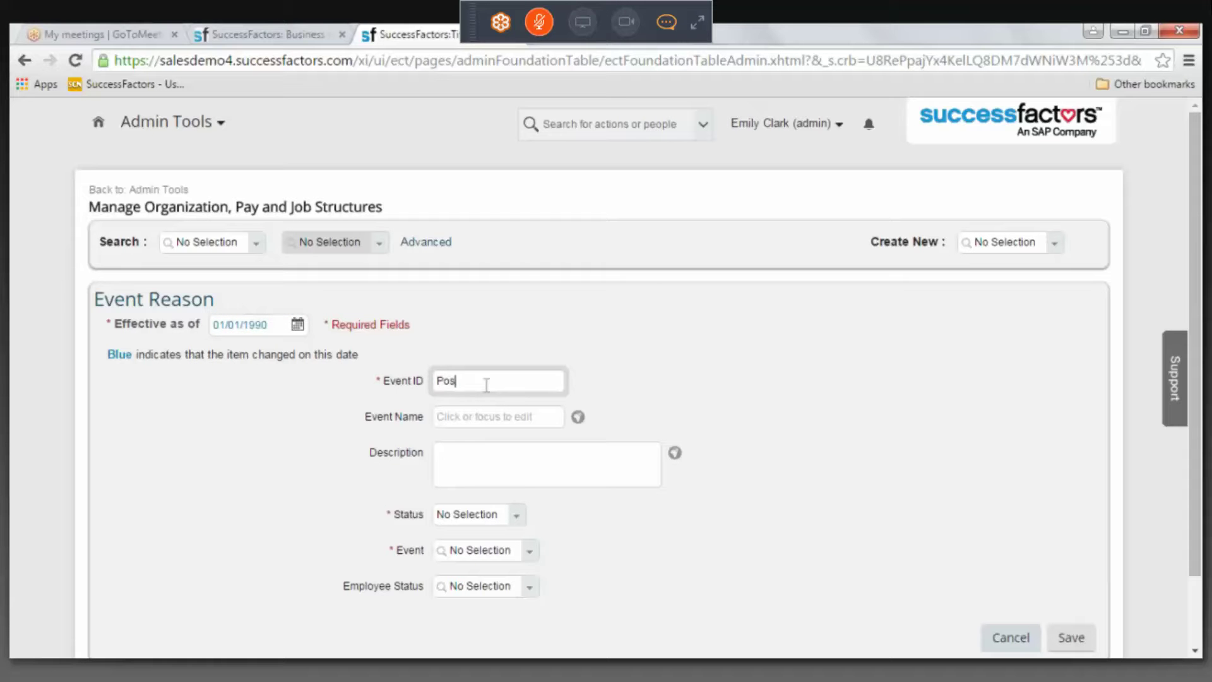
{"action": "type", "text": "itio"}
{"action": "key", "text": "BackSpace"}
{"action": "key", "text": "BackSpace"}
{"action": "key", "text": "BackSpace"}
{"action": "key", "text": "BackSpace"}
{"action": "key", "text": "BackSpace"}
{"action": "key", "text": "BackSpace"}
{"action": "key", "text": "BackSpace"}
{"action": "type", "text": "PRCLAS"}
{"action": "left_click", "coordinate": [477, 418]}
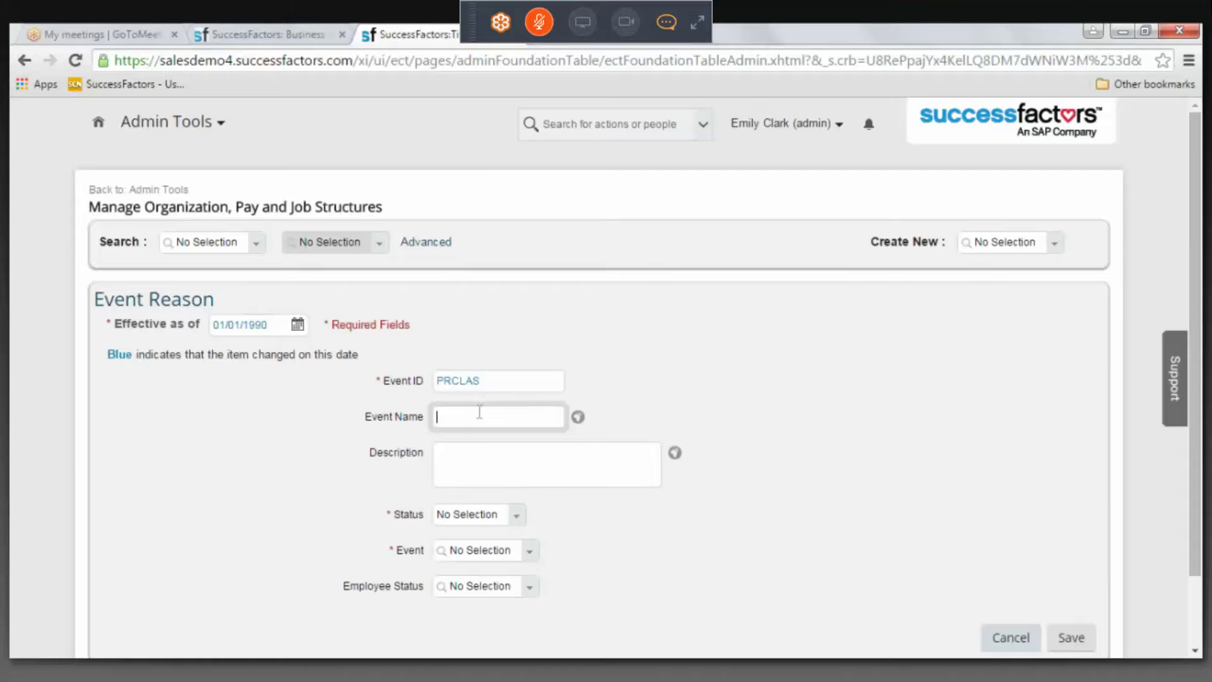
{"action": "type", "text": "Pos"}
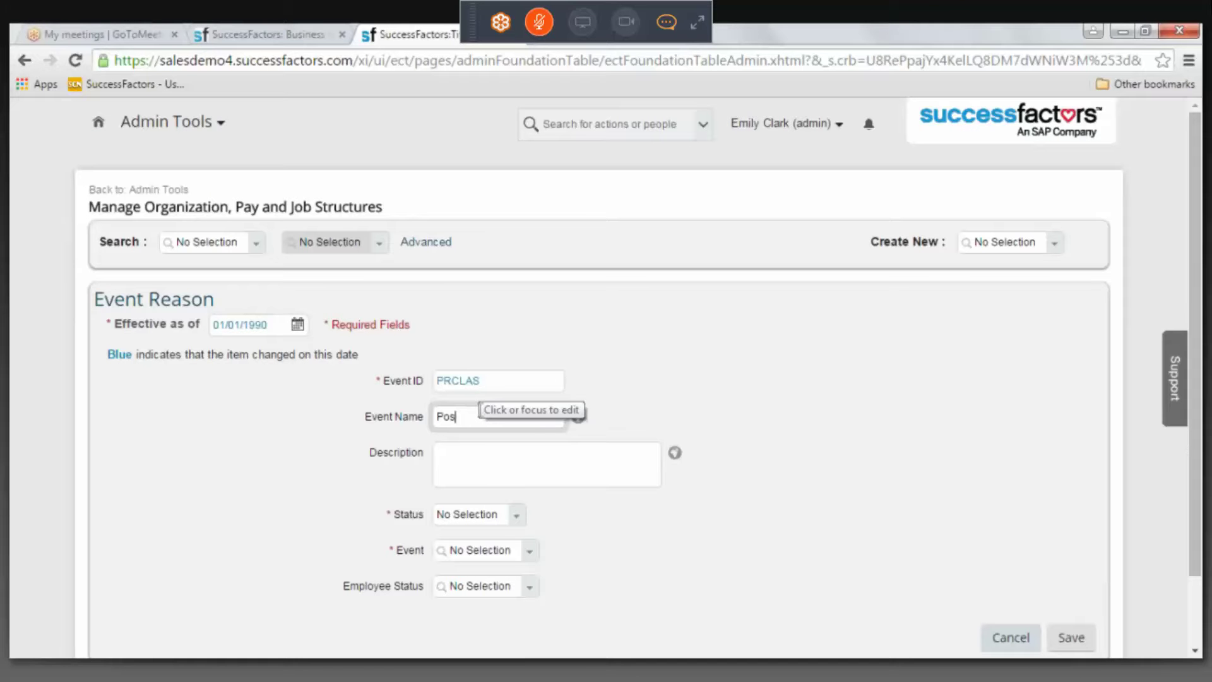
{"action": "type", "text": "ition Reclassification"}
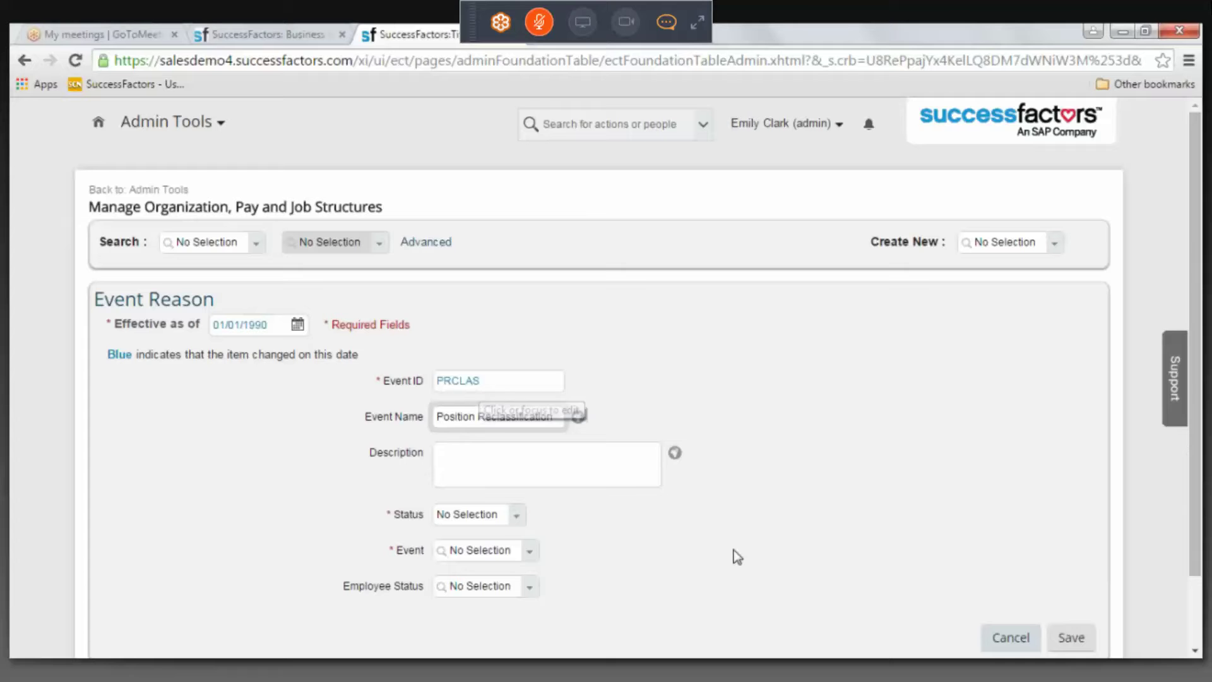
Step: Set the status of the Position Reclassification event reason to Active
{"action": "left_click", "coordinate": [621, 473]}
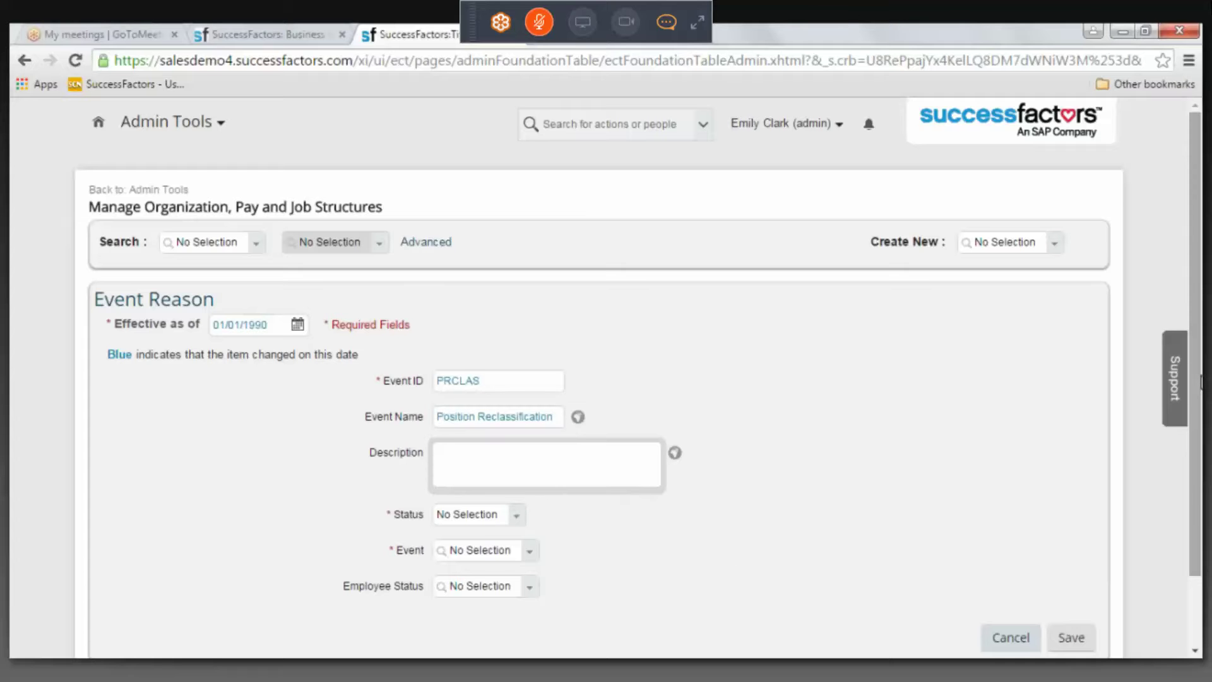
{"action": "left_click_drag", "start_coordinate": [1198, 471], "coordinate": [1198, 476]}
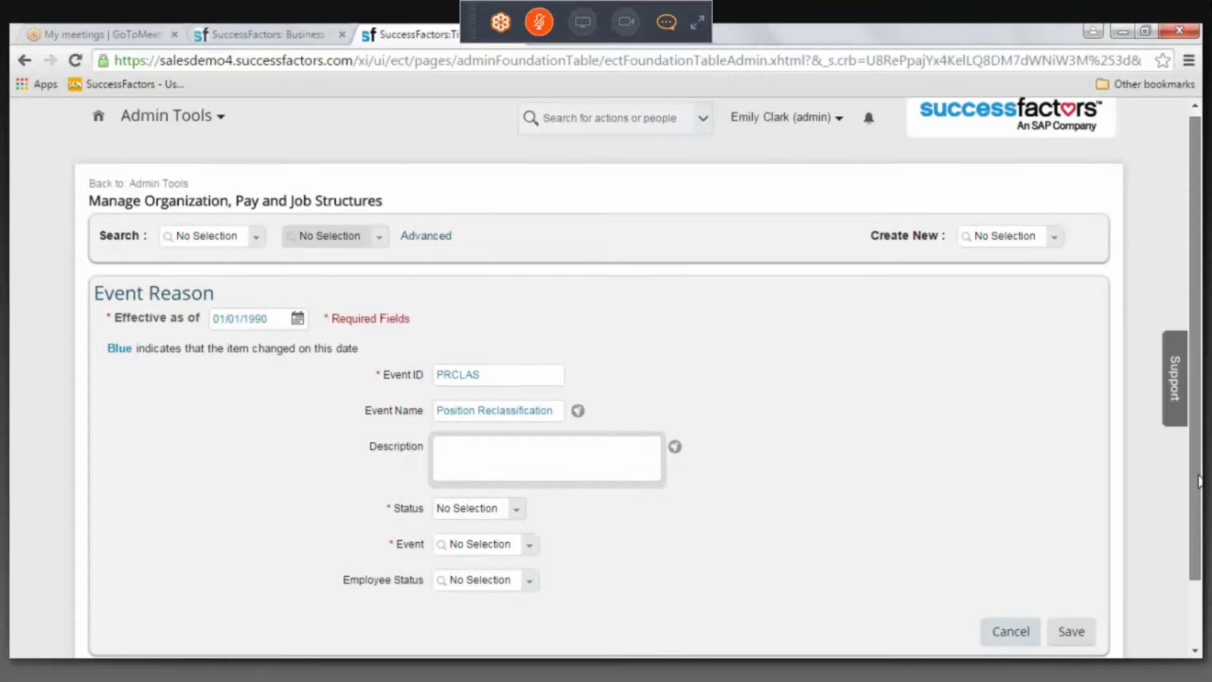
{"action": "left_click_drag", "start_coordinate": [1199, 481], "coordinate": [1199, 544]}
{"action": "left_click", "coordinate": [496, 436]}
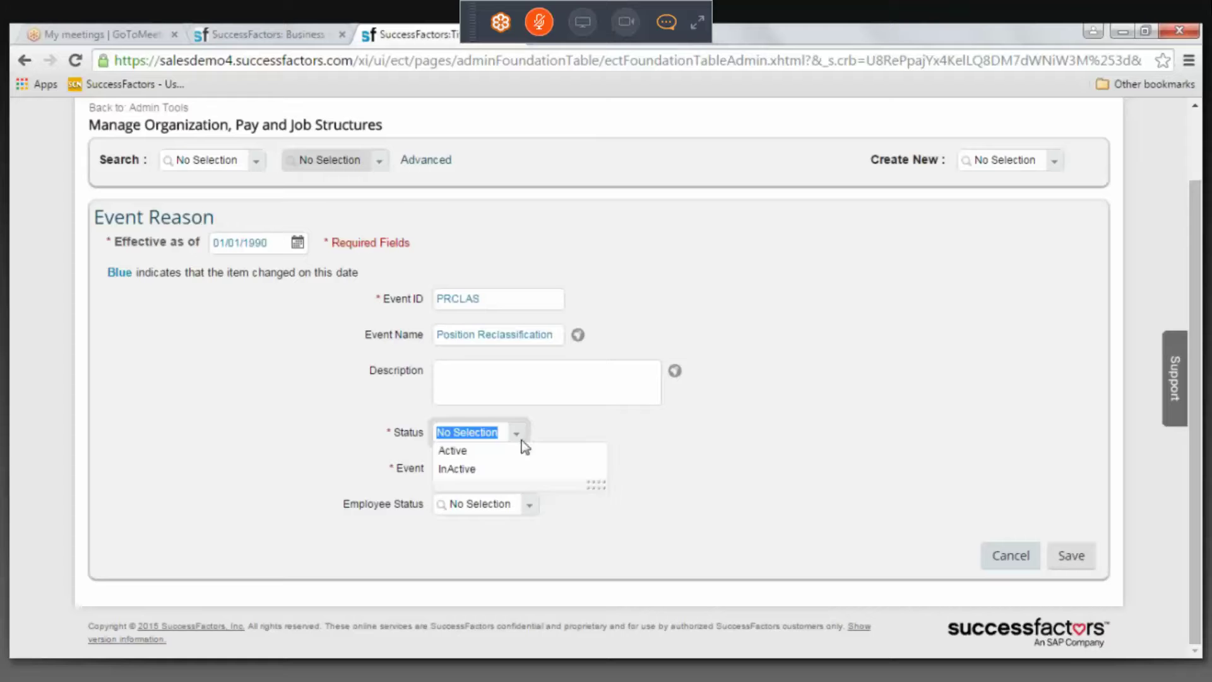
{"action": "left_click", "coordinate": [497, 446]}
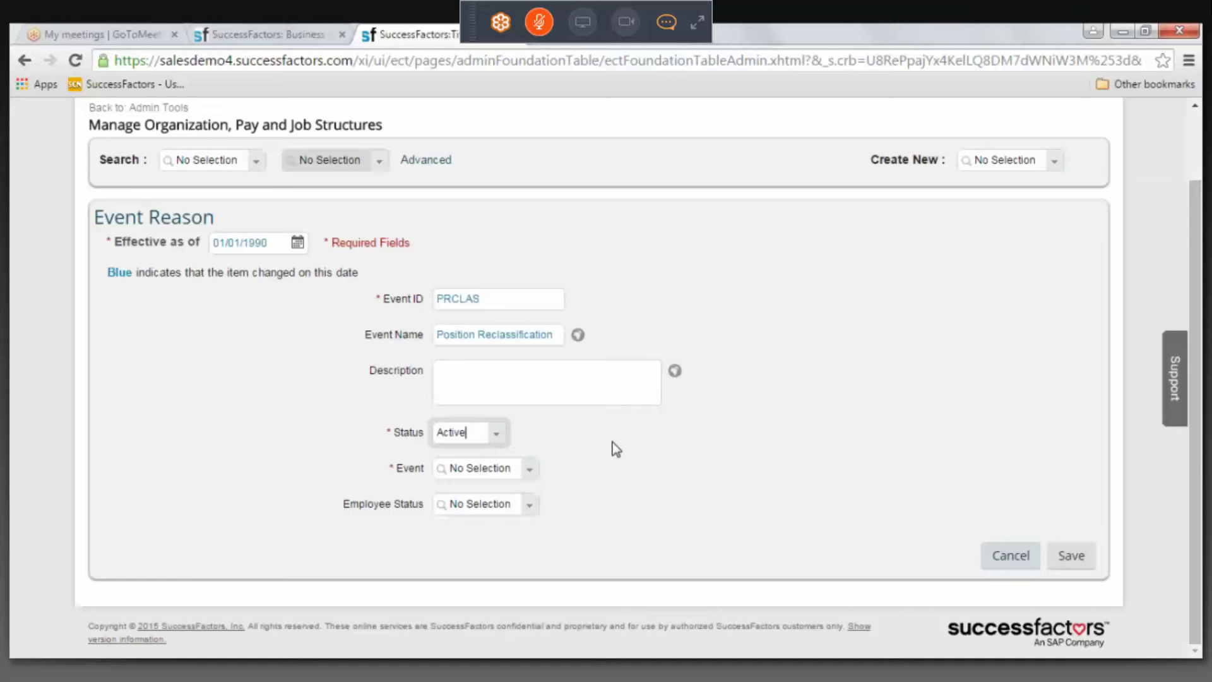
{"action": "left_click", "coordinate": [491, 293]}
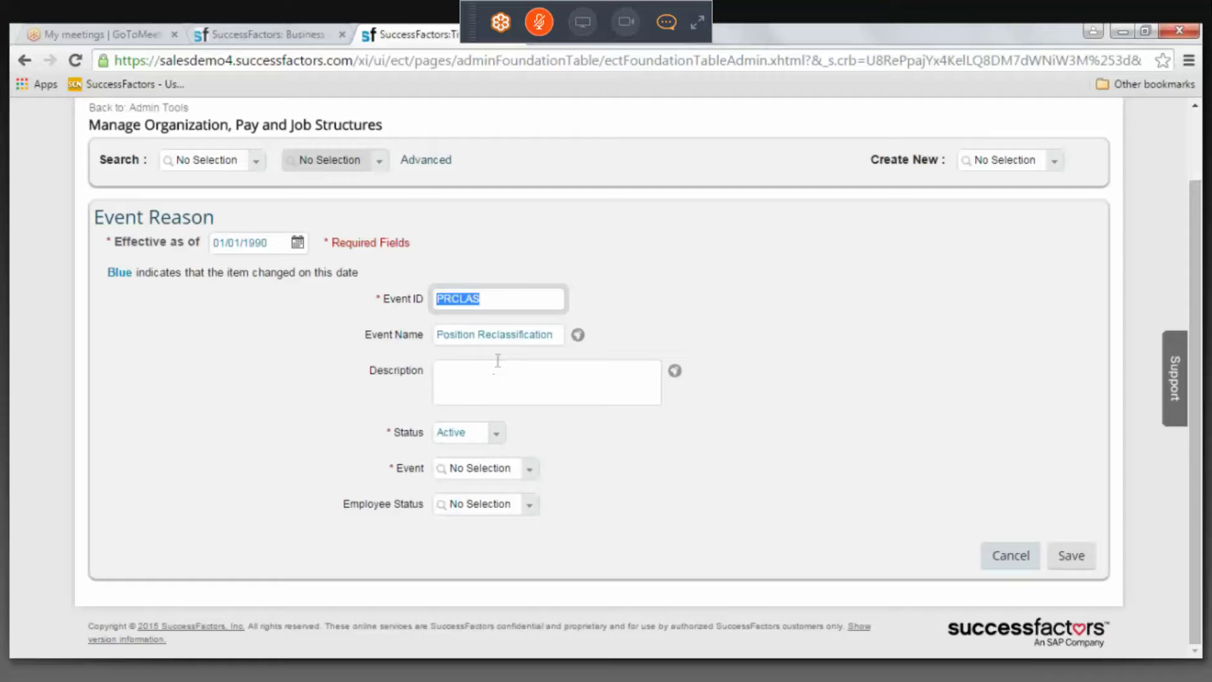
Step: Assign the Position Change event and the Active employee status to Position Reclassification, and save the event reason
{"action": "left_click", "coordinate": [466, 466]}
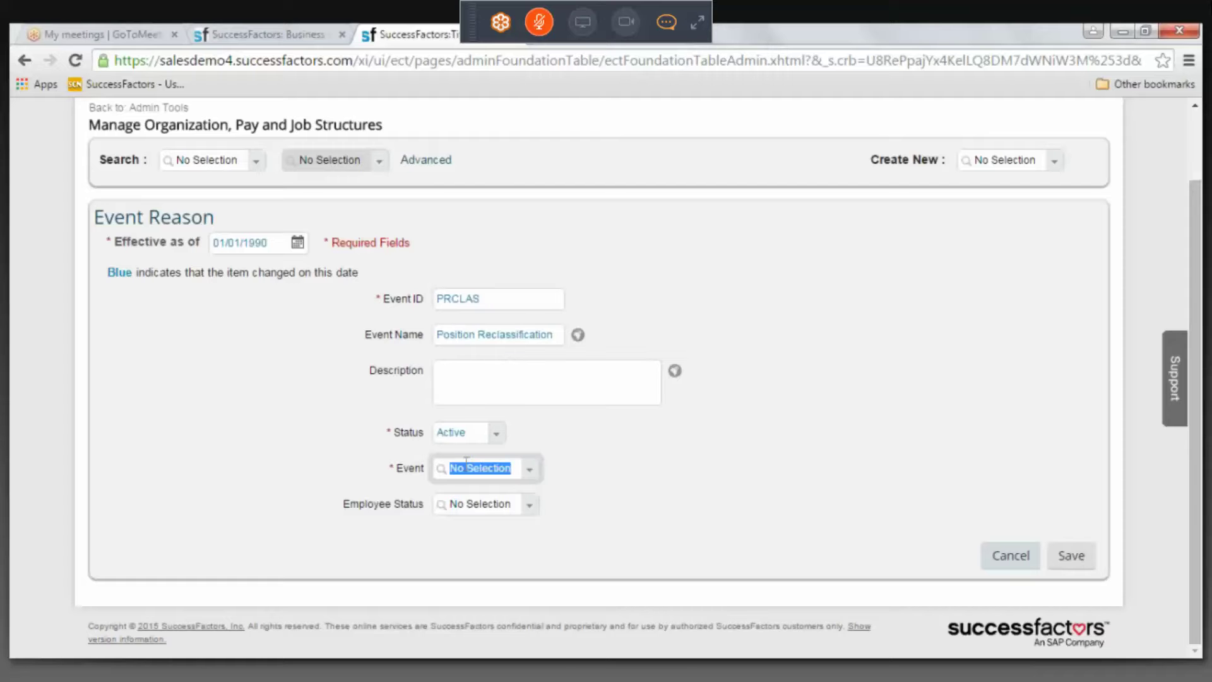
{"action": "type", "text": "p"}
{"action": "key", "text": "BackSpace"}
{"action": "type", "text": "pos"}
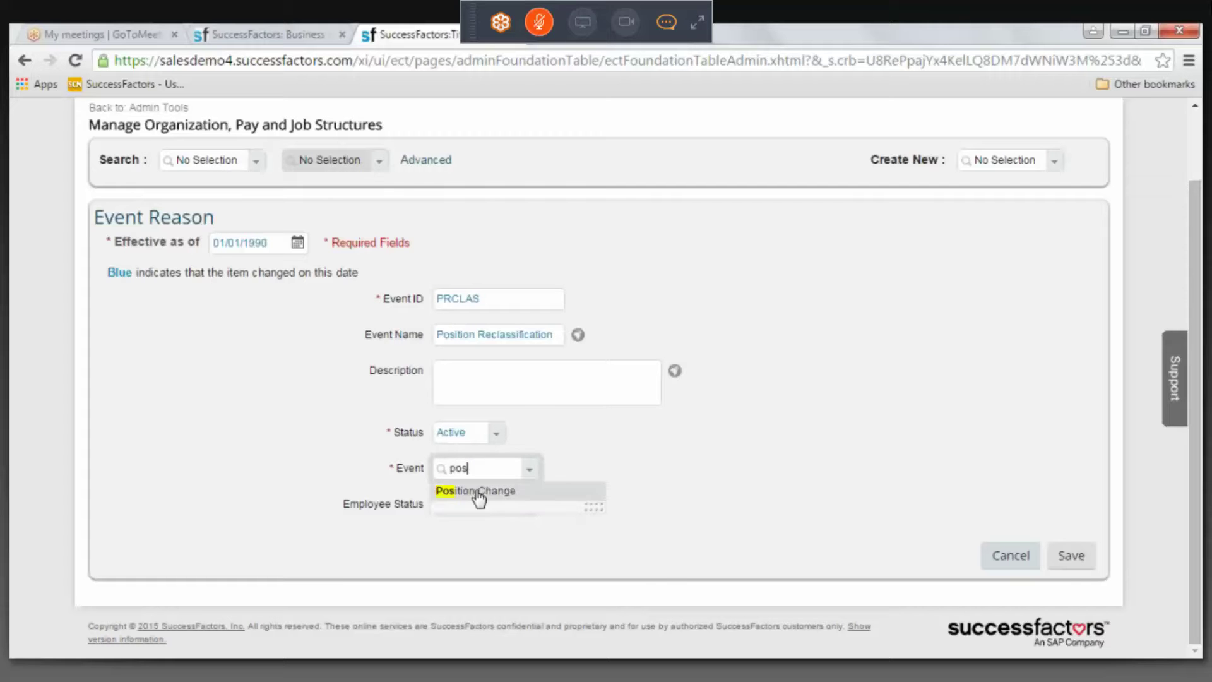
{"action": "left_click", "coordinate": [479, 493]}
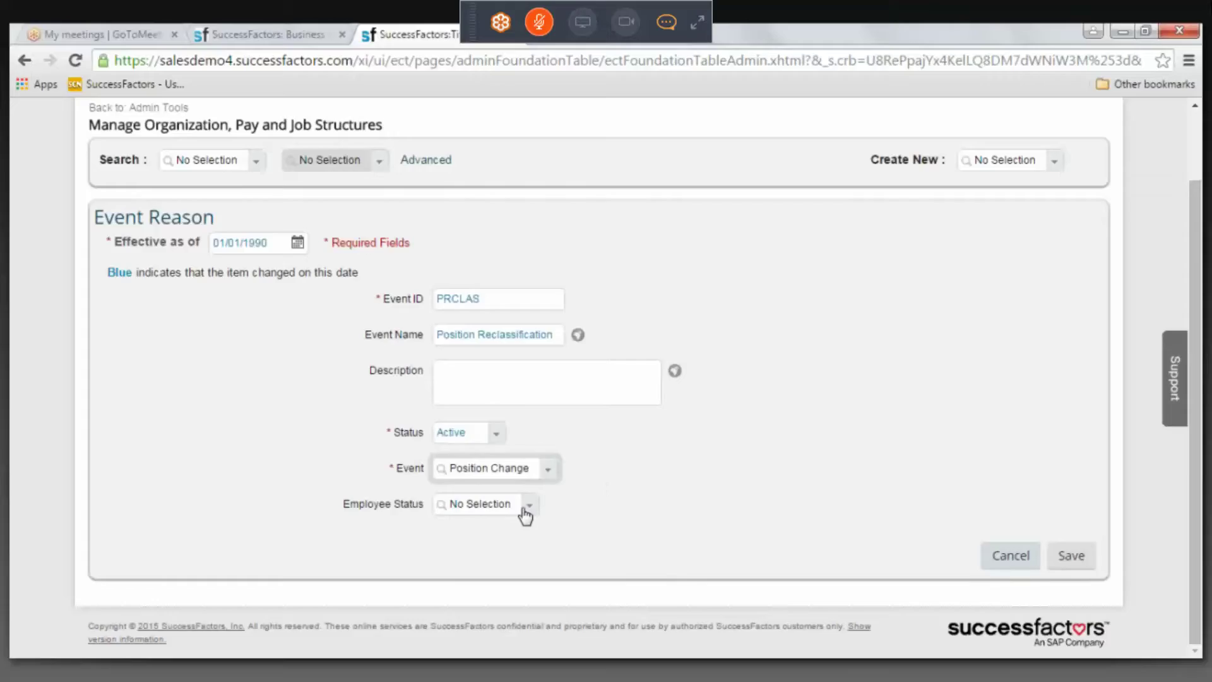
{"action": "left_click", "coordinate": [524, 509]}
{"action": "key", "text": "Down"}
{"action": "key", "text": "Return"}
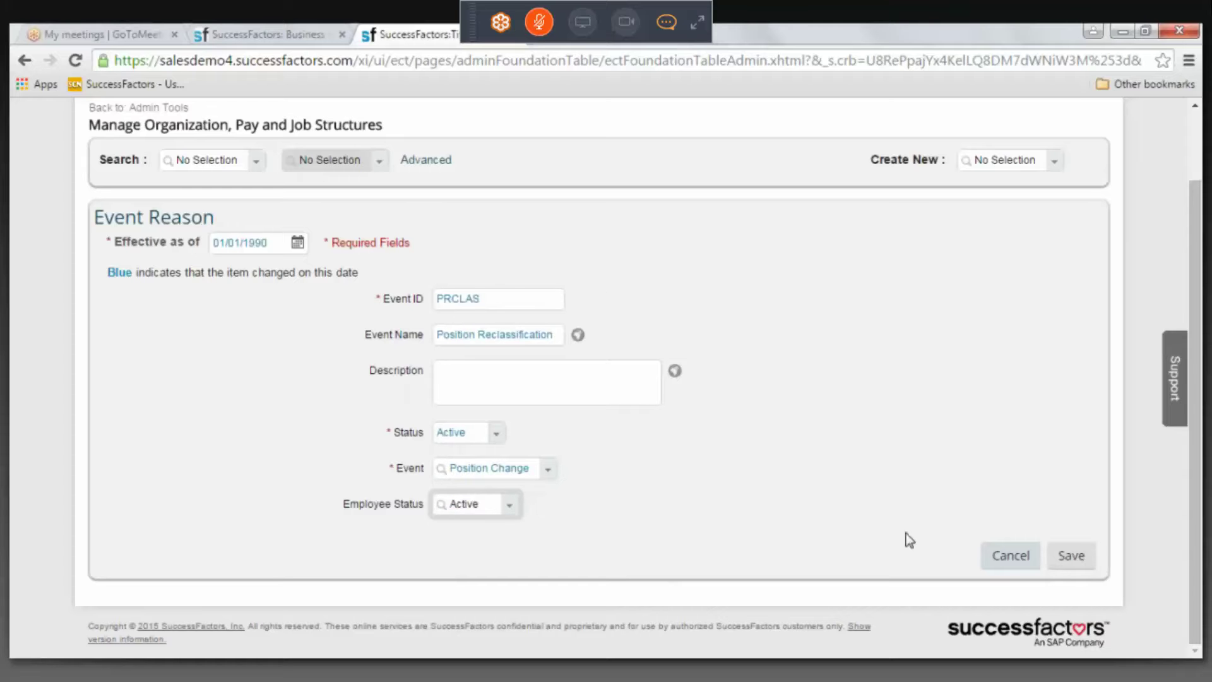
{"action": "left_click", "coordinate": [1072, 557]}
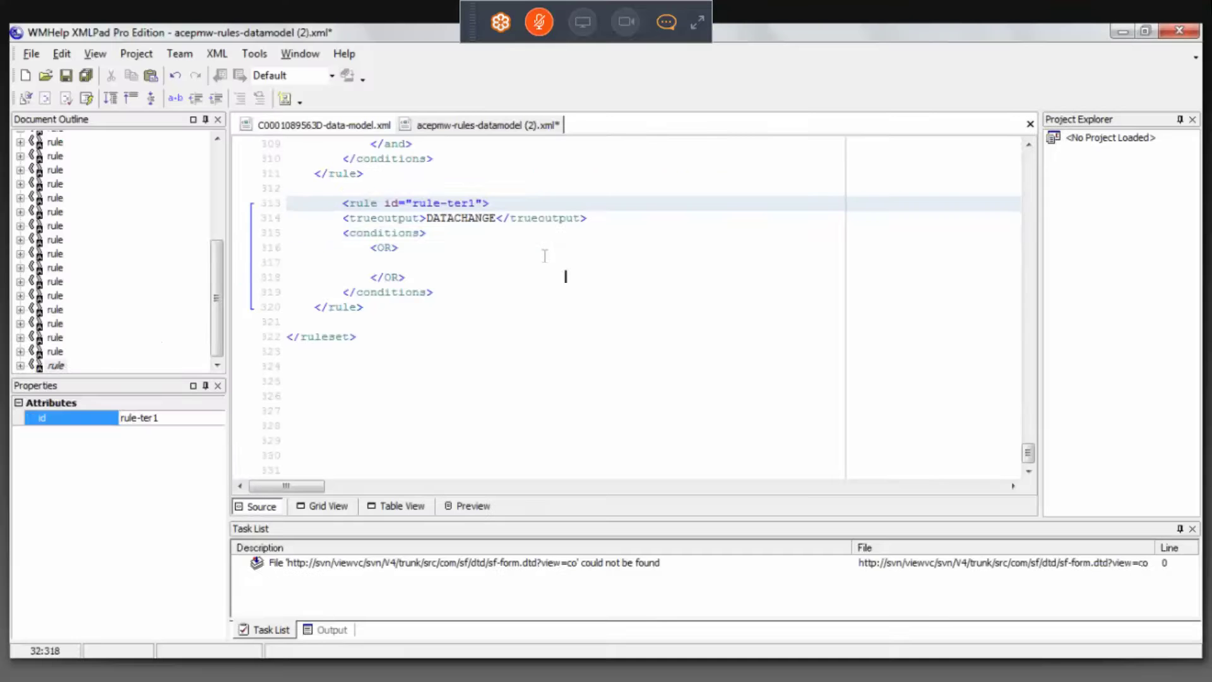
Step: Examine the rules preceding rule-ter1 in the acepmw-rules-datamodel (2).xml file, back to rule-19
{"action": "key", "text": "Down"}
{"action": "key", "text": "Down"}
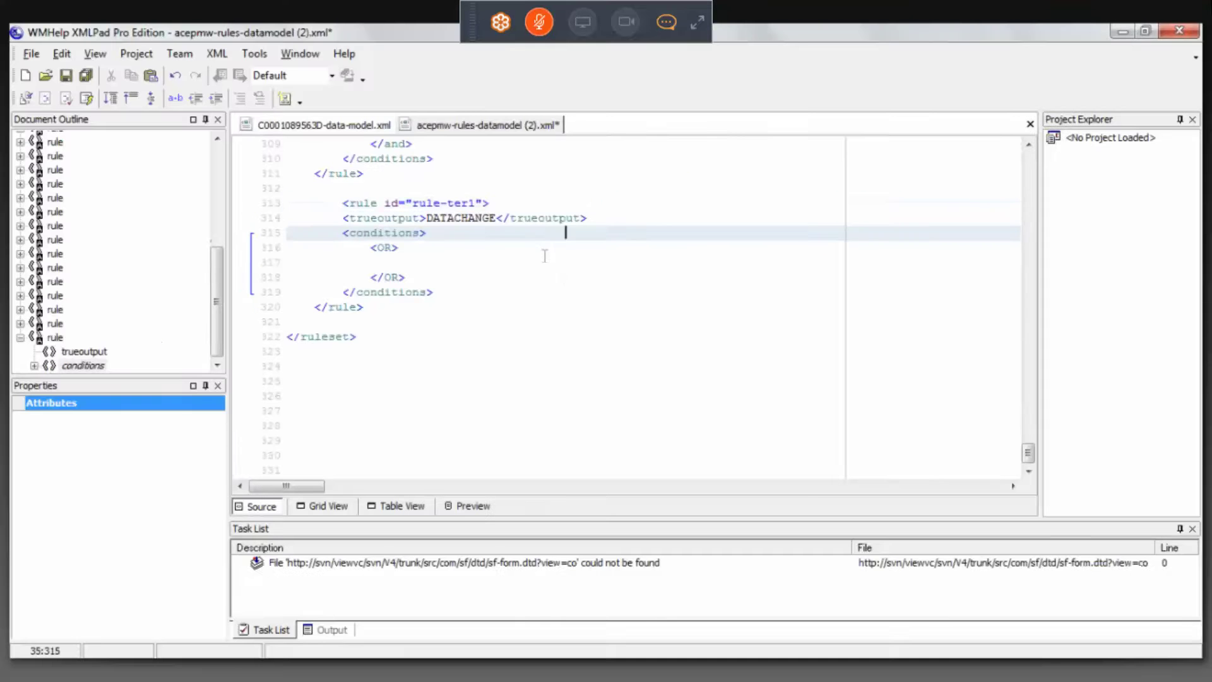
{"action": "key", "text": "Up"}
{"action": "key", "text": "Up"}
{"action": "key", "text": "Up"}
{"action": "key", "text": "Up"}
{"action": "key", "text": "Up"}
{"action": "key", "text": "Up"}
{"action": "key", "text": "Up"}
{"action": "key", "text": "Up"}
{"action": "key", "text": "Up"}
{"action": "key", "text": "Up"}
{"action": "key", "text": "Up"}
{"action": "key", "text": "Up"}
{"action": "key", "text": "Up"}
{"action": "key", "text": "Up"}
{"action": "key", "text": "Up"}
{"action": "key", "text": "Up"}
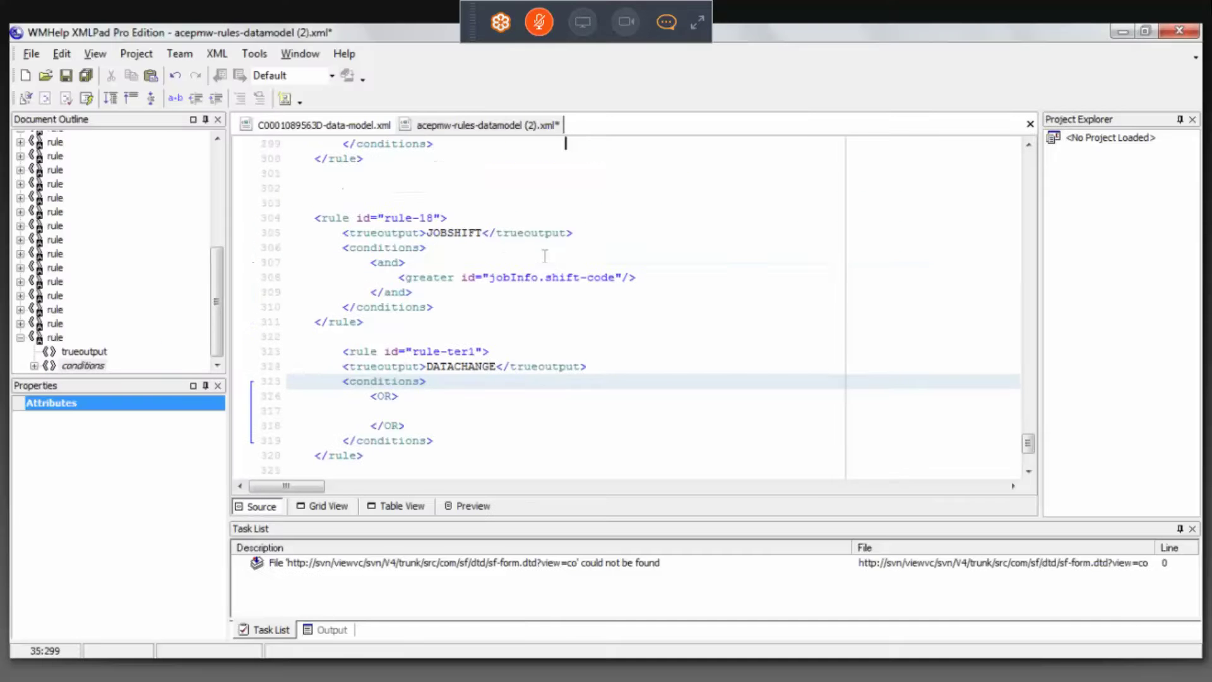
{"action": "key", "text": "Up"}
{"action": "key", "text": "Up"}
{"action": "key", "text": "Up"}
{"action": "key", "text": "Up"}
{"action": "key", "text": "Up"}
{"action": "key", "text": "Up"}
{"action": "key", "text": "Up"}
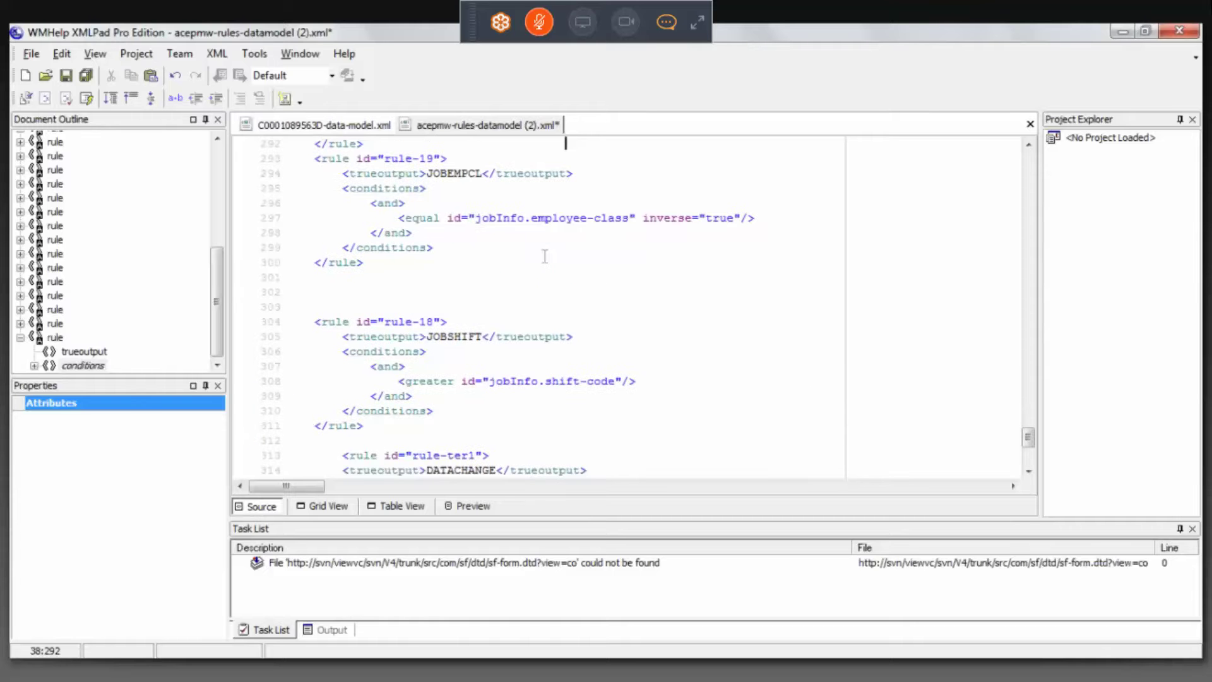
{"action": "key", "text": "Down"}
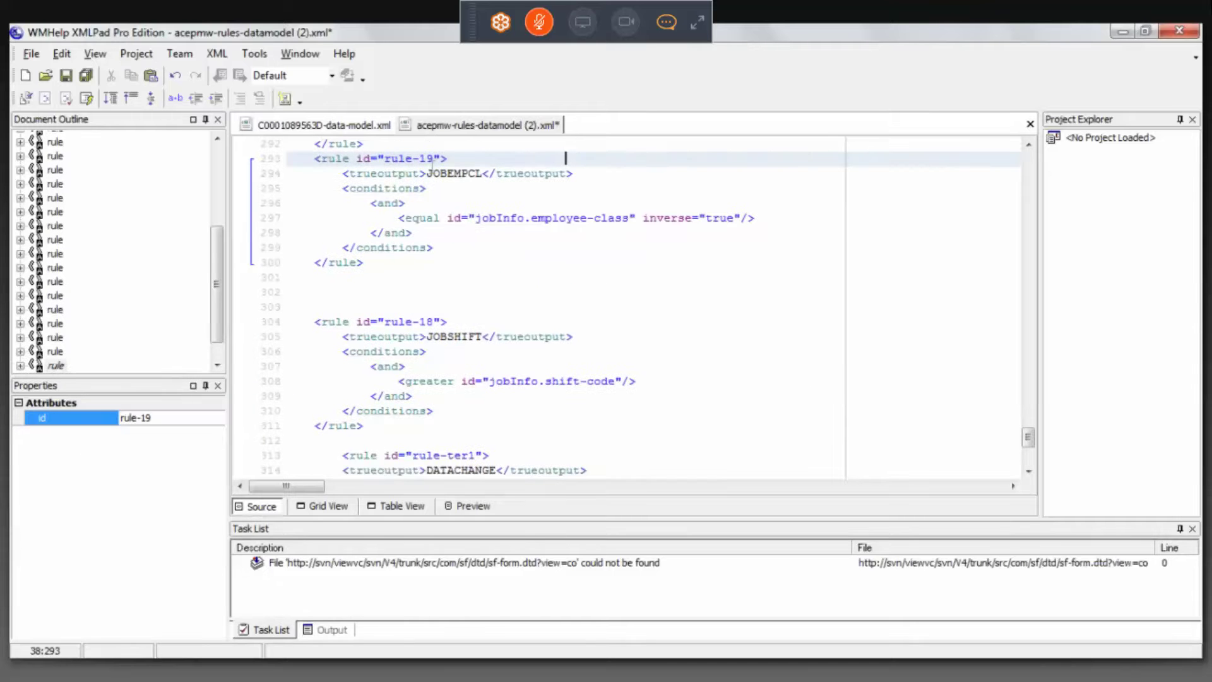
Step: Examine the JOBEMPCL true output of rule-19 and its jobInfo.employee-class condition
{"action": "left_click_drag", "start_coordinate": [432, 172], "coordinate": [461, 203]}
{"action": "left_click_drag", "start_coordinate": [475, 248], "coordinate": [474, 248]}
{"action": "left_click_drag", "start_coordinate": [483, 174], "coordinate": [420, 174]}
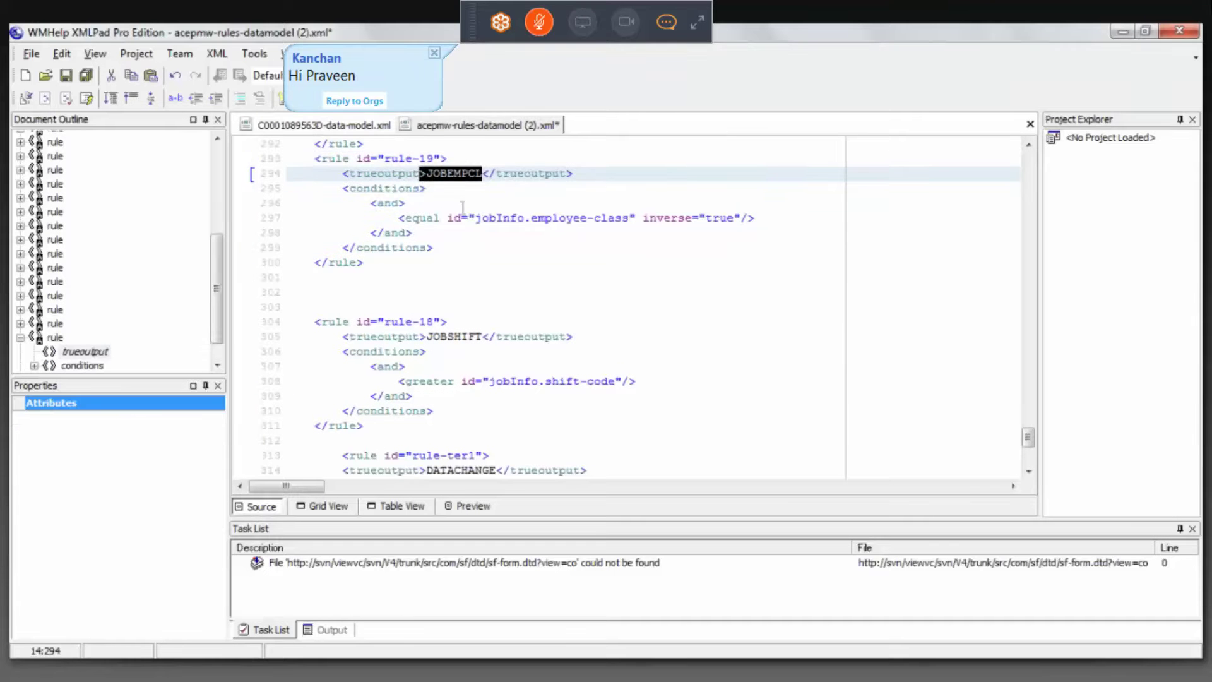
{"action": "left_click", "coordinate": [462, 173]}
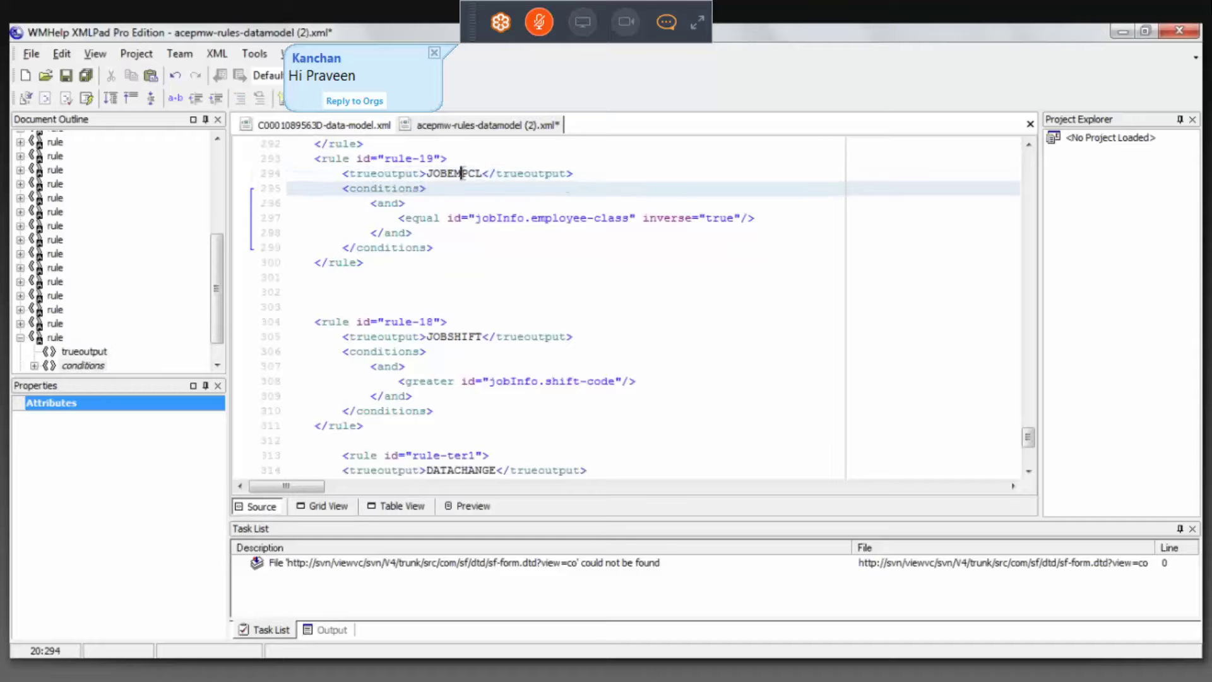
{"action": "left_click_drag", "start_coordinate": [475, 218], "coordinate": [737, 218]}
{"action": "left_click", "coordinate": [483, 173]}
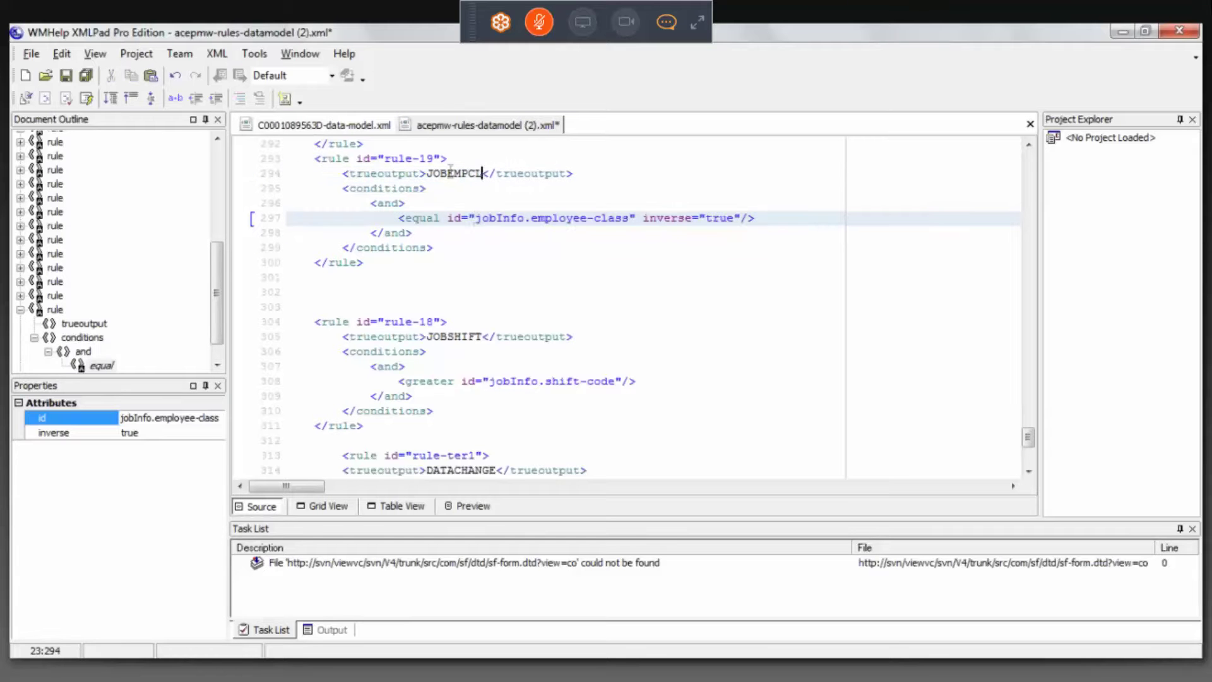
{"action": "left_click", "coordinate": [428, 174], "text": "shift"}
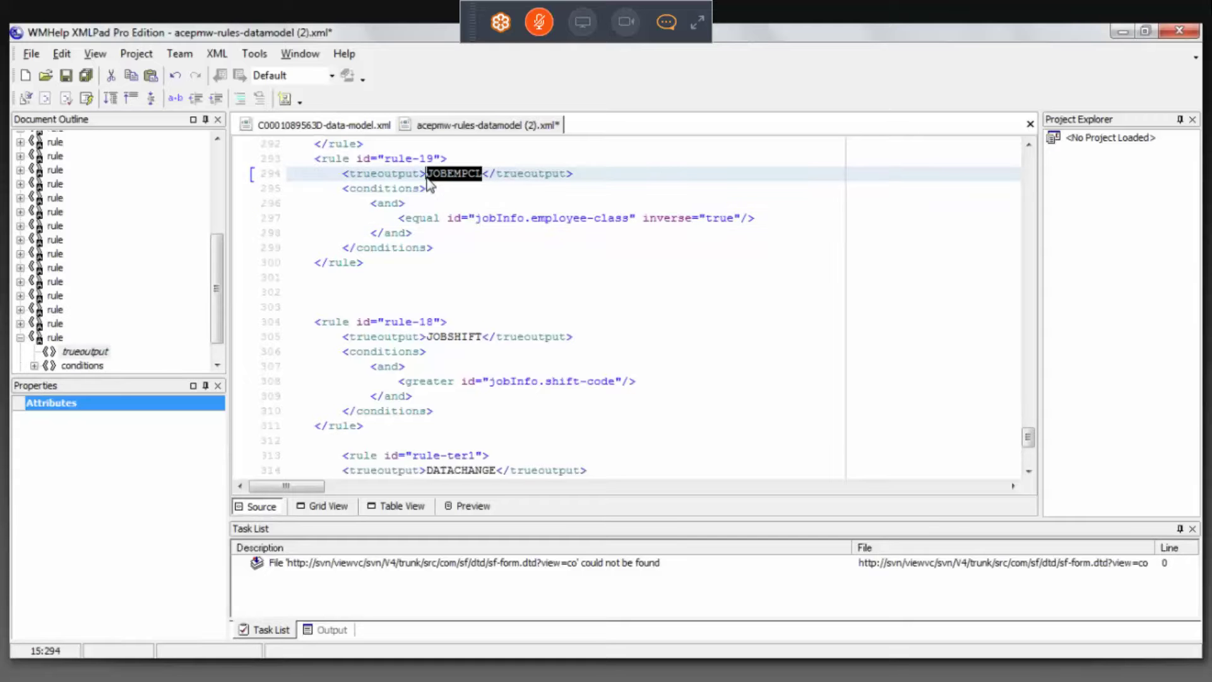
Step: Examine the rules above rule-19, back through rule-22 and rule-8 to the rule with the SPOT true output
{"action": "key", "text": "Up"}
{"action": "key", "text": "Up"}
{"action": "key", "text": "Up"}
{"action": "key", "text": "Up"}
{"action": "key", "text": "Up"}
{"action": "key", "text": "Up"}
{"action": "key", "text": "Up"}
{"action": "key", "text": "Up"}
{"action": "key", "text": "Up"}
{"action": "key", "text": "Up"}
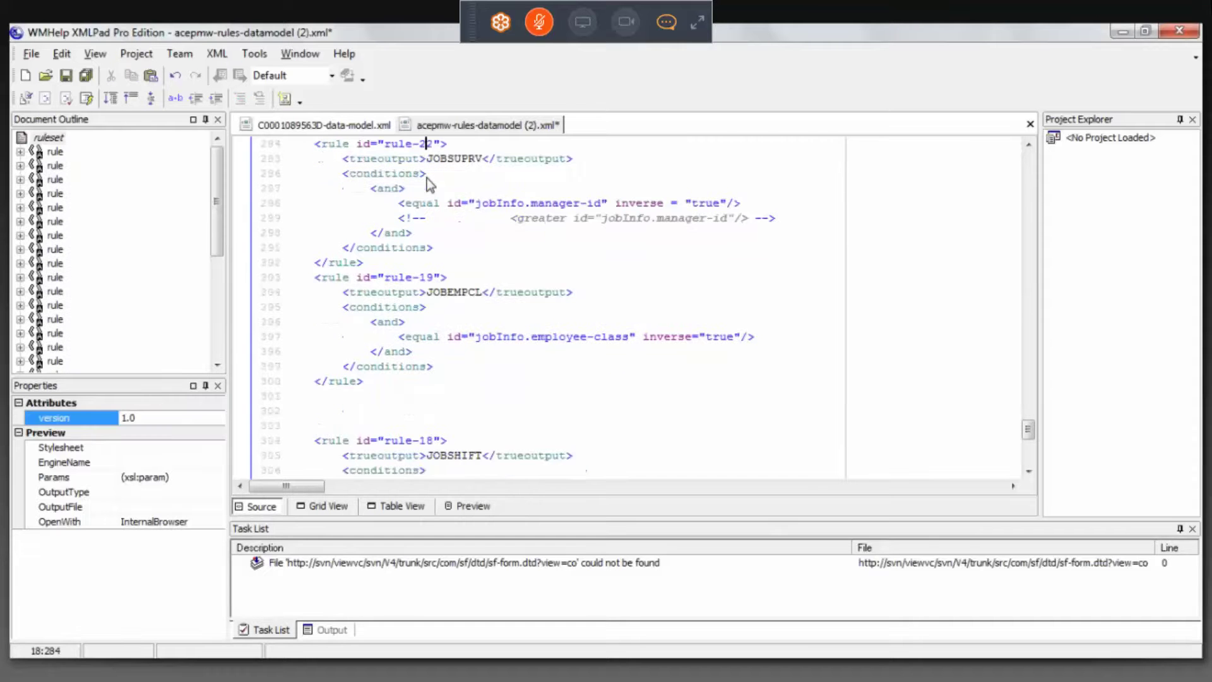
{"action": "key", "text": "Up"}
{"action": "key", "text": "Up"}
{"action": "key", "text": "Up"}
{"action": "key", "text": "Up"}
{"action": "key", "text": "Up"}
{"action": "key", "text": "Up"}
{"action": "key", "text": "Up"}
{"action": "key", "text": "Up"}
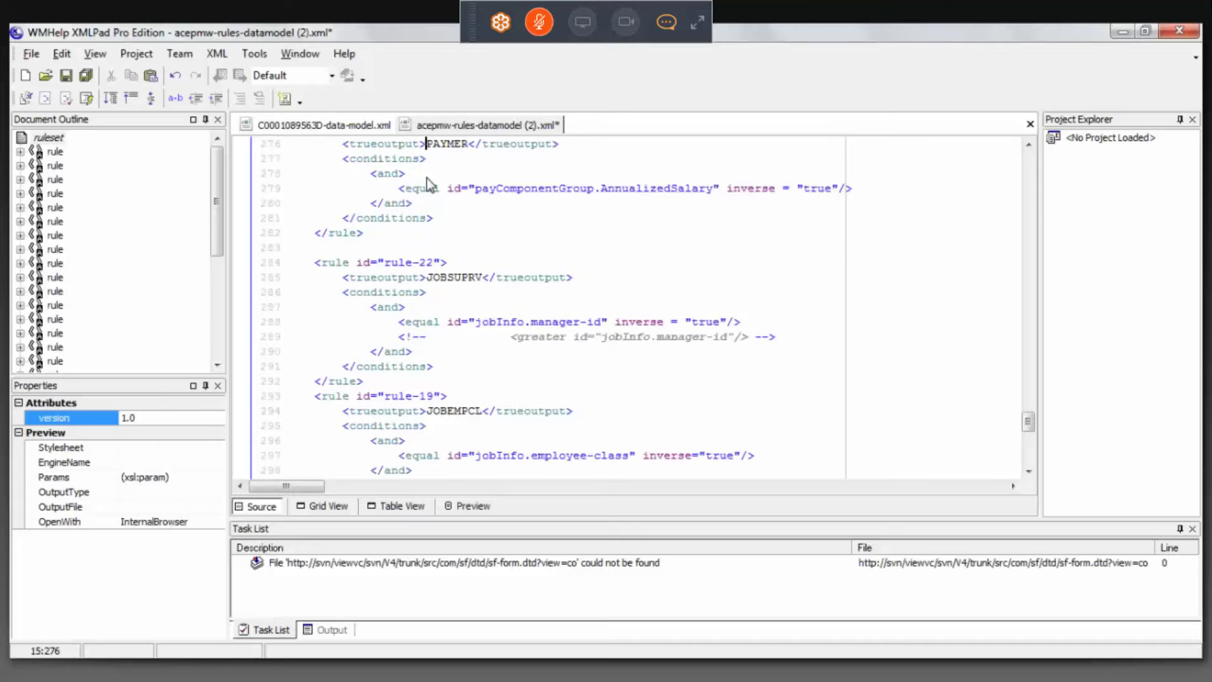
{"action": "key", "text": "Up"}
{"action": "key", "text": "Up"}
{"action": "key", "text": "Up"}
{"action": "key", "text": "Up"}
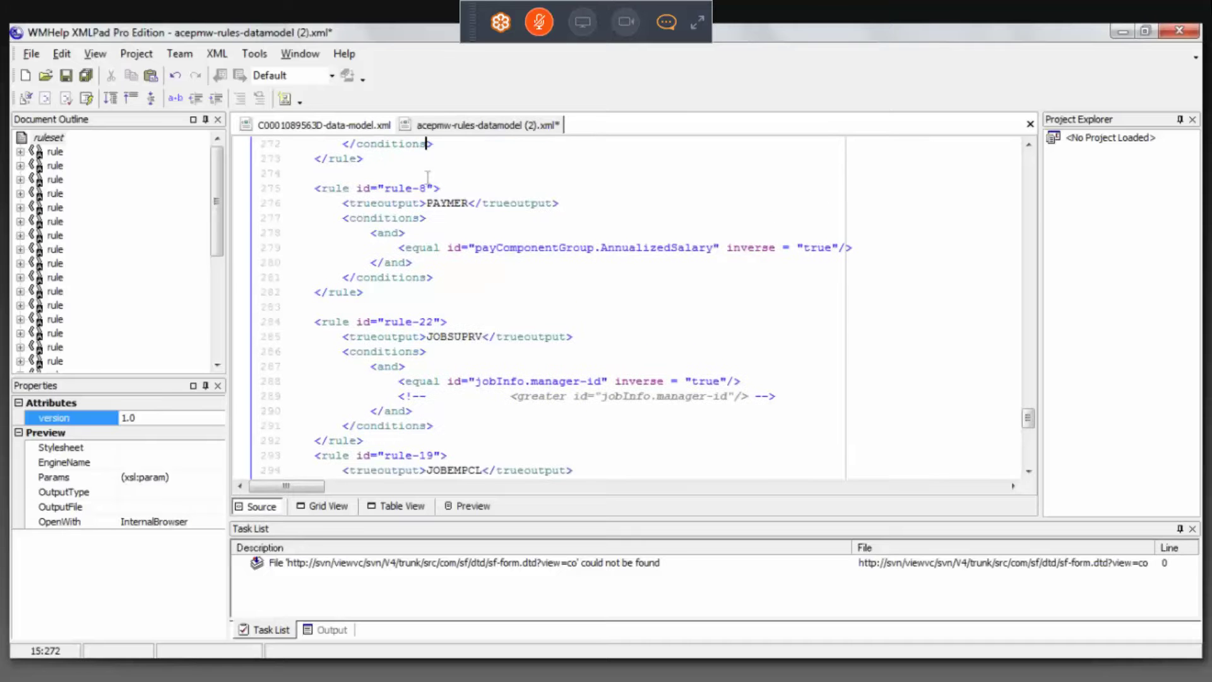
{"action": "key", "text": "Up"}
{"action": "key", "text": "Up"}
{"action": "key", "text": "Up"}
{"action": "key", "text": "Up"}
{"action": "key", "text": "Up"}
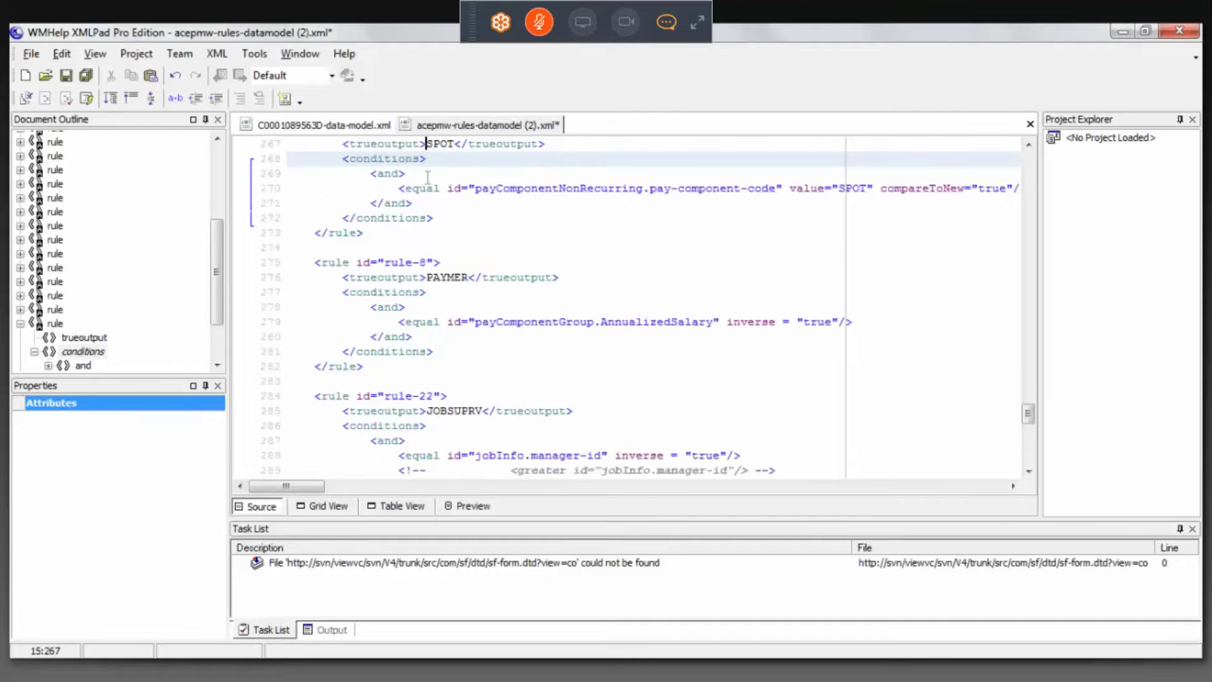
Step: Examine the earlier job, transfer and promotion rules, from rule-10 back to rule-test_transfer
{"action": "key", "text": "Page_Up"}
{"action": "key", "text": "Page_Up"}
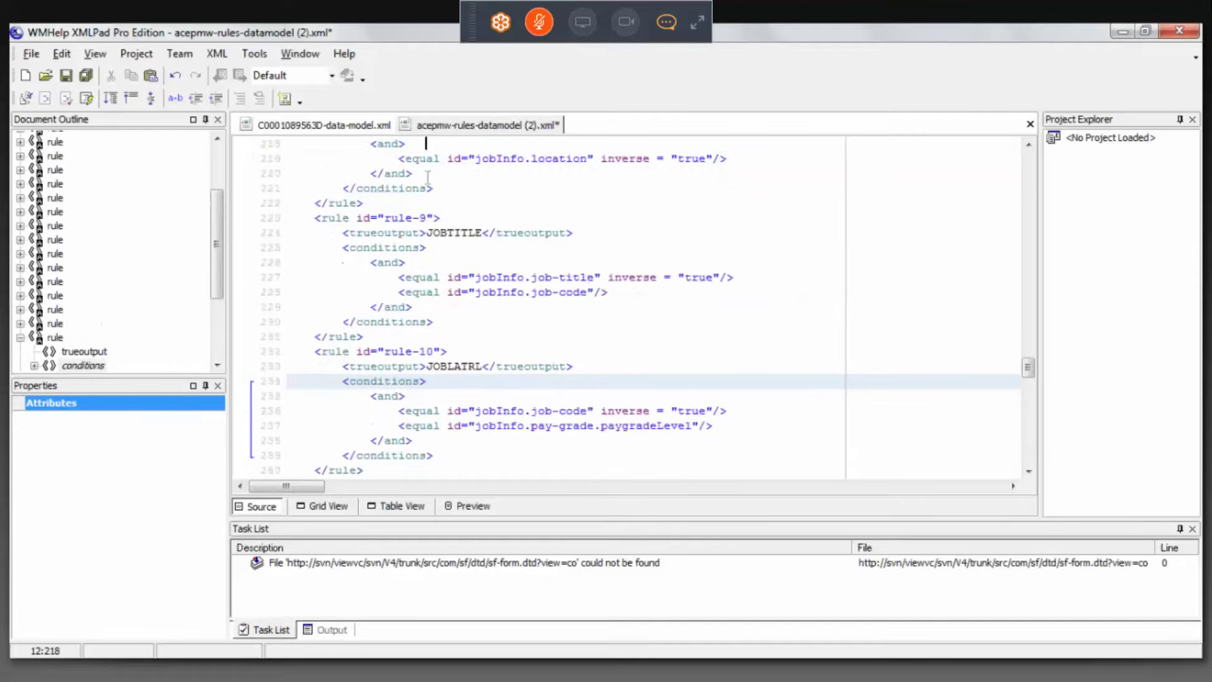
{"action": "key", "text": "Up"}
{"action": "key", "text": "Up"}
{"action": "key", "text": "Up"}
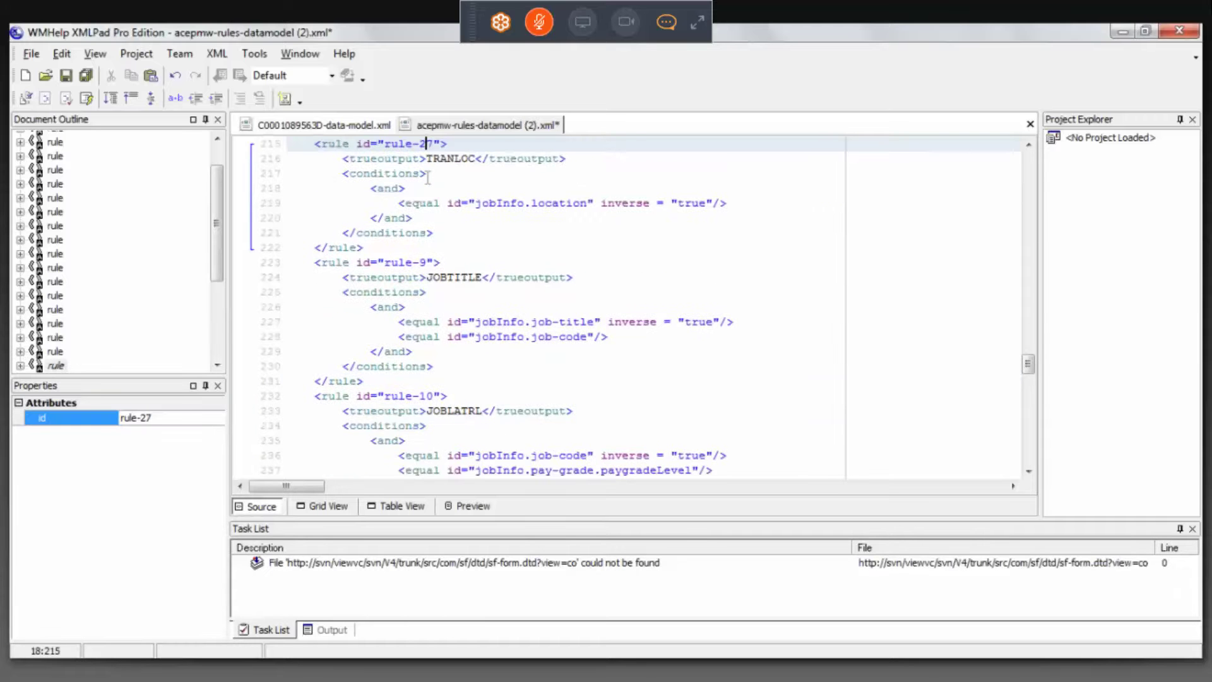
{"action": "key", "text": "Page_Up"}
{"action": "key", "text": "Page_Up"}
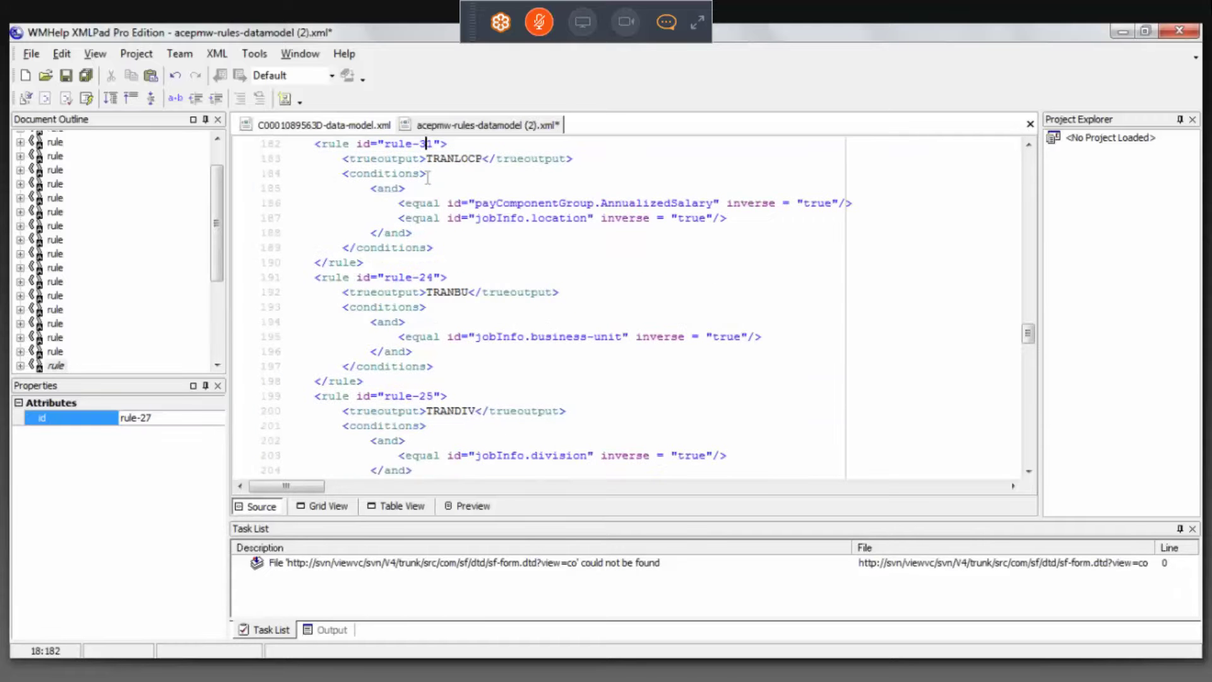
{"action": "key", "text": "Page_Up"}
{"action": "key", "text": "Page_Up"}
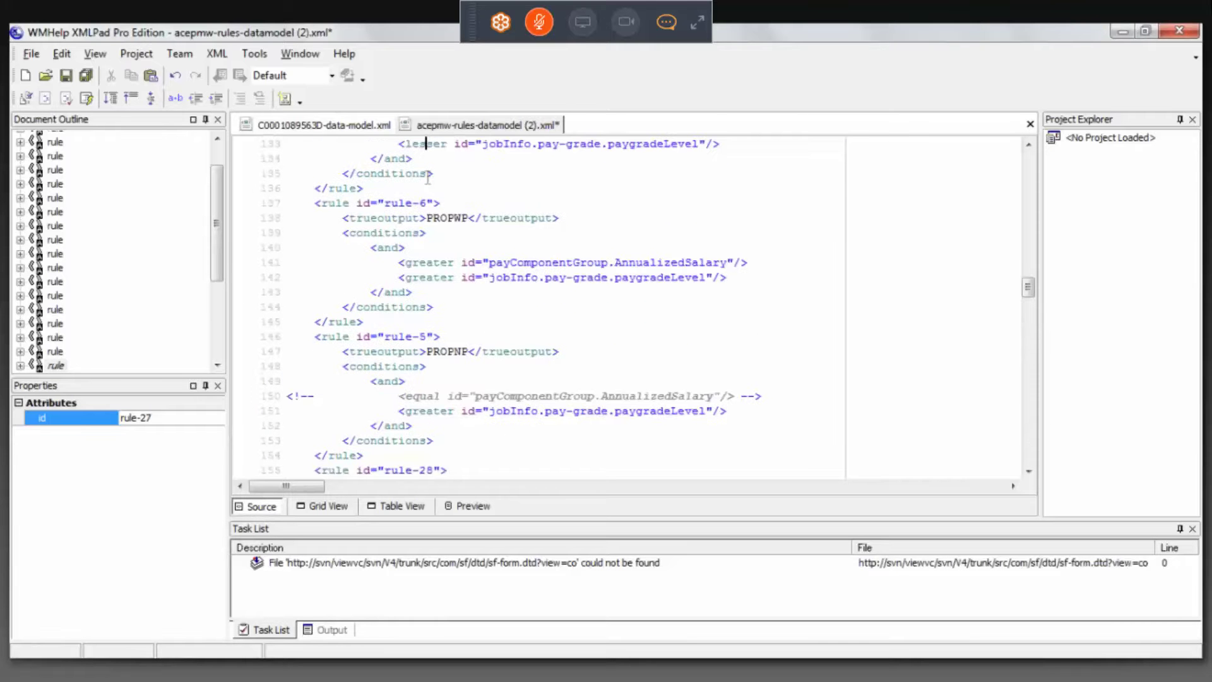
{"action": "key", "text": "Page_Up"}
{"action": "key", "text": "Page_Up"}
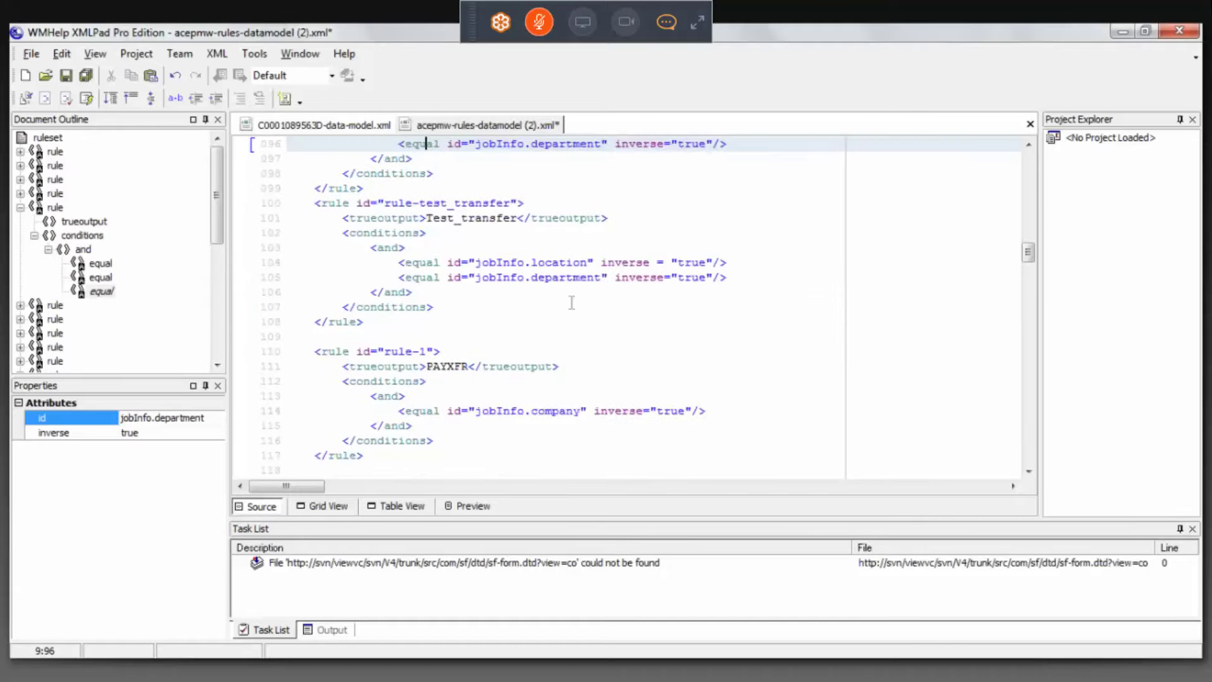
Step: Open an XML comment directly before rule-PT1 and cut its closing marker from that line
{"action": "key", "text": "Page_Up"}
{"action": "key", "text": "Page_Up"}
{"action": "left_click", "coordinate": [316, 406]}
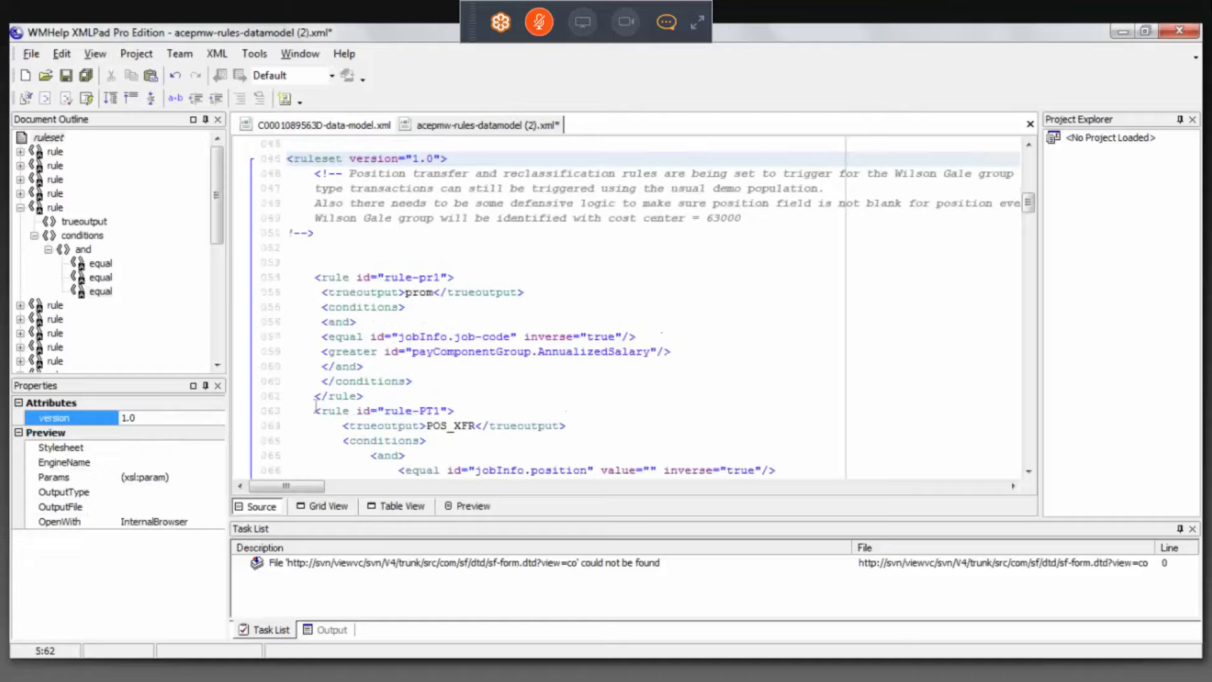
{"action": "type", "text": "<!"}
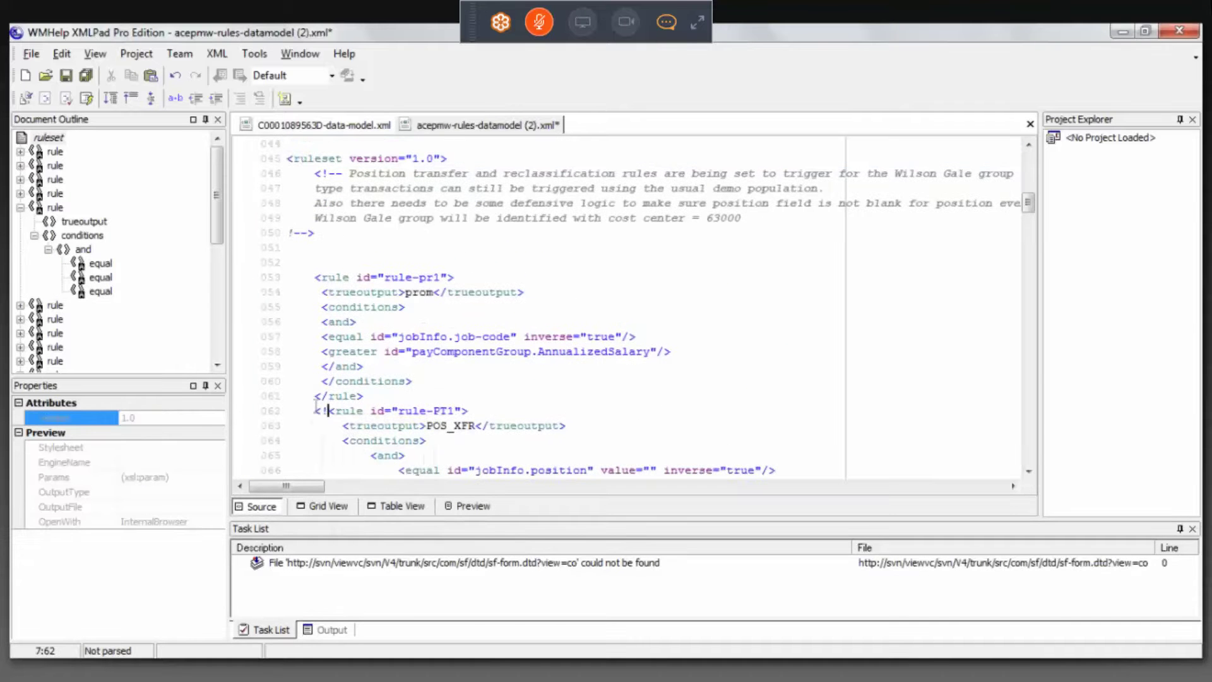
{"action": "type", "text": "--"}
{"action": "left_click_drag", "start_coordinate": [378, 411], "coordinate": [357, 413]}
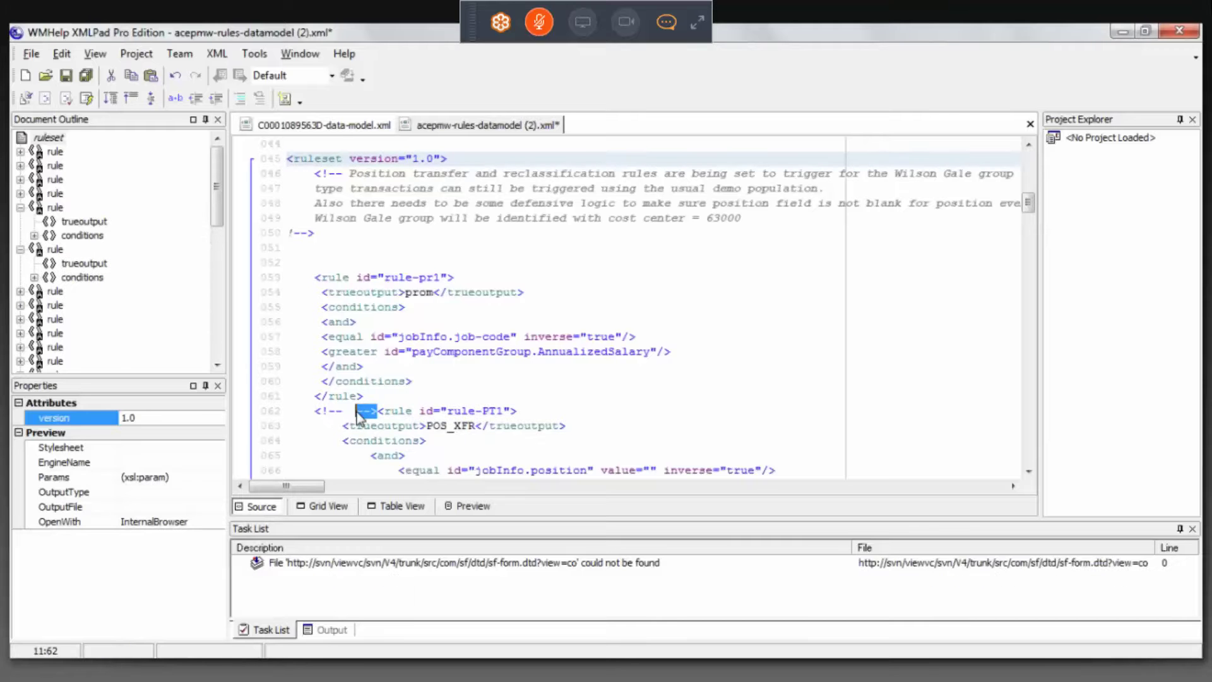
{"action": "key", "text": "ctrl+x"}
Step: Close the comment with --> after the end tag of rule-1, commenting out rule-PT1 through rule-1
{"action": "left_click", "coordinate": [807, 468]}
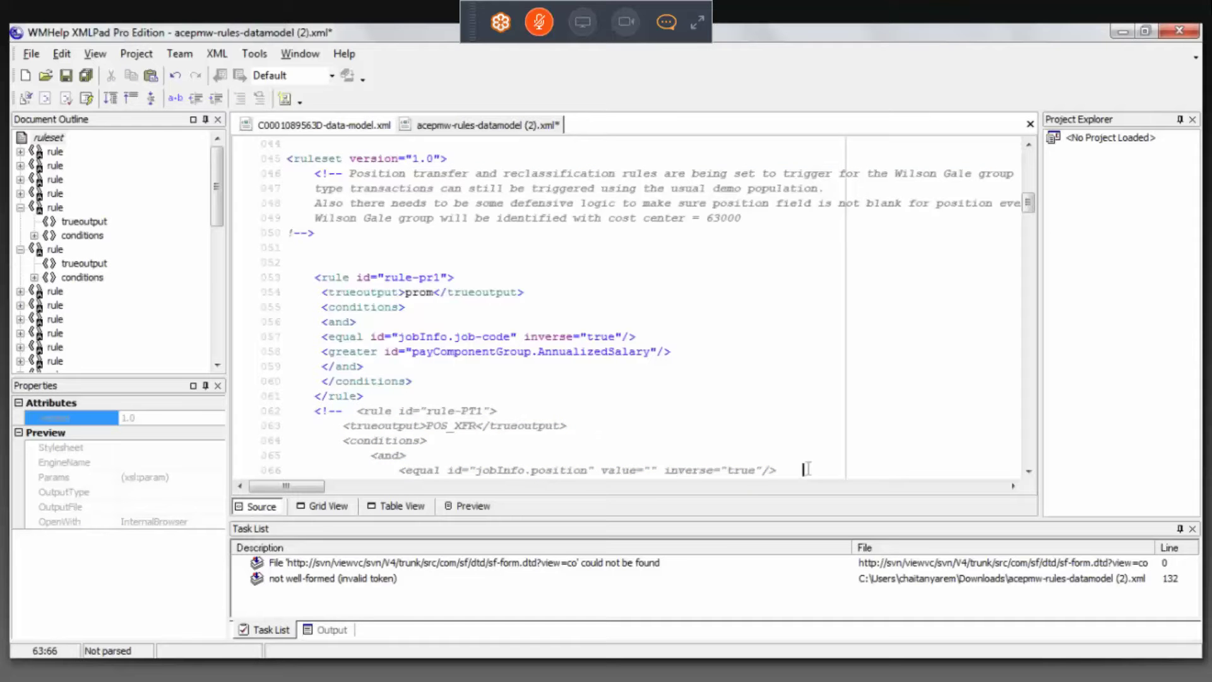
{"action": "key", "text": "Down"}
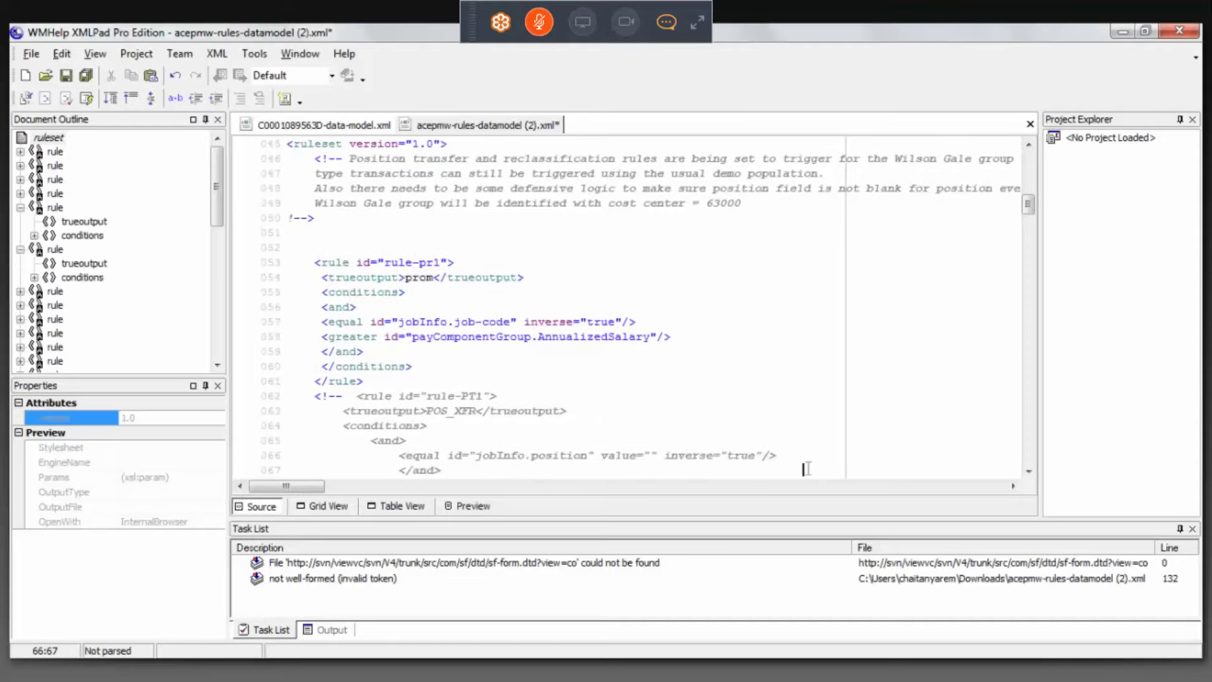
{"action": "scroll", "coordinate": [807, 469], "scroll_direction": "down", "scroll_amount": 1}
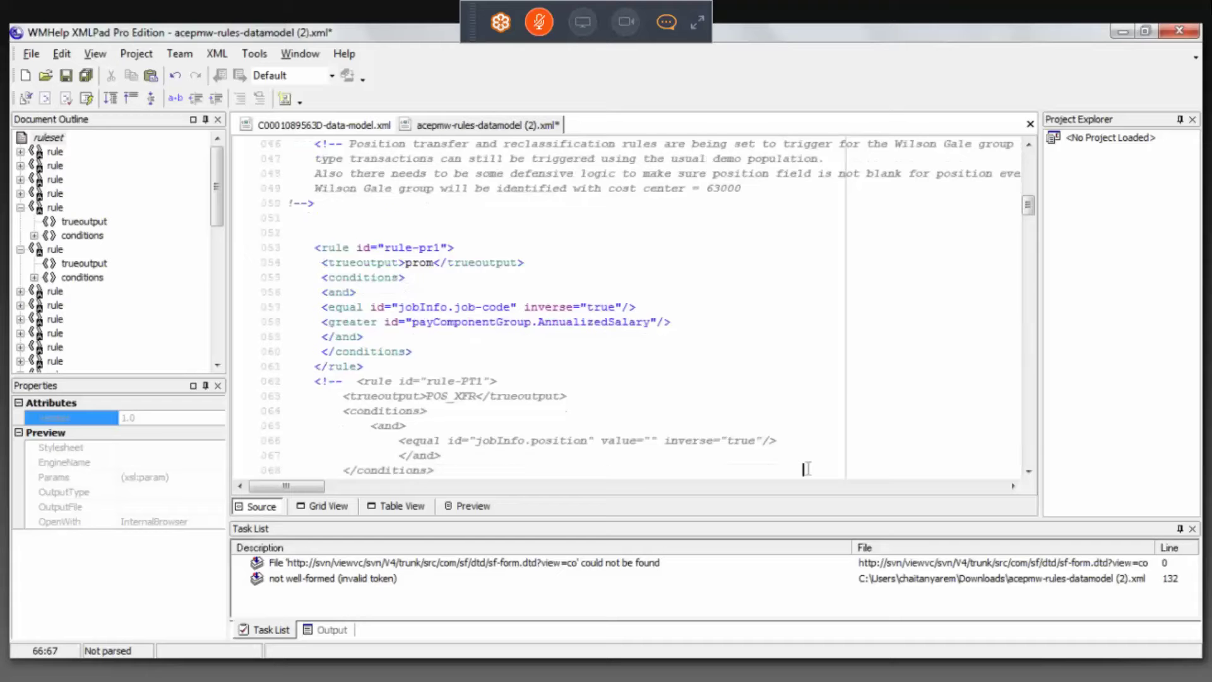
{"action": "key", "text": "Down"}
{"action": "key", "text": "Down"}
{"action": "key", "text": "Down"}
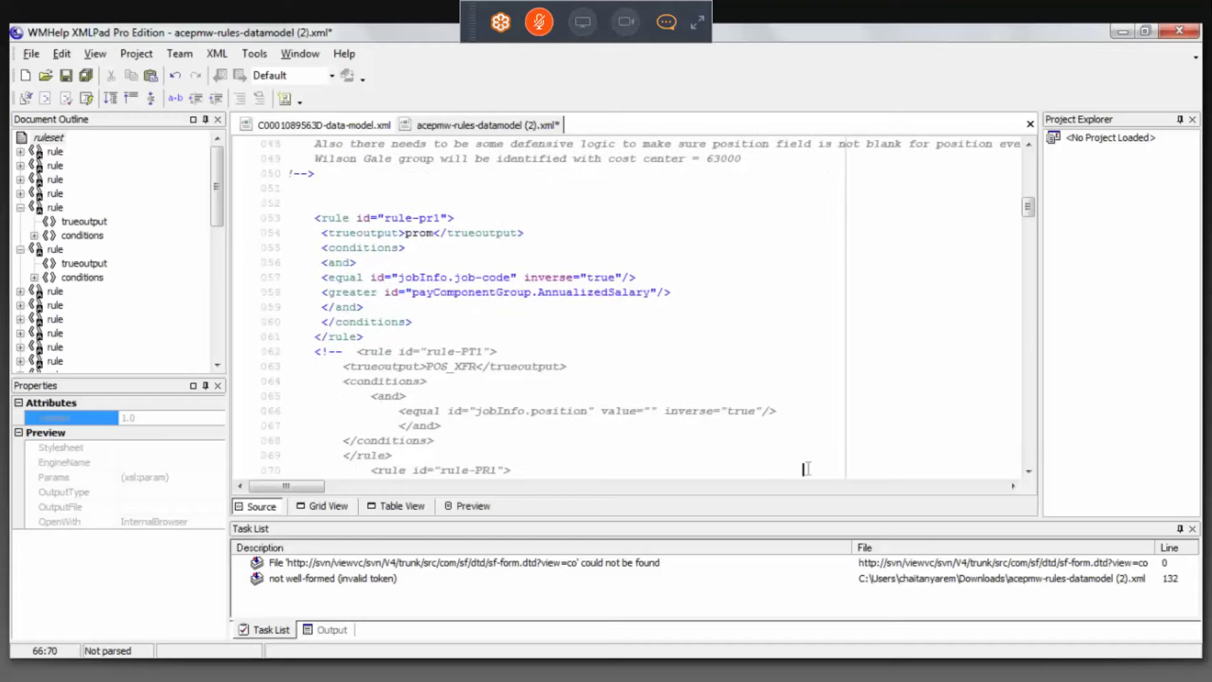
{"action": "key", "text": "Down"}
{"action": "key", "text": "Down"}
{"action": "key", "text": "Down"}
{"action": "key", "text": "Down"}
{"action": "key", "text": "Down"}
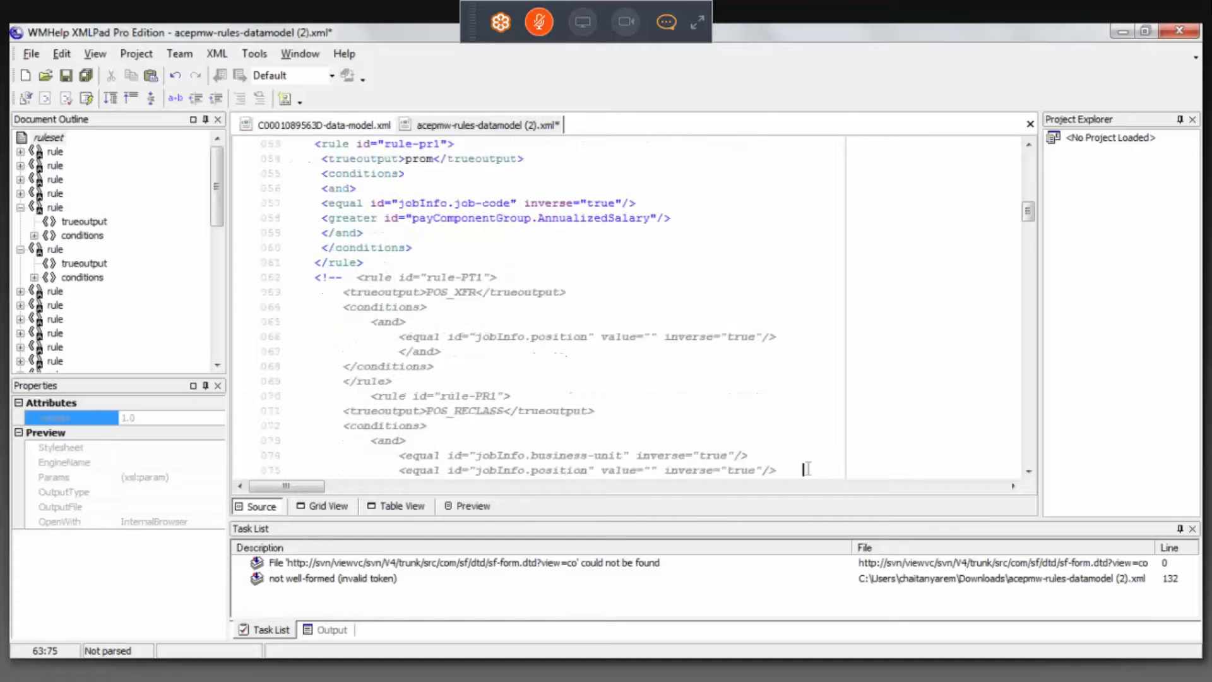
{"action": "key", "text": "Down"}
{"action": "key", "text": "Down"}
{"action": "key", "text": "Down"}
{"action": "key", "text": "Down"}
{"action": "key", "text": "Down"}
{"action": "key", "text": "Down"}
{"action": "key", "text": "Down"}
{"action": "key", "text": "Down"}
{"action": "key", "text": "Down"}
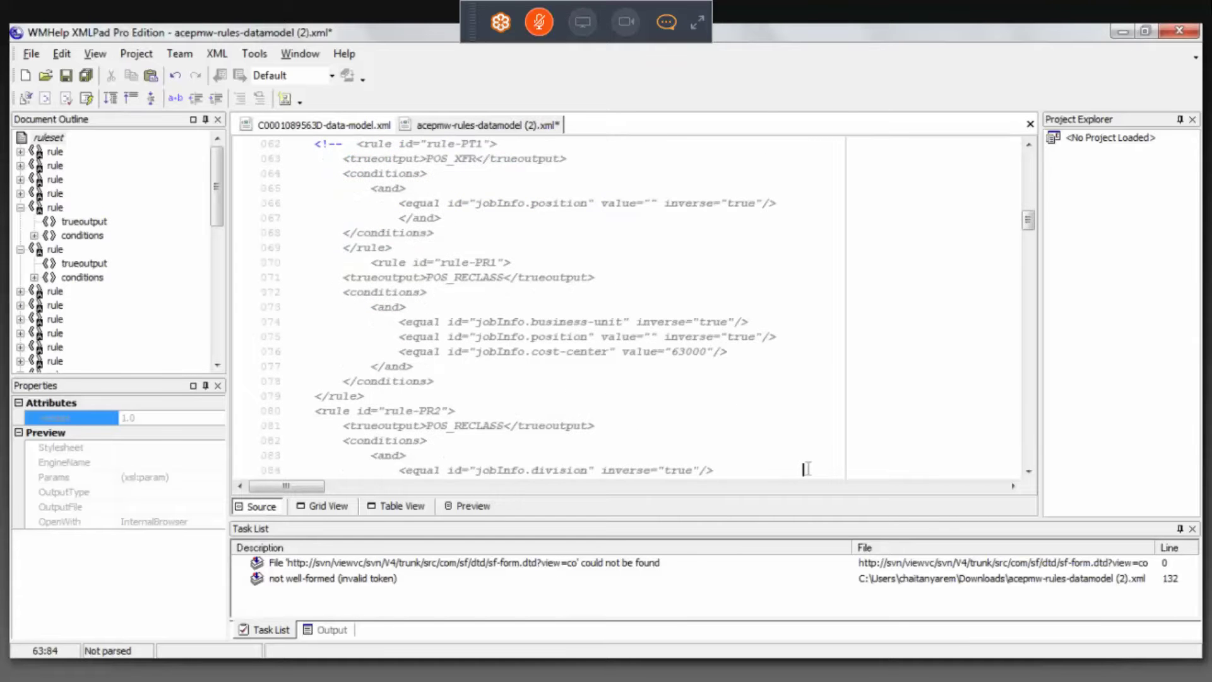
{"action": "key", "text": "Down"}
{"action": "key", "text": "Down"}
{"action": "key", "text": "Down"}
{"action": "key", "text": "Down"}
{"action": "key", "text": "Down"}
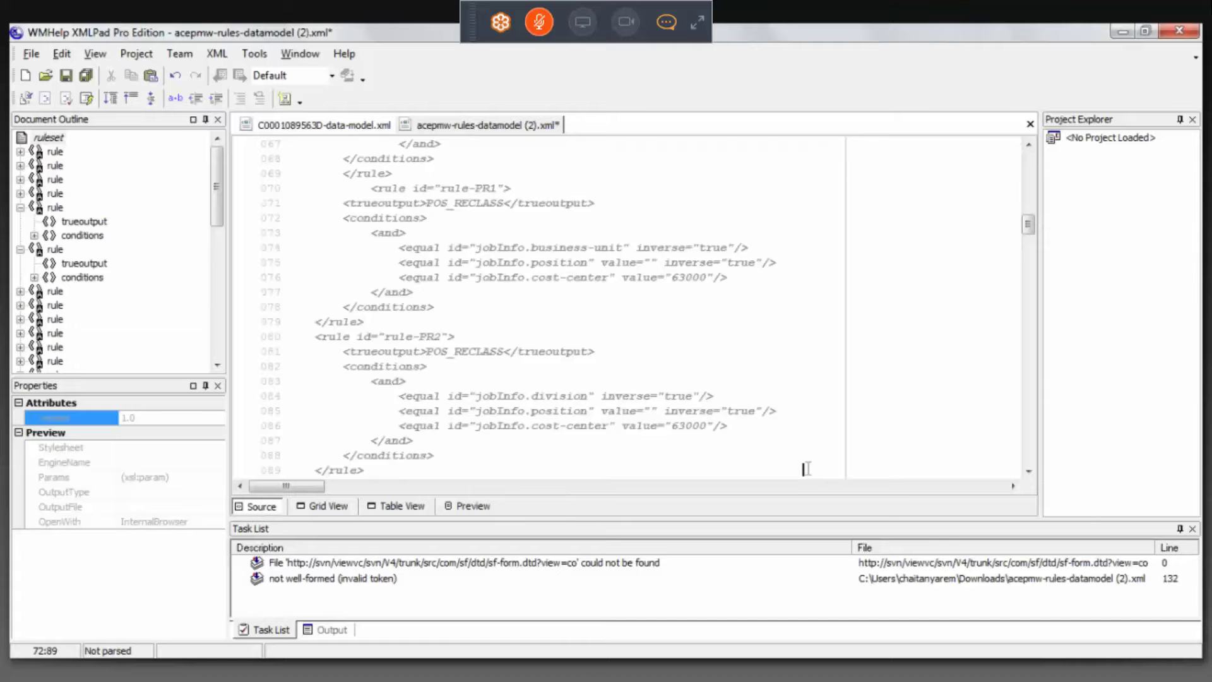
{"action": "key", "text": "Down"}
{"action": "key", "text": "Down"}
{"action": "key", "text": "Down"}
{"action": "key", "text": "Down"}
{"action": "key", "text": "Down"}
{"action": "key", "text": "Down"}
{"action": "key", "text": "Down"}
{"action": "key", "text": "Down"}
{"action": "key", "text": "Down"}
{"action": "key", "text": "Down"}
{"action": "key", "text": "Down"}
{"action": "key", "text": "Down"}
{"action": "key", "text": "Down"}
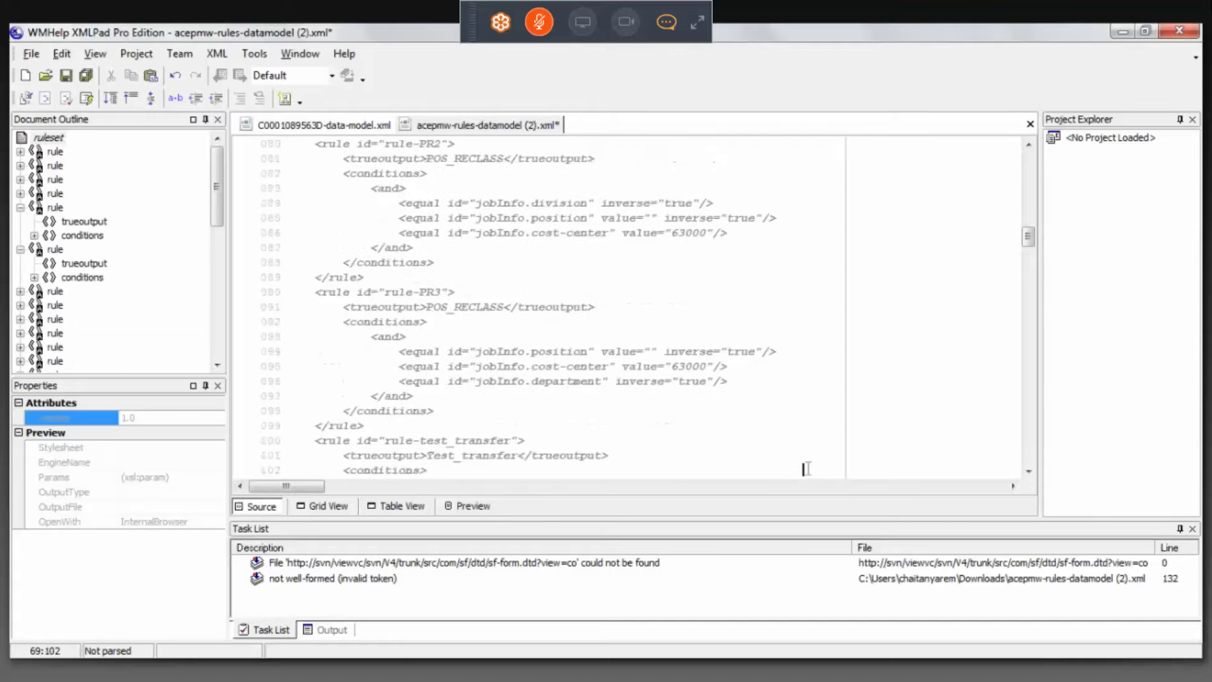
{"action": "key", "text": "Down"}
{"action": "key", "text": "Down"}
{"action": "key", "text": "Down"}
{"action": "key", "text": "Down"}
{"action": "key", "text": "Down"}
{"action": "key", "text": "Down"}
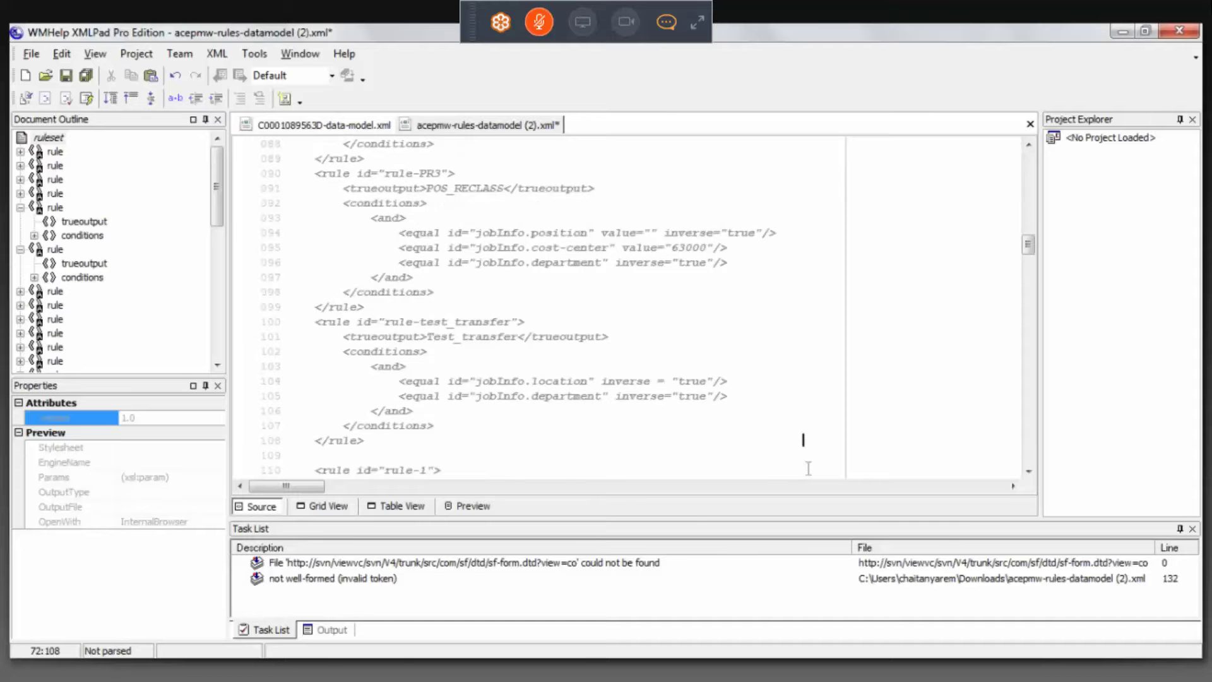
{"action": "key", "text": "Down"}
{"action": "key", "text": "Down"}
{"action": "key", "text": "Down"}
{"action": "key", "text": "Down"}
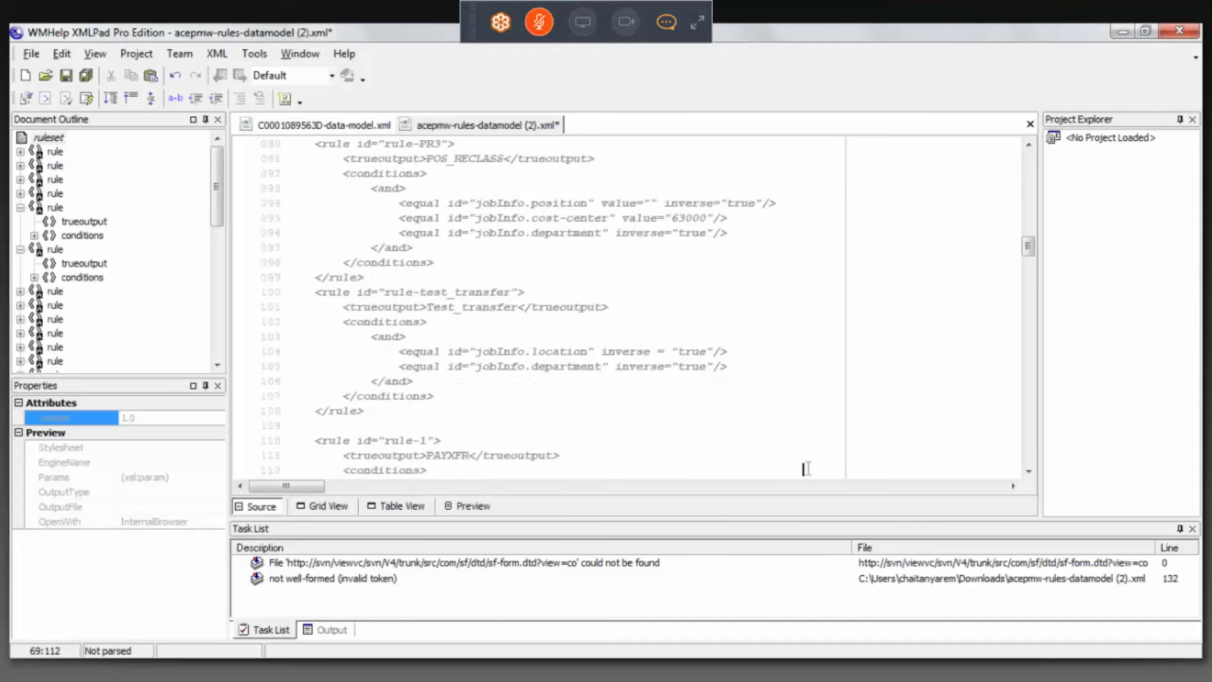
{"action": "key", "text": "Down"}
{"action": "key", "text": "Down"}
{"action": "key", "text": "Down"}
{"action": "key", "text": "Down"}
{"action": "key", "text": "Down"}
{"action": "key", "text": "Down"}
{"action": "key", "text": "Down"}
{"action": "key", "text": "Down"}
{"action": "key", "text": "Down"}
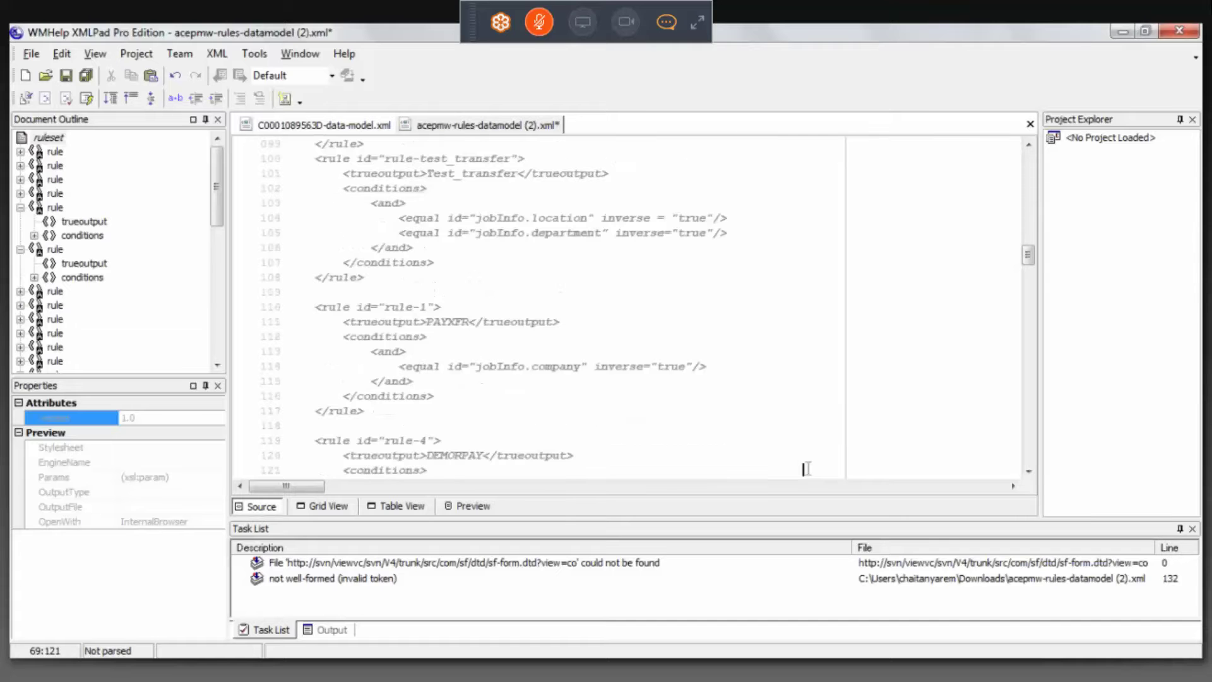
{"action": "scroll", "coordinate": [569, 379], "scroll_direction": "down", "scroll_amount": 2}
{"action": "left_click", "coordinate": [372, 351]}
{"action": "type", "text": "-->"}
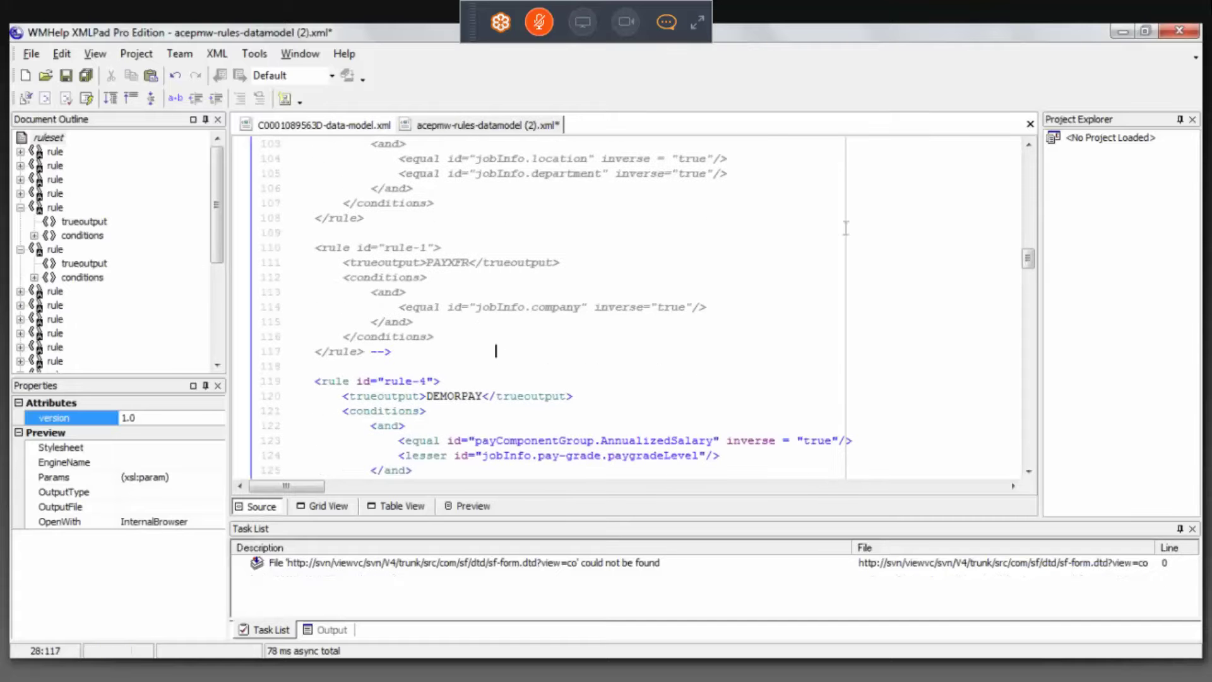
Step: Review the commented-out rules from rule-1 back up through rule-test_transfer and rule-PR3 to rule-PT1 and rule-pr1
{"action": "key", "text": "Up"}
{"action": "key", "text": "Up"}
{"action": "key", "text": "Up"}
{"action": "key", "text": "Up"}
{"action": "key", "text": "Up"}
{"action": "key", "text": "Up"}
{"action": "key", "text": "Up"}
{"action": "key", "text": "Up"}
{"action": "key", "text": "Up"}
{"action": "key", "text": "Up"}
{"action": "key", "text": "Up"}
{"action": "key", "text": "Up"}
{"action": "key", "text": "Up"}
{"action": "key", "text": "Up"}
{"action": "key", "text": "Up"}
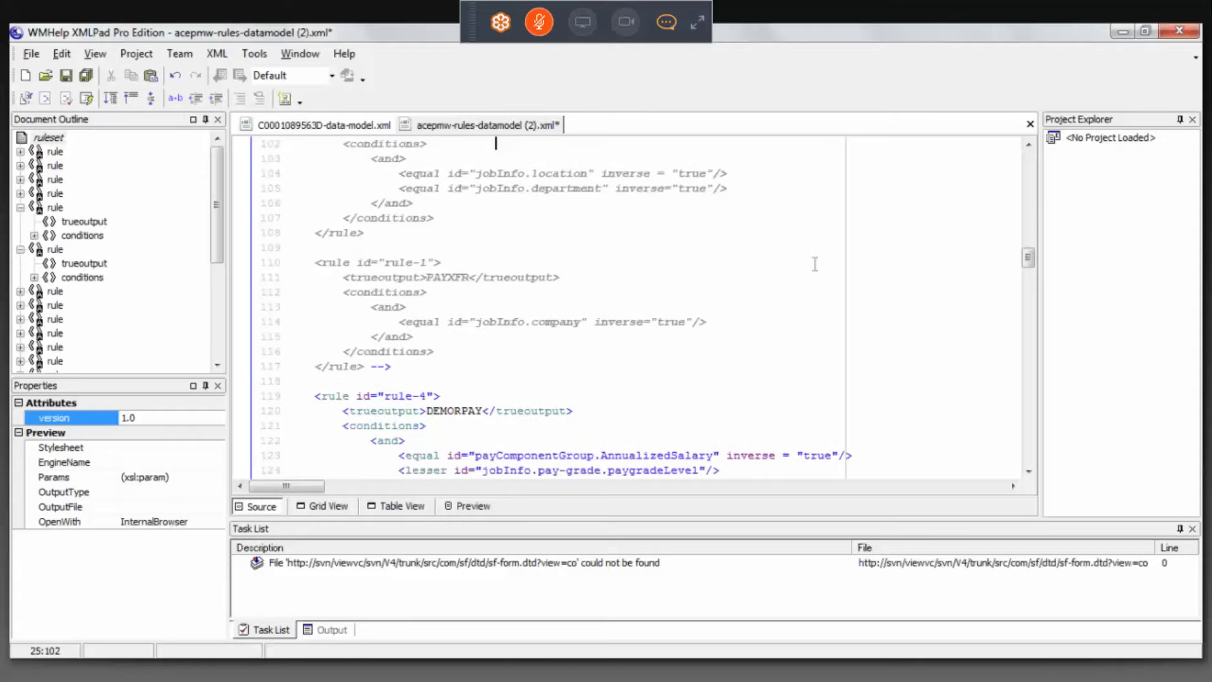
{"action": "key", "text": "Up"}
{"action": "key", "text": "Up"}
{"action": "key", "text": "Up"}
{"action": "key", "text": "Up"}
{"action": "key", "text": "Up"}
{"action": "key", "text": "Up"}
{"action": "key", "text": "Up"}
{"action": "key", "text": "Up"}
{"action": "key", "text": "Up"}
{"action": "key", "text": "Up"}
{"action": "key", "text": "Up"}
{"action": "key", "text": "Up"}
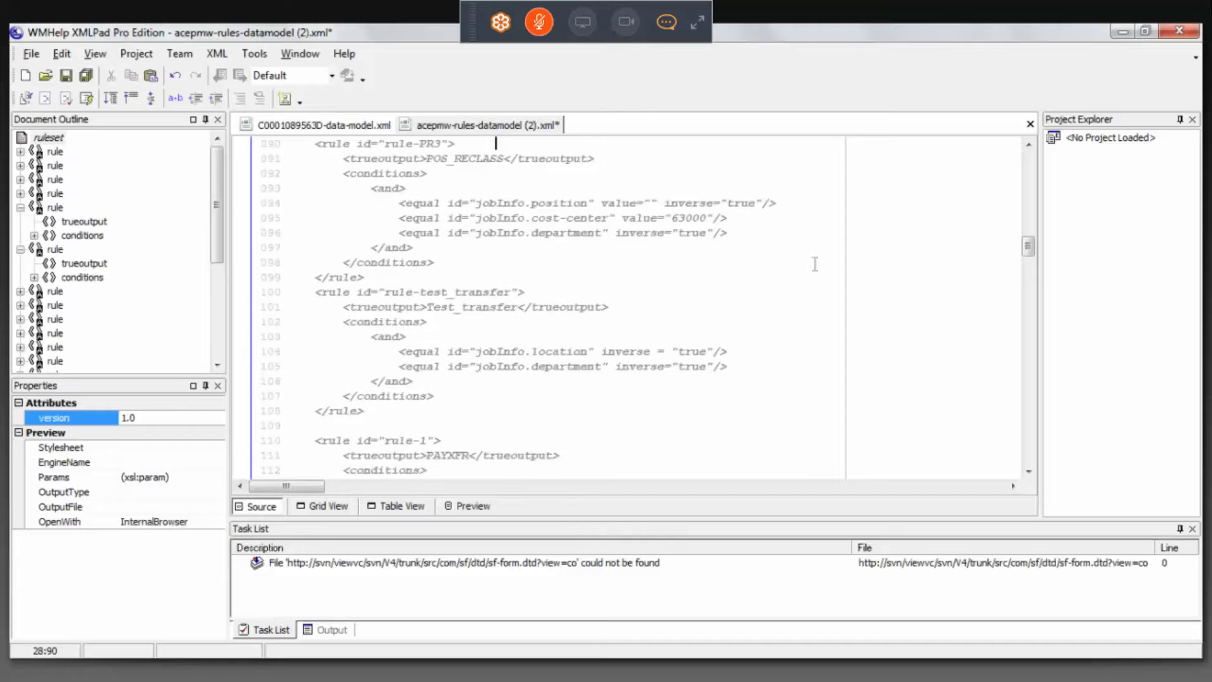
{"action": "key", "text": "Up"}
{"action": "key", "text": "Up"}
{"action": "key", "text": "Up"}
{"action": "key", "text": "Up"}
{"action": "key", "text": "Up"}
{"action": "key", "text": "Up"}
{"action": "key", "text": "Up"}
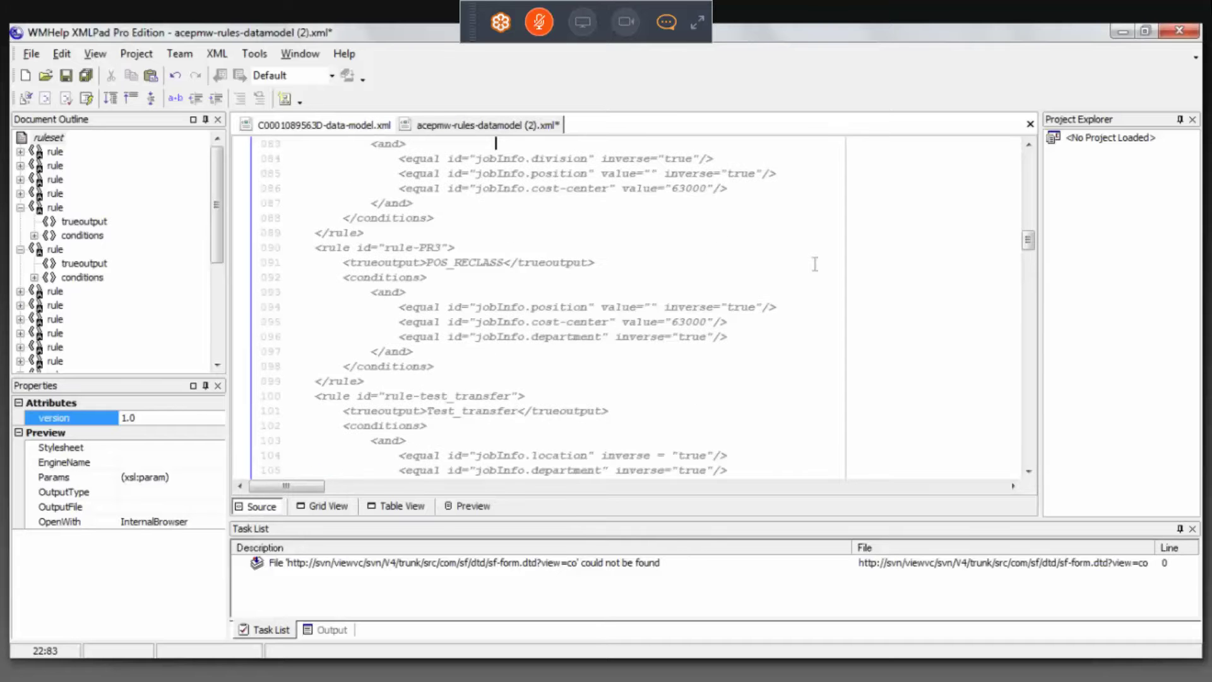
{"action": "key", "text": "Up"}
{"action": "key", "text": "Up"}
{"action": "key", "text": "Up"}
{"action": "key", "text": "Up"}
{"action": "key", "text": "Up"}
{"action": "key", "text": "Up"}
{"action": "key", "text": "Up"}
{"action": "key", "text": "Up"}
{"action": "key", "text": "Up"}
{"action": "key", "text": "Up"}
{"action": "key", "text": "Up"}
{"action": "key", "text": "Up"}
{"action": "key", "text": "Up"}
{"action": "key", "text": "Up"}
{"action": "key", "text": "Up"}
{"action": "key", "text": "Up"}
{"action": "key", "text": "Up"}
{"action": "key", "text": "Up"}
{"action": "key", "text": "Up"}
{"action": "key", "text": "Up"}
{"action": "scroll", "coordinate": [336, 224], "scroll_direction": "up", "scroll_amount": 2}
Step: Add a new rule element with the id rule-pxfr and its end tag on the blank line above rule-pr1
{"action": "left_click", "coordinate": [335, 223]}
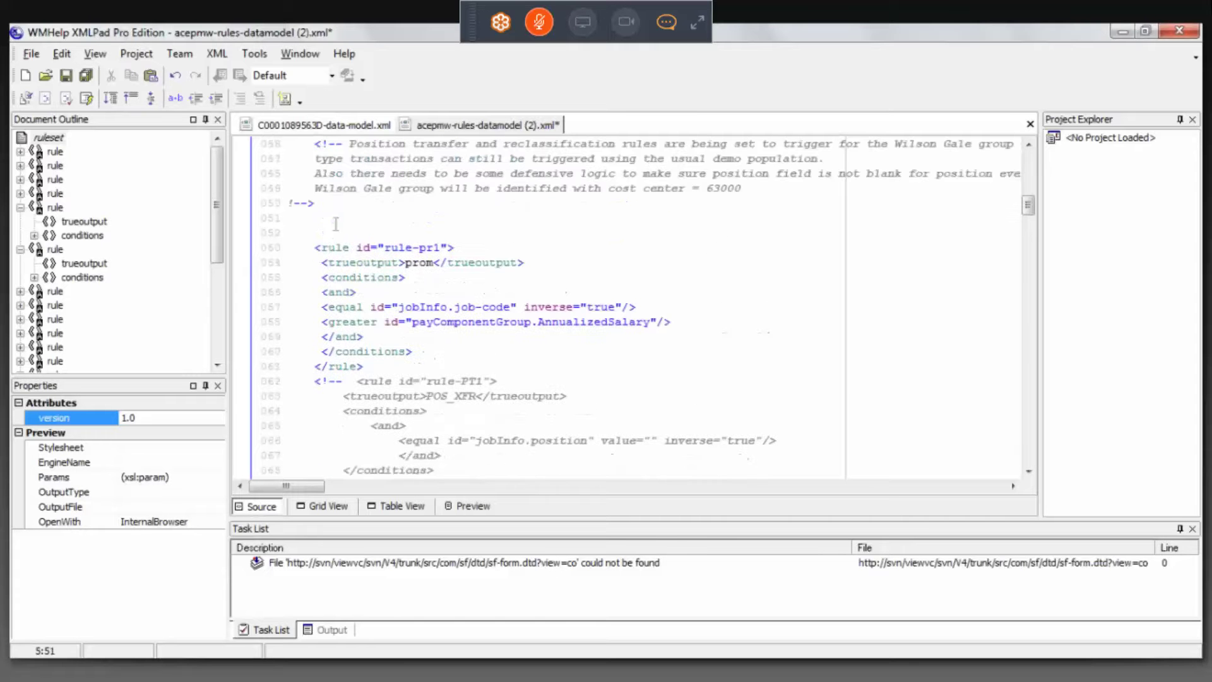
{"action": "type", "text": "<ru"}
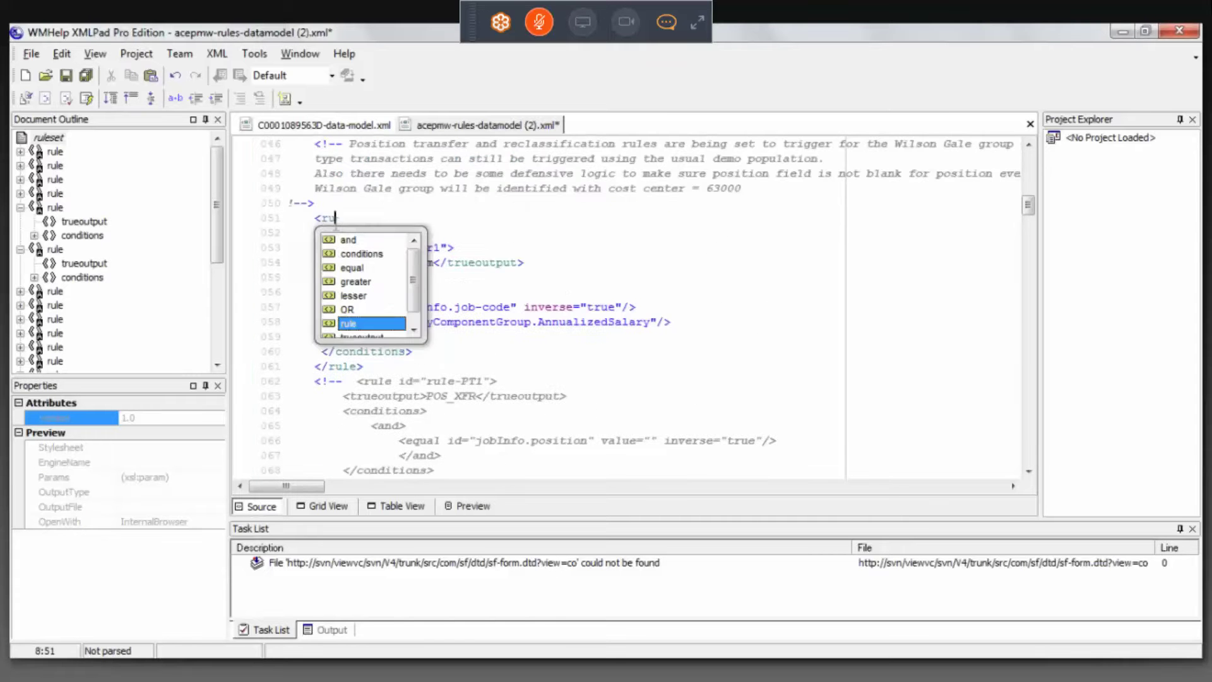
{"action": "key", "text": "Return"}
{"action": "type", "text": "id=\""}
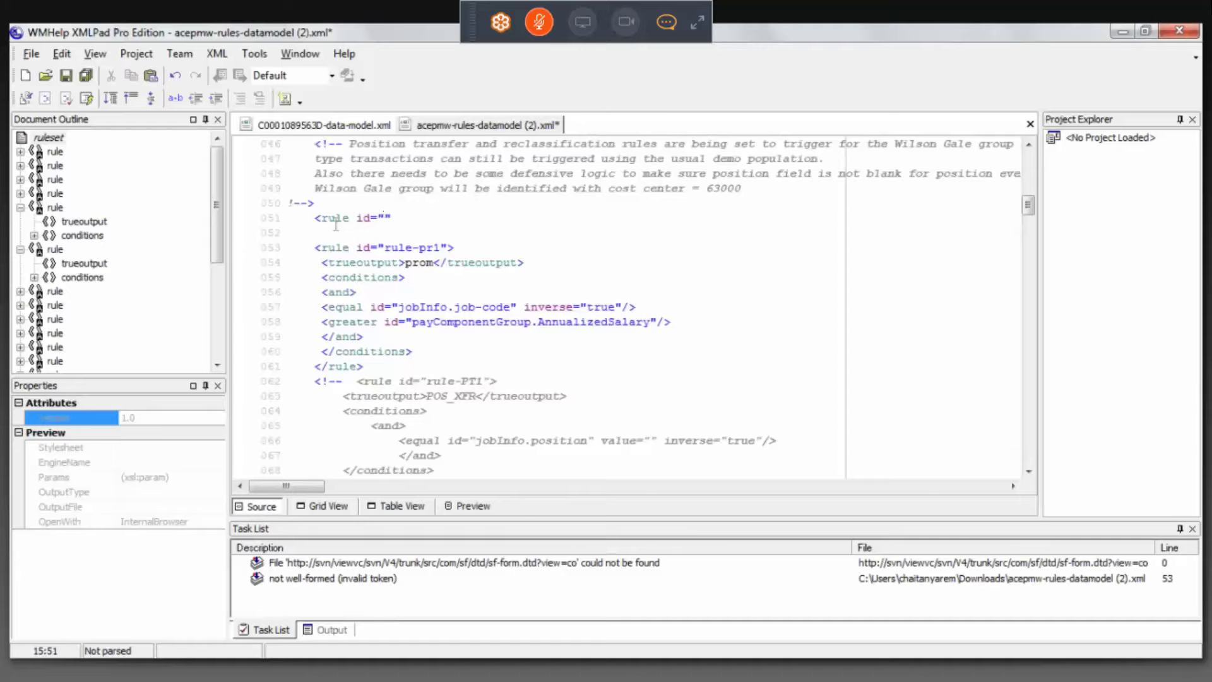
{"action": "type", "text": "rule"}
{"action": "type", "text": "p"}
{"action": "key", "text": "BackSpace"}
{"action": "type", "text": "fx"}
{"action": "key", "text": "BackSpace"}
{"action": "key", "text": "BackSpace"}
{"action": "type", "text": "xfr"}
{"action": "left_click", "coordinate": [456, 217]}
{"action": "type", "text": "></rule>"}
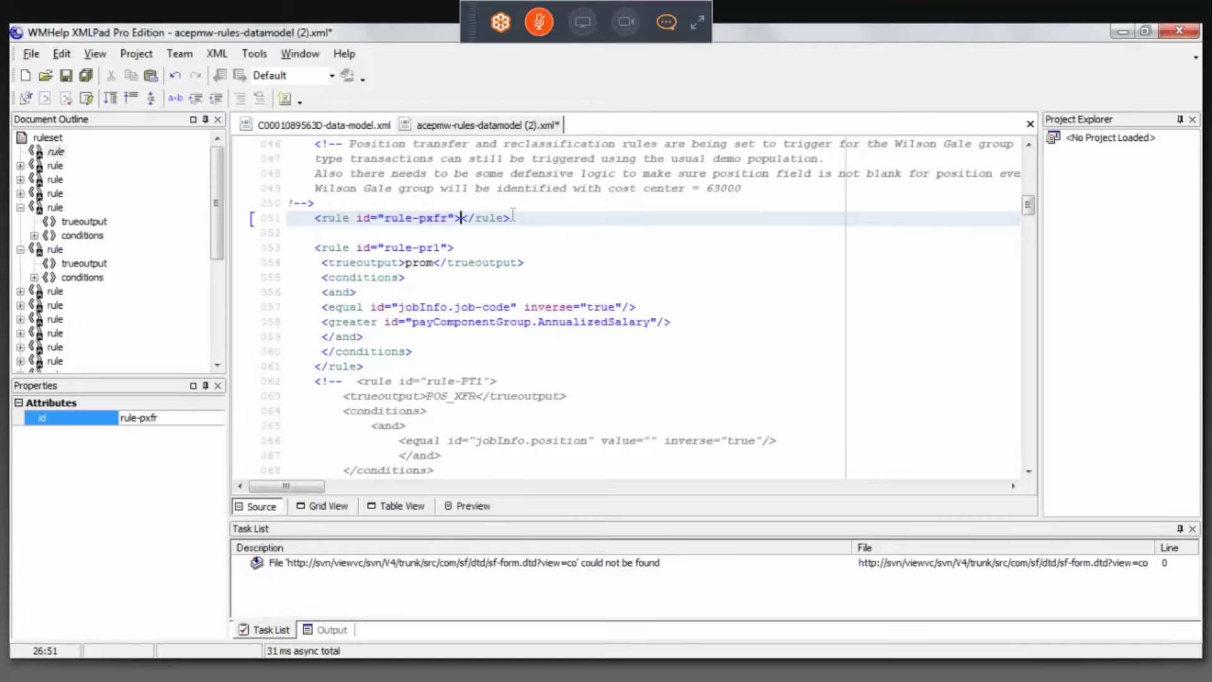
Step: Add an empty trueoutput element on its own line inside rule-pxfr
{"action": "key", "text": "Return"}
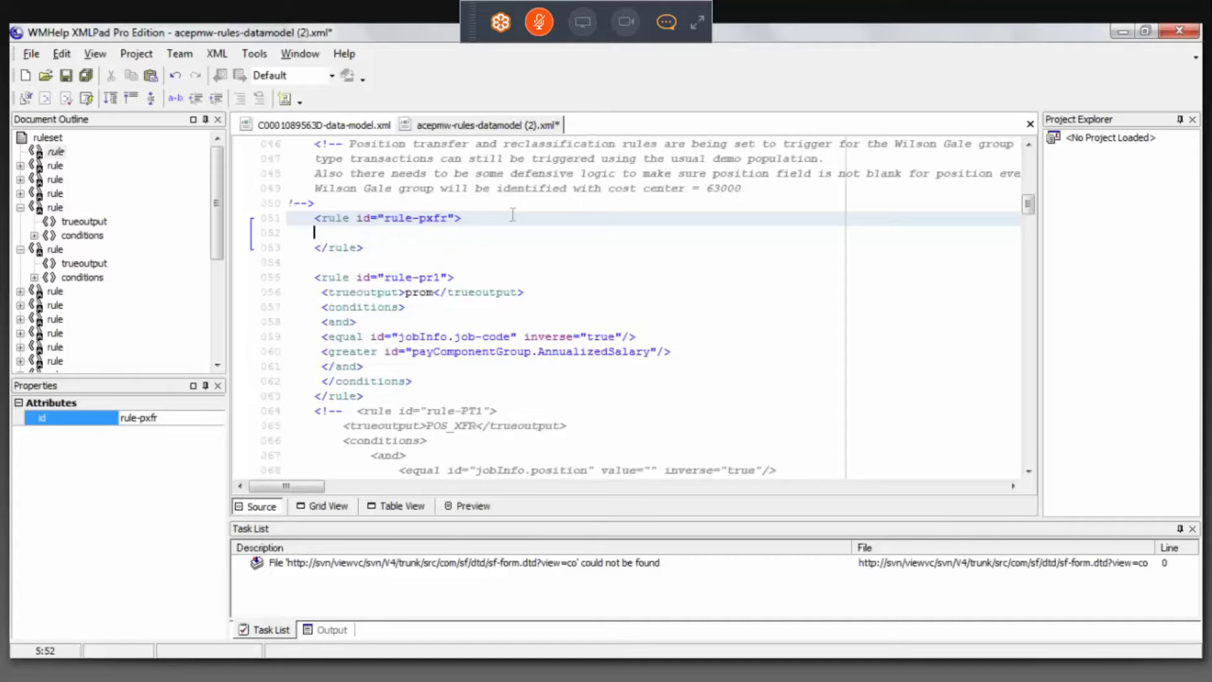
{"action": "type", "text": "<true"}
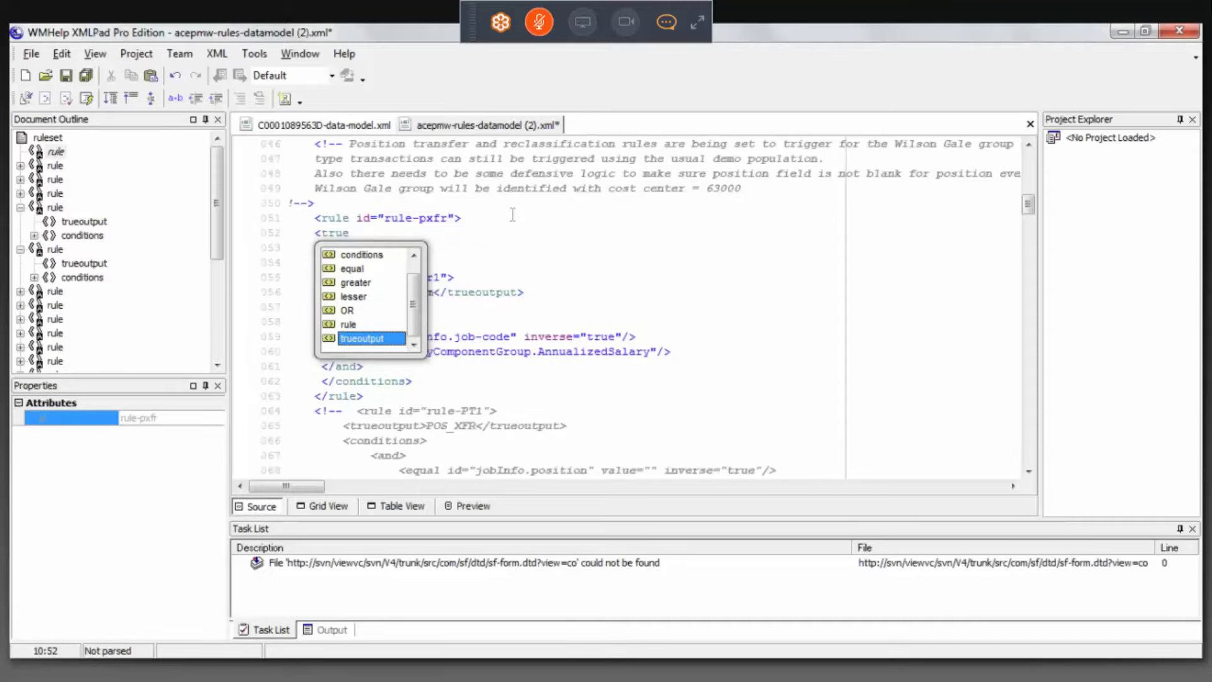
{"action": "key", "text": "Return"}
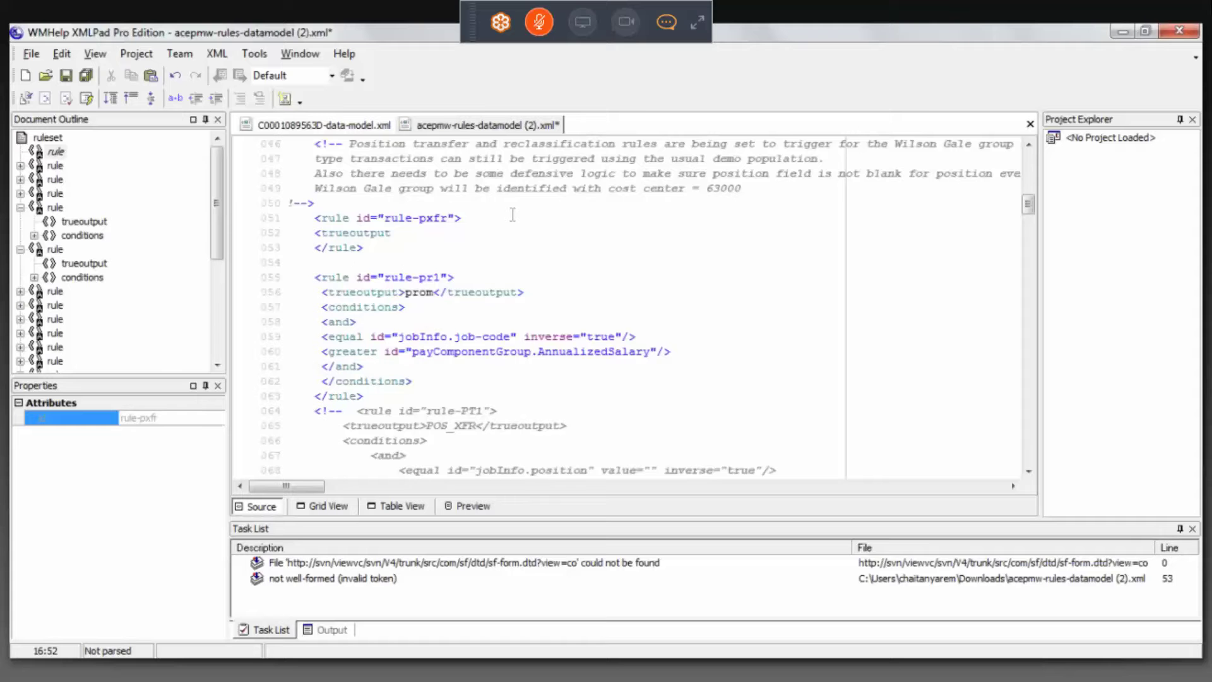
{"action": "type", "text": "></trueoutput>"}
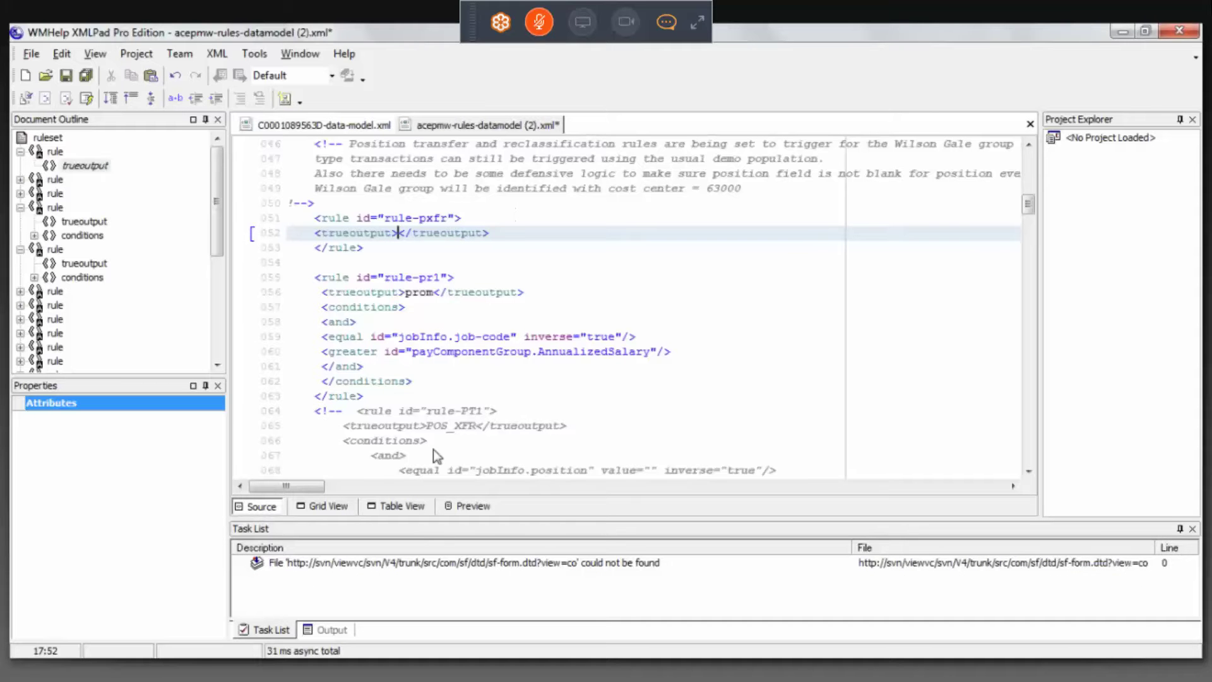
Step: Switch to SuccessFactors in the browser and open the Event Reason record Position Transfer (PXFR)
{"action": "left_click", "coordinate": [171, 670]}
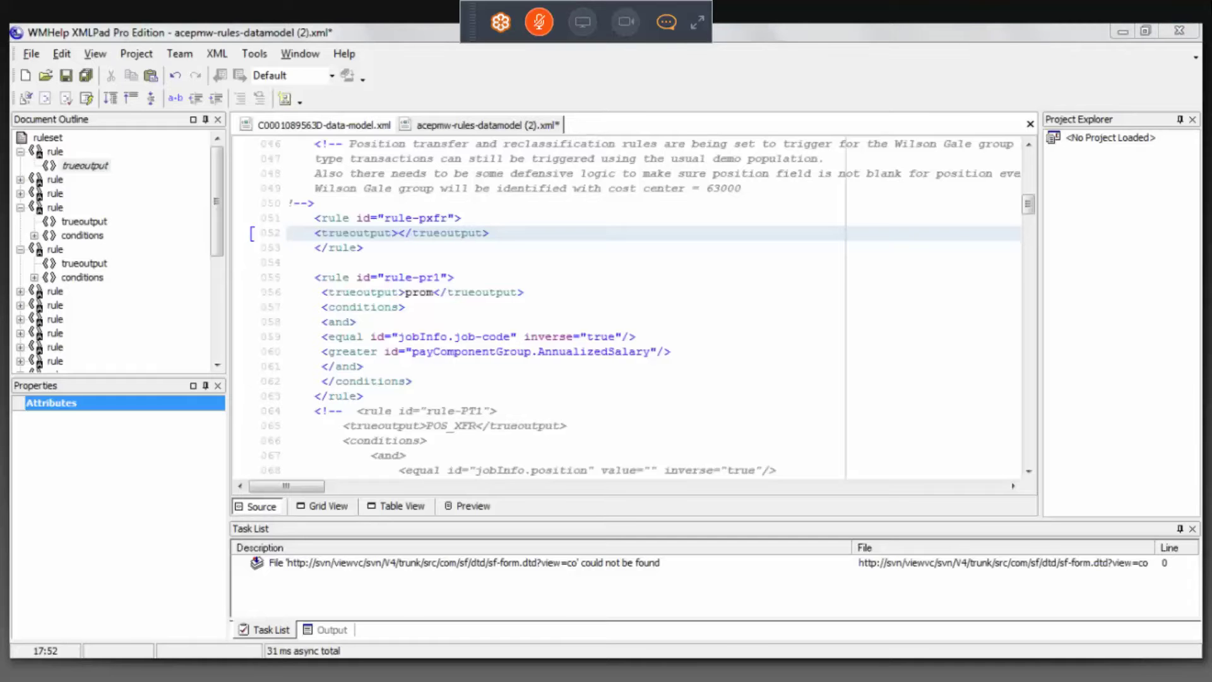
{"action": "left_click", "coordinate": [170, 670]}
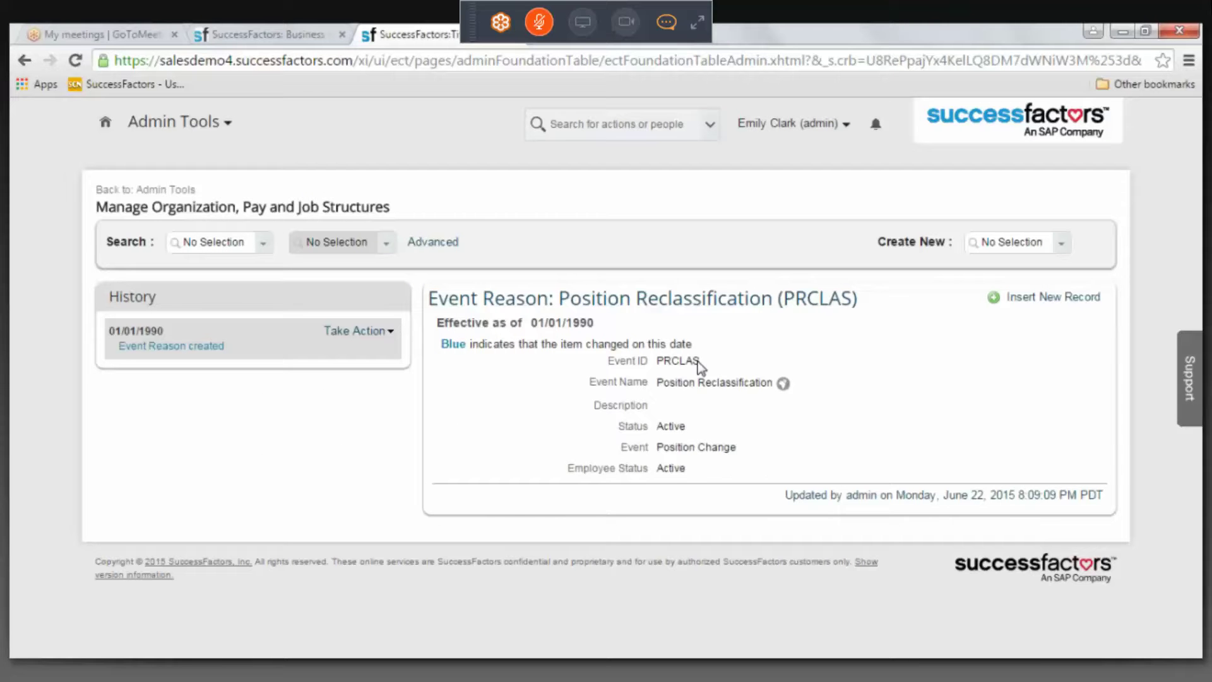
{"action": "left_click", "coordinate": [231, 241]}
{"action": "type", "text": "event"}
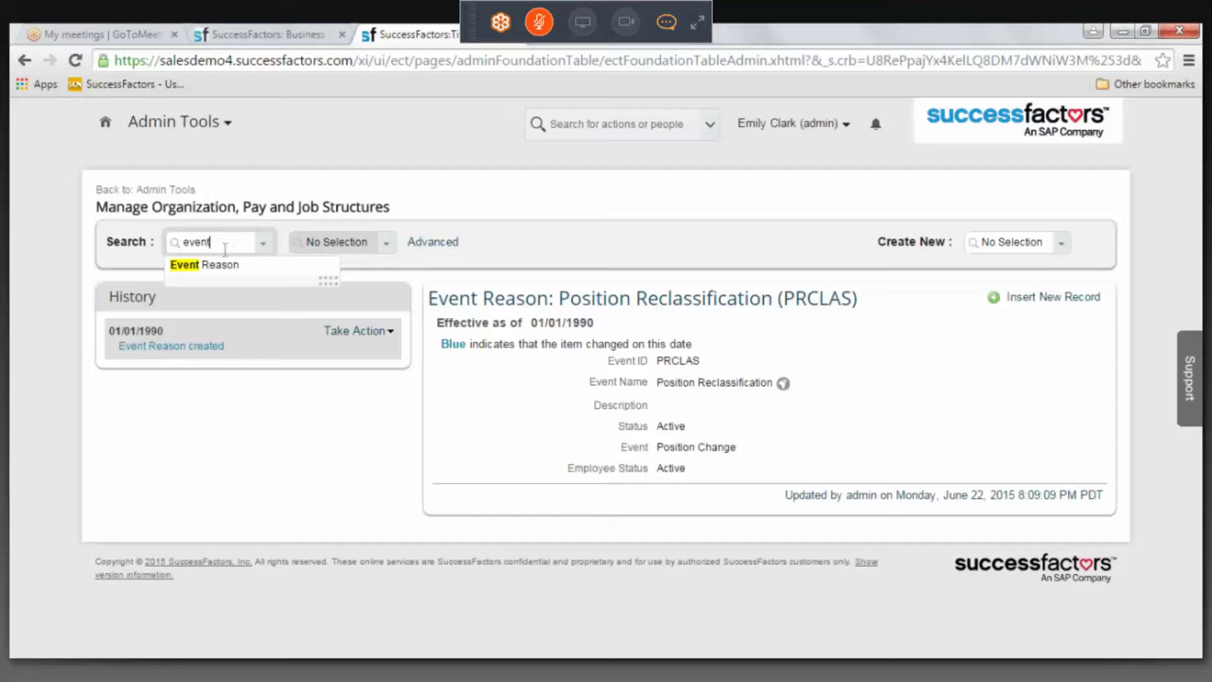
{"action": "left_click", "coordinate": [222, 265]}
{"action": "type", "text": "PXFR"}
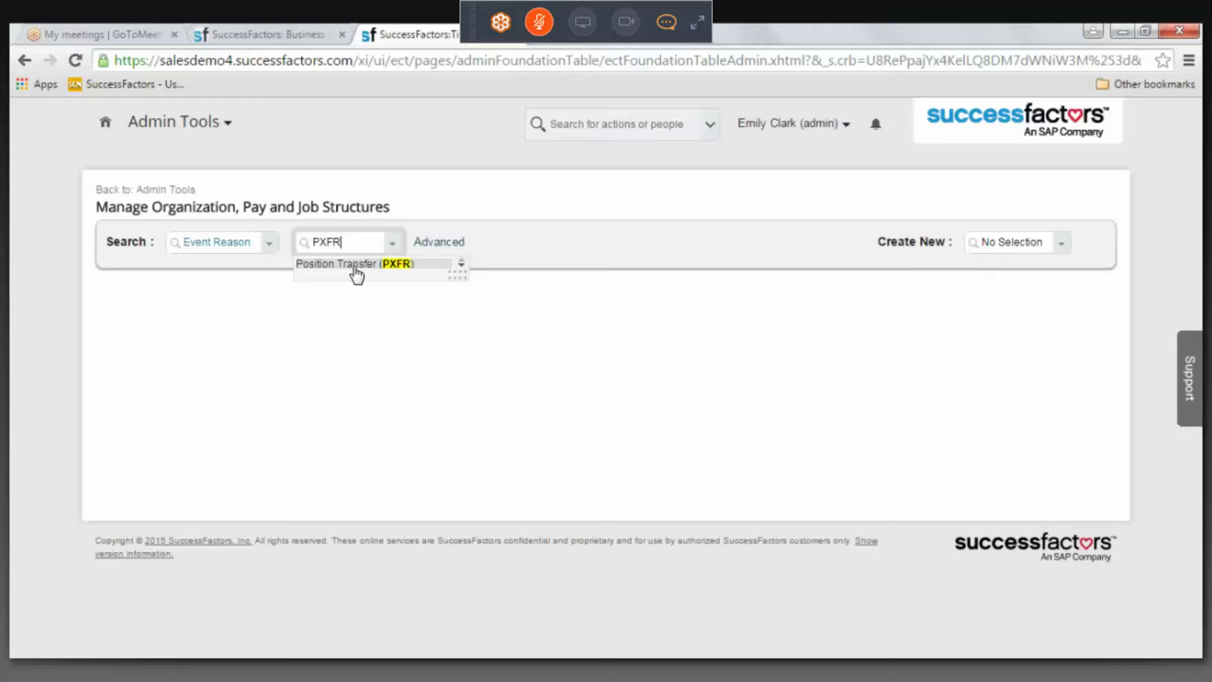
{"action": "left_click", "coordinate": [355, 264]}
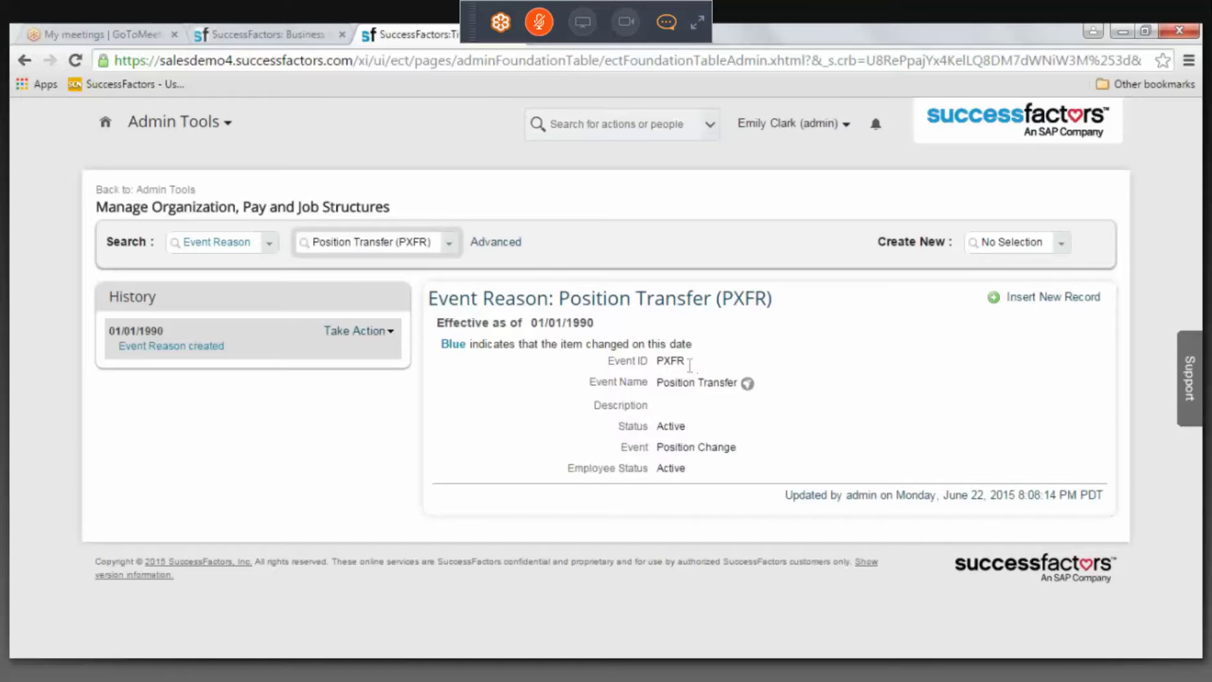
Step: Copy the event ID PXFR and paste it into the trueoutput element of rule-pxfr in XMLPad
{"action": "left_click_drag", "start_coordinate": [687, 365], "coordinate": [657, 363]}
{"action": "key", "text": "ctrl+c"}
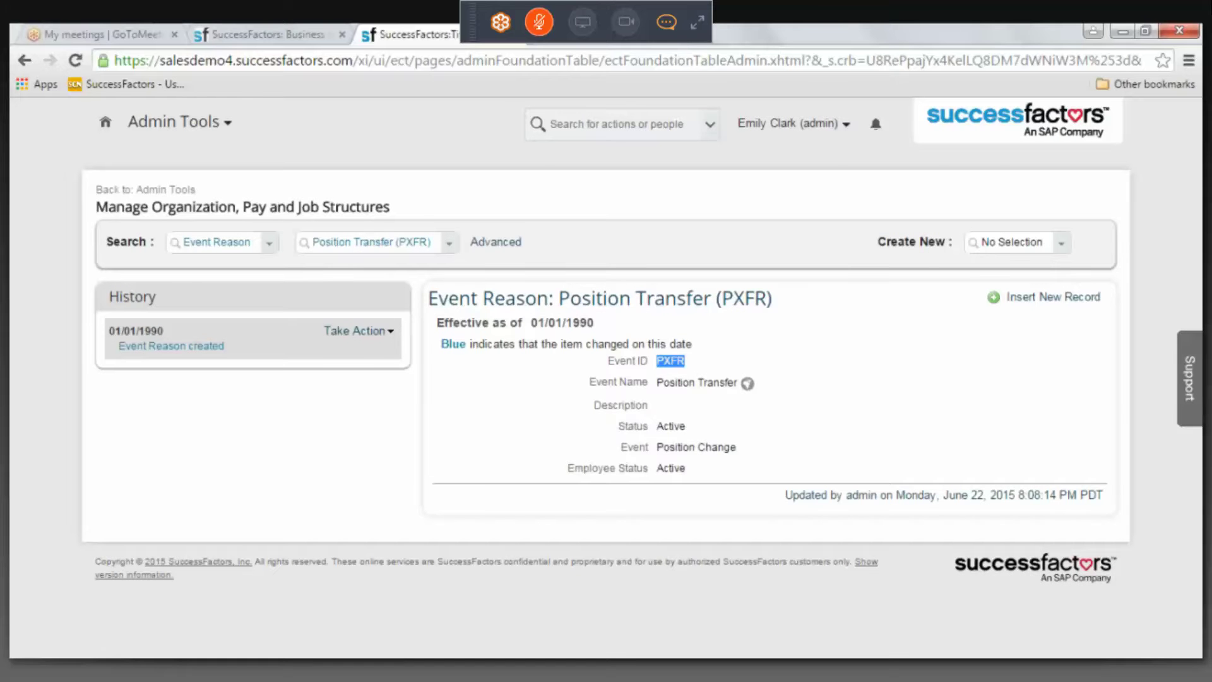
{"action": "key", "text": "alt+Tab"}
{"action": "left_click", "coordinate": [398, 233]}
{"action": "key", "text": "ctrl+v"}
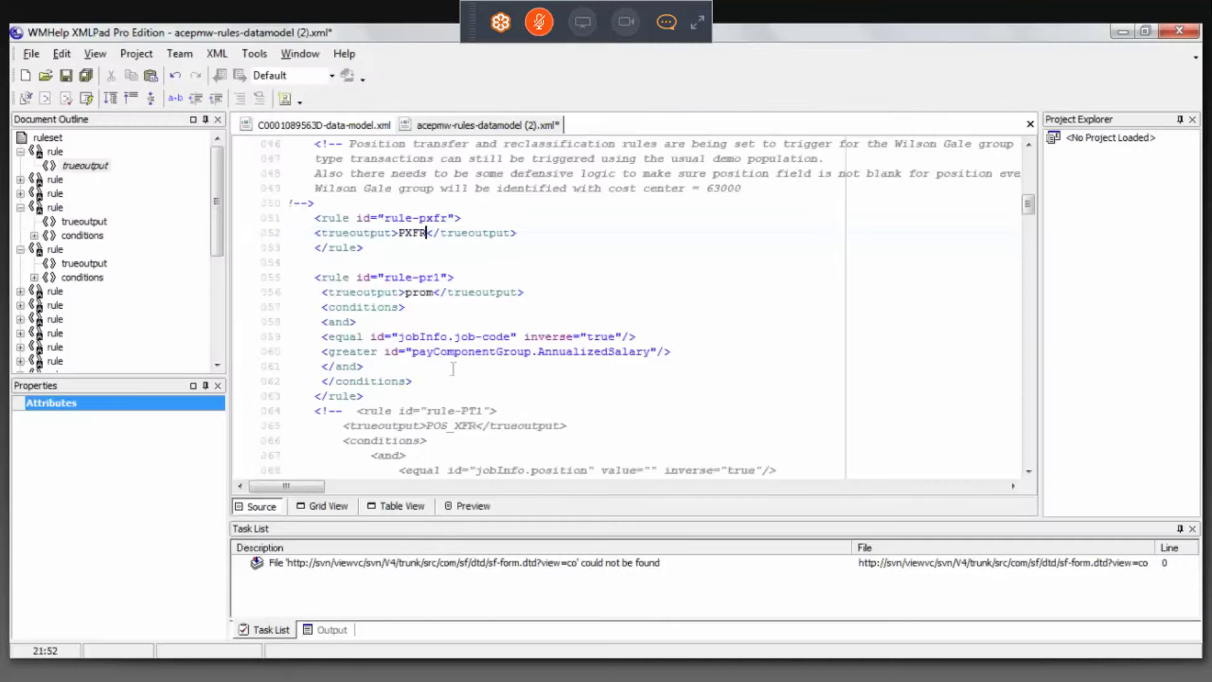
Step: Add a conditions element with its end tag below the trueoutput line in rule-pxfr
{"action": "left_click", "coordinate": [530, 229]}
{"action": "left_click", "coordinate": [520, 233]}
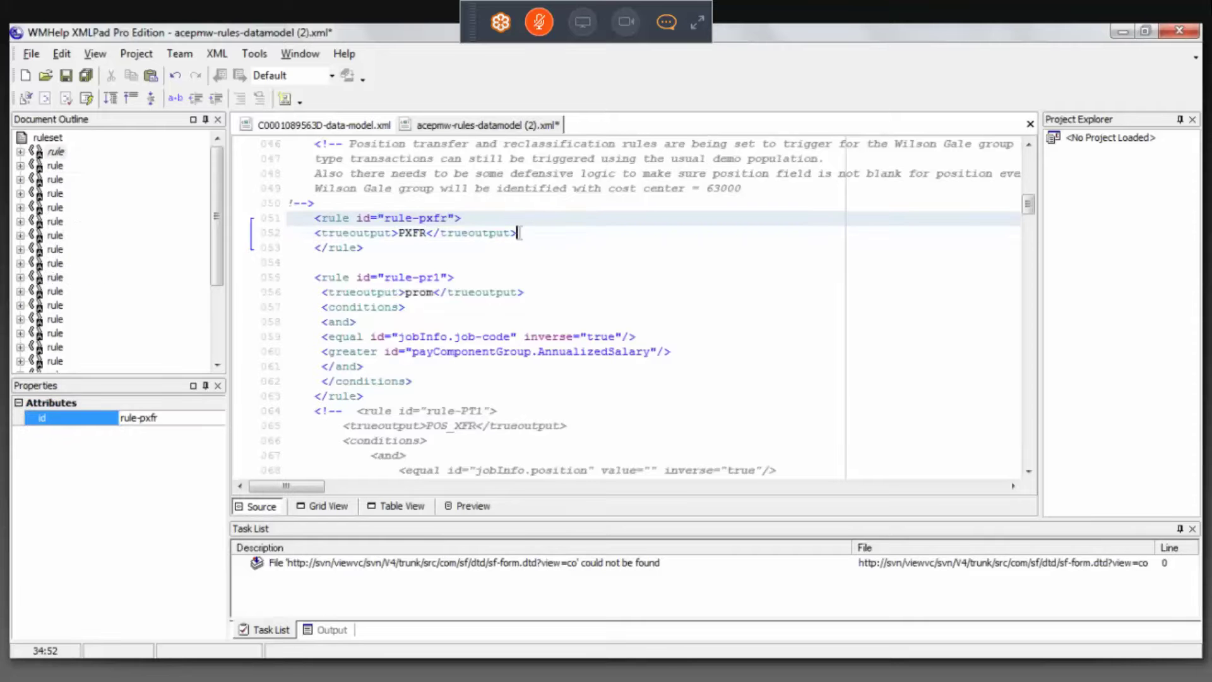
{"action": "key", "text": "Return"}
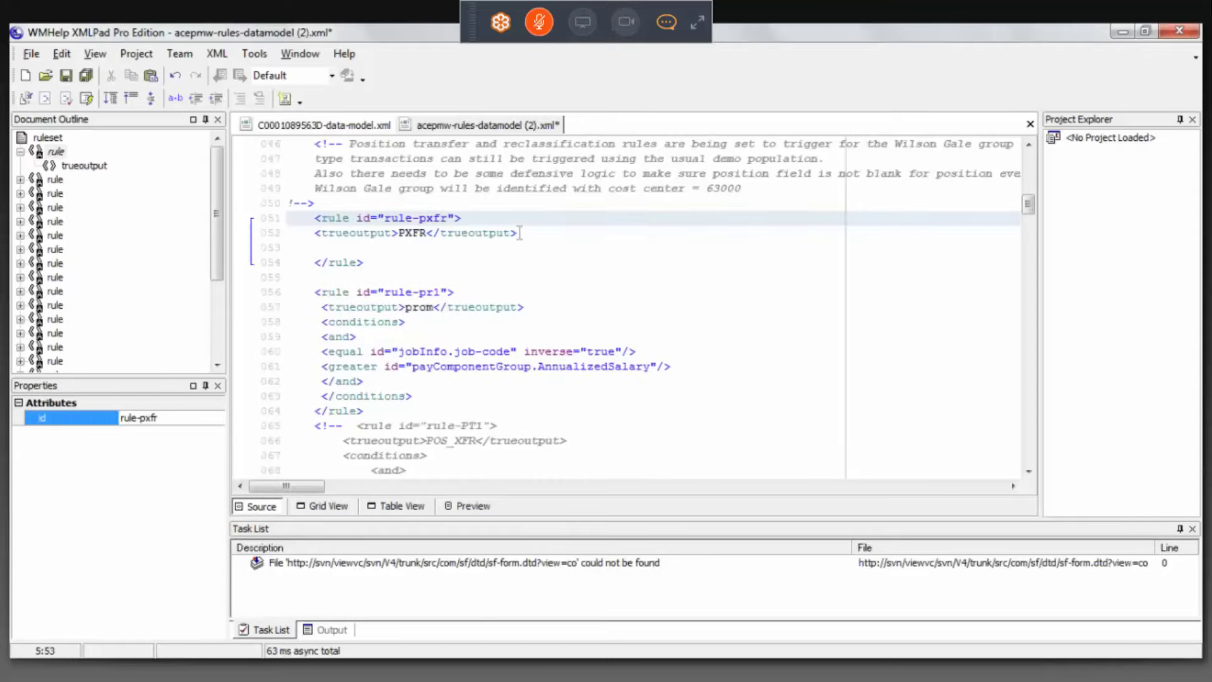
{"action": "type", "text": "<conditions"}
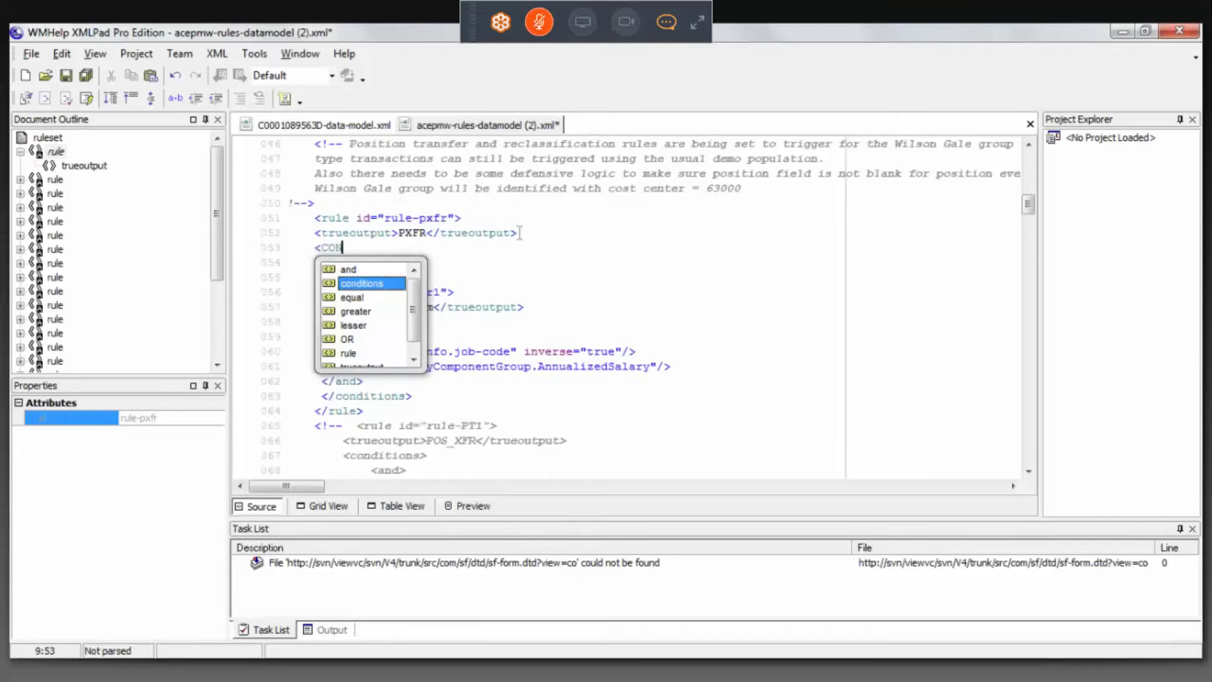
{"action": "key", "text": "Return"}
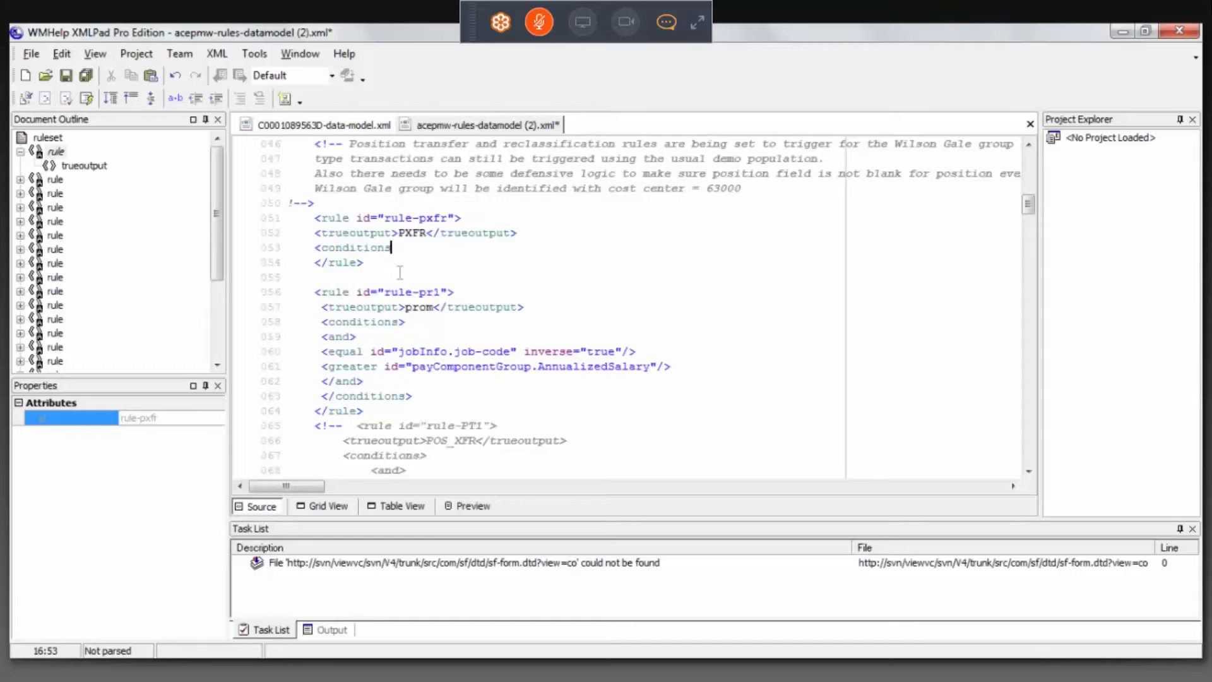
{"action": "type", "text": ">"}
{"action": "key", "text": "Return"}
{"action": "left_click", "coordinate": [408, 249]}
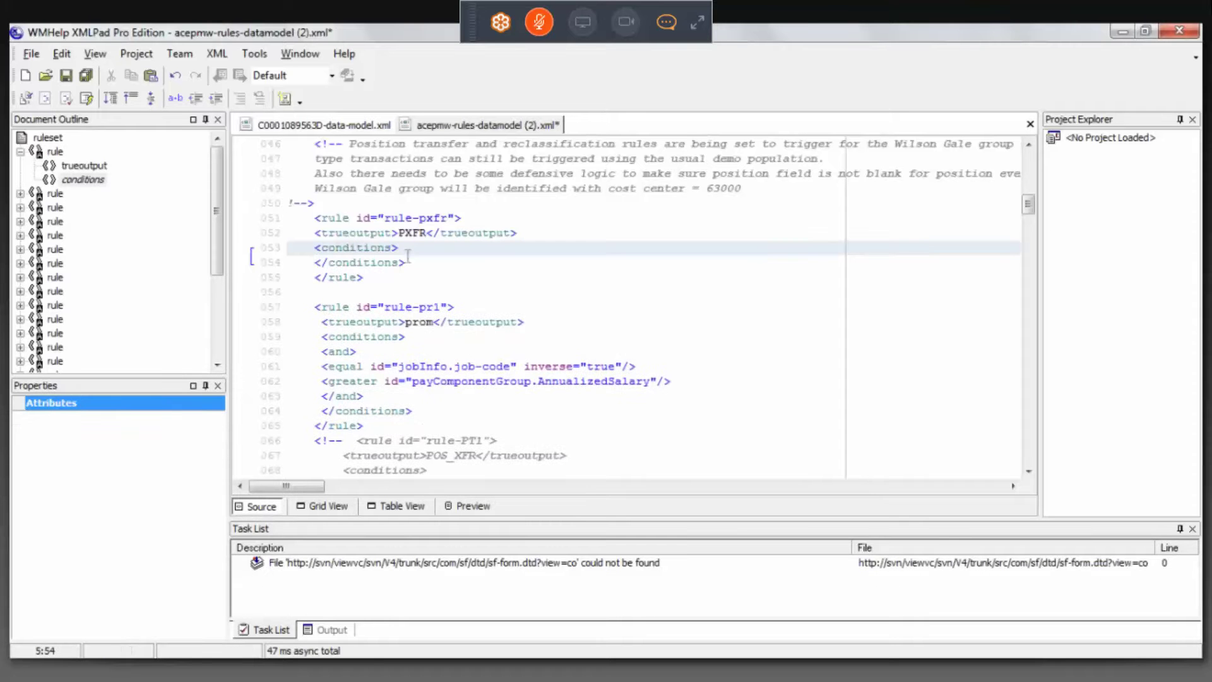
Step: Insert a lowercase or element inside the conditions of rule-pxfr, with an empty line between its tags
{"action": "key", "text": "Return"}
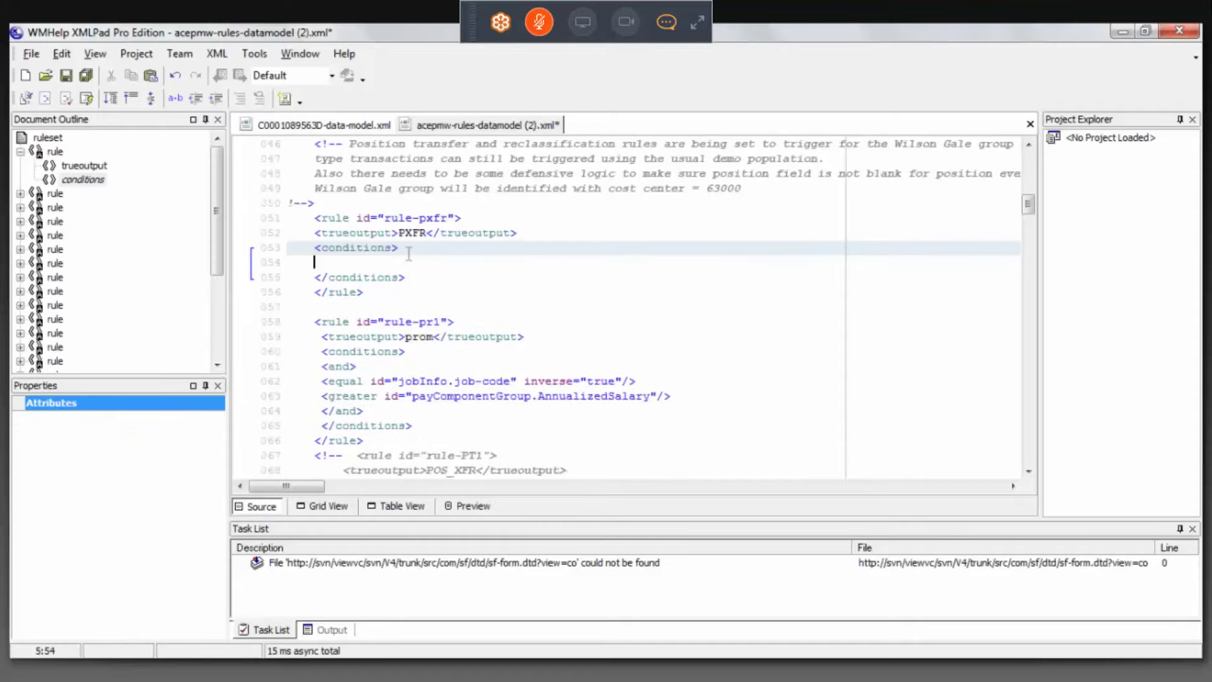
{"action": "type", "text": "<"}
{"action": "key", "text": "Down"}
{"action": "key", "text": "Down"}
{"action": "key", "text": "Down"}
{"action": "key", "text": "Down"}
{"action": "key", "text": "Down"}
{"action": "key", "text": "Return"}
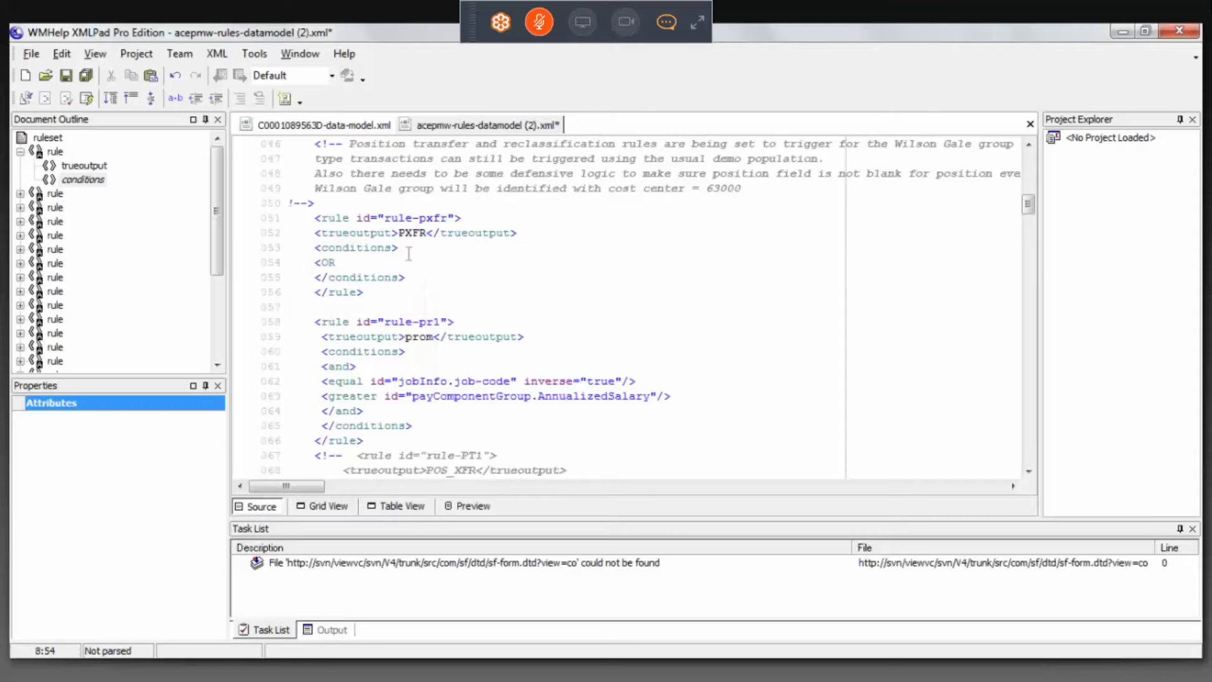
{"action": "key", "text": "BackSpace"}
{"action": "key", "text": "BackSpace"}
{"action": "key", "text": "BackSpace"}
{"action": "type", "text": "or></or>"}
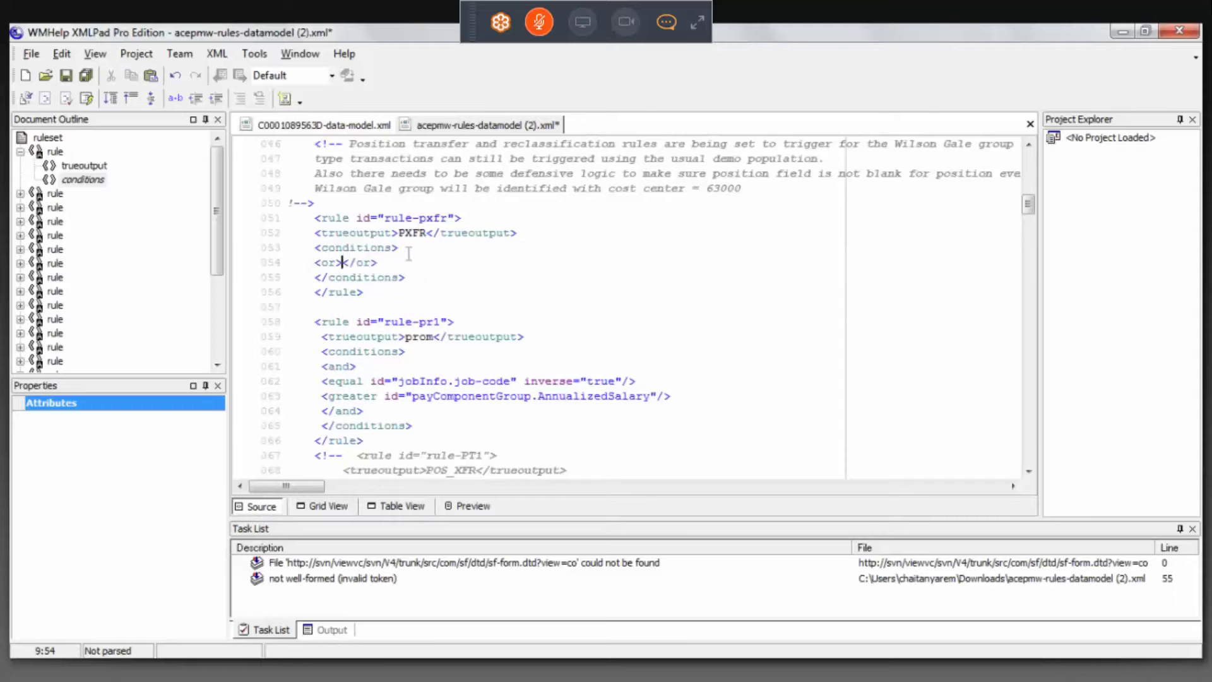
{"action": "key", "text": "Return"}
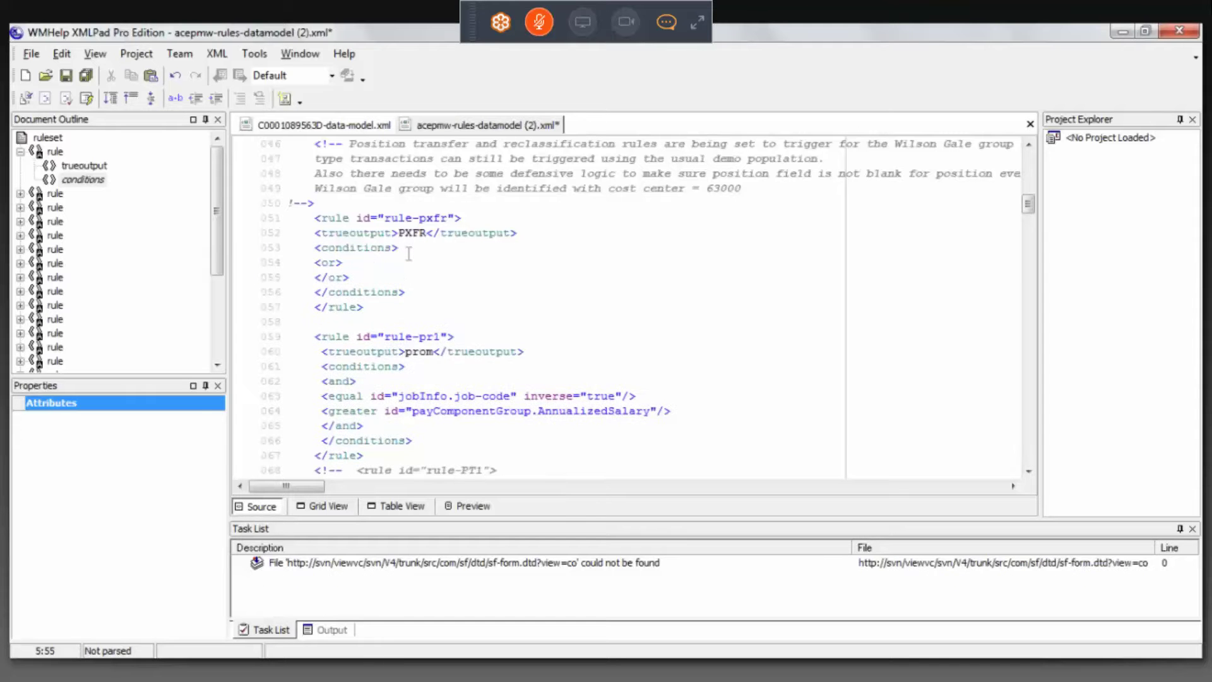
{"action": "key", "text": "Return"}
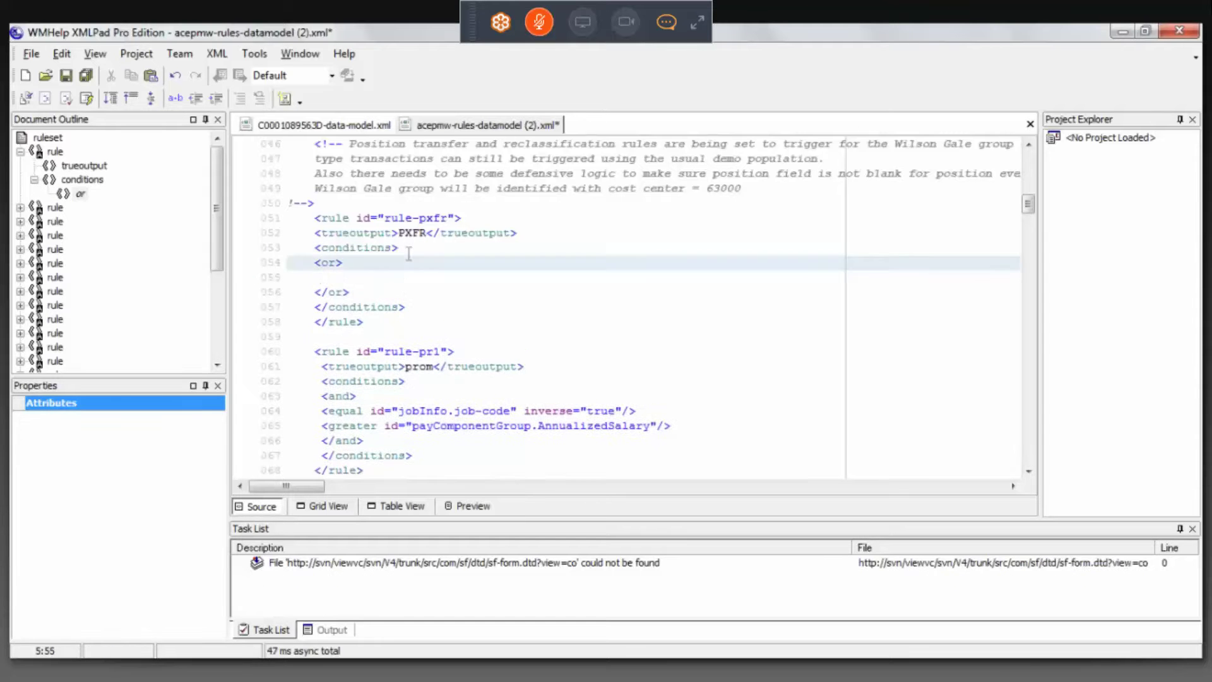
Step: Begin an equal element inside the or block with the id jobInfo.position
{"action": "type", "text": "<e"}
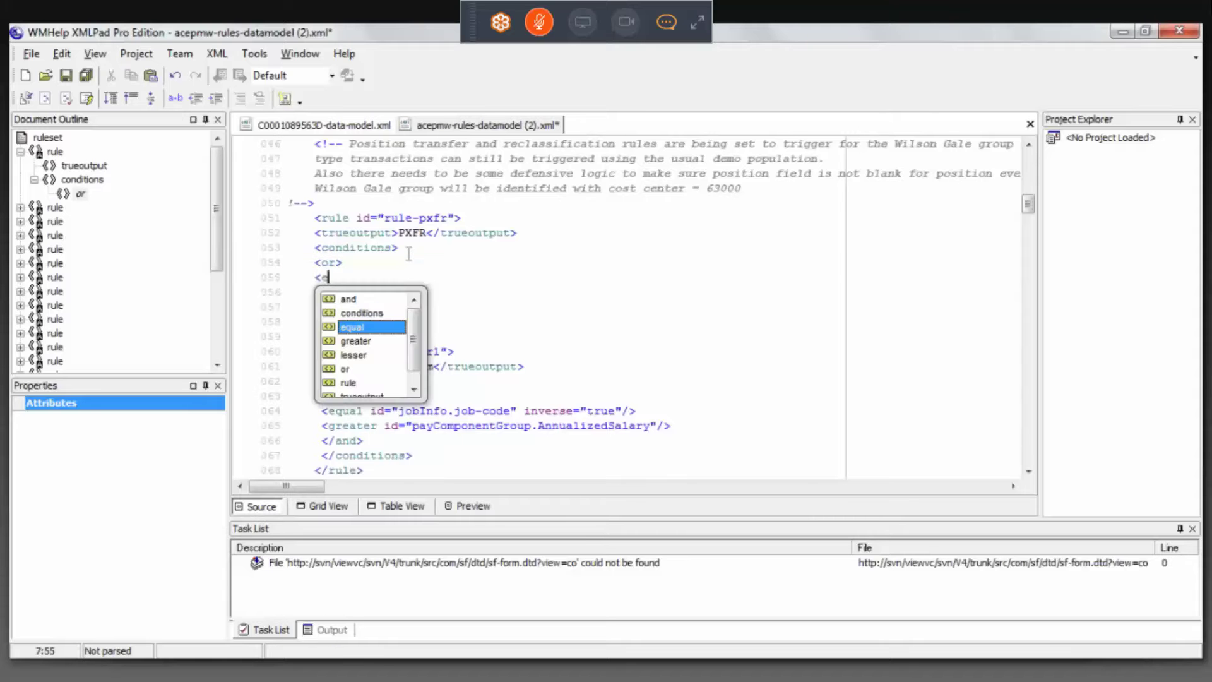
{"action": "key", "text": "Return"}
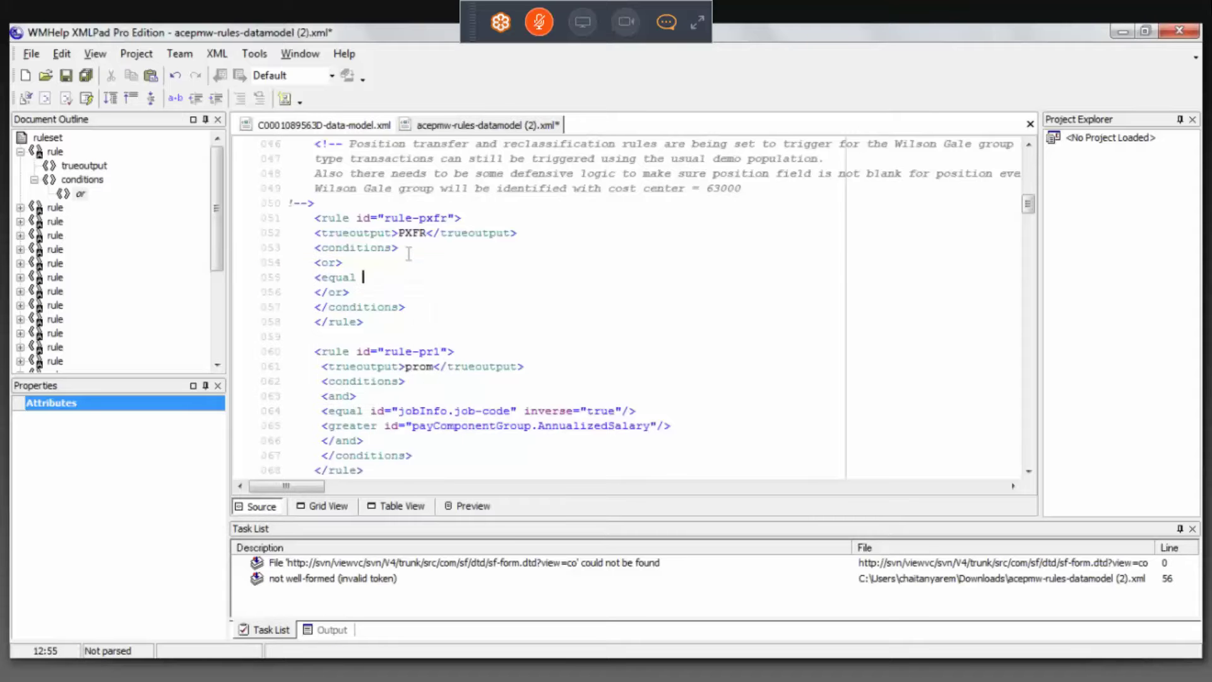
{"action": "type", "text": "id=\"jobInfo.position"}
Step: Examine how the equal conditions are written in rule-pr1 and the commented-out rule-PT1, including their inverse and value attributes
{"action": "left_click", "coordinate": [525, 418]}
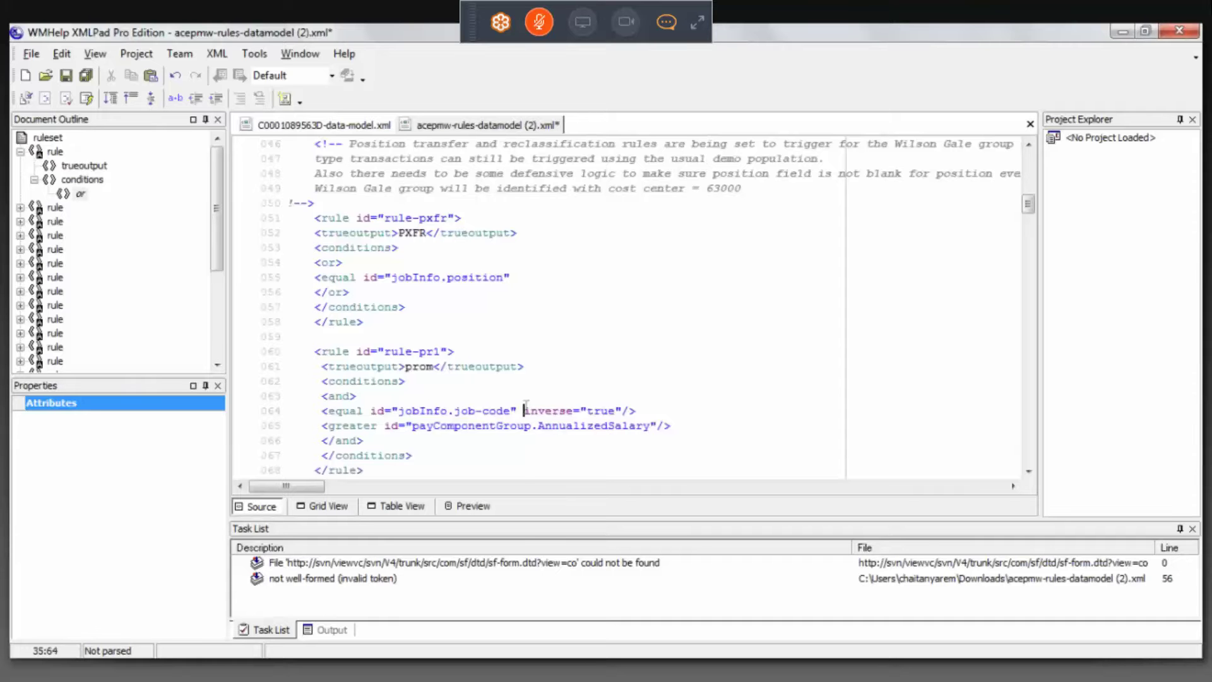
{"action": "key", "text": "Down"}
{"action": "key", "text": "Down"}
{"action": "key", "text": "Down"}
{"action": "key", "text": "Down"}
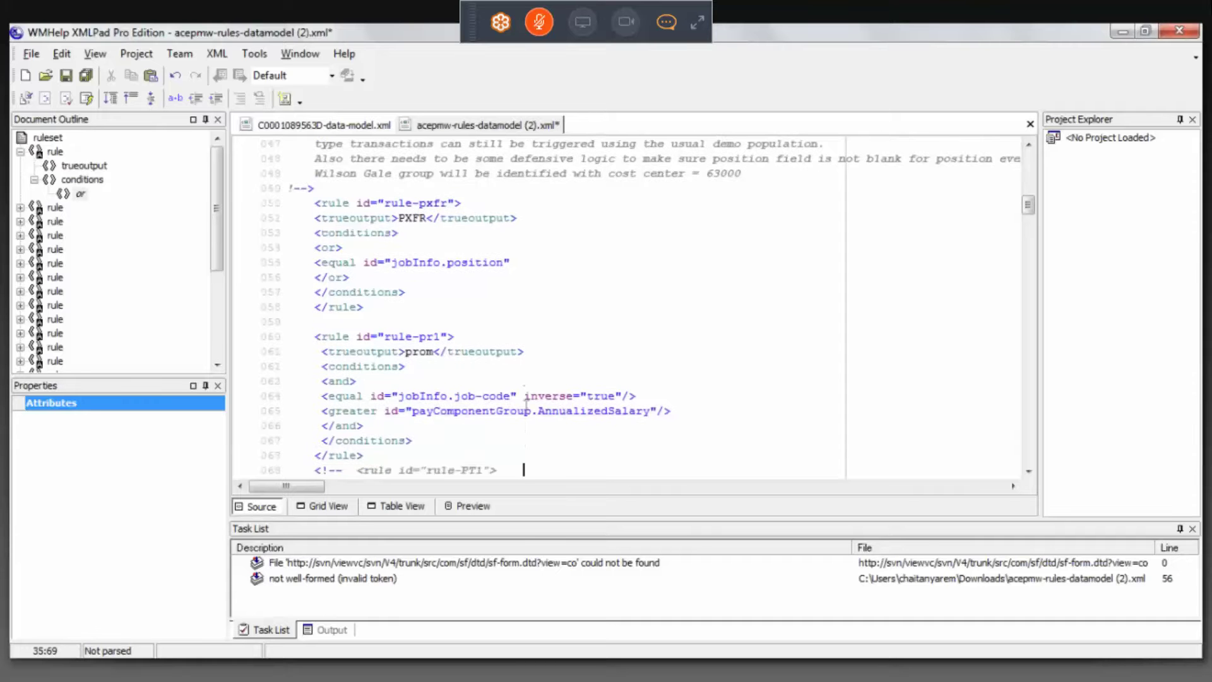
{"action": "key", "text": "Down"}
{"action": "key", "text": "Down"}
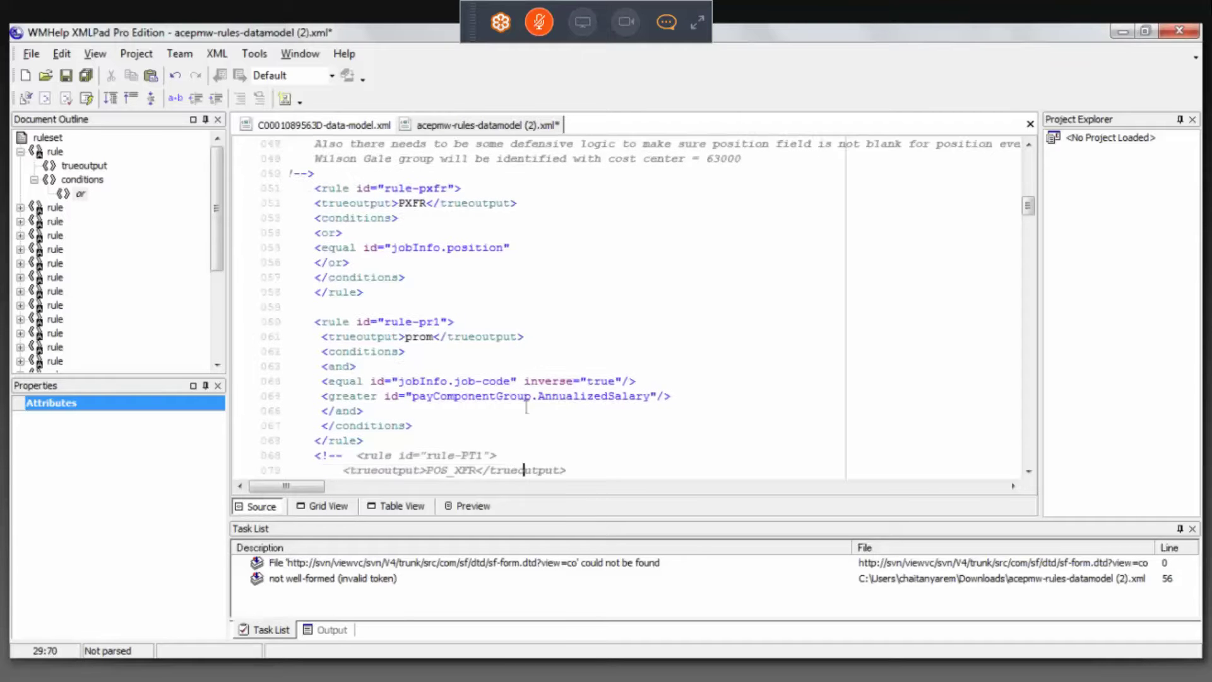
{"action": "key", "text": "Down"}
{"action": "key", "text": "Down"}
{"action": "key", "text": "Down"}
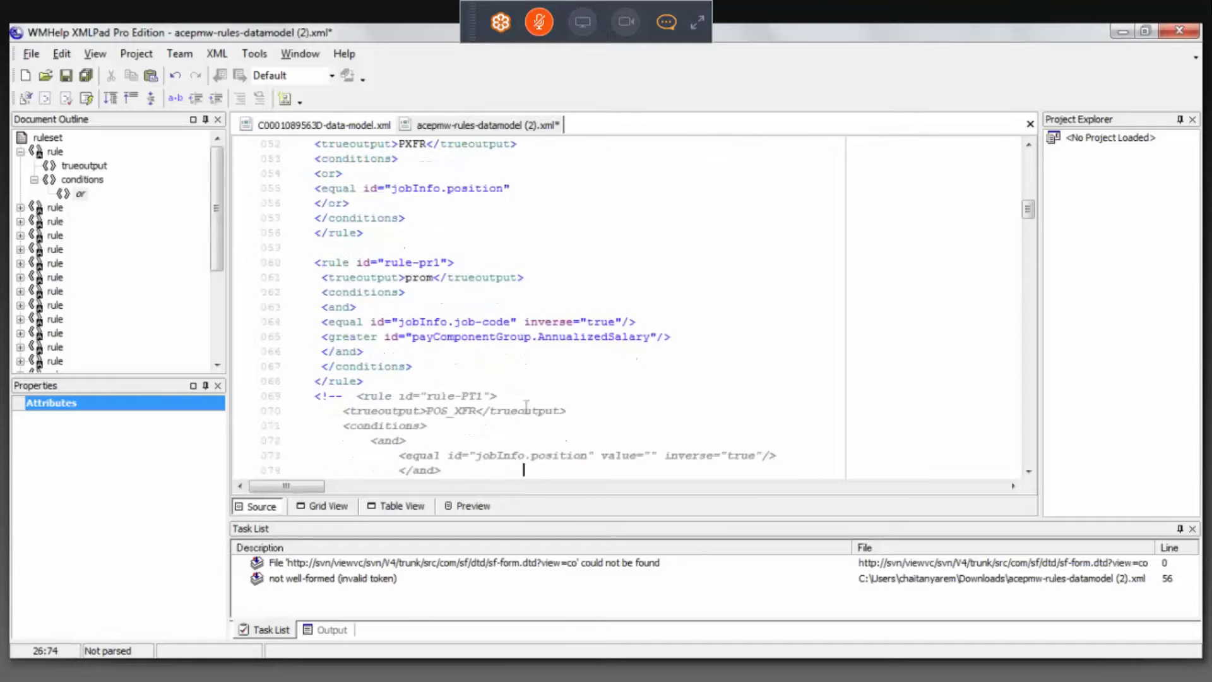
{"action": "key", "text": "Up"}
{"action": "key", "text": "Up"}
{"action": "key", "text": "Up"}
{"action": "key", "text": "Up"}
{"action": "key", "text": "Up"}
{"action": "key", "text": "Up"}
{"action": "key", "text": "Up"}
{"action": "key", "text": "Up"}
{"action": "key", "text": "Up"}
{"action": "key", "text": "Up"}
{"action": "key", "text": "Up"}
{"action": "key", "text": "Up"}
{"action": "key", "text": "Up"}
{"action": "key", "text": "Up"}
{"action": "key", "text": "Up"}
{"action": "key", "text": "Up"}
{"action": "key", "text": "Up"}
{"action": "key", "text": "Up"}
{"action": "key", "text": "Up"}
{"action": "key", "text": "Up"}
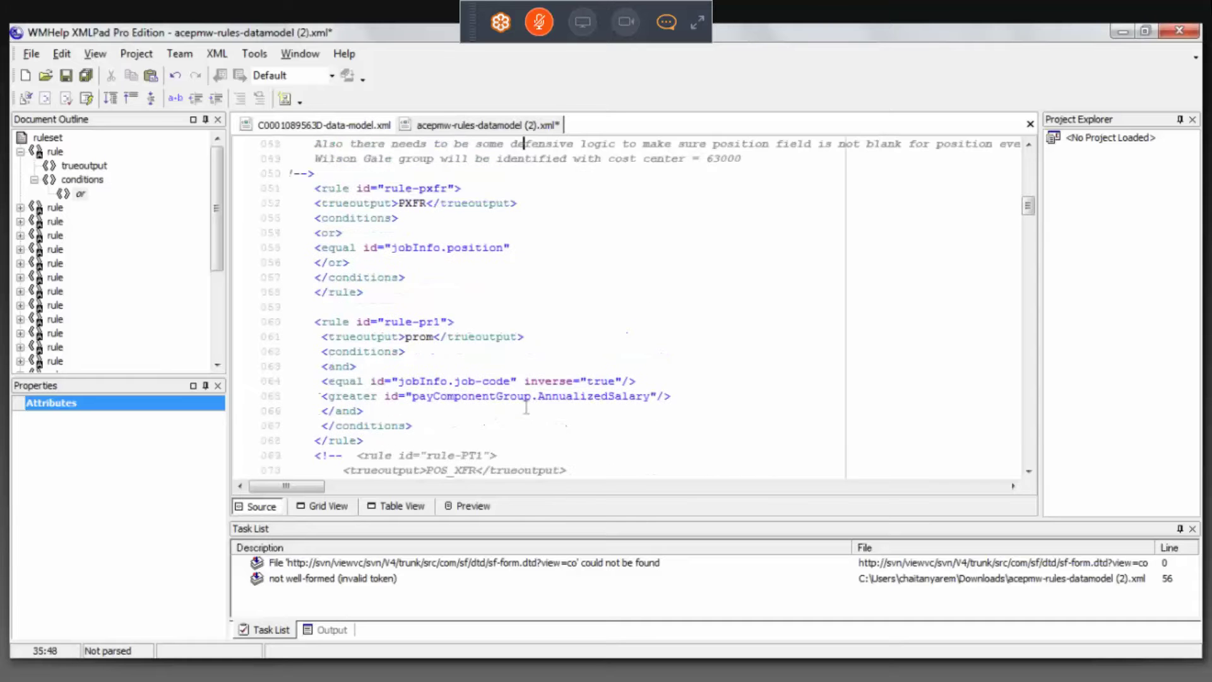
Step: Complete the jobInfo.position equal element in rule-pxfr by adding inverse="true" and self-closing the tag
{"action": "key", "text": "Up"}
{"action": "key", "text": "Up"}
{"action": "key", "text": "Up"}
{"action": "key", "text": "Up"}
{"action": "left_click", "coordinate": [523, 299]}
{"action": "left_click", "coordinate": [518, 305]}
{"action": "key", "text": "Left"}
{"action": "type", "text": "invert"}
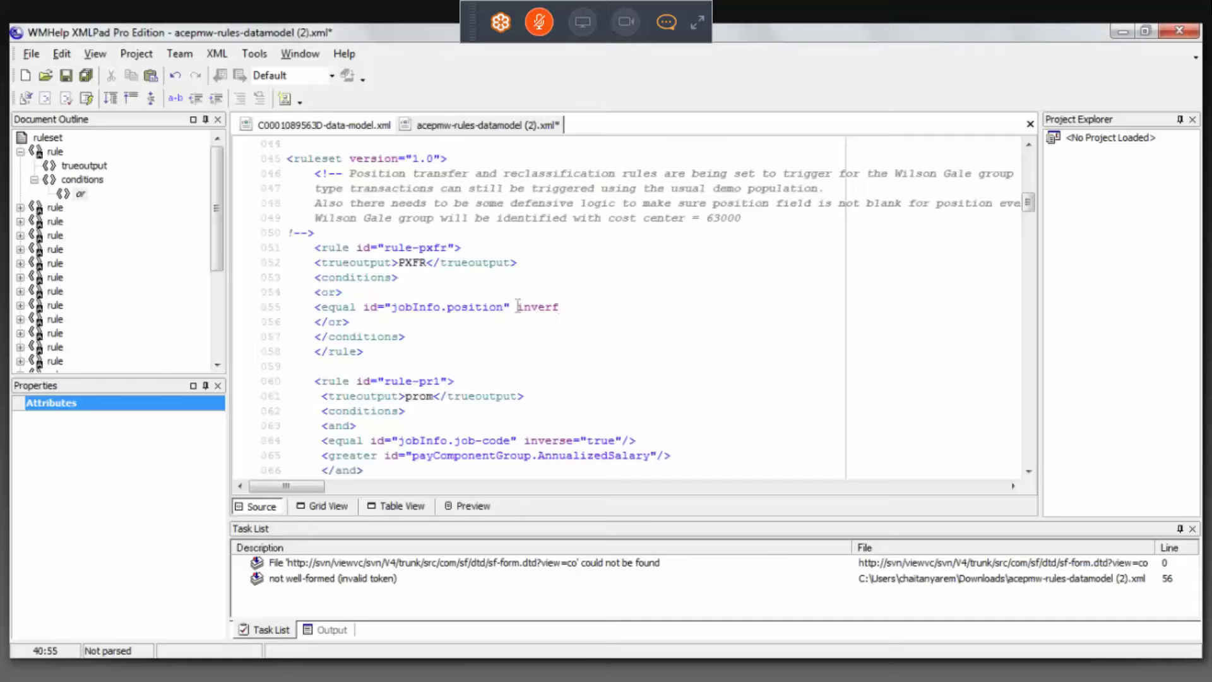
{"action": "key", "text": "BackSpace"}
{"action": "type", "text": "se=\"true"}
{"action": "left_click", "coordinate": [633, 321]}
{"action": "left_click", "coordinate": [619, 303]}
{"action": "type", "text": "/>"}
{"action": "left_click", "coordinate": [440, 337]}
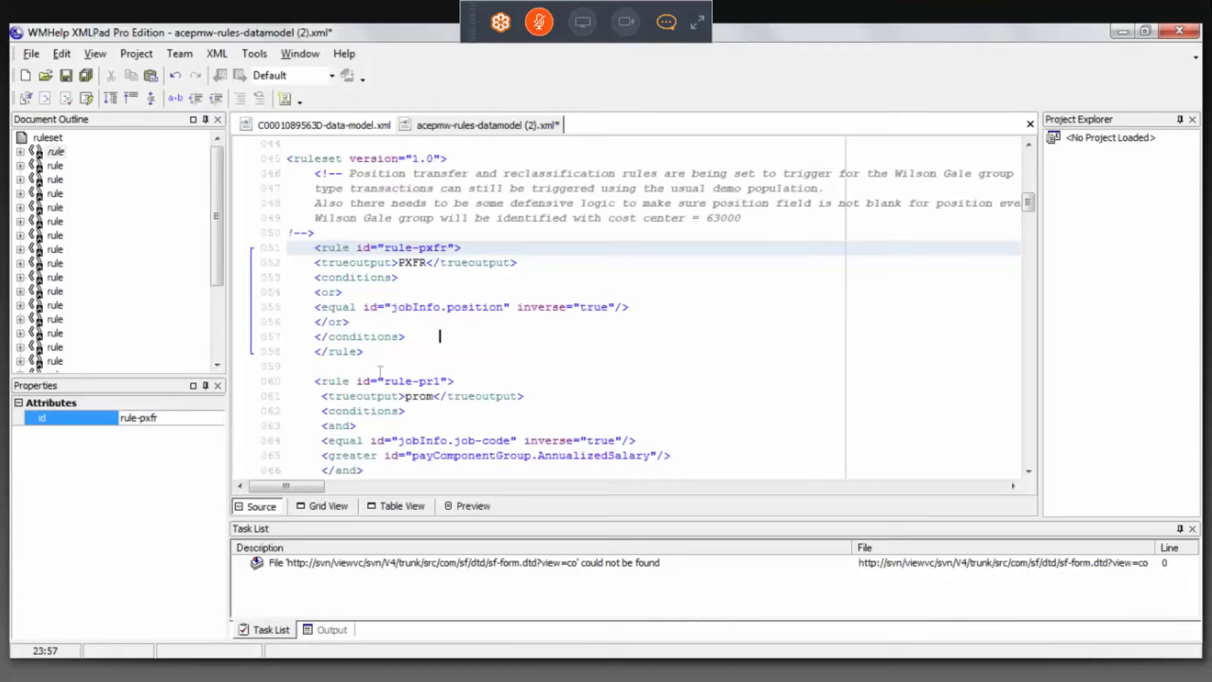
{"action": "left_click_drag", "start_coordinate": [428, 263], "coordinate": [405, 265]}
{"action": "left_click", "coordinate": [399, 307]}
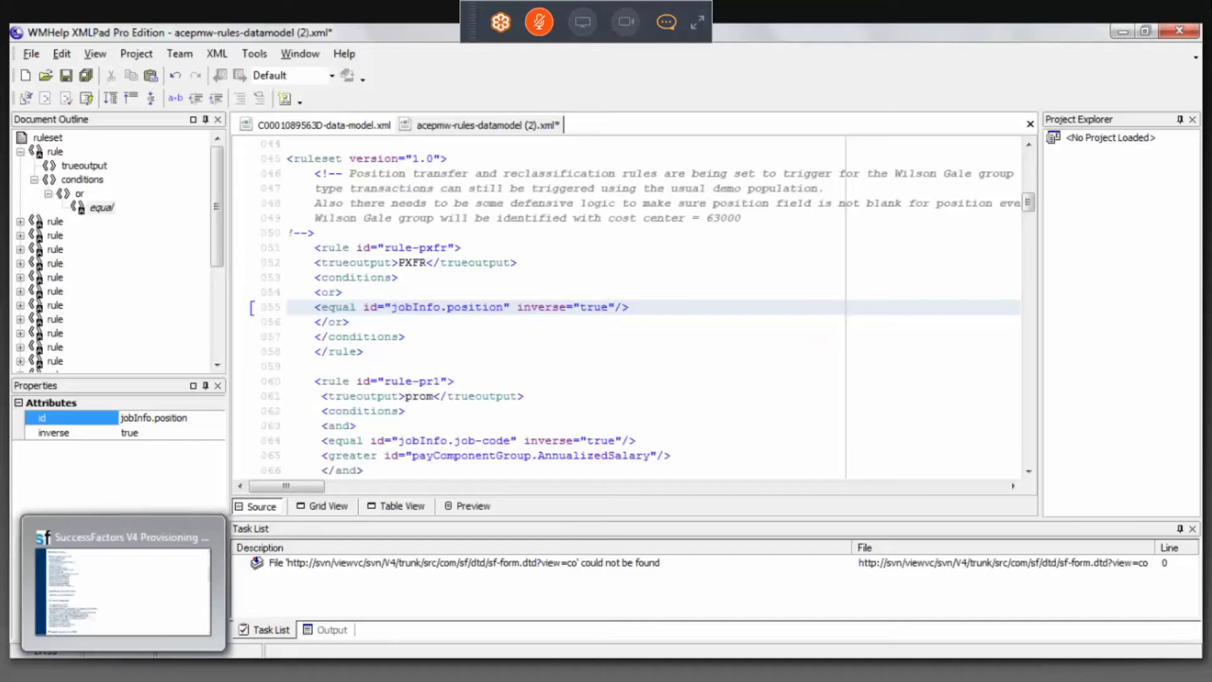
Step: Switch to SuccessFactors Provisioning and open the import/export page for the EventReason Derivation rules XML
{"action": "left_click", "coordinate": [121, 669]}
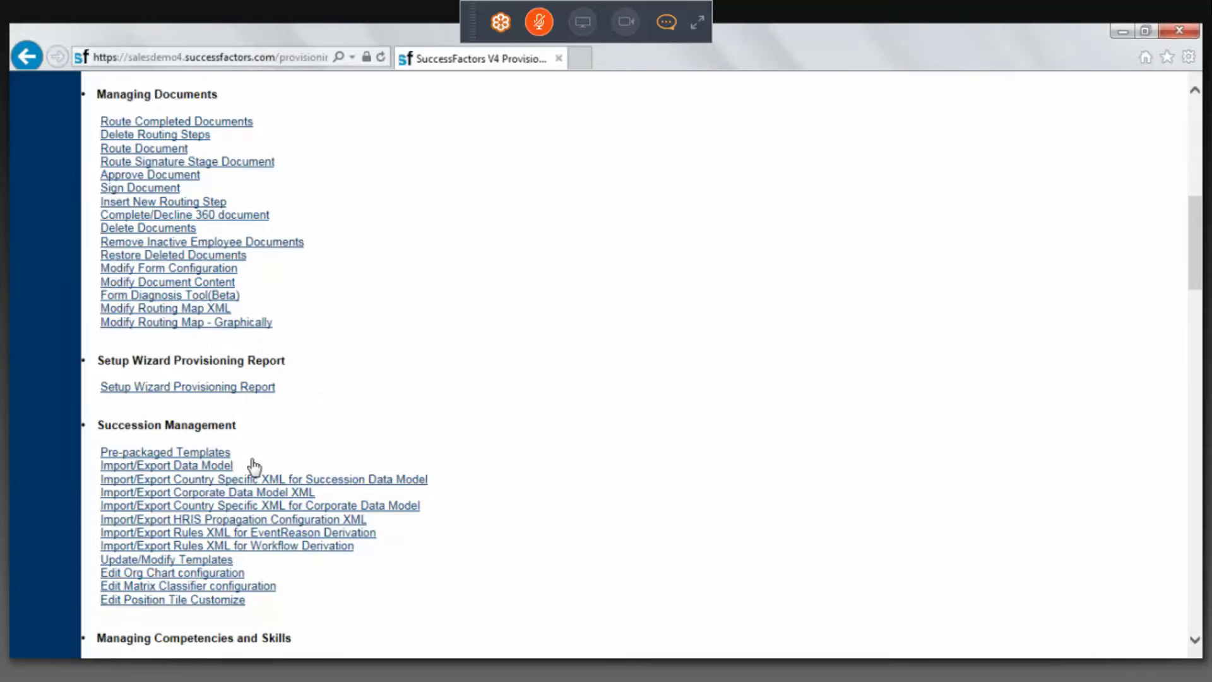
{"action": "left_click", "coordinate": [257, 534]}
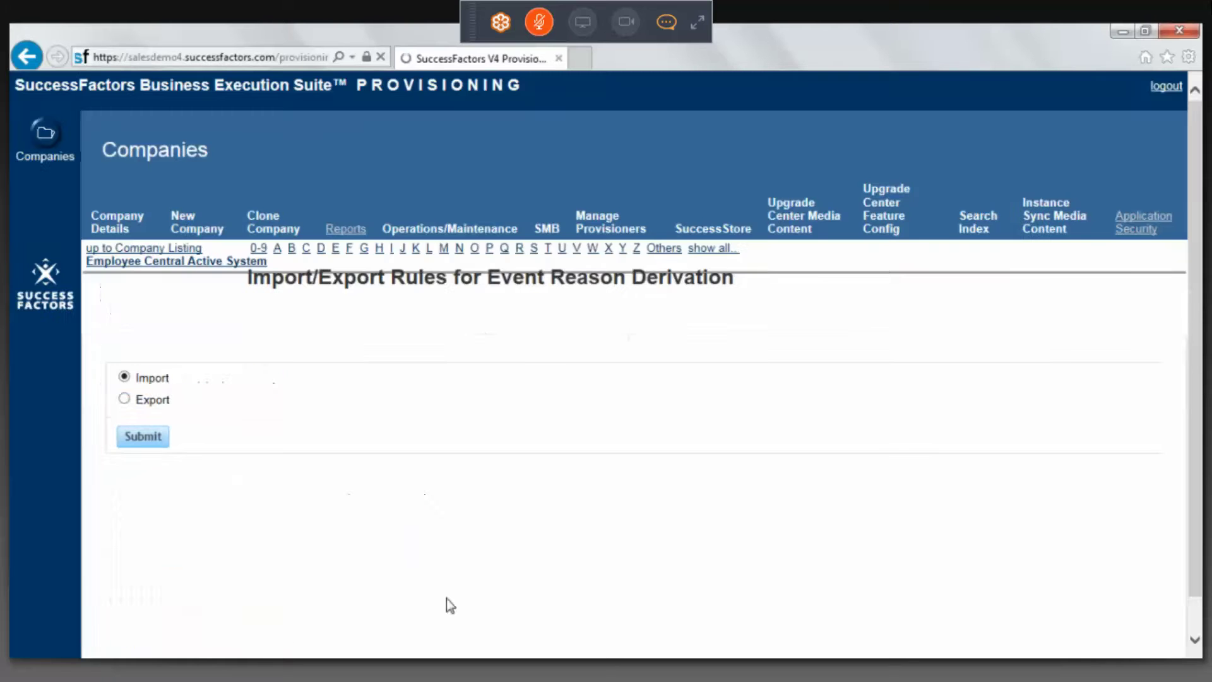
{"action": "left_click", "coordinate": [1123, 32]}
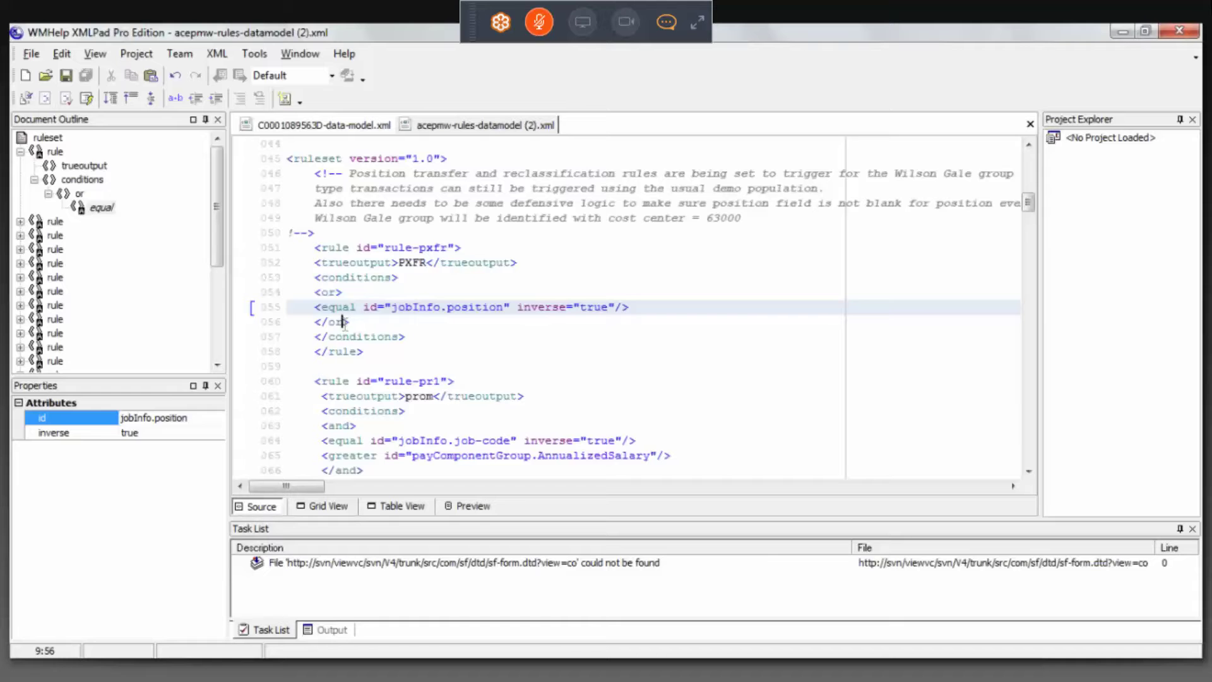
Step: Change the opening and closing or tags around the jobInfo.position condition in rule-pxfr to and
{"action": "key", "text": "BackSpace"}
{"action": "key", "text": "BackSpace"}
{"action": "type", "text": "and"}
{"action": "left_click", "coordinate": [335, 291]}
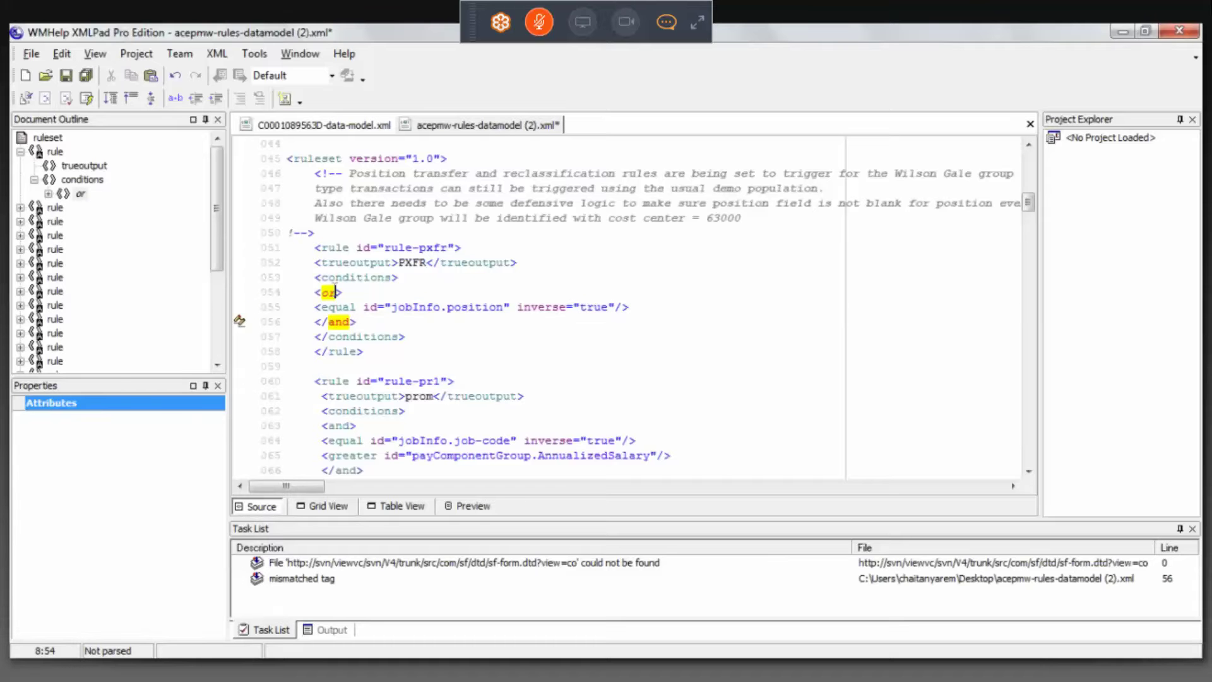
{"action": "double_click", "coordinate": [335, 291]}
{"action": "type", "text": "and"}
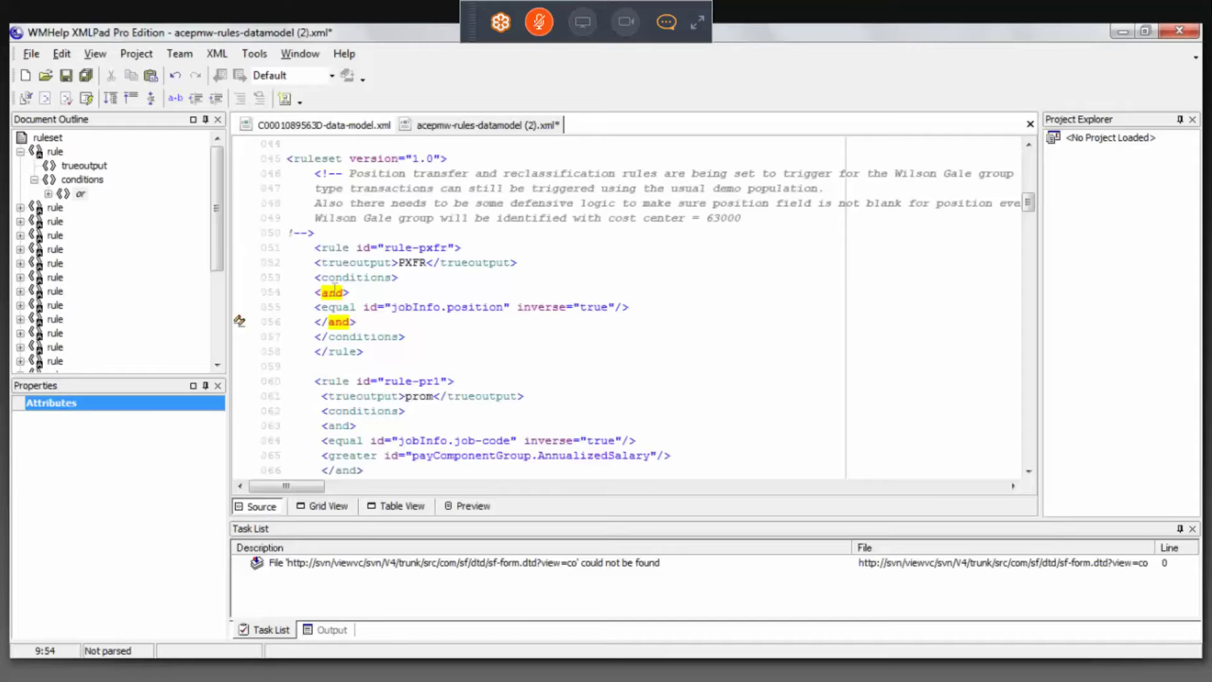
{"action": "left_click", "coordinate": [411, 307]}
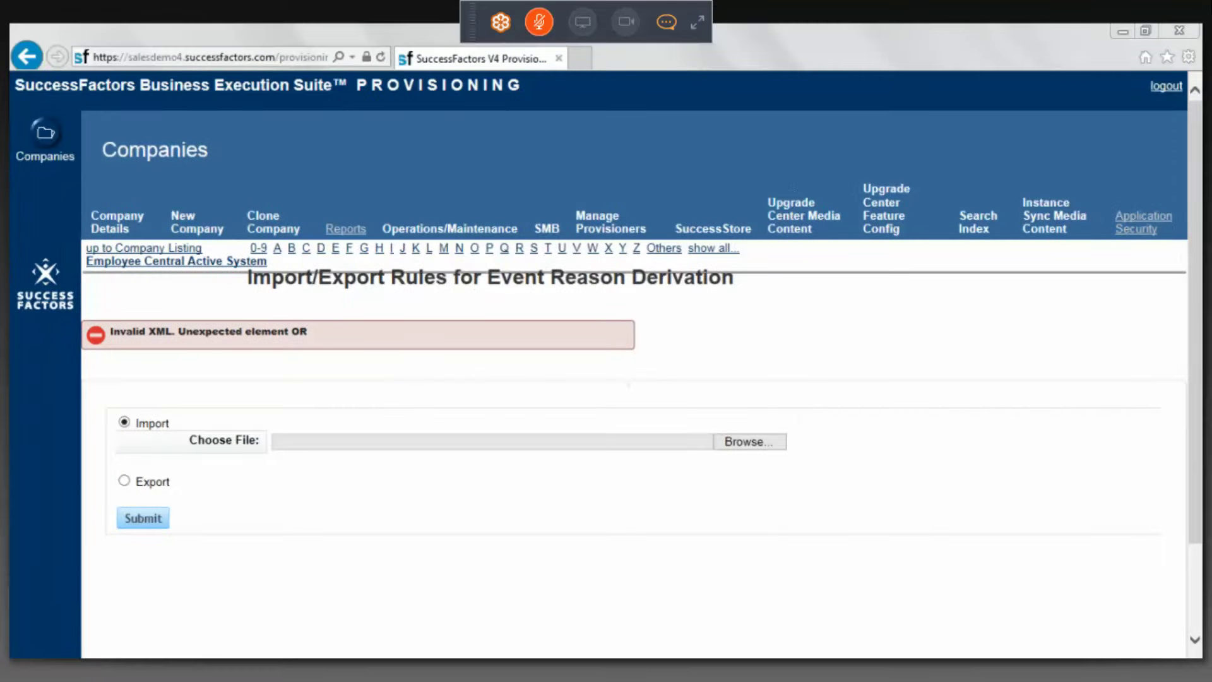
Step: Switch back to XMLPad and look through the rules from rule-pr1 to the end of acepmw-rules-datamodel v2.xml for OR elements
{"action": "key", "text": "alt+Tab"}
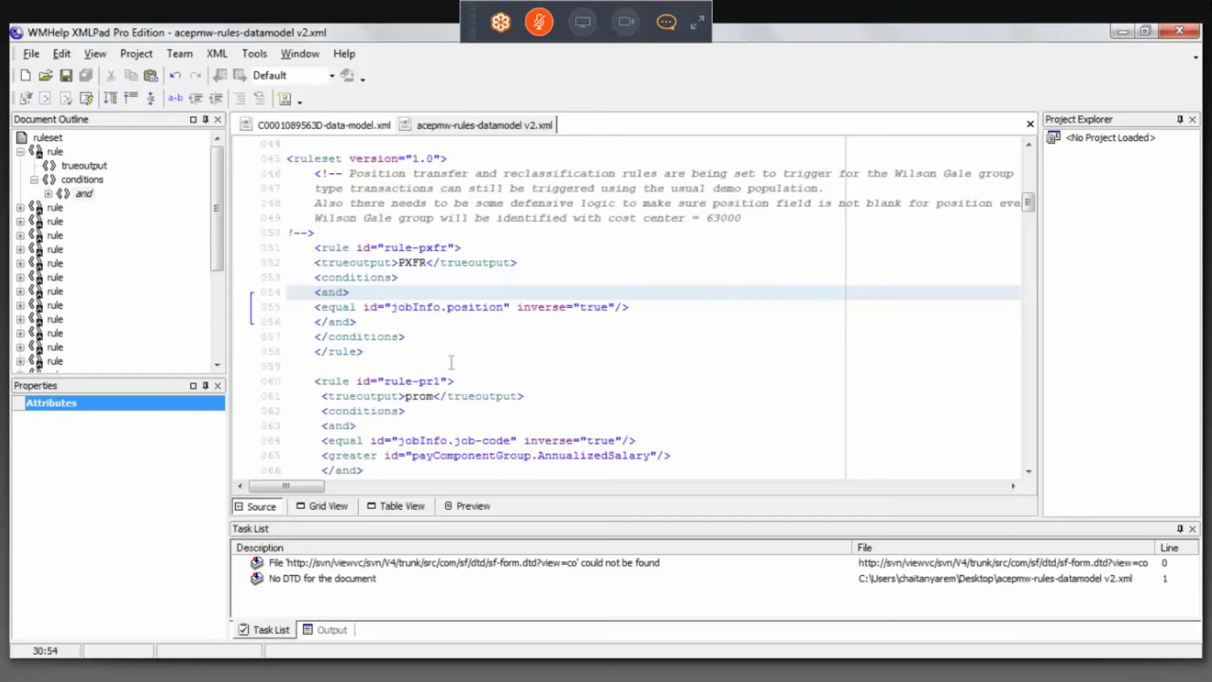
{"action": "left_click", "coordinate": [529, 441]}
{"action": "key", "text": "Down"}
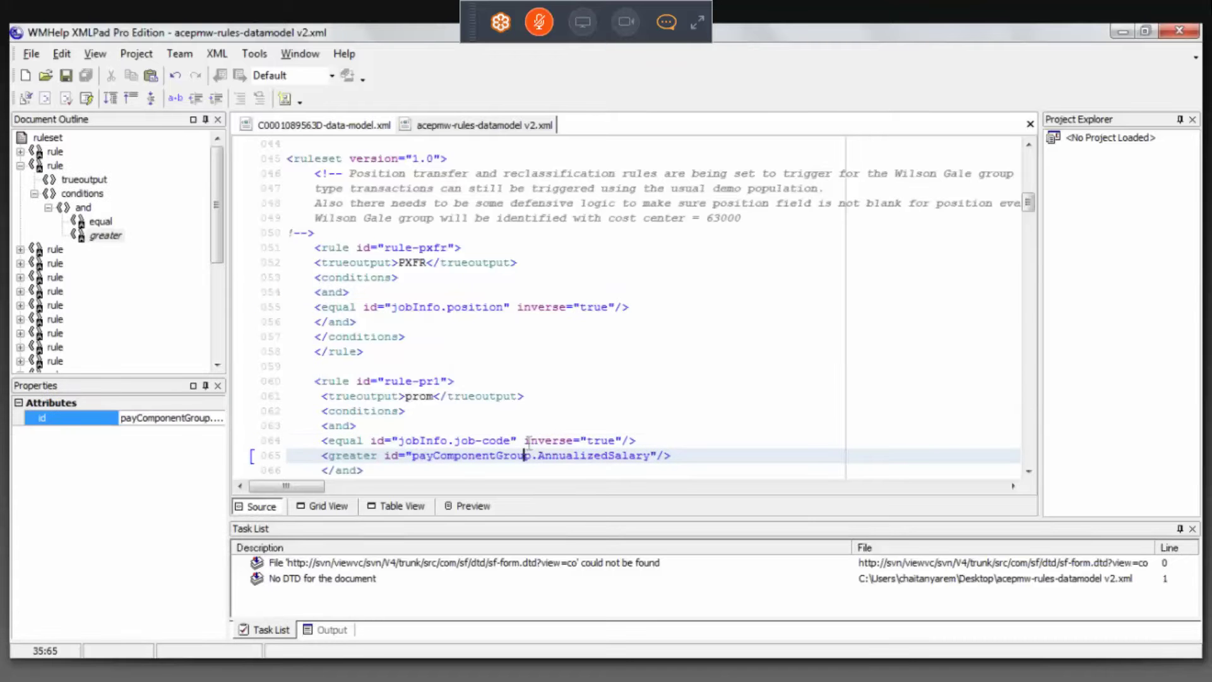
{"action": "scroll", "coordinate": [528, 441], "scroll_direction": "down", "scroll_amount": 2}
{"action": "scroll", "coordinate": [529, 442], "scroll_direction": "down", "scroll_amount": 3}
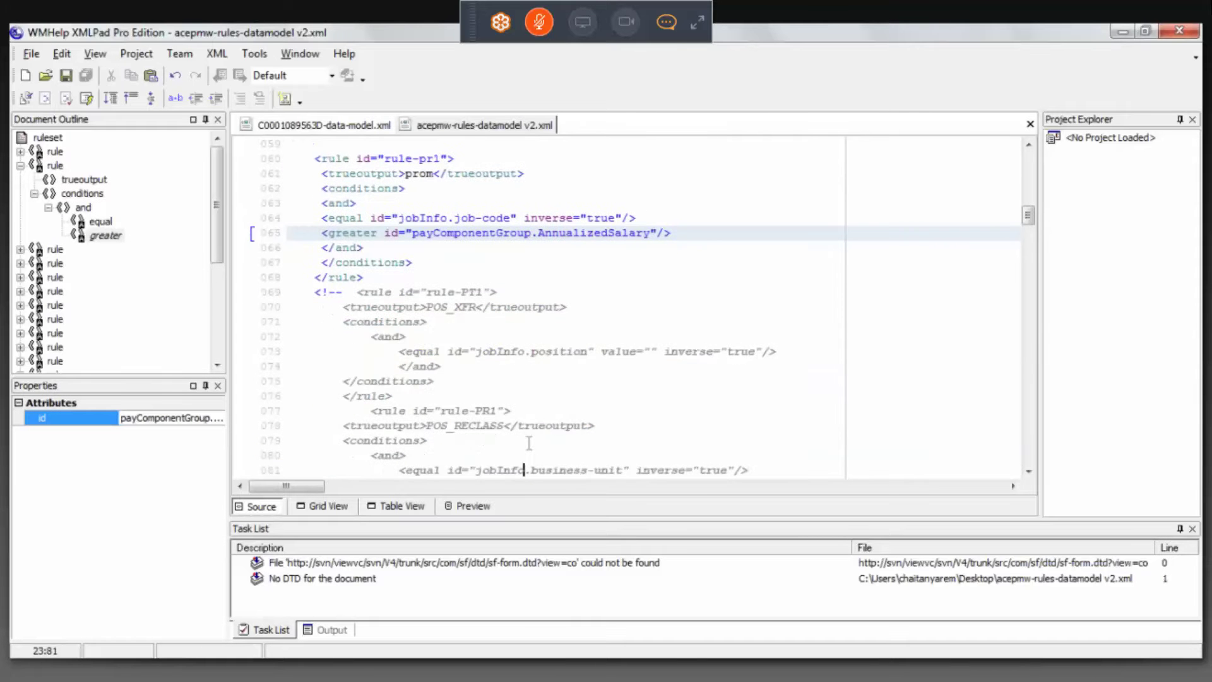
{"action": "key", "text": "Down"}
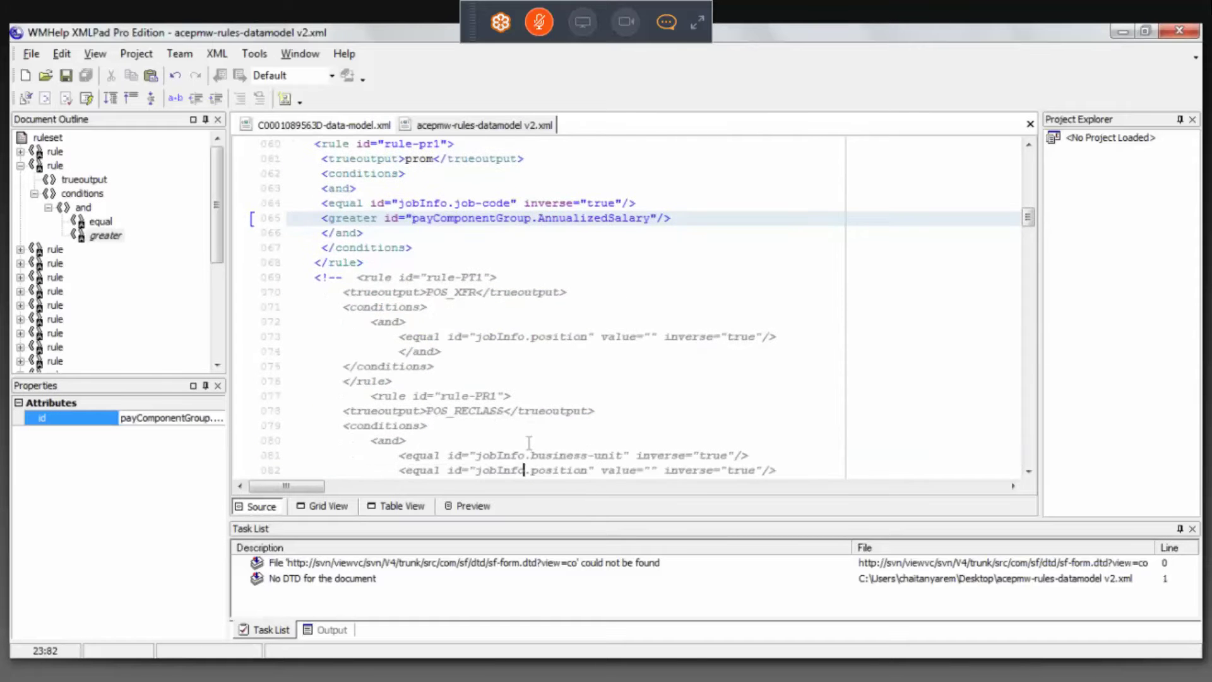
{"action": "key", "text": "Page_Down"}
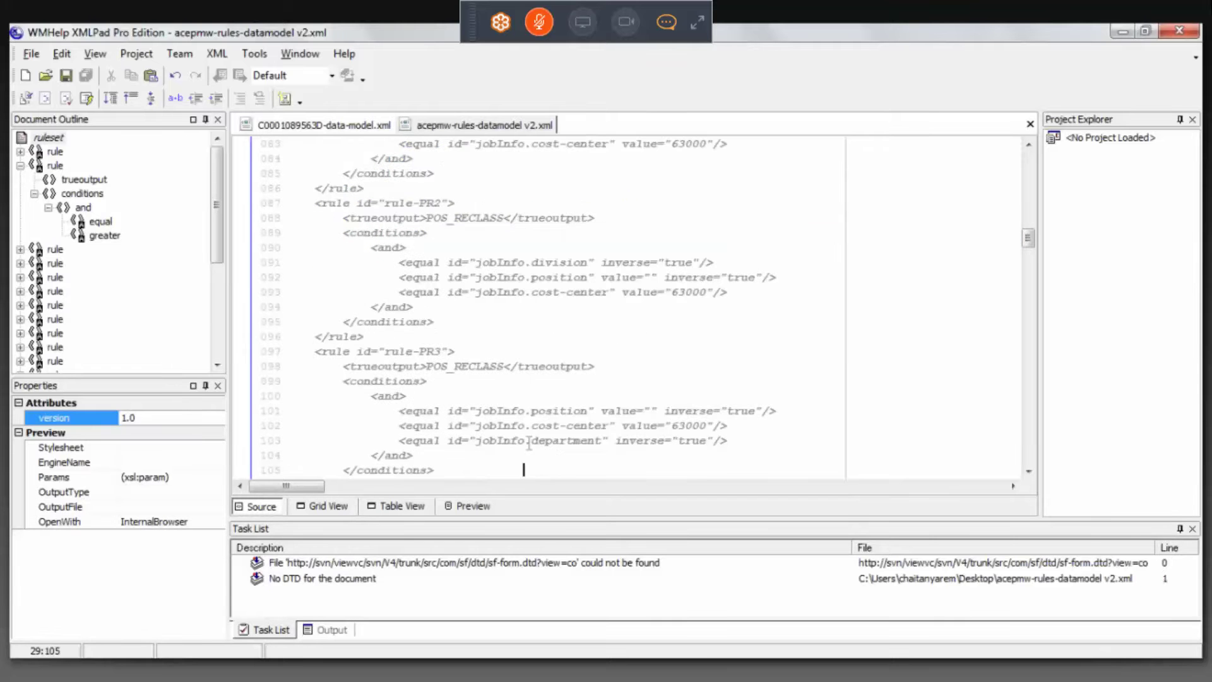
{"action": "key", "text": "Down"}
{"action": "key", "text": "Down"}
{"action": "key", "text": "Down"}
{"action": "key", "text": "Down"}
{"action": "key", "text": "Down"}
{"action": "key", "text": "Down"}
{"action": "key", "text": "Down"}
{"action": "key", "text": "Down"}
{"action": "key", "text": "Down"}
{"action": "key", "text": "Down"}
{"action": "key", "text": "Down"}
{"action": "key", "text": "Down"}
{"action": "key", "text": "Down"}
{"action": "key", "text": "Down"}
{"action": "key", "text": "Down"}
{"action": "key", "text": "Down"}
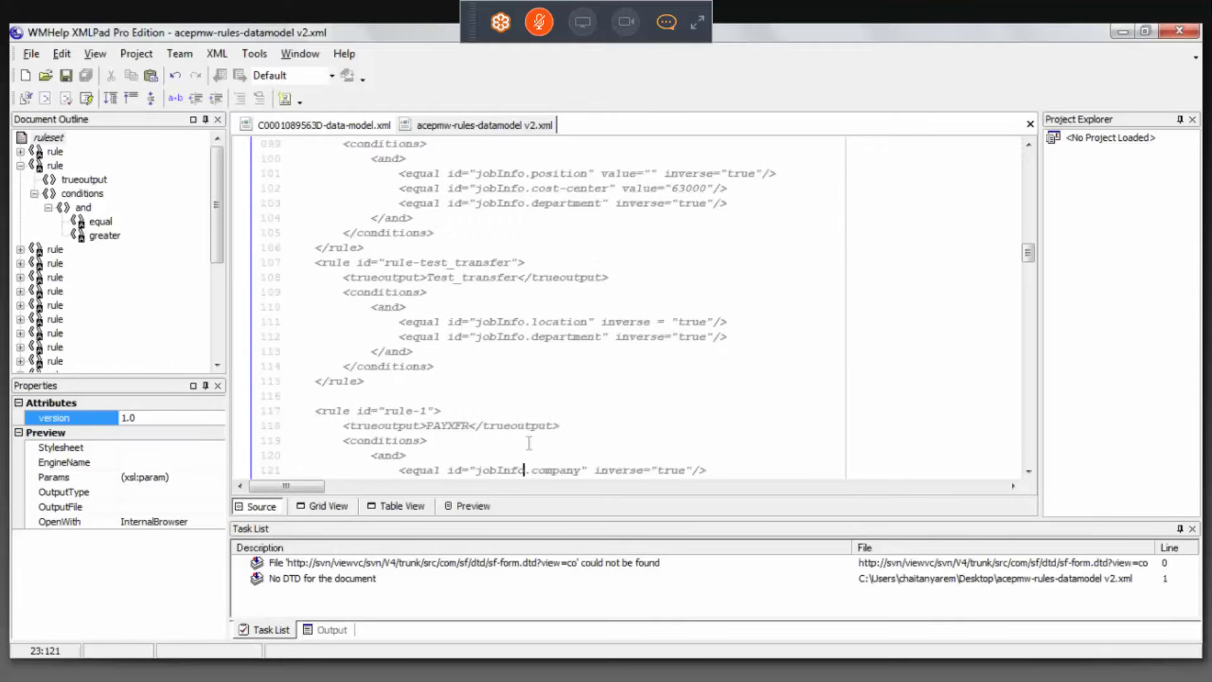
{"action": "key", "text": "Down"}
{"action": "key", "text": "Down"}
{"action": "key", "text": "Down"}
{"action": "key", "text": "Down"}
{"action": "key", "text": "Down"}
{"action": "key", "text": "Down"}
{"action": "key", "text": "Down"}
{"action": "key", "text": "Down"}
{"action": "key", "text": "Down"}
{"action": "key", "text": "Down"}
{"action": "key", "text": "Down"}
{"action": "key", "text": "Down"}
{"action": "key", "text": "Down"}
{"action": "key", "text": "Down"}
{"action": "key", "text": "Down"}
{"action": "key", "text": "Down"}
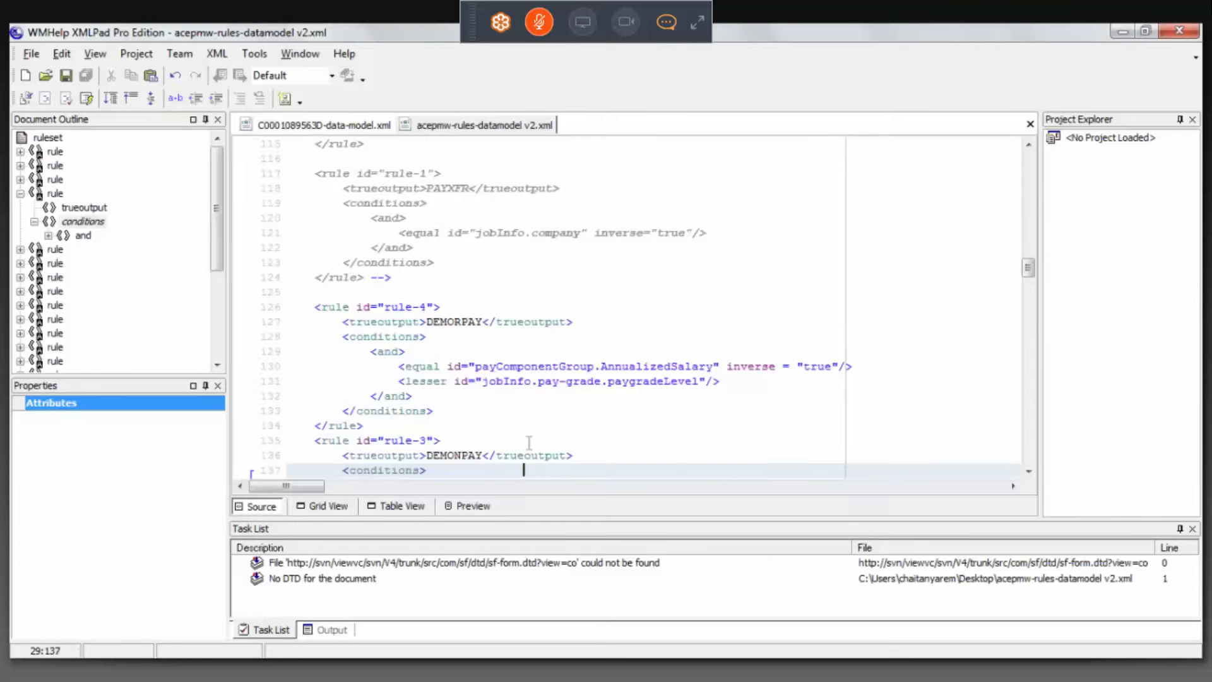
{"action": "key", "text": "Down"}
{"action": "key", "text": "Down"}
{"action": "key", "text": "Down"}
{"action": "key", "text": "Down"}
{"action": "key", "text": "Down"}
{"action": "key", "text": "Down"}
{"action": "key", "text": "Down"}
{"action": "key", "text": "Down"}
{"action": "key", "text": "Down"}
{"action": "key", "text": "Down"}
{"action": "key", "text": "Down"}
{"action": "key", "text": "Down"}
{"action": "key", "text": "Down"}
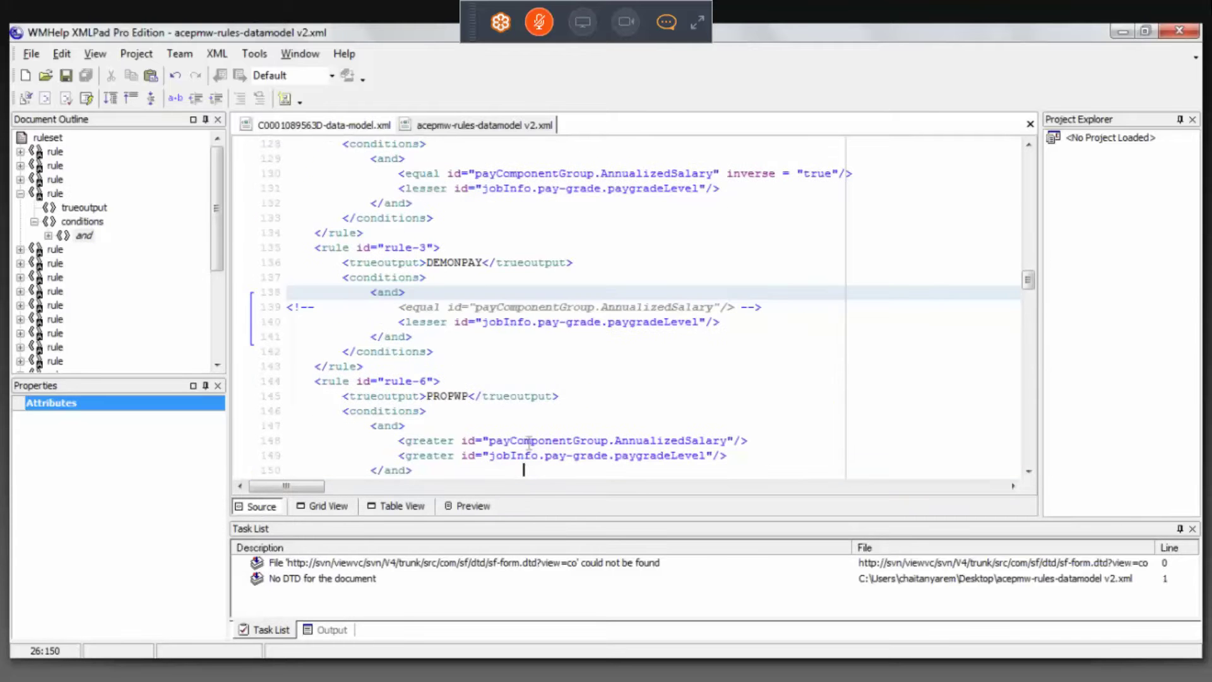
{"action": "key", "text": "Down"}
{"action": "key", "text": "Down"}
{"action": "key", "text": "Down"}
{"action": "key", "text": "Down"}
{"action": "key", "text": "Down"}
{"action": "key", "text": "Down"}
{"action": "key", "text": "Down"}
{"action": "key", "text": "Down"}
{"action": "key", "text": "Down"}
{"action": "key", "text": "Down"}
{"action": "key", "text": "Down"}
{"action": "key", "text": "Down"}
{"action": "key", "text": "Down"}
{"action": "key", "text": "Down"}
{"action": "key", "text": "Down"}
{"action": "key", "text": "Down"}
{"action": "key", "text": "Down"}
{"action": "key", "text": "Down"}
{"action": "key", "text": "Down"}
{"action": "key", "text": "Down"}
{"action": "key", "text": "Down"}
{"action": "key", "text": "Down"}
{"action": "key", "text": "Down"}
{"action": "key", "text": "Down"}
{"action": "key", "text": "Down"}
{"action": "key", "text": "Down"}
{"action": "key", "text": "Down"}
{"action": "key", "text": "Down"}
{"action": "key", "text": "Down"}
{"action": "key", "text": "Down"}
{"action": "key", "text": "Down"}
{"action": "key", "text": "Down"}
{"action": "key", "text": "Down"}
{"action": "key", "text": "Down"}
{"action": "key", "text": "Down"}
{"action": "key", "text": "Down"}
{"action": "key", "text": "Down"}
{"action": "key", "text": "Down"}
{"action": "key", "text": "Down"}
{"action": "key", "text": "Down"}
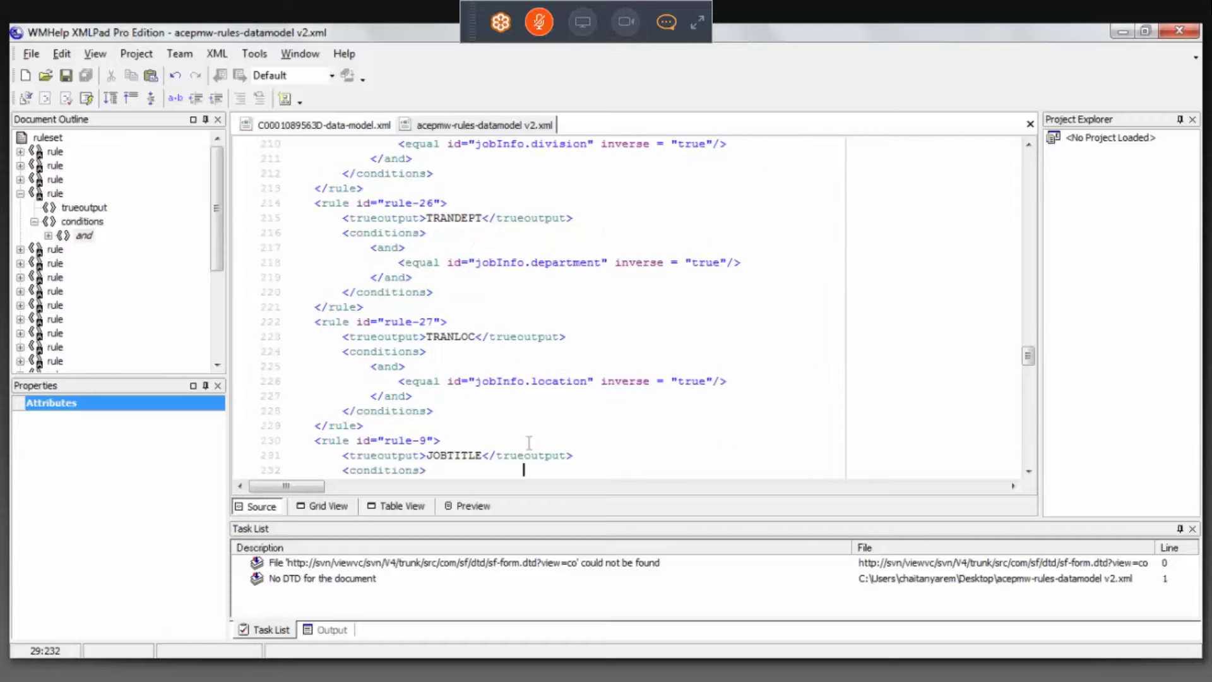
{"action": "key", "text": "Down"}
{"action": "key", "text": "Down"}
{"action": "key", "text": "Down"}
{"action": "key", "text": "Down"}
{"action": "key", "text": "Down"}
{"action": "key", "text": "Down"}
{"action": "key", "text": "Down"}
{"action": "key", "text": "Down"}
{"action": "key", "text": "Down"}
{"action": "key", "text": "Down"}
{"action": "key", "text": "Down"}
{"action": "key", "text": "Down"}
{"action": "key", "text": "Down"}
{"action": "key", "text": "Down"}
{"action": "key", "text": "Down"}
{"action": "key", "text": "Down"}
{"action": "key", "text": "Down"}
{"action": "key", "text": "Down"}
{"action": "key", "text": "Down"}
{"action": "key", "text": "Down"}
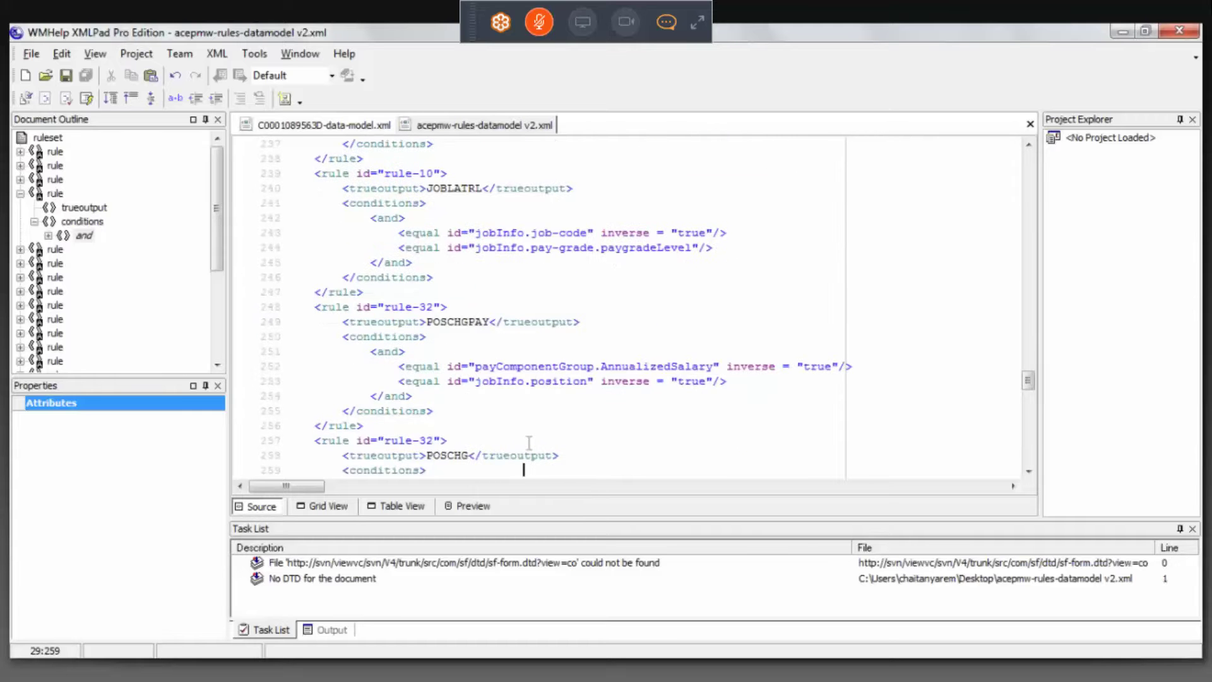
{"action": "key", "text": "Down"}
{"action": "key", "text": "Down"}
{"action": "key", "text": "Down"}
{"action": "key", "text": "Down"}
{"action": "key", "text": "Down"}
{"action": "key", "text": "Down"}
{"action": "key", "text": "Down"}
{"action": "key", "text": "Down"}
{"action": "key", "text": "Down"}
{"action": "key", "text": "Down"}
{"action": "key", "text": "Down"}
{"action": "key", "text": "Down"}
{"action": "key", "text": "Down"}
{"action": "key", "text": "Down"}
{"action": "key", "text": "Down"}
{"action": "key", "text": "Down"}
{"action": "key", "text": "Down"}
{"action": "key", "text": "Down"}
{"action": "key", "text": "Down"}
{"action": "key", "text": "Down"}
{"action": "key", "text": "Down"}
{"action": "key", "text": "Down"}
{"action": "key", "text": "Down"}
{"action": "key", "text": "Down"}
{"action": "key", "text": "Down"}
{"action": "key", "text": "Down"}
{"action": "key", "text": "Down"}
{"action": "key", "text": "Down"}
{"action": "key", "text": "Down"}
{"action": "key", "text": "Down"}
{"action": "key", "text": "Down"}
{"action": "key", "text": "Down"}
{"action": "key", "text": "Down"}
{"action": "key", "text": "Down"}
{"action": "key", "text": "Down"}
{"action": "key", "text": "Down"}
{"action": "key", "text": "Down"}
{"action": "key", "text": "Down"}
{"action": "key", "text": "Down"}
{"action": "key", "text": "Down"}
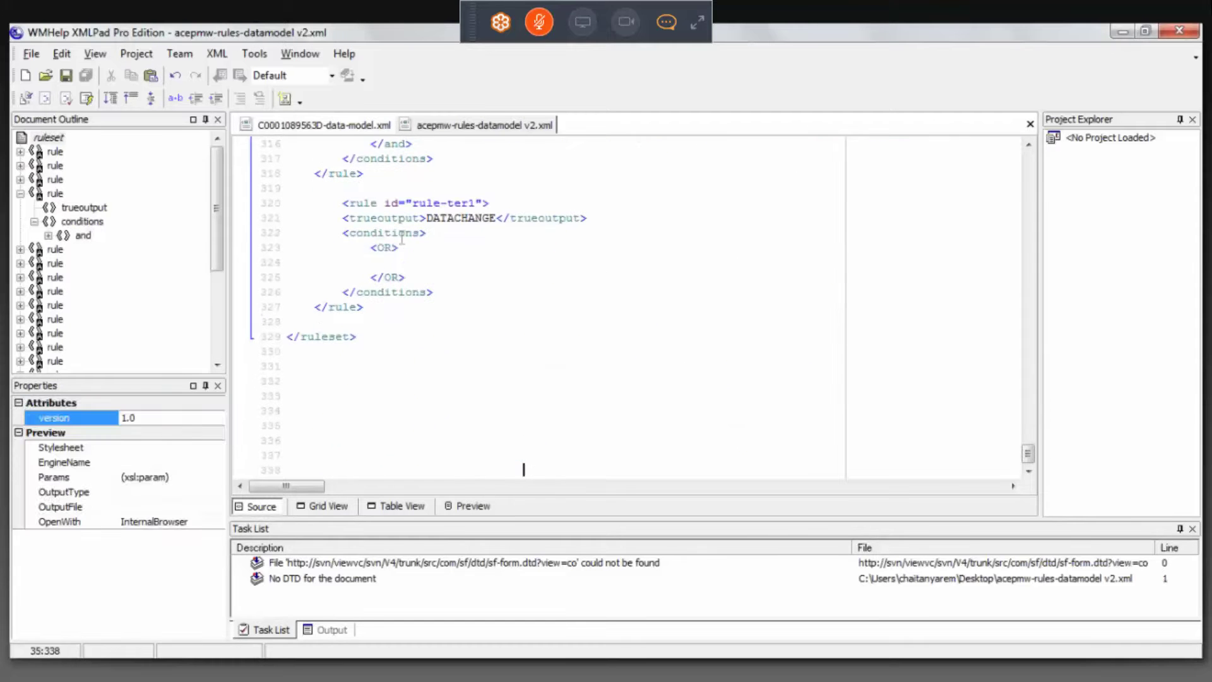
Step: Change the opening and closing OR tags in rule-ter1, the DATACHANGE rule, to and
{"action": "left_click", "coordinate": [391, 248]}
{"action": "double_click", "coordinate": [392, 248]}
{"action": "type", "text": "and"}
{"action": "left_click", "coordinate": [399, 278]}
{"action": "type", "text": "and"}
{"action": "double_click", "coordinate": [397, 277]}
{"action": "type", "text": "and"}
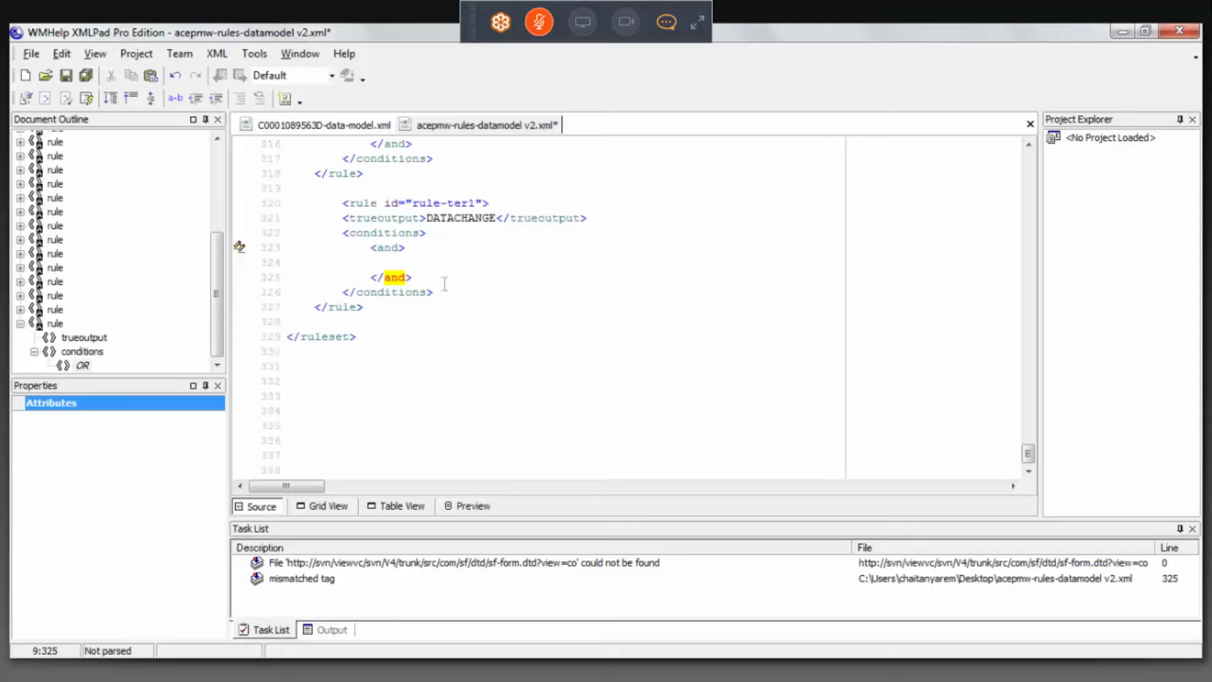
Step: Review the rules from rule-ter1 back up to the SPOT pay-component rule for remaining OR elements
{"action": "left_click", "coordinate": [444, 282]}
{"action": "left_click", "coordinate": [418, 263]}
{"action": "key", "text": "Up"}
{"action": "key", "text": "Up"}
{"action": "key", "text": "Up"}
{"action": "key", "text": "Up"}
{"action": "key", "text": "Up"}
{"action": "key", "text": "Up"}
{"action": "key", "text": "Up"}
{"action": "key", "text": "Up"}
{"action": "key", "text": "Up"}
{"action": "key", "text": "Up"}
{"action": "key", "text": "Up"}
{"action": "key", "text": "Up"}
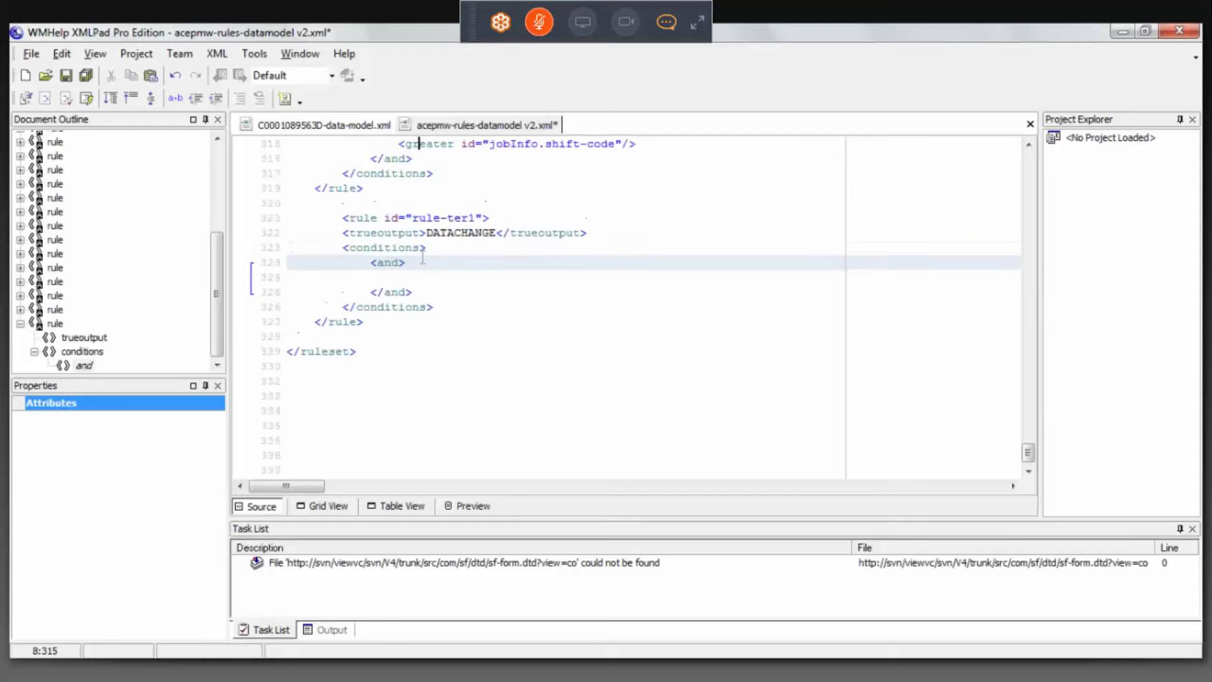
{"action": "key", "text": "Up"}
{"action": "key", "text": "Up"}
{"action": "key", "text": "Up"}
{"action": "key", "text": "Up"}
{"action": "key", "text": "Up"}
{"action": "key", "text": "Up"}
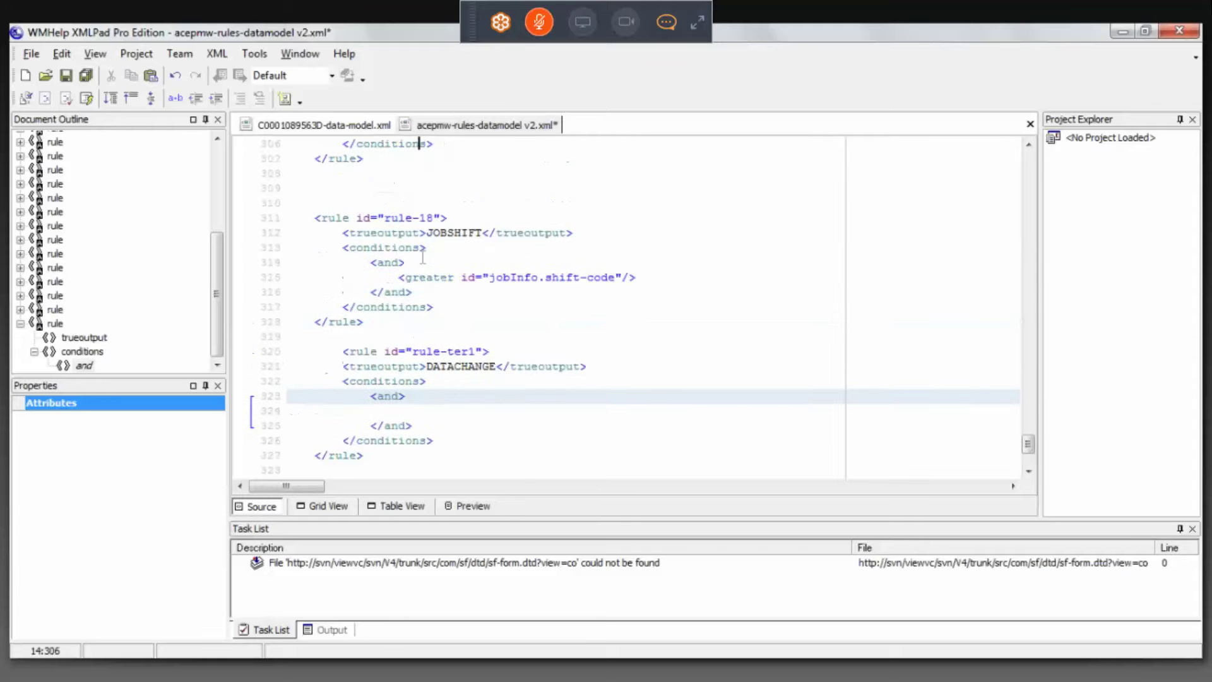
{"action": "key", "text": "Up"}
{"action": "key", "text": "Up"}
{"action": "key", "text": "Up"}
{"action": "key", "text": "Up"}
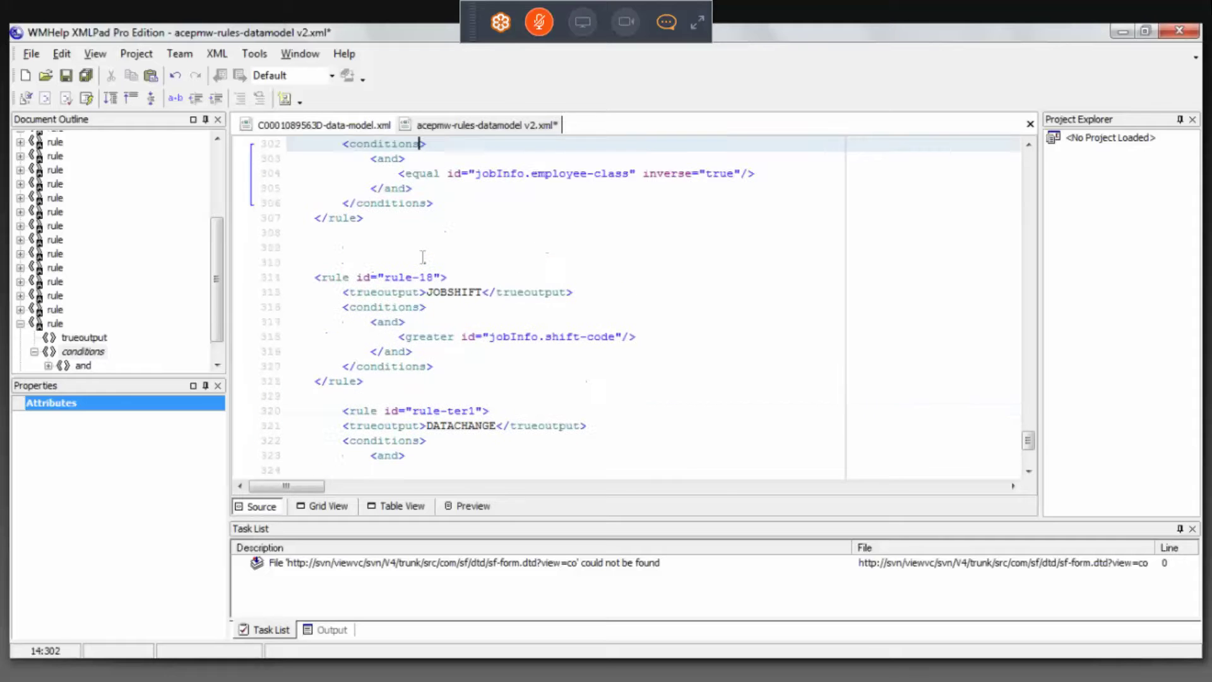
{"action": "key", "text": "Up"}
{"action": "key", "text": "Up"}
{"action": "key", "text": "Up"}
{"action": "key", "text": "Up"}
{"action": "key", "text": "Up"}
{"action": "key", "text": "Up"}
{"action": "key", "text": "Up"}
{"action": "key", "text": "Up"}
{"action": "key", "text": "Up"}
{"action": "key", "text": "Up"}
{"action": "key", "text": "Up"}
{"action": "key", "text": "Up"}
{"action": "key", "text": "Up"}
{"action": "key", "text": "Up"}
{"action": "key", "text": "Up"}
{"action": "key", "text": "Up"}
{"action": "key", "text": "Up"}
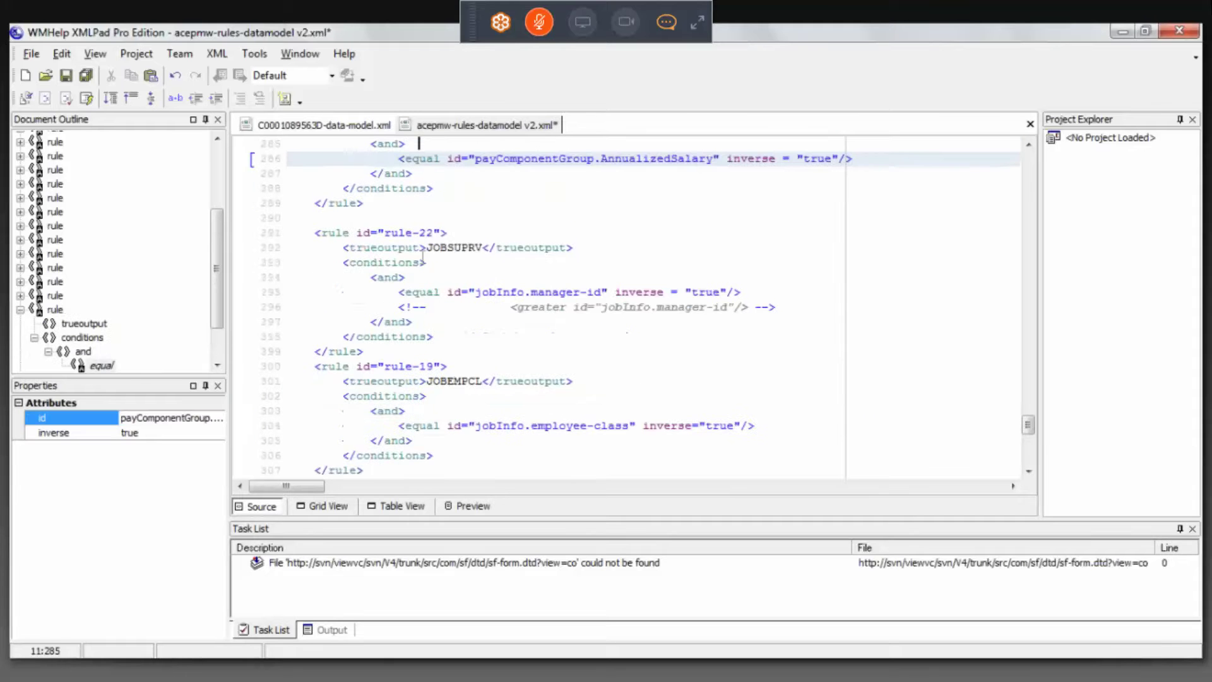
{"action": "key", "text": "Up"}
{"action": "key", "text": "Up"}
{"action": "key", "text": "Up"}
{"action": "key", "text": "Up"}
{"action": "key", "text": "Up"}
{"action": "key", "text": "Up"}
{"action": "key", "text": "Up"}
{"action": "key", "text": "Up"}
{"action": "key", "text": "Up"}
{"action": "key", "text": "Up"}
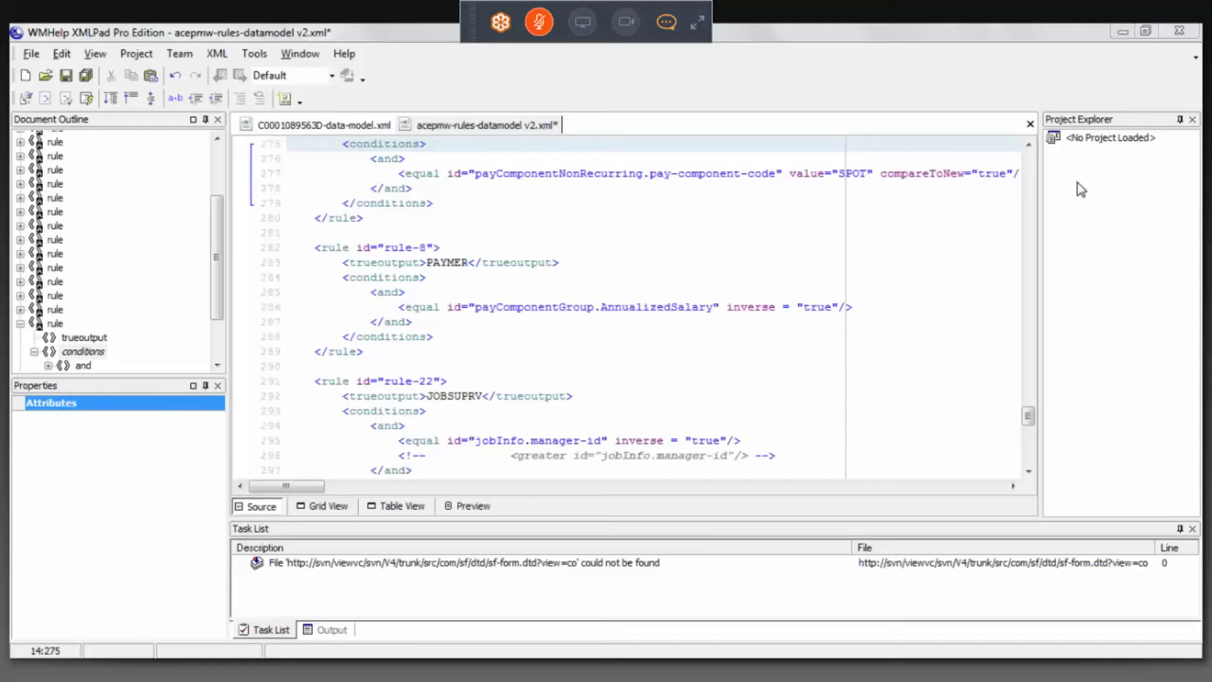
Step: Switch to the SuccessFactors instance in the browser, at the Position Transfer (PXFR) event reason
{"action": "key", "text": "alt+Tab"}
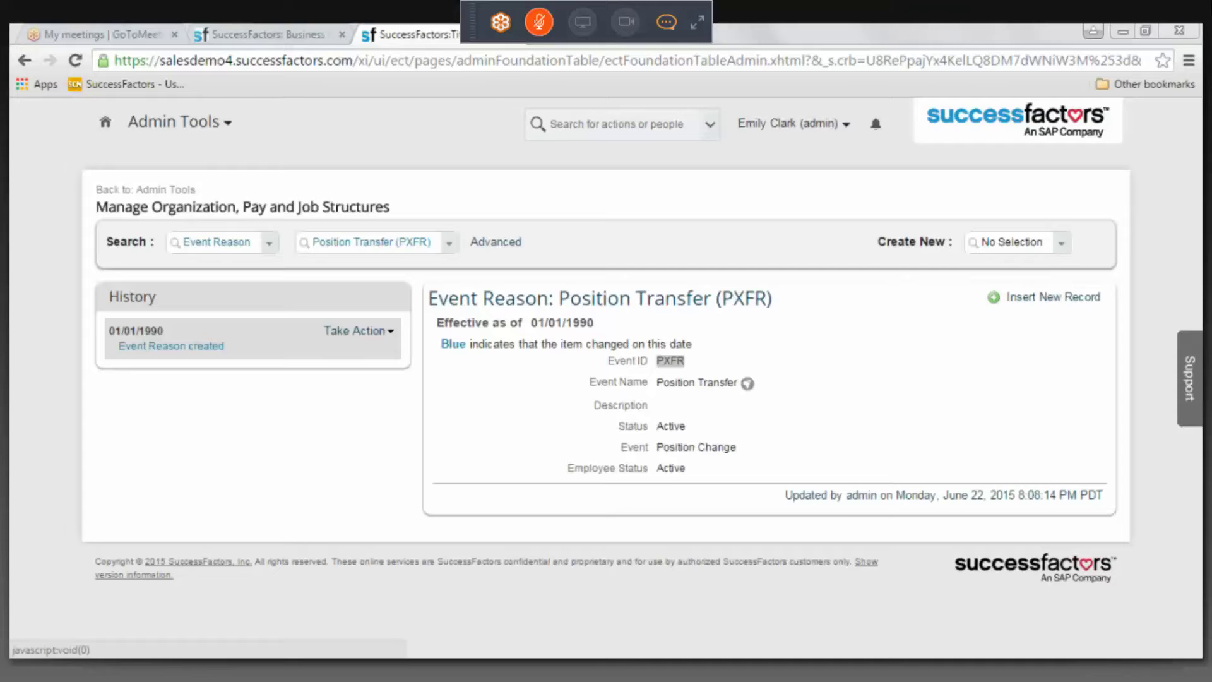
{"action": "left_click", "coordinate": [423, 146]}
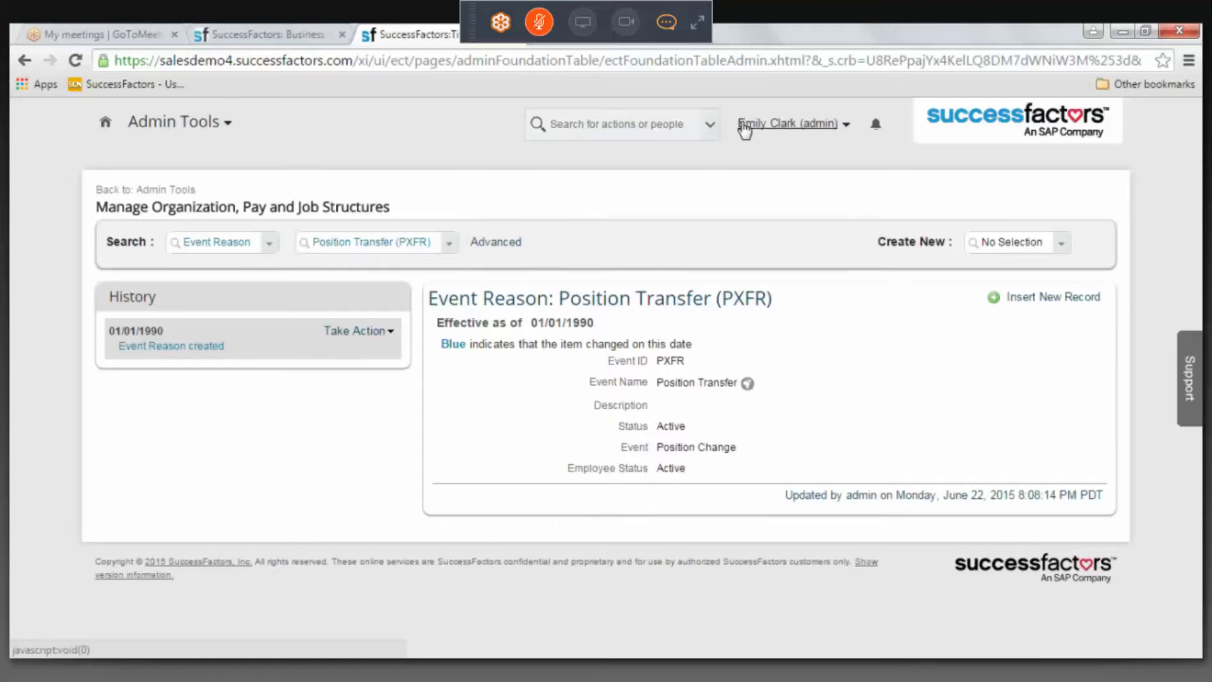
{"action": "left_click", "coordinate": [652, 119]}
{"action": "type", "text": "n"}
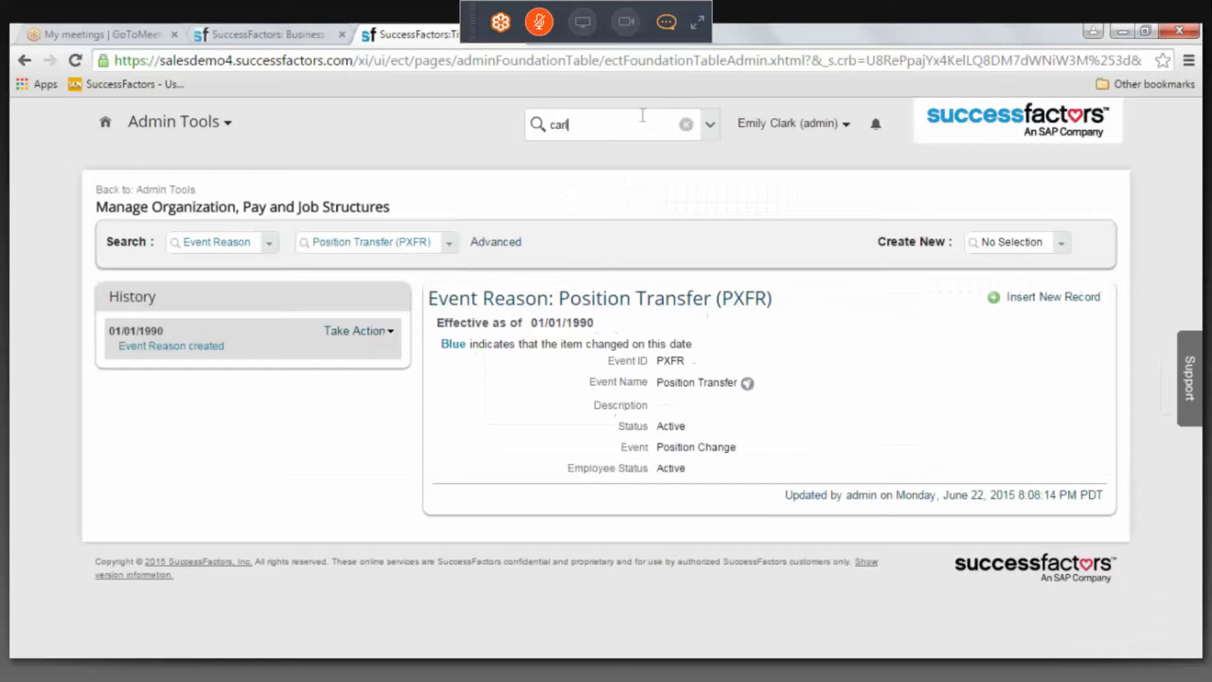
{"action": "key", "text": "BackSpace"}
{"action": "key", "text": "BackSpace"}
{"action": "key", "text": "BackSpace"}
{"action": "type", "text": "te"}
{"action": "key", "text": "BackSpace"}
{"action": "key", "text": "BackSpace"}
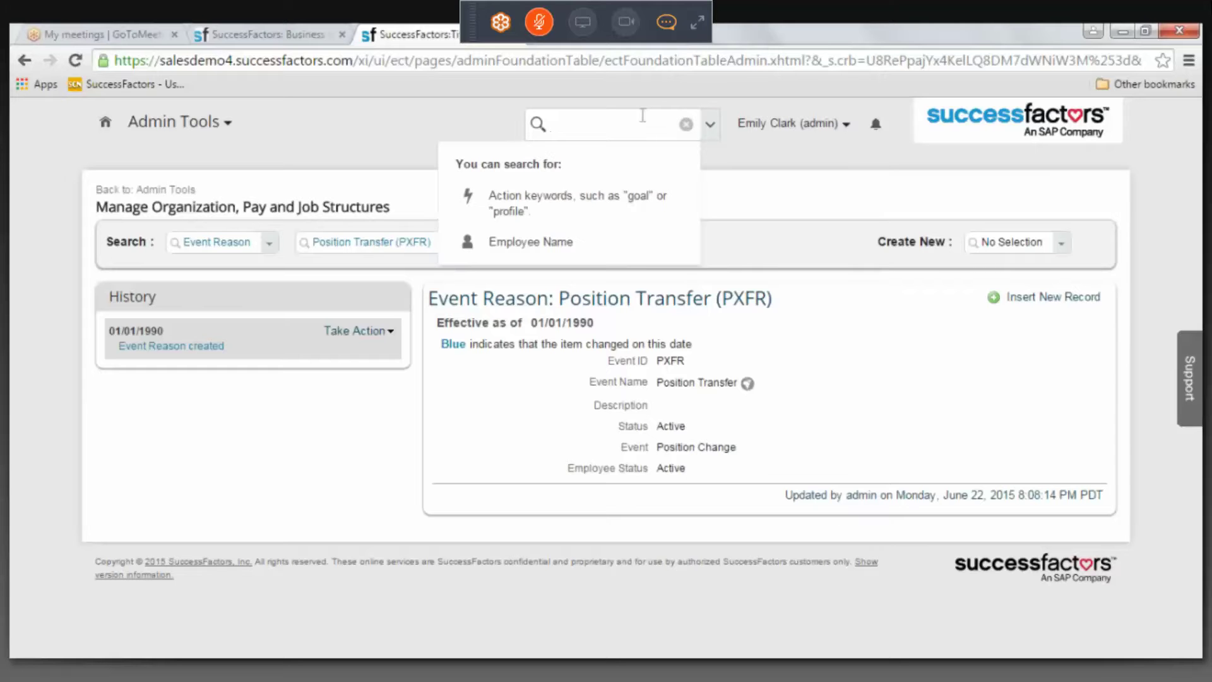
{"action": "type", "text": "Marcus"}
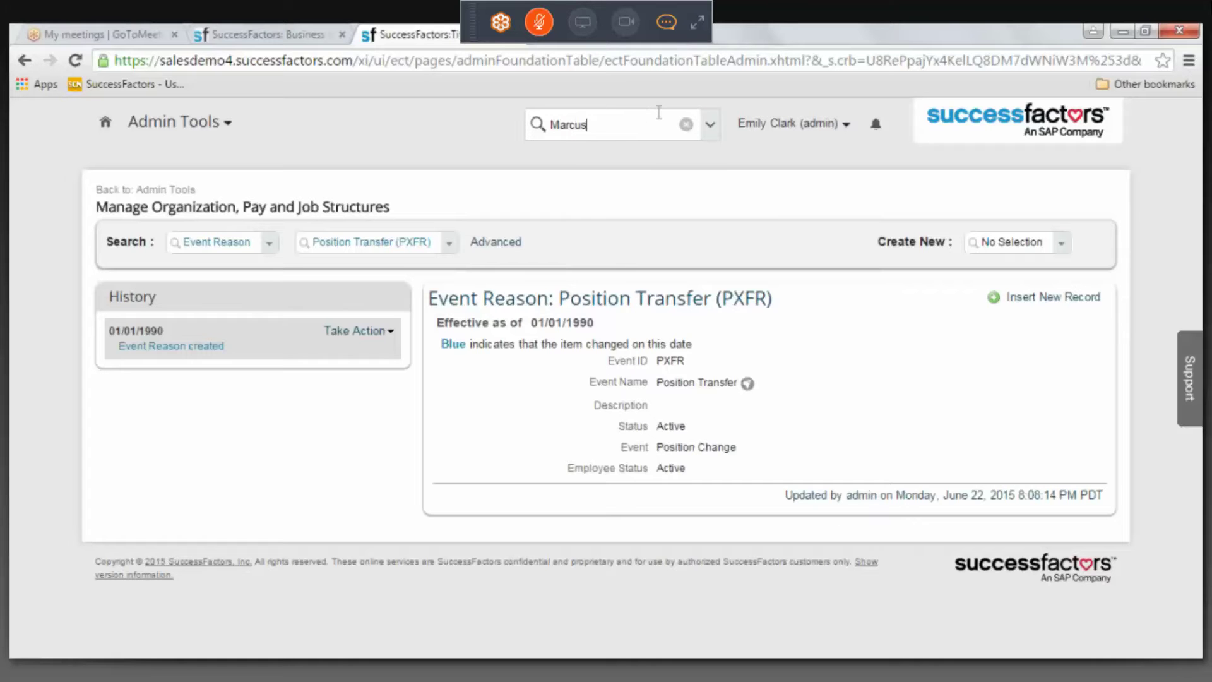
{"action": "key", "text": "BackSpace"}
{"action": "key", "text": "BackSpace"}
{"action": "key", "text": "BackSpace"}
{"action": "key", "text": "BackSpace"}
{"action": "key", "text": "BackSpace"}
{"action": "key", "text": "BackSpace"}
Step: Find the Consultor Senior employee in Mexico City and open a Job Information change effective 06/23/2015
{"action": "type", "text": "PETER"}
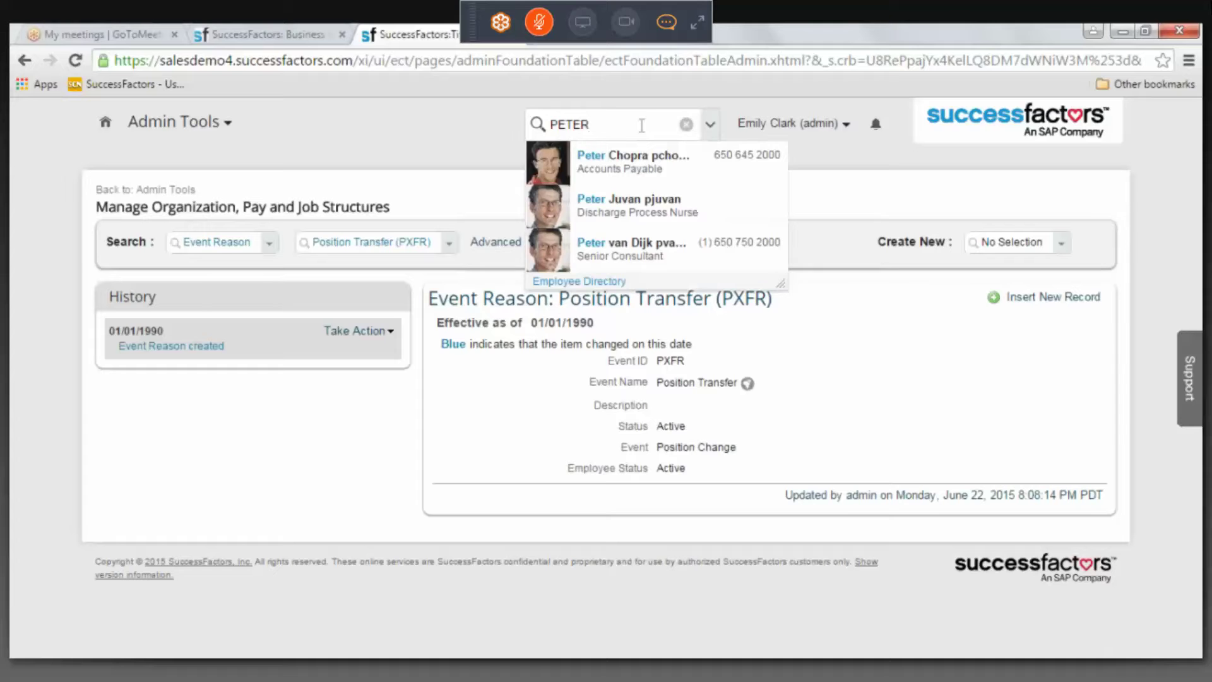
{"action": "key", "text": "BackSpace"}
{"action": "key", "text": "BackSpace"}
{"action": "key", "text": "BackSpace"}
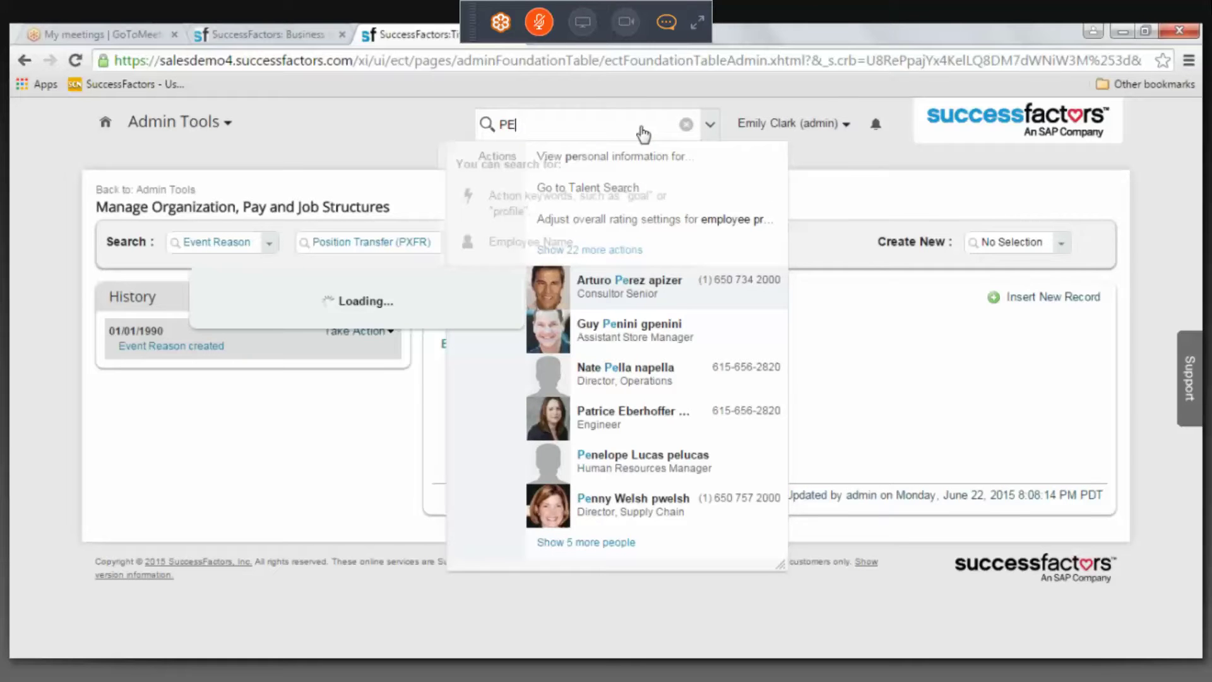
{"action": "left_click", "coordinate": [421, 549]}
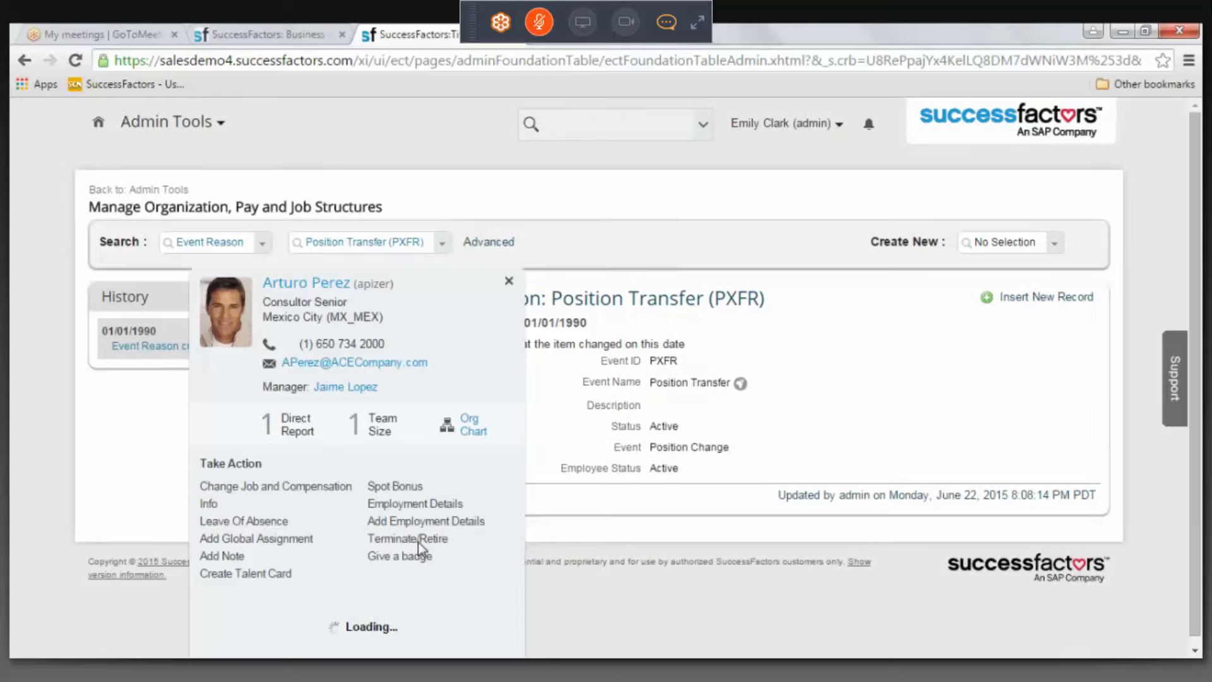
{"action": "left_click", "coordinate": [288, 505]}
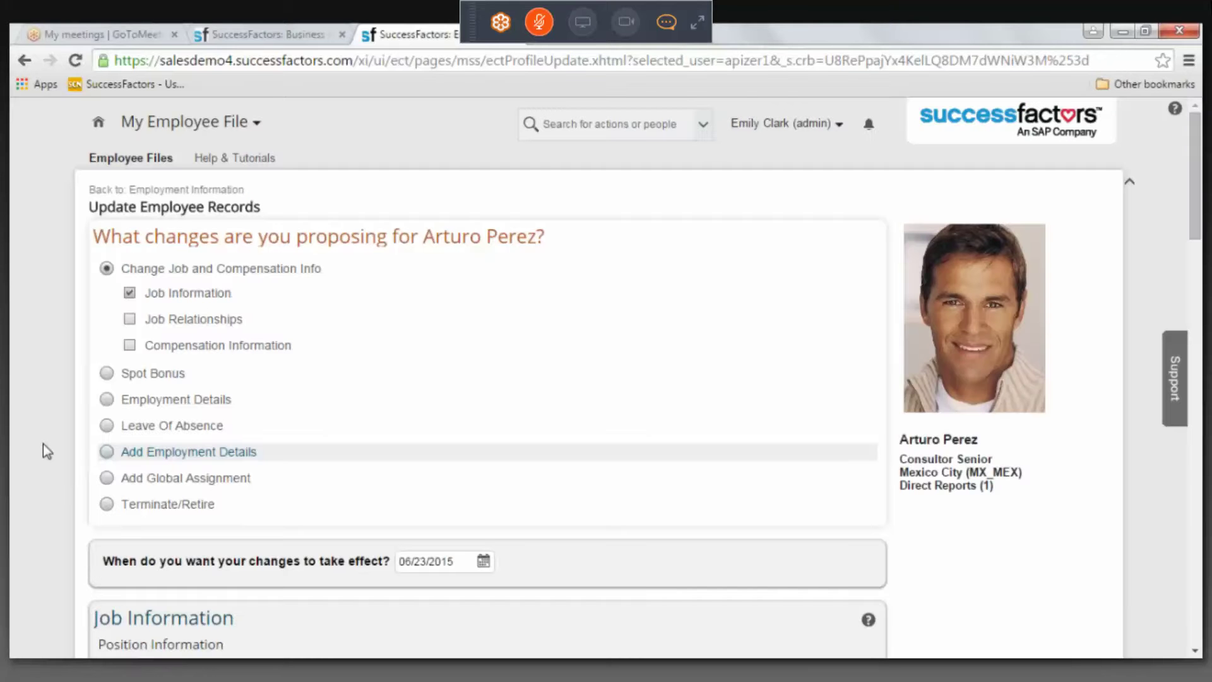
Step: Set the employee's Position ID to BBB1234 (BBB1234) in the position information
{"action": "scroll", "coordinate": [12, 460], "scroll_direction": "down", "scroll_amount": 2}
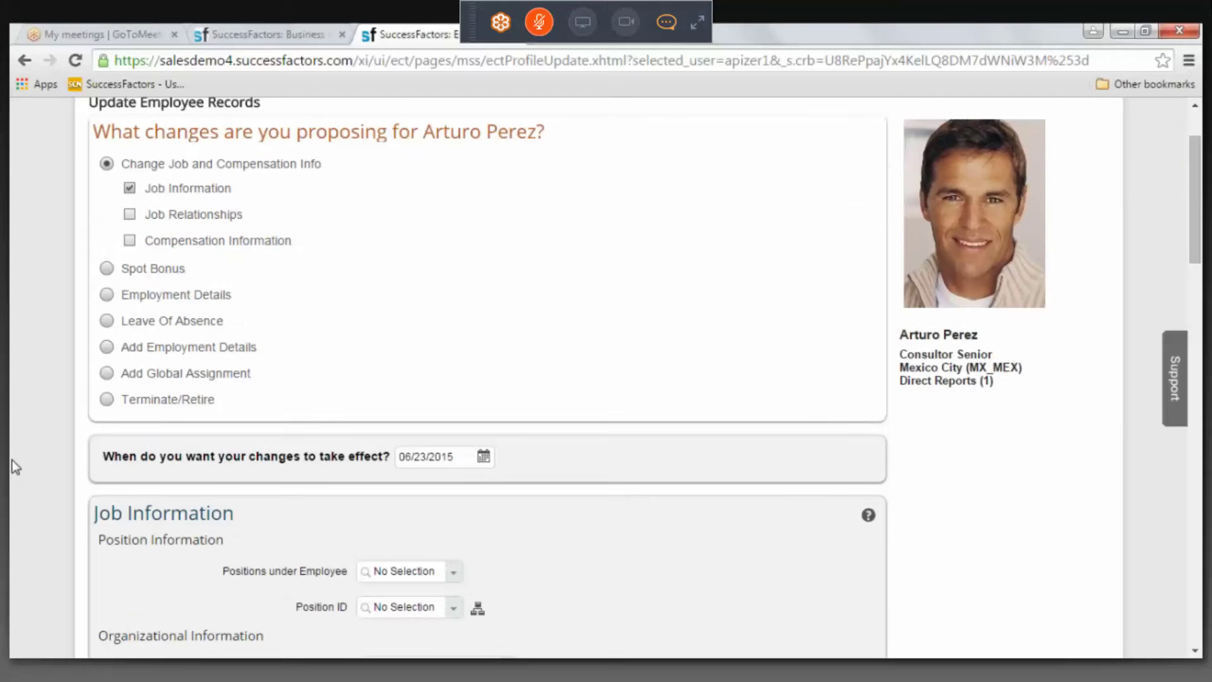
{"action": "scroll", "coordinate": [543, 525], "scroll_direction": "down", "scroll_amount": 7}
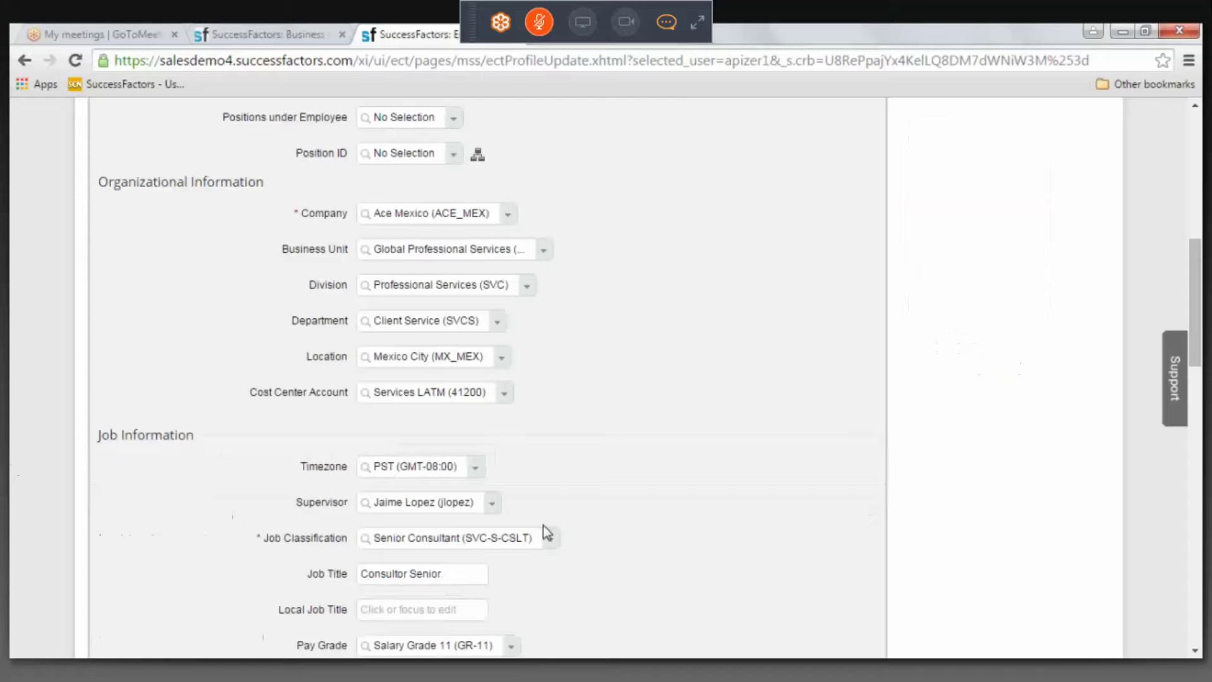
{"action": "left_click", "coordinate": [658, 550]}
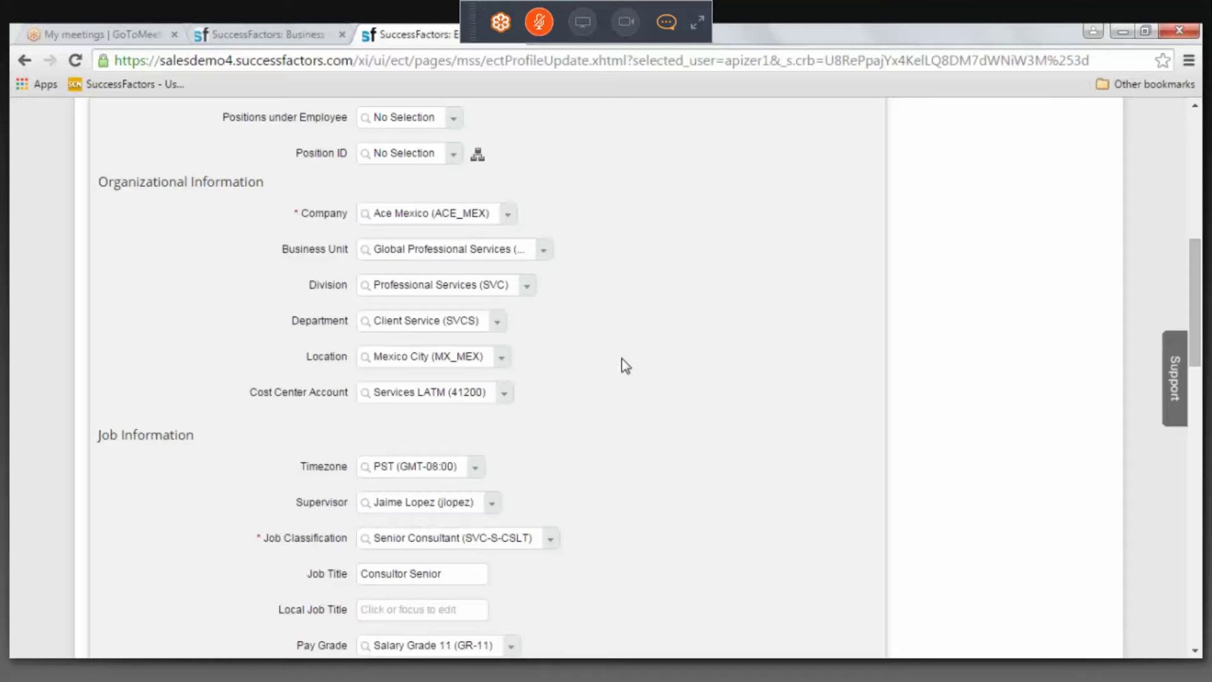
{"action": "scroll", "coordinate": [625, 365], "scroll_direction": "up", "scroll_amount": 1}
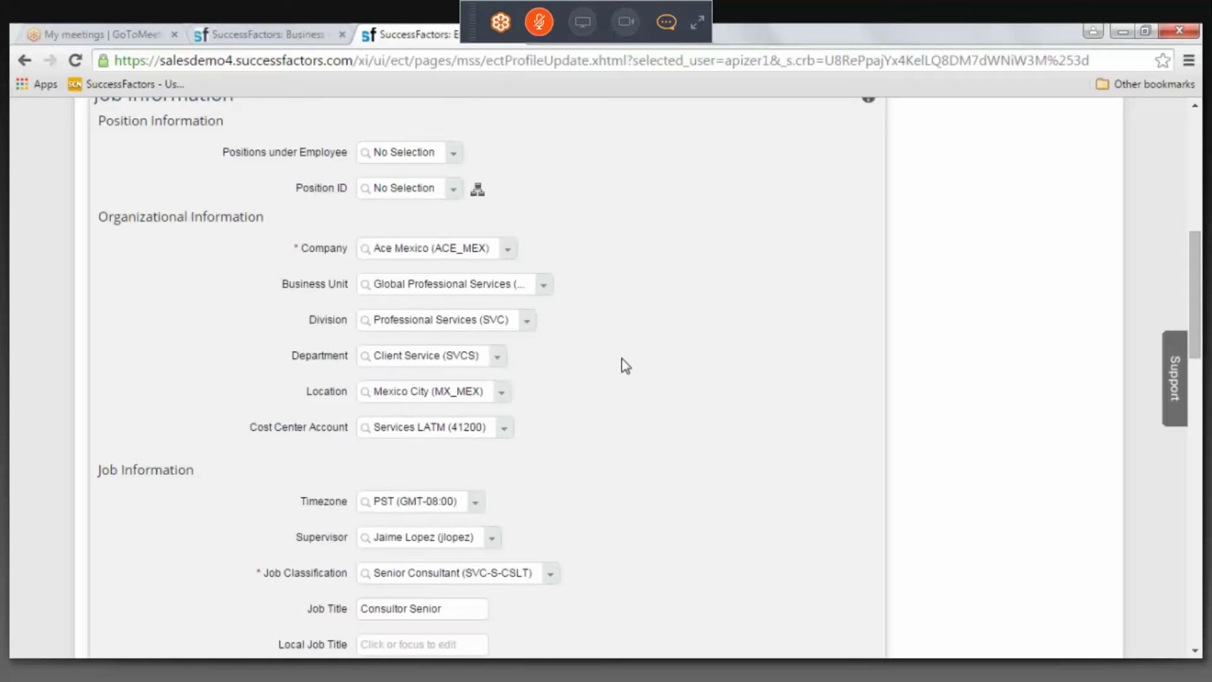
{"action": "scroll", "coordinate": [625, 365], "scroll_direction": "up", "scroll_amount": 1}
{"action": "left_click", "coordinate": [454, 224]}
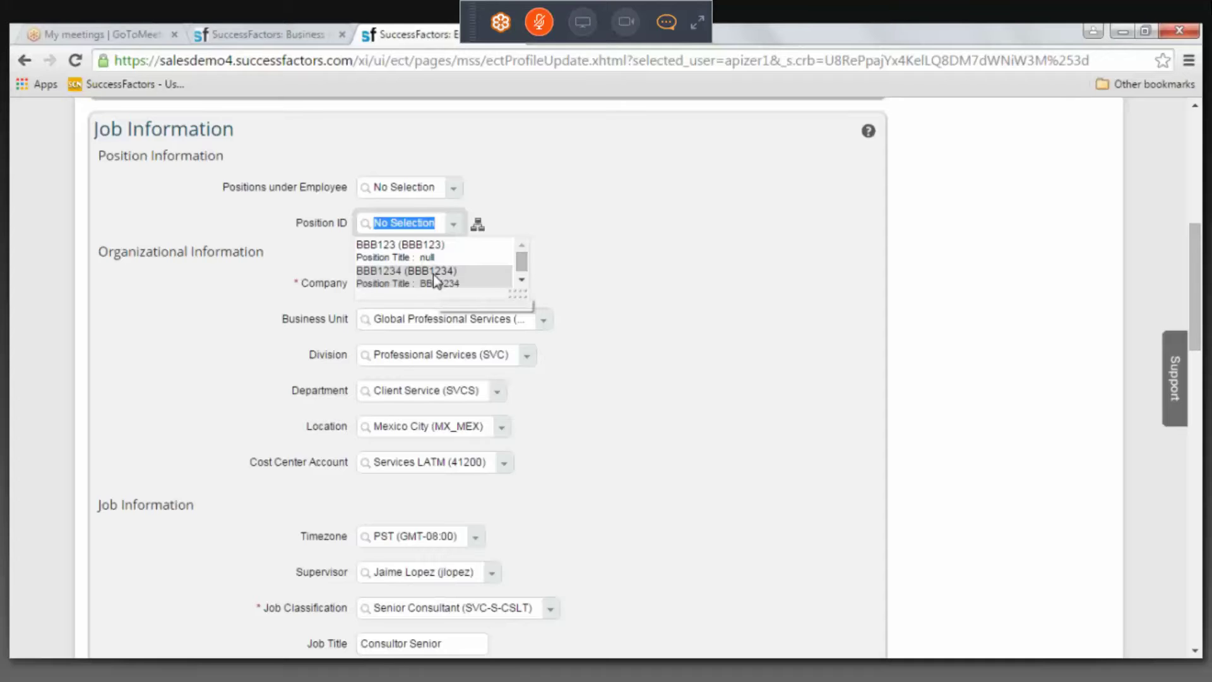
{"action": "left_click", "coordinate": [435, 279]}
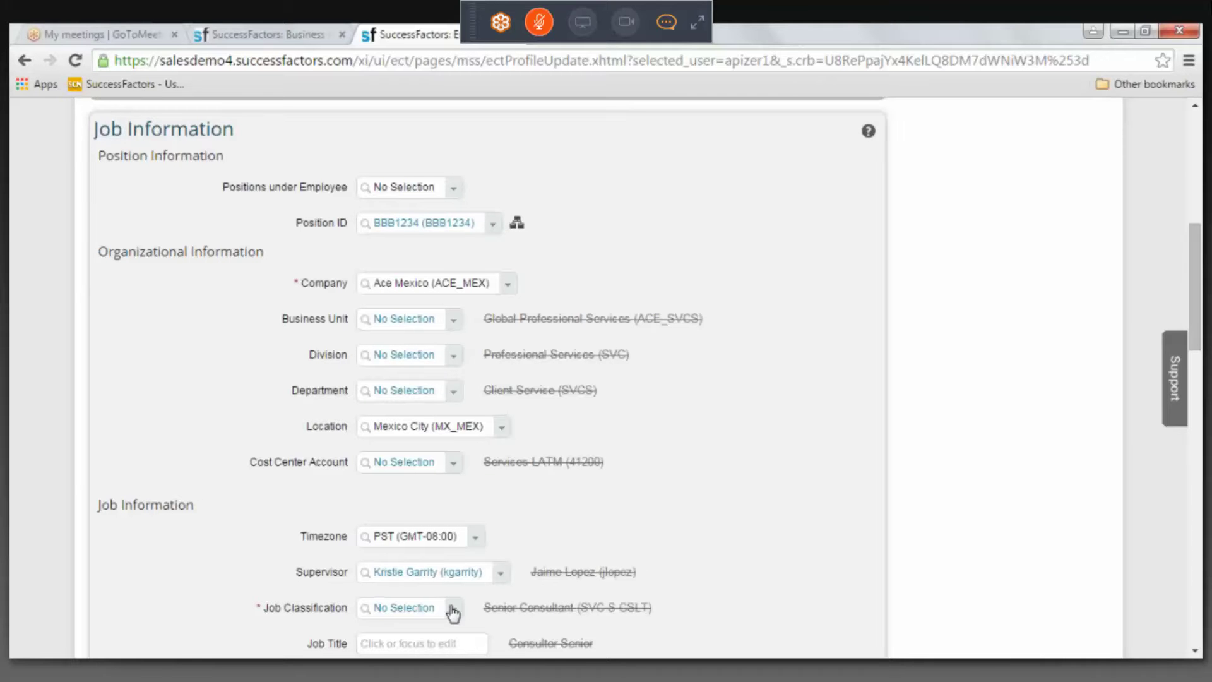
Step: Set the Job Classification to Admin Assitant (admin3)
{"action": "left_click", "coordinate": [453, 610]}
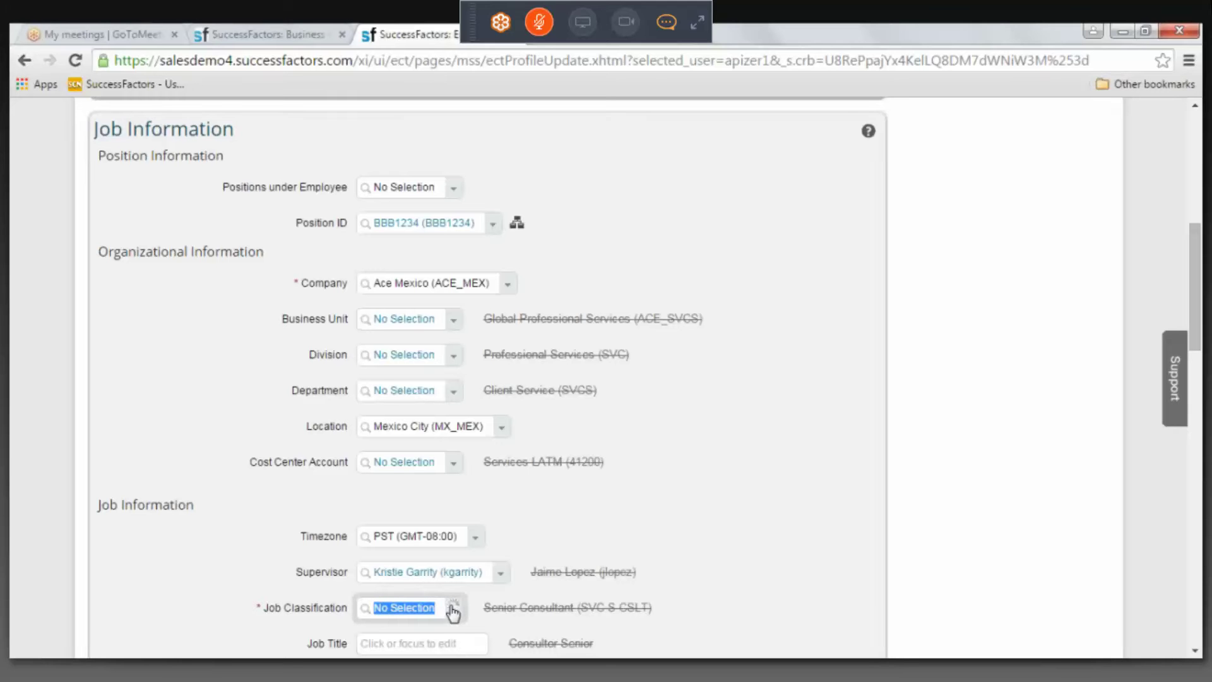
{"action": "left_click", "coordinate": [453, 610]}
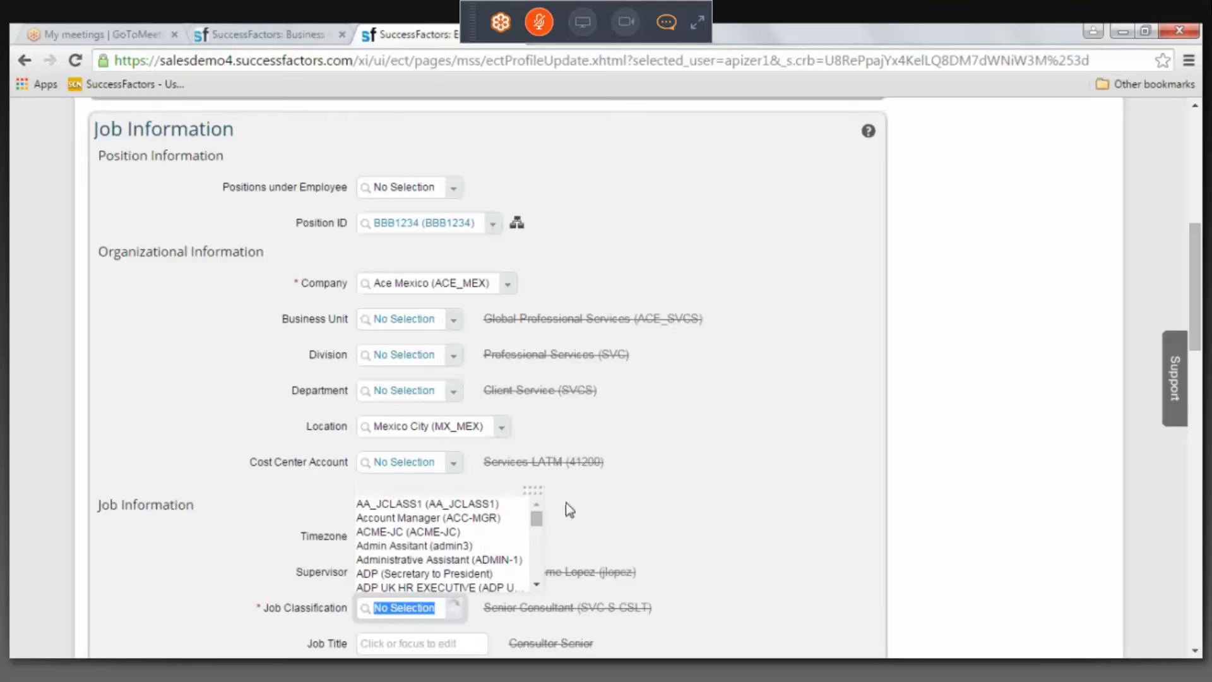
{"action": "left_click", "coordinate": [463, 552]}
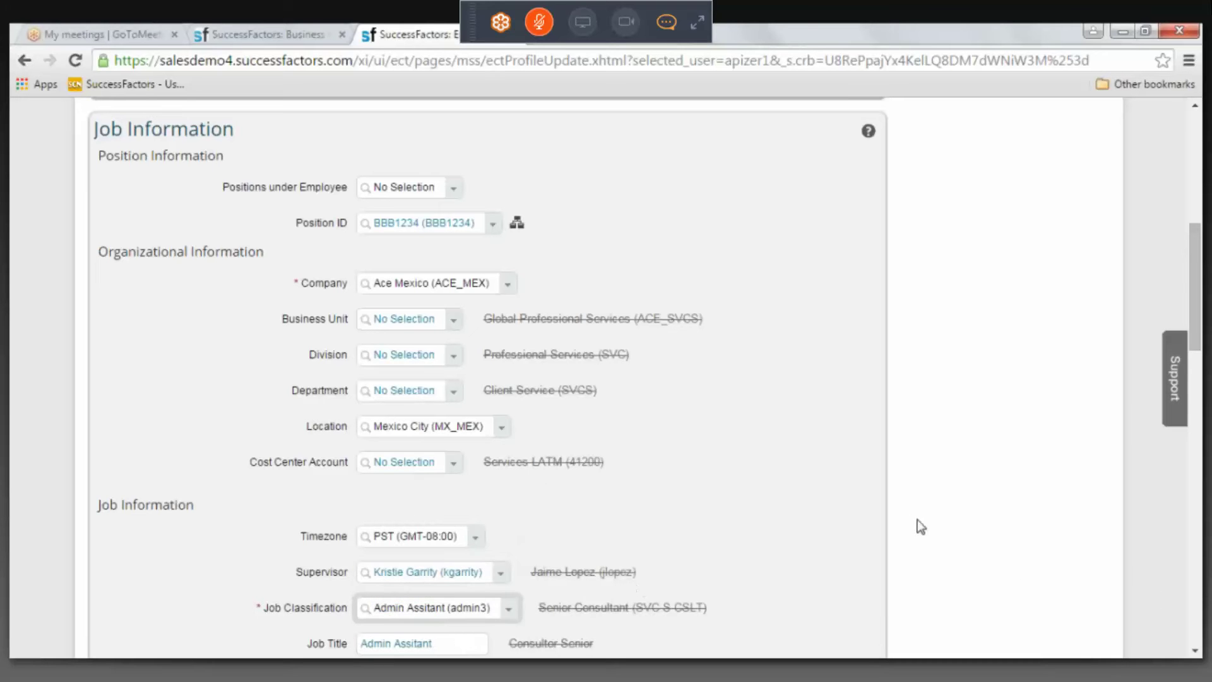
Step: Set the Business Unit to Corporate Industries (ACE_IND), leaving Division and Department without a selection
{"action": "left_click", "coordinate": [446, 323]}
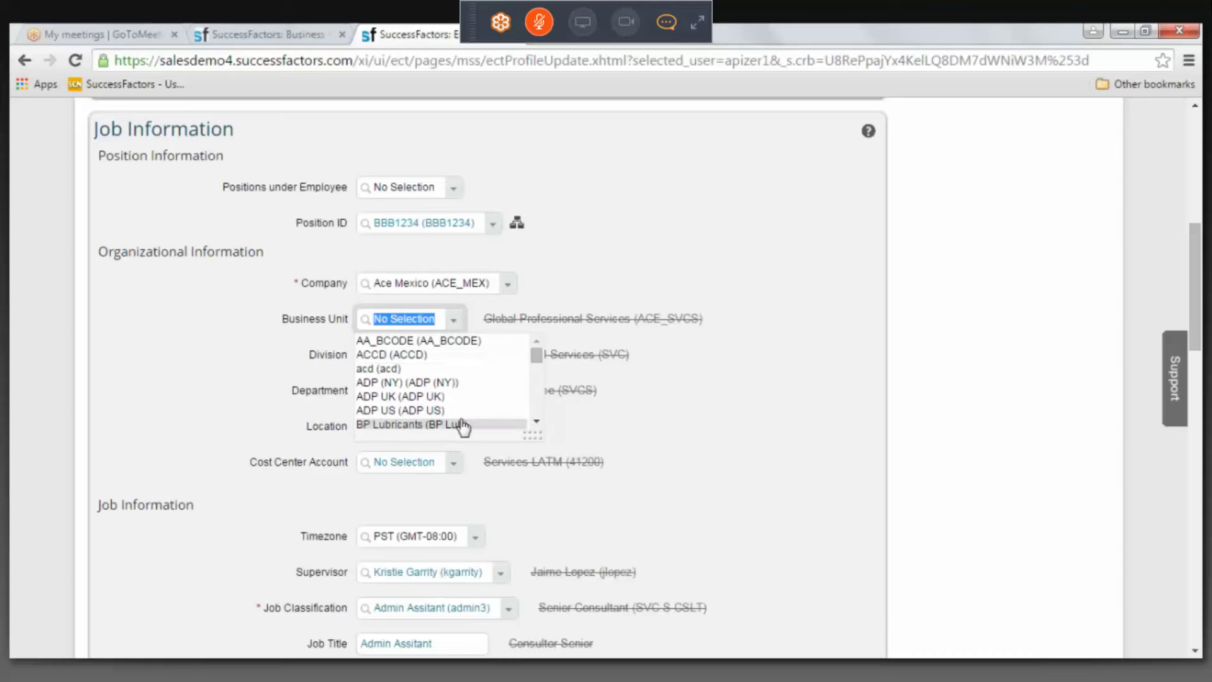
{"action": "left_click", "coordinate": [539, 401]}
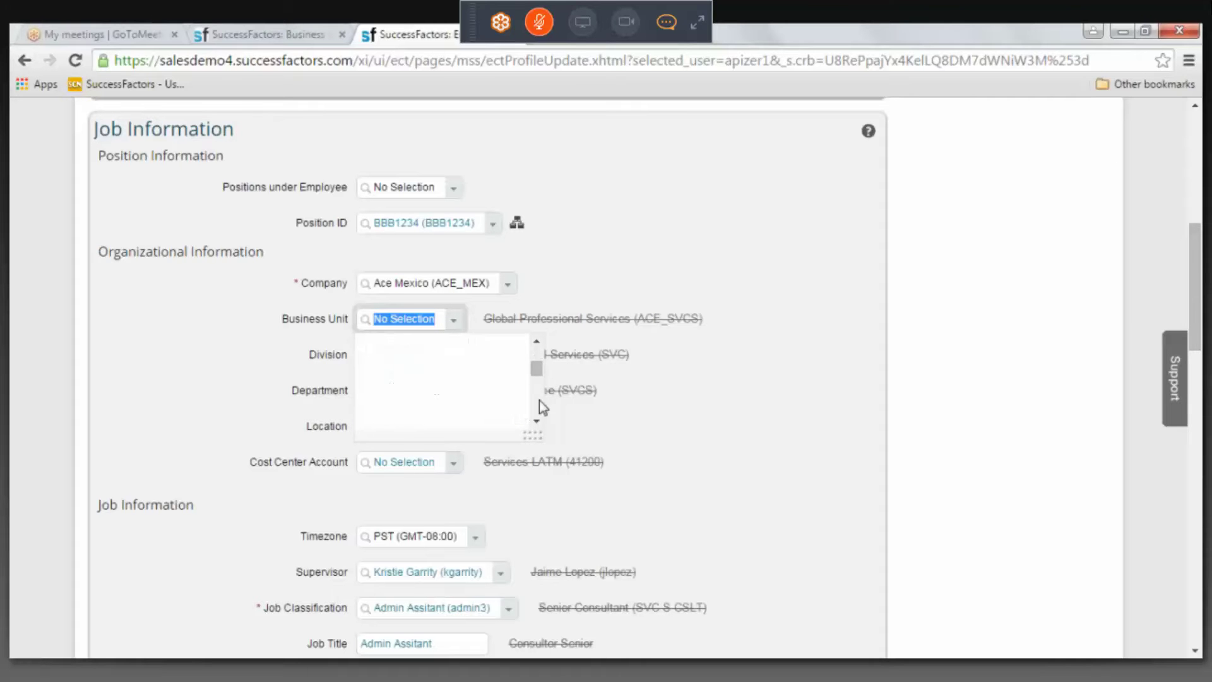
{"action": "scroll", "coordinate": [442, 388], "scroll_direction": "down", "scroll_amount": 1}
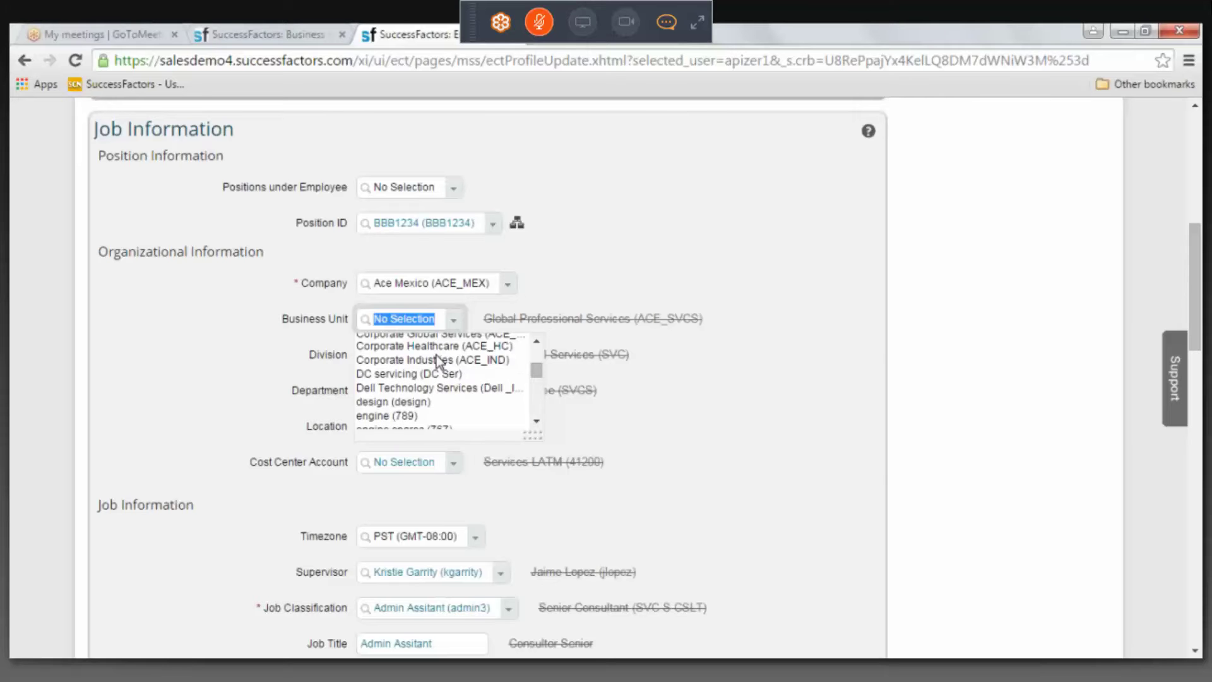
{"action": "left_click", "coordinate": [455, 359]}
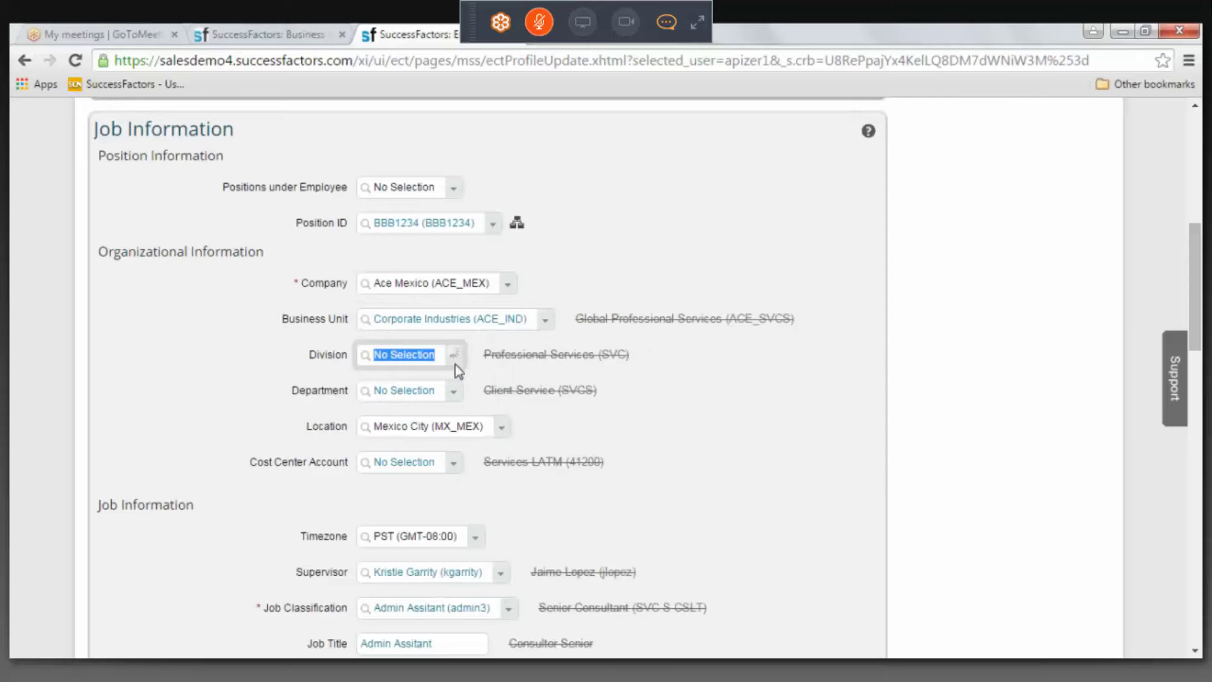
{"action": "left_click", "coordinate": [527, 374]}
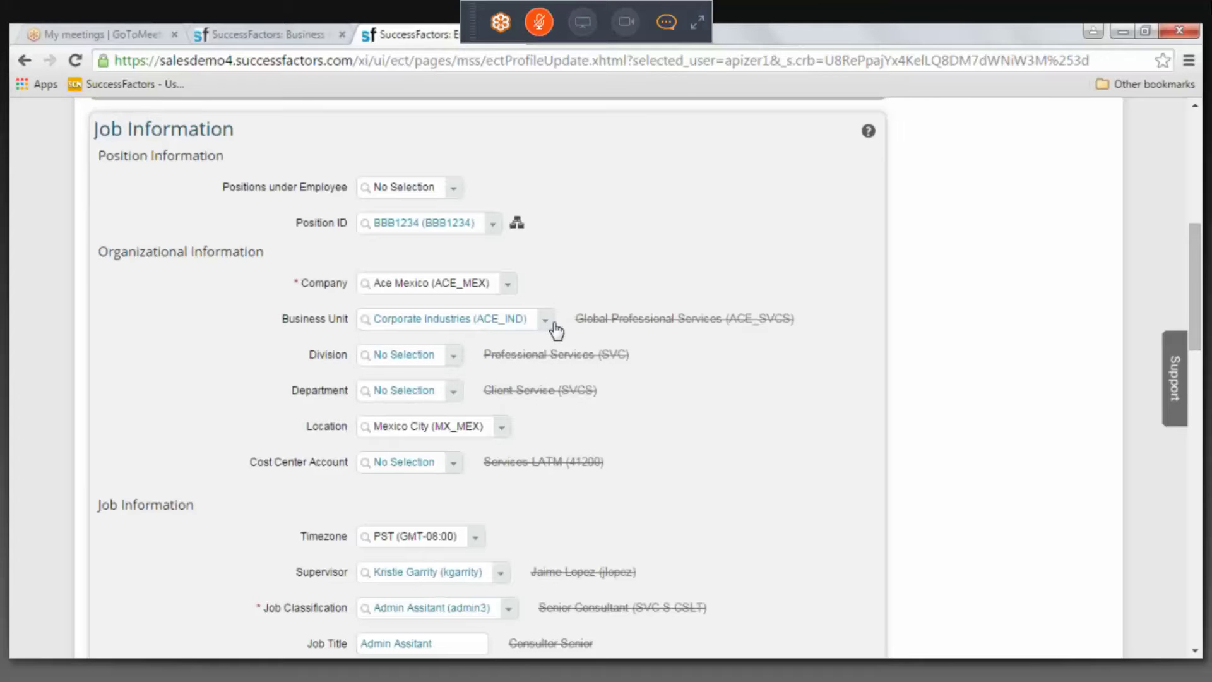
{"action": "left_click", "coordinate": [454, 391]}
{"action": "left_click", "coordinate": [634, 418]}
Step: Review the remaining job and time information fields and submit the employee's changes
{"action": "left_click", "coordinate": [1199, 636]}
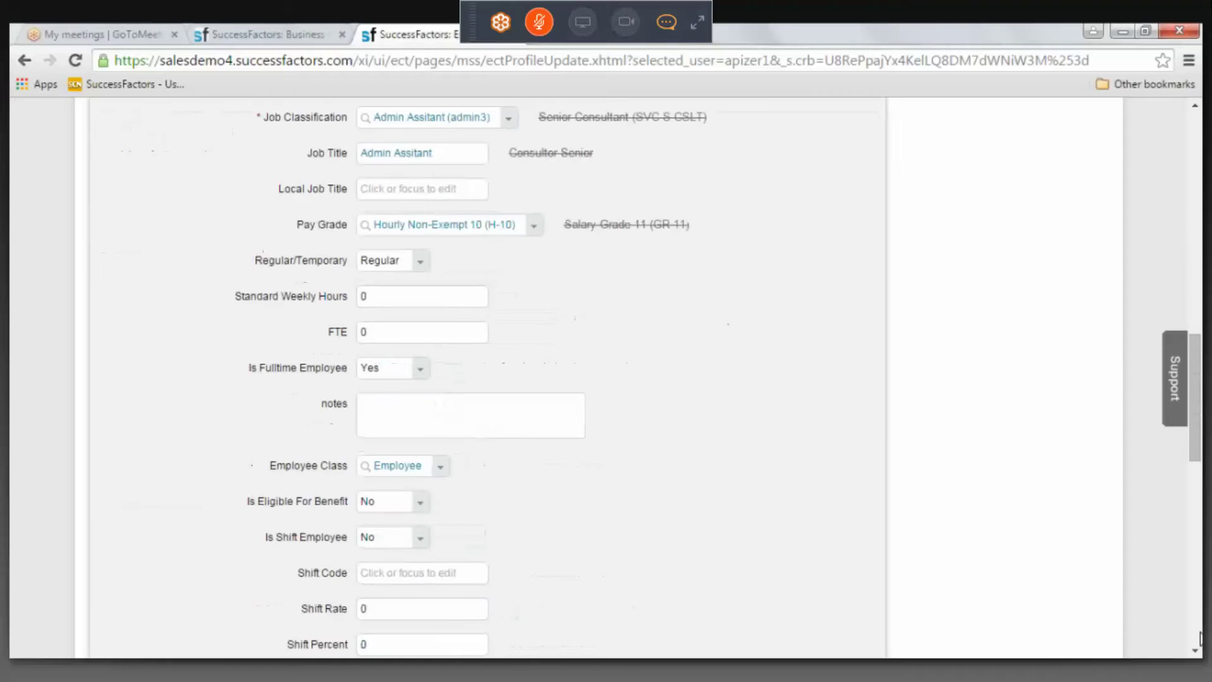
{"action": "left_click", "coordinate": [1199, 636]}
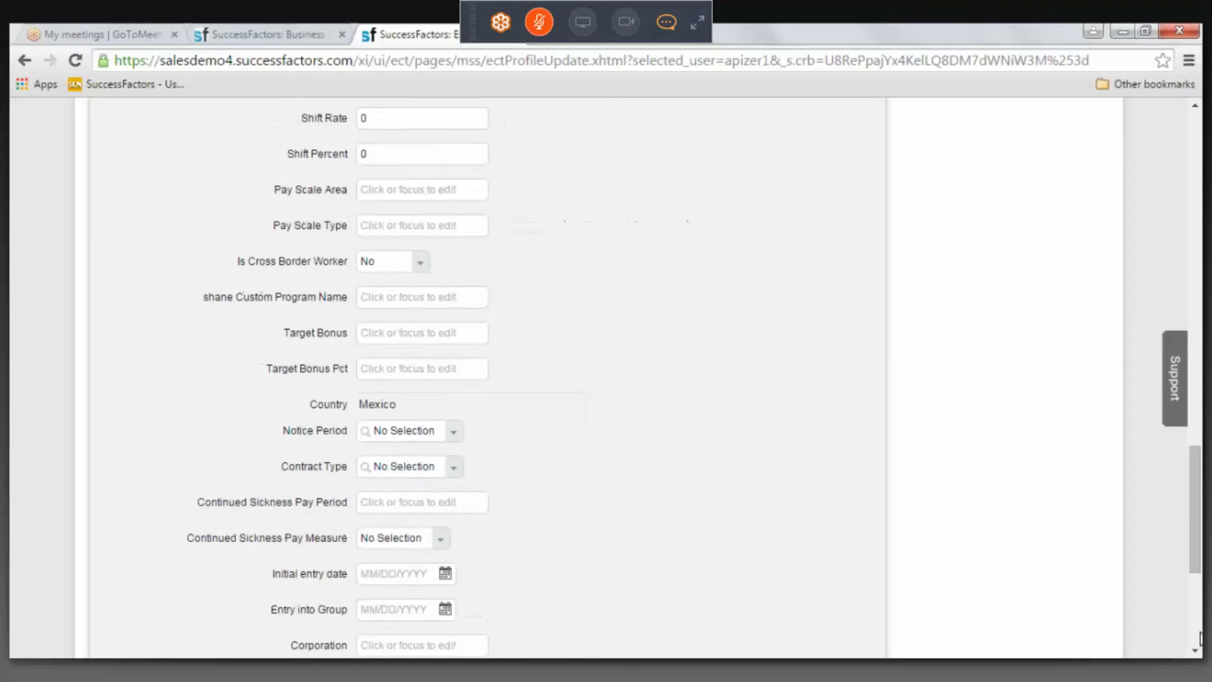
{"action": "left_click", "coordinate": [1199, 637]}
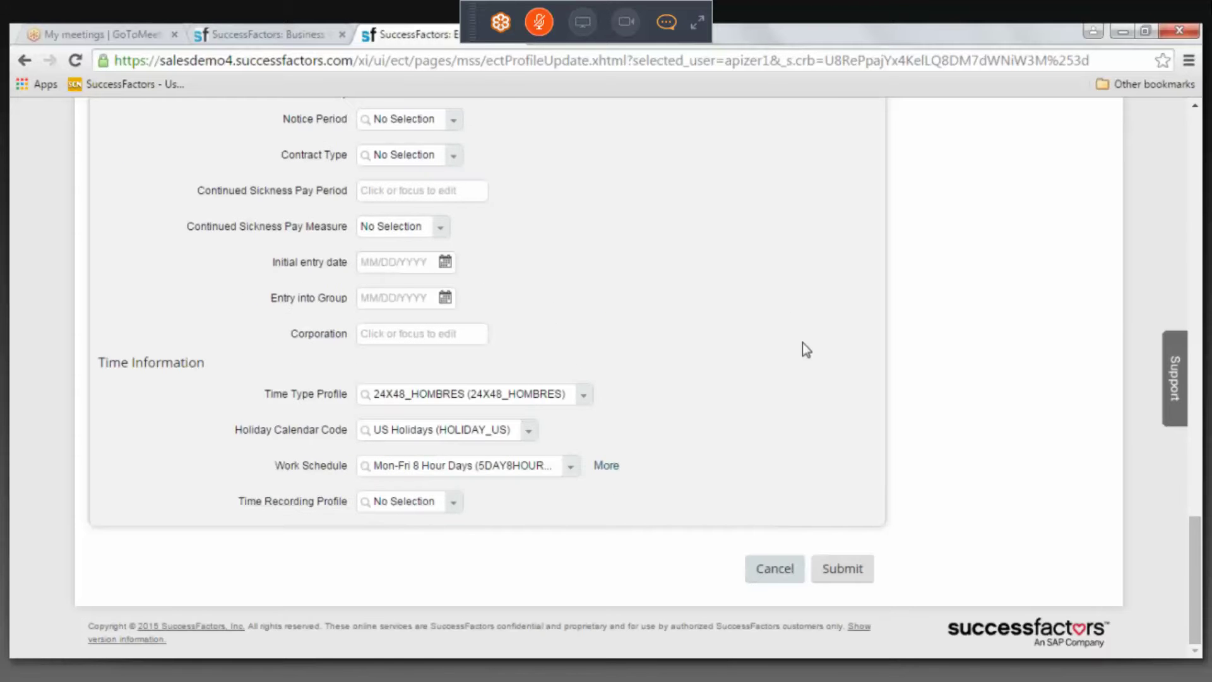
{"action": "scroll", "coordinate": [802, 343], "scroll_direction": "up", "scroll_amount": 1}
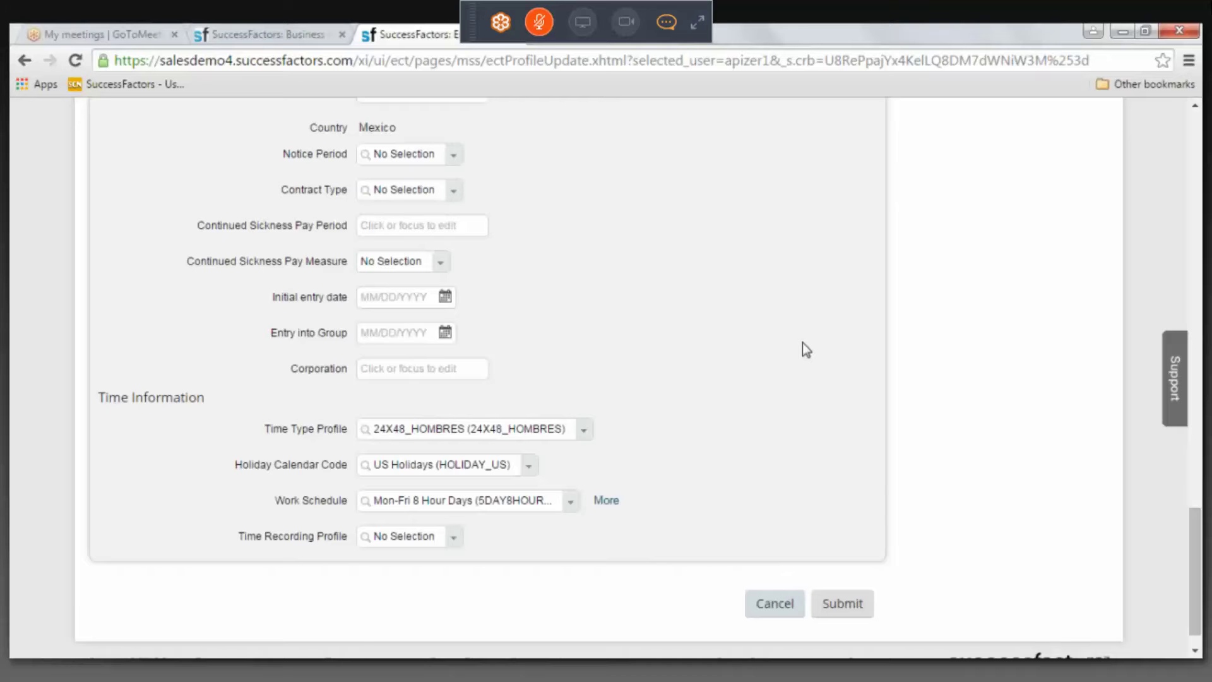
{"action": "scroll", "coordinate": [802, 342], "scroll_direction": "up", "scroll_amount": 10}
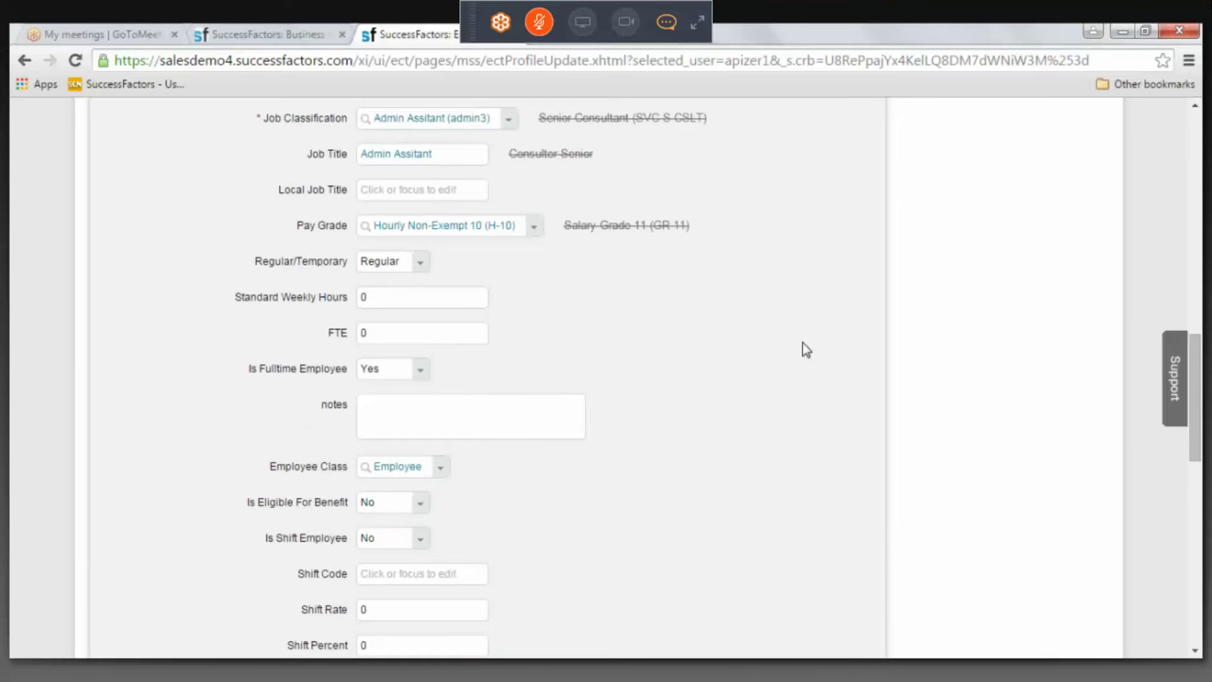
{"action": "scroll", "coordinate": [803, 343], "scroll_direction": "down", "scroll_amount": 10}
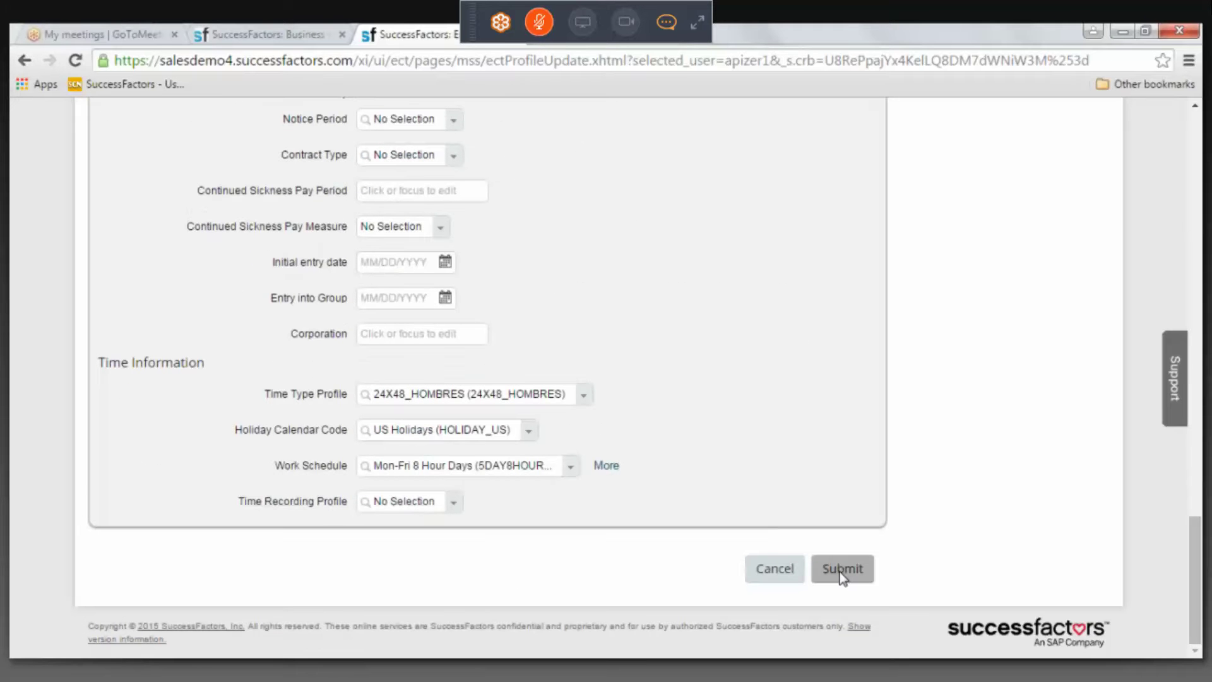
{"action": "left_click", "coordinate": [841, 570]}
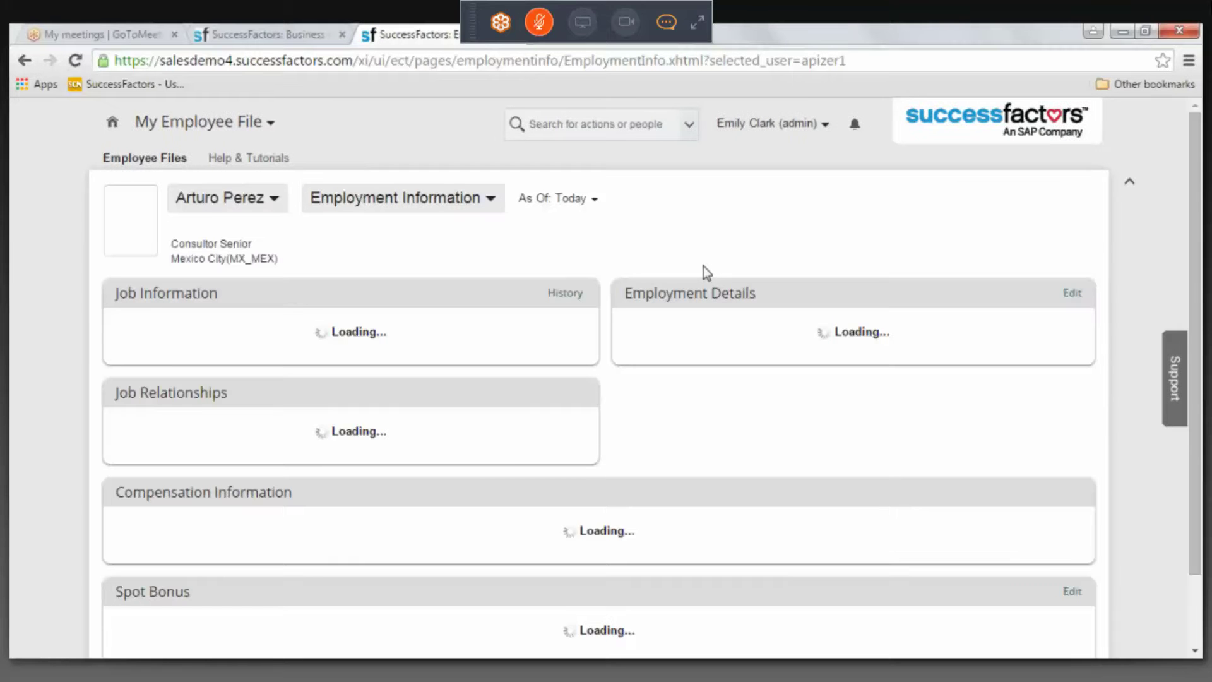
Step: Open the employee's Job Information history, waiting for the unresponsive page and reopening the history from Employment Information
{"action": "left_click", "coordinate": [531, 291]}
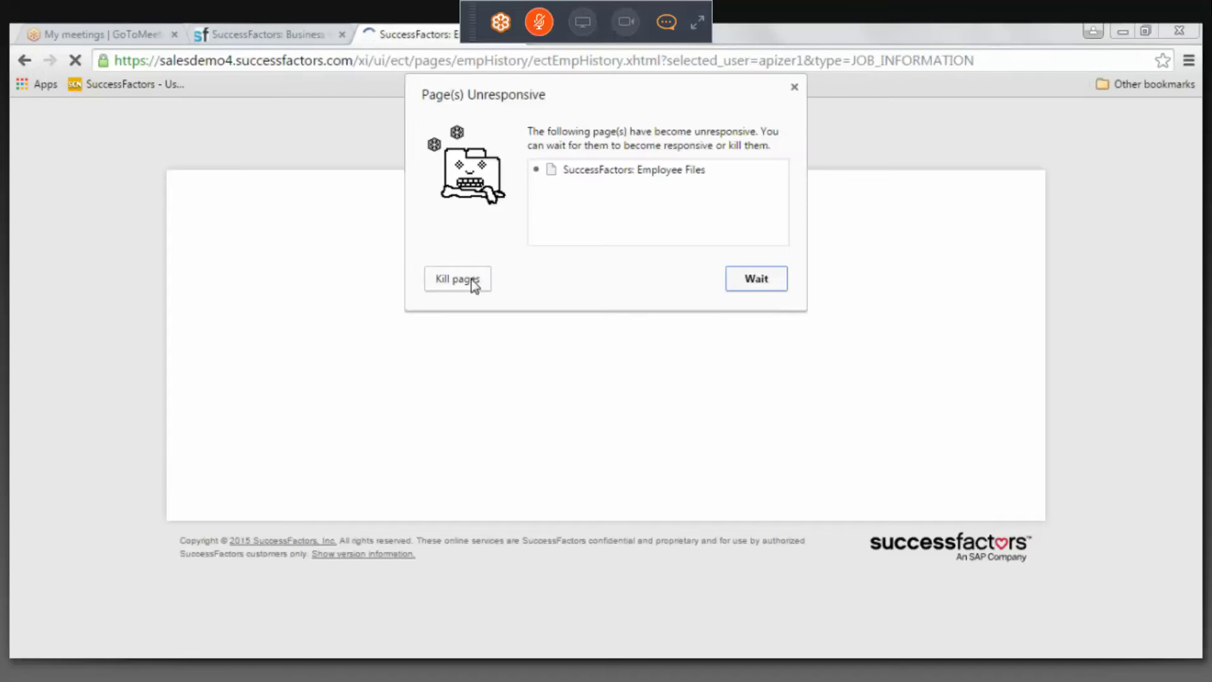
{"action": "left_click", "coordinate": [755, 284]}
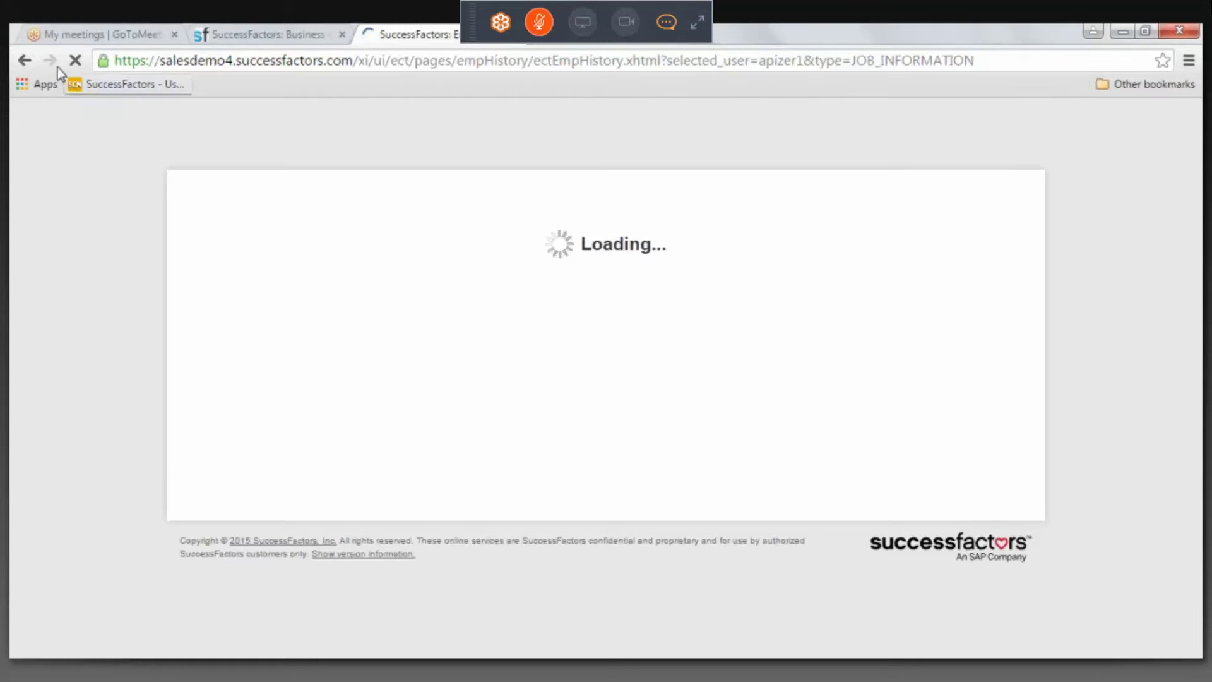
{"action": "left_click", "coordinate": [25, 63]}
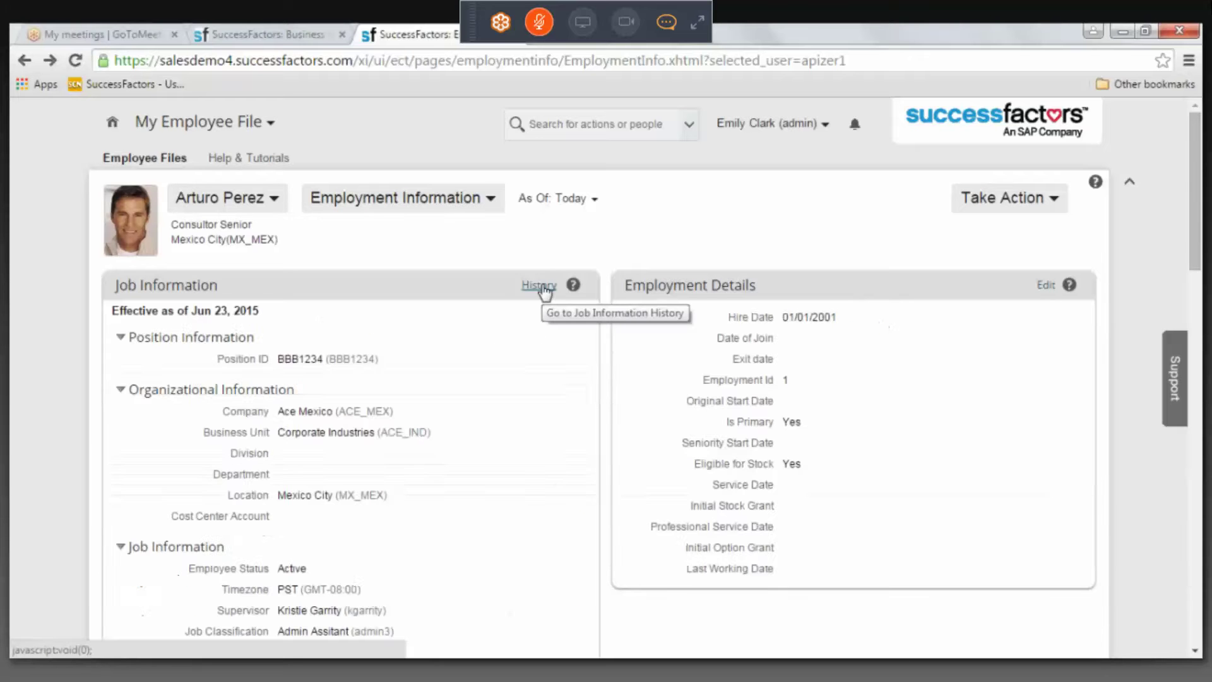
{"action": "left_click", "coordinate": [542, 286]}
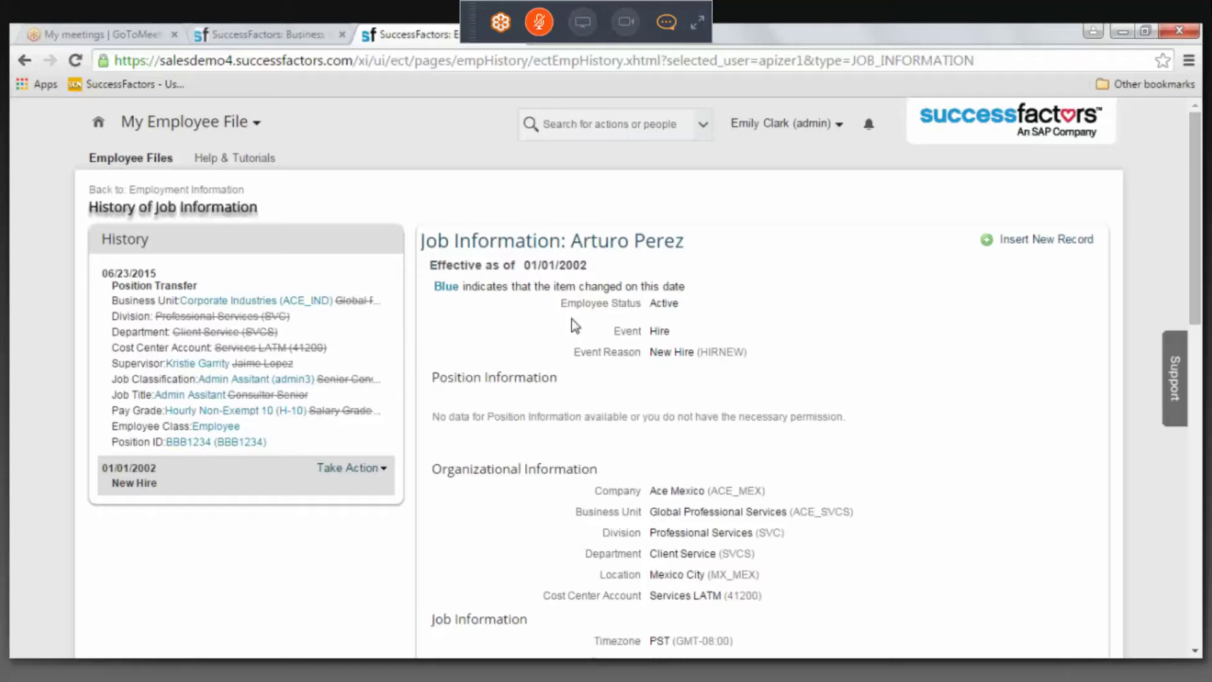
Step: Examine the event and event reason code of the 06/23/2015 record in the Job Information history
{"action": "left_click", "coordinate": [243, 331]}
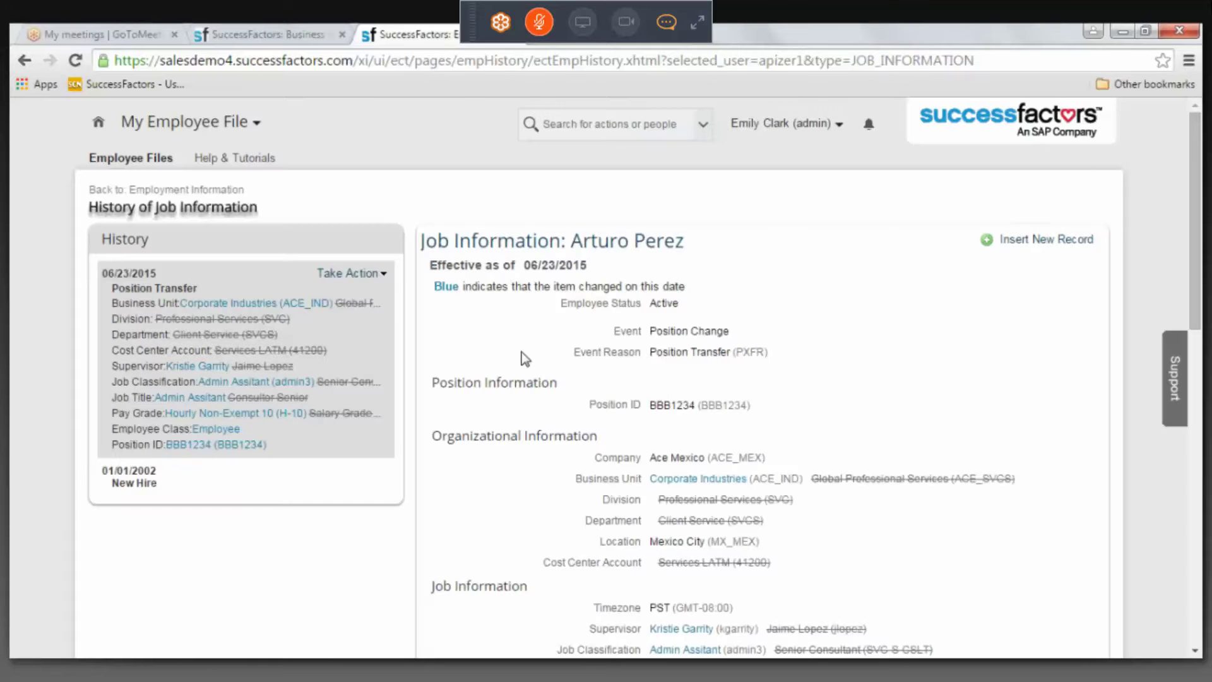
{"action": "double_click", "coordinate": [749, 351]}
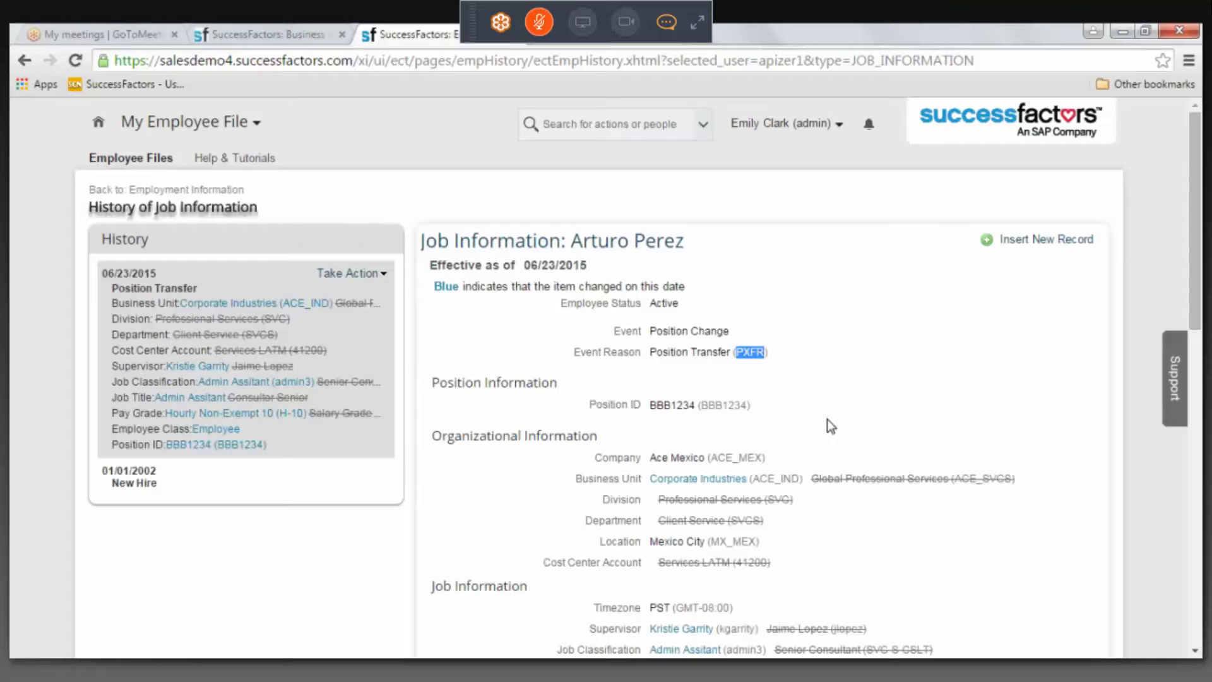
{"action": "right_click", "coordinate": [827, 421]}
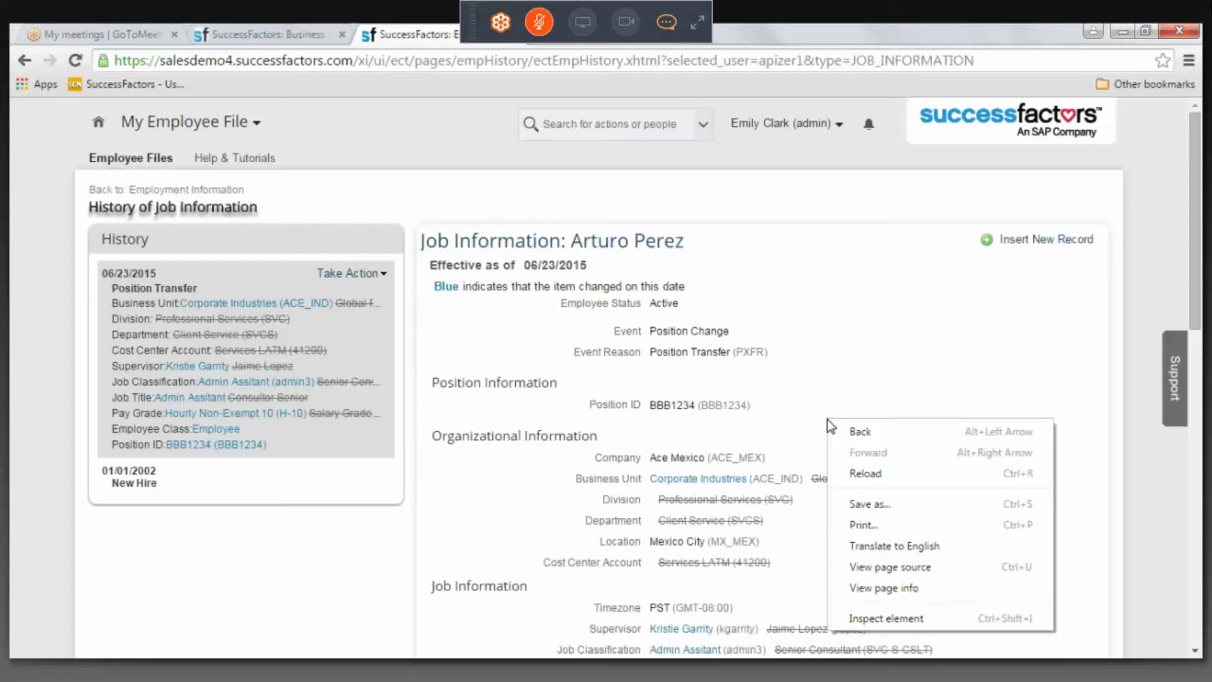
{"action": "left_click", "coordinate": [772, 308]}
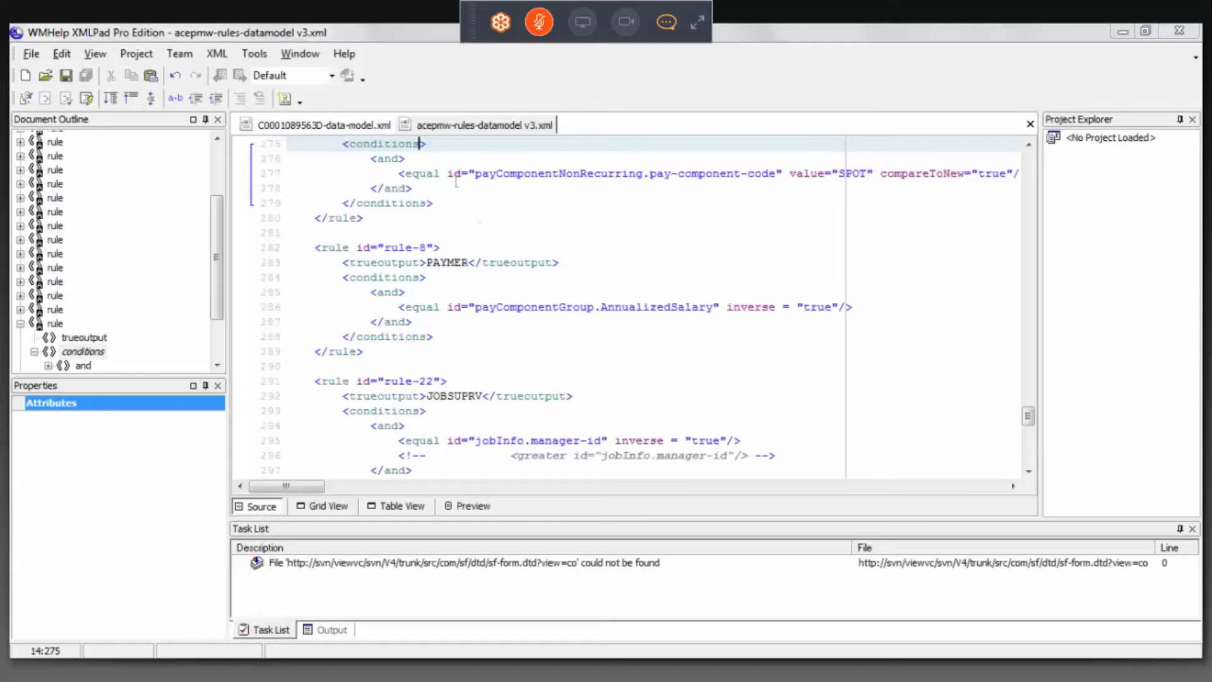
Step: Switch to XMLPad and examine the true output and position condition of rule-pxfr in acepmw-rules-datamodel v3.xml
{"action": "left_click", "coordinate": [339, 141]}
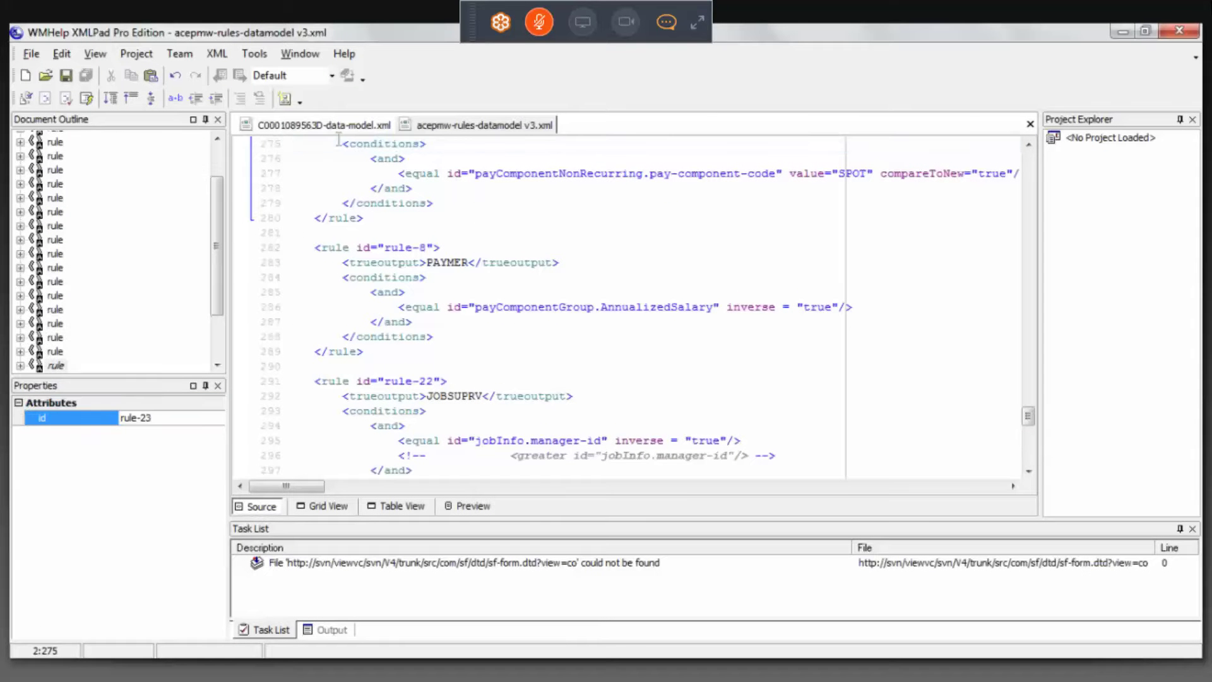
{"action": "key", "text": "Up"}
{"action": "key", "text": "Up"}
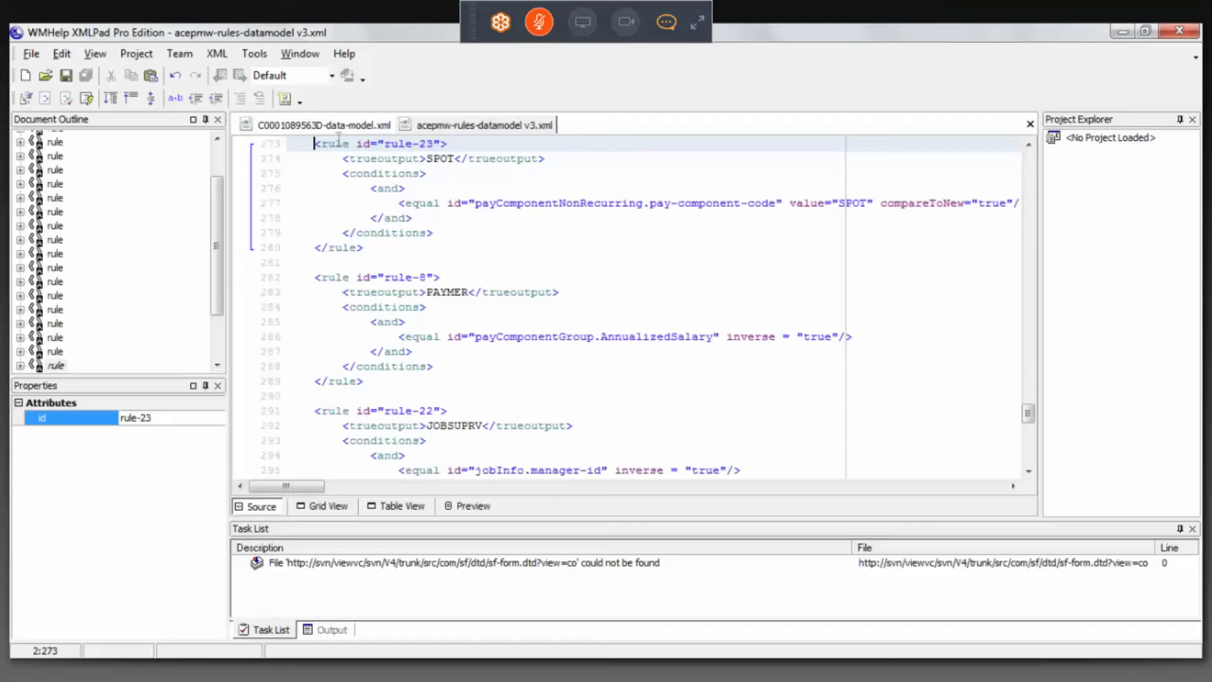
{"action": "key", "text": "Up"}
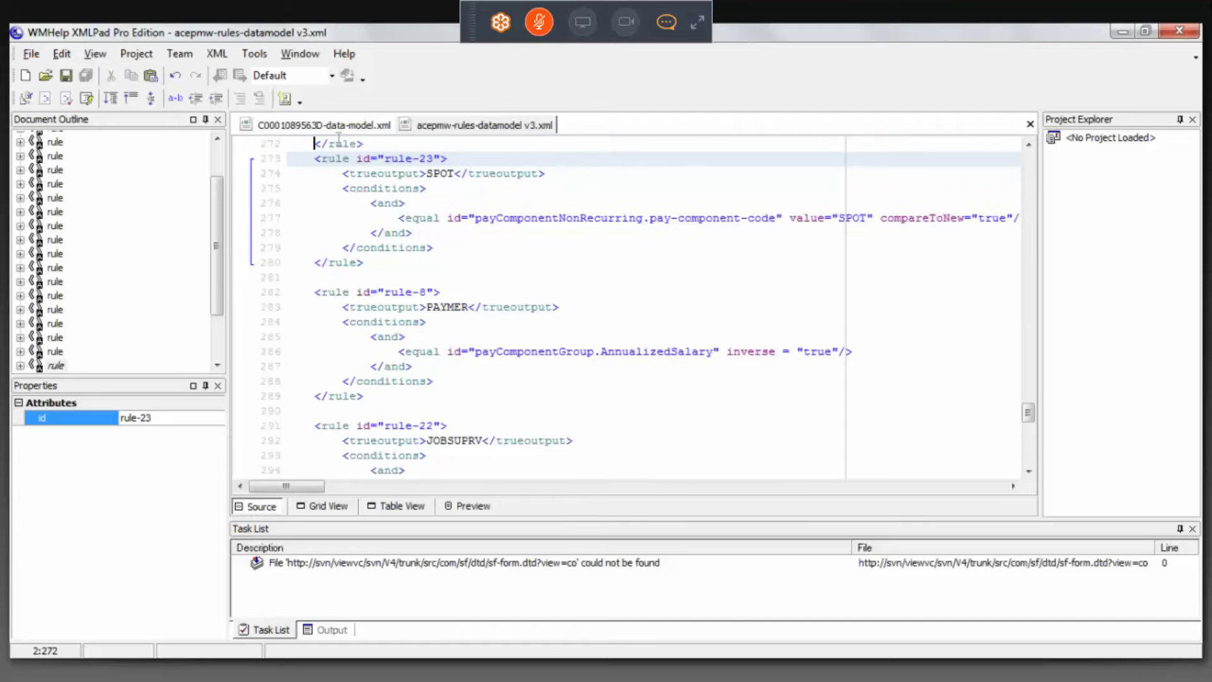
{"action": "key", "text": "Up"}
{"action": "key", "text": "Up"}
{"action": "key", "text": "Up"}
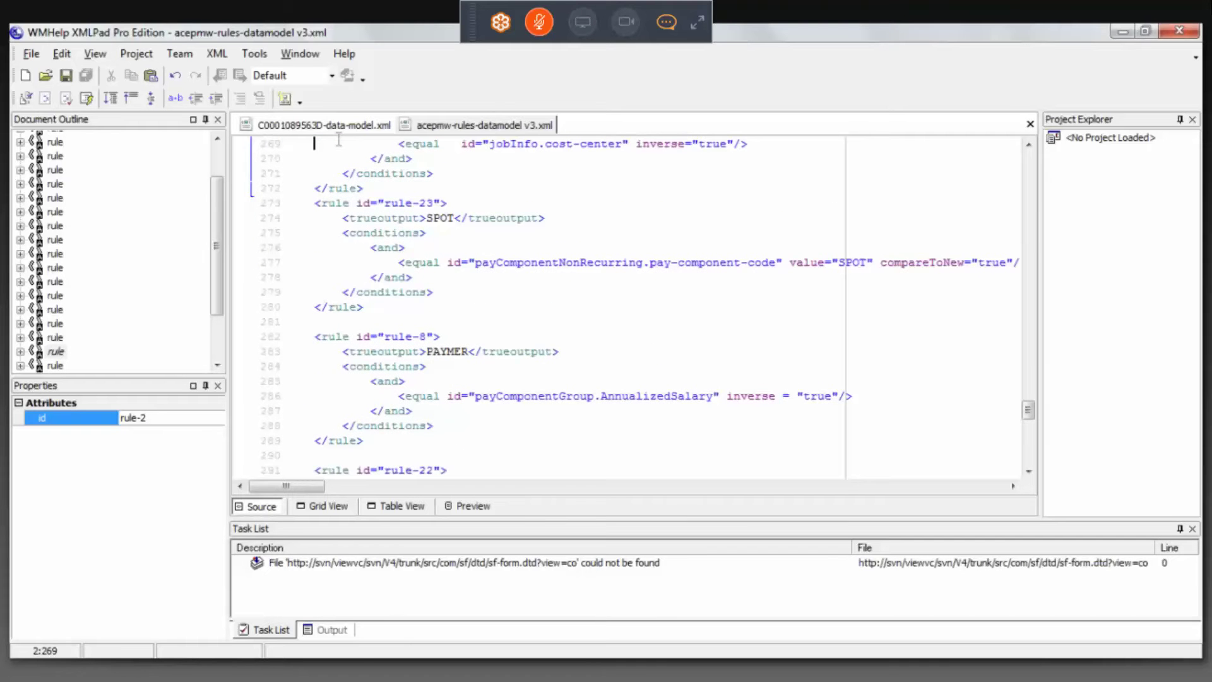
{"action": "key", "text": "Up"}
{"action": "key", "text": "Up"}
{"action": "key", "text": "Up"}
{"action": "key", "text": "Up"}
{"action": "key", "text": "Up"}
{"action": "key", "text": "Up"}
{"action": "key", "text": "Up"}
{"action": "key", "text": "Up"}
{"action": "key", "text": "Up"}
{"action": "key", "text": "Up"}
{"action": "key", "text": "Up"}
{"action": "key", "text": "Up"}
{"action": "key", "text": "Up"}
{"action": "key", "text": "Up"}
{"action": "key", "text": "Up"}
{"action": "key", "text": "Up"}
{"action": "key", "text": "Up"}
{"action": "key", "text": "Up"}
{"action": "key", "text": "Up"}
{"action": "key", "text": "Up"}
{"action": "key", "text": "Up"}
{"action": "key", "text": "Up"}
{"action": "key", "text": "Up"}
{"action": "key", "text": "Up"}
{"action": "key", "text": "Up"}
{"action": "key", "text": "Up"}
{"action": "key", "text": "Up"}
{"action": "key", "text": "Up"}
{"action": "key", "text": "Up"}
{"action": "key", "text": "Up"}
{"action": "key", "text": "Up"}
{"action": "key", "text": "Up"}
{"action": "key", "text": "Up"}
{"action": "key", "text": "Up"}
{"action": "key", "text": "Up"}
{"action": "key", "text": "Up"}
{"action": "key", "text": "Up"}
{"action": "key", "text": "Up"}
{"action": "key", "text": "Up"}
{"action": "key", "text": "Up"}
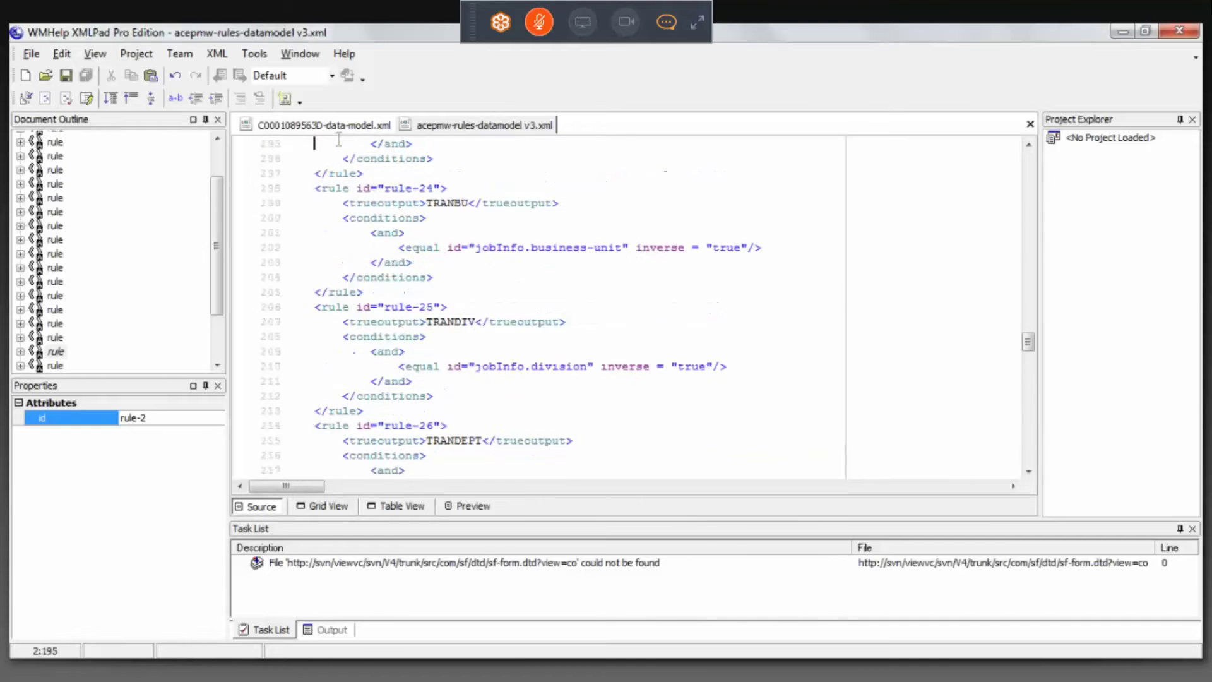
{"action": "key", "text": "Up"}
{"action": "key", "text": "Up"}
{"action": "key", "text": "Up"}
{"action": "key", "text": "Up"}
{"action": "key", "text": "Up"}
{"action": "key", "text": "Up"}
{"action": "key", "text": "Up"}
{"action": "key", "text": "Up"}
{"action": "key", "text": "Up"}
{"action": "key", "text": "Up"}
{"action": "key", "text": "Up"}
{"action": "key", "text": "Up"}
{"action": "key", "text": "Up"}
{"action": "key", "text": "Up"}
{"action": "key", "text": "Up"}
{"action": "key", "text": "Up"}
{"action": "key", "text": "Up"}
{"action": "key", "text": "Up"}
{"action": "key", "text": "Up"}
{"action": "key", "text": "Up"}
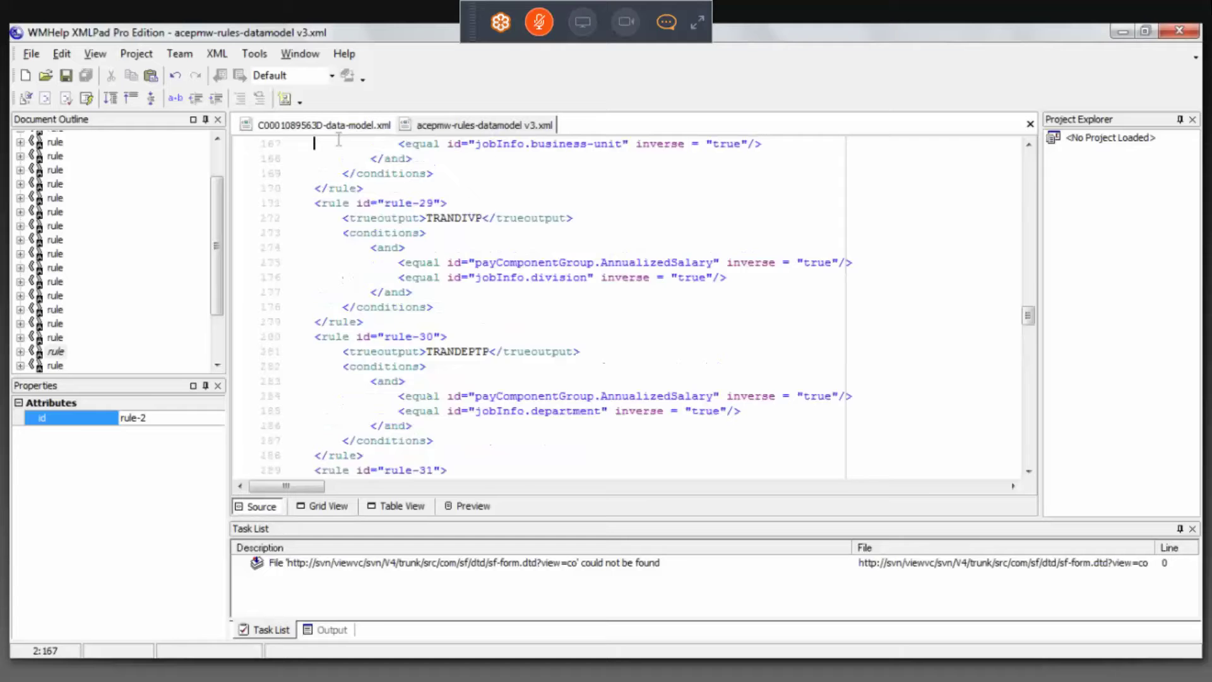
{"action": "key", "text": "Up"}
{"action": "key", "text": "Up"}
{"action": "key", "text": "Up"}
{"action": "key", "text": "Up"}
{"action": "key", "text": "Up"}
{"action": "key", "text": "Up"}
{"action": "key", "text": "Up"}
{"action": "key", "text": "Up"}
{"action": "key", "text": "Up"}
{"action": "key", "text": "Up"}
{"action": "key", "text": "Up"}
{"action": "key", "text": "Up"}
{"action": "key", "text": "Up"}
{"action": "key", "text": "Up"}
{"action": "key", "text": "Up"}
{"action": "key", "text": "Up"}
{"action": "key", "text": "Up"}
{"action": "key", "text": "Up"}
{"action": "key", "text": "Up"}
{"action": "key", "text": "Up"}
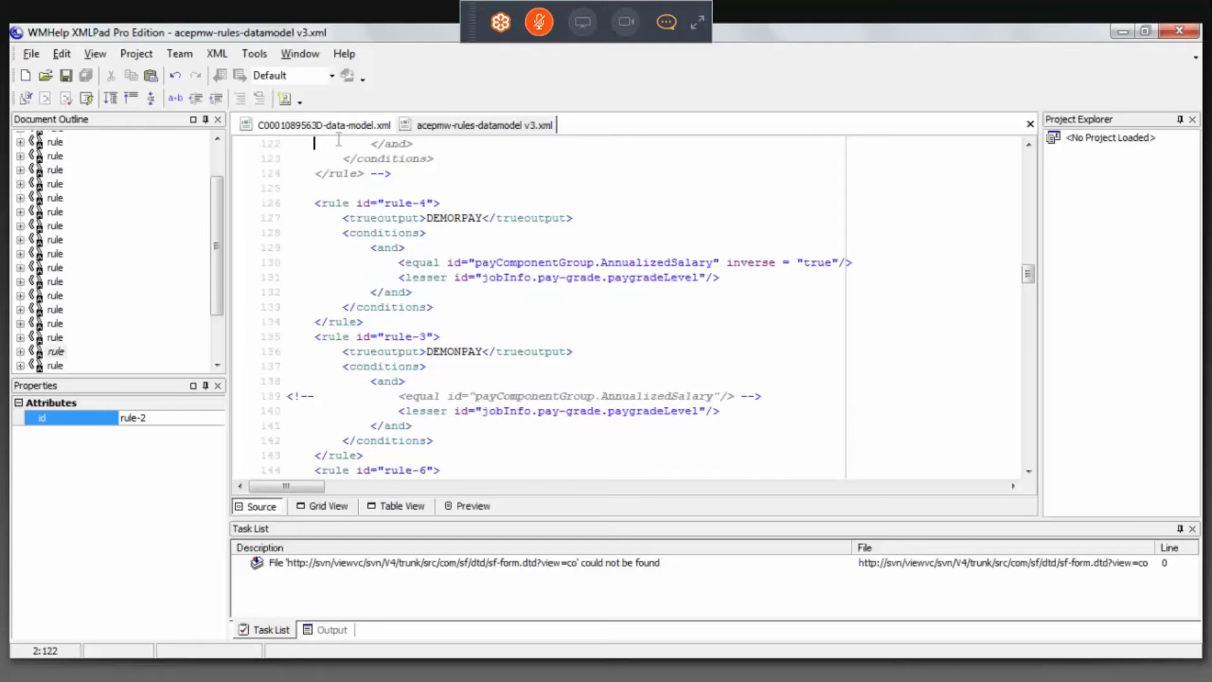
{"action": "key", "text": "Up"}
{"action": "key", "text": "Up"}
{"action": "key", "text": "Up"}
{"action": "key", "text": "Up"}
{"action": "key", "text": "Up"}
{"action": "key", "text": "Up"}
{"action": "key", "text": "Up"}
{"action": "key", "text": "Up"}
{"action": "key", "text": "Up"}
{"action": "key", "text": "Up"}
{"action": "key", "text": "Up"}
{"action": "key", "text": "Up"}
{"action": "key", "text": "Up"}
{"action": "key", "text": "Up"}
{"action": "key", "text": "Up"}
{"action": "key", "text": "Up"}
{"action": "key", "text": "Up"}
{"action": "key", "text": "Up"}
{"action": "key", "text": "Up"}
{"action": "key", "text": "Up"}
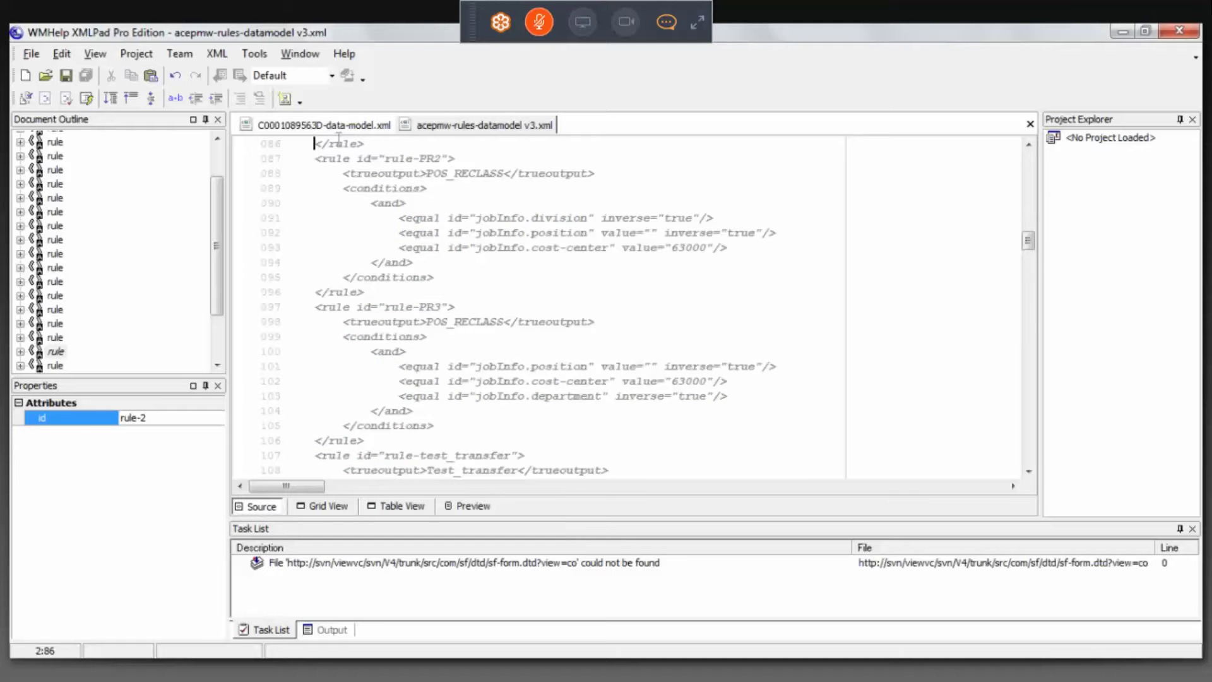
{"action": "key", "text": "Up"}
{"action": "key", "text": "Up"}
{"action": "key", "text": "Up"}
{"action": "key", "text": "Up"}
{"action": "key", "text": "Up"}
{"action": "key", "text": "Up"}
{"action": "key", "text": "Up"}
{"action": "key", "text": "Up"}
{"action": "key", "text": "Up"}
{"action": "key", "text": "Up"}
{"action": "key", "text": "Up"}
{"action": "key", "text": "Up"}
{"action": "key", "text": "Up"}
{"action": "key", "text": "Up"}
{"action": "key", "text": "Up"}
{"action": "key", "text": "Up"}
{"action": "key", "text": "Up"}
{"action": "key", "text": "Up"}
{"action": "key", "text": "Up"}
{"action": "key", "text": "Up"}
{"action": "double_click", "coordinate": [414, 219]}
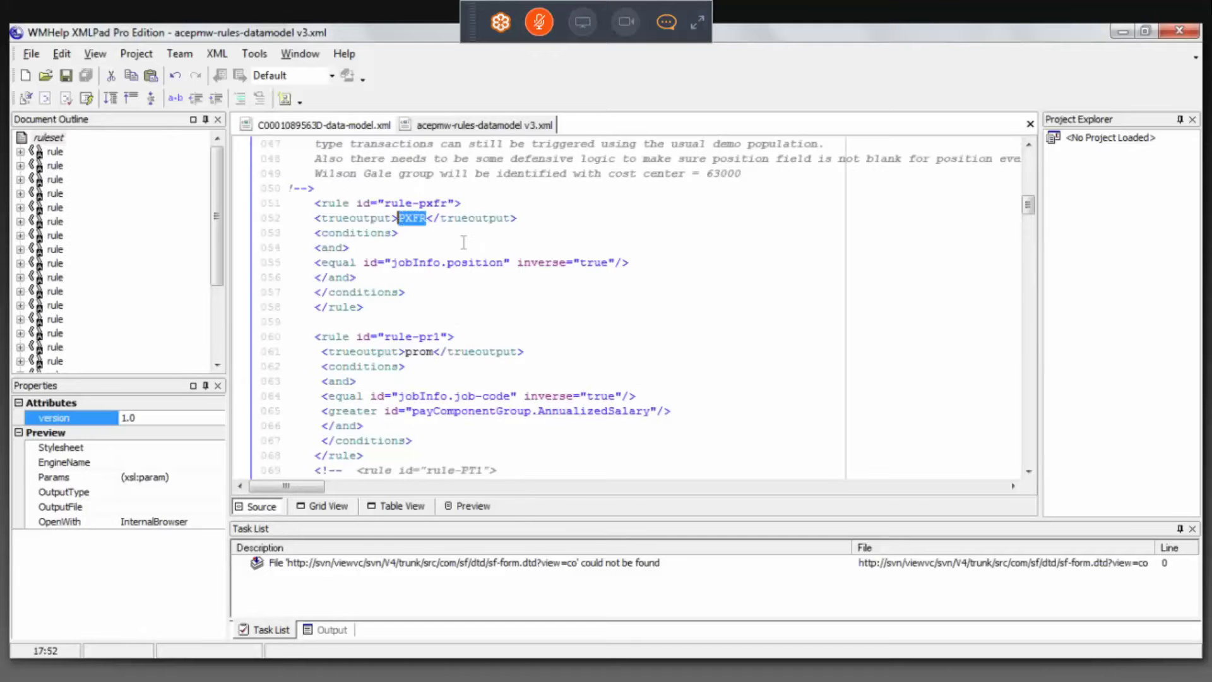
{"action": "left_click", "coordinate": [489, 262]}
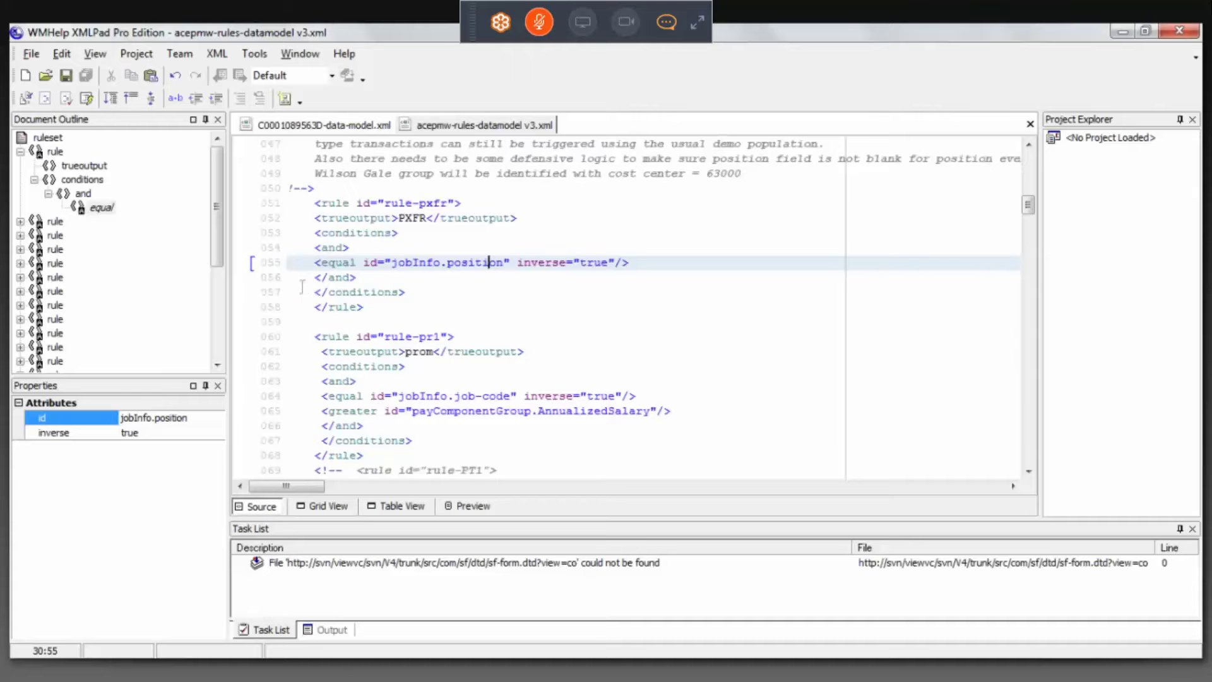
Step: Copy the greater condition for payComponentGroup.AnnualizedSalary in rule-pr1 and remove it from the rule
{"action": "left_click_drag", "start_coordinate": [511, 398], "coordinate": [651, 411]}
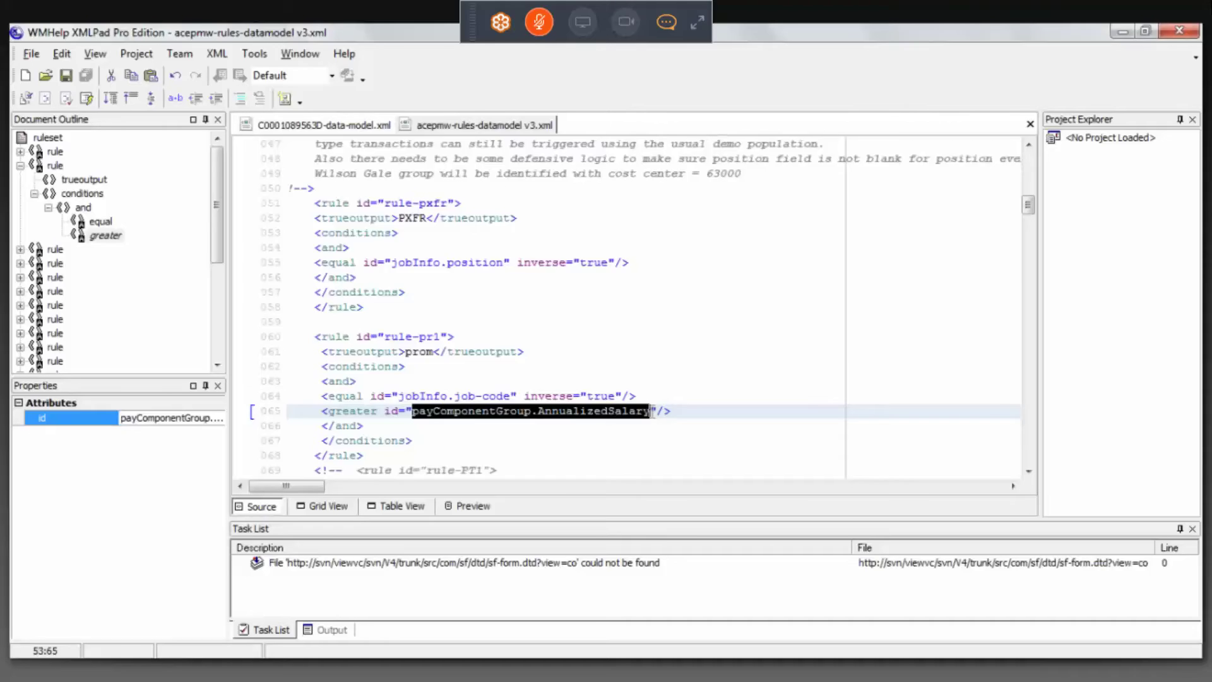
{"action": "left_click_drag", "start_coordinate": [679, 410], "coordinate": [661, 400]}
{"action": "key", "text": "ctrl+c"}
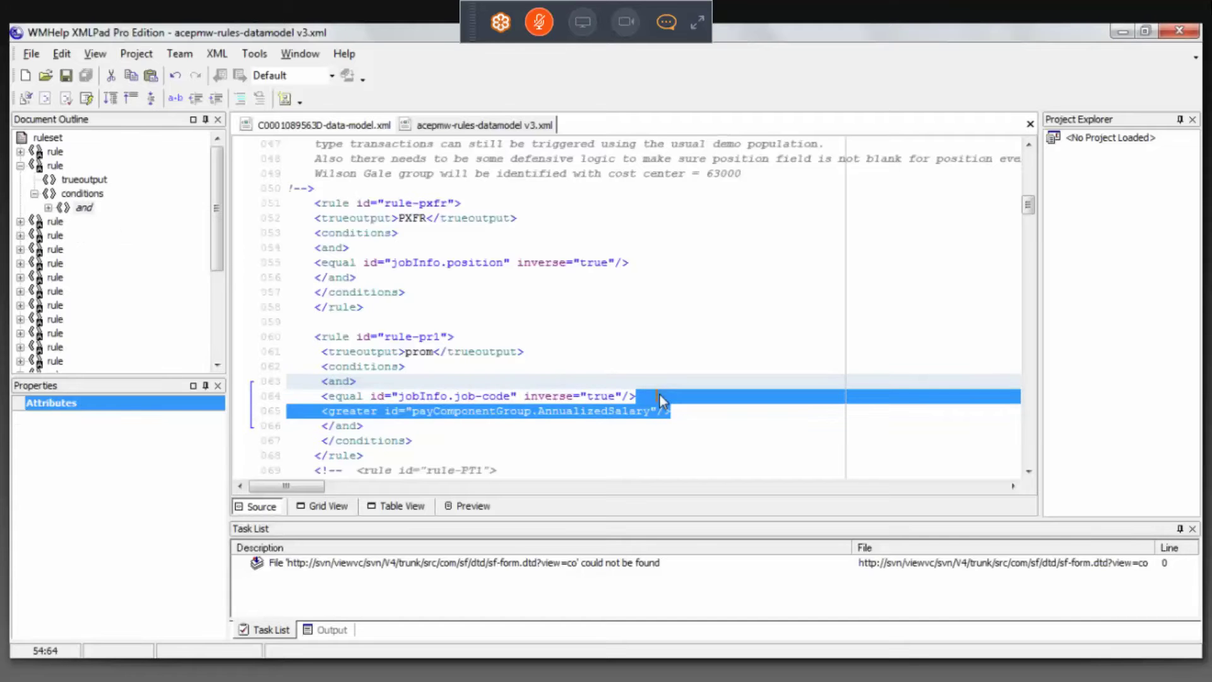
{"action": "key", "text": "Delete"}
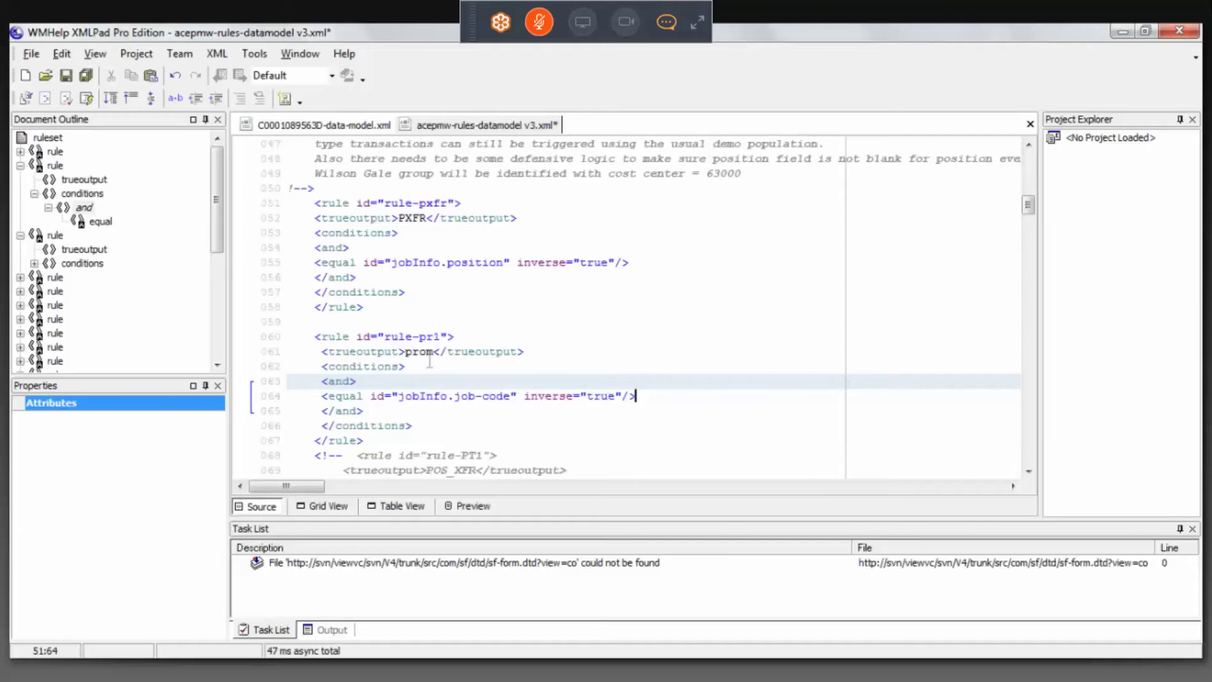
Step: Restore the greater payComponentGroup.AnnualizedSalary condition below the job-code condition in rule-pr1
{"action": "left_click_drag", "start_coordinate": [427, 357], "coordinate": [428, 361]}
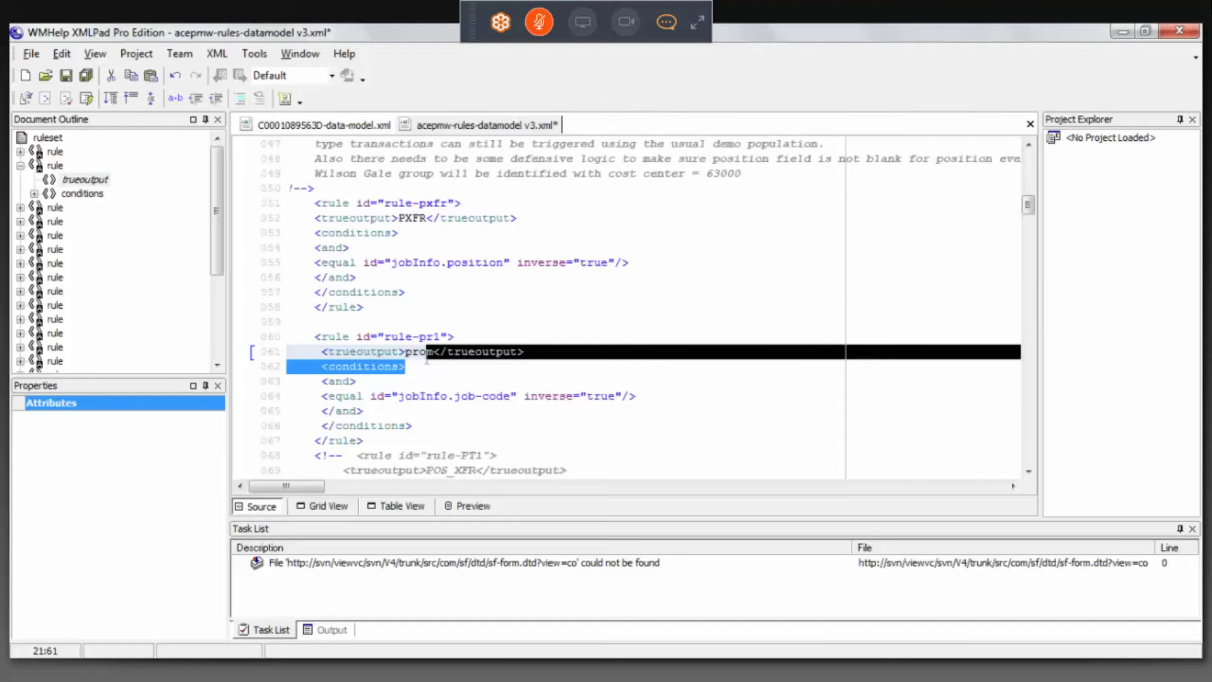
{"action": "key", "text": "Down"}
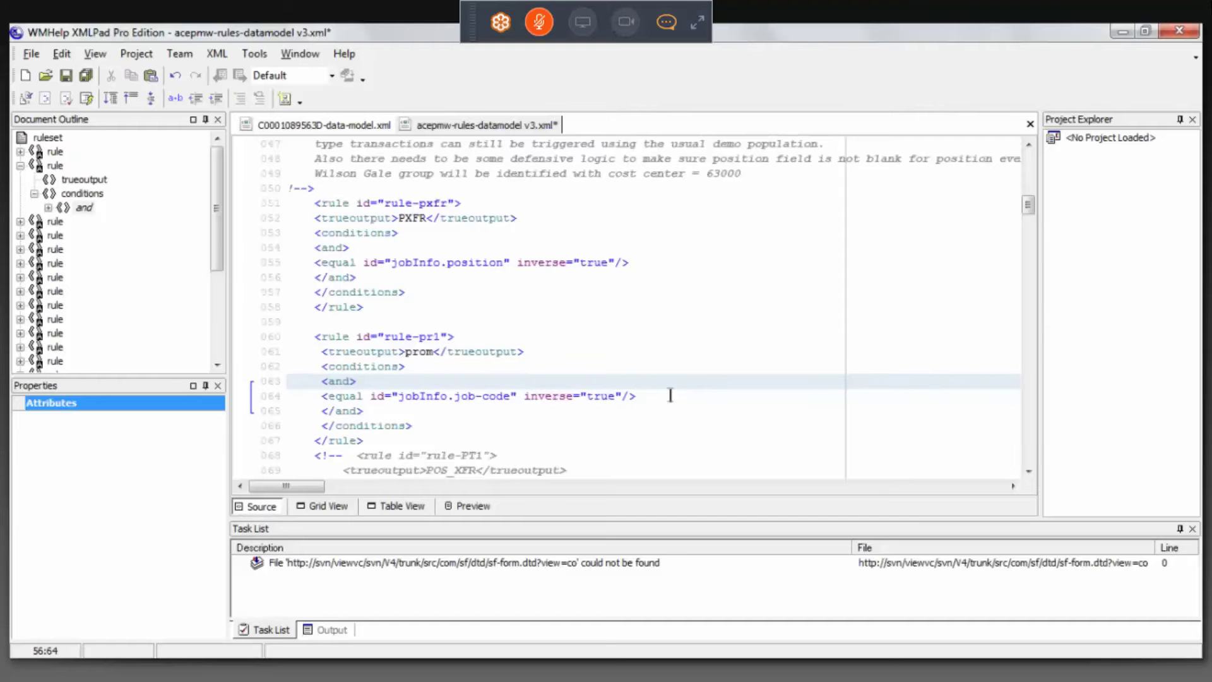
{"action": "key", "text": "ctrl+v"}
{"action": "left_click", "coordinate": [679, 411]}
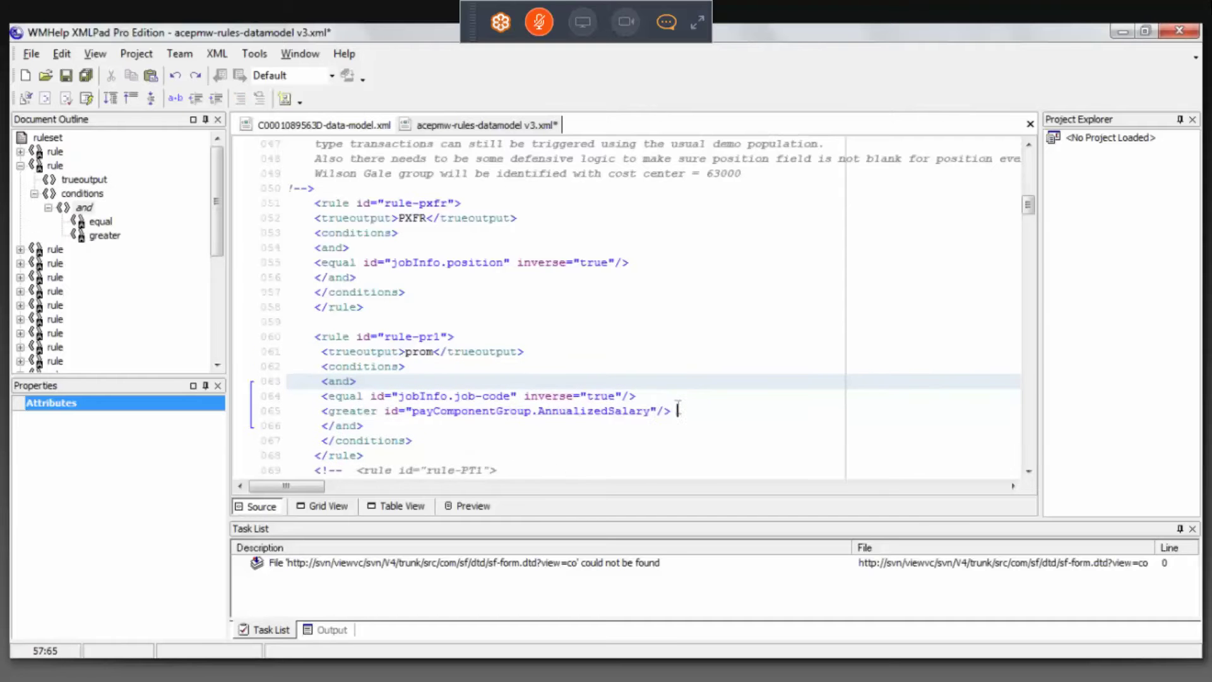
{"action": "key", "text": "Down"}
{"action": "key", "text": "Down"}
{"action": "key", "text": "Down"}
{"action": "key", "text": "Down"}
{"action": "key", "text": "Down"}
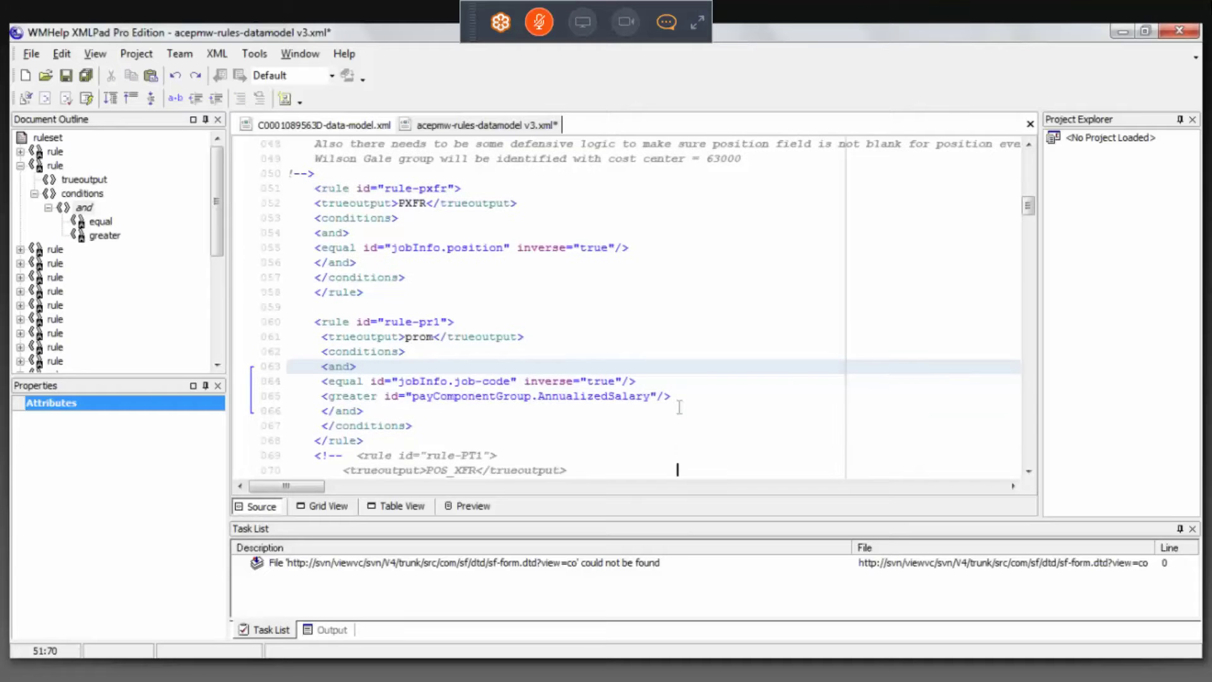
{"action": "key", "text": "Down"}
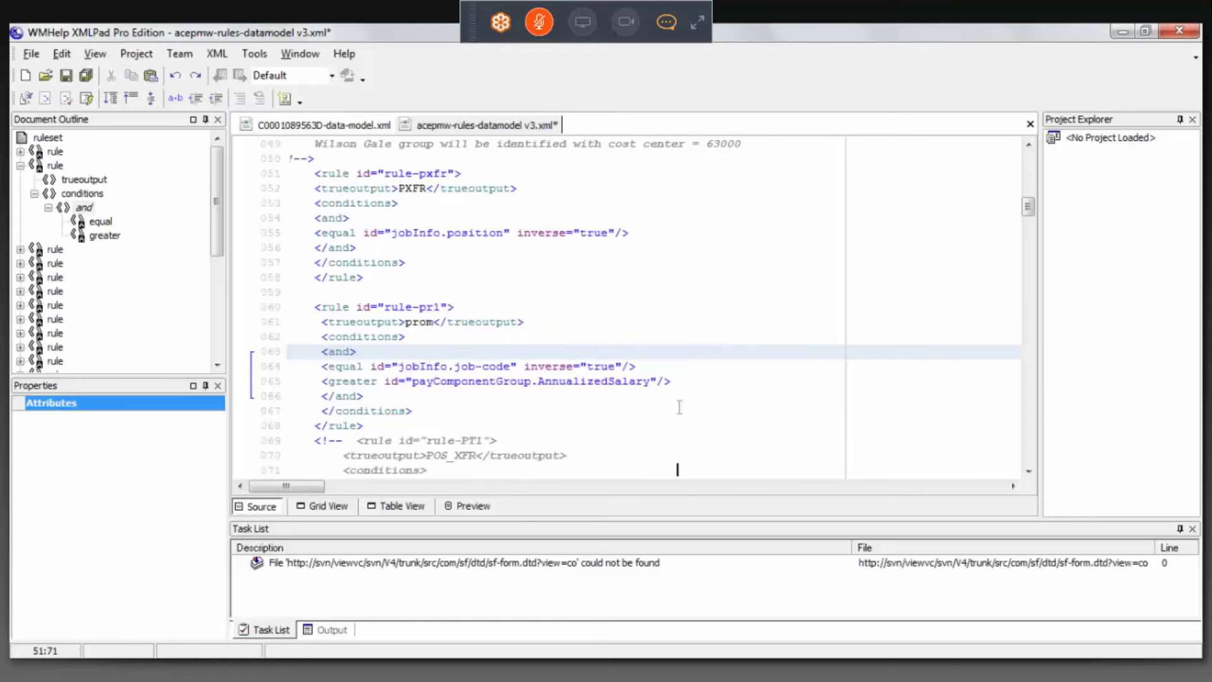
{"action": "left_click", "coordinate": [679, 406]}
{"action": "scroll", "coordinate": [679, 406], "scroll_direction": "down", "scroll_amount": 1}
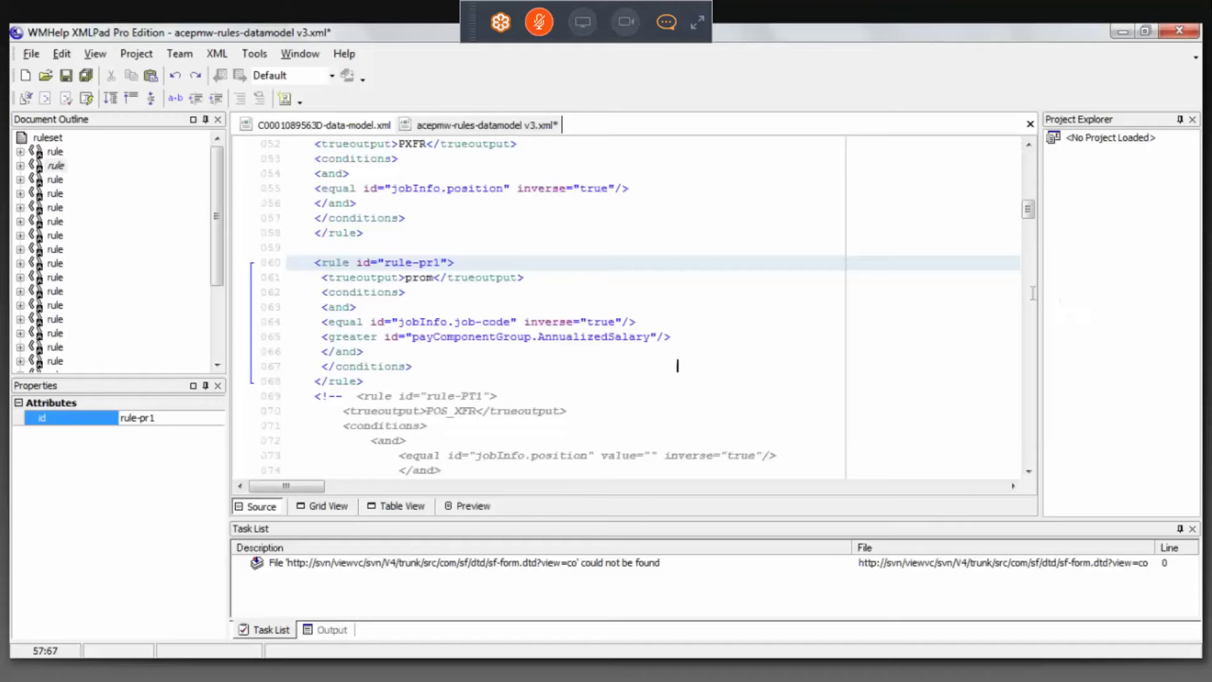
Step: Switch back to SuccessFactors in the browser and start updating the employee's records from Employment Information
{"action": "left_click", "coordinate": [161, 671]}
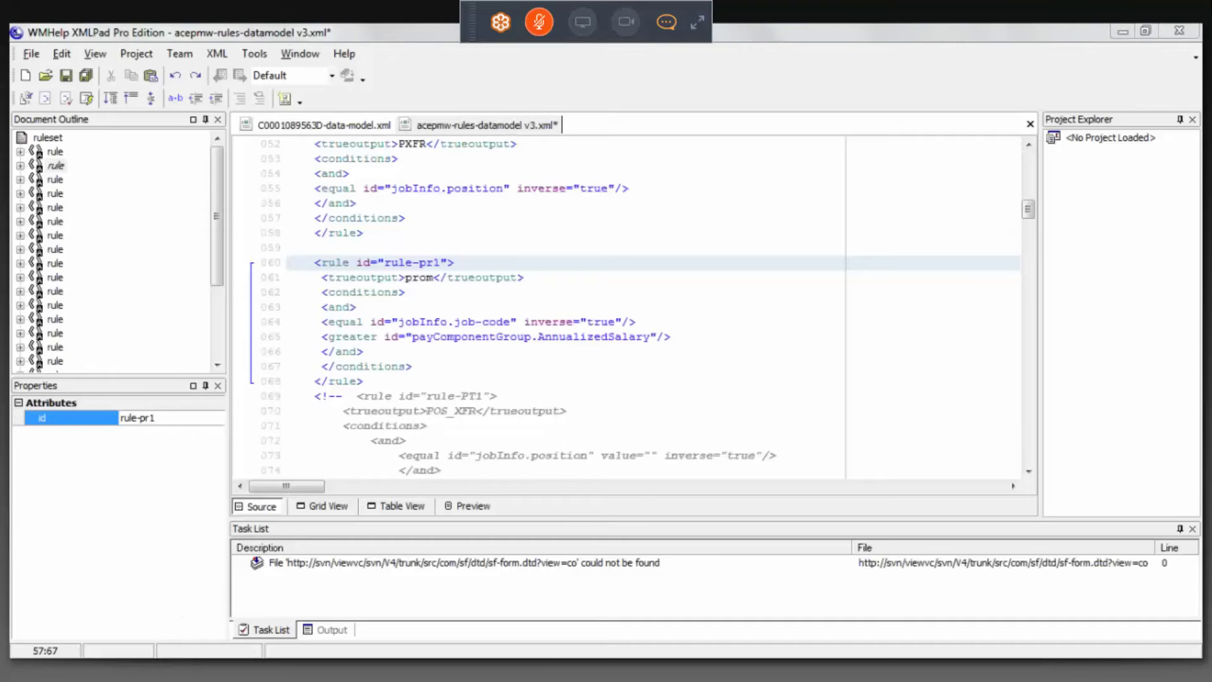
{"action": "key", "text": "alt+Tab"}
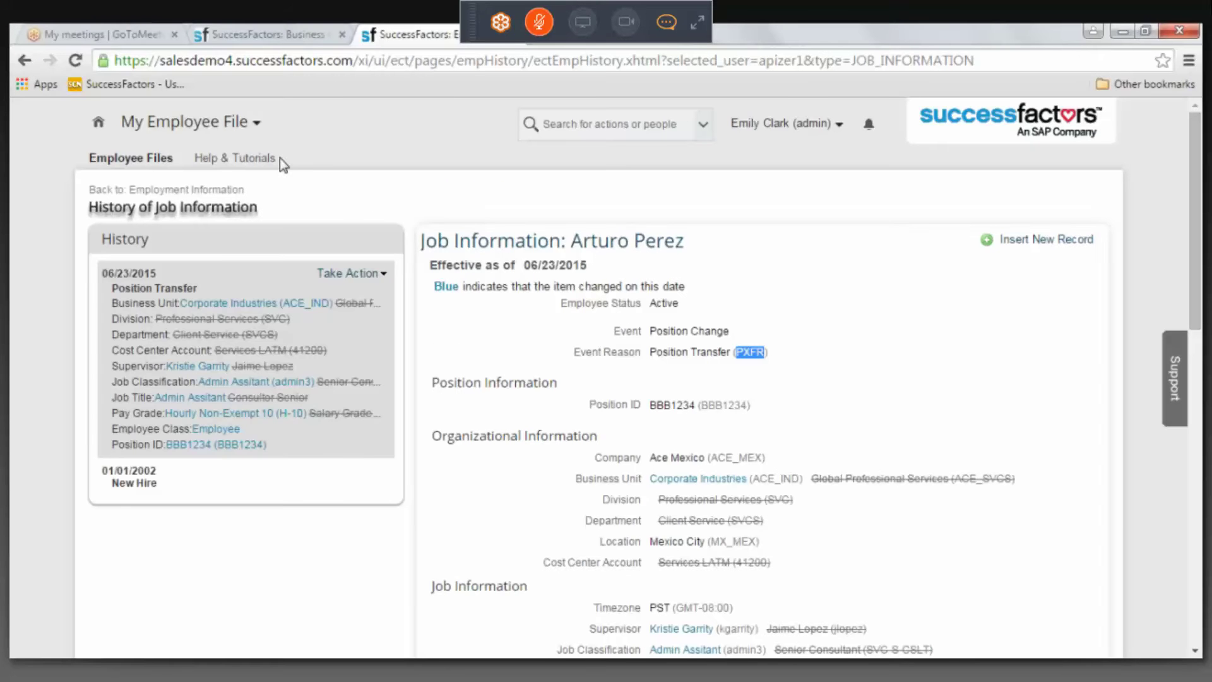
{"action": "left_click", "coordinate": [197, 190]}
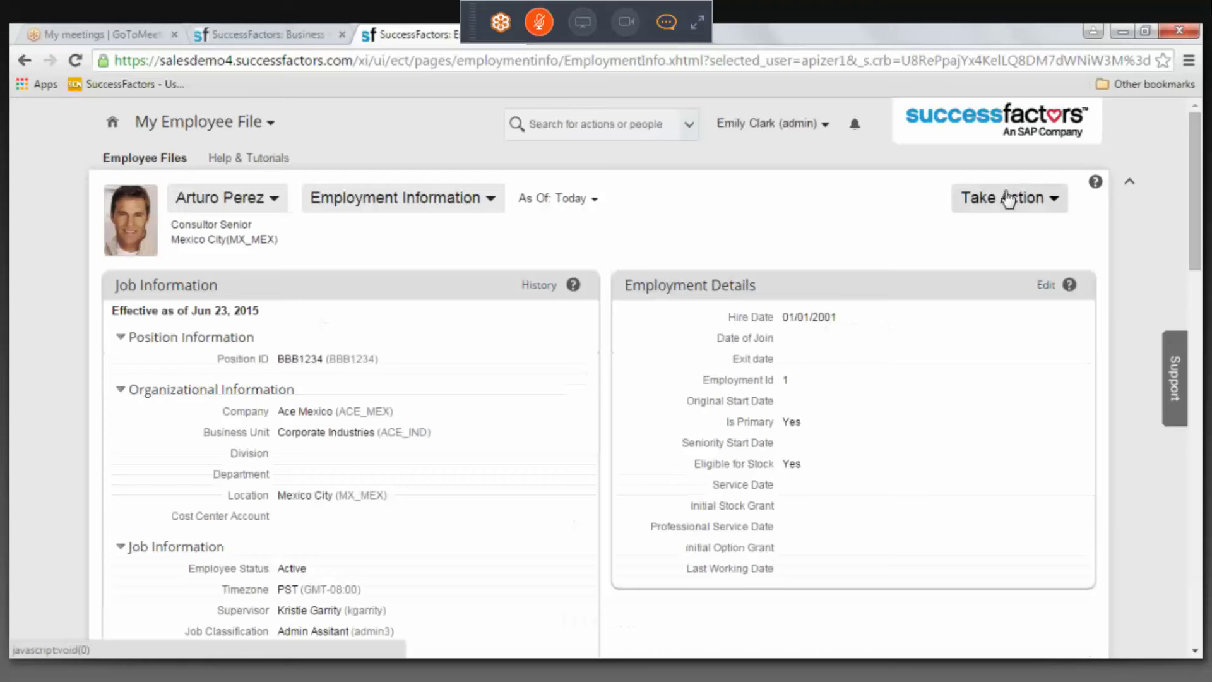
{"action": "left_click", "coordinate": [1009, 200]}
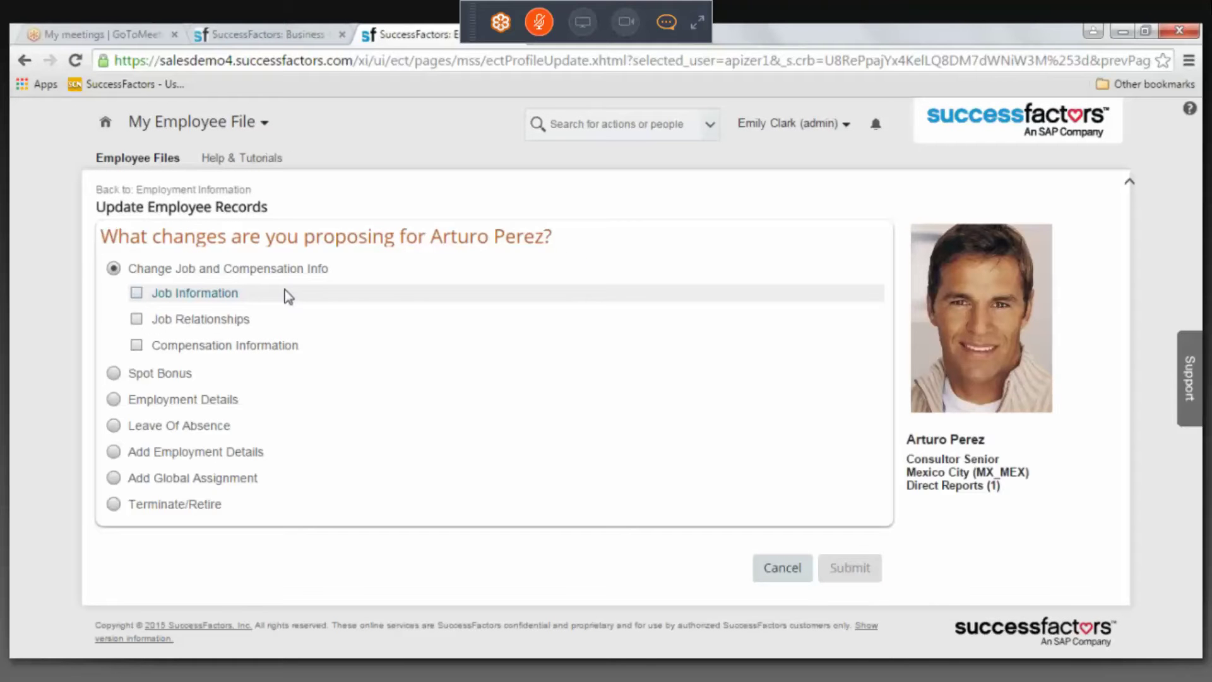
Step: Include Job Information and Compensation Information in the changes proposed for the employee
{"action": "left_click", "coordinate": [287, 296]}
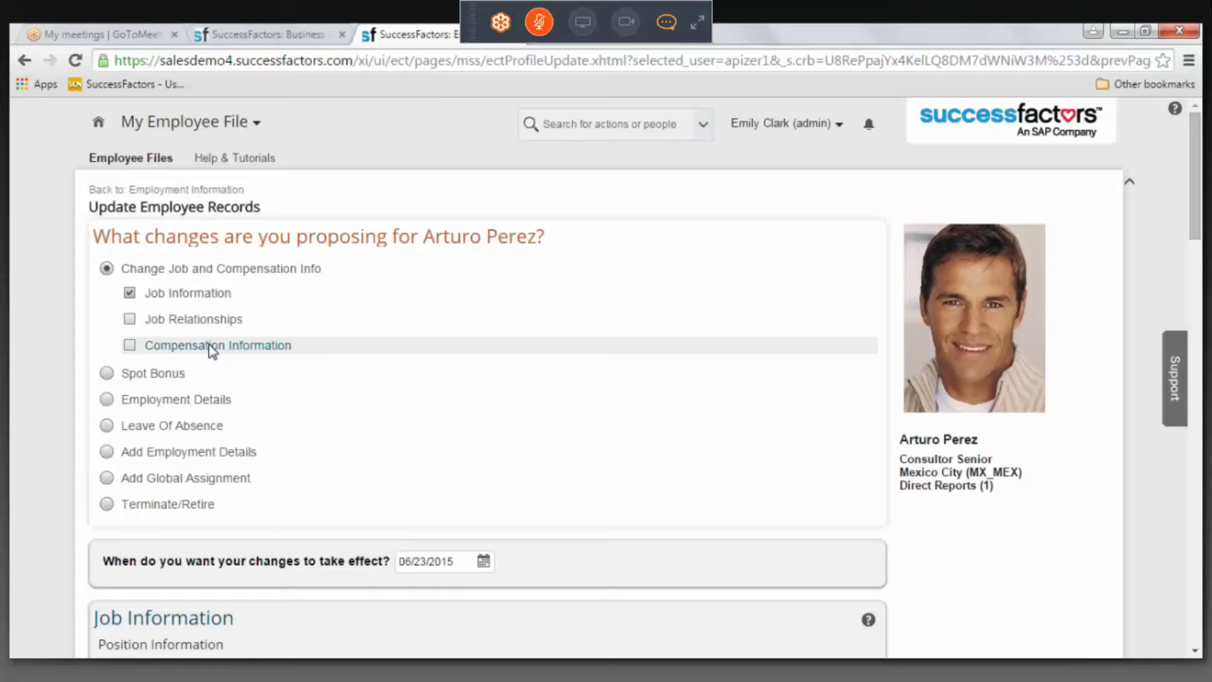
{"action": "left_click", "coordinate": [212, 346]}
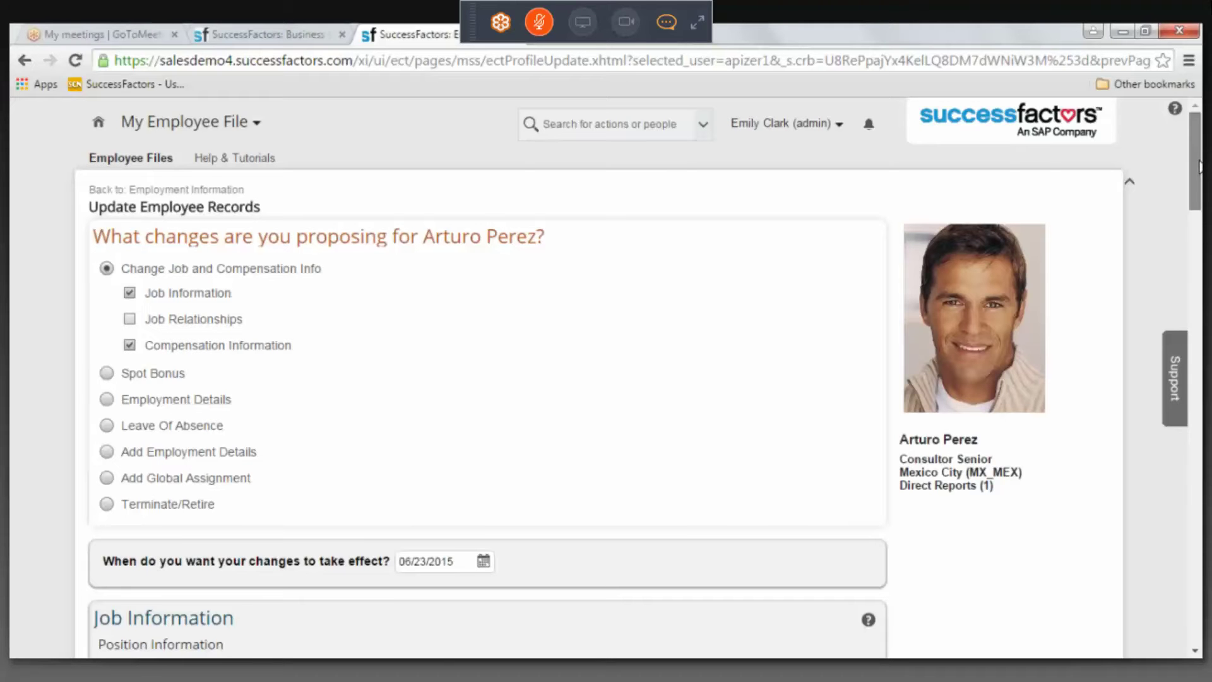
{"action": "left_click_drag", "start_coordinate": [1200, 166], "coordinate": [1200, 170]}
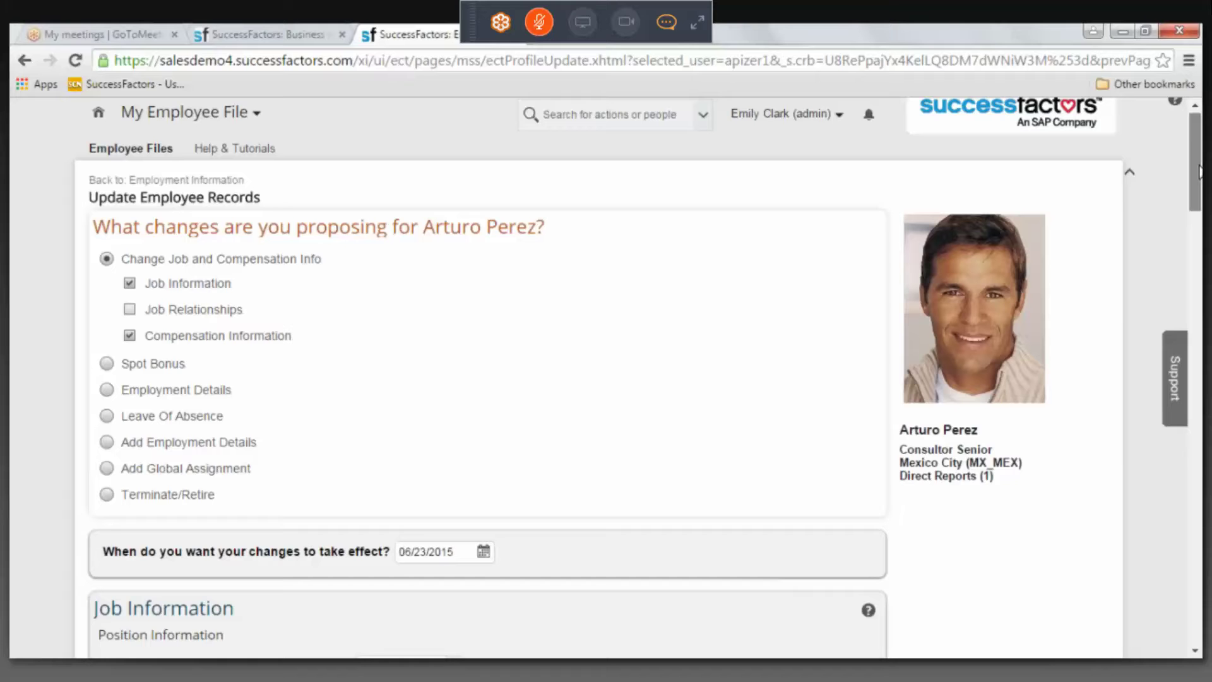
Step: Review the Job Information and Compensation Information fields and the effective date in the employee's proposed changes
{"action": "left_click_drag", "start_coordinate": [1200, 171], "coordinate": [1200, 202]}
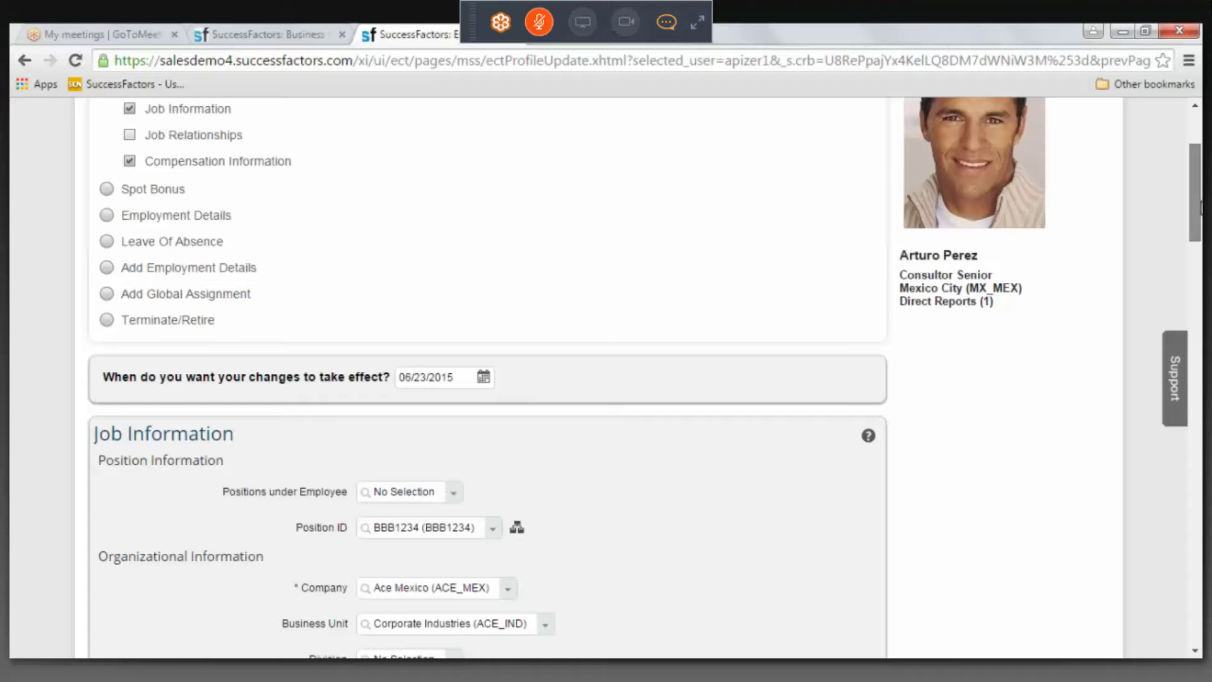
{"action": "left_click_drag", "start_coordinate": [1200, 208], "coordinate": [1201, 233]}
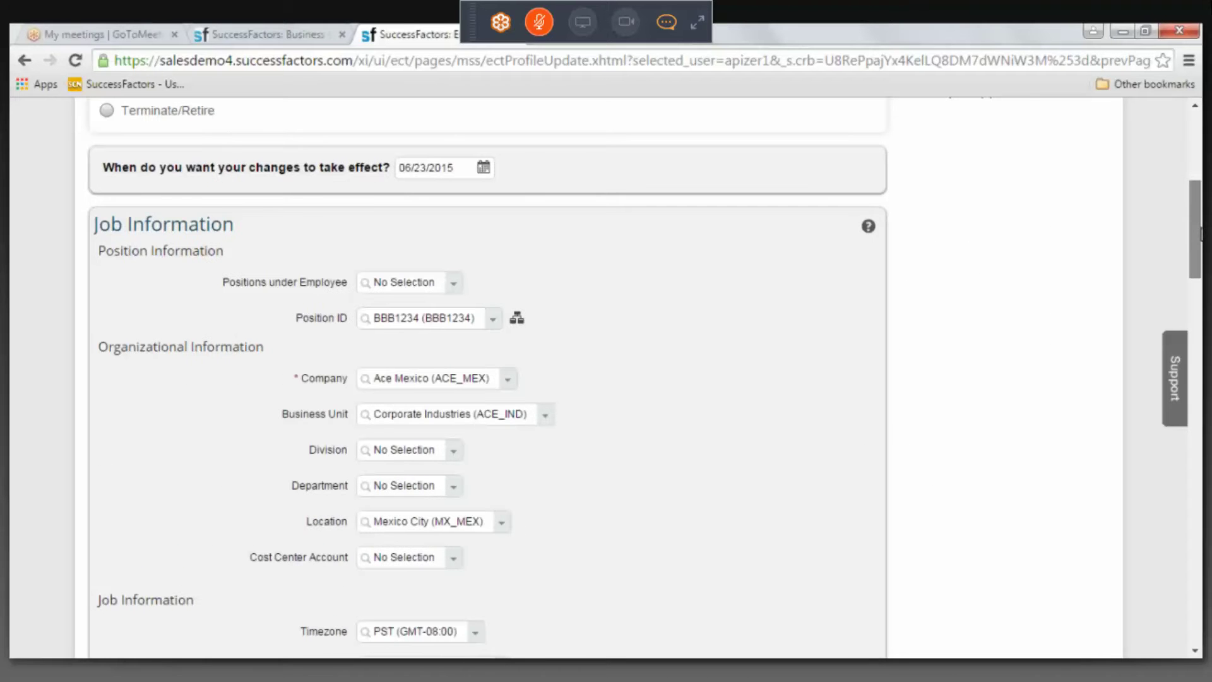
{"action": "left_click_drag", "start_coordinate": [1201, 234], "coordinate": [1201, 599]}
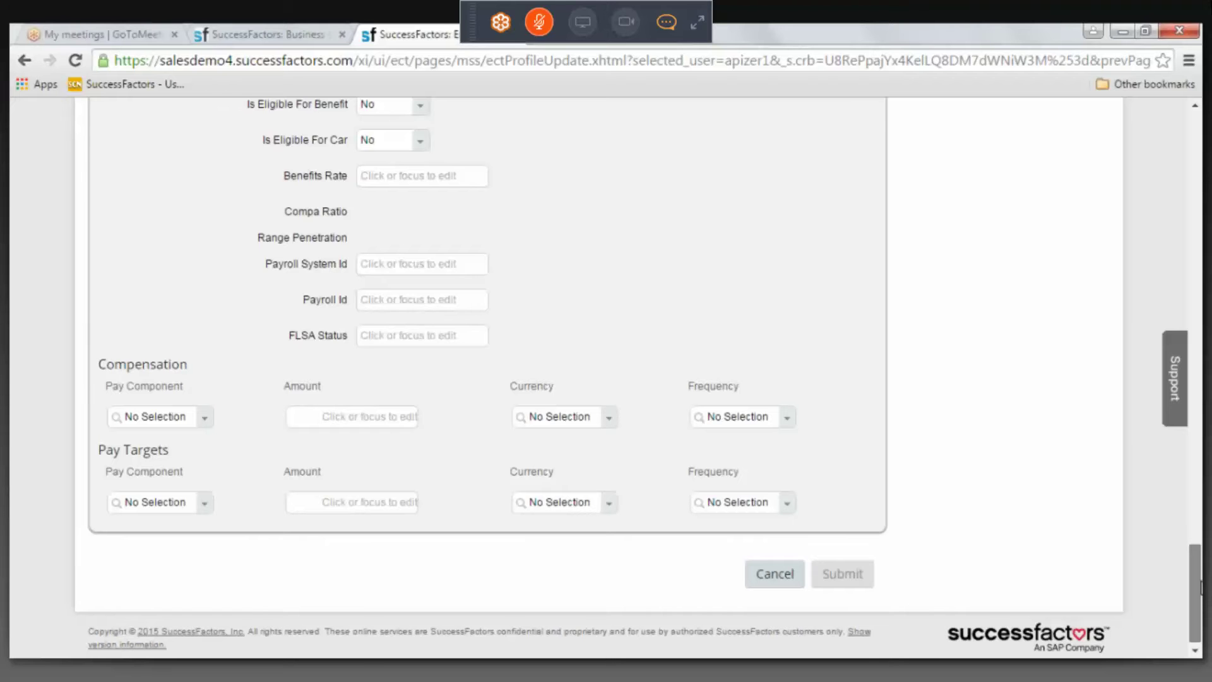
{"action": "left_click_drag", "start_coordinate": [1201, 588], "coordinate": [1201, 542]}
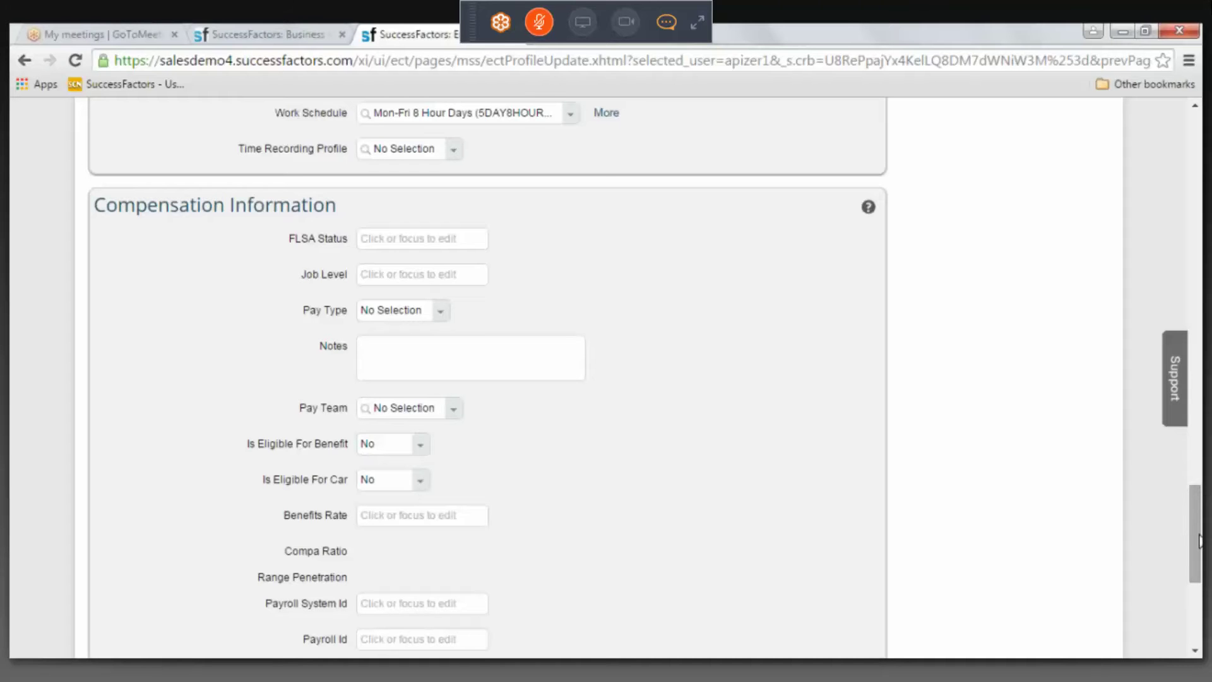
{"action": "left_click_drag", "start_coordinate": [1199, 543], "coordinate": [1191, 226]}
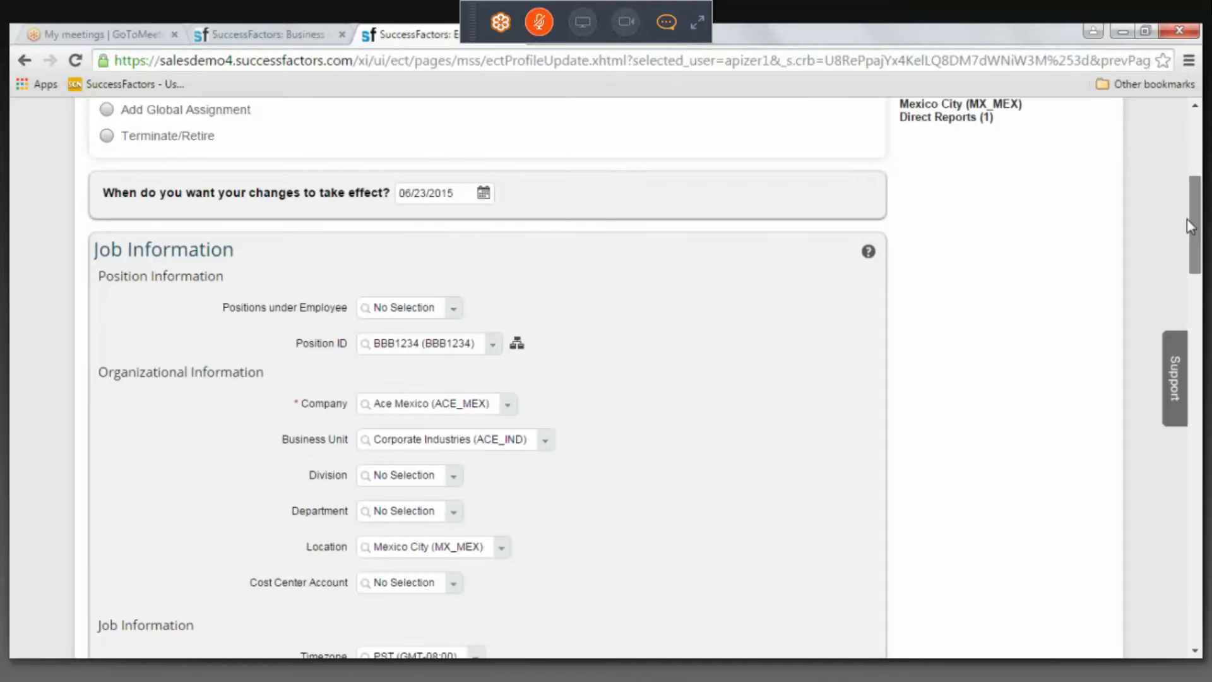
{"action": "scroll", "coordinate": [1191, 226], "scroll_direction": "up", "scroll_amount": 1}
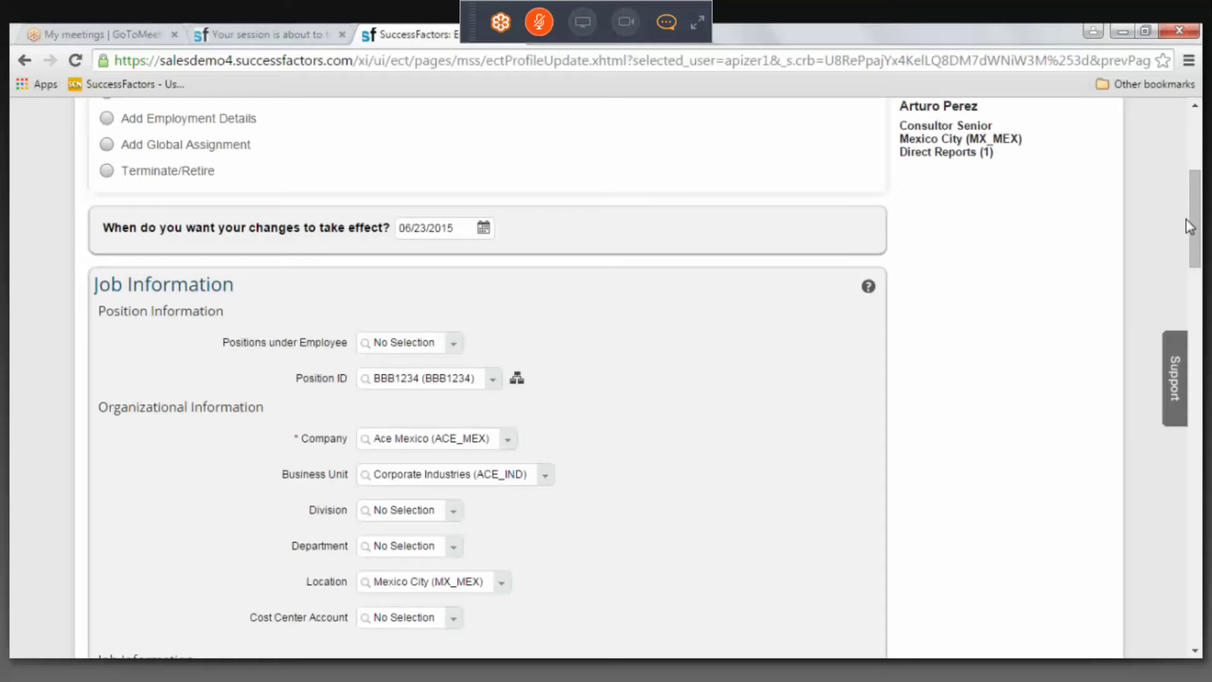
{"action": "left_click_drag", "start_coordinate": [1200, 211], "coordinate": [1200, 197]}
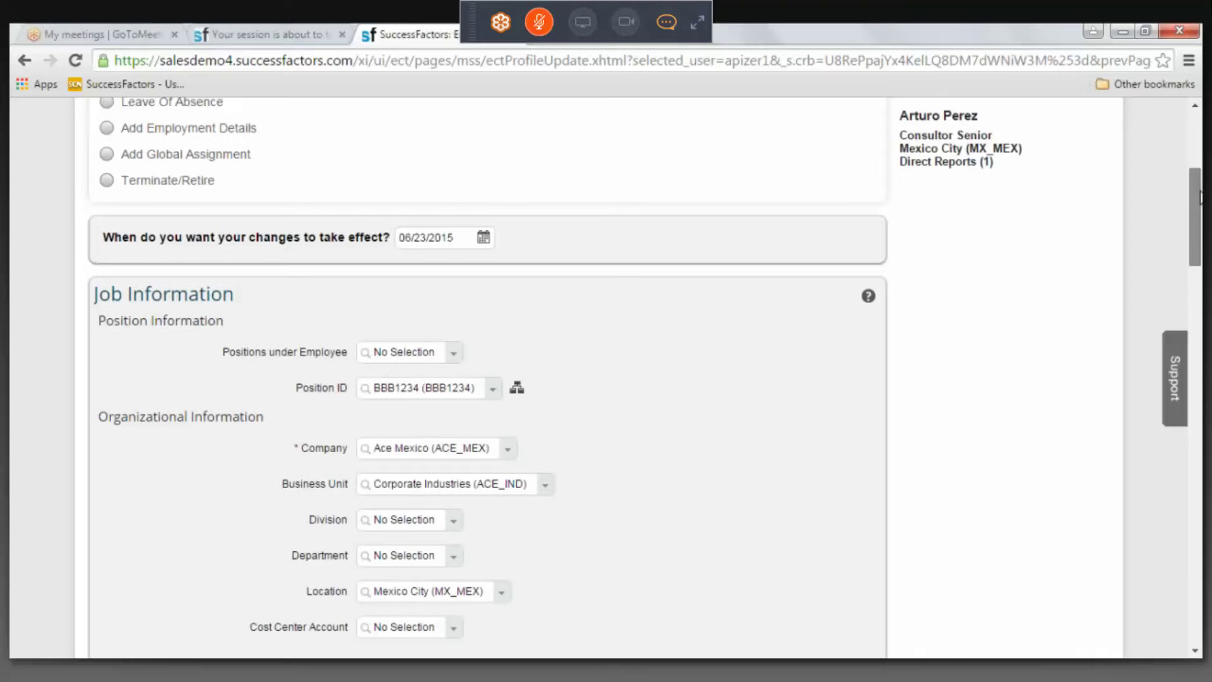
{"action": "left_click_drag", "start_coordinate": [1199, 197], "coordinate": [1200, 166]}
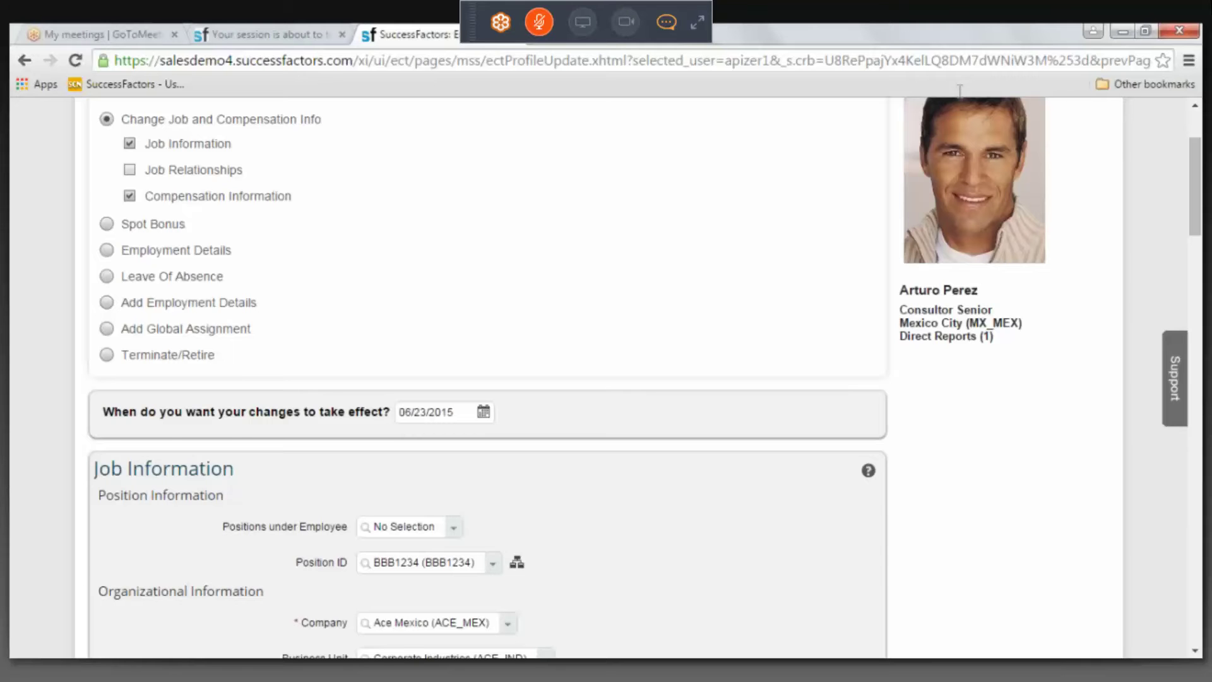
{"action": "scroll", "coordinate": [747, 98], "scroll_direction": "up", "scroll_amount": 2}
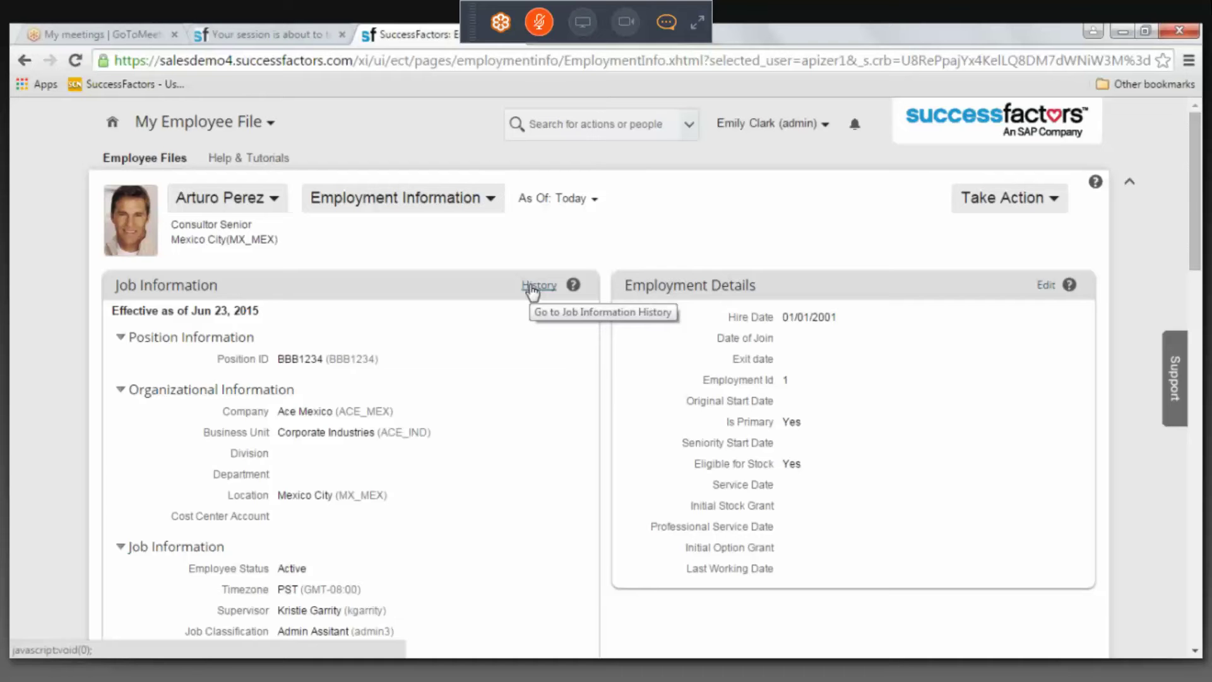
Step: Open the employee's Job Information history and check the event reason code of the 06/23/2015 record
{"action": "left_click", "coordinate": [534, 288]}
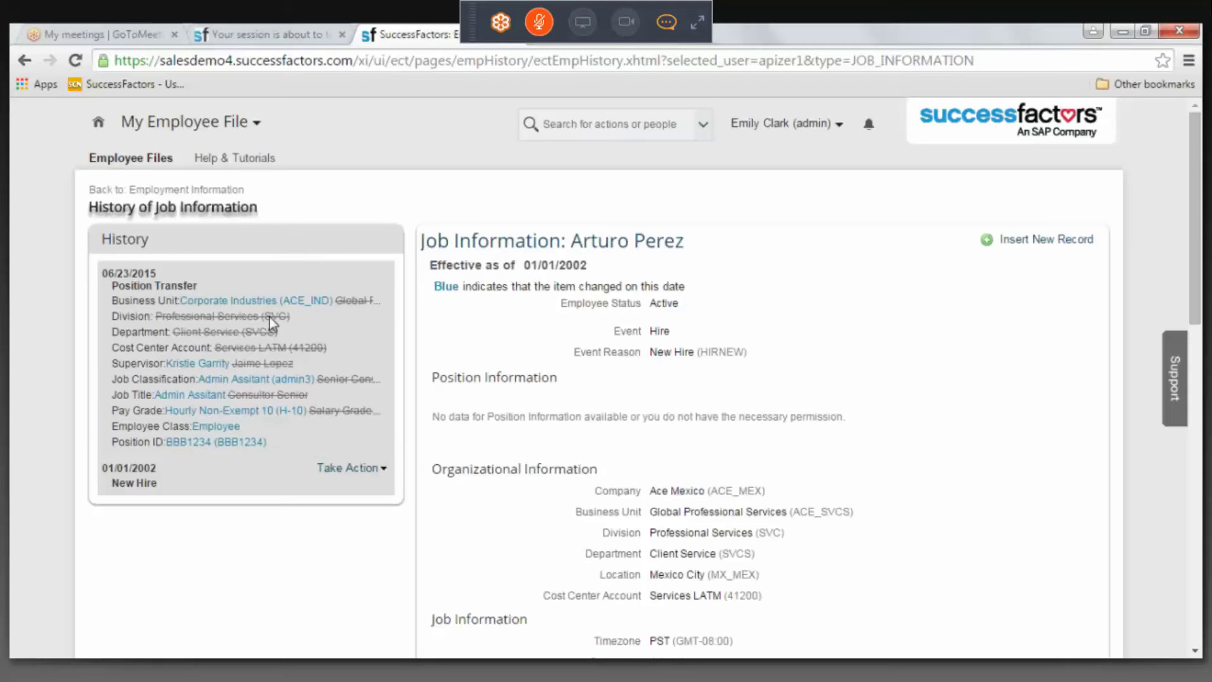
{"action": "left_click", "coordinate": [271, 317]}
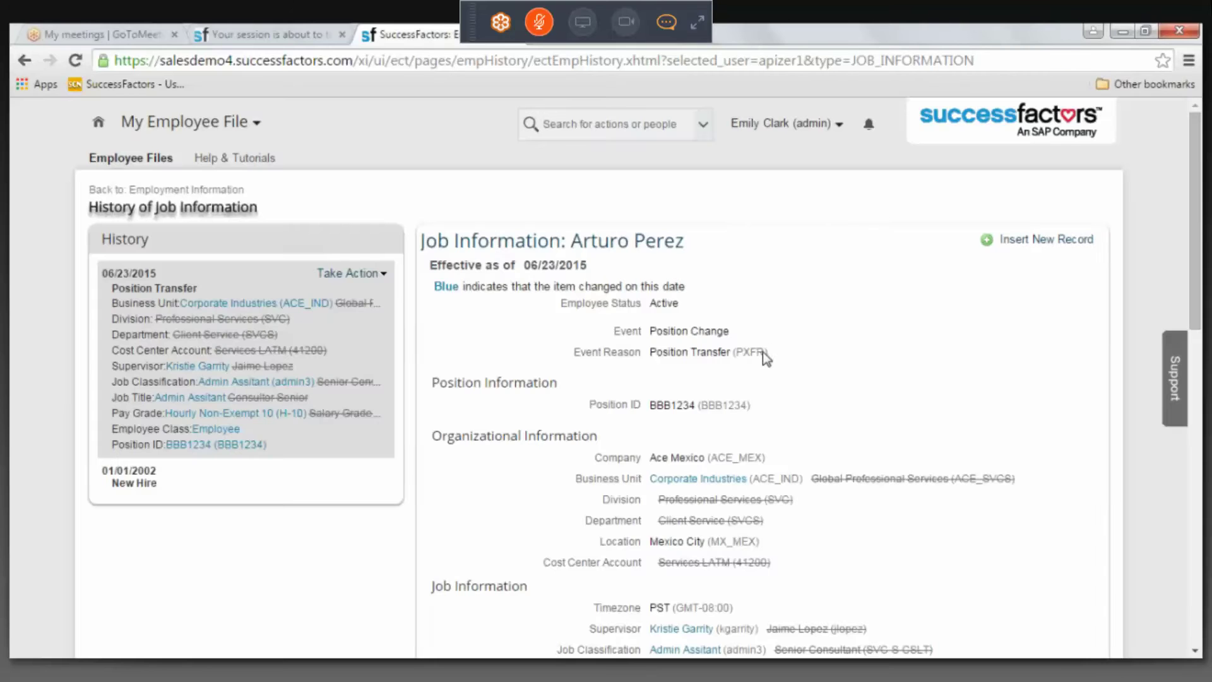
{"action": "double_click", "coordinate": [761, 352]}
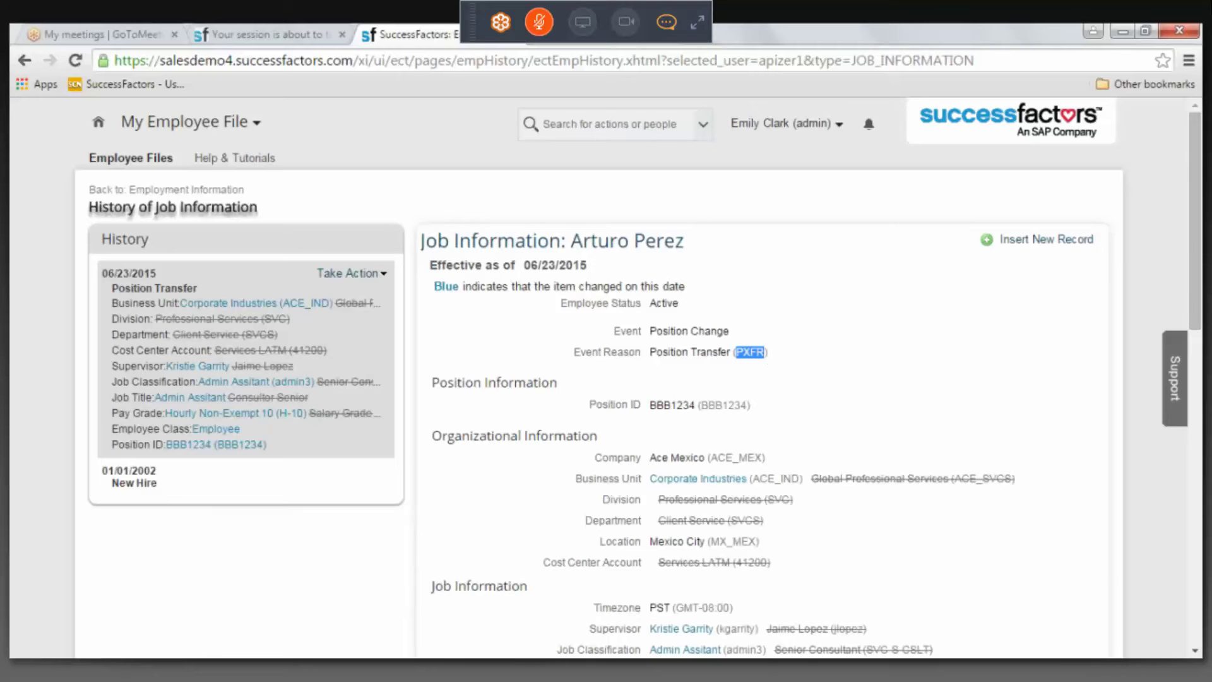
Step: Compare the trueoutput and jobInfo.position condition of rule-pxfr in XMLPad with the event and event reason of the SuccessFactors history record
{"action": "mouse_move", "coordinate": [411, 670]}
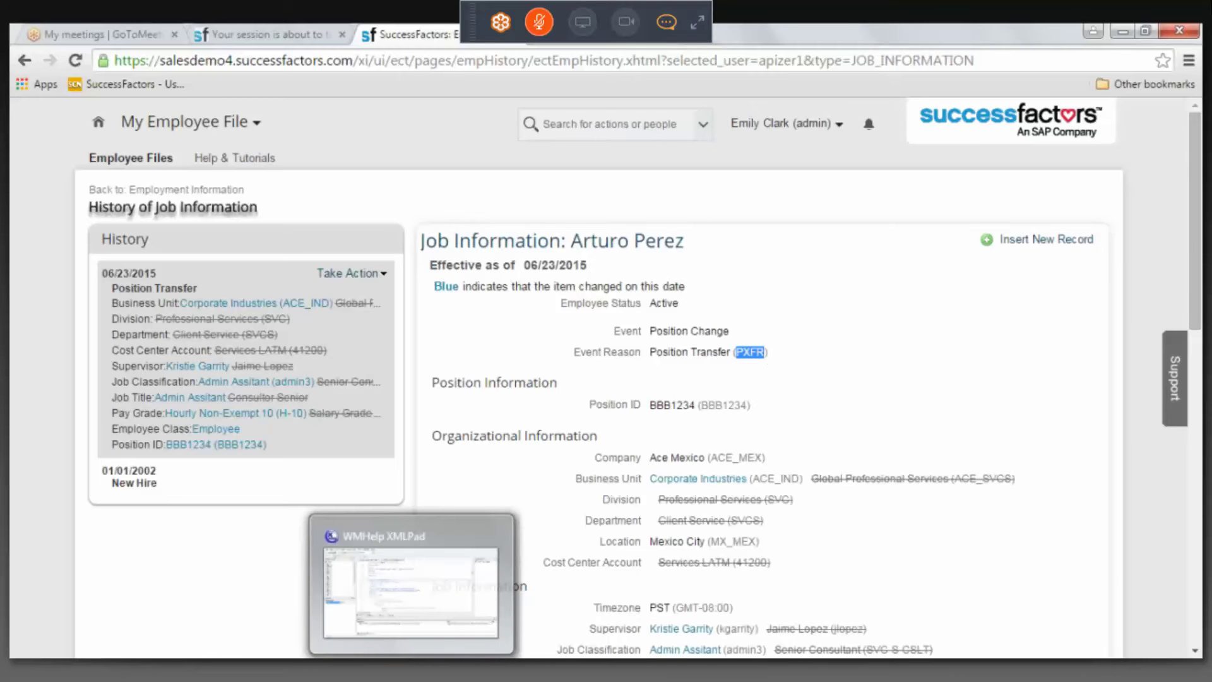
{"action": "left_click", "coordinate": [411, 670]}
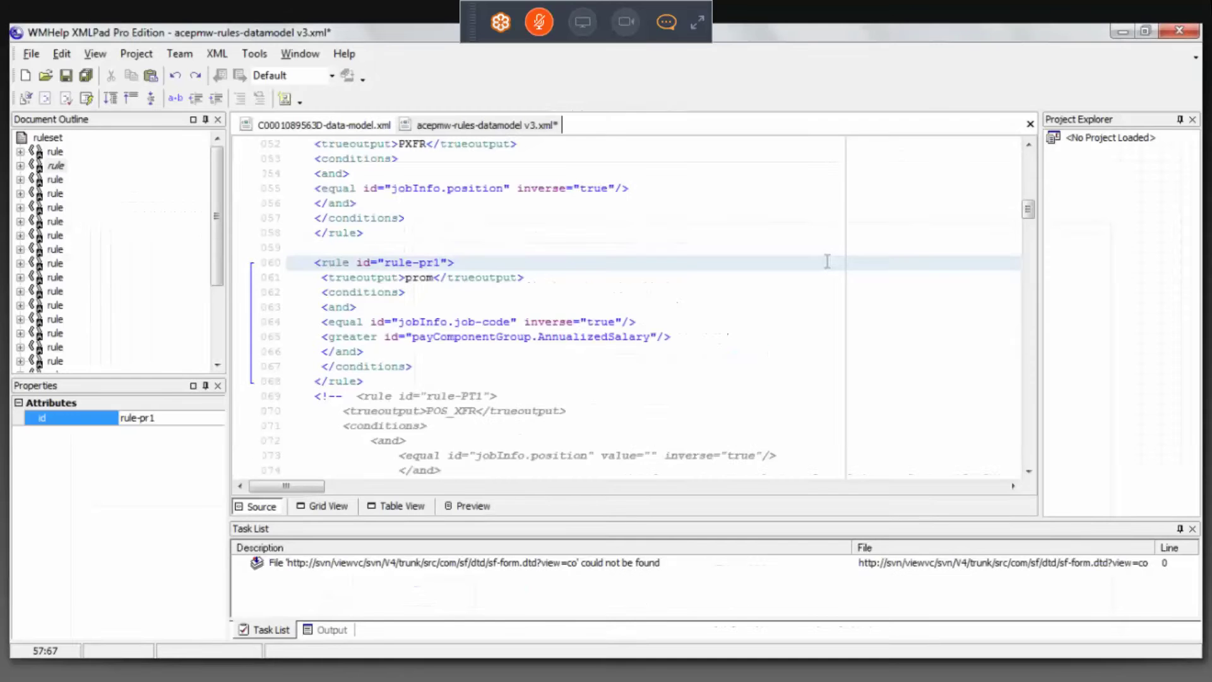
{"action": "left_click_drag", "start_coordinate": [1028, 209], "coordinate": [1036, 194]}
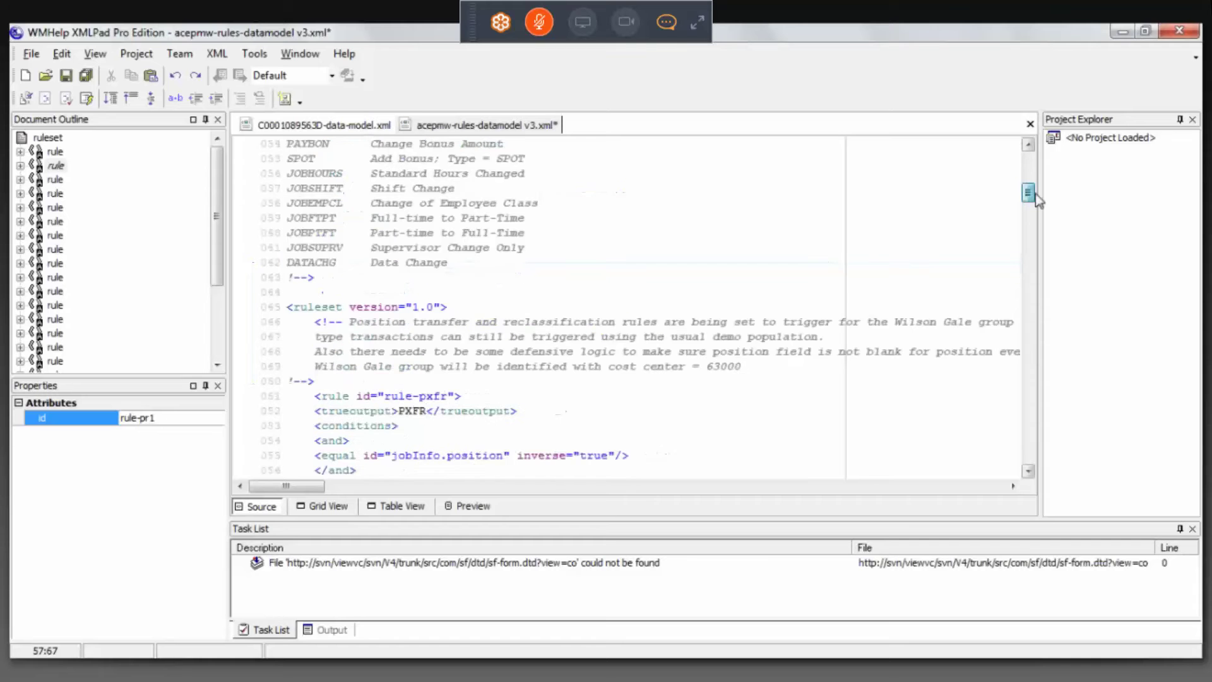
{"action": "double_click", "coordinate": [407, 412]}
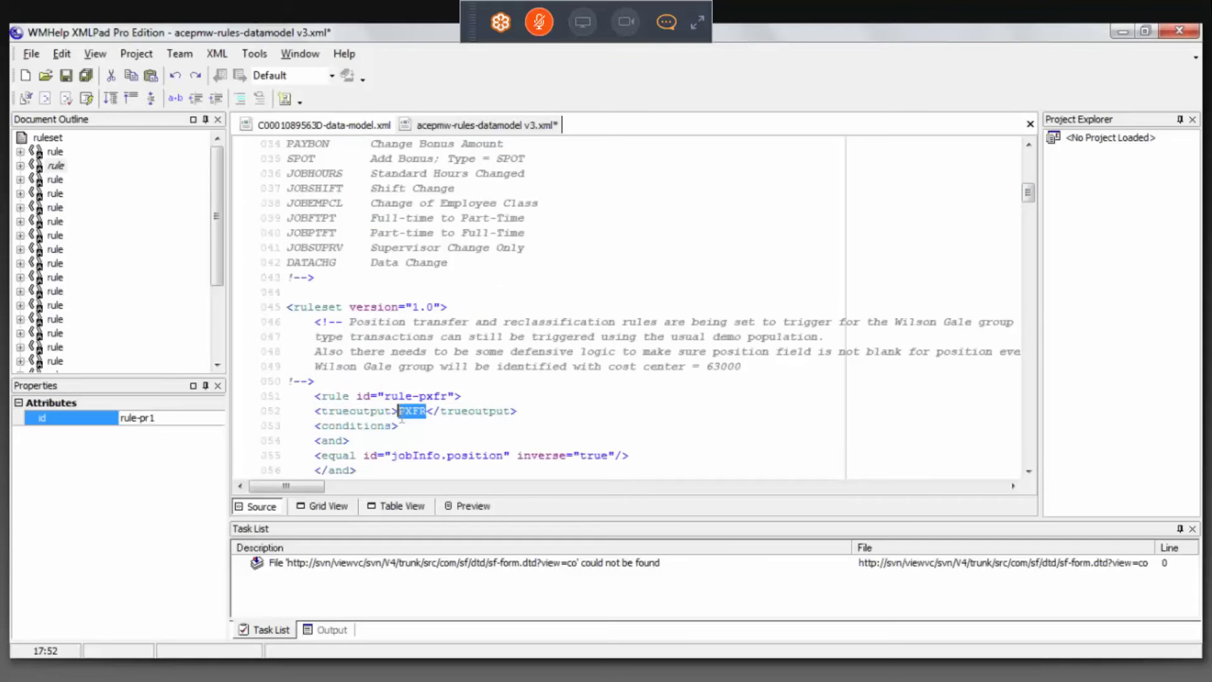
{"action": "left_click_drag", "start_coordinate": [629, 456], "coordinate": [357, 444]}
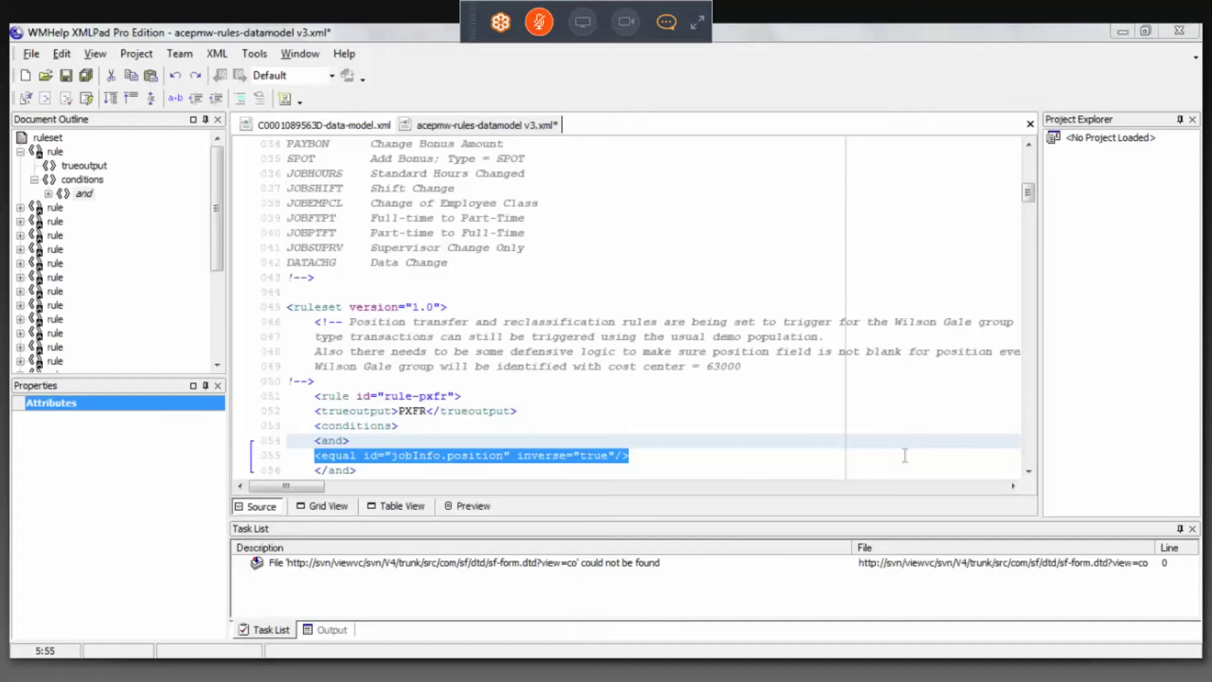
{"action": "key", "text": "alt+Tab"}
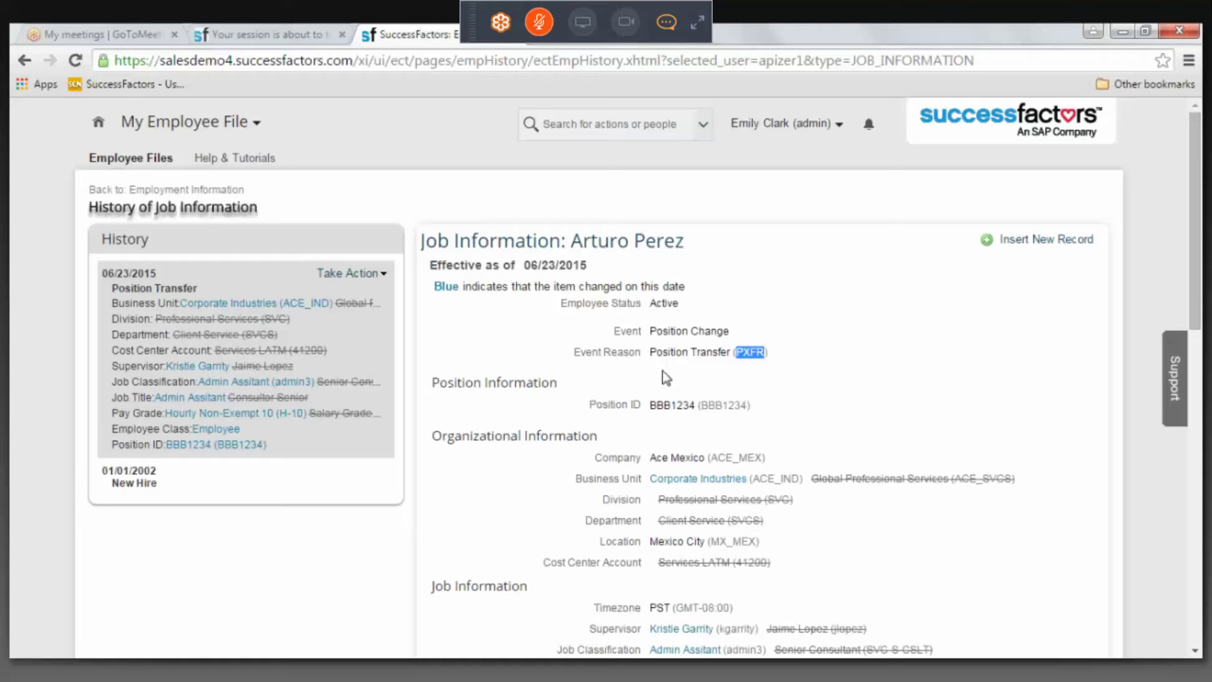
{"action": "left_click_drag", "start_coordinate": [654, 356], "coordinate": [704, 335]}
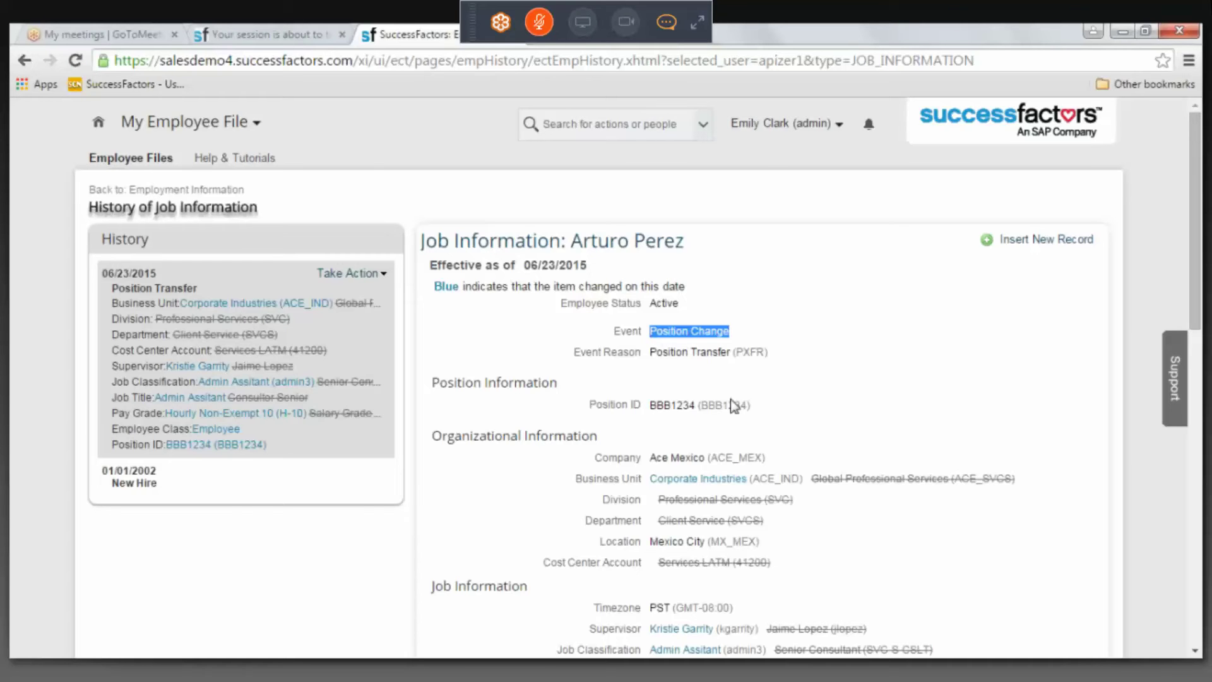
Step: Switch to XMLPad and insert a blank line below the closing tag of rule-pxfr
{"action": "key", "text": "alt+Tab"}
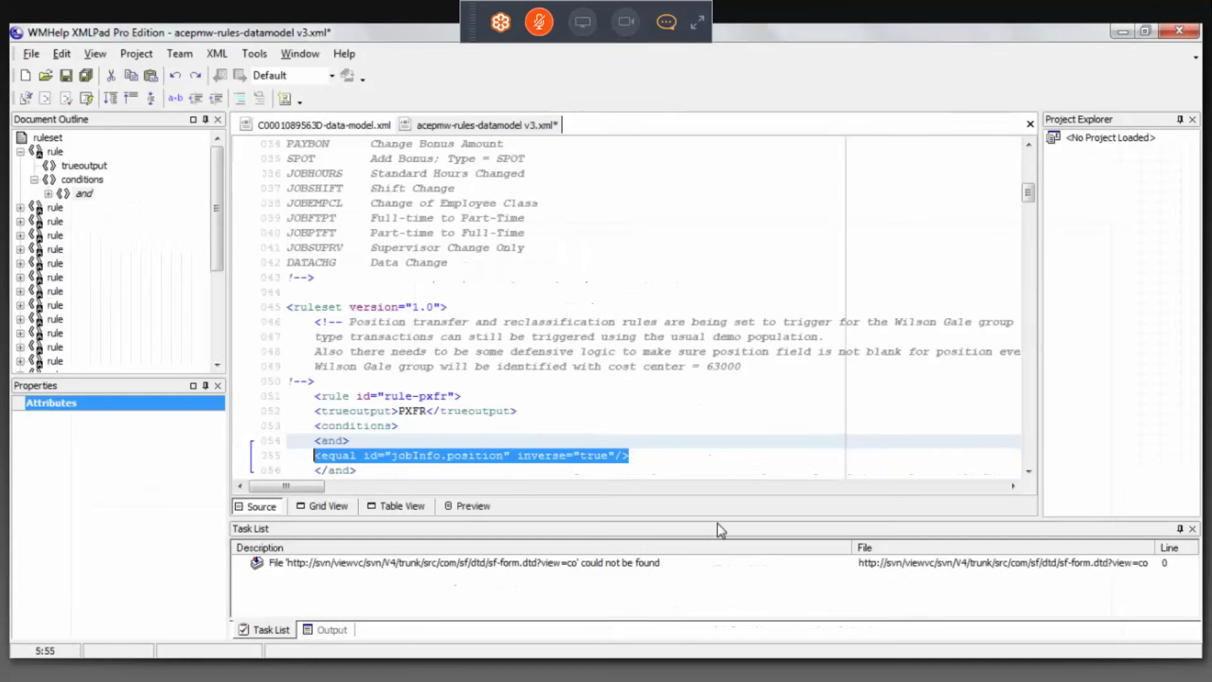
{"action": "left_click", "coordinate": [859, 440]}
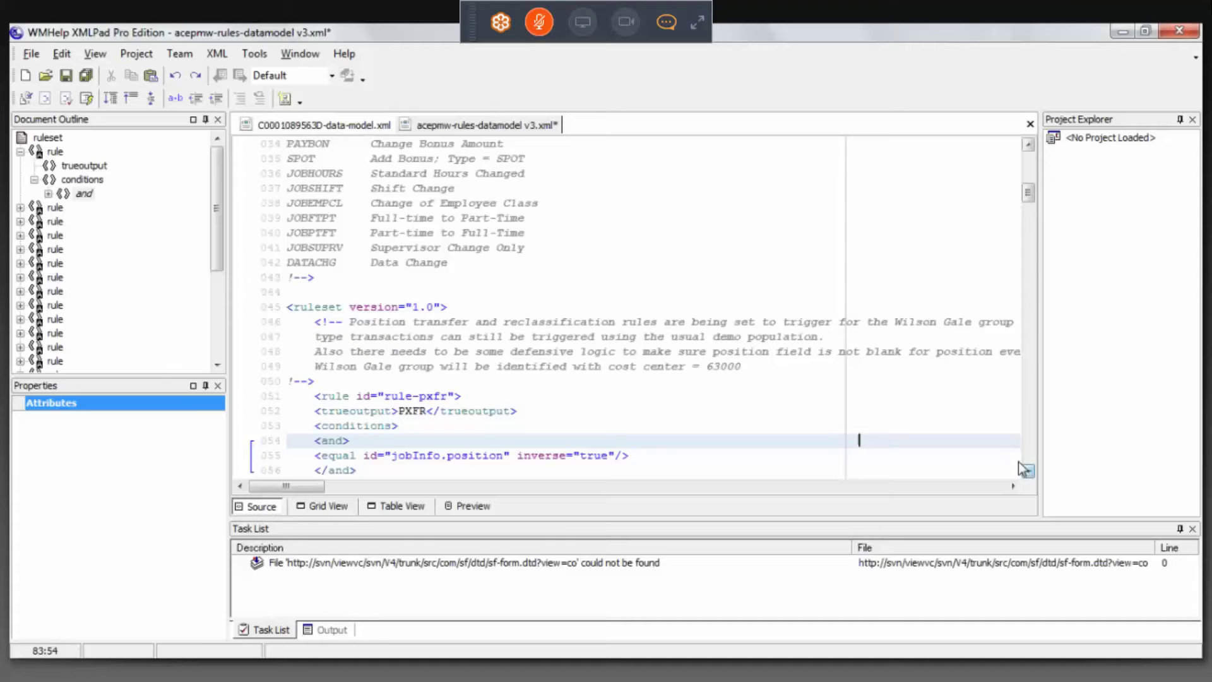
{"action": "scroll", "coordinate": [1018, 461], "scroll_direction": "down", "scroll_amount": 1}
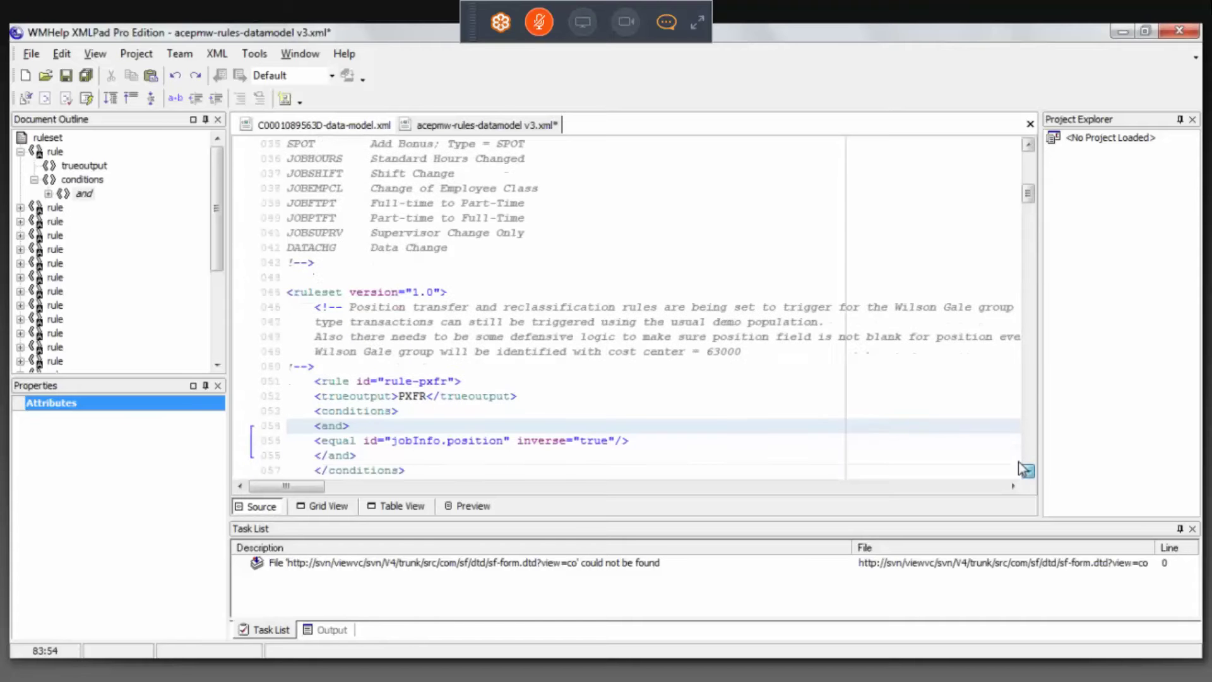
{"action": "scroll", "coordinate": [1018, 467], "scroll_direction": "down", "scroll_amount": 1}
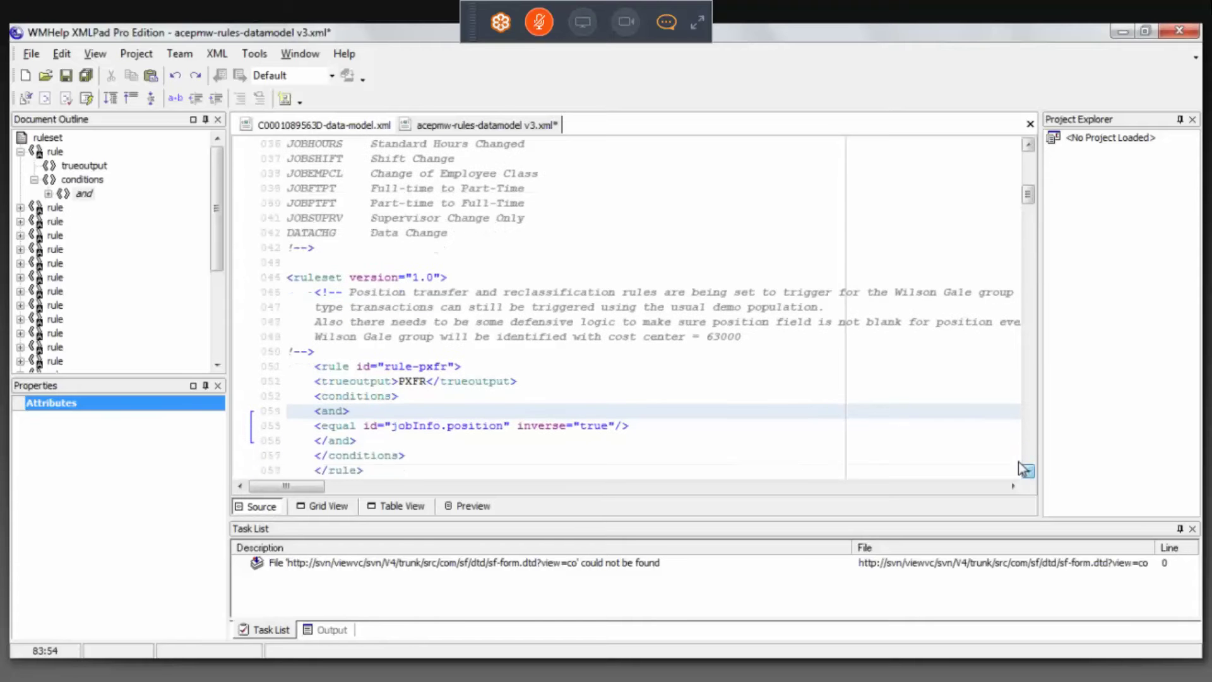
{"action": "scroll", "coordinate": [1028, 471], "scroll_direction": "down", "scroll_amount": 5}
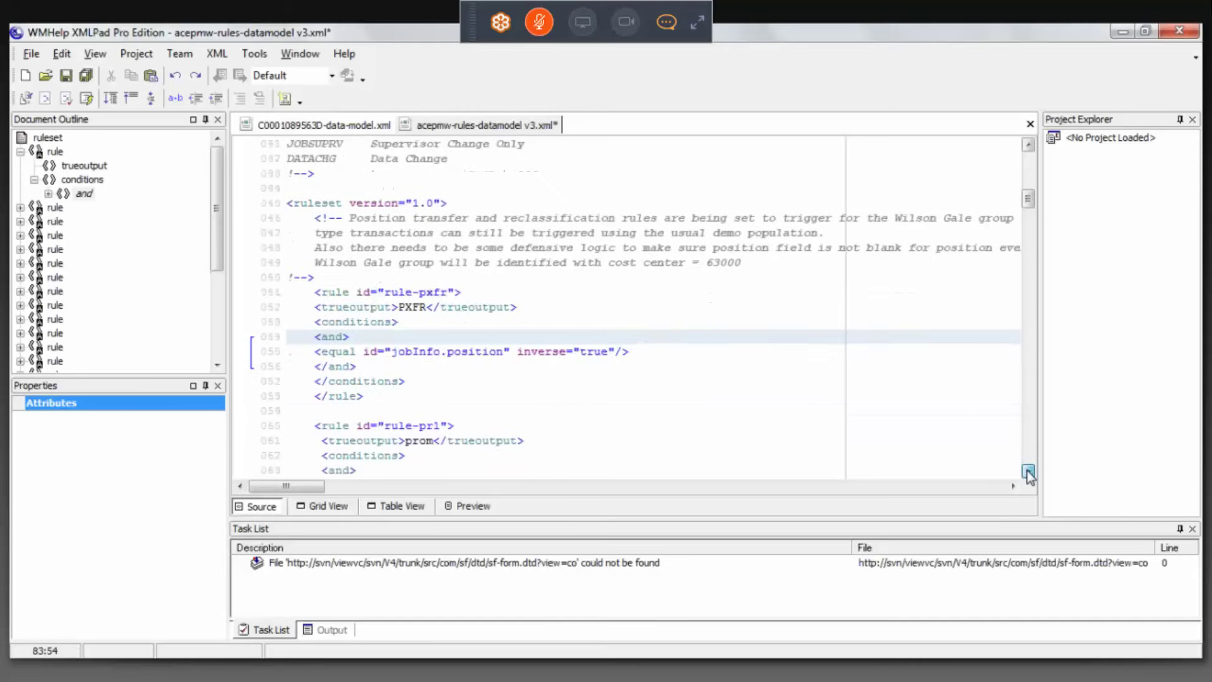
{"action": "scroll", "coordinate": [667, 322], "scroll_direction": "down", "scroll_amount": 3}
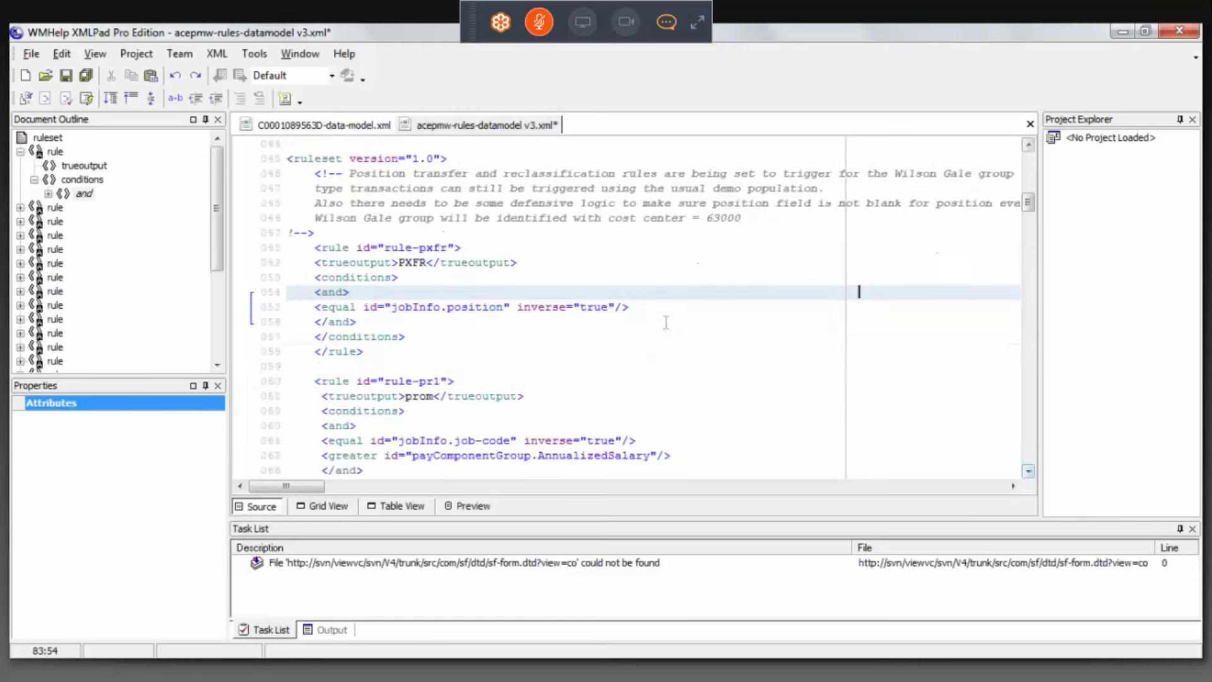
{"action": "left_click", "coordinate": [392, 352]}
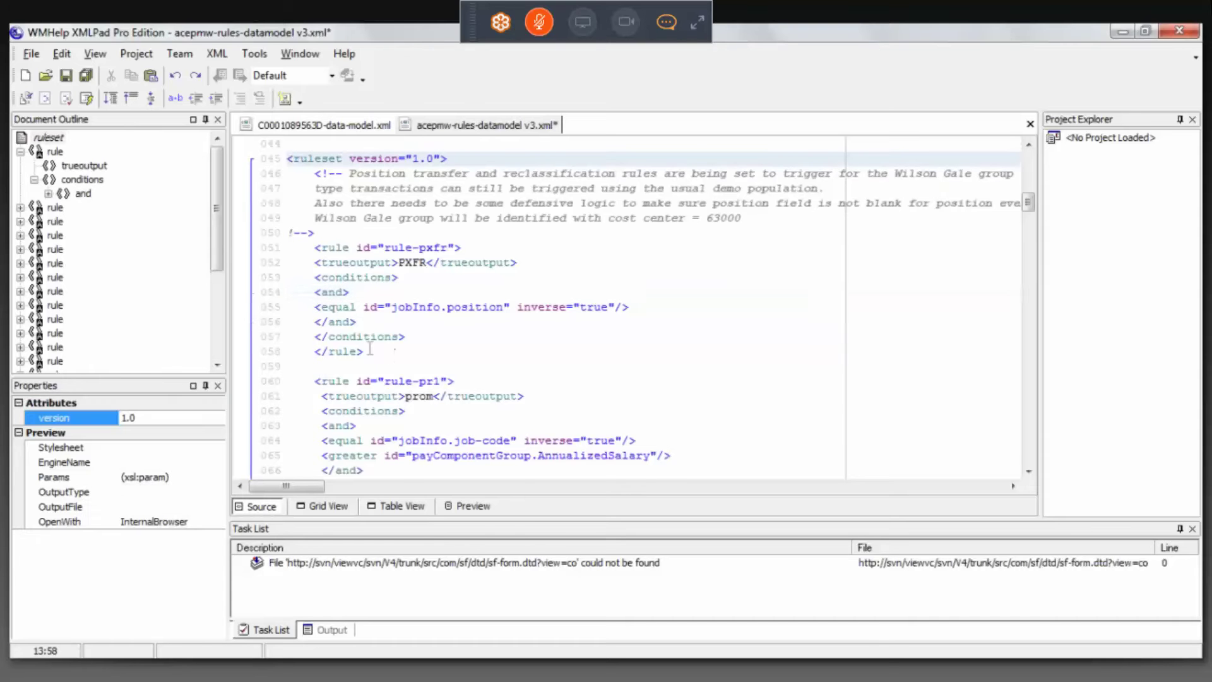
{"action": "key", "text": "Return"}
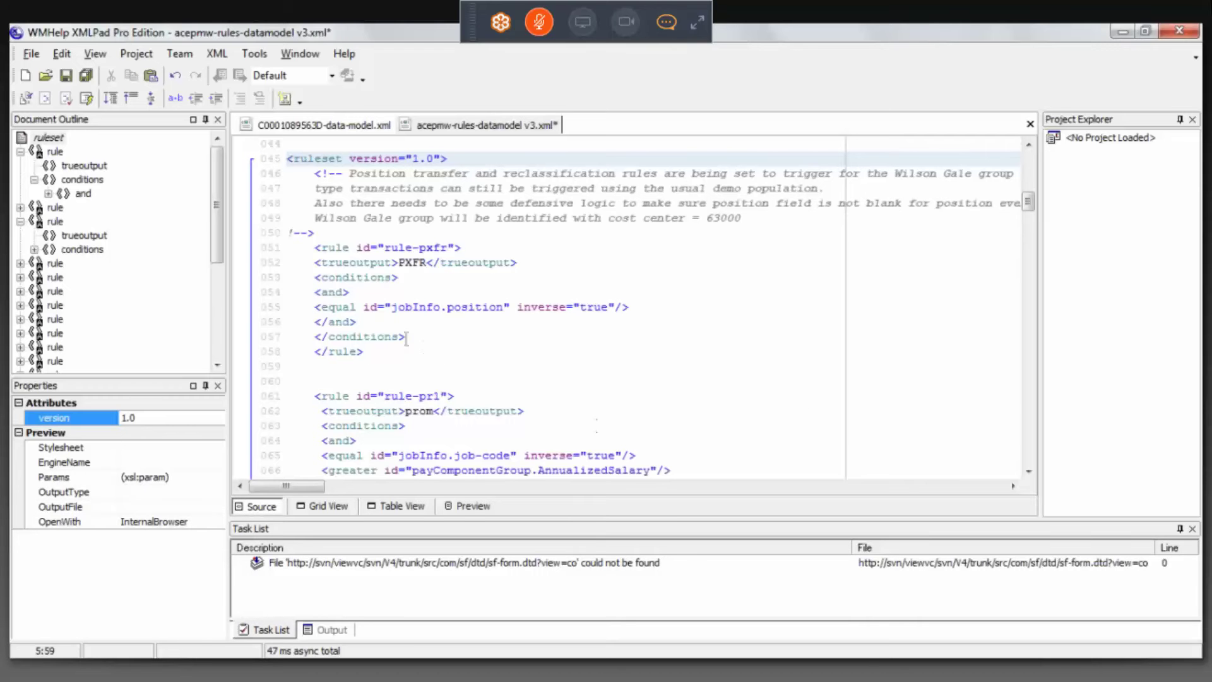
{"action": "type", "text": "<"}
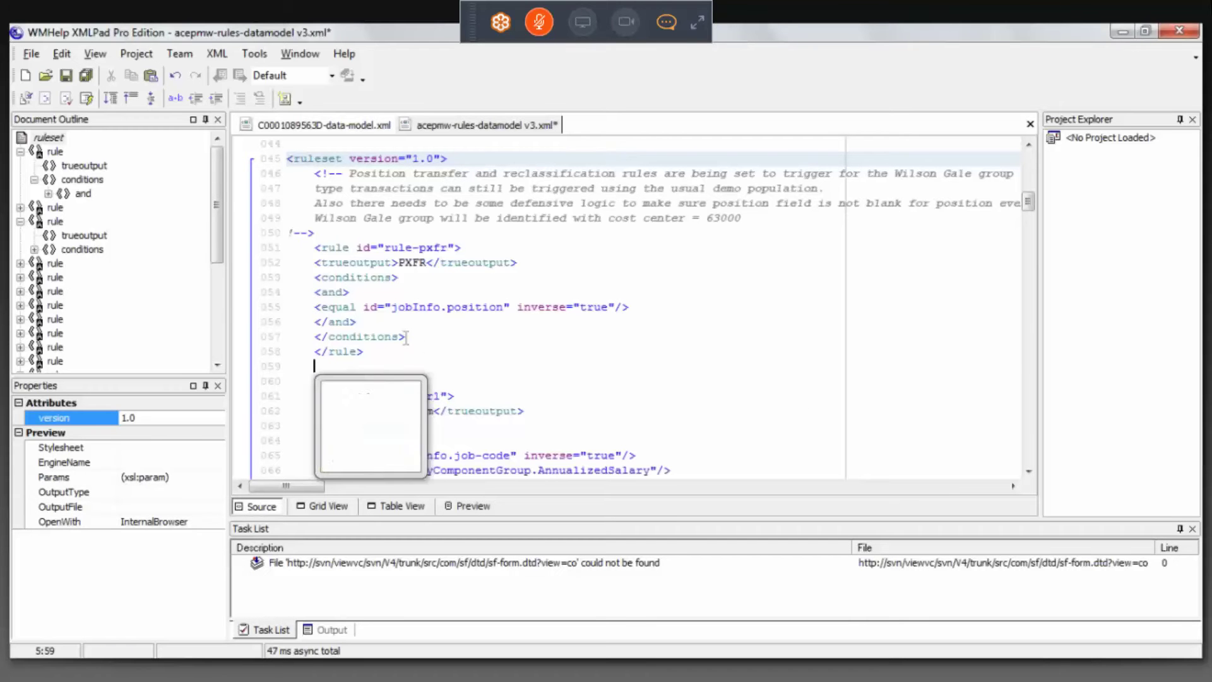
{"action": "type", "text": "R"}
{"action": "key", "text": "BackSpace"}
{"action": "key", "text": "BackSpace"}
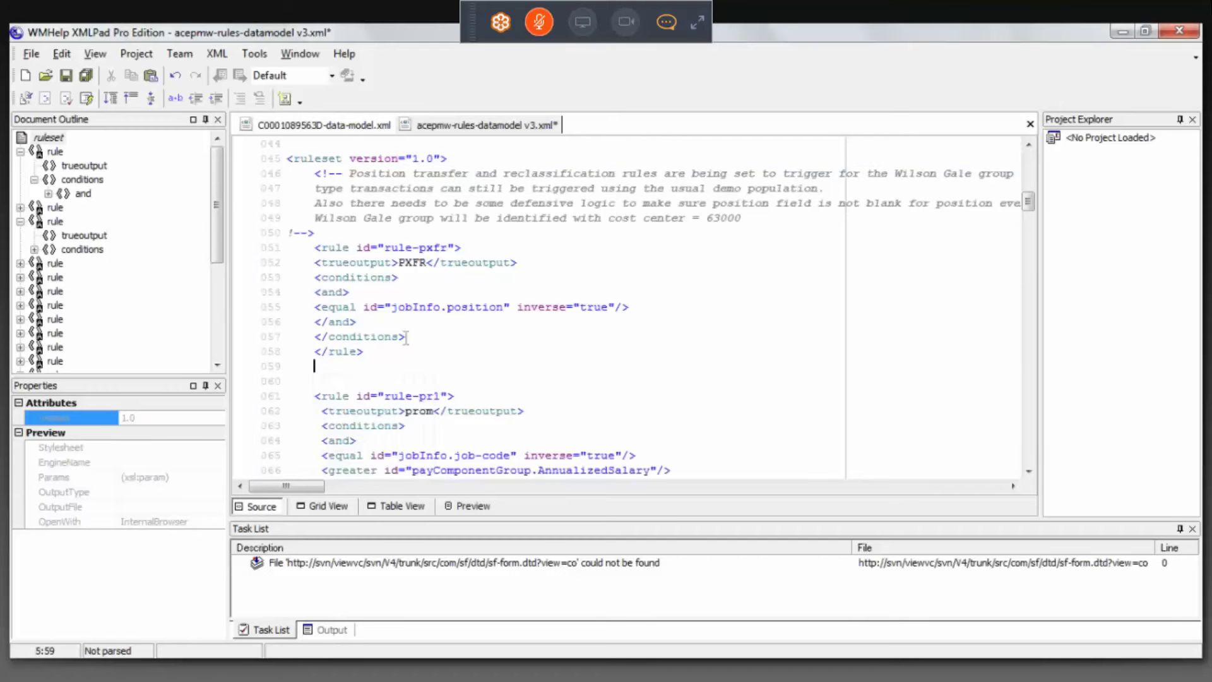
Step: Duplicate the complete rule-pxfr block directly below the original, above rule-pr1
{"action": "left_click_drag", "start_coordinate": [364, 352], "coordinate": [316, 268]}
{"action": "left_click", "coordinate": [377, 352]}
{"action": "key", "text": "Return"}
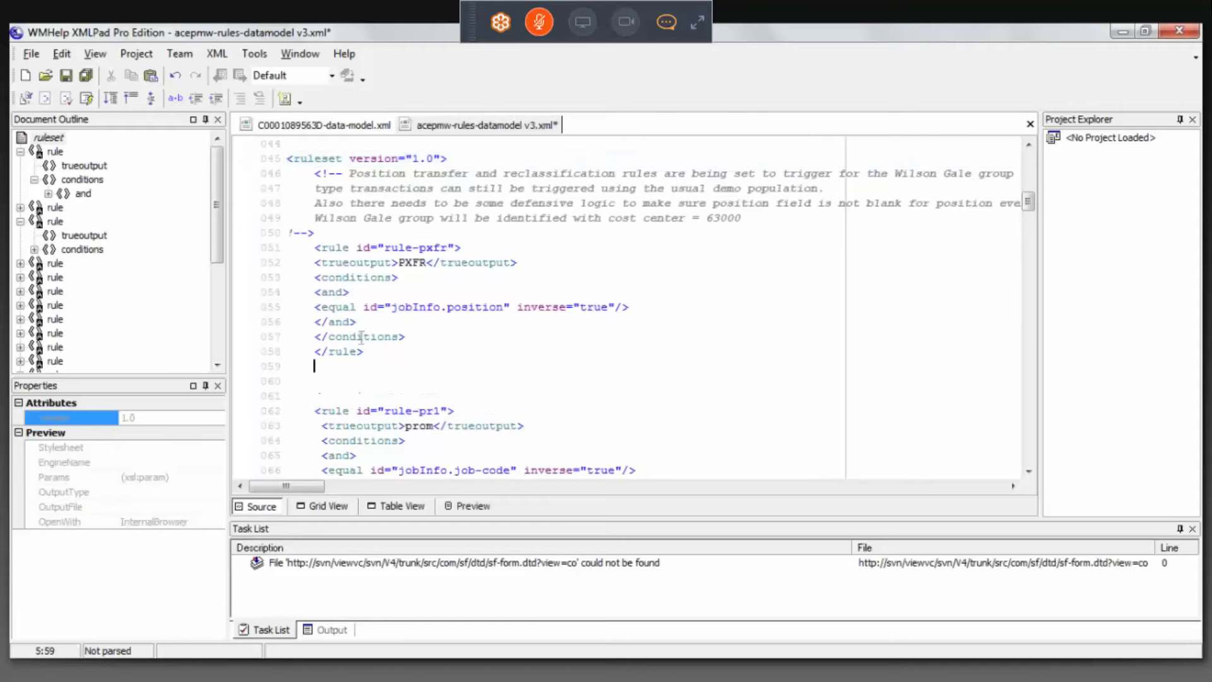
{"action": "type", "text": "<rule id=\"rule-pxfr\"> <trueoutput>PXFR</trueoutput> <conditions> <and> <equal id=\"jobInfo.position\" inverse=\"true\"/> </and> </conditions> </rule>"}
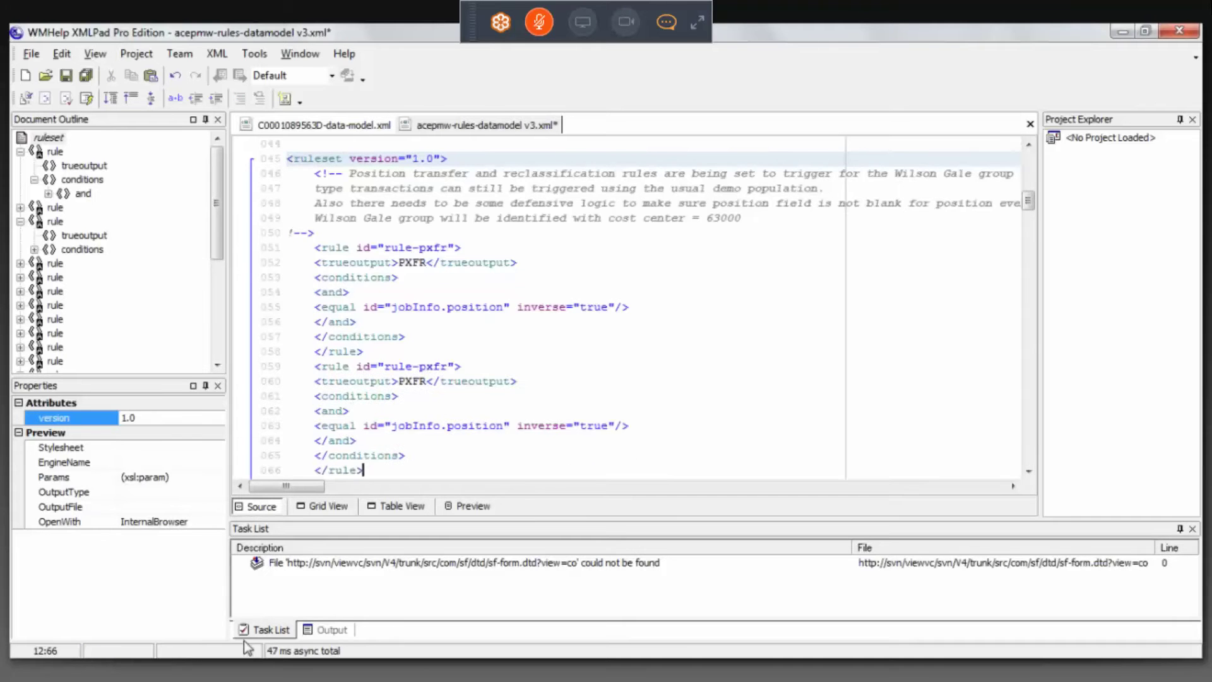
Step: Switch to SuccessFactors and start a new Event Reason in Manage Organization, Pay and Job Structures
{"action": "key", "text": "alt+Tab"}
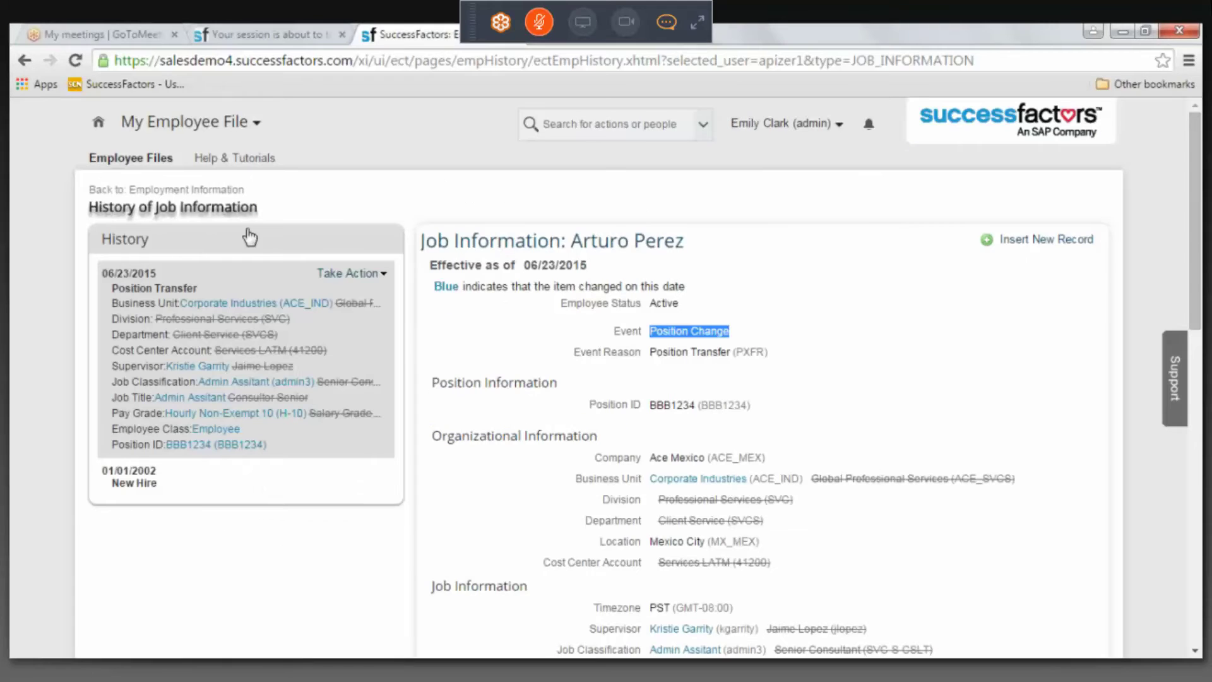
{"action": "left_click", "coordinate": [232, 124]}
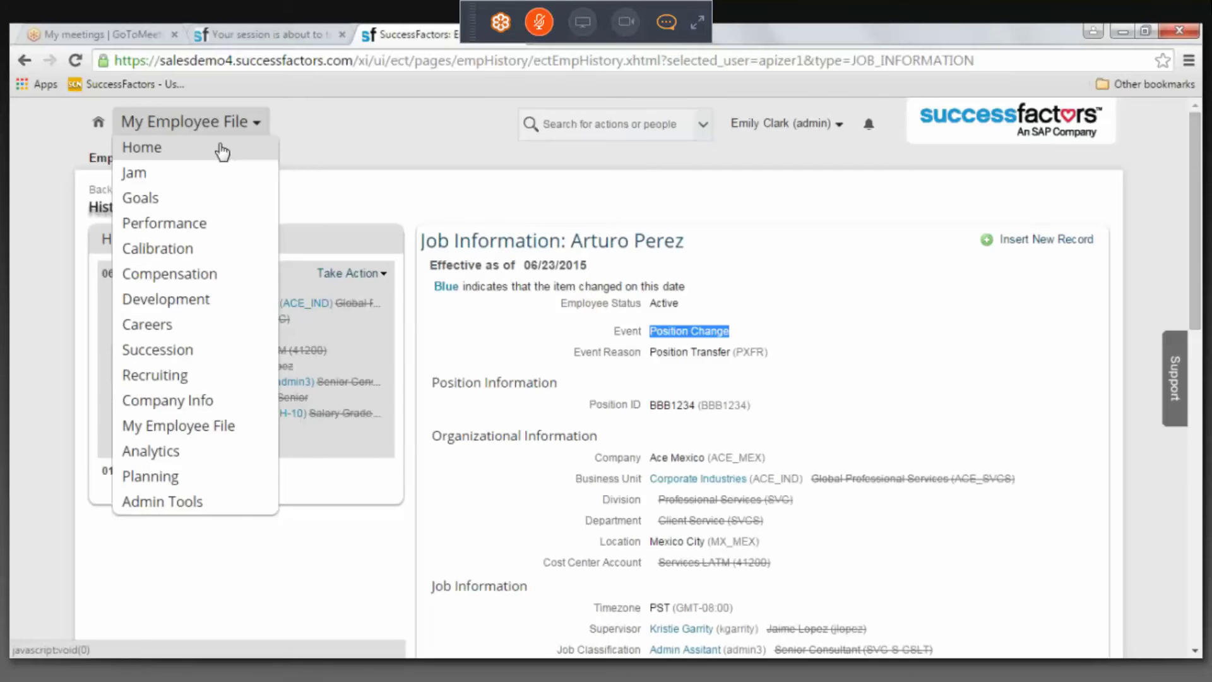
{"action": "left_click", "coordinate": [173, 478]}
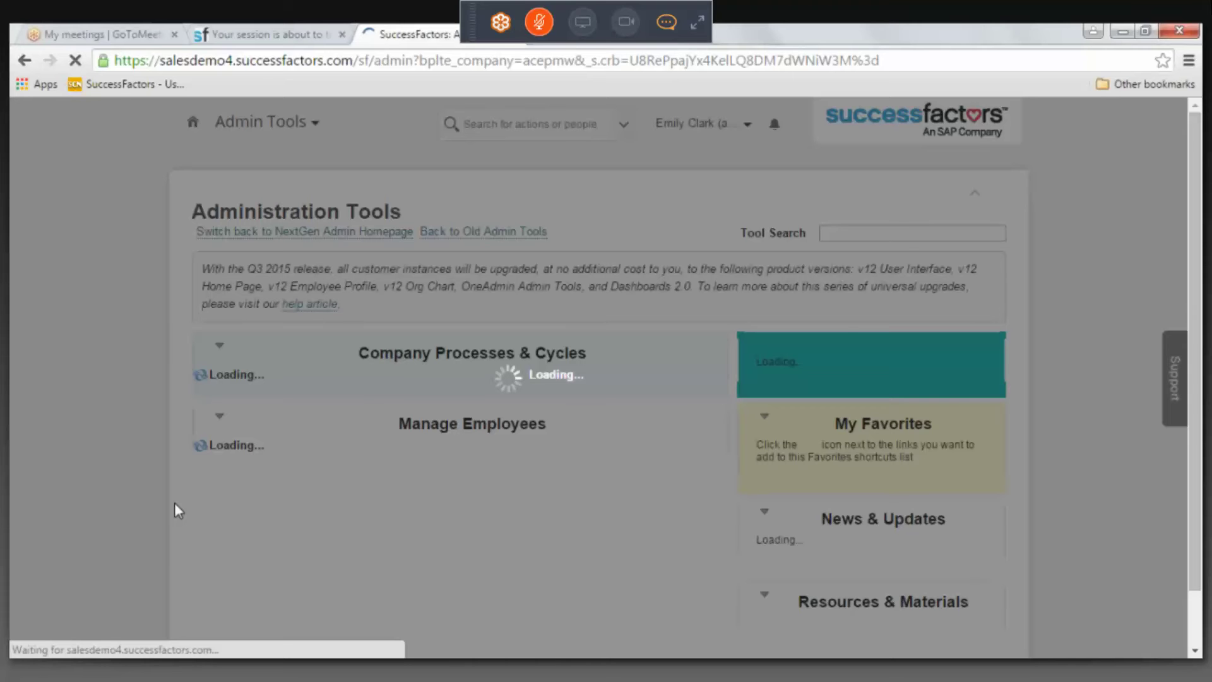
{"action": "left_click", "coordinate": [856, 237]}
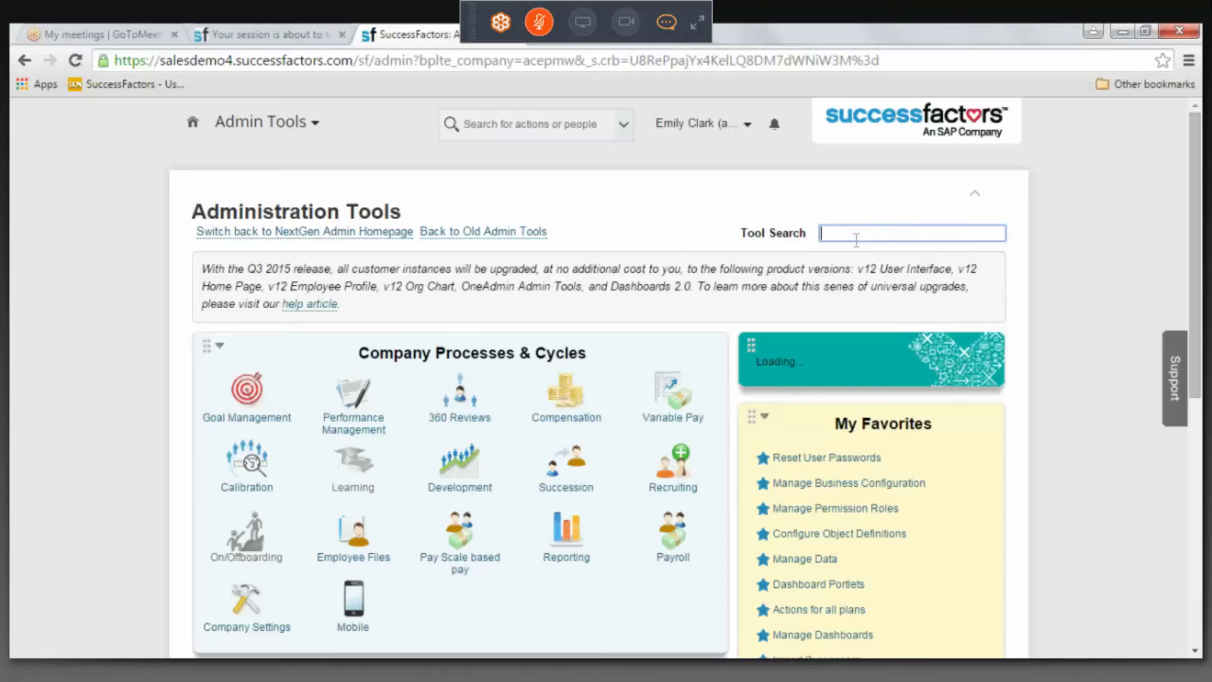
{"action": "left_click", "coordinate": [901, 262]}
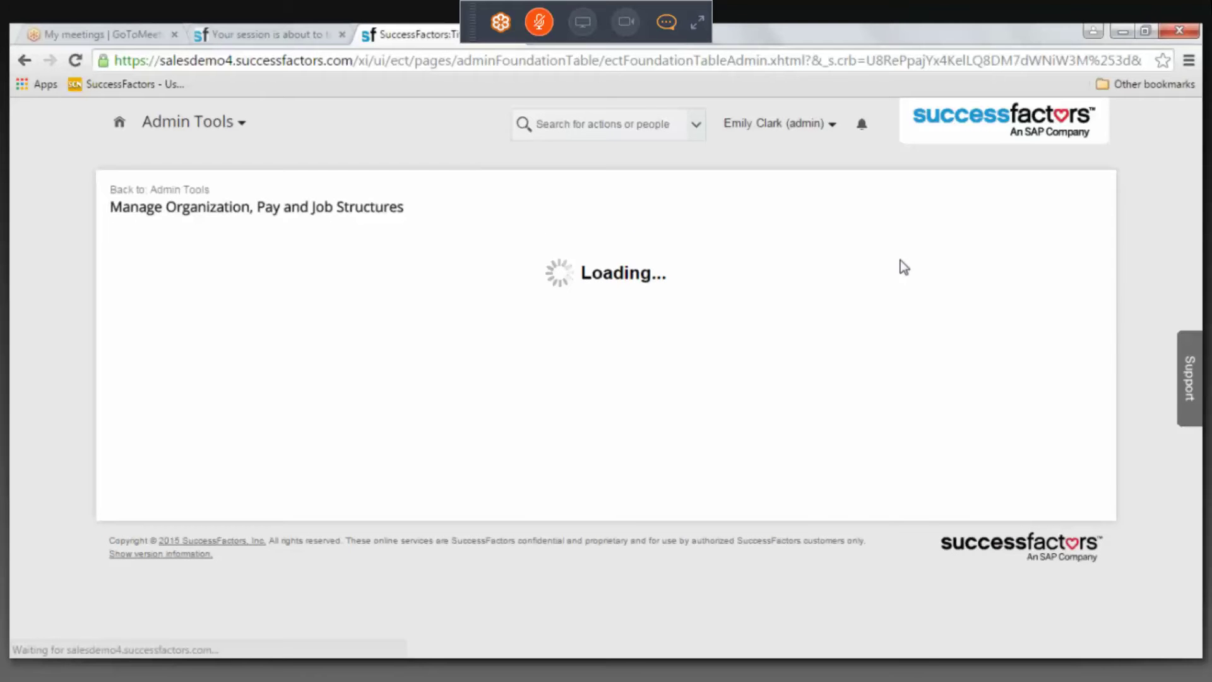
{"action": "type", "text": "EVE N"}
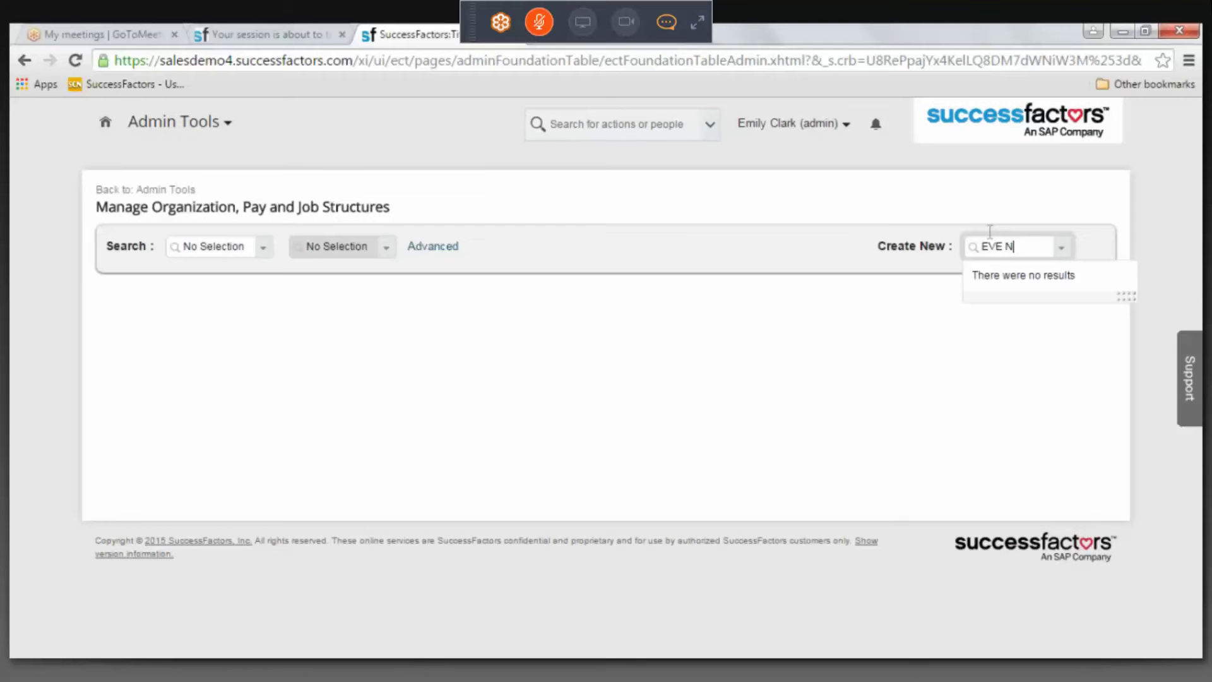
Step: Set the new event reason's effective date to 01/01/1990, Event ID to PXFRP and Event Name to Position Transfer with Pay
{"action": "type", "text": "01/01/1990"}
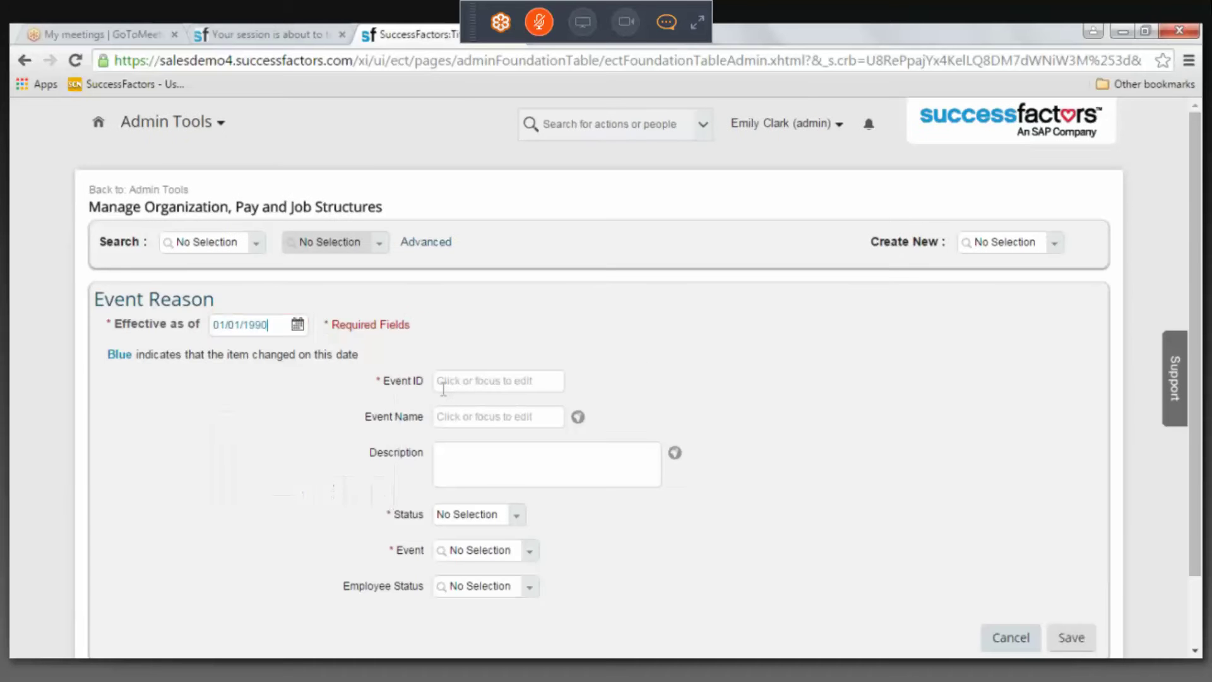
{"action": "left_click", "coordinate": [443, 380]}
{"action": "type", "text": "fo"}
{"action": "key", "text": "BackSpace"}
{"action": "key", "text": "BackSpace"}
{"action": "type", "text": "FO"}
{"action": "key", "text": "BackSpace"}
{"action": "type", "text": "XFR"}
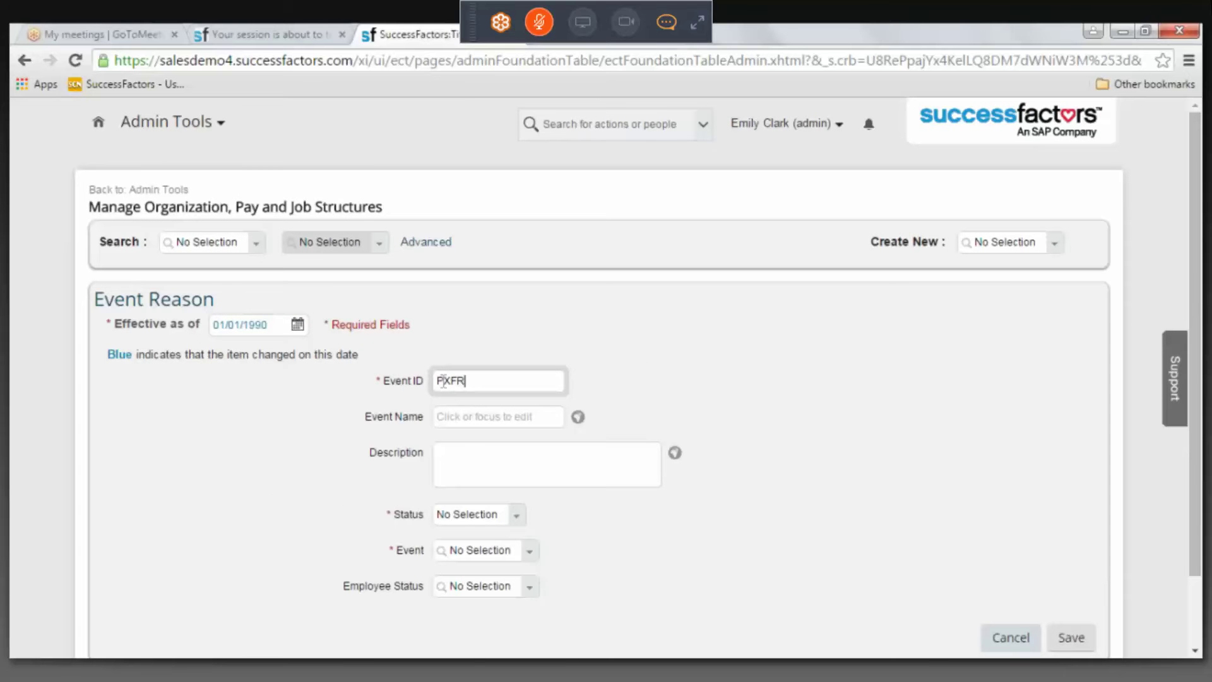
{"action": "type", "text": "P"}
{"action": "left_click", "coordinate": [488, 417]}
{"action": "type", "text": "Position Tra"}
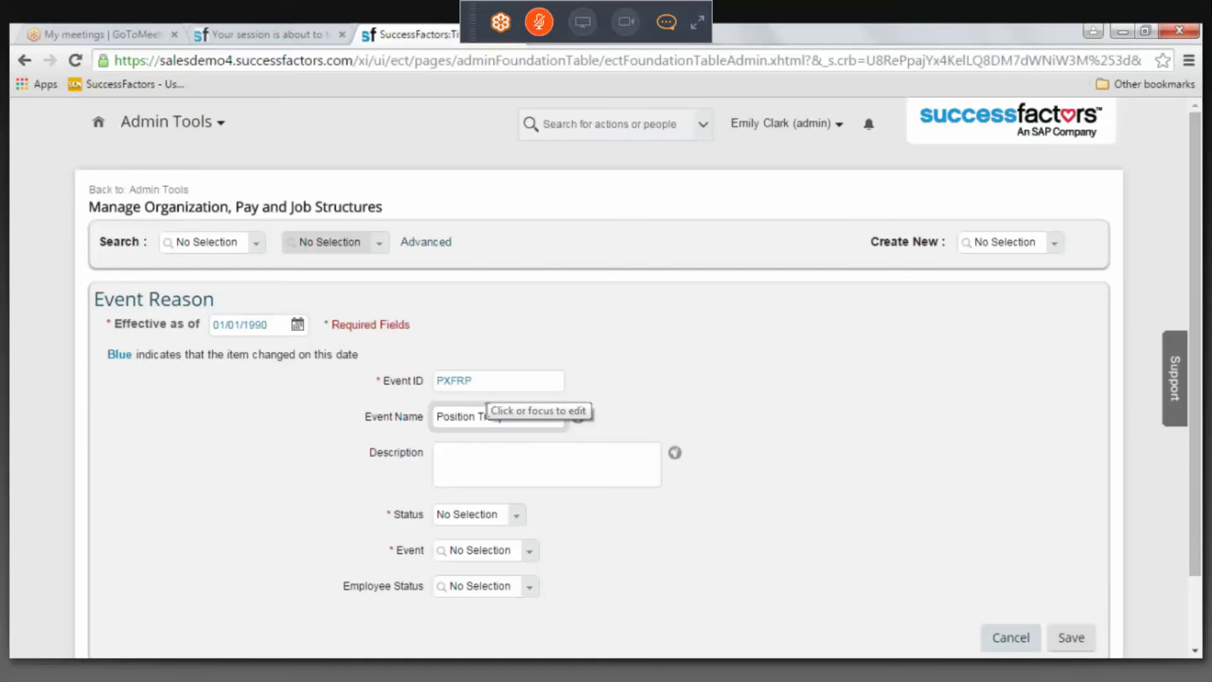
{"action": "type", "text": "nsfer with Pay"}
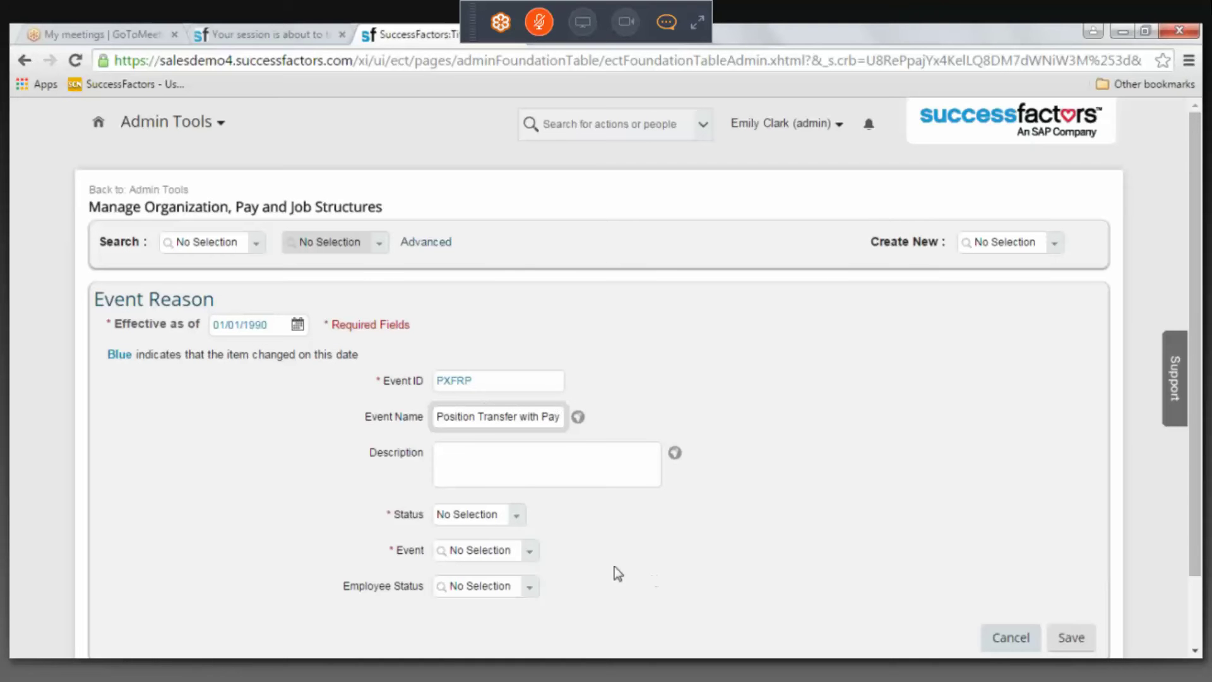
Step: Set the event reason's Status to Active, Event to Position Change and Employee Status to Active, and save it
{"action": "left_click", "coordinate": [490, 514]}
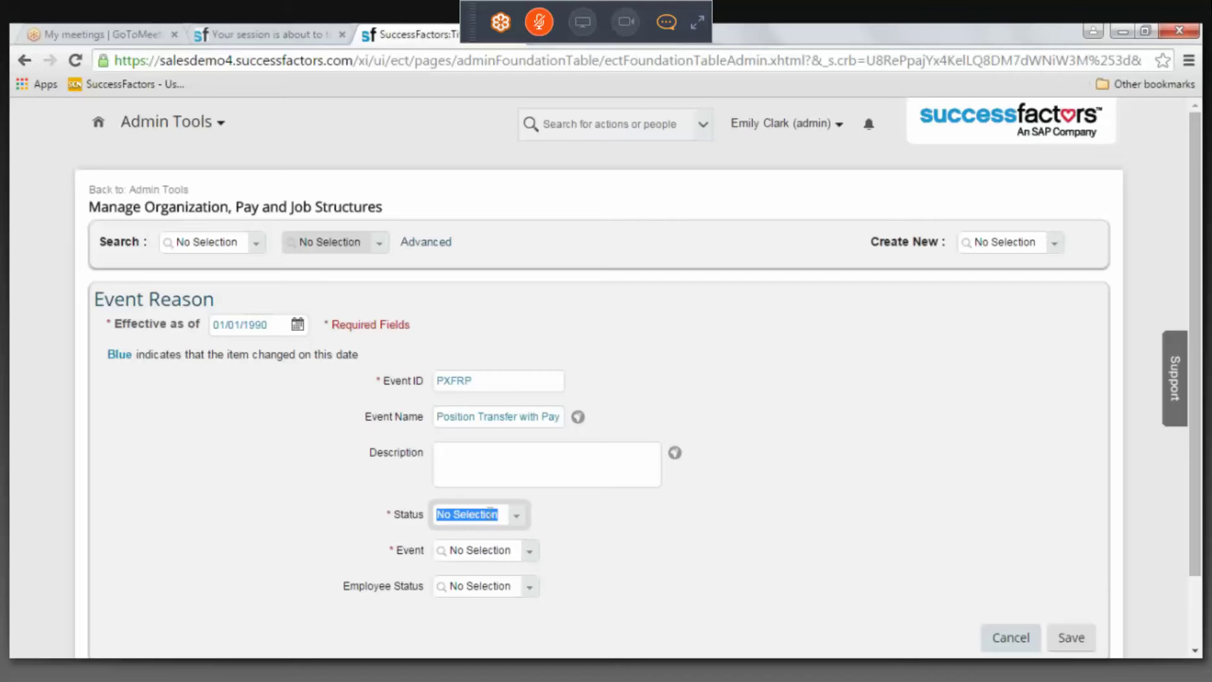
{"action": "left_click", "coordinate": [517, 514]}
{"action": "left_click", "coordinate": [488, 532]}
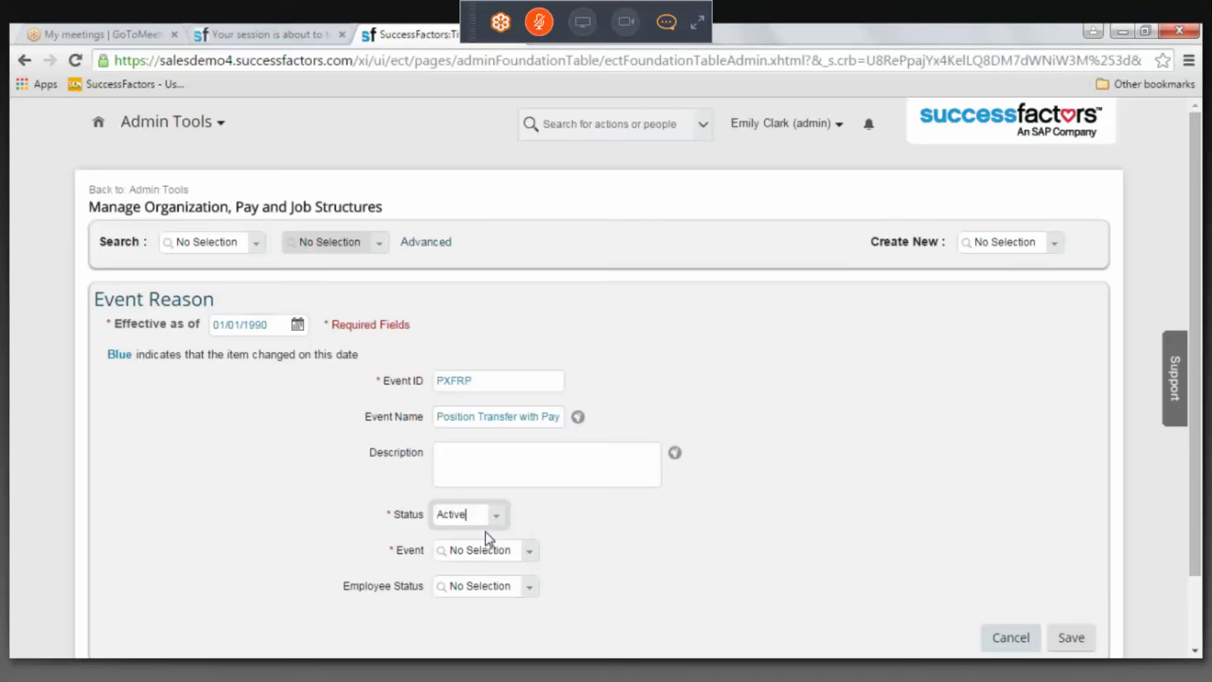
{"action": "left_click", "coordinate": [529, 551]}
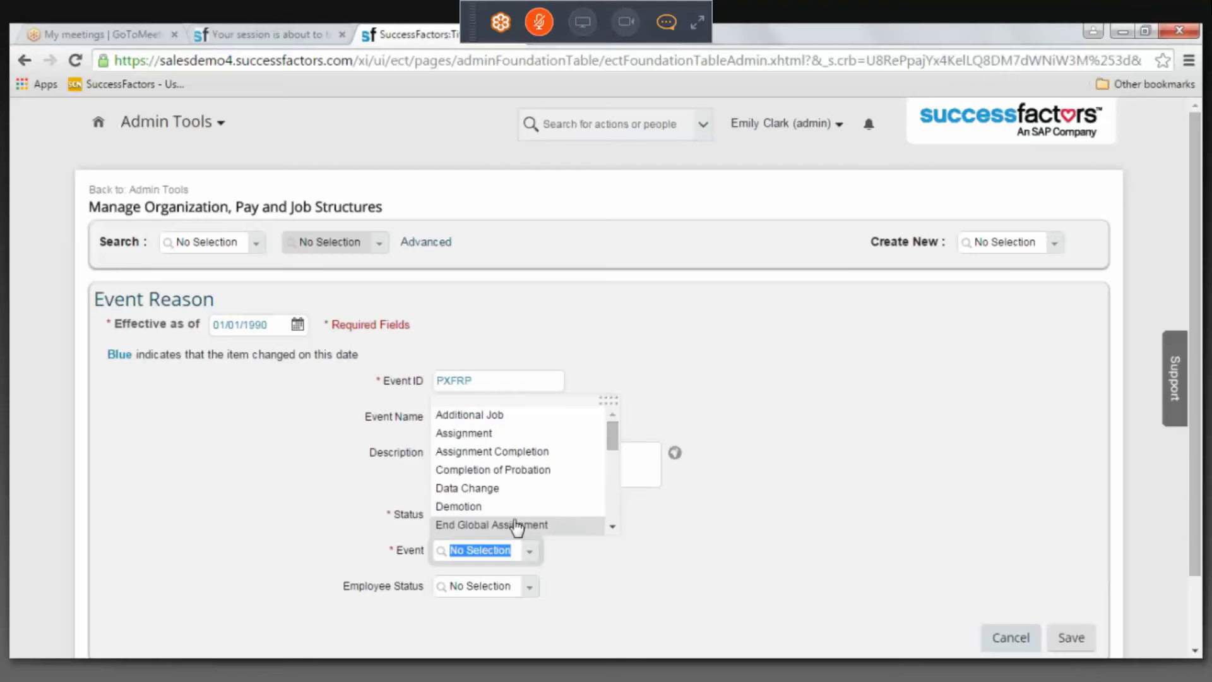
{"action": "type", "text": "pos"}
{"action": "left_click", "coordinate": [471, 572]}
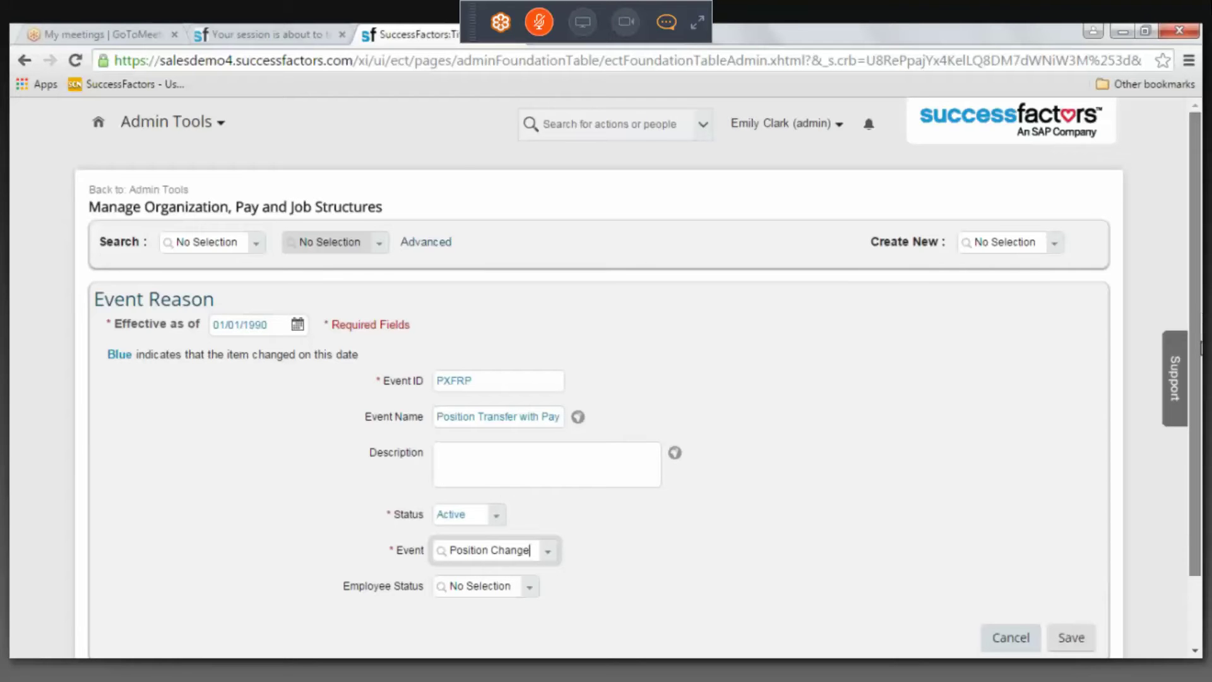
{"action": "left_click_drag", "start_coordinate": [1201, 314], "coordinate": [1201, 348]}
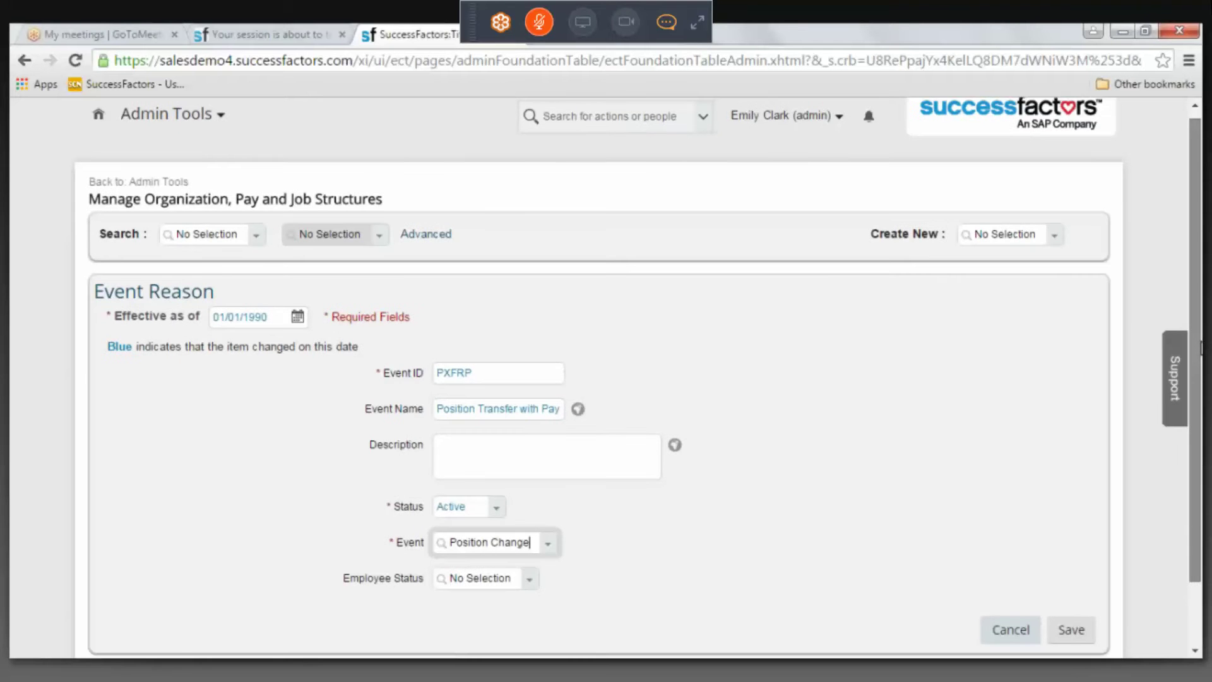
{"action": "scroll", "coordinate": [600, 502], "scroll_direction": "down", "scroll_amount": 1}
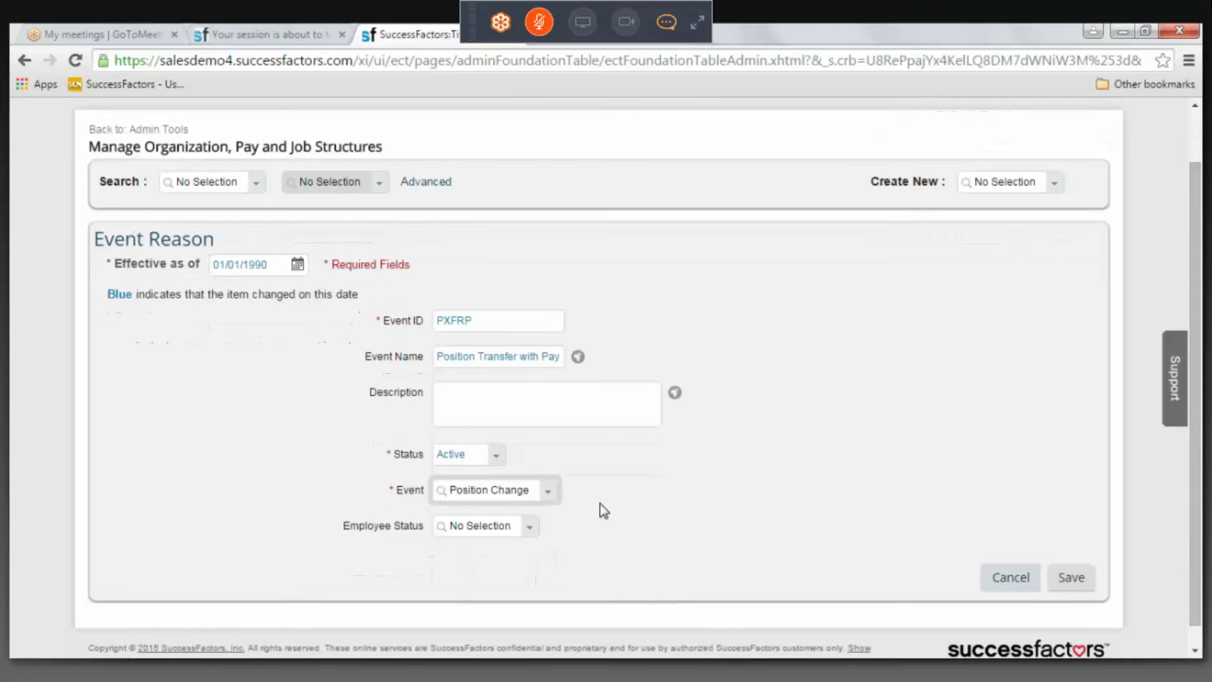
{"action": "left_click", "coordinate": [480, 526]}
{"action": "left_click", "coordinate": [461, 357]}
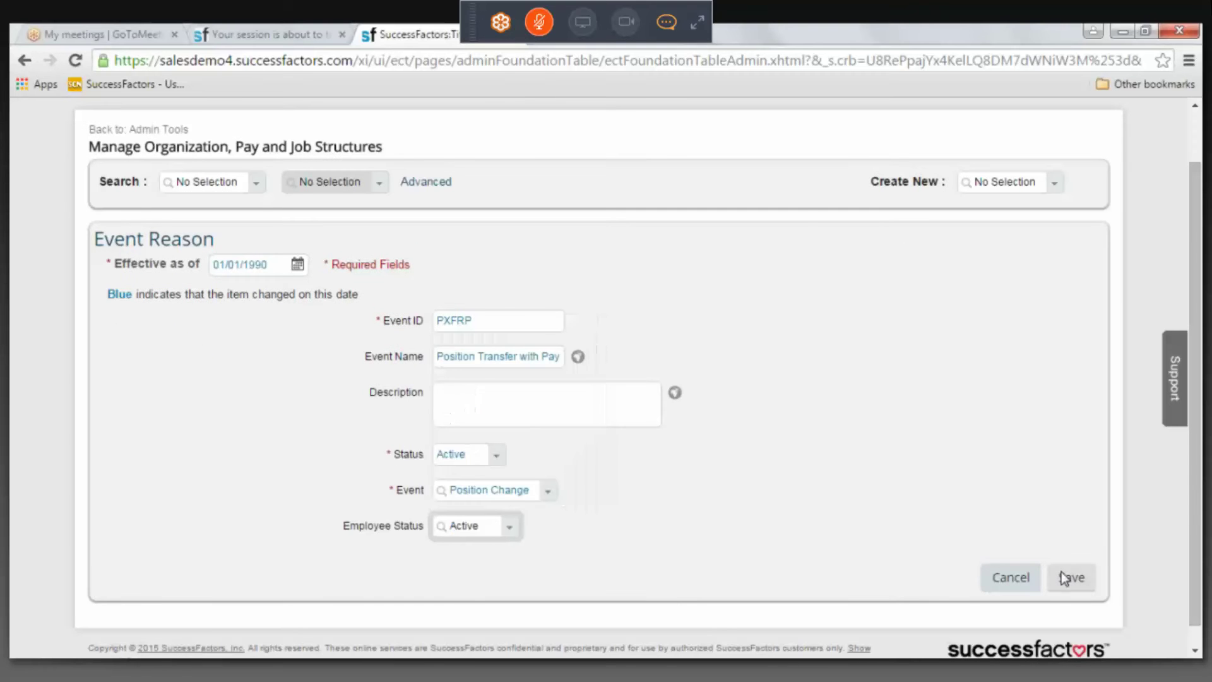
{"action": "left_click", "coordinate": [1067, 577]}
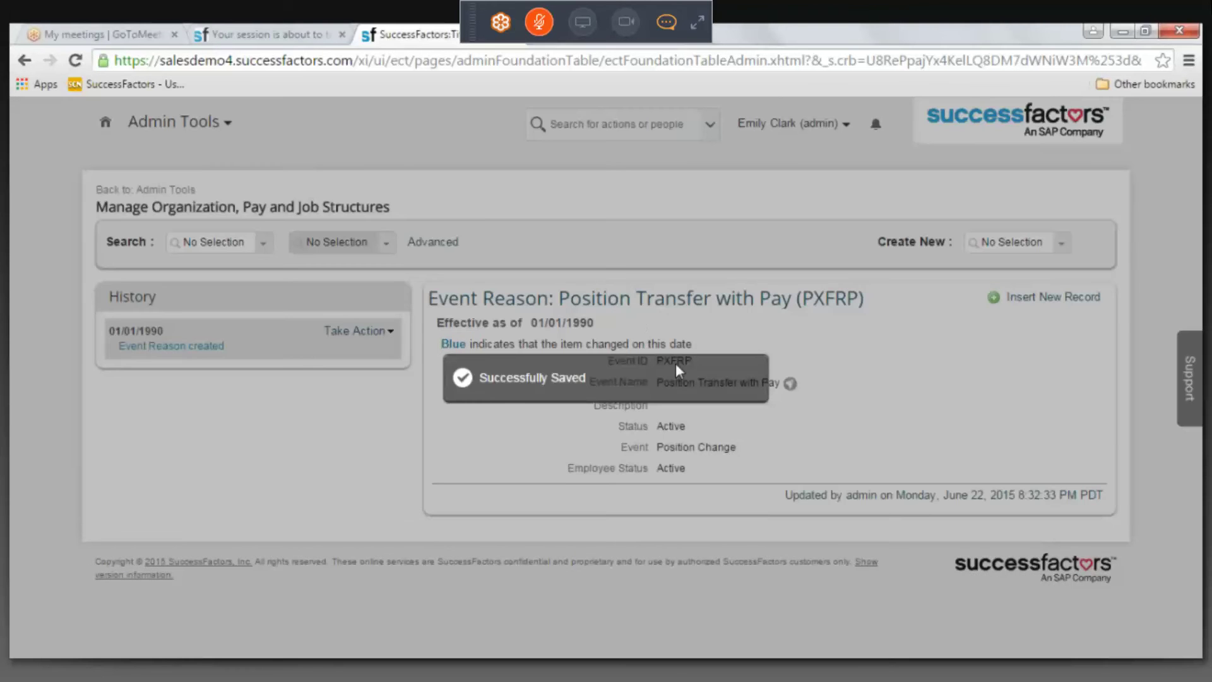
Step: Check the saved event reason's ID, switch to XMLPad and change the duplicated rule's trueoutput to PXFRP
{"action": "double_click", "coordinate": [676, 362]}
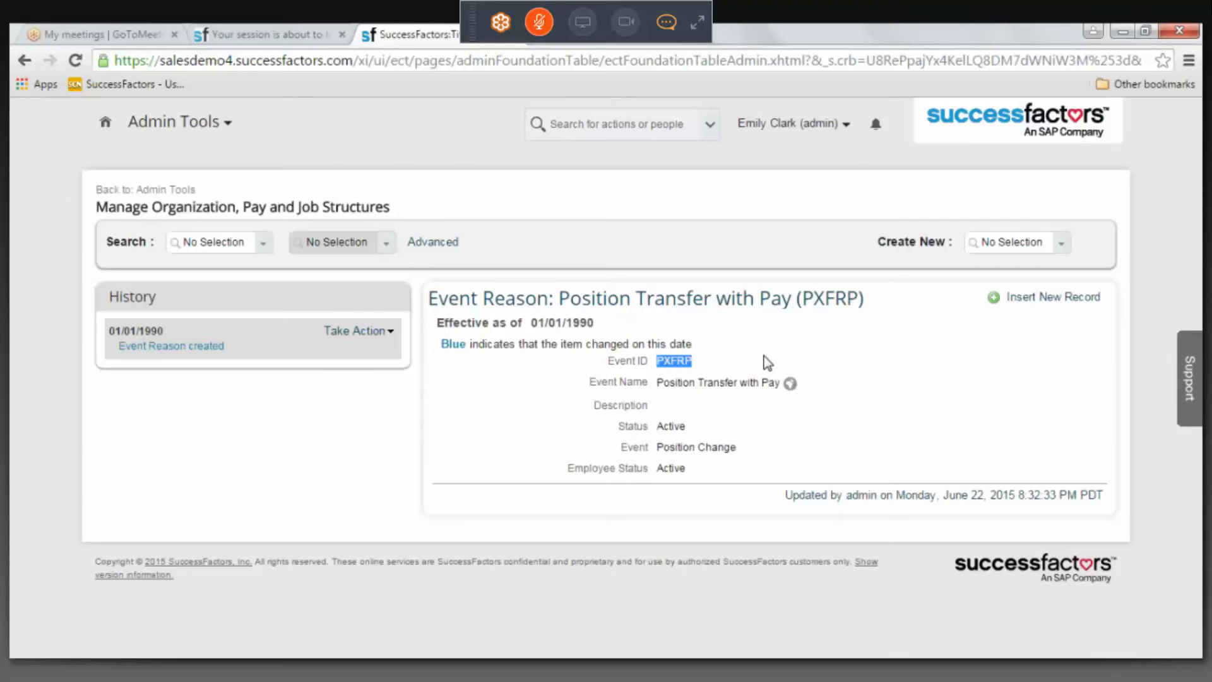
{"action": "key", "text": "alt+Tab"}
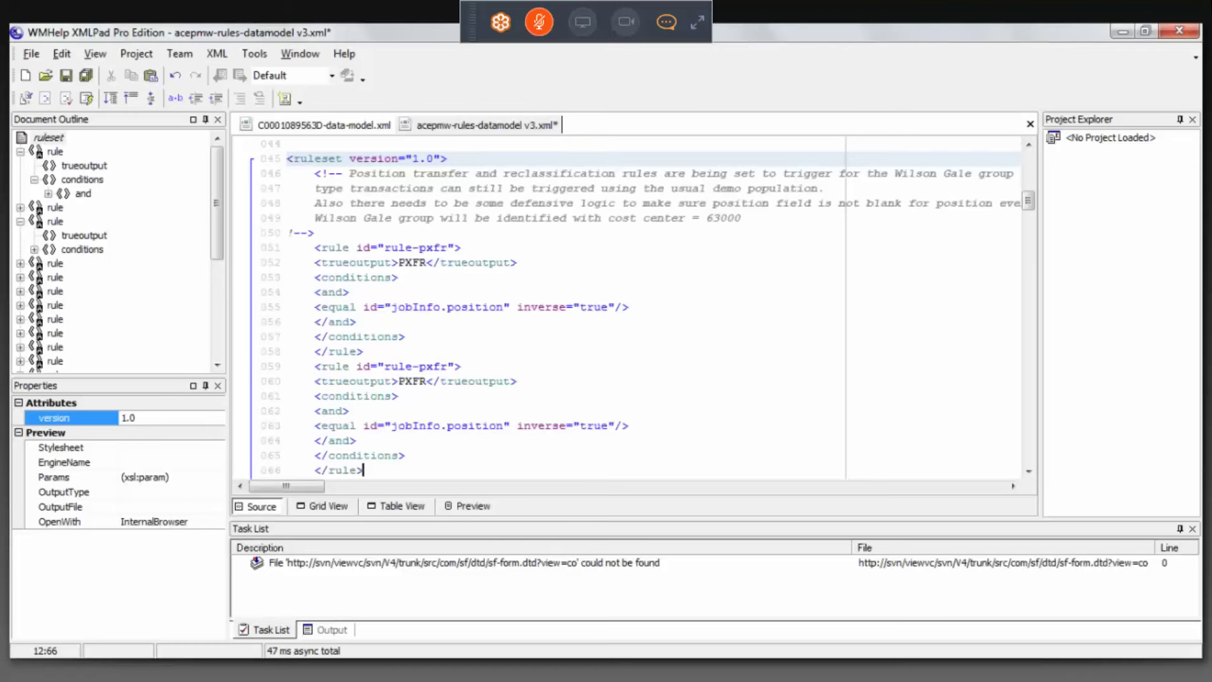
{"action": "left_click", "coordinate": [433, 381]}
{"action": "type", "text": "P"}
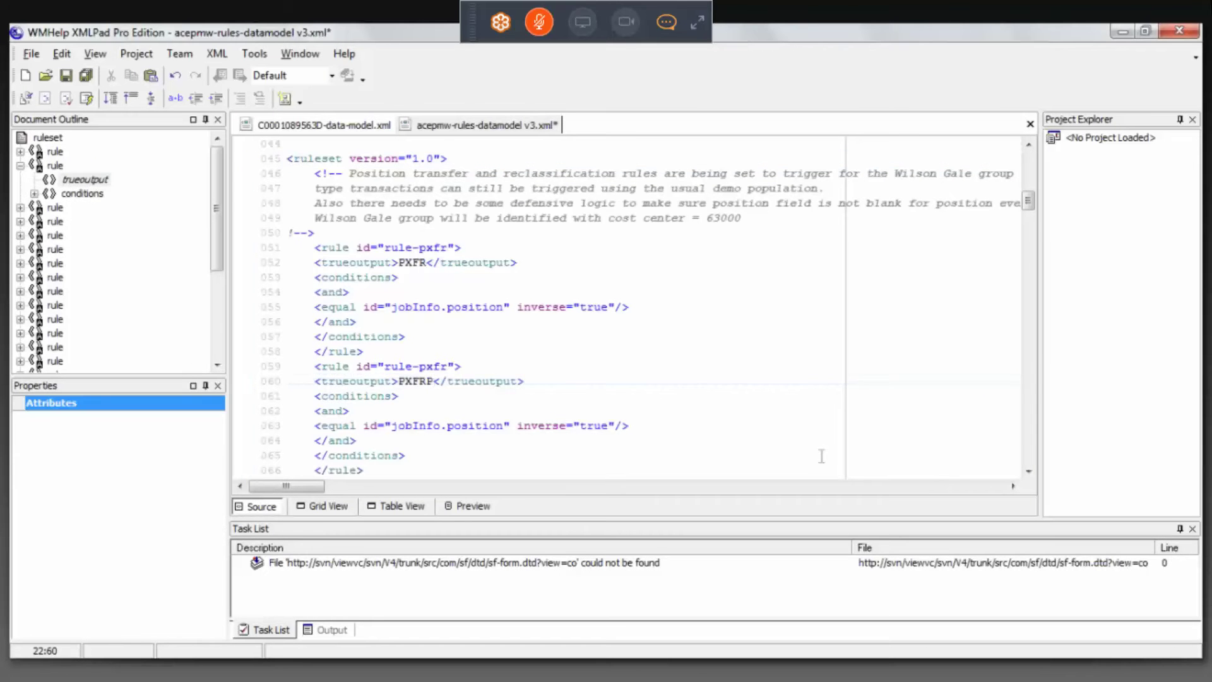
Step: Add the condition <greater id="payComponentGroup.AnnualizedSalary"/> from rule-pr1 below the jobInfo.position condition of the PXFRP rule, without a blank line between them
{"action": "left_click", "coordinate": [1028, 472]}
{"action": "scroll", "coordinate": [821, 379], "scroll_direction": "down", "scroll_amount": 3}
{"action": "left_click", "coordinate": [672, 454]}
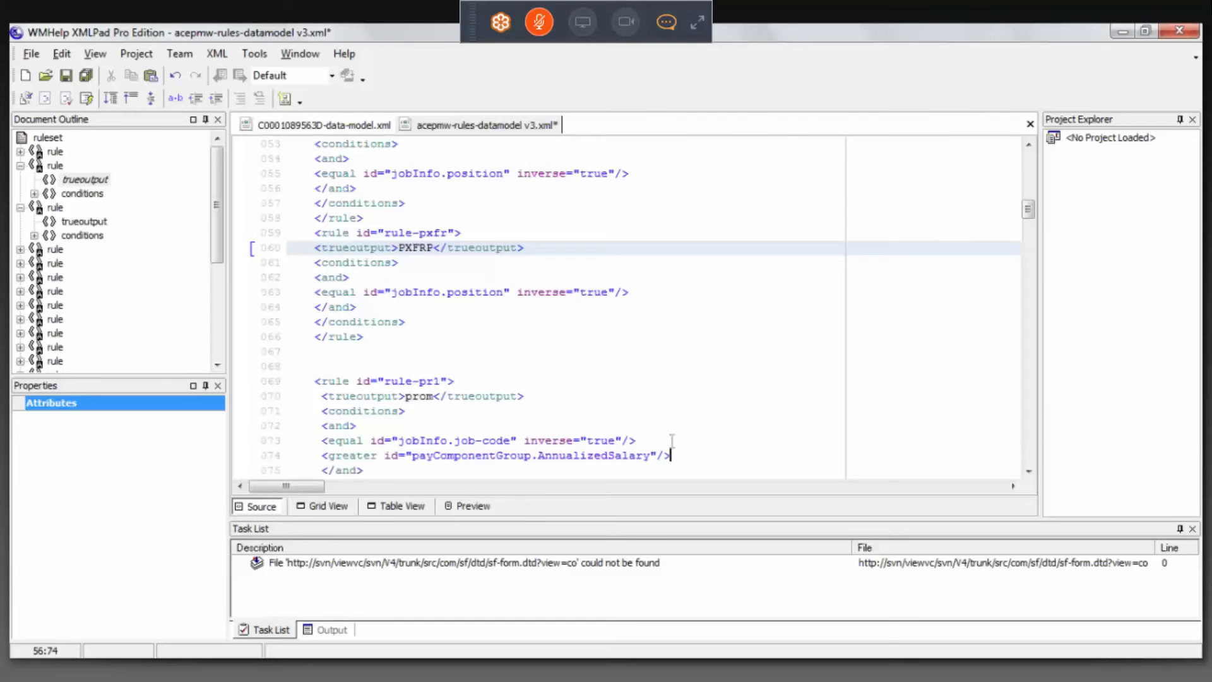
{"action": "left_click", "coordinate": [631, 291]}
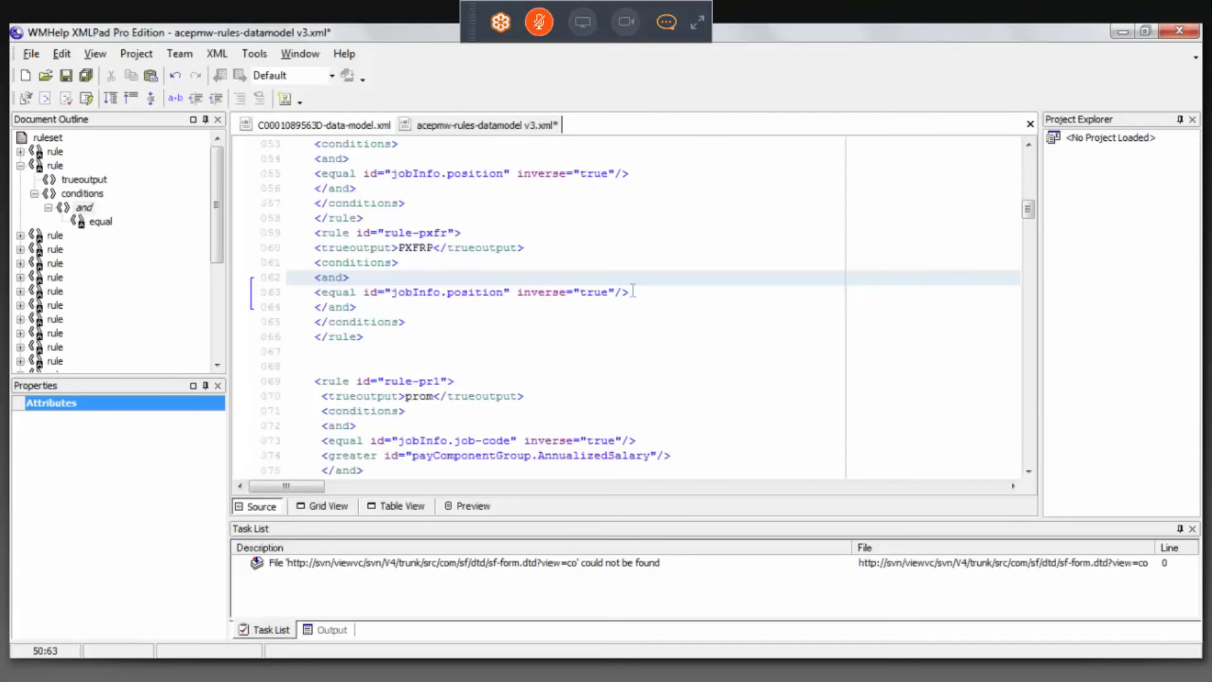
{"action": "key", "text": "Return"}
{"action": "type", "text": "<greater id=\"payComponentGroup.AnnualizedSalary\"/>"}
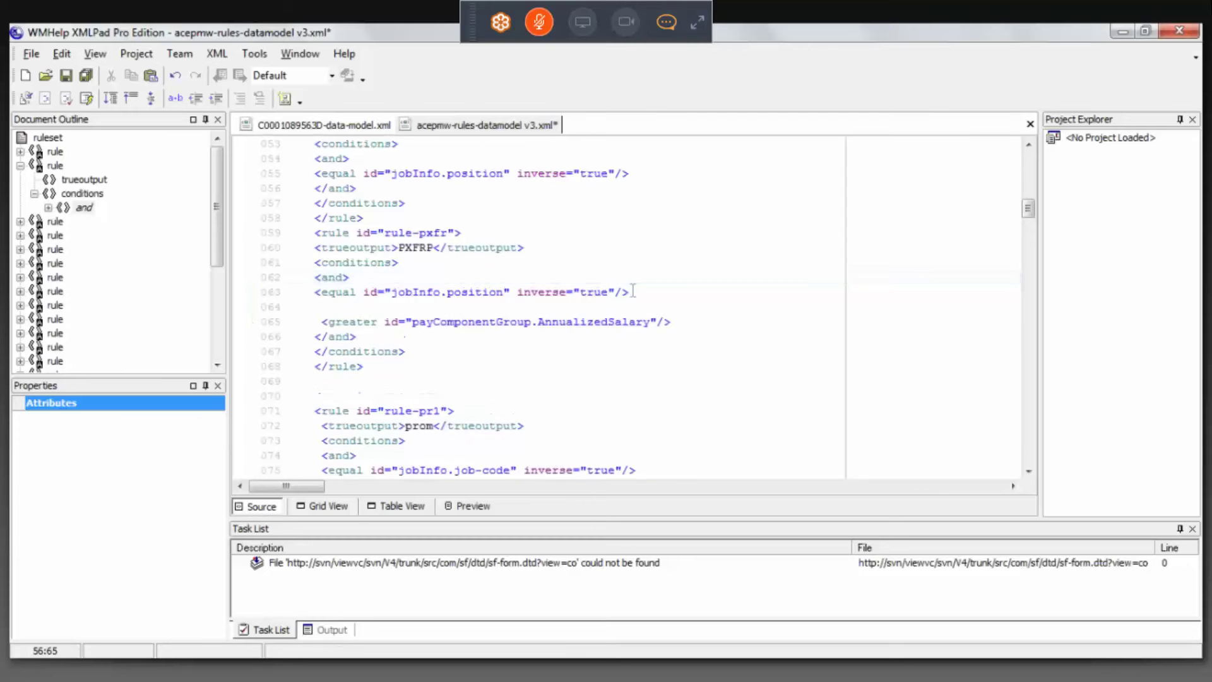
{"action": "left_click", "coordinate": [633, 291]}
{"action": "key", "text": "Delete"}
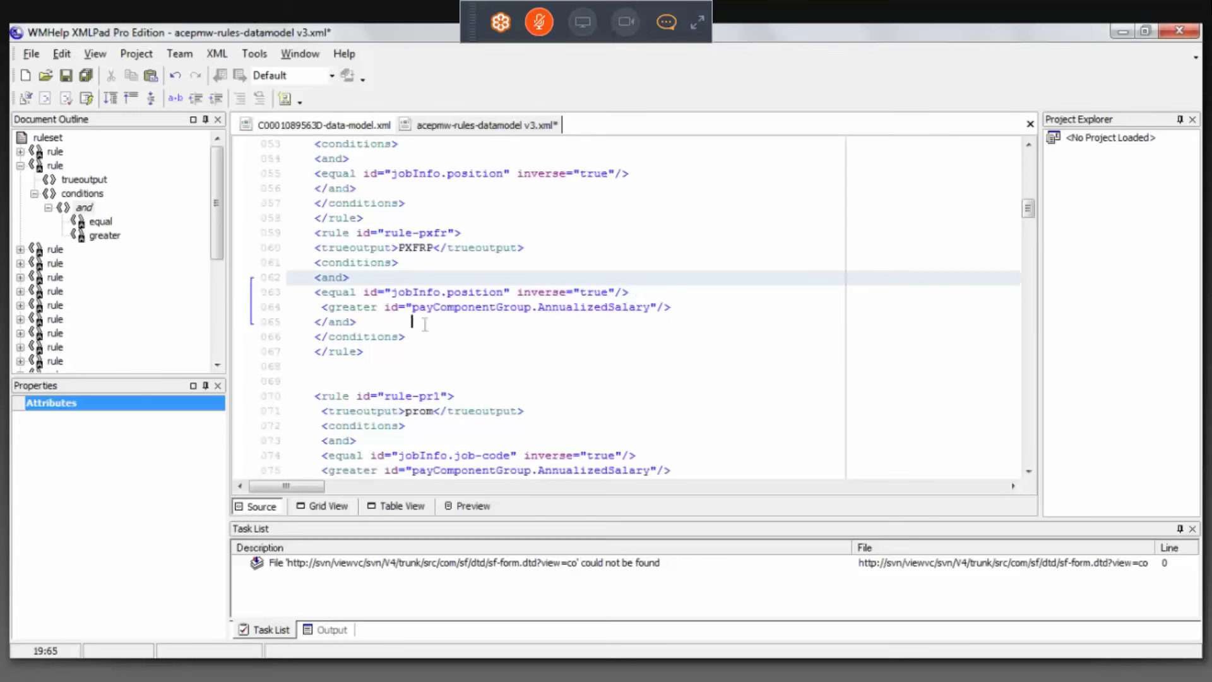
{"action": "left_click", "coordinate": [442, 292]}
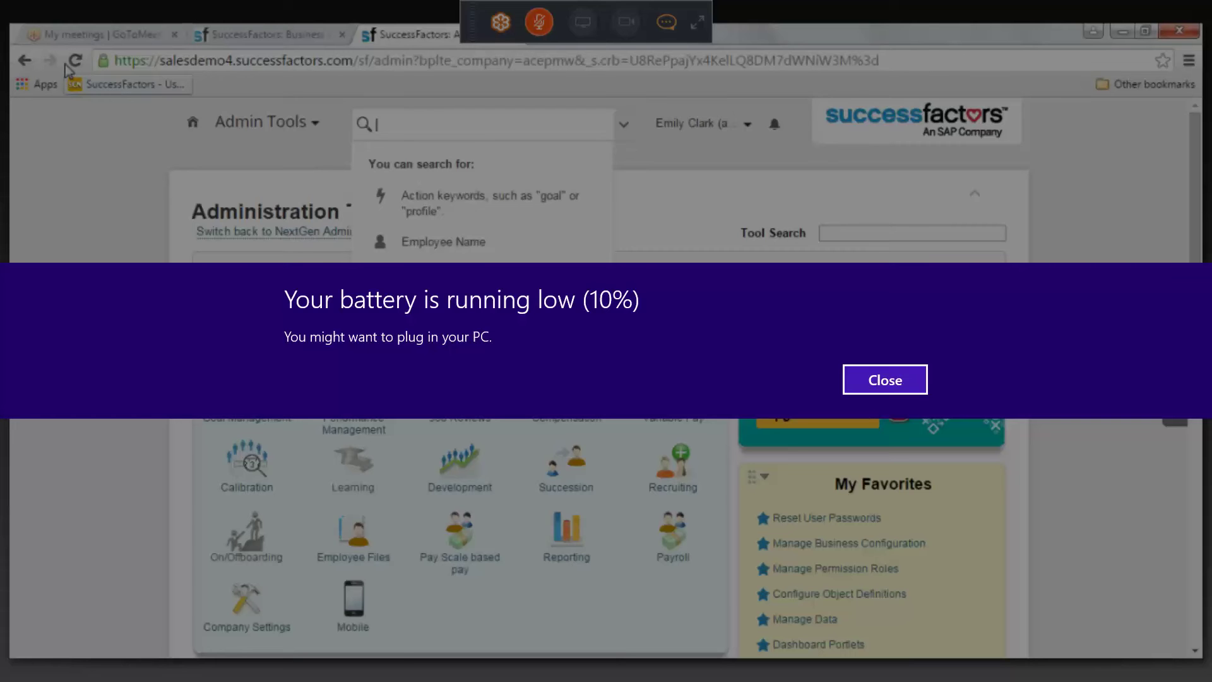
Step: Return to the employee's Job Information history in SuccessFactors and delete the 06/23/2015 Position Transfer record
{"action": "left_click", "coordinate": [29, 60]}
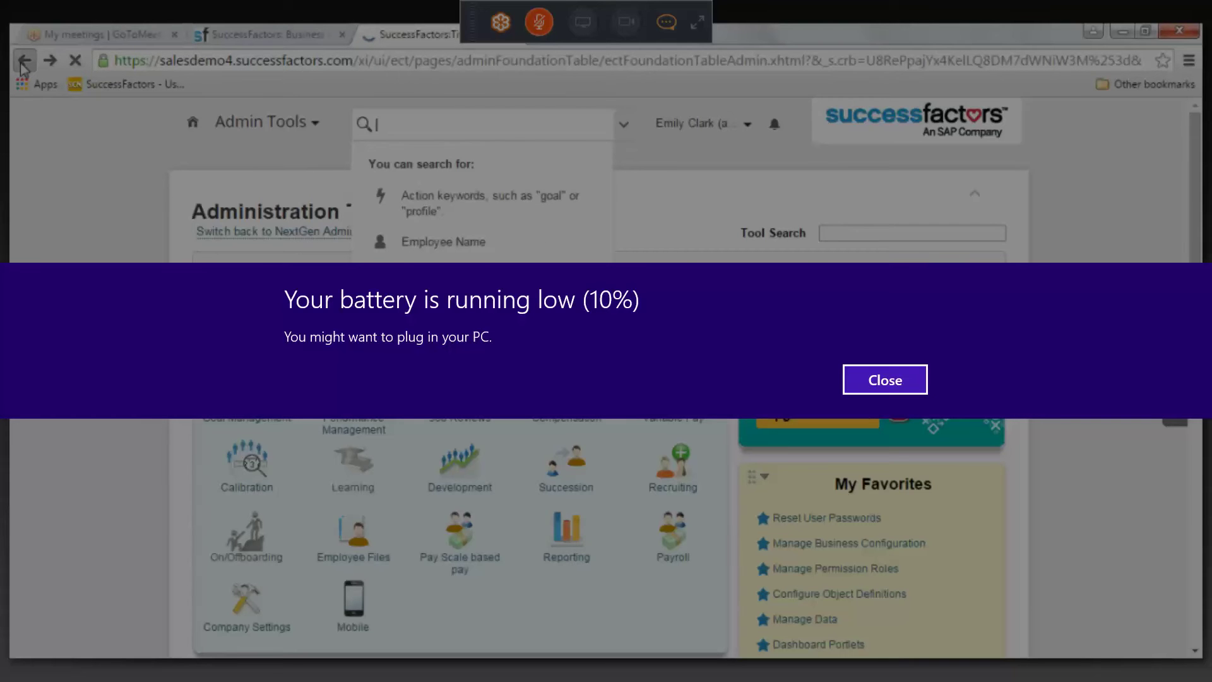
{"action": "left_click", "coordinate": [24, 62]}
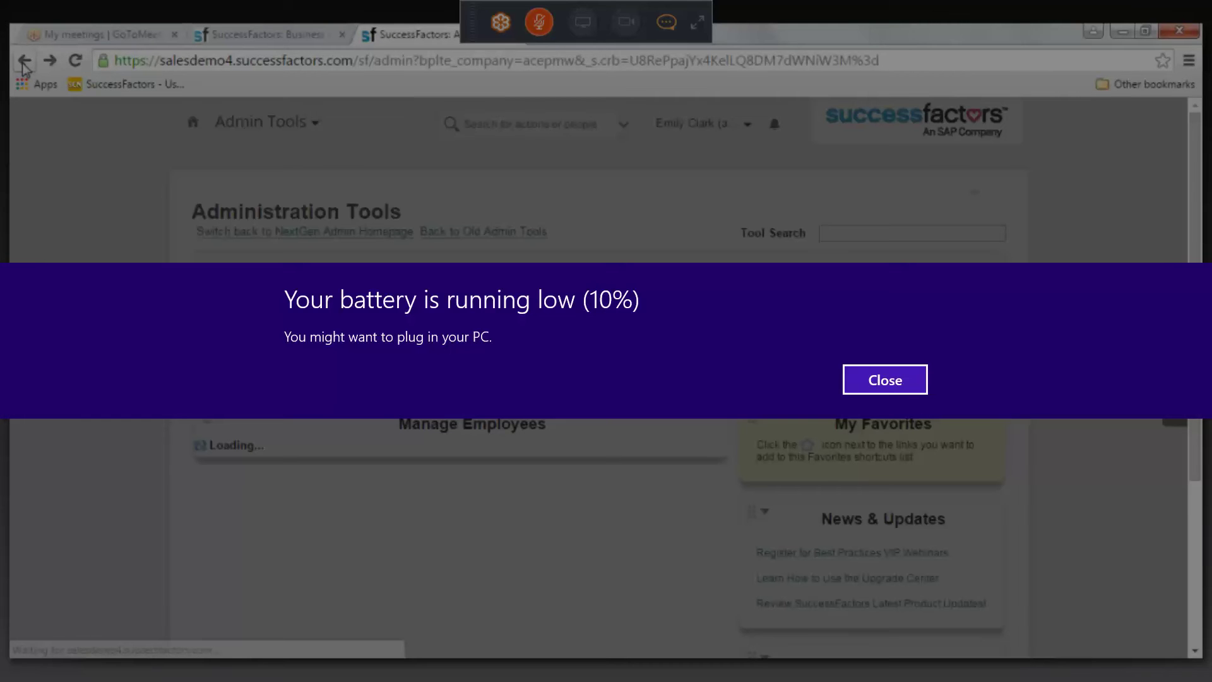
{"action": "left_click", "coordinate": [24, 60]}
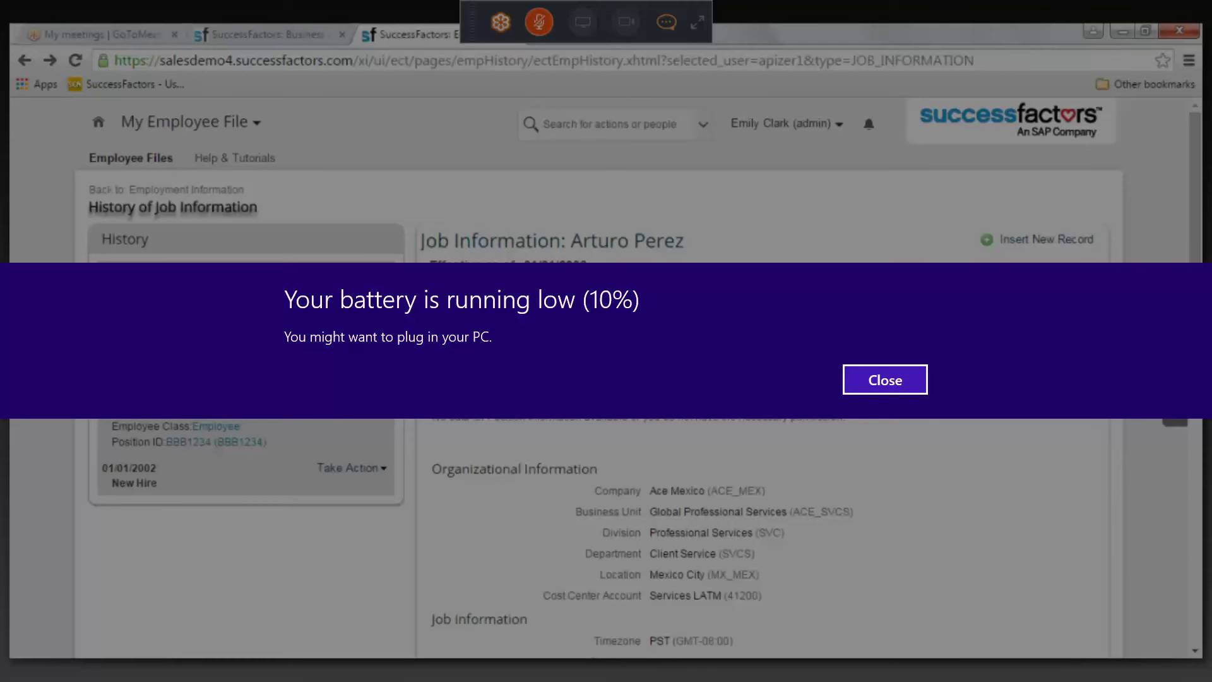
{"action": "left_click", "coordinate": [247, 372]}
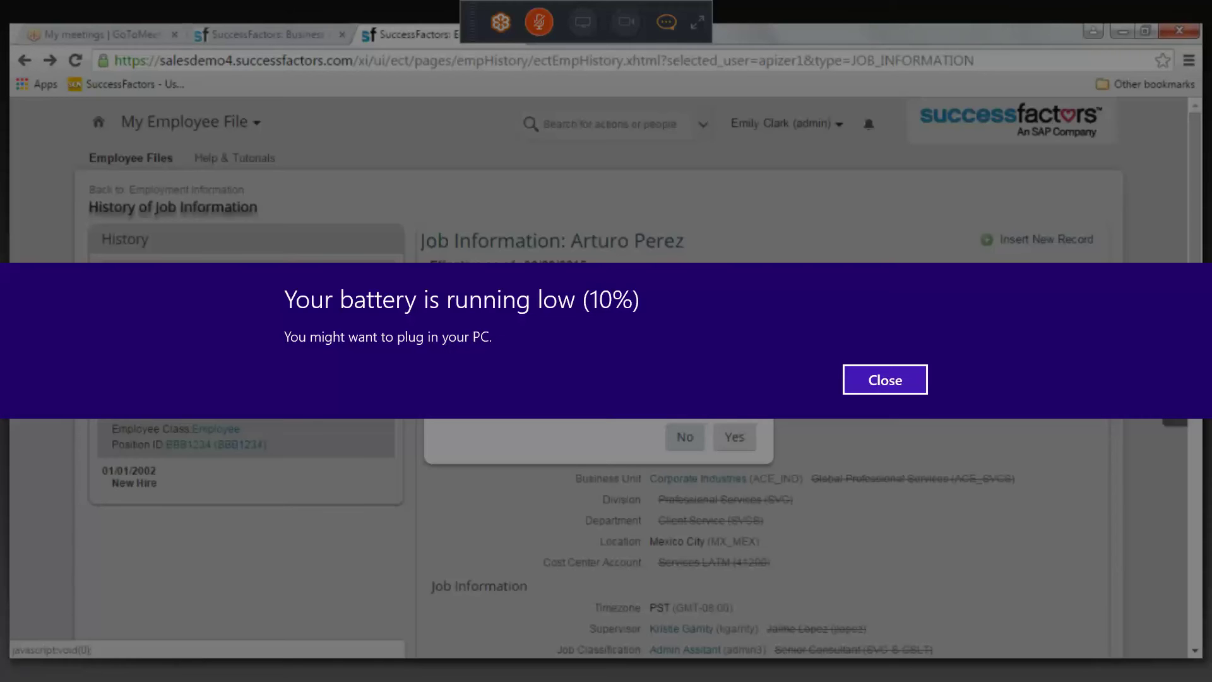
{"action": "left_click", "coordinate": [686, 437]}
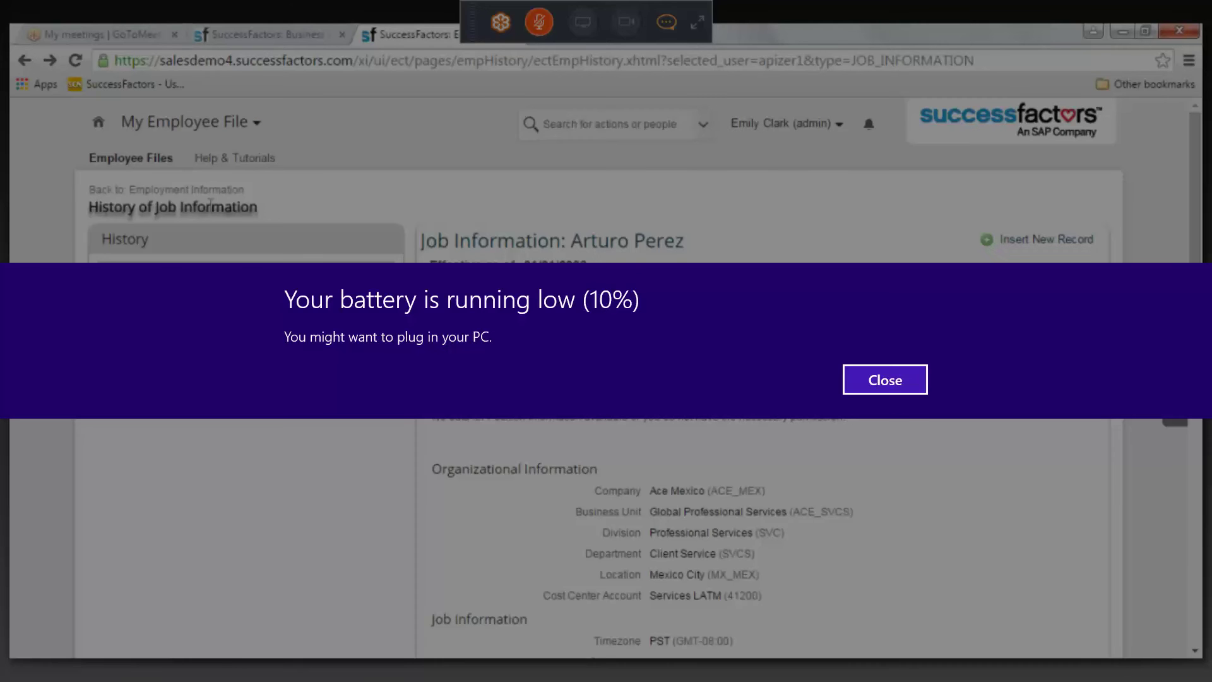
Step: Go back to the employee's Employment Information and start the Change Job and Compensation Info action
{"action": "left_click", "coordinate": [207, 192]}
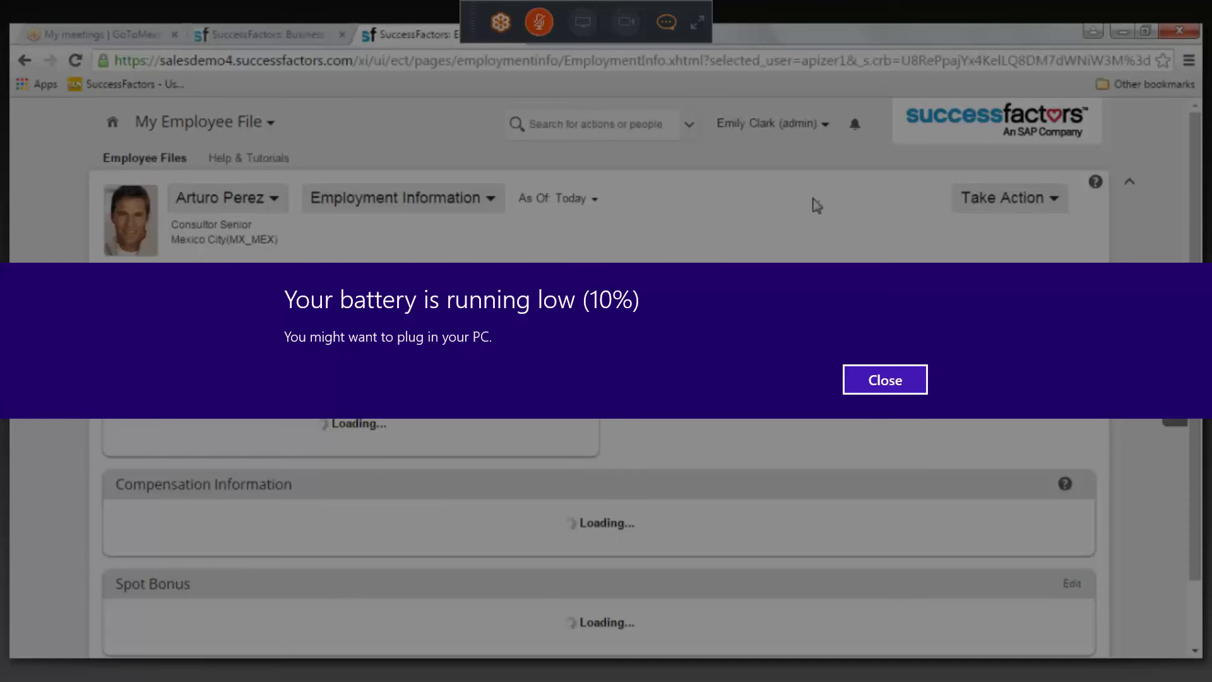
{"action": "left_click", "coordinate": [1019, 201]}
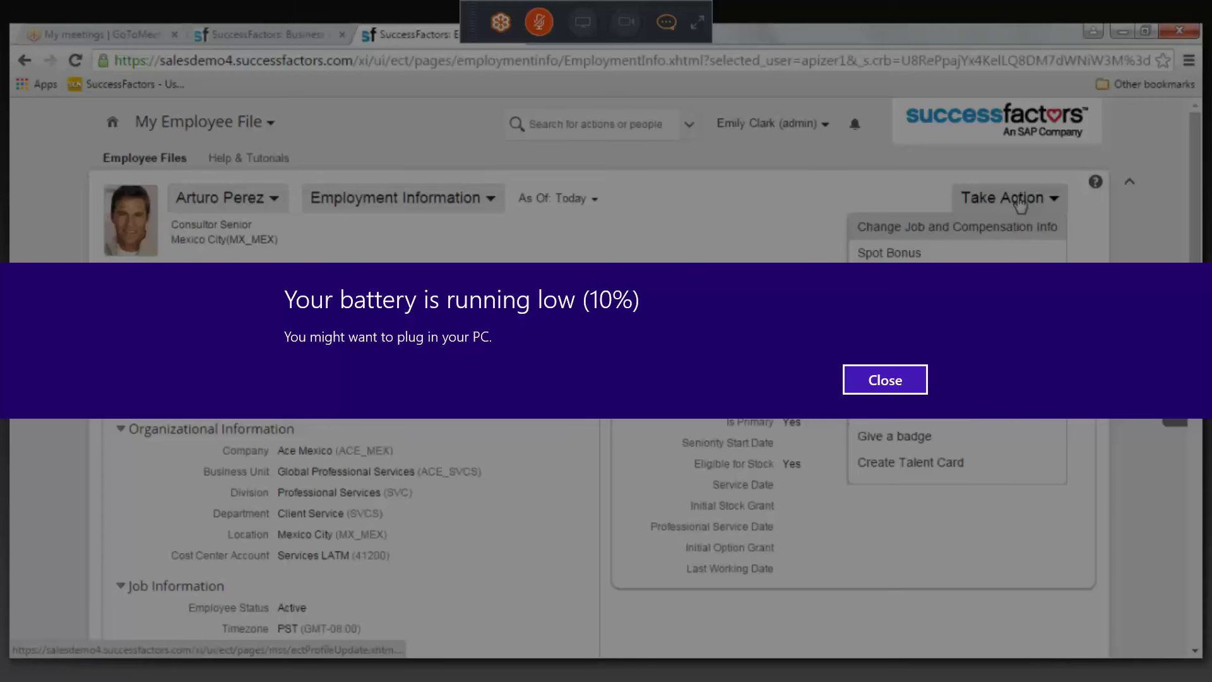
{"action": "left_click", "coordinate": [955, 232]}
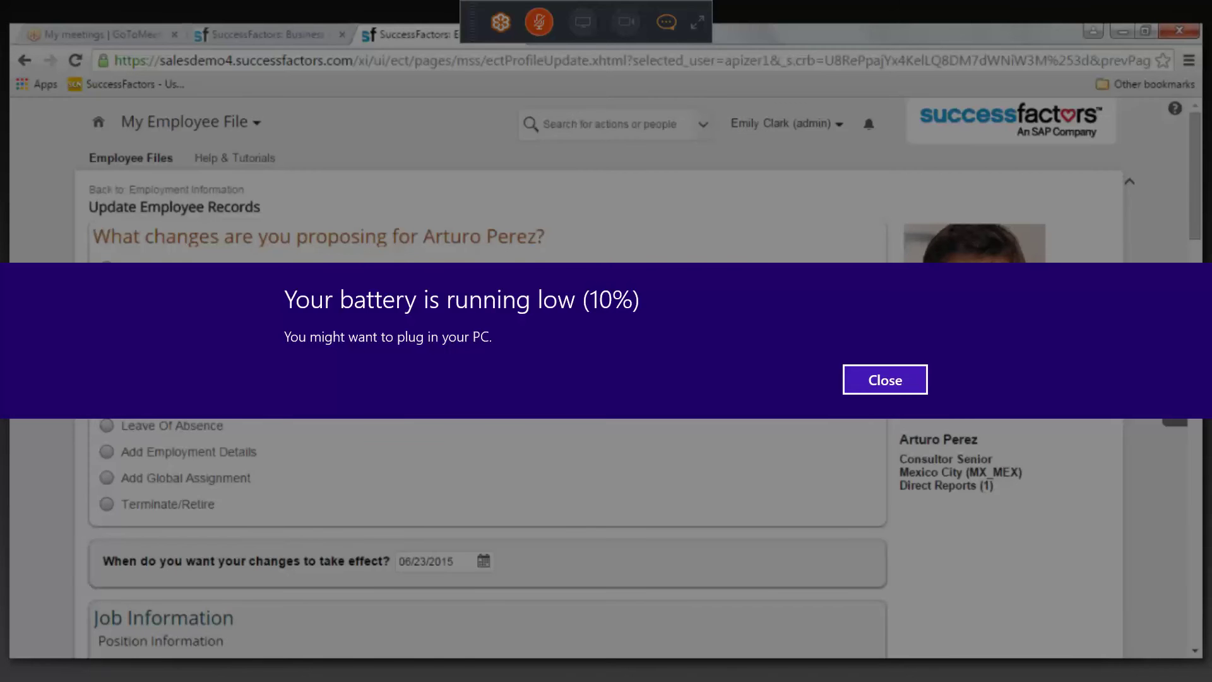
Step: Check which pay components can be chosen in the compensation section and under Pay Targets of the change form
{"action": "scroll", "coordinate": [480, 506], "scroll_direction": "down", "scroll_amount": 6}
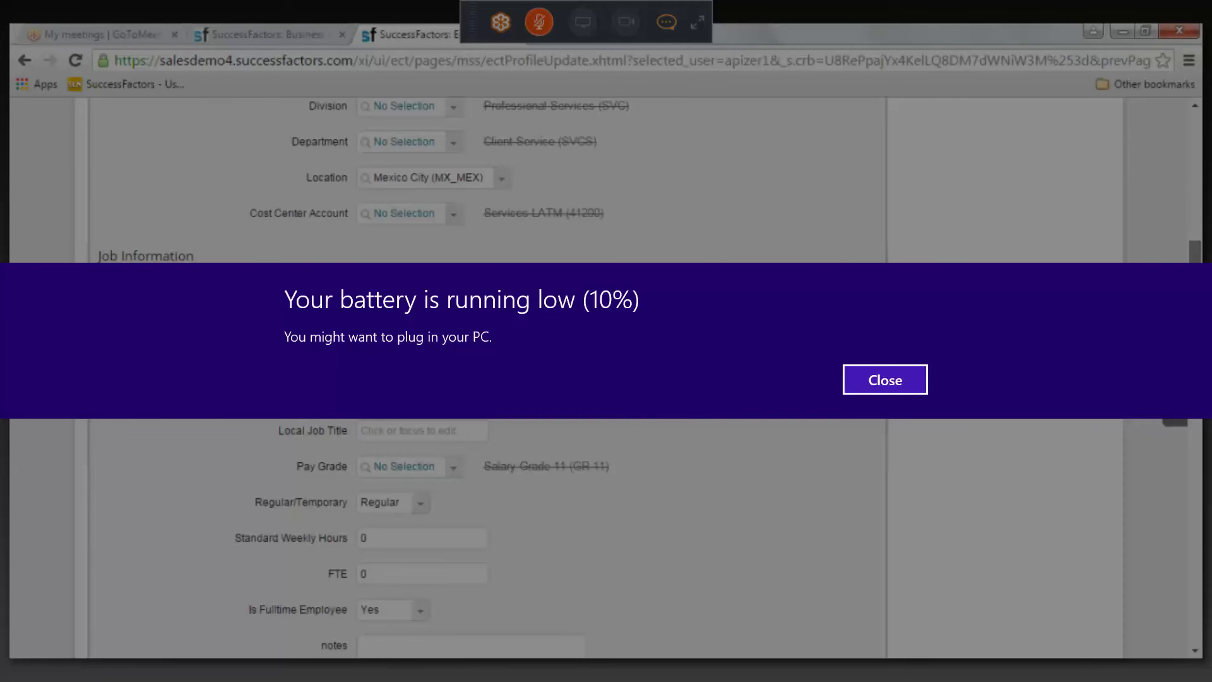
{"action": "scroll", "coordinate": [487, 377], "scroll_direction": "down", "scroll_amount": 1}
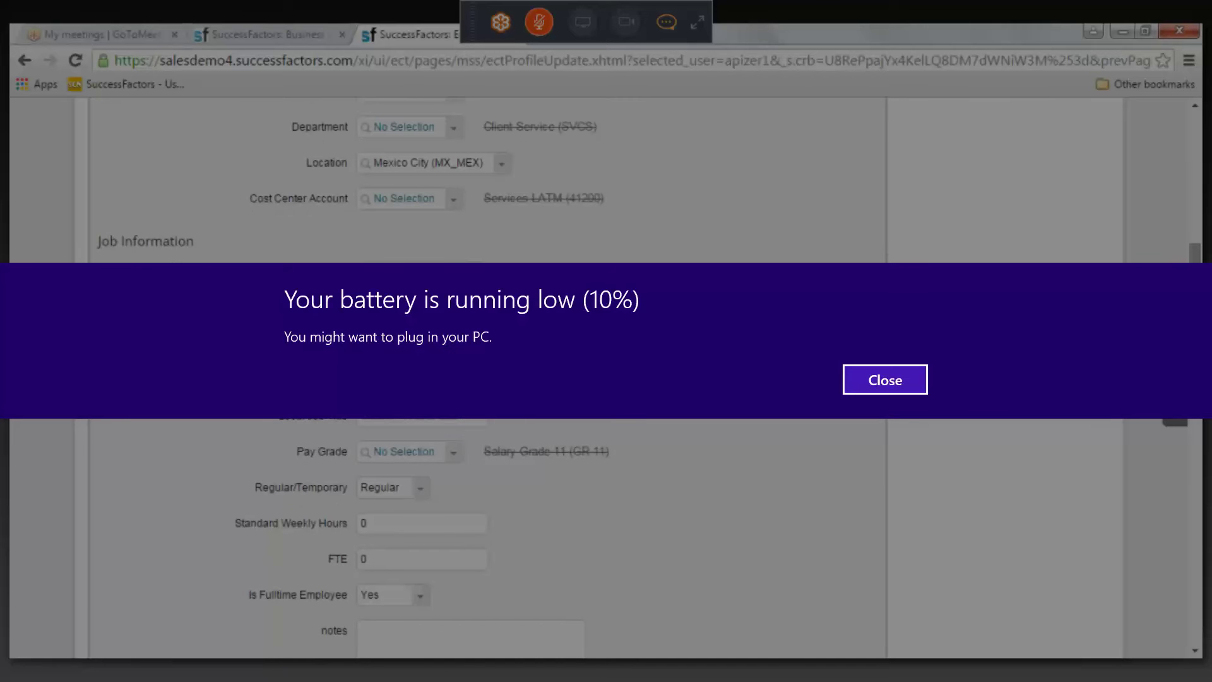
{"action": "scroll", "coordinate": [606, 377], "scroll_direction": "down", "scroll_amount": 1}
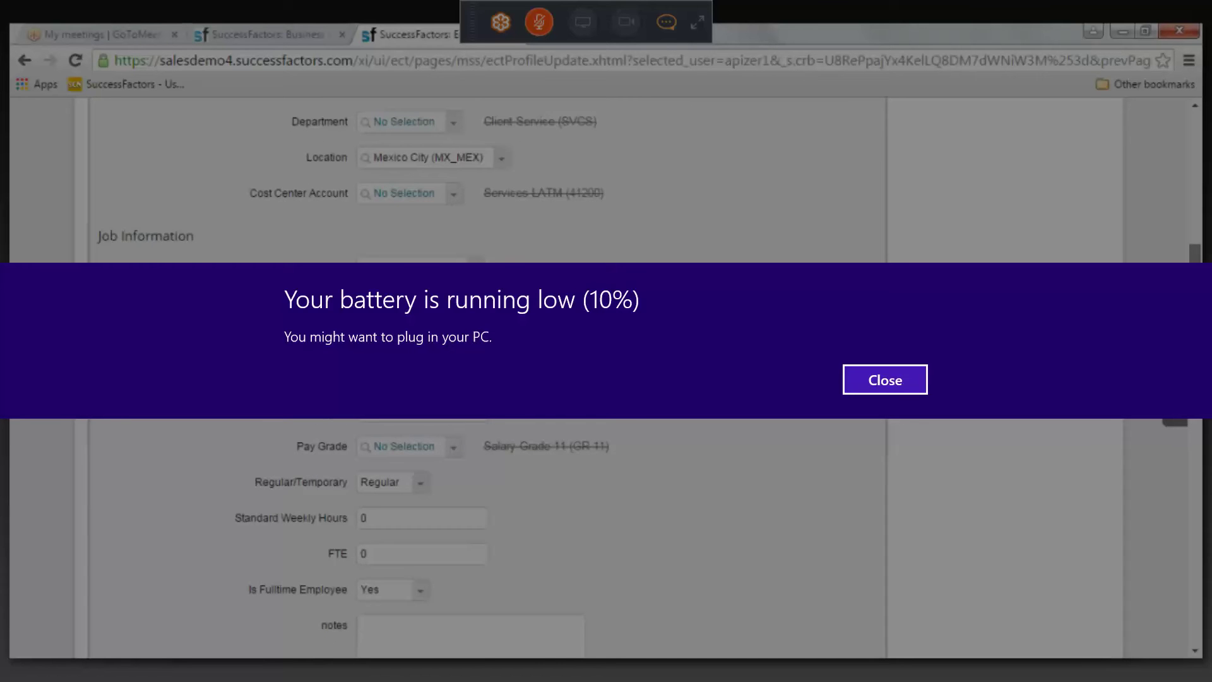
{"action": "left_click_drag", "start_coordinate": [1195, 328], "coordinate": [1201, 642]}
{"action": "left_click", "coordinate": [205, 418]}
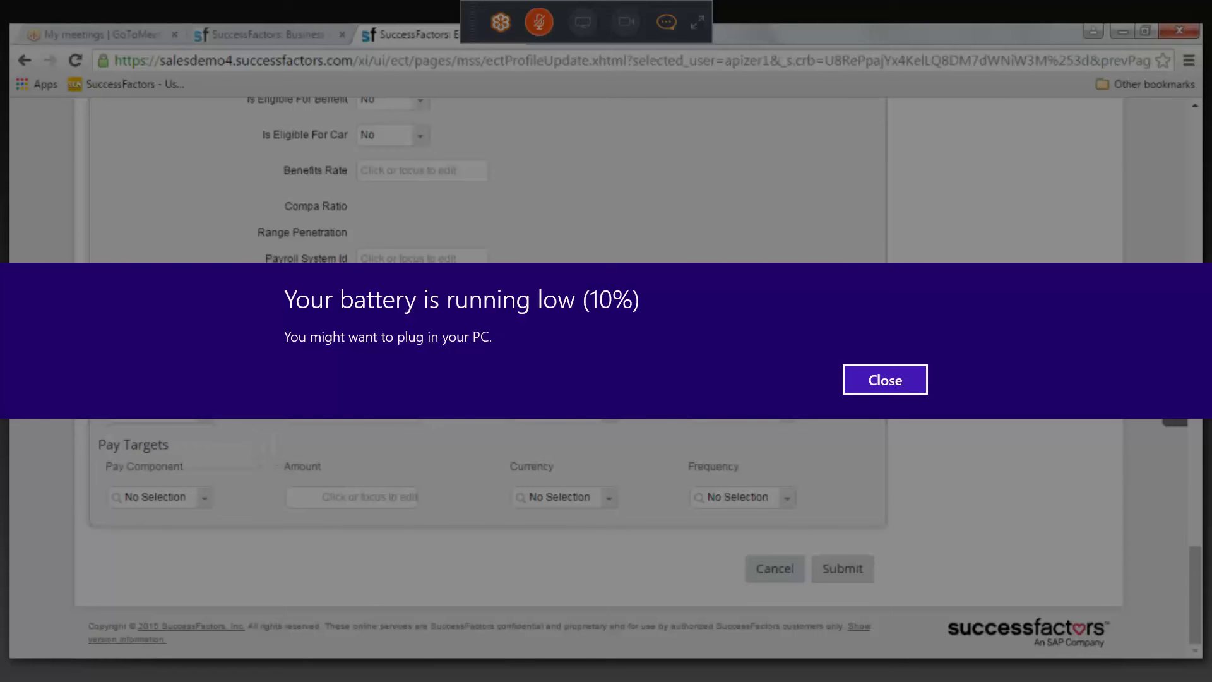
{"action": "left_click", "coordinate": [211, 504]}
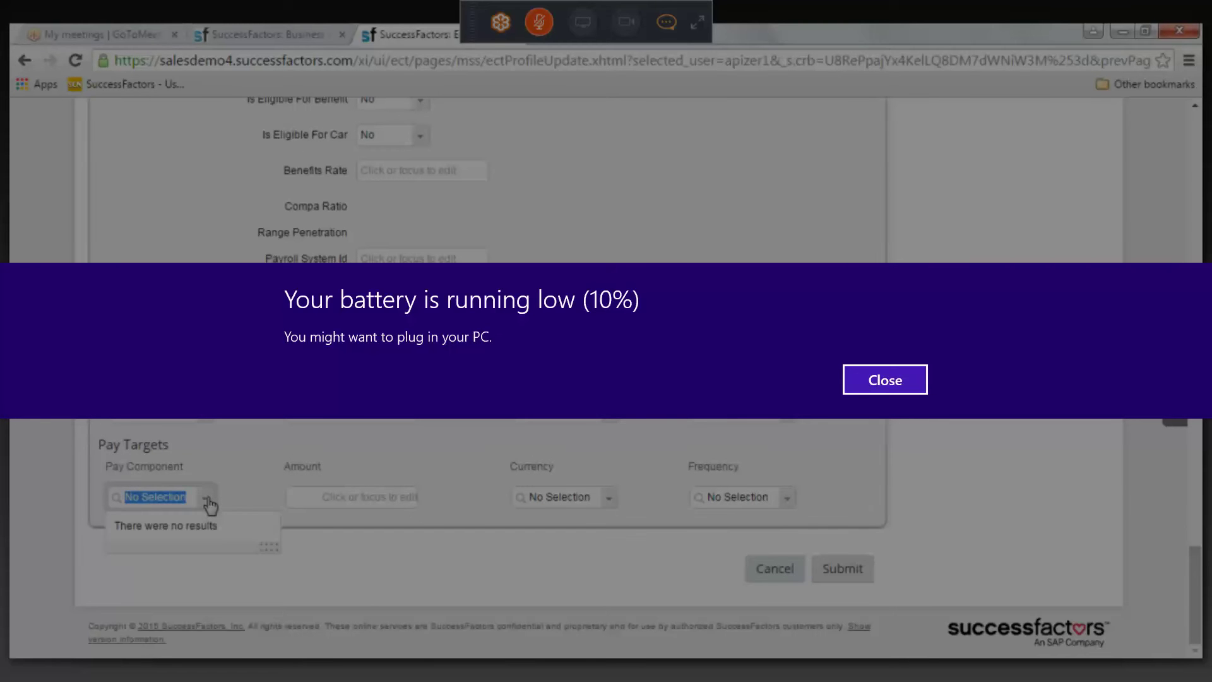
{"action": "left_click", "coordinate": [211, 445]}
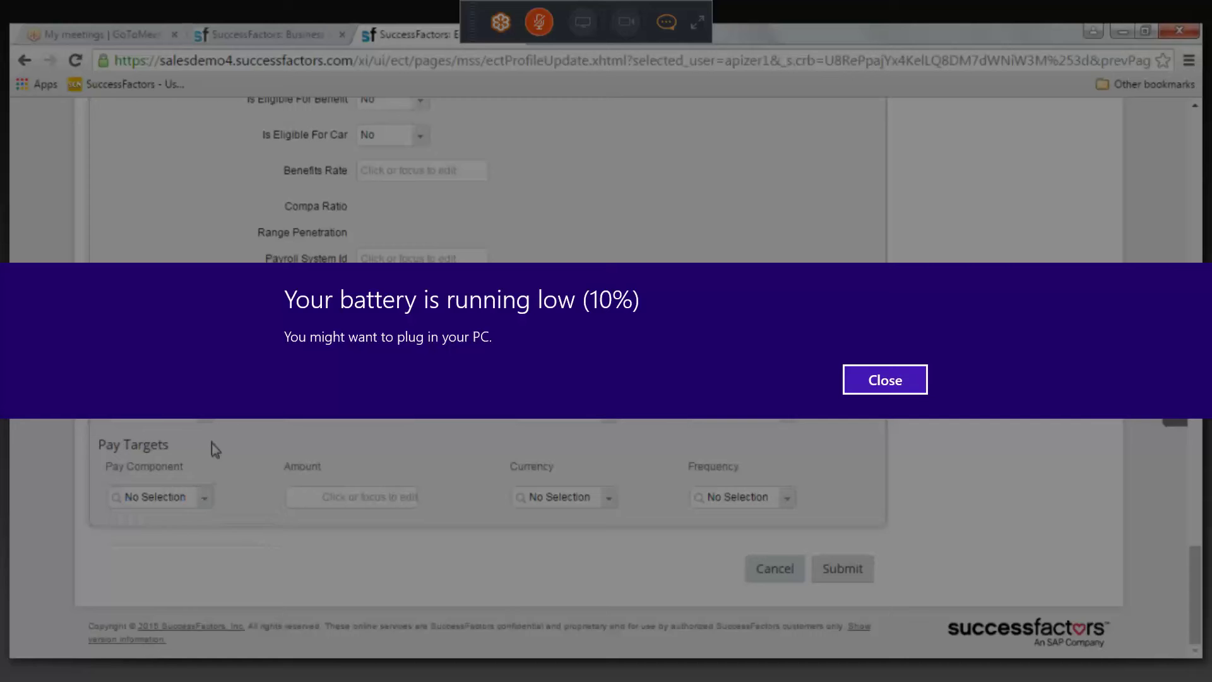
Step: Return to Admin Tools in the business configuration browser tab and open Manage Organization, Pay and Job Structures
{"action": "left_click", "coordinate": [294, 38]}
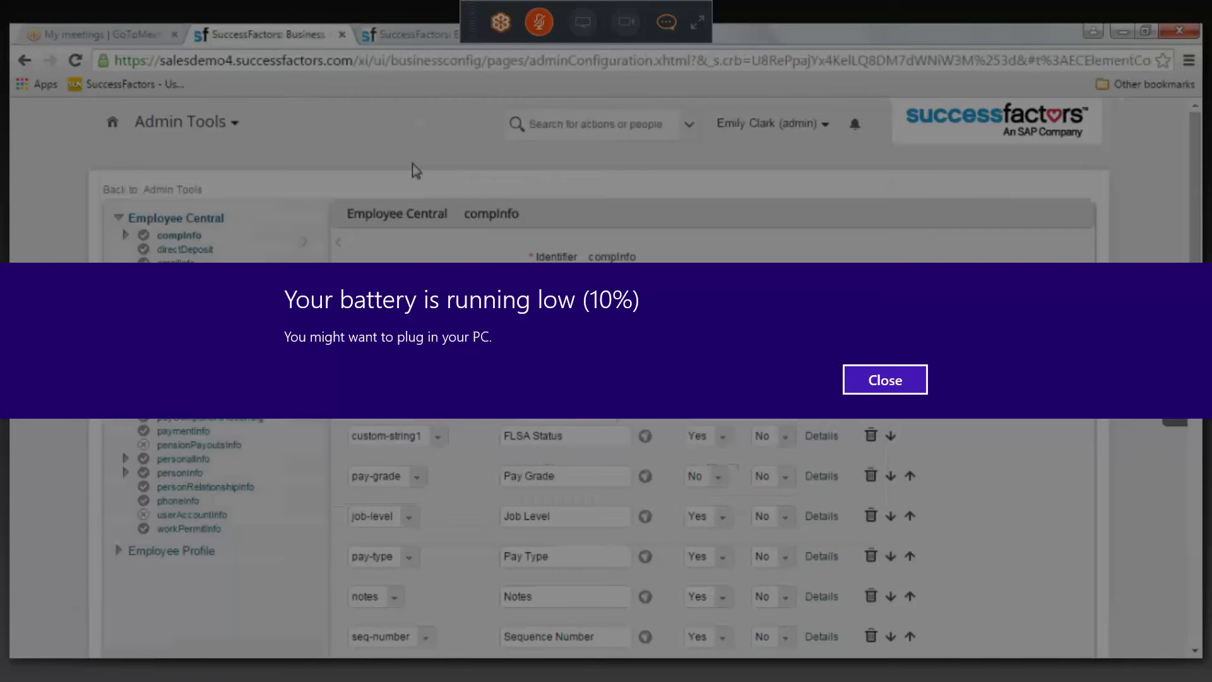
{"action": "left_click", "coordinate": [166, 190]}
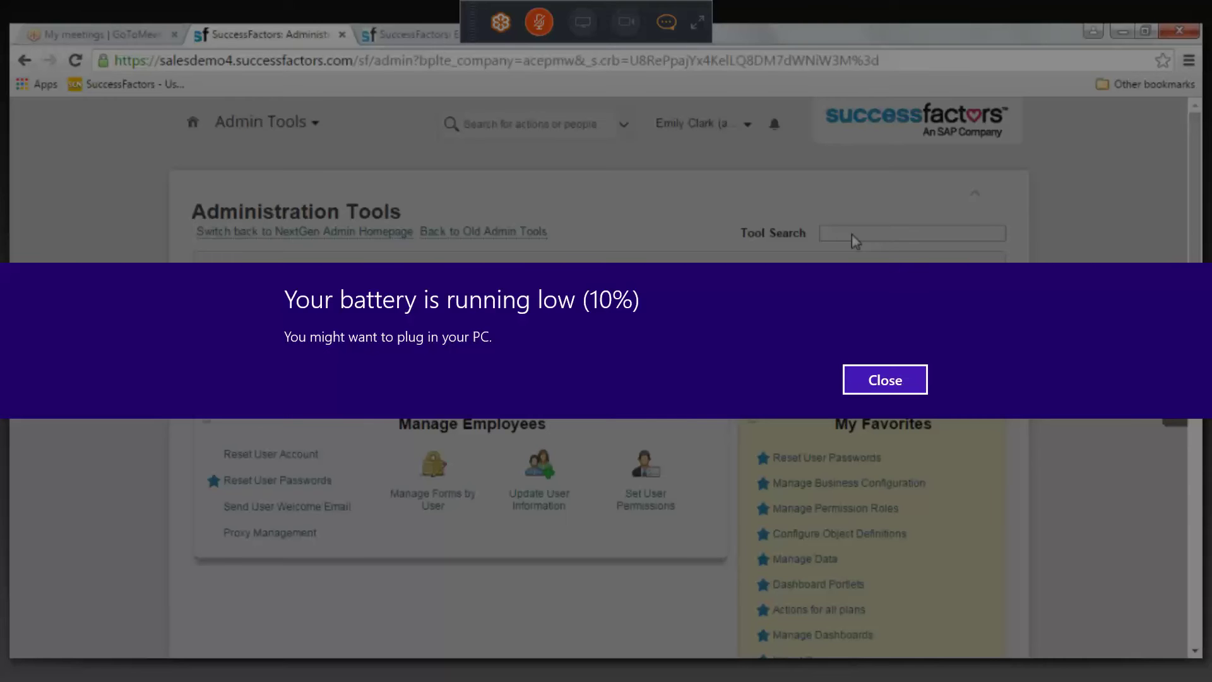
{"action": "left_click", "coordinate": [887, 259]}
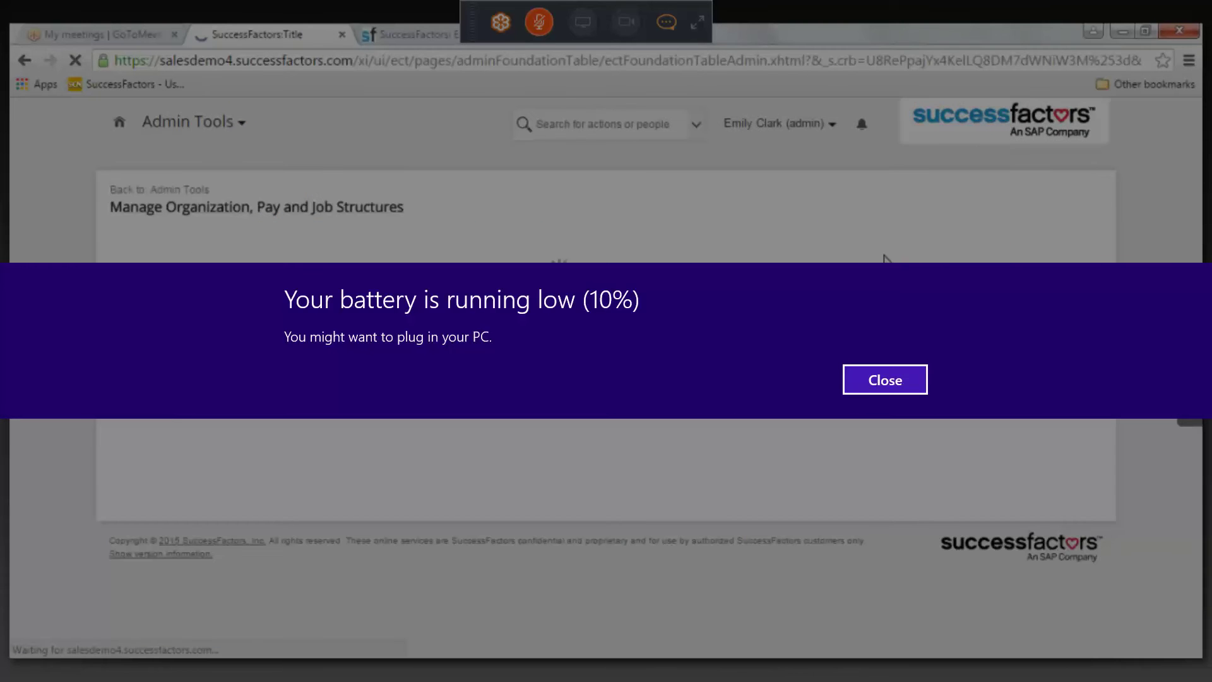
Step: Look up the Pay Component record Base Salary and review its type, earning, currency, frequency and planning settings
{"action": "left_click", "coordinate": [218, 247]}
{"action": "type", "text": "pay"}
{"action": "left_click", "coordinate": [218, 281]}
{"action": "left_click", "coordinate": [365, 246]}
{"action": "type", "text": "base"}
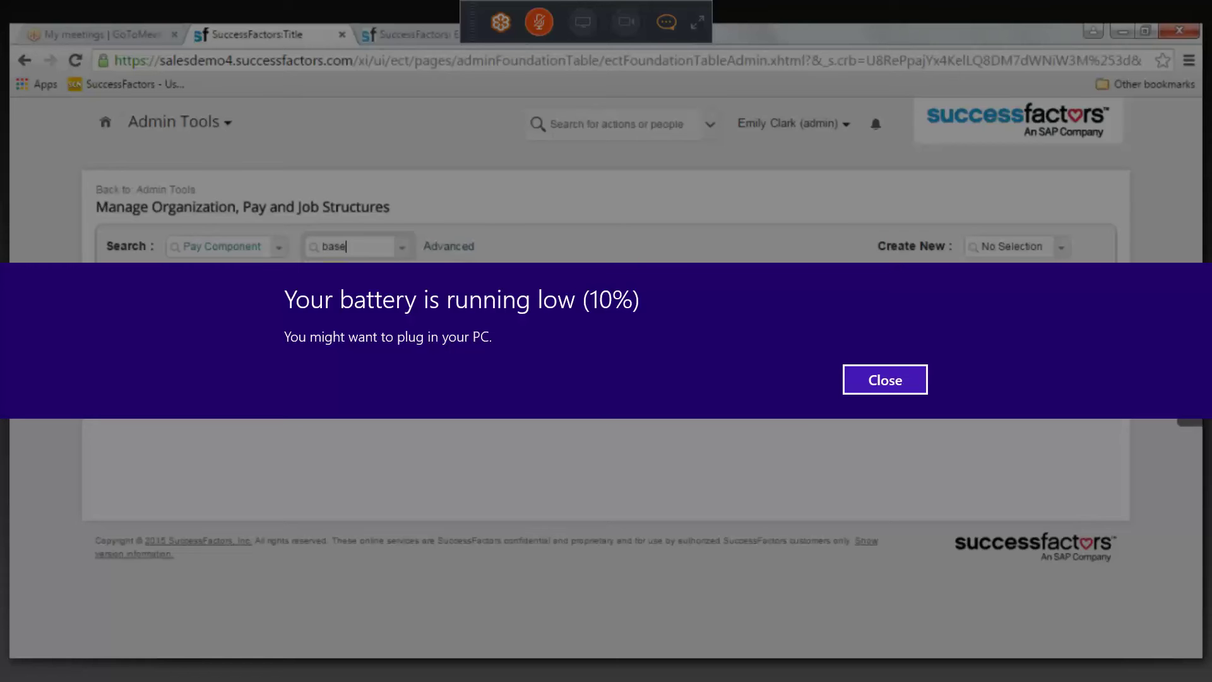
{"action": "key", "text": "Return"}
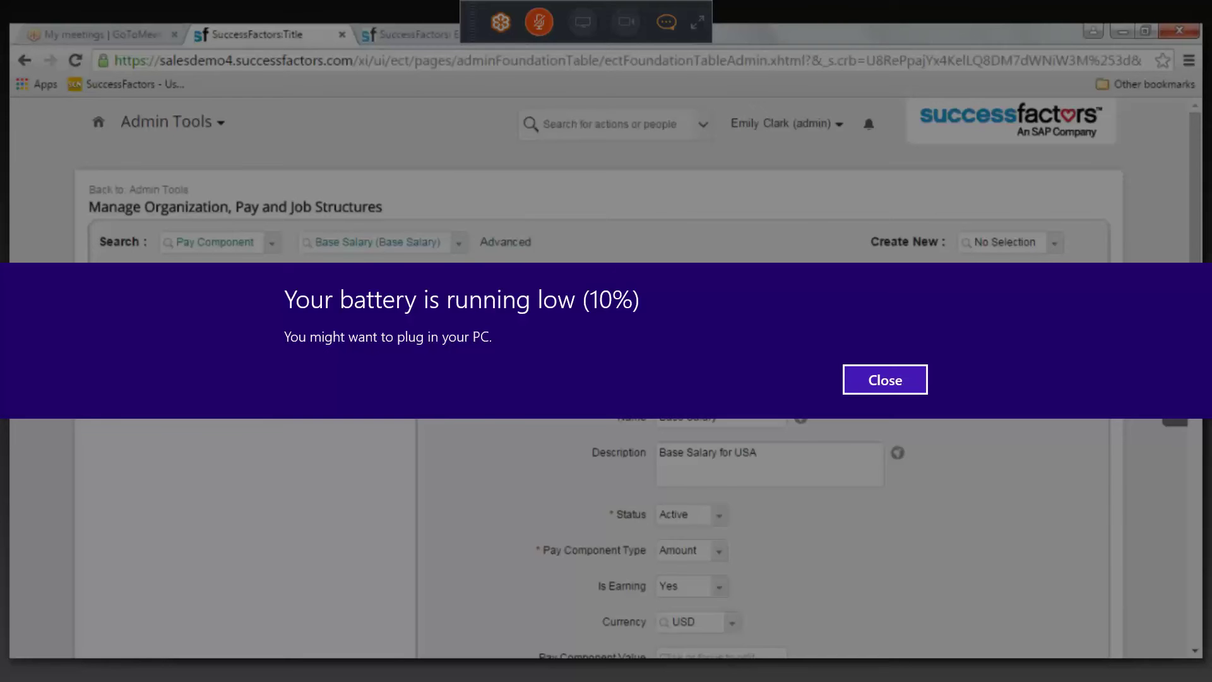
{"action": "scroll", "coordinate": [606, 442], "scroll_direction": "down", "scroll_amount": 7}
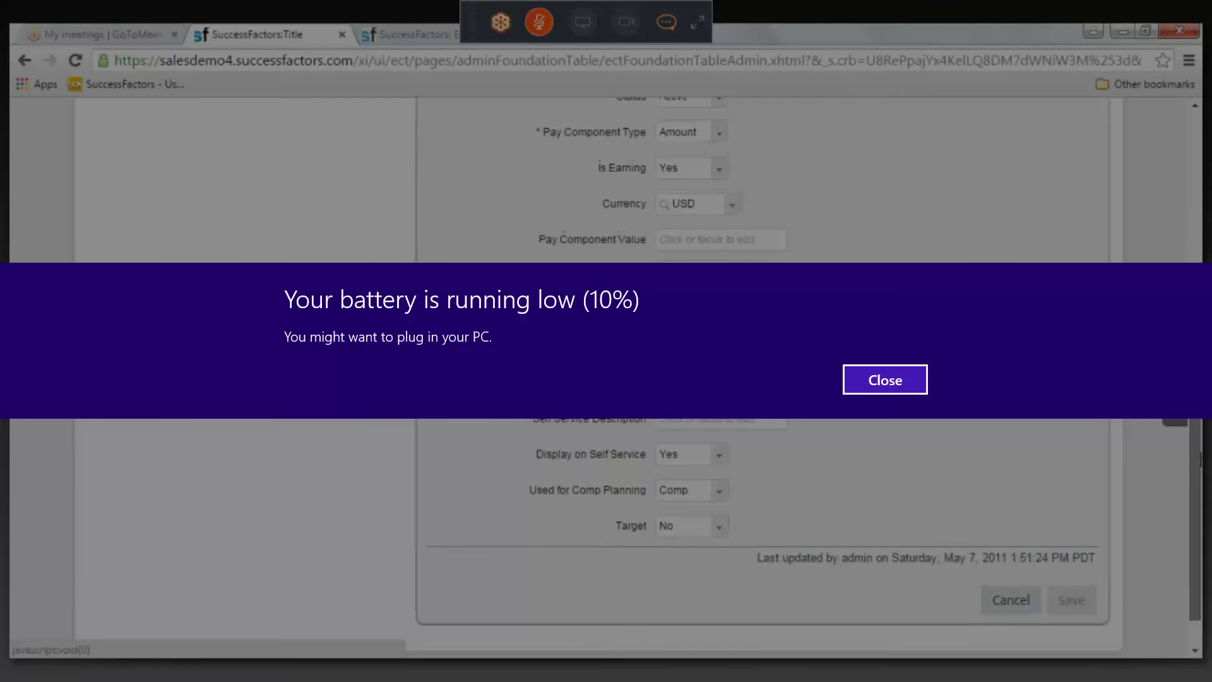
{"action": "left_click_drag", "start_coordinate": [1201, 460], "coordinate": [1199, 388]}
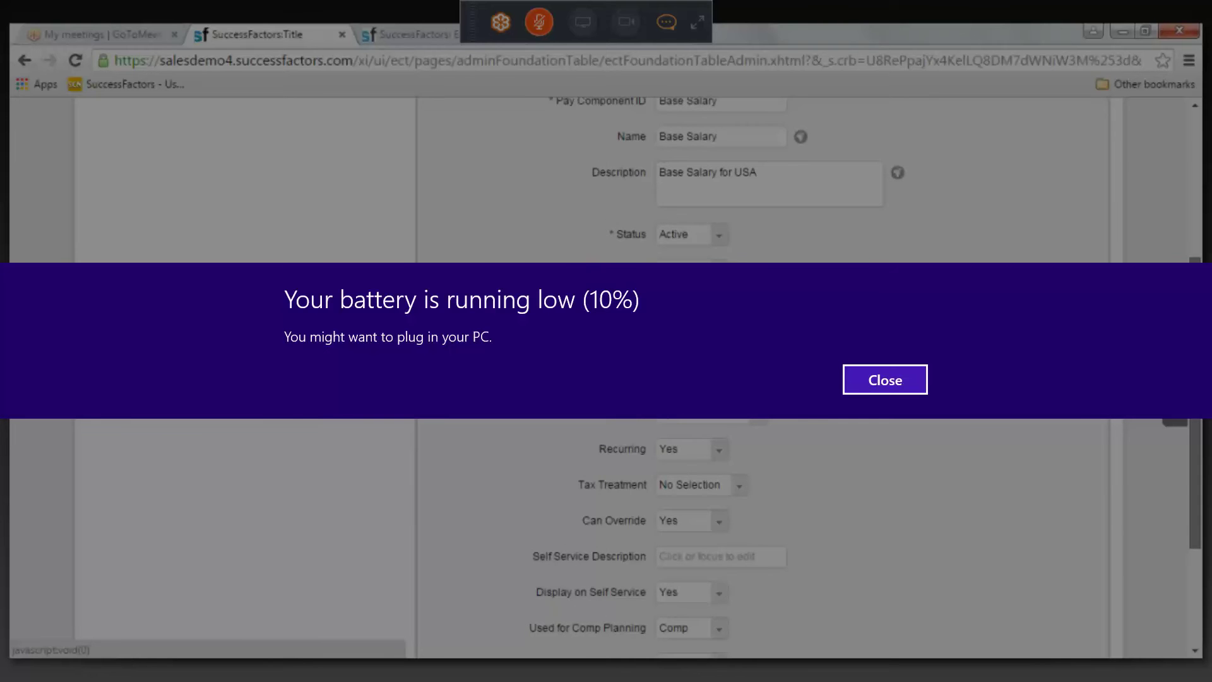
{"action": "left_click_drag", "start_coordinate": [1200, 388], "coordinate": [1201, 185]}
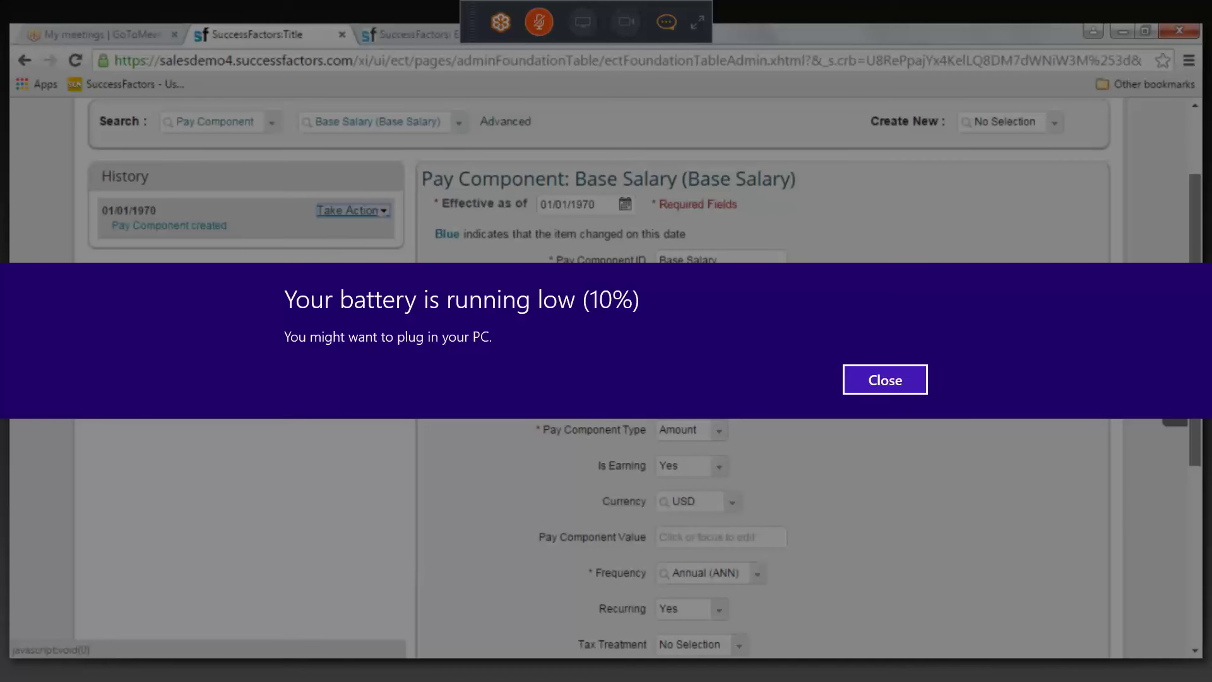
Step: Create a new Pay Component record effective as of 01/01/1990
{"action": "left_click", "coordinate": [983, 121]}
{"action": "type", "text": "pay"}
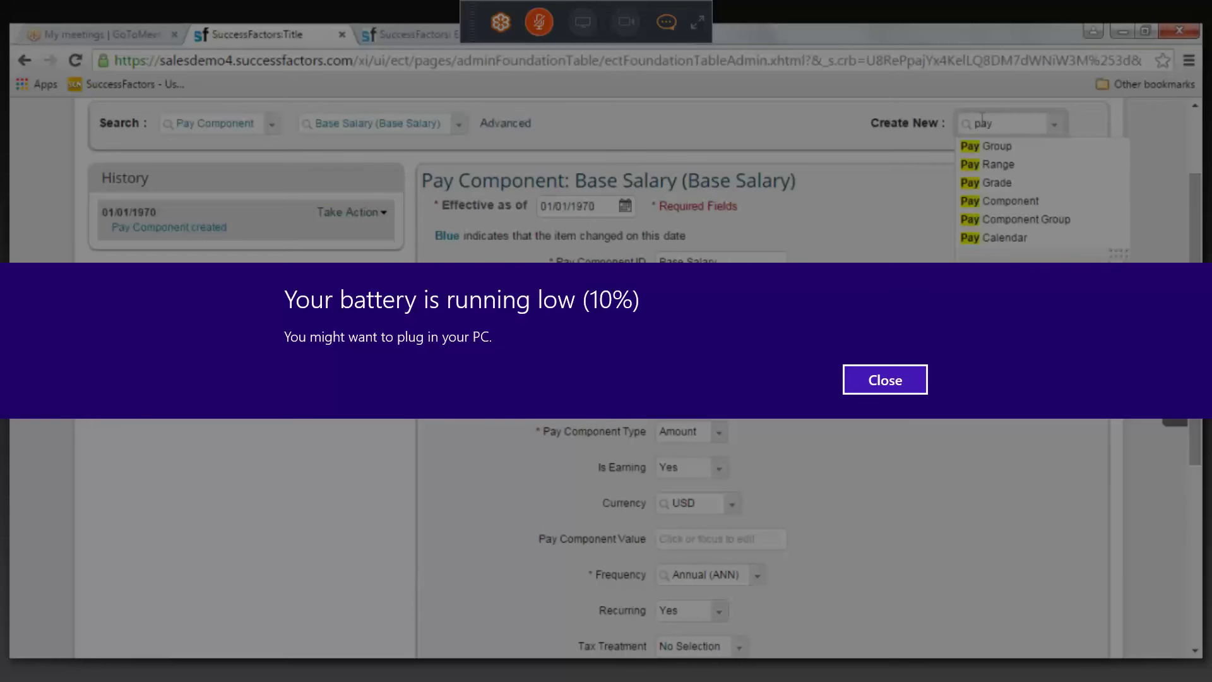
{"action": "left_click", "coordinate": [1010, 202]}
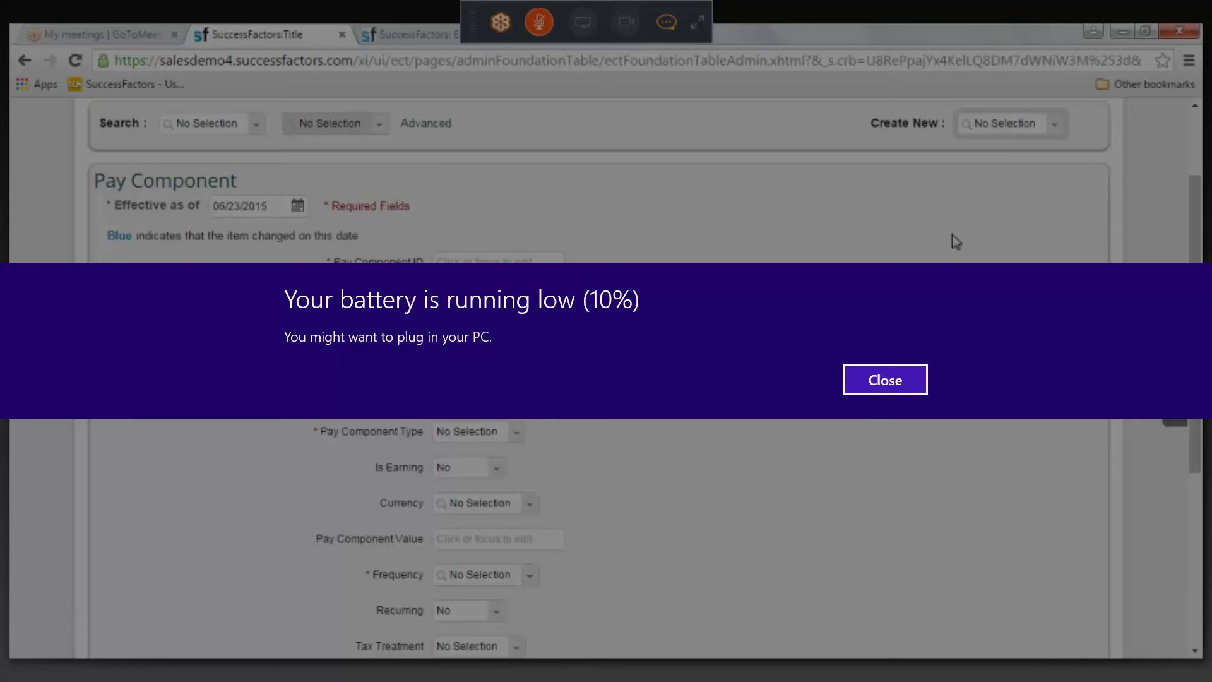
{"action": "scroll", "coordinate": [952, 234], "scroll_direction": "down", "scroll_amount": 1}
{"action": "left_click", "coordinate": [250, 157]}
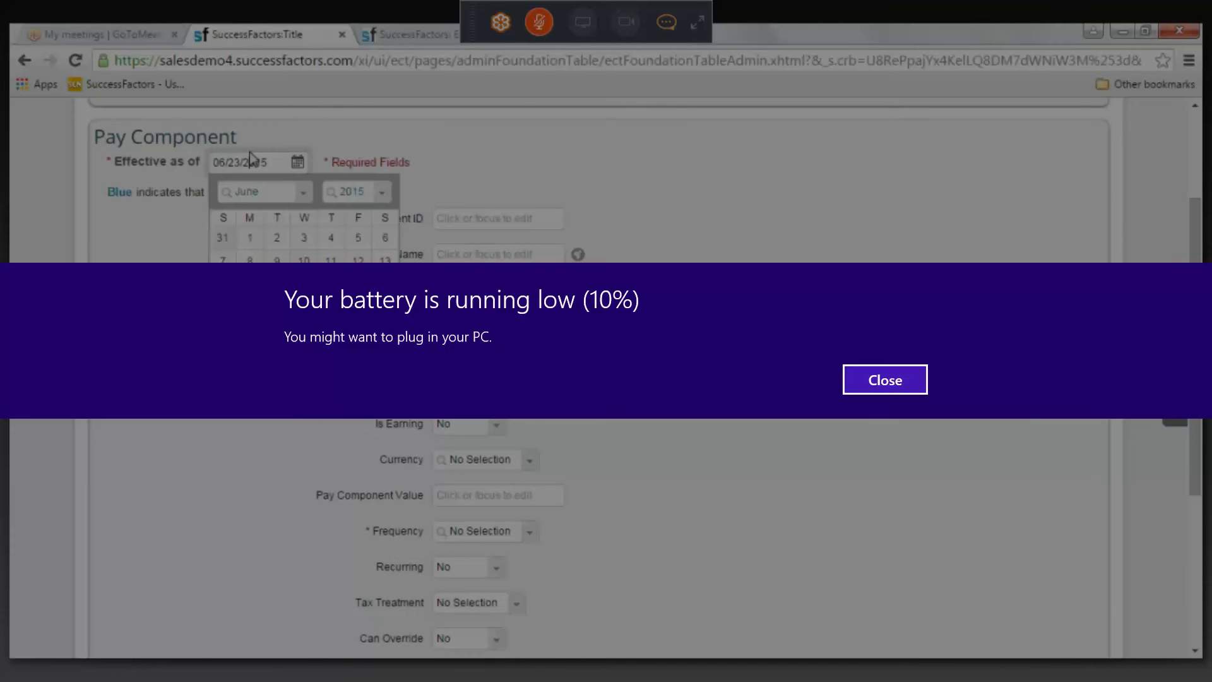
{"action": "triple_click", "coordinate": [250, 159]}
{"action": "type", "text": "01/01/1990"}
Step: Set the new pay component's ID to BaseSalaryMx and its Name to Base Salary for Mexico
{"action": "left_click", "coordinate": [482, 211]}
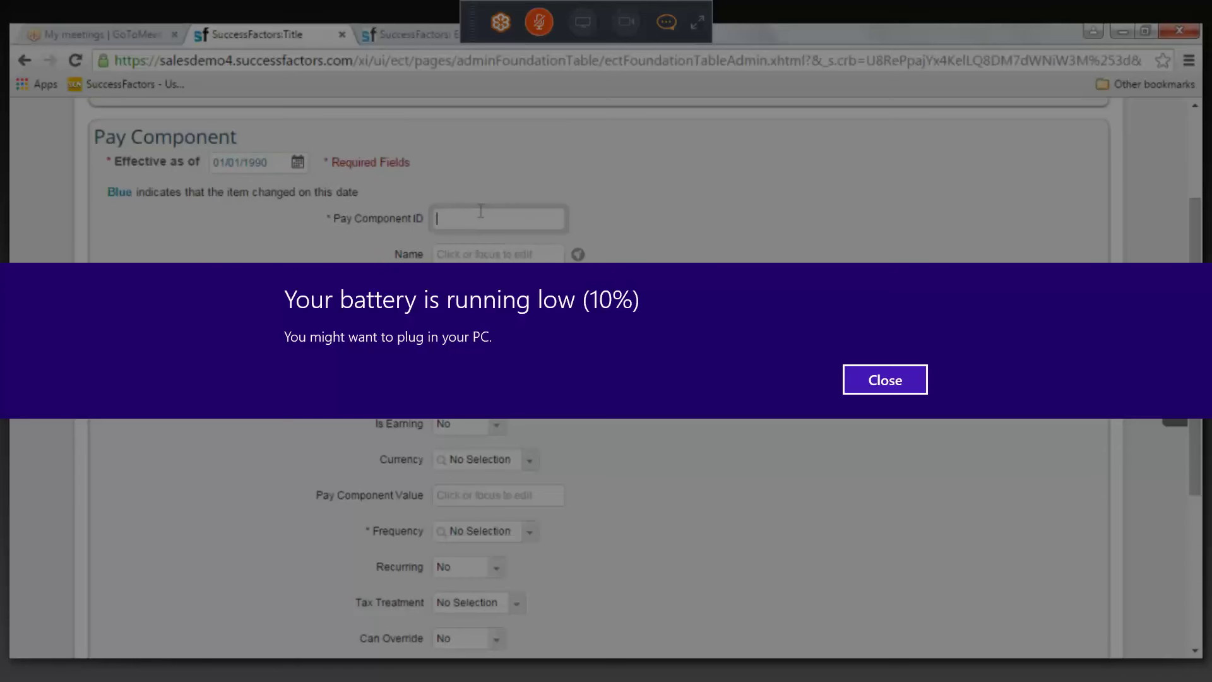
{"action": "type", "text": "Base"}
{"action": "type", "text": "SalaryMx"}
{"action": "key", "text": "Tab"}
{"action": "type", "text": "Base S"}
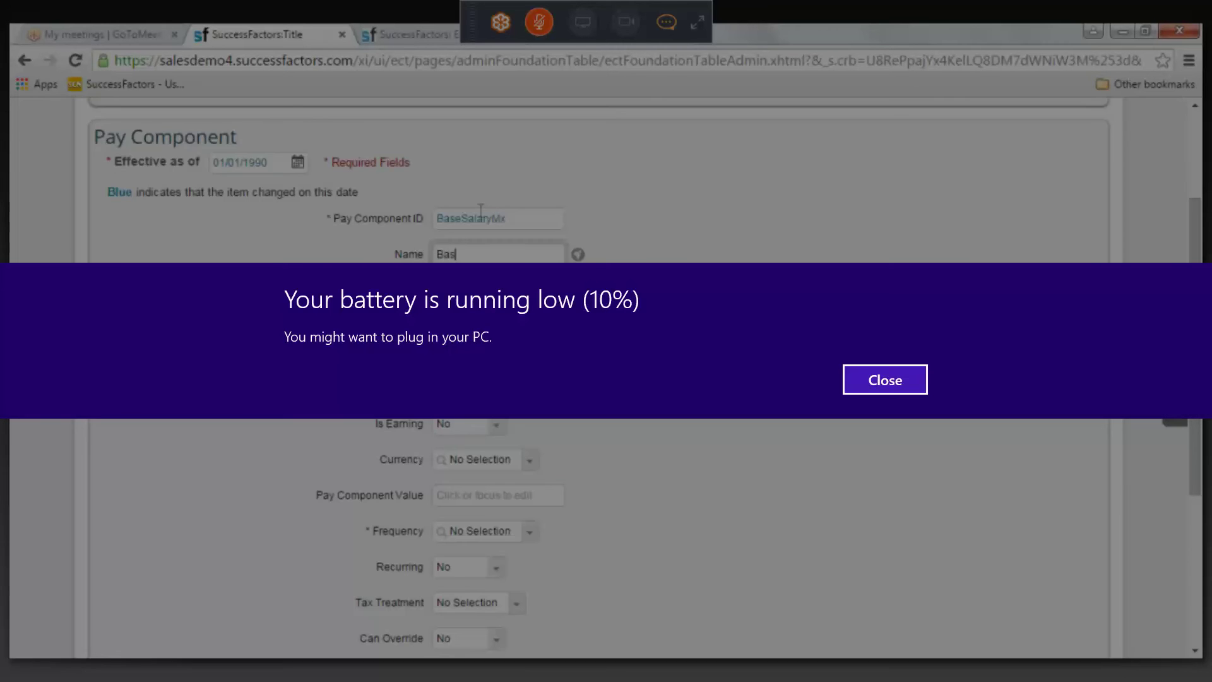
{"action": "type", "text": "alary"}
{"action": "key", "text": "BackSpace"}
{"action": "key", "text": "BackSpace"}
{"action": "key", "text": "BackSpace"}
{"action": "key", "text": "BackSpace"}
{"action": "type", "text": "lary"}
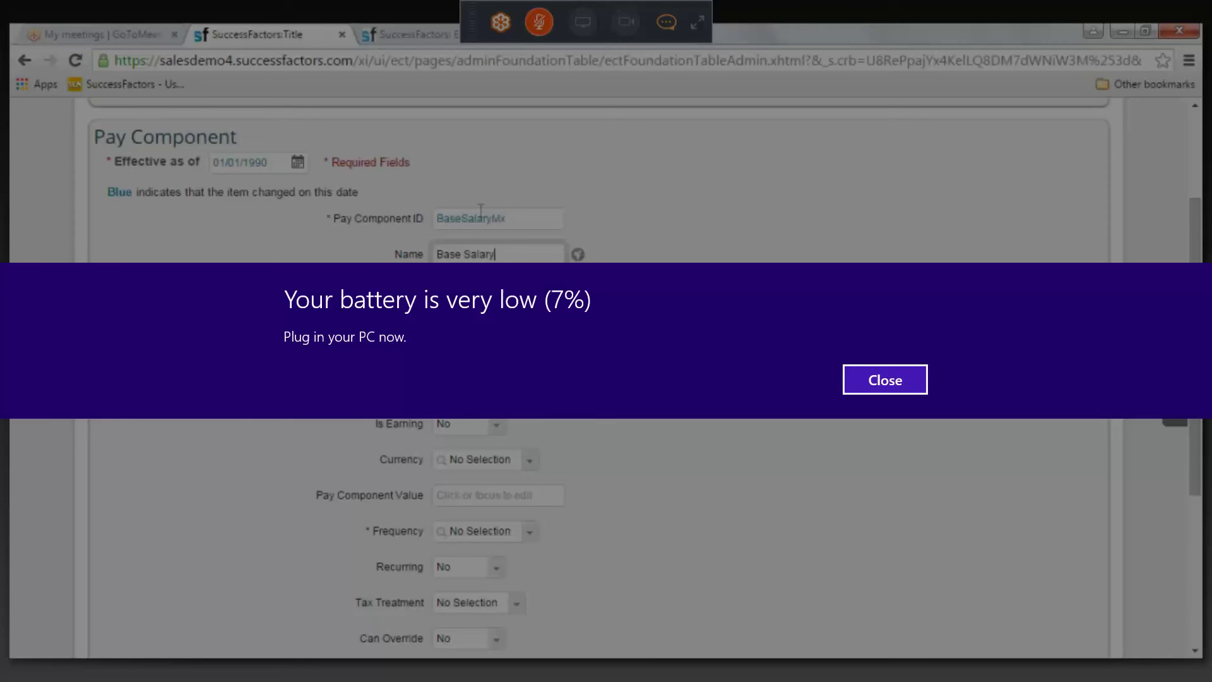
{"action": "type", "text": " for Mexico"}
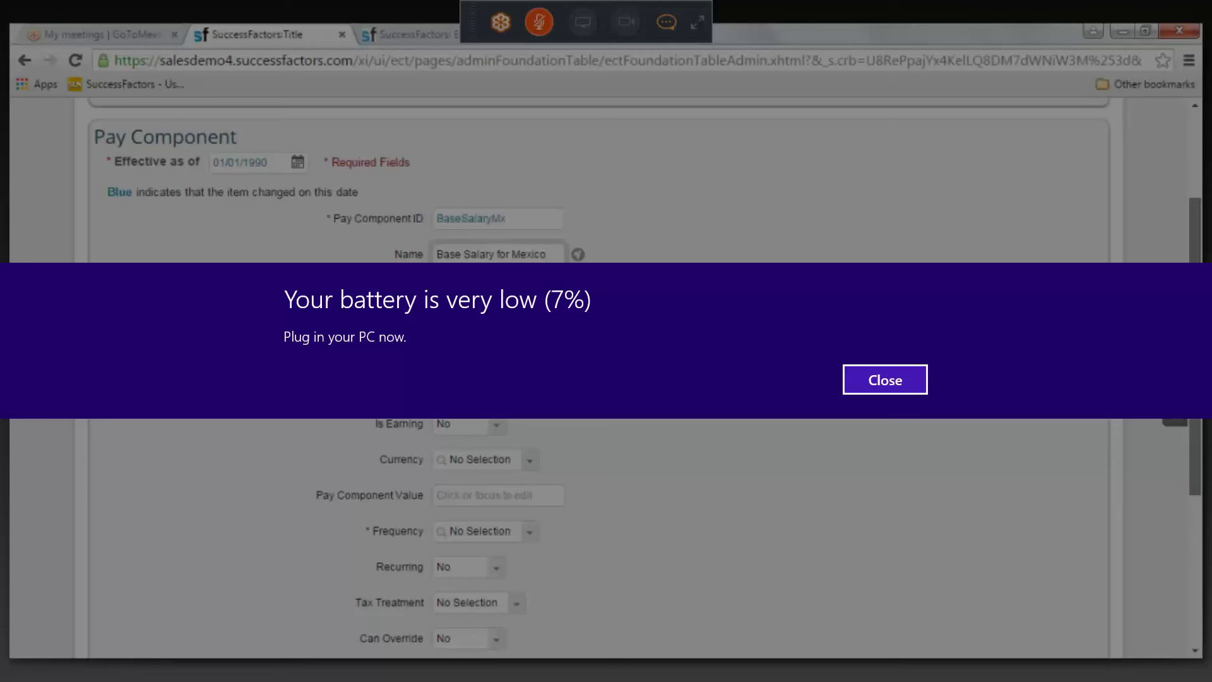
Step: Set the pay component's Status to Active and its Pay Component Type to Amount
{"action": "scroll", "coordinate": [606, 379], "scroll_direction": "down", "scroll_amount": 1}
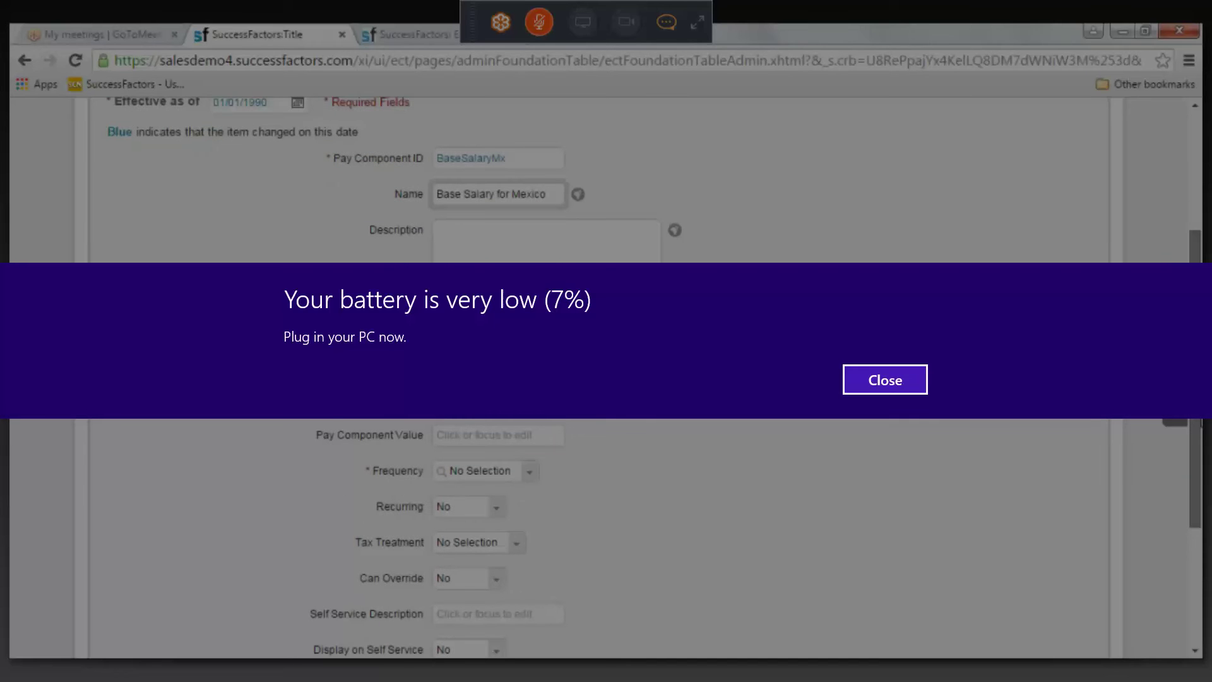
{"action": "scroll", "coordinate": [625, 251], "scroll_direction": "down", "scroll_amount": 1}
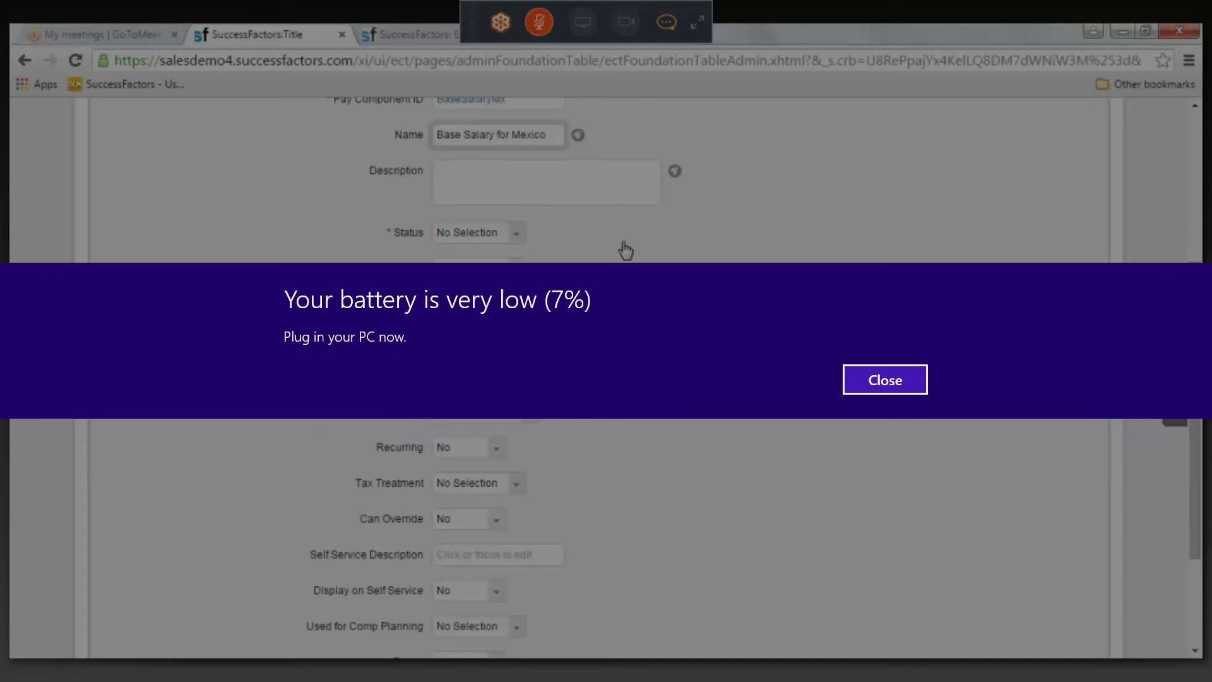
{"action": "left_click", "coordinate": [516, 233]}
{"action": "left_click", "coordinate": [452, 252]}
{"action": "left_click", "coordinate": [516, 269]}
{"action": "left_click", "coordinate": [452, 287]}
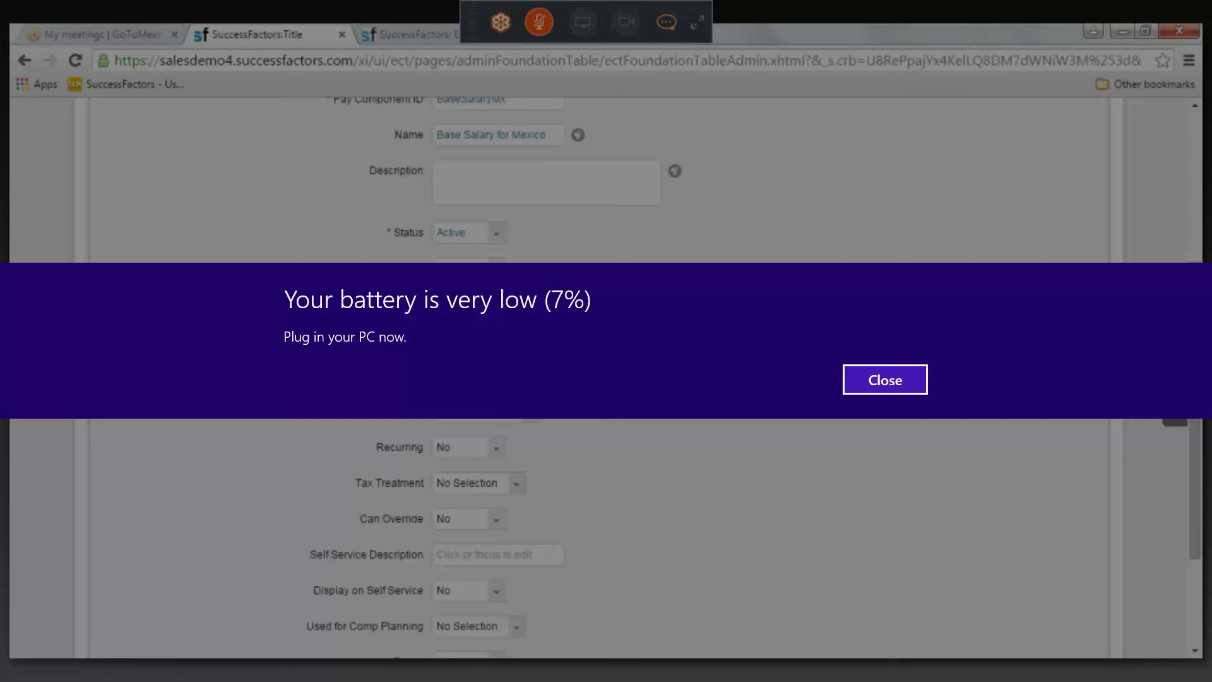
Step: Set Is Earning to Yes, Currency to MXN and Frequency to Monthly (MON) for the Mexican base salary component
{"action": "scroll", "coordinate": [600, 379], "scroll_direction": "down", "scroll_amount": 1}
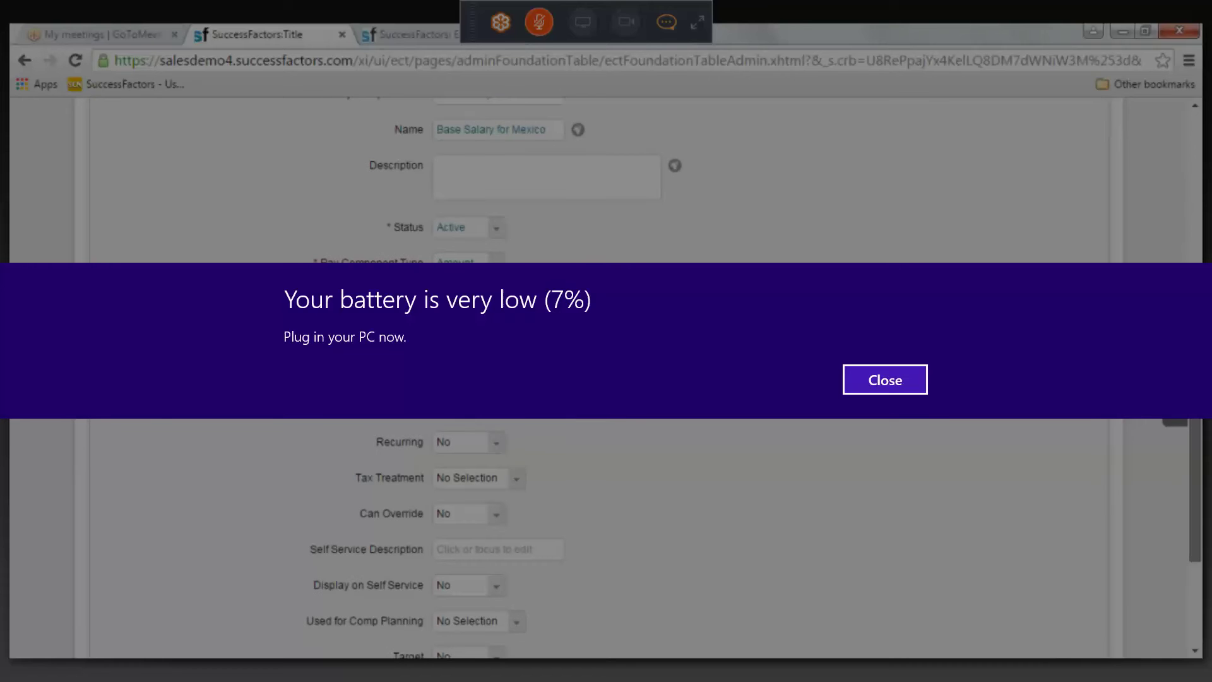
{"action": "scroll", "coordinate": [600, 379], "scroll_direction": "down", "scroll_amount": 1}
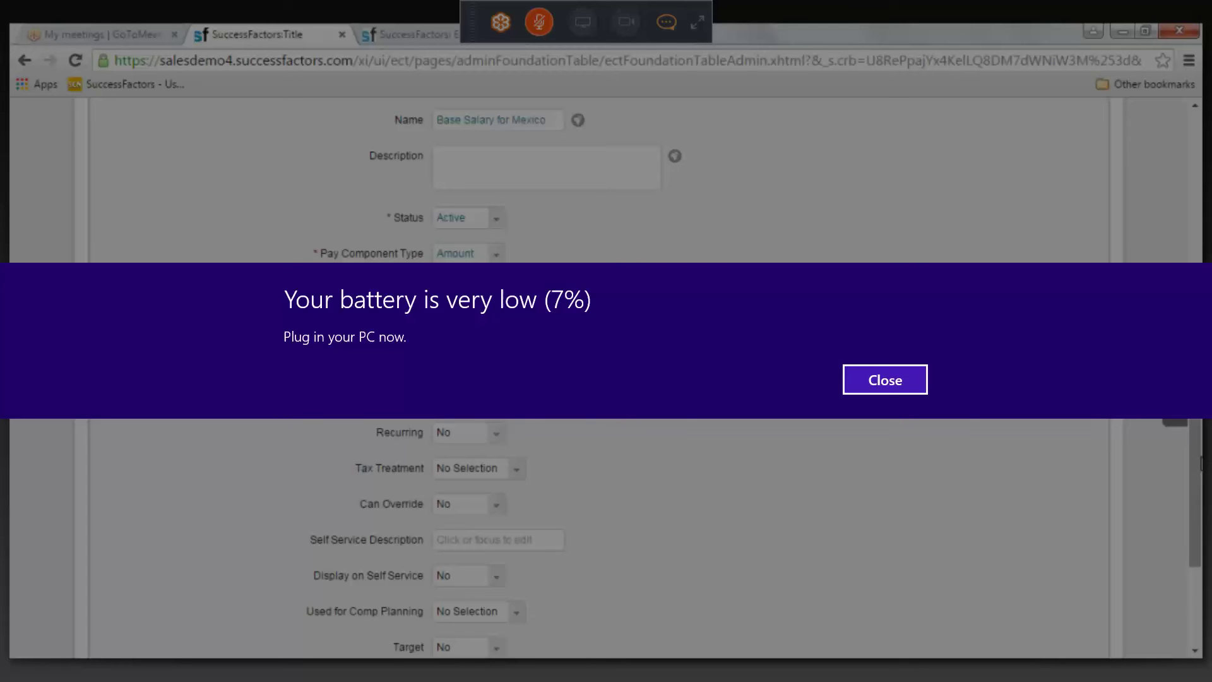
{"action": "left_click_drag", "start_coordinate": [1201, 463], "coordinate": [1201, 498]}
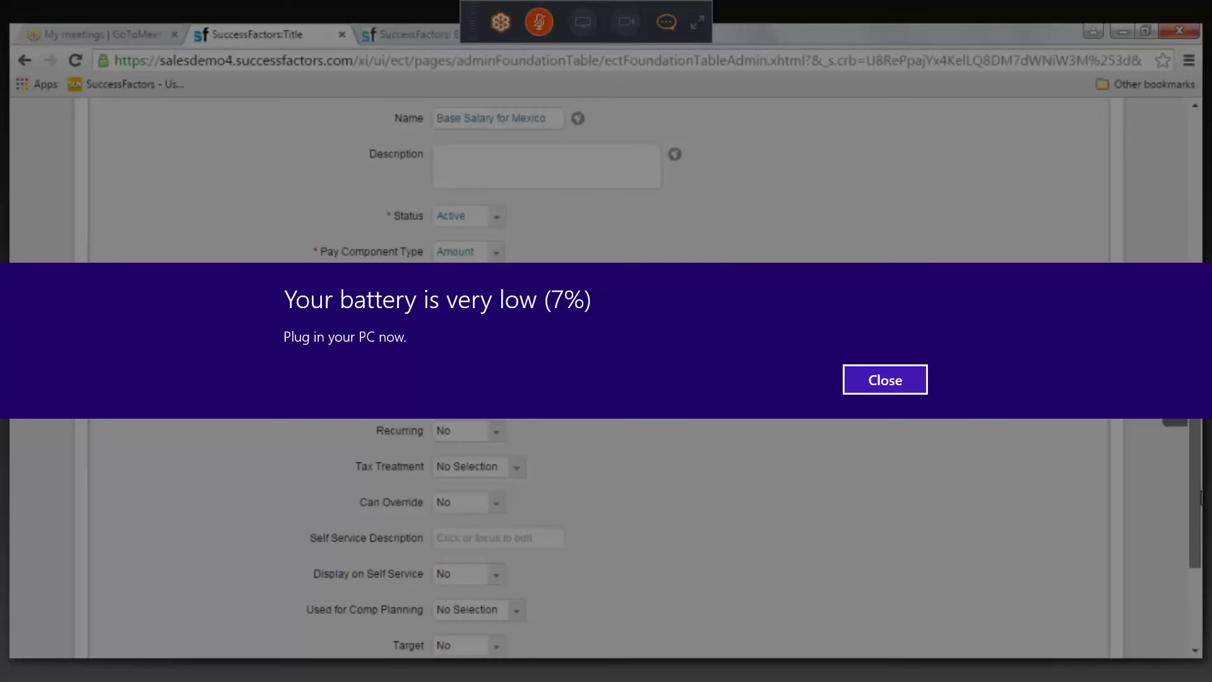
{"action": "scroll", "coordinate": [1201, 502], "scroll_direction": "down", "scroll_amount": 2}
{"action": "scroll", "coordinate": [1201, 505], "scroll_direction": "down", "scroll_amount": 1}
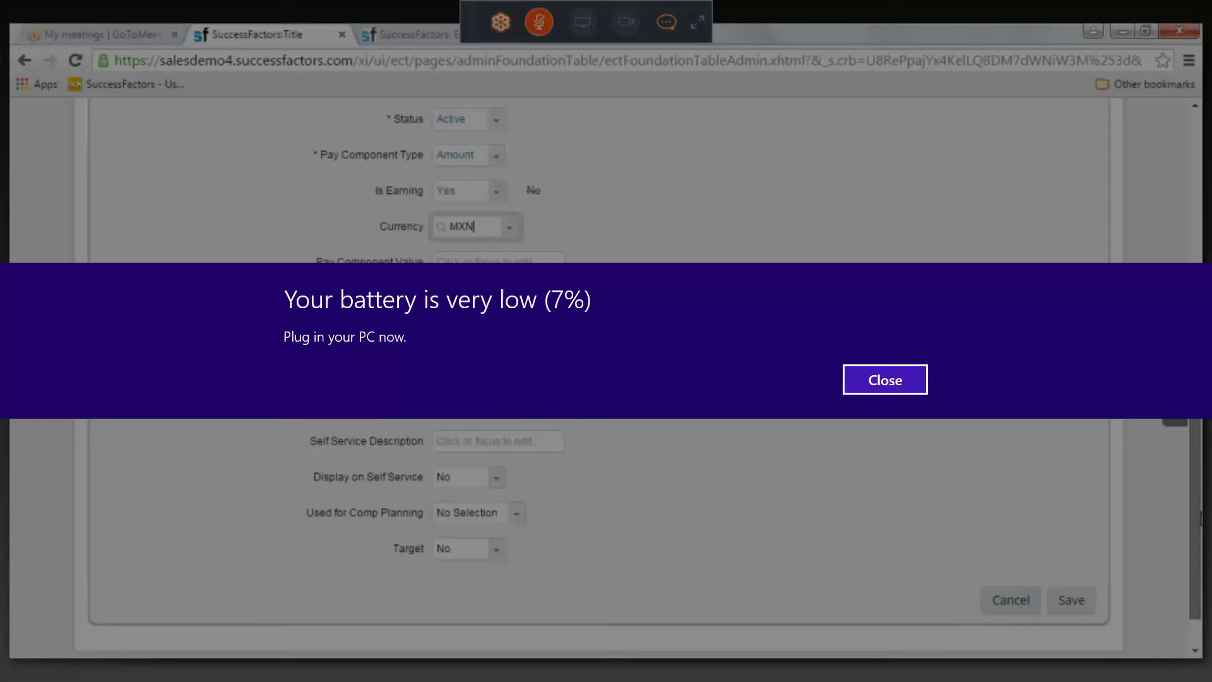
{"action": "scroll", "coordinate": [1201, 518], "scroll_direction": "down", "scroll_amount": 1}
{"action": "key", "text": "Tab"}
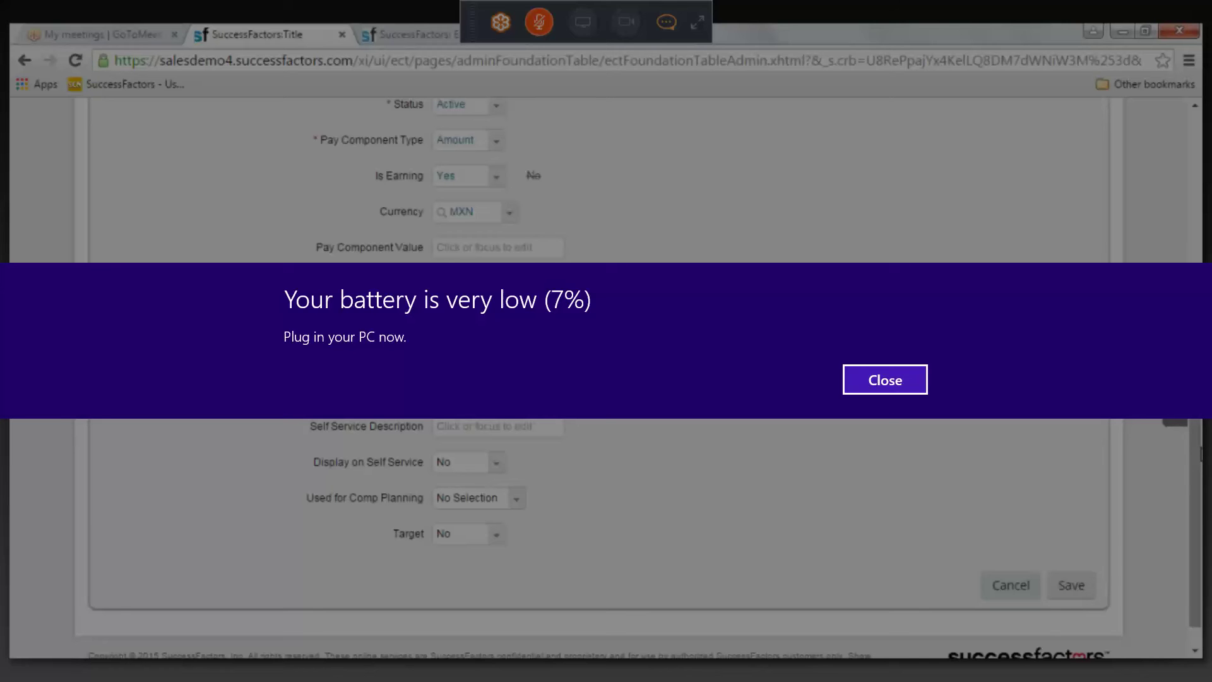
Step: Set Display on Self Service to Yes for the Mexican base salary component
{"action": "left_click_drag", "start_coordinate": [1201, 447], "coordinate": [1201, 491]}
{"action": "left_click", "coordinate": [497, 433]}
{"action": "left_click", "coordinate": [474, 468]}
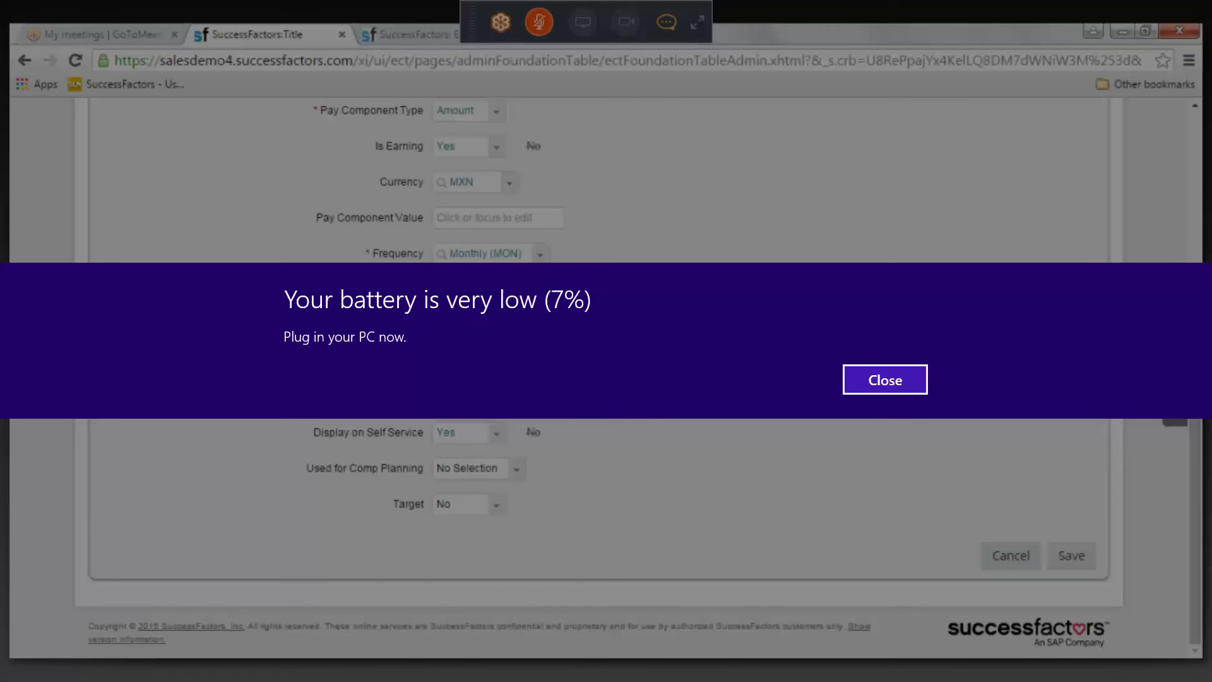
Step: Set Used for Comp Planning to Both and save the new pay component
{"action": "left_click", "coordinate": [515, 470]}
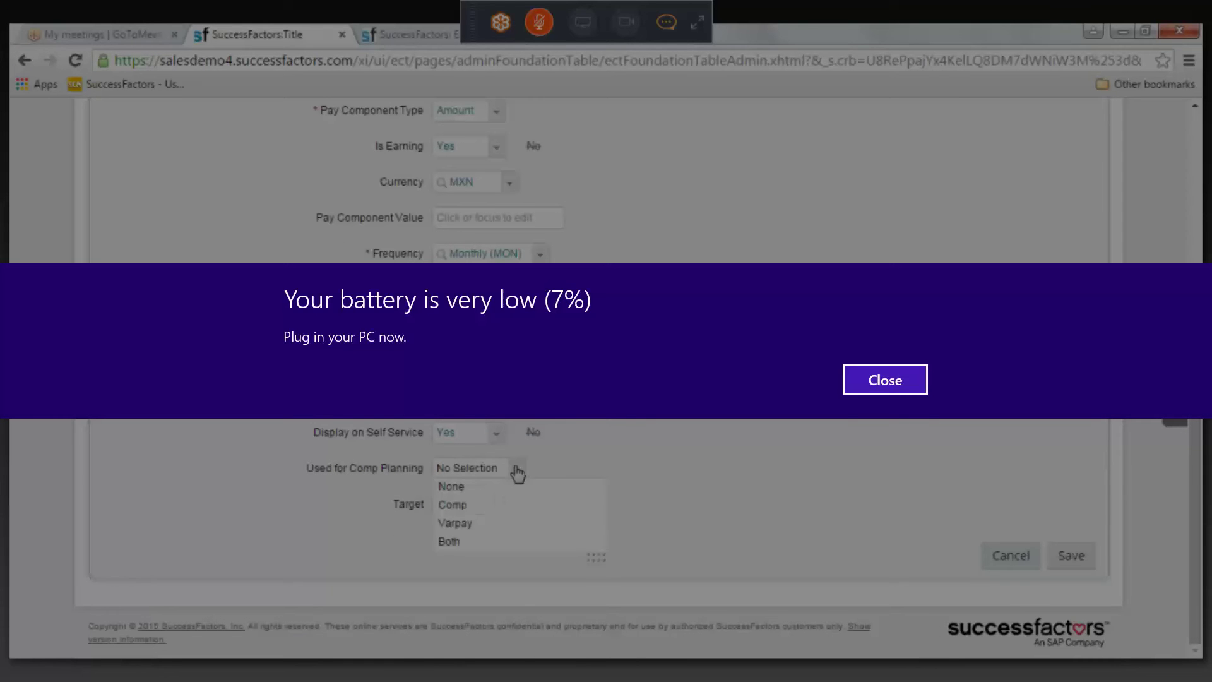
{"action": "left_click", "coordinate": [465, 505]}
{"action": "left_click", "coordinate": [496, 470]}
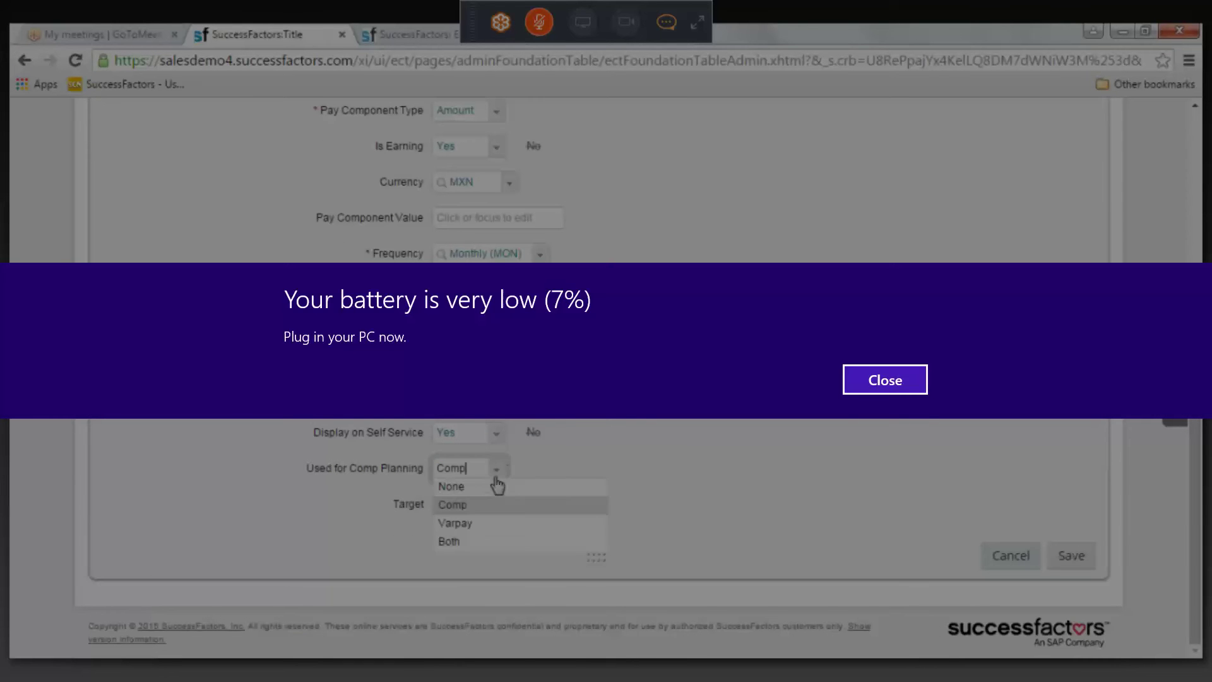
{"action": "left_click", "coordinate": [456, 542]}
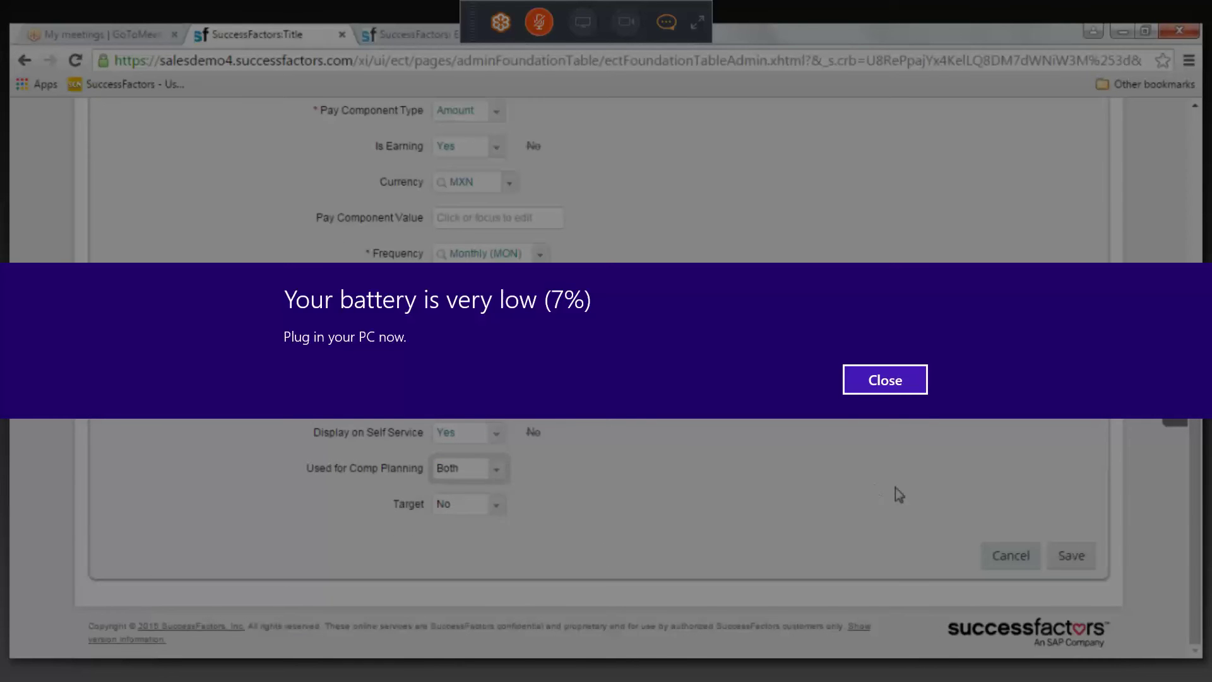
{"action": "left_click", "coordinate": [1086, 563]}
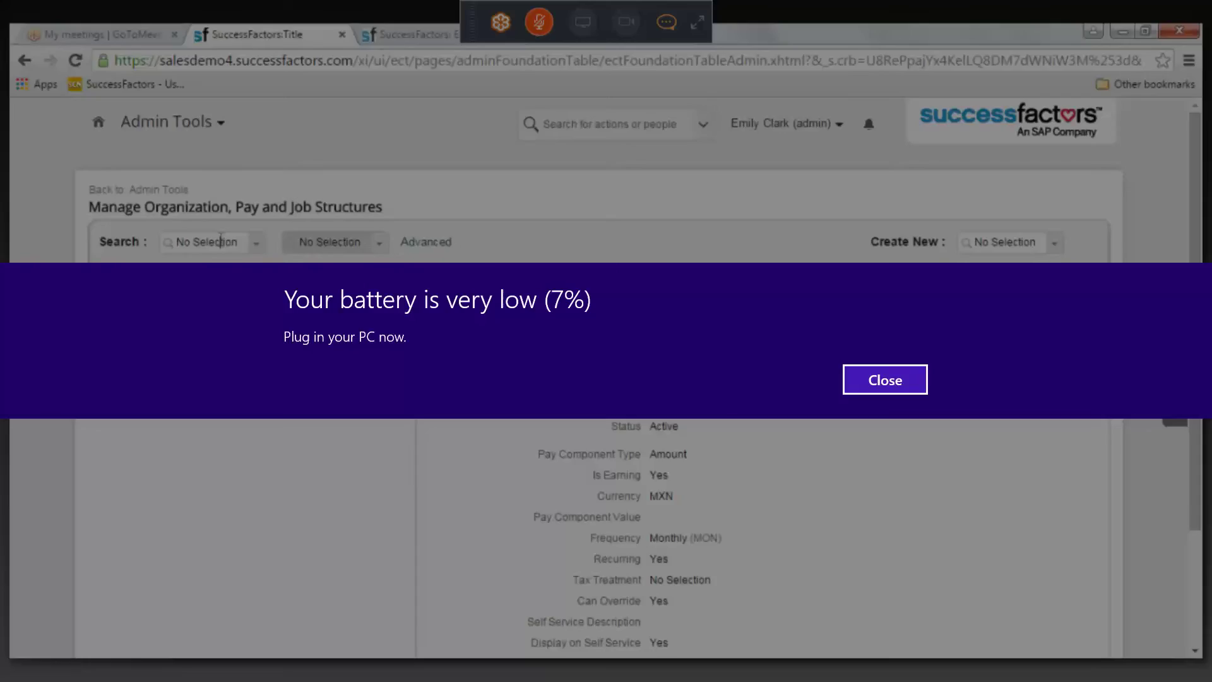
Step: Open the AnnualizedSalary pay component group and review its settings and assigned pay components
{"action": "left_click", "coordinate": [220, 240]}
{"action": "type", "text": "Pay"}
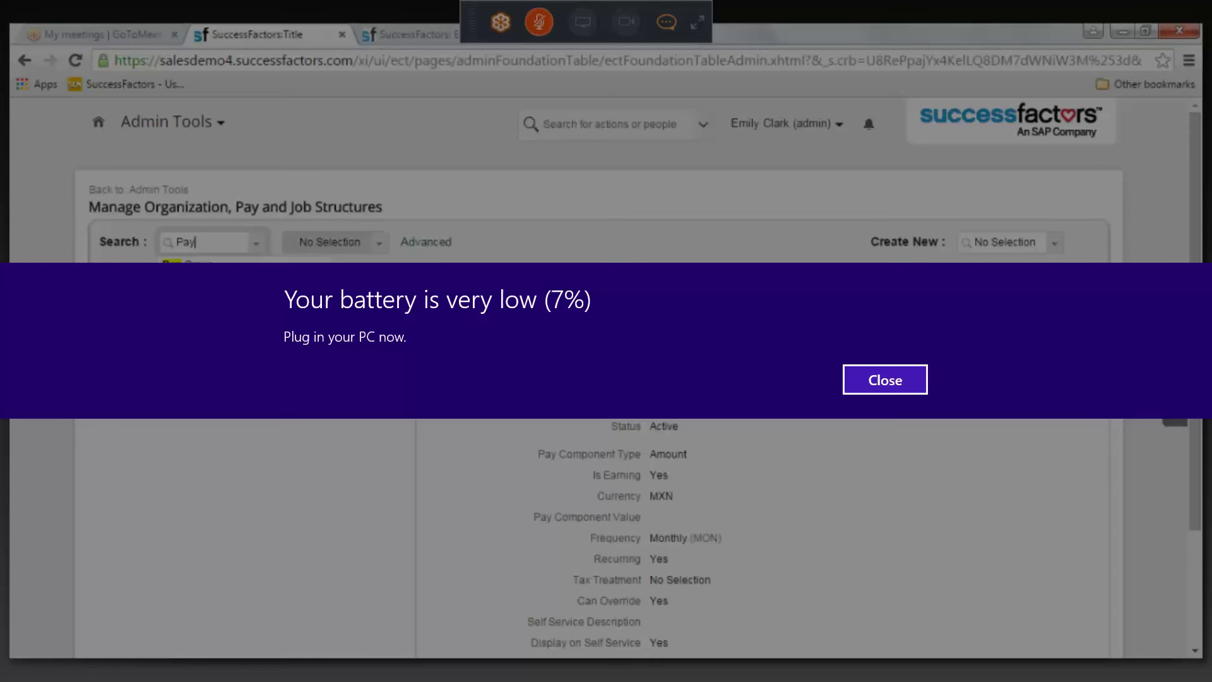
{"action": "left_click", "coordinate": [208, 295]}
{"action": "left_click", "coordinate": [387, 252]}
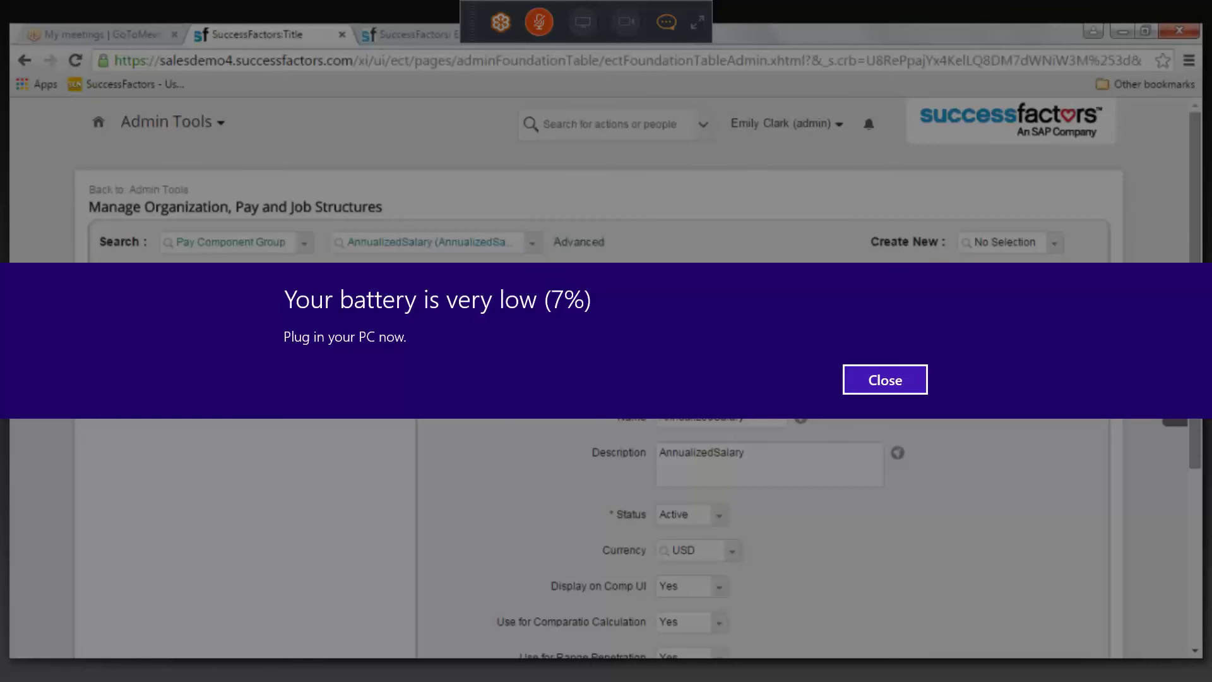
{"action": "scroll", "coordinate": [606, 442], "scroll_direction": "down", "scroll_amount": 3}
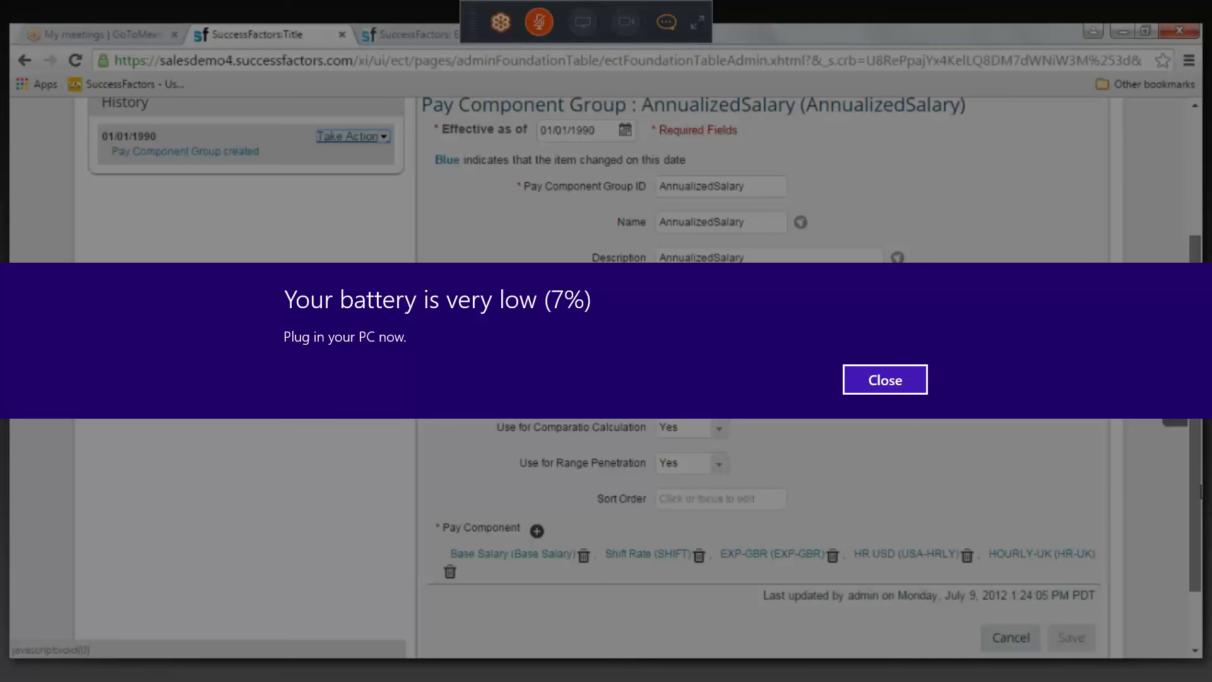
{"action": "left_click_drag", "start_coordinate": [1202, 492], "coordinate": [1200, 496]}
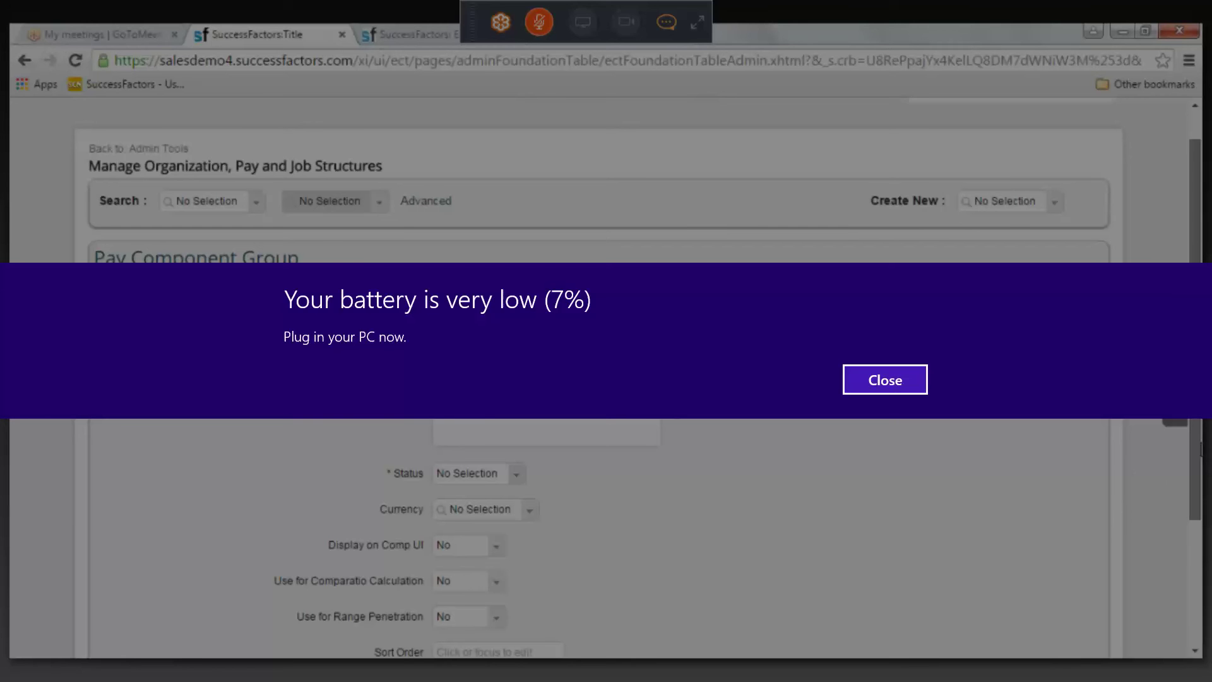
Step: Set the new AnnualizedsalaryMX pay component group's Status to Active, Currency to MXN and Display on Comp UI to Yes
{"action": "scroll", "coordinate": [1201, 448], "scroll_direction": "down", "scroll_amount": 1}
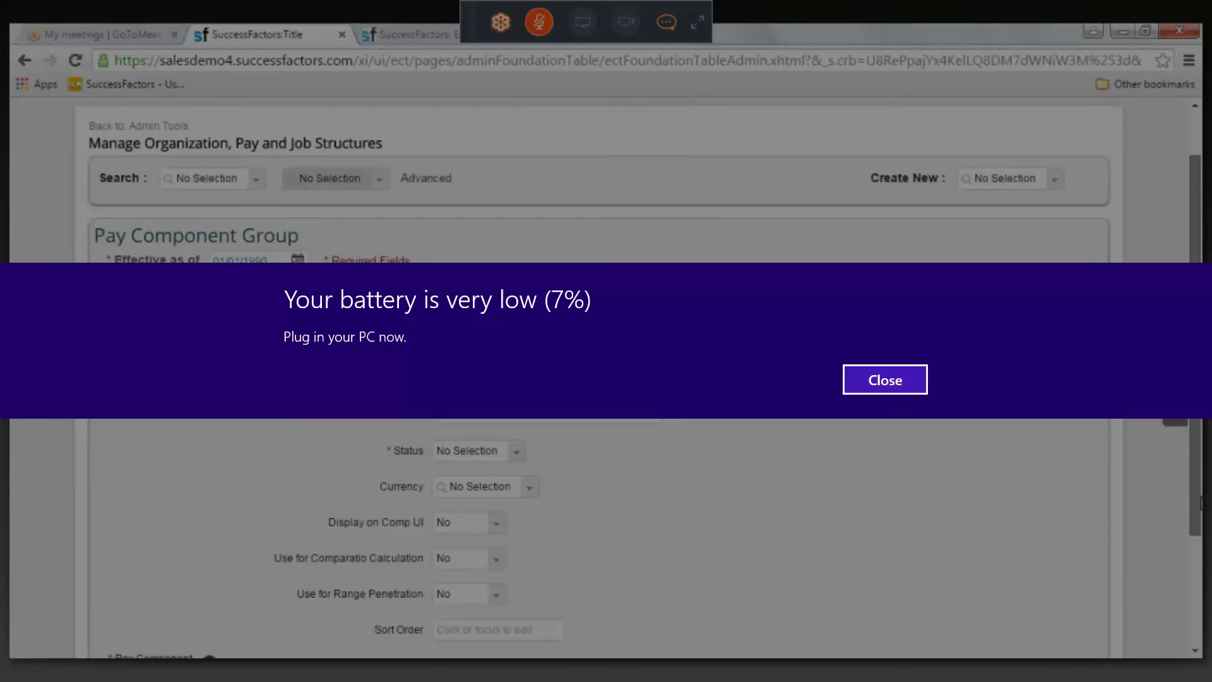
{"action": "scroll", "coordinate": [1201, 502], "scroll_direction": "down", "scroll_amount": 2}
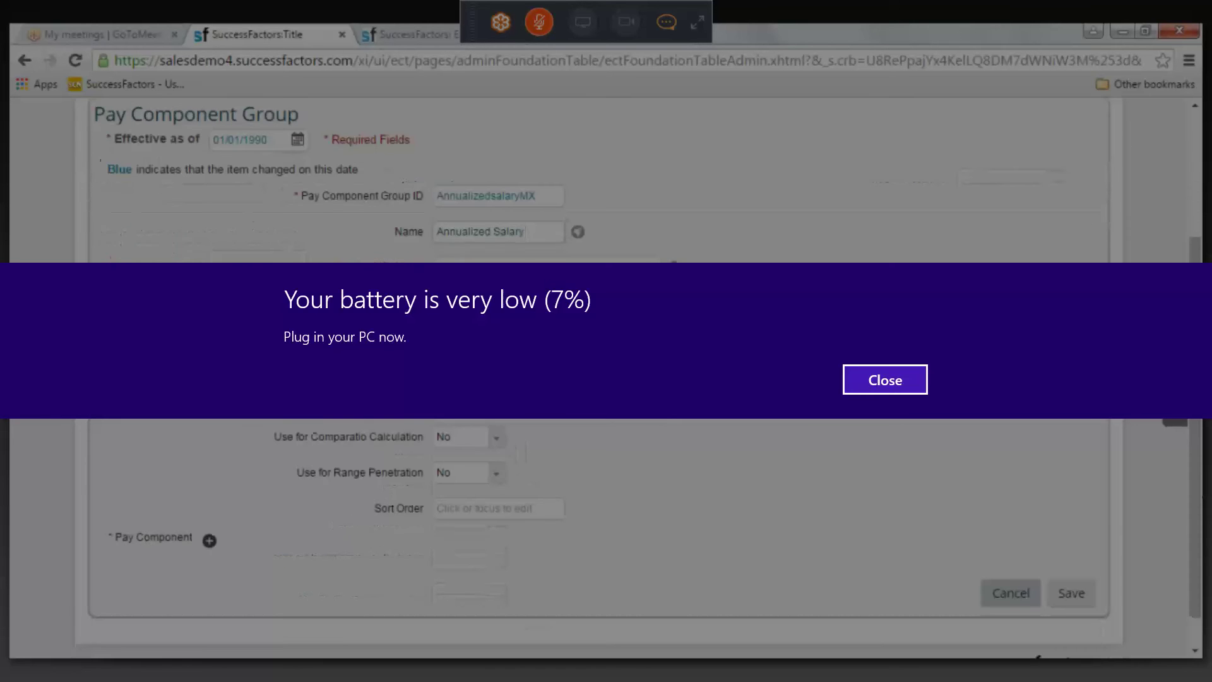
{"action": "left_click", "coordinate": [549, 366]}
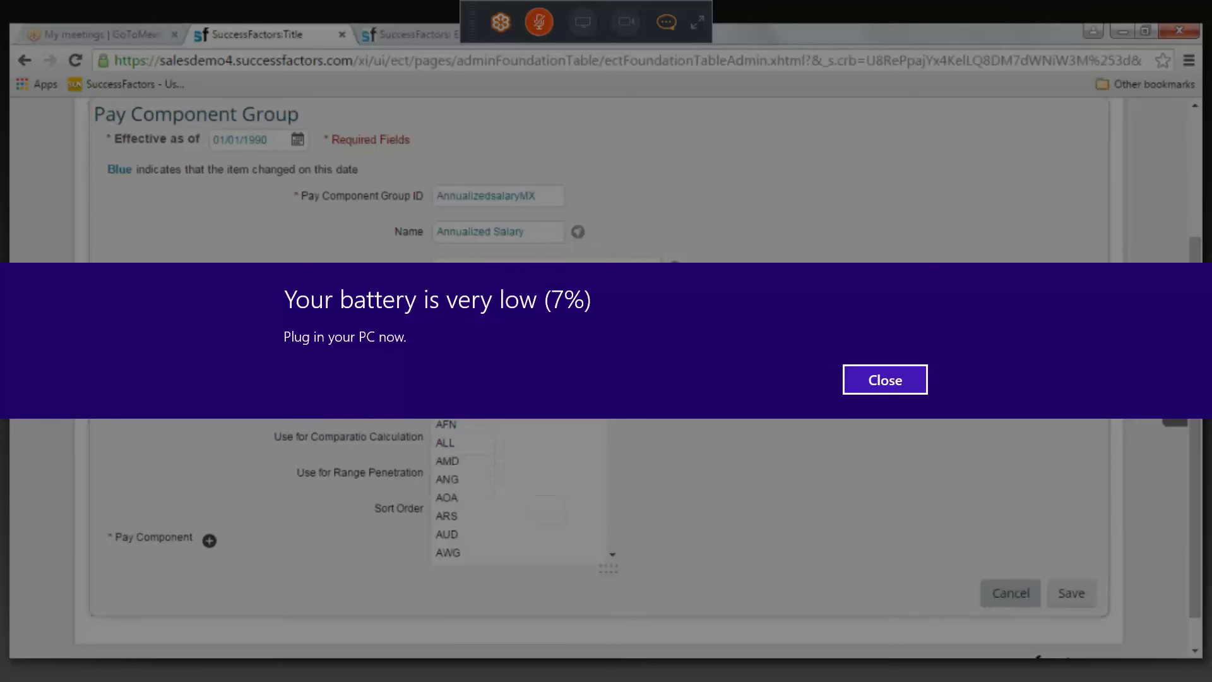
{"action": "left_click", "coordinate": [499, 388]}
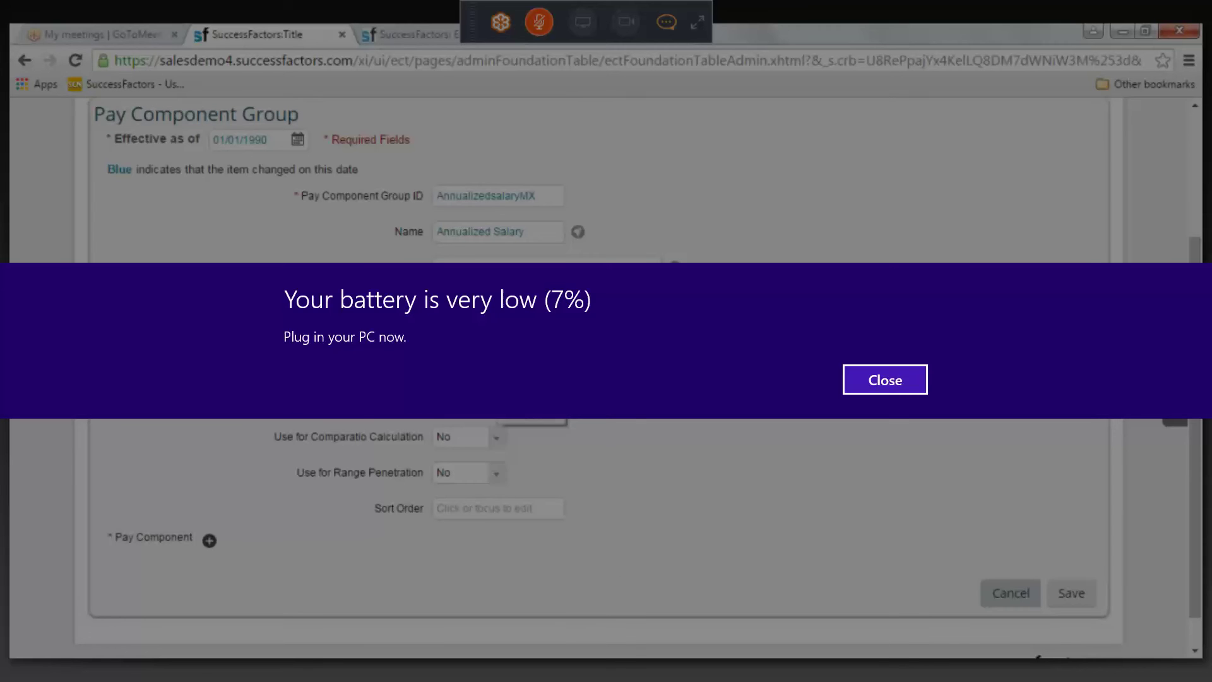
Step: Set Use for Comparatio Calculation and Use for Range Penetration to Yes for the AnnualizedsalaryMX group
{"action": "left_click", "coordinate": [495, 436]}
{"action": "left_click", "coordinate": [506, 473]}
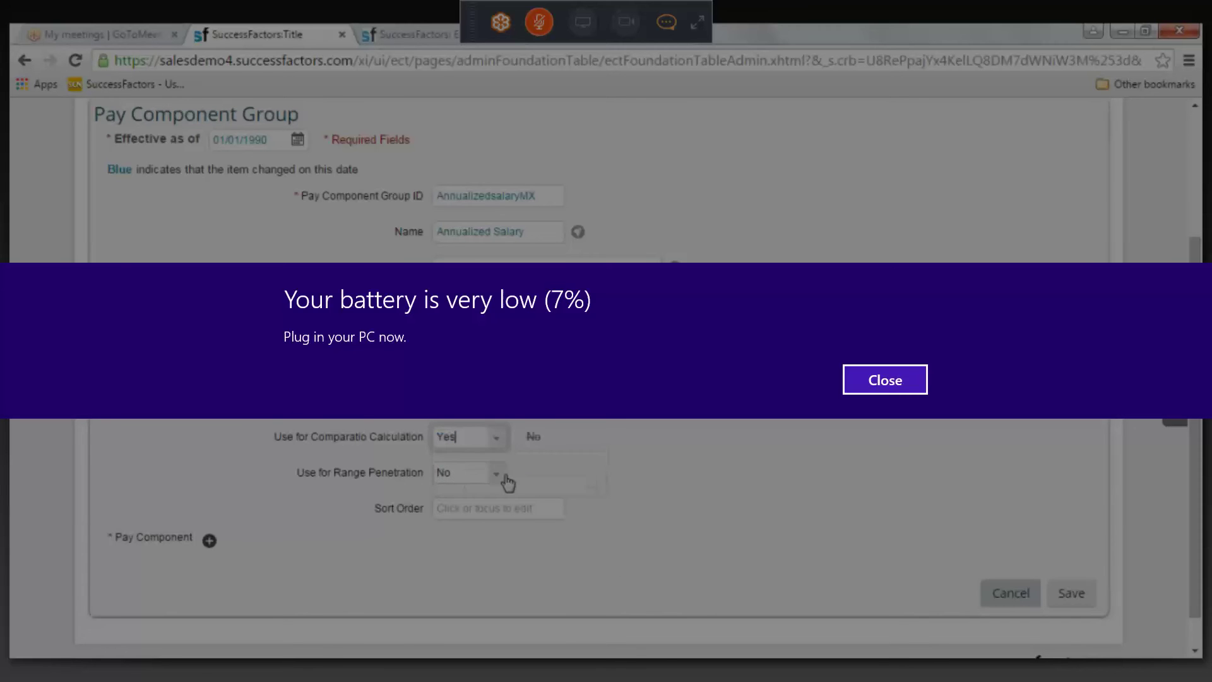
{"action": "left_click", "coordinate": [500, 474]}
{"action": "left_click", "coordinate": [486, 493]}
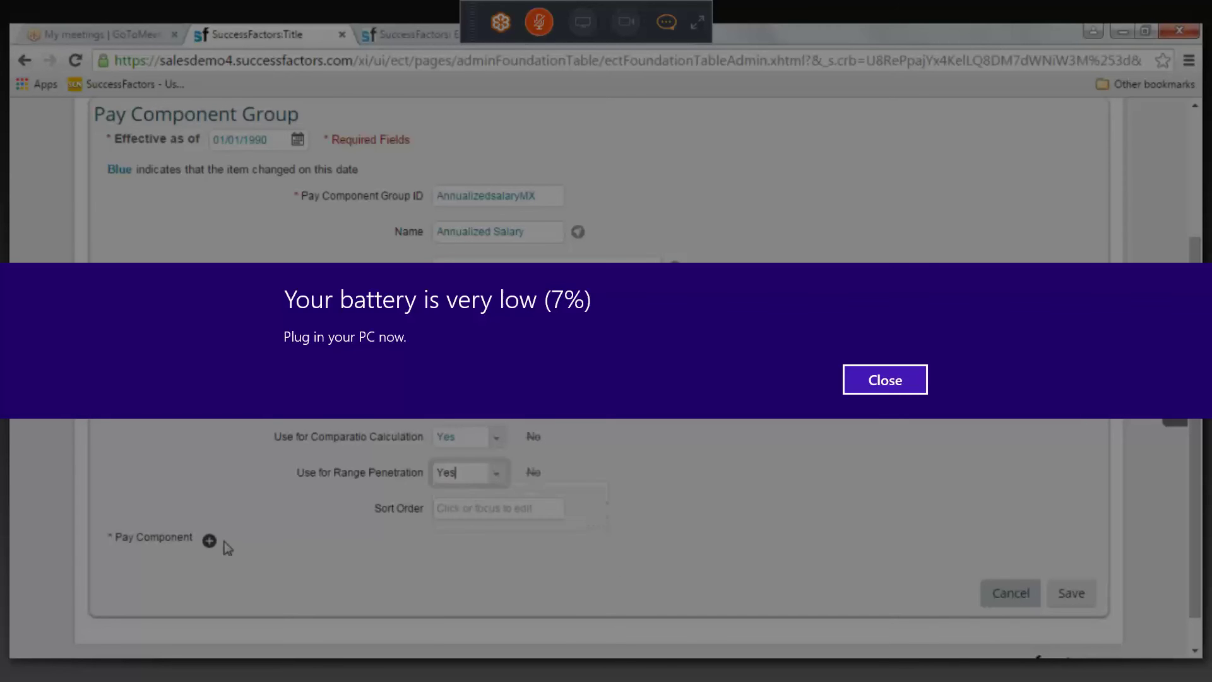
Step: Add the pay component Base Salary for Mexico (BaseSalaryMx) to the AnnualizedsalaryMX group and try to save it
{"action": "left_click", "coordinate": [209, 541]}
{"action": "left_click", "coordinate": [294, 565]}
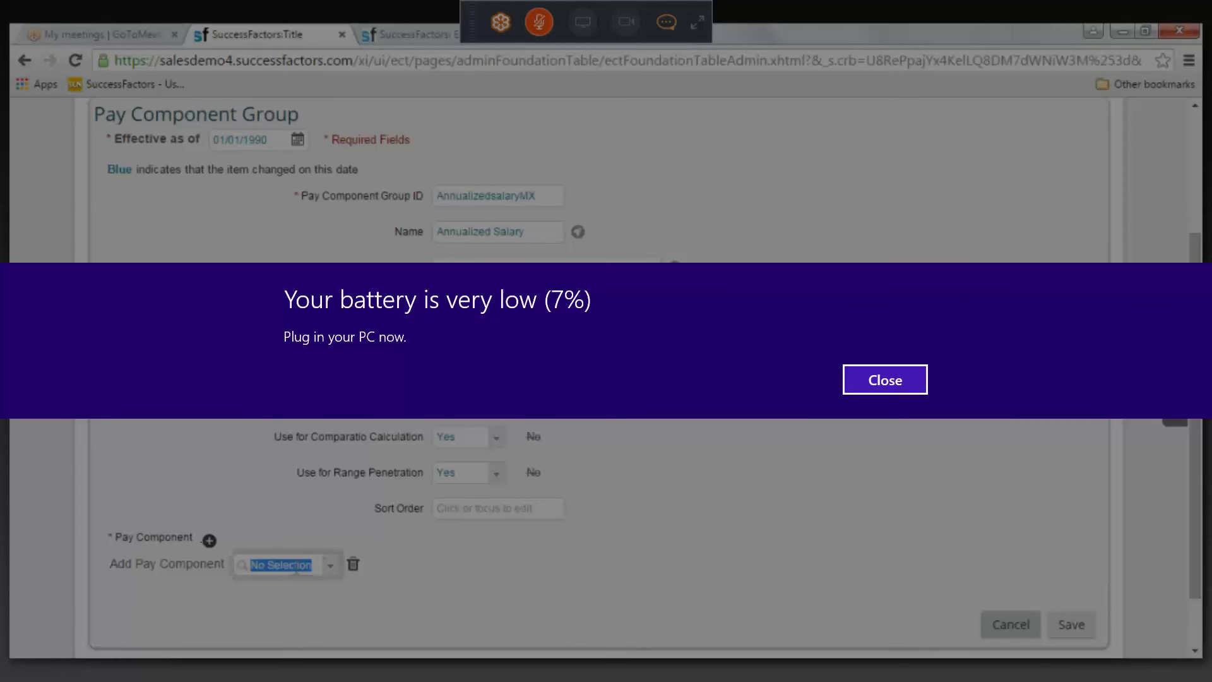
{"action": "type", "text": "Base"}
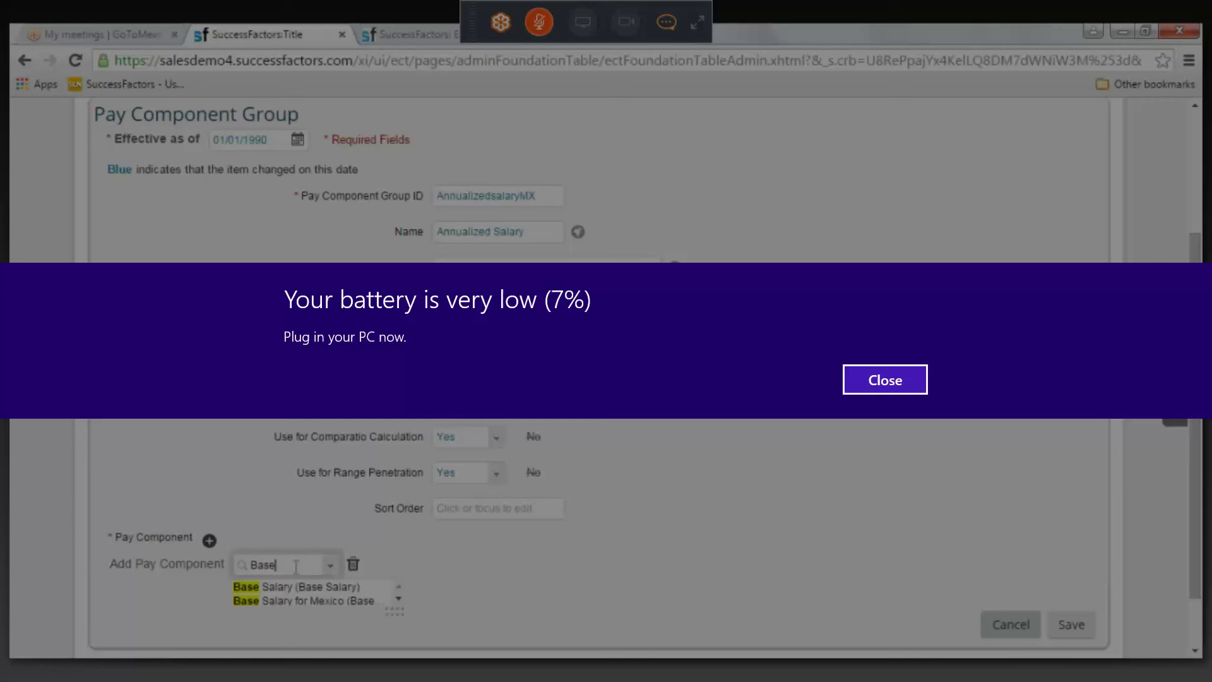
{"action": "left_click", "coordinate": [323, 603]}
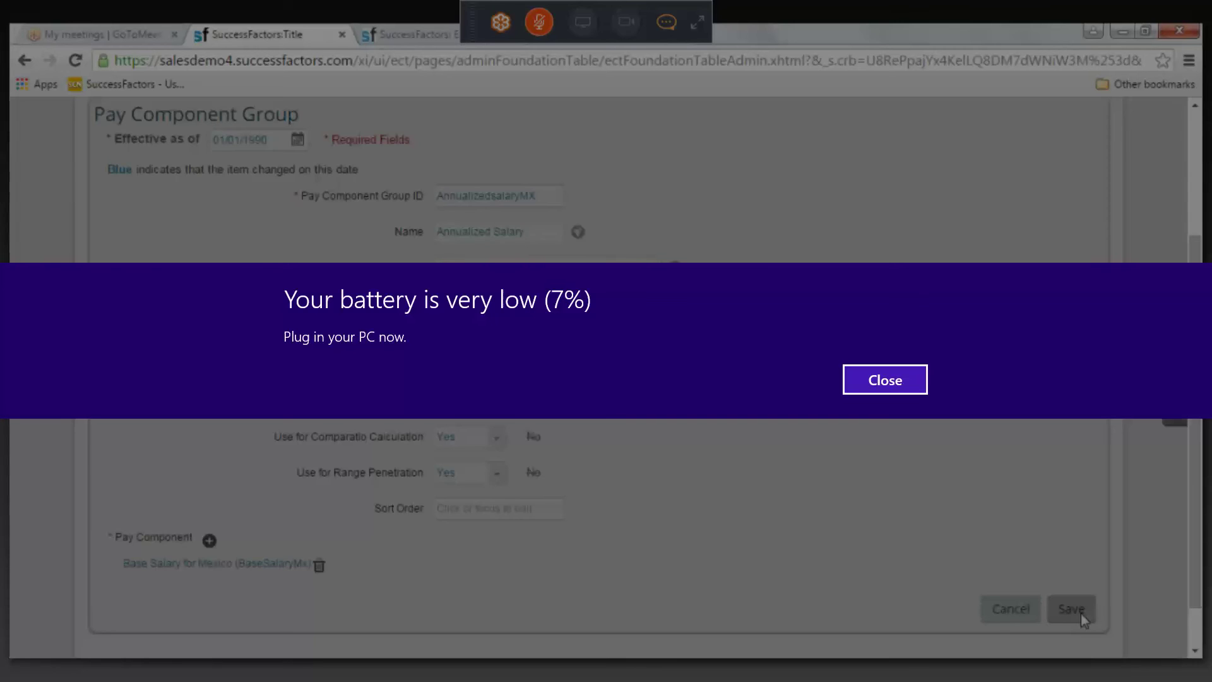
{"action": "left_click", "coordinate": [1081, 614]}
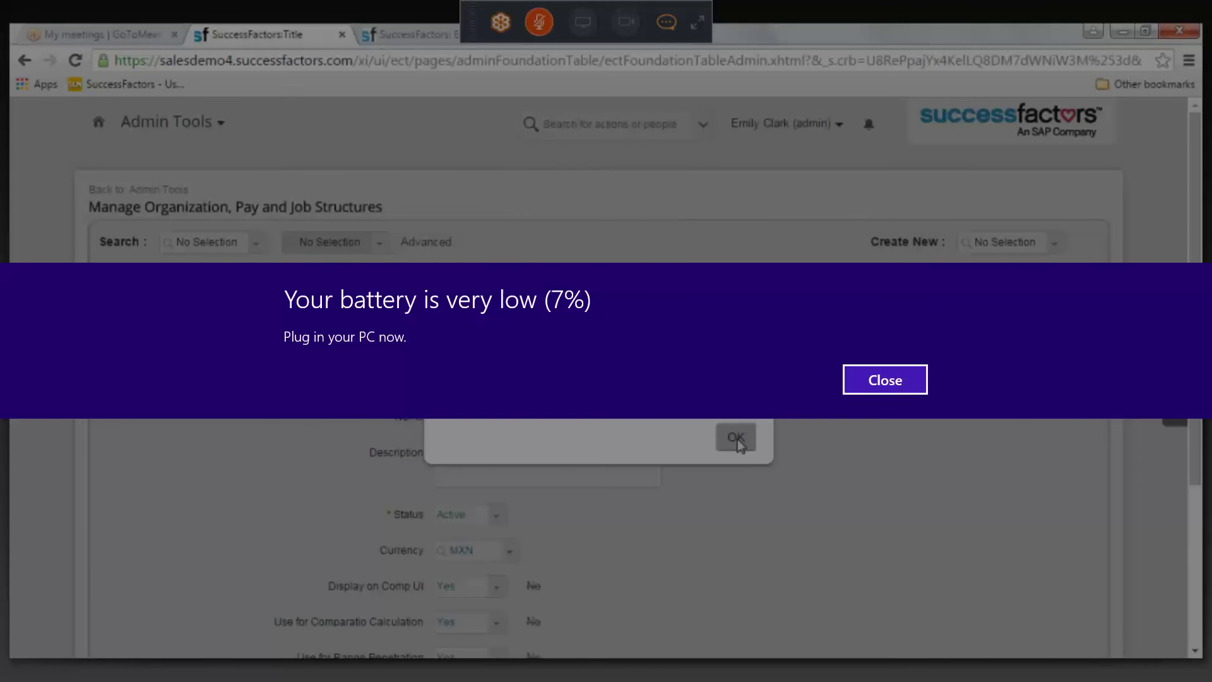
{"action": "left_click", "coordinate": [738, 441]}
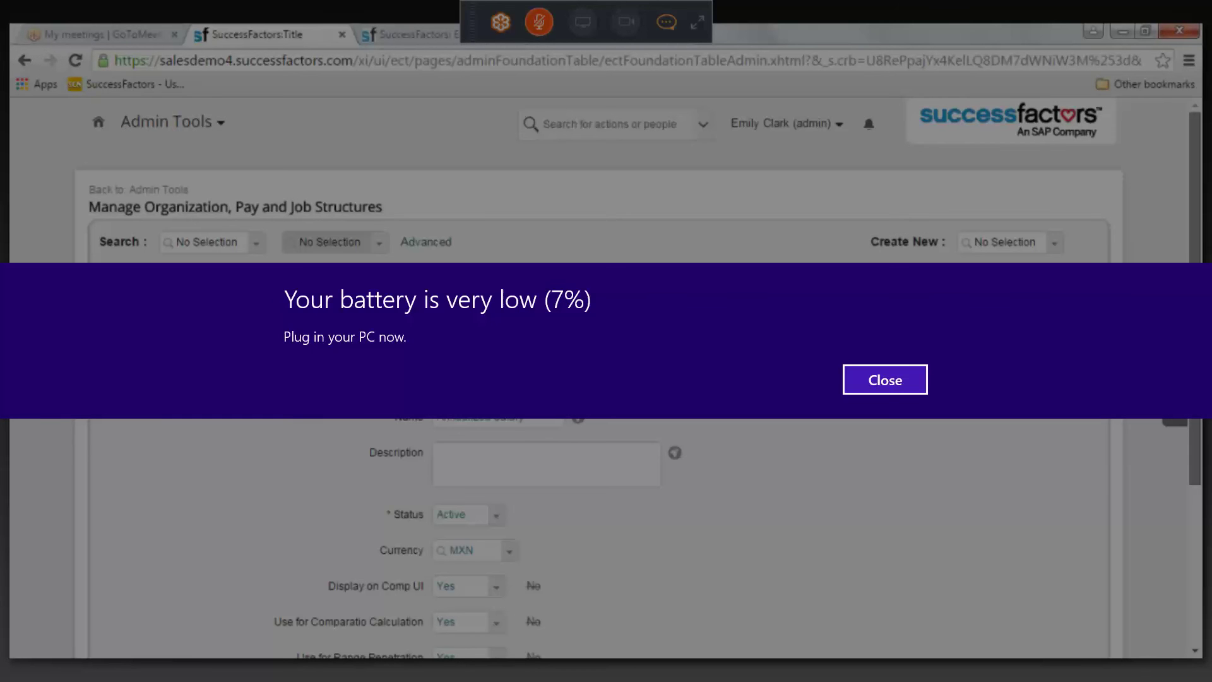
Step: Set Use for Range Penetration to No and try to save the AnnualizedsalaryMX group again
{"action": "scroll", "coordinate": [606, 505], "scroll_direction": "down", "scroll_amount": 1}
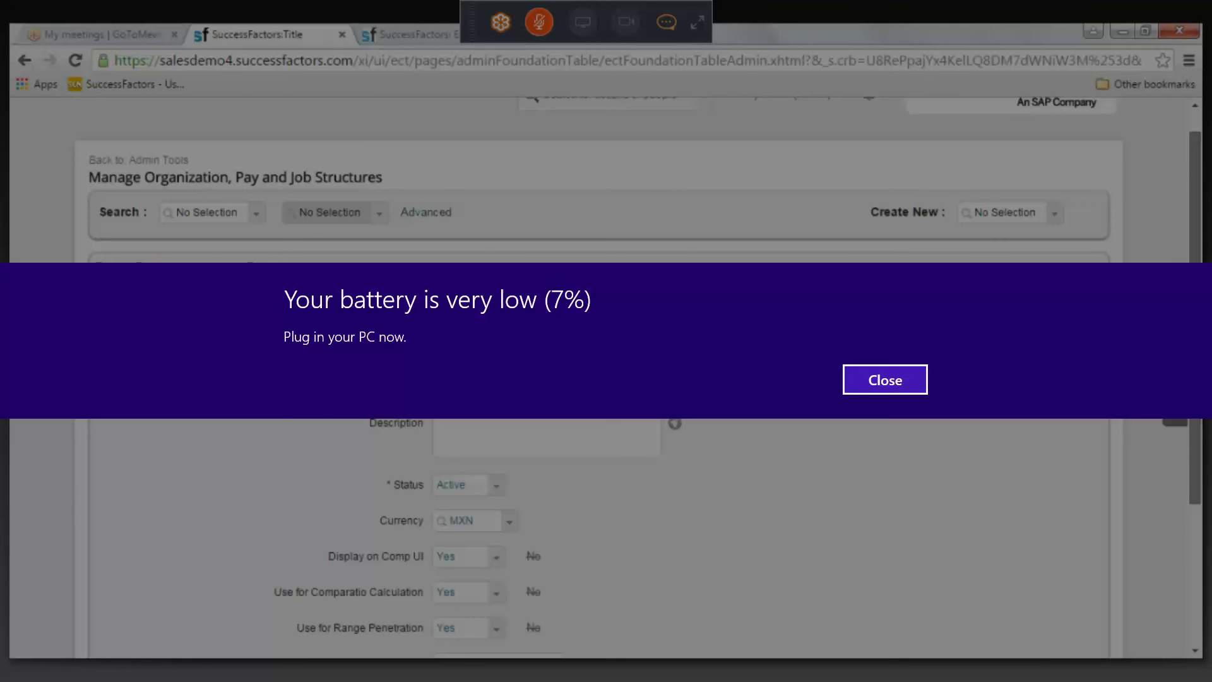
{"action": "scroll", "coordinate": [606, 505], "scroll_direction": "down", "scroll_amount": 3}
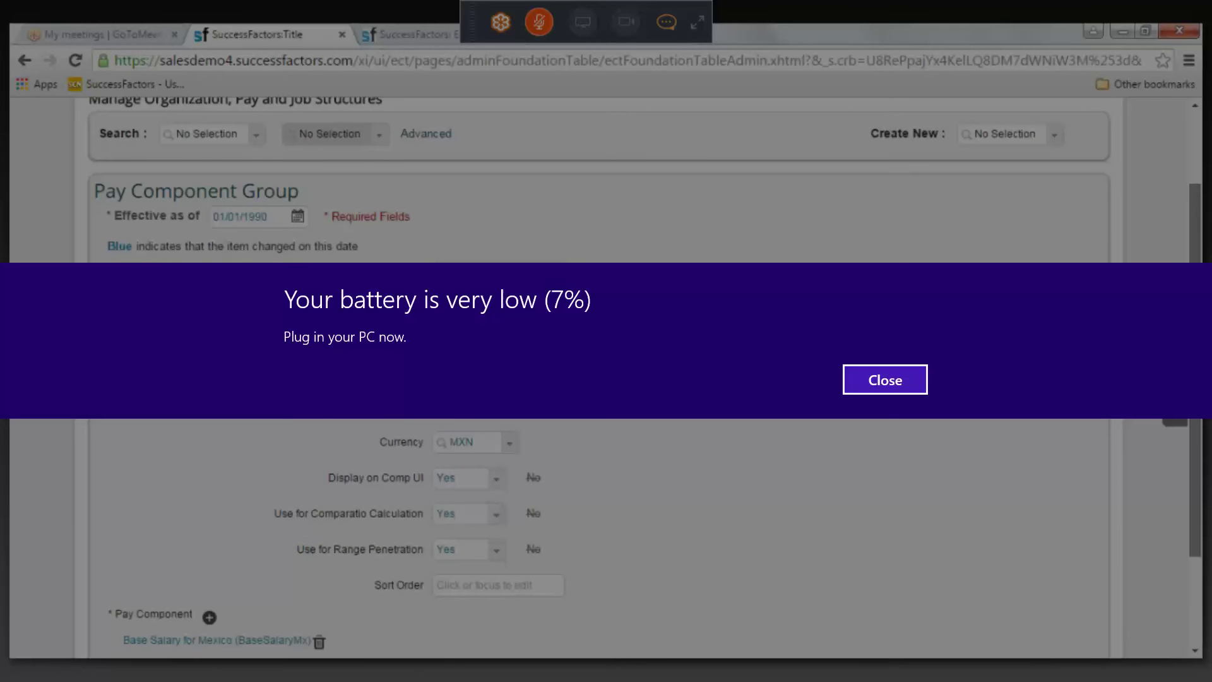
{"action": "scroll", "coordinate": [499, 473], "scroll_direction": "down", "scroll_amount": 3}
{"action": "left_click", "coordinate": [497, 473]}
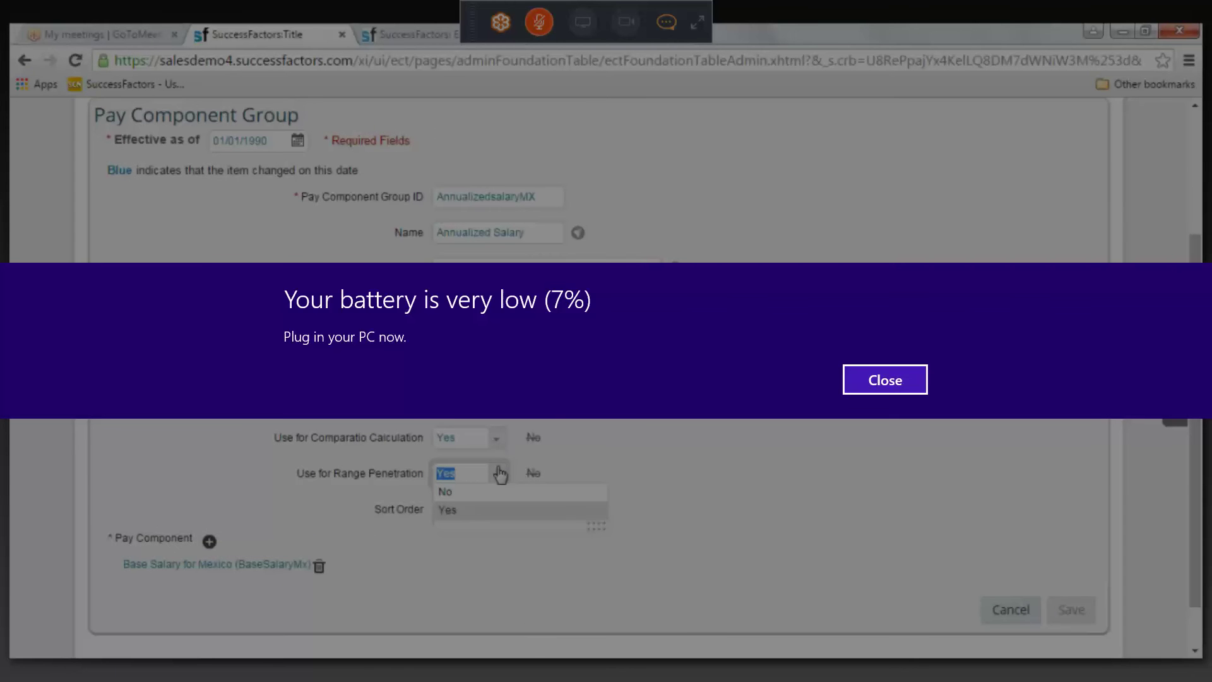
{"action": "left_click", "coordinate": [505, 491]}
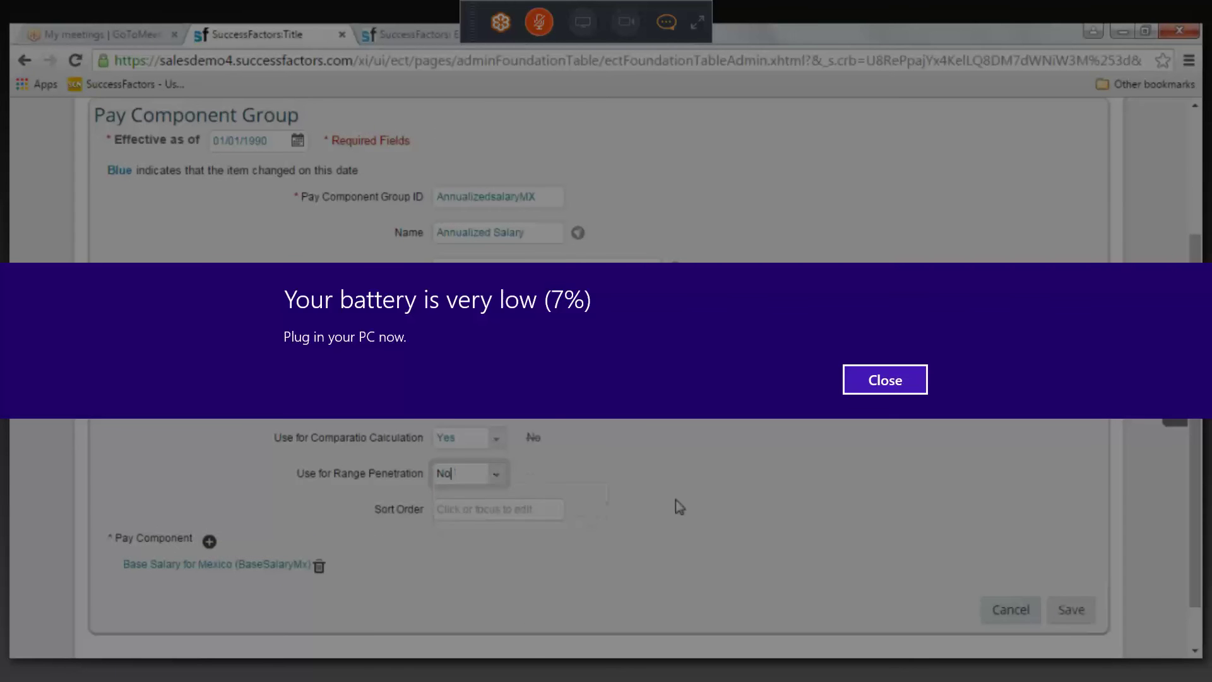
{"action": "left_click", "coordinate": [1073, 609]}
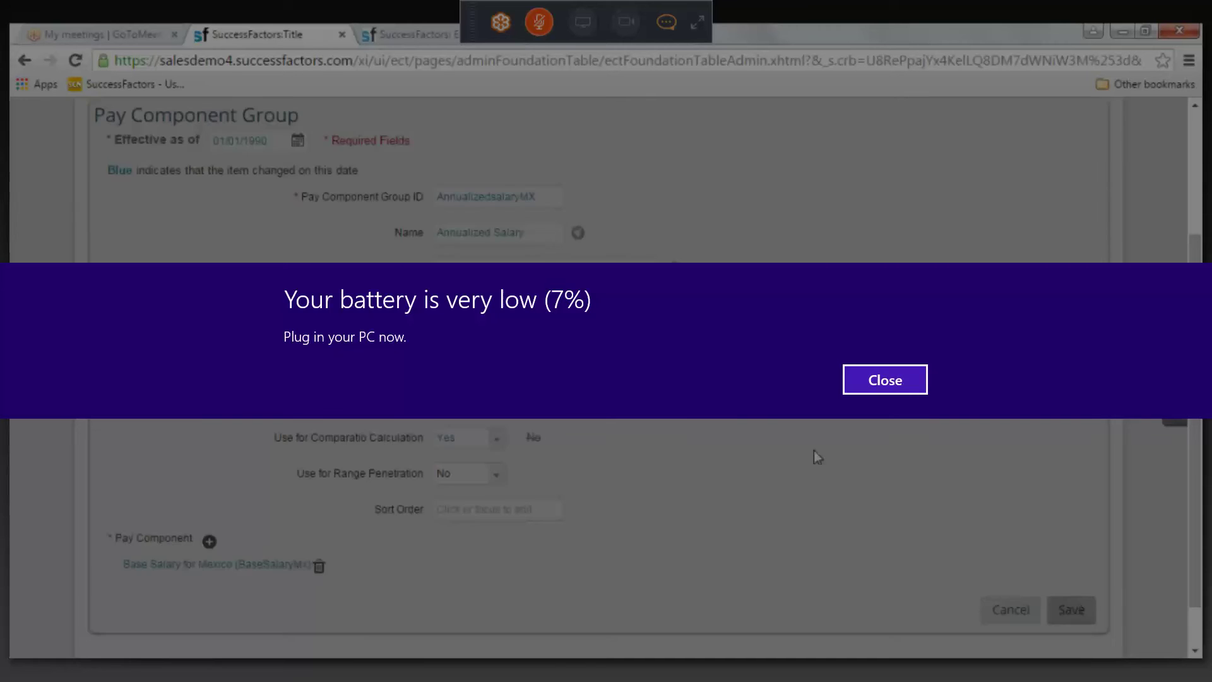
{"action": "left_click", "coordinate": [736, 442]}
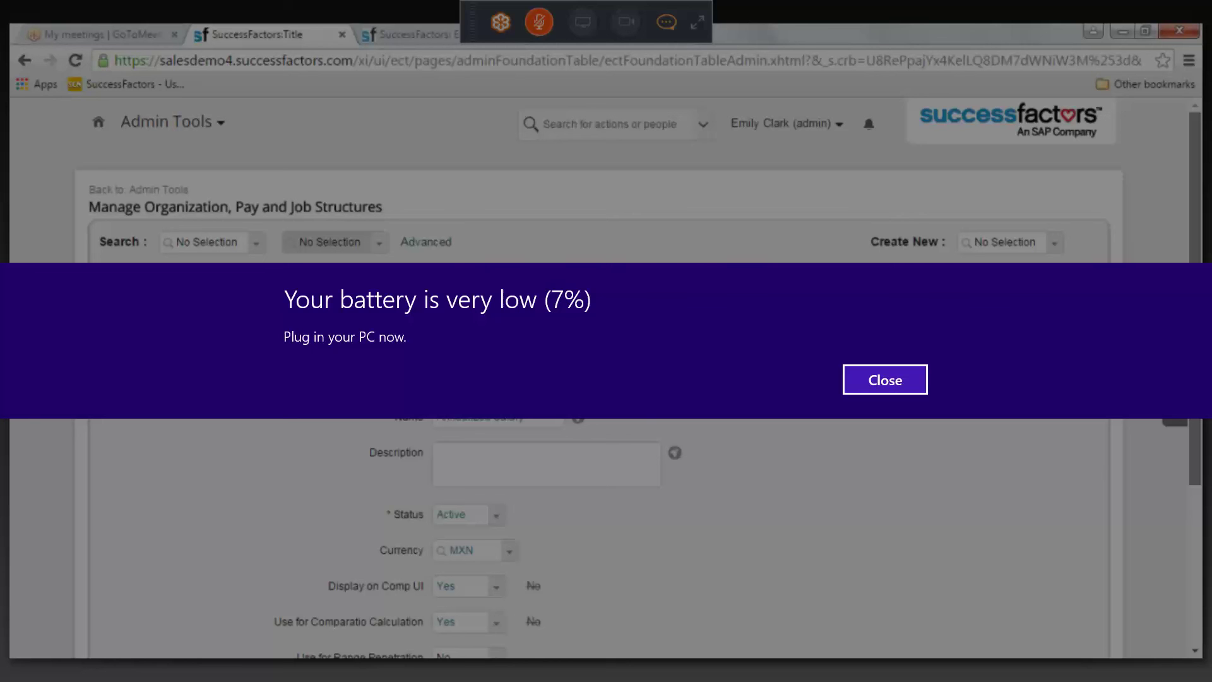
Step: Set Use for Comparatio Calculation to No and save the AnnualizedsalaryMX pay component group
{"action": "left_click_drag", "start_coordinate": [1195, 341], "coordinate": [1196, 351]}
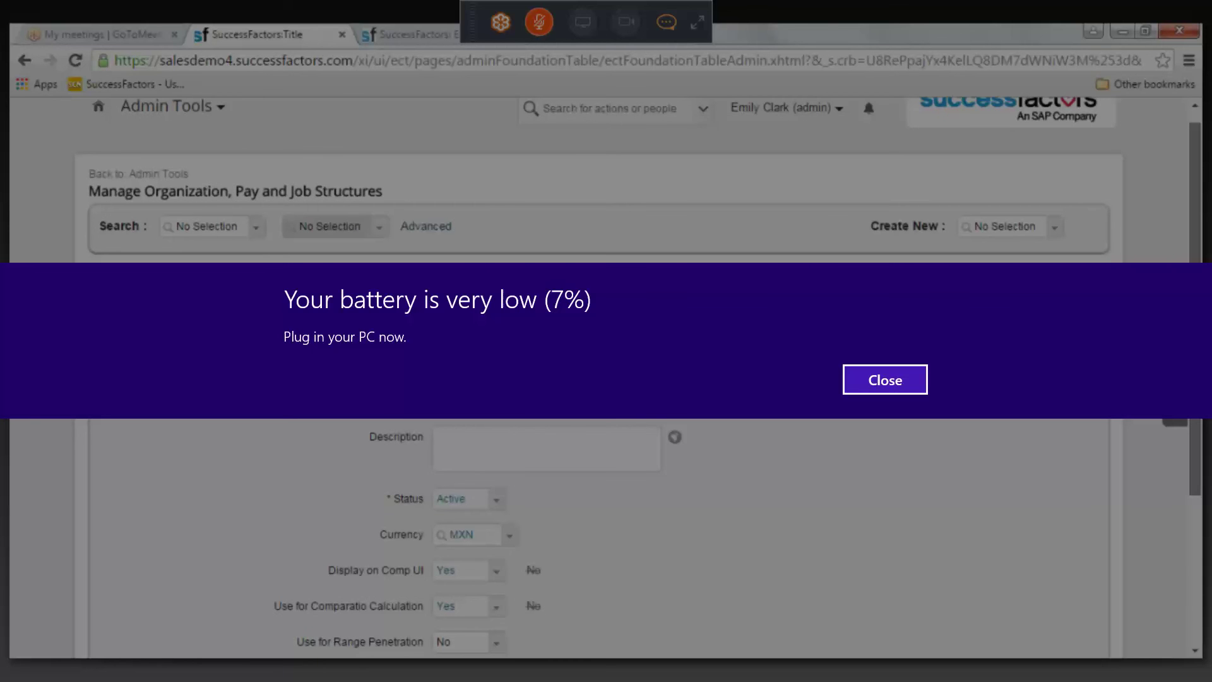
{"action": "scroll", "coordinate": [607, 379], "scroll_direction": "down", "scroll_amount": 1}
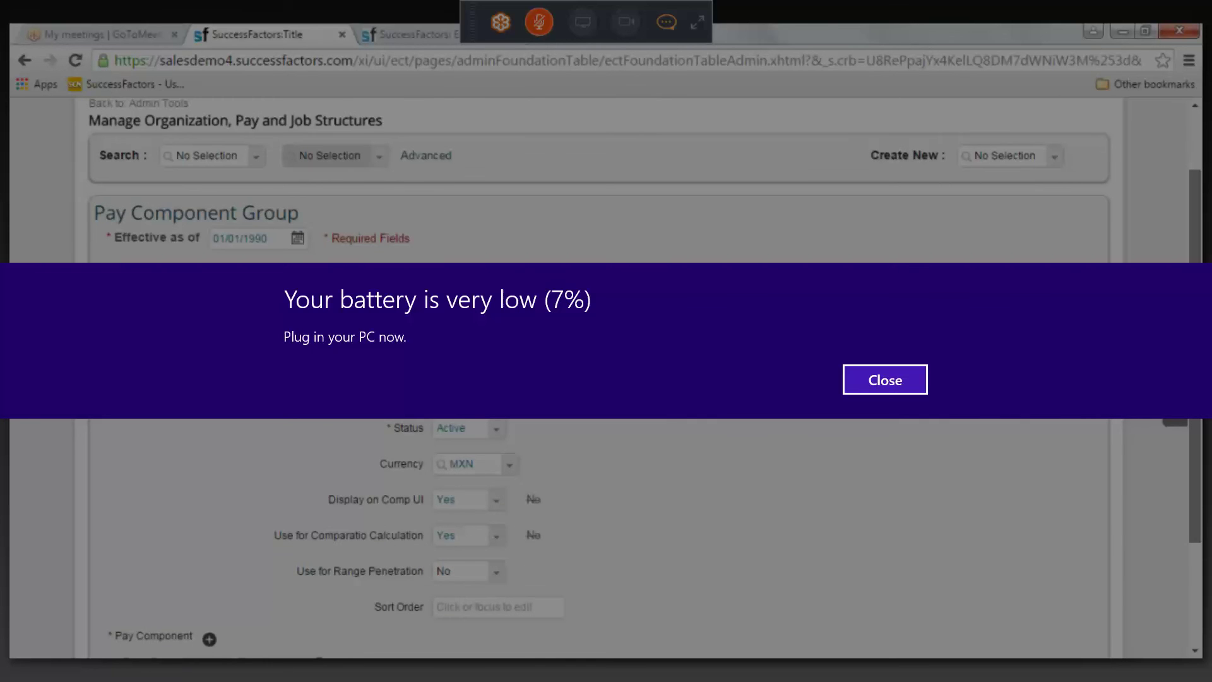
{"action": "scroll", "coordinate": [754, 560], "scroll_direction": "down", "scroll_amount": 1}
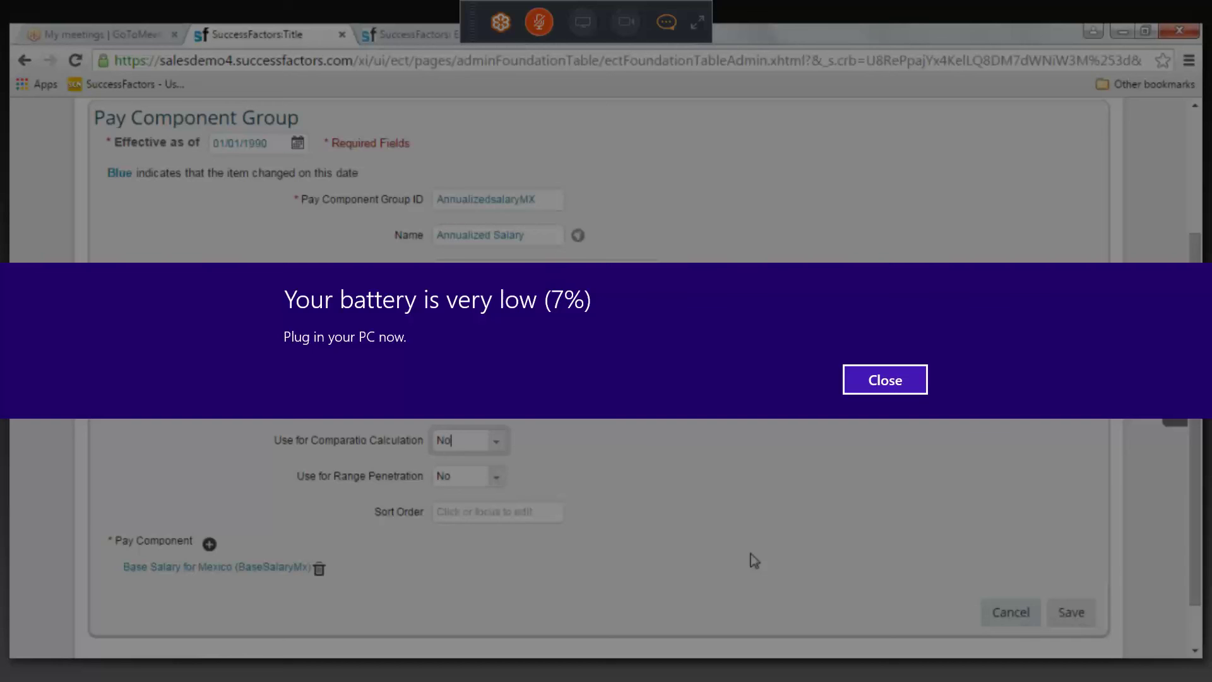
{"action": "left_click", "coordinate": [1078, 613]}
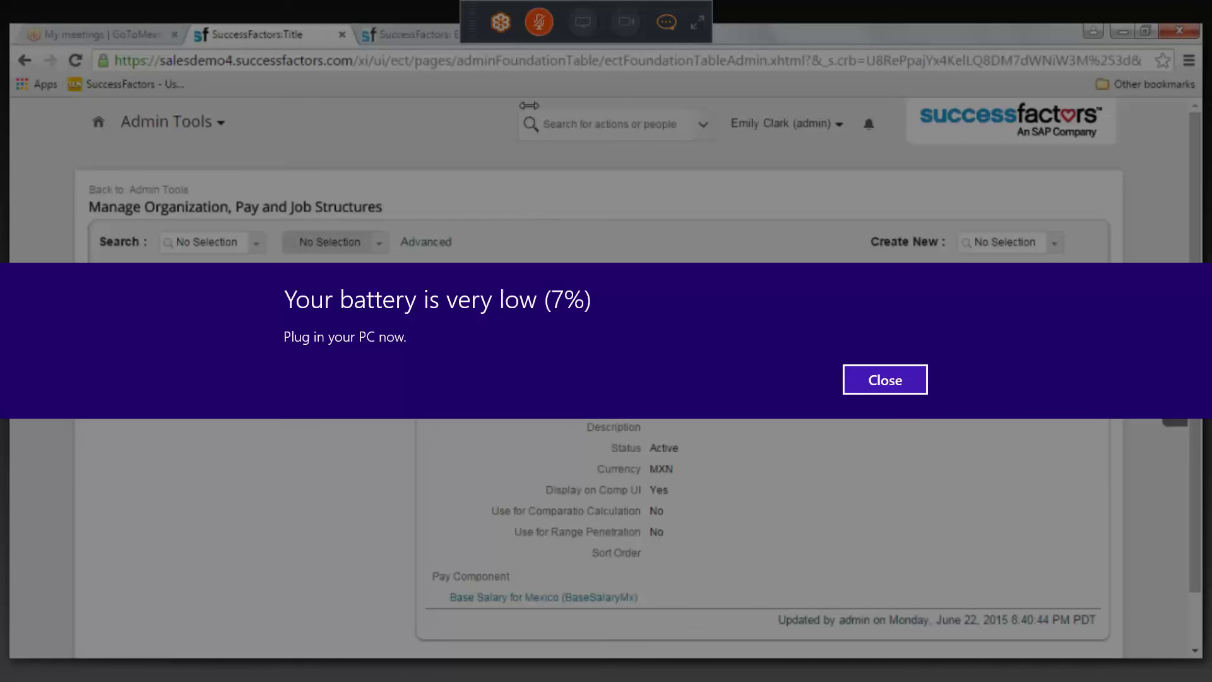
Step: Return to the employee's record update, discard its unsaved changes and restart Change Job and Compensation Info for the same employee
{"action": "left_click", "coordinate": [425, 29]}
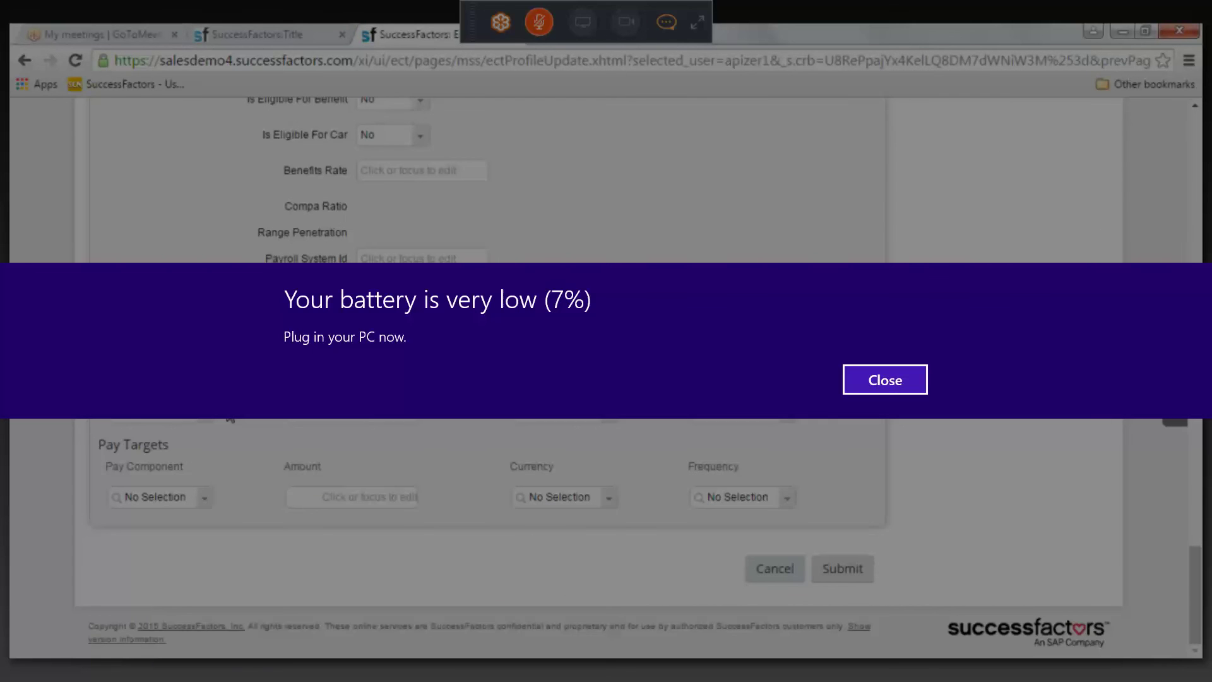
{"action": "left_click", "coordinate": [760, 571]}
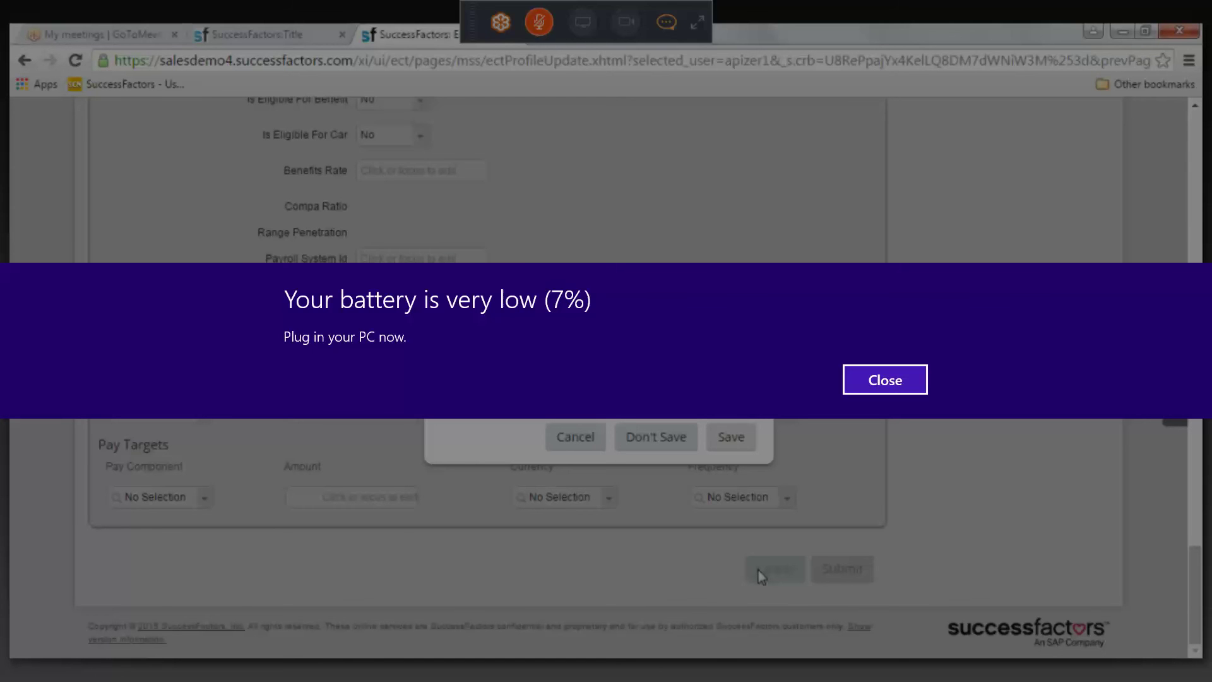
{"action": "left_click", "coordinate": [656, 436]}
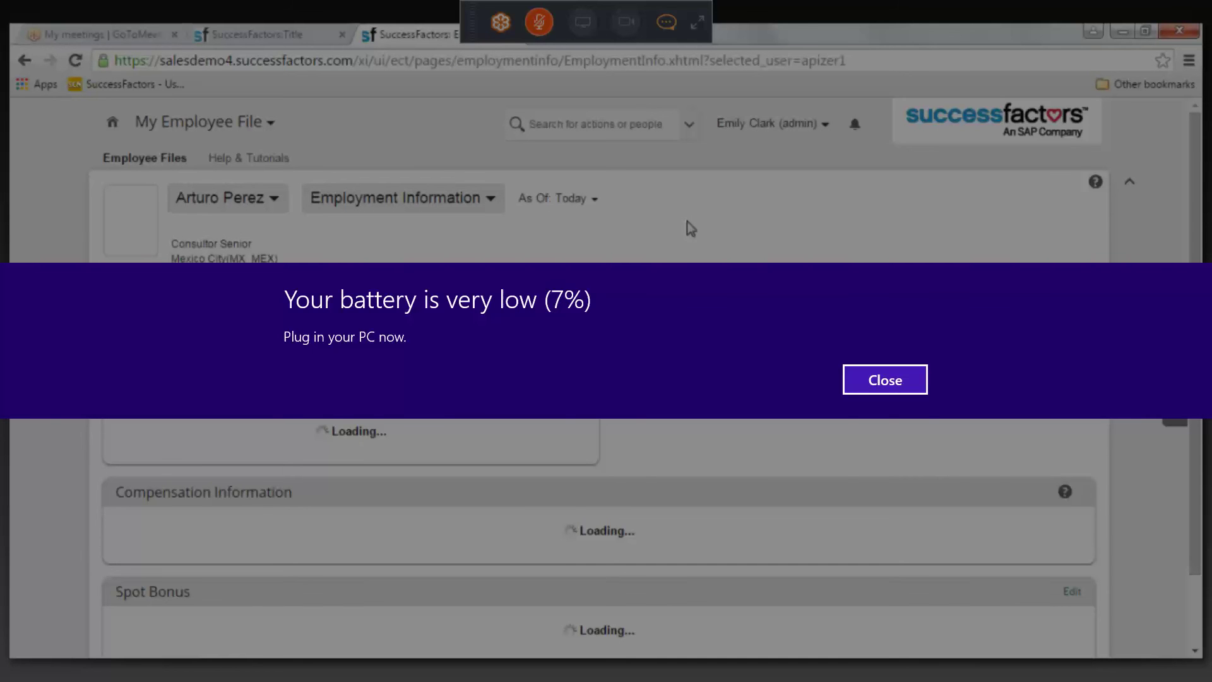
{"action": "left_click", "coordinate": [1009, 199]}
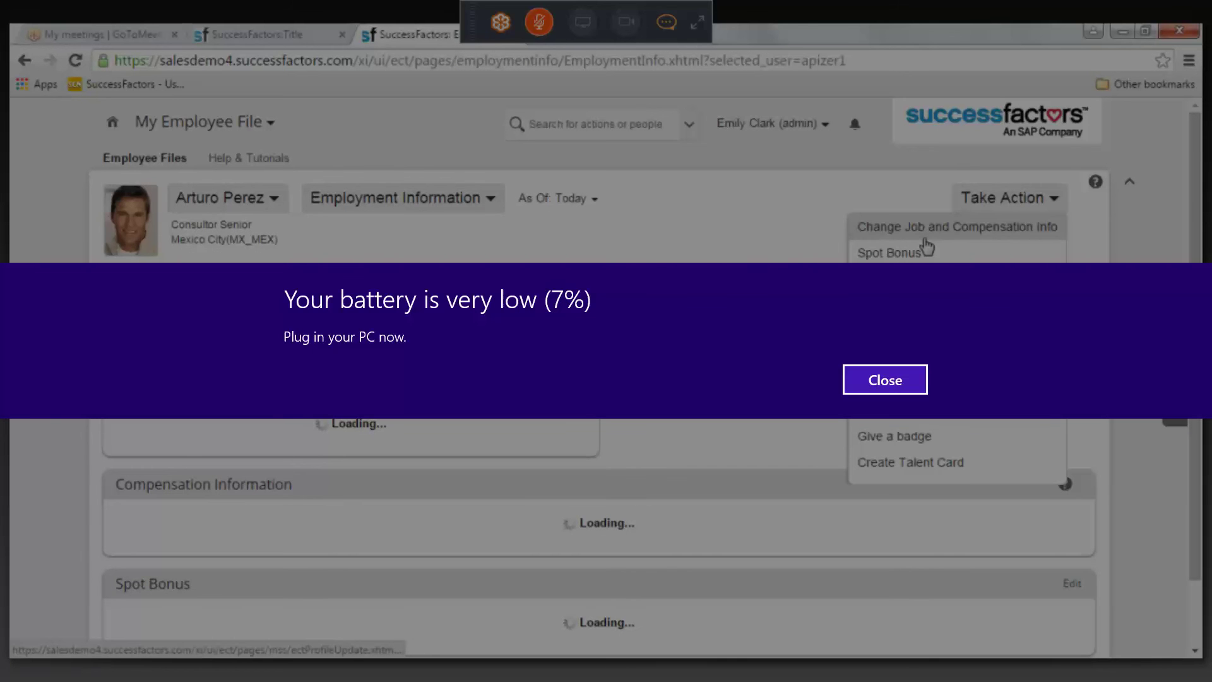
{"action": "left_click", "coordinate": [909, 231]}
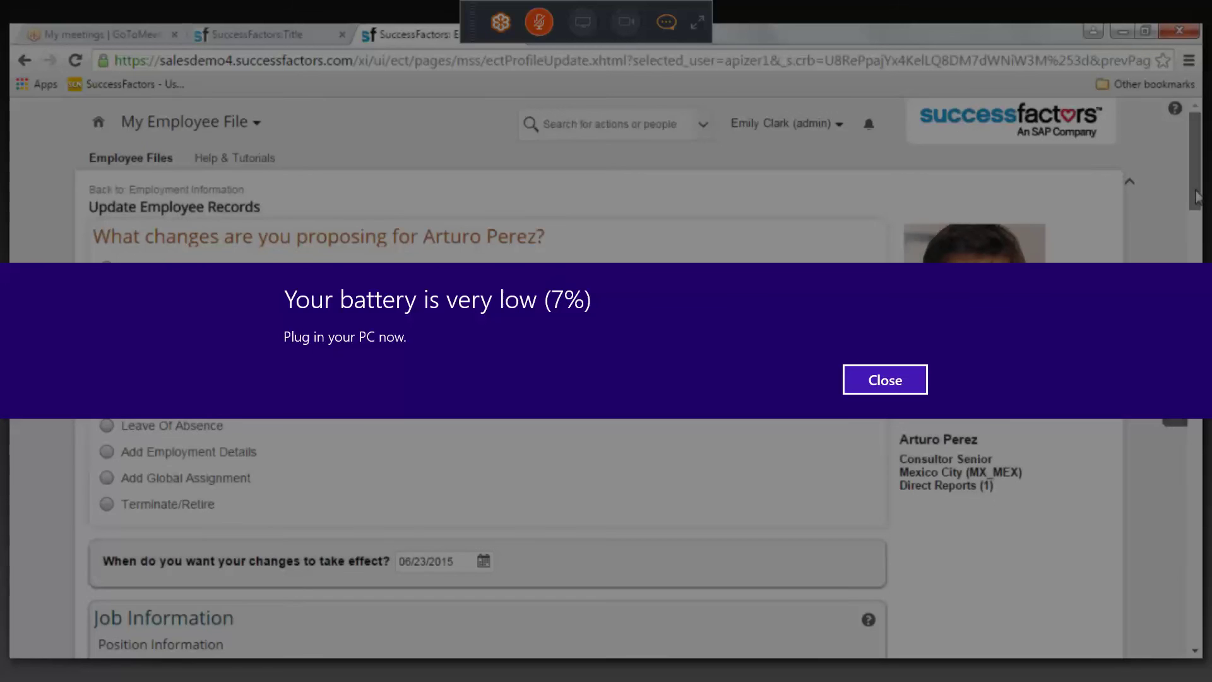
Step: Set the frequency of the pay component row under Compensation to Monthly (MON)
{"action": "left_click_drag", "start_coordinate": [1197, 197], "coordinate": [1195, 593]}
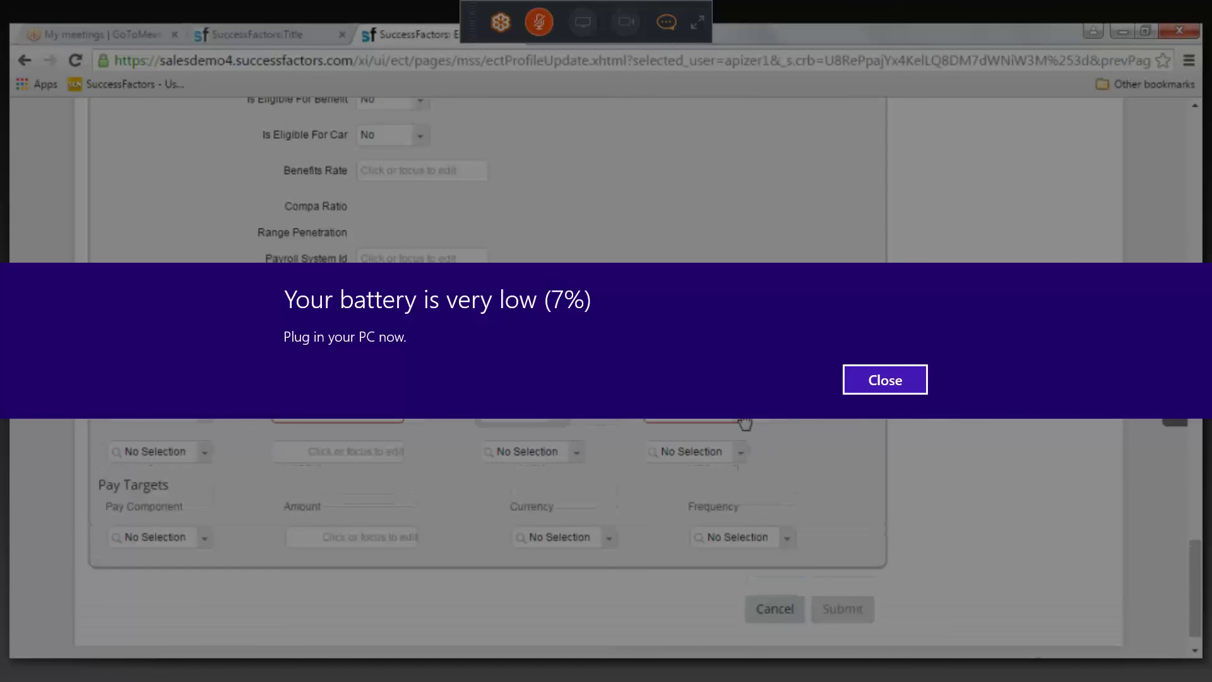
{"action": "left_click", "coordinate": [745, 422]}
{"action": "left_click", "coordinate": [730, 433]}
{"action": "type", "text": "mon"}
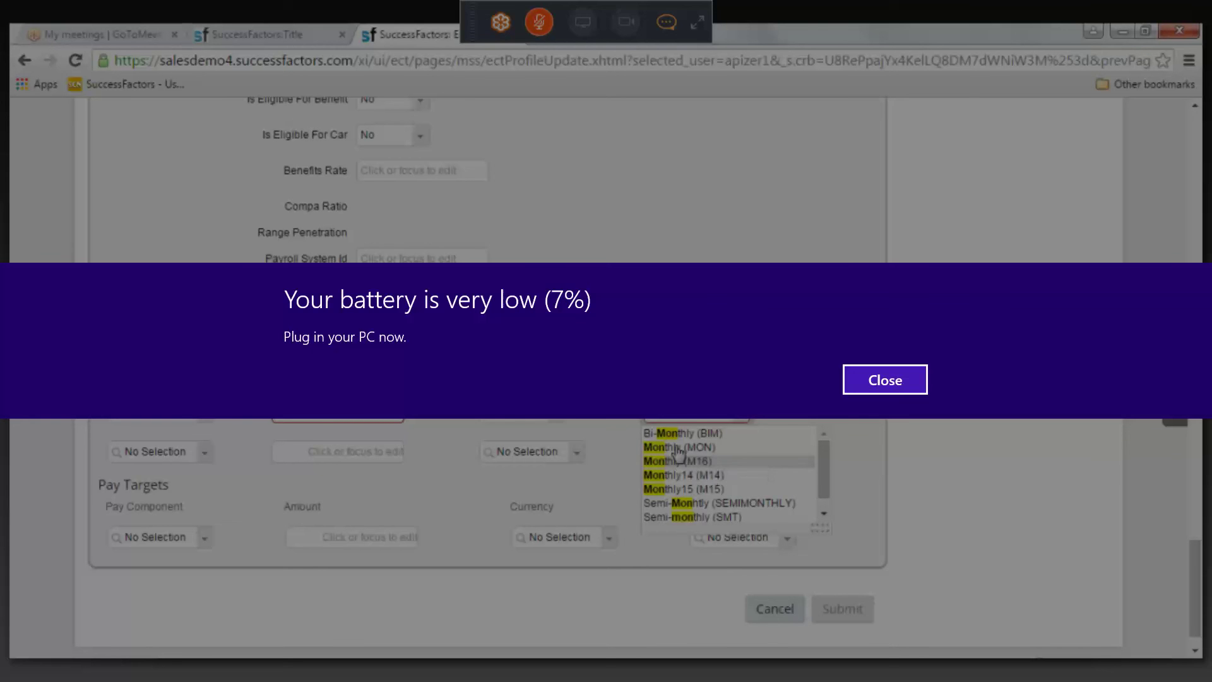
{"action": "left_click", "coordinate": [678, 449]}
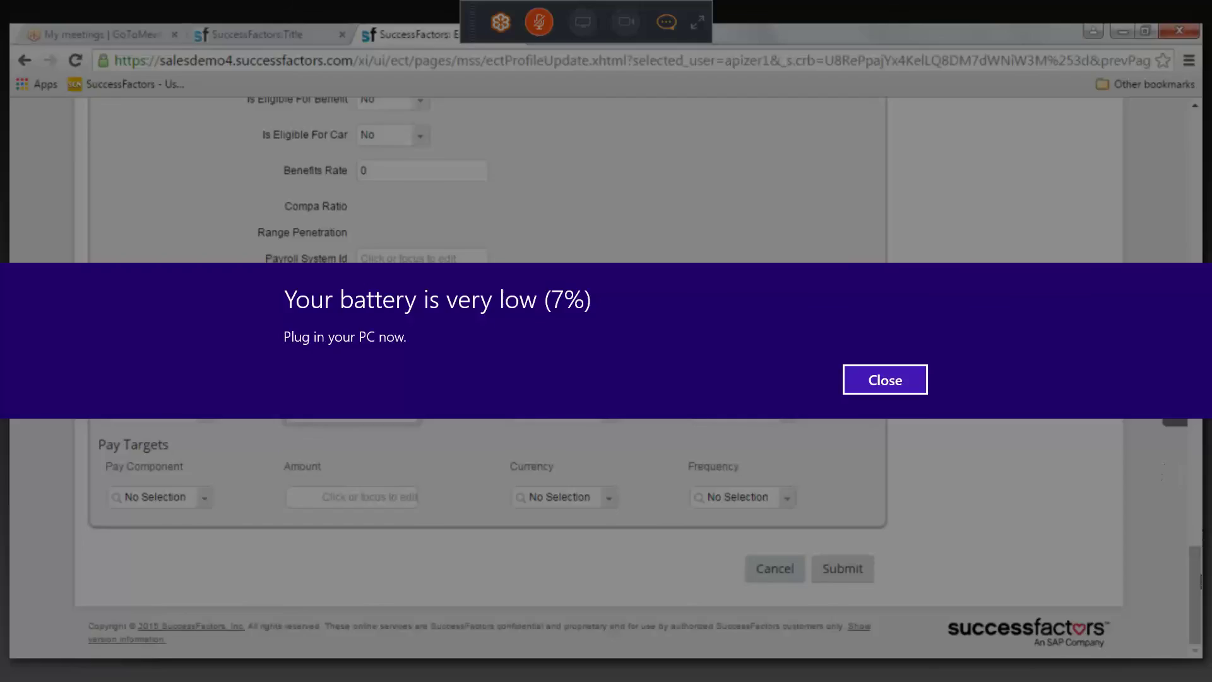
Step: Review the employee's compensation, time and job information fields, and switch to XMLPad to check the rules in acepmw-rules-datamodel v4.xml
{"action": "scroll", "coordinate": [1201, 467], "scroll_direction": "up", "scroll_amount": 1}
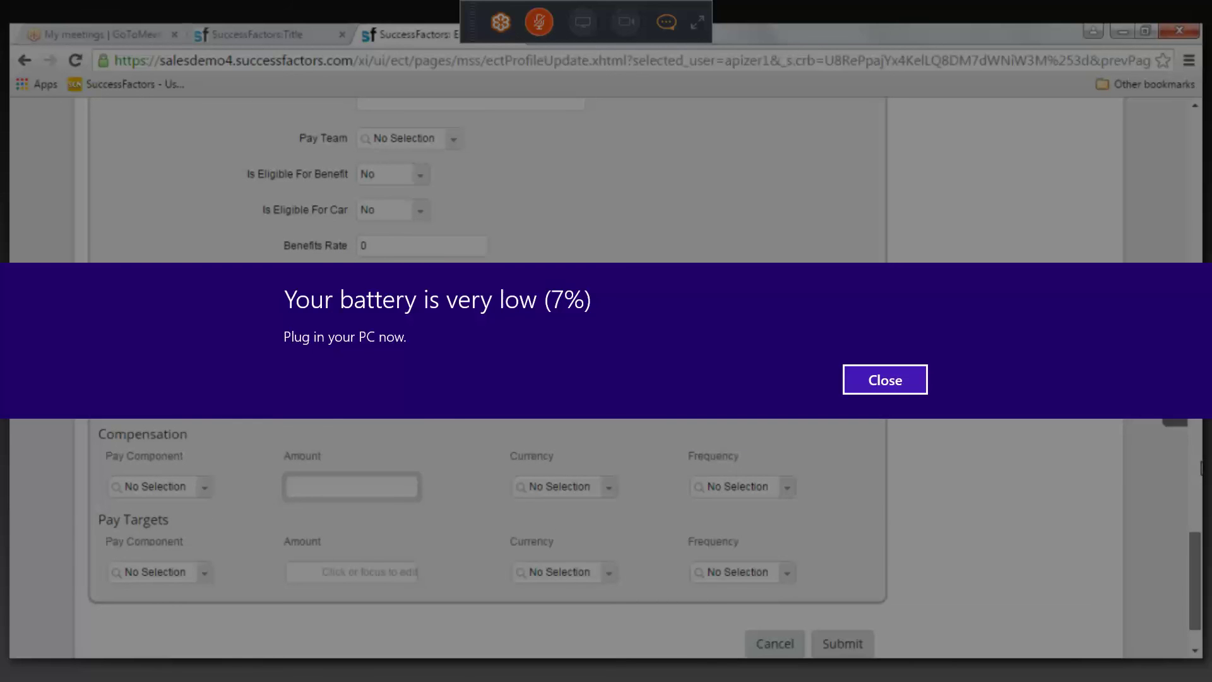
{"action": "scroll", "coordinate": [1201, 468], "scroll_direction": "up", "scroll_amount": 5}
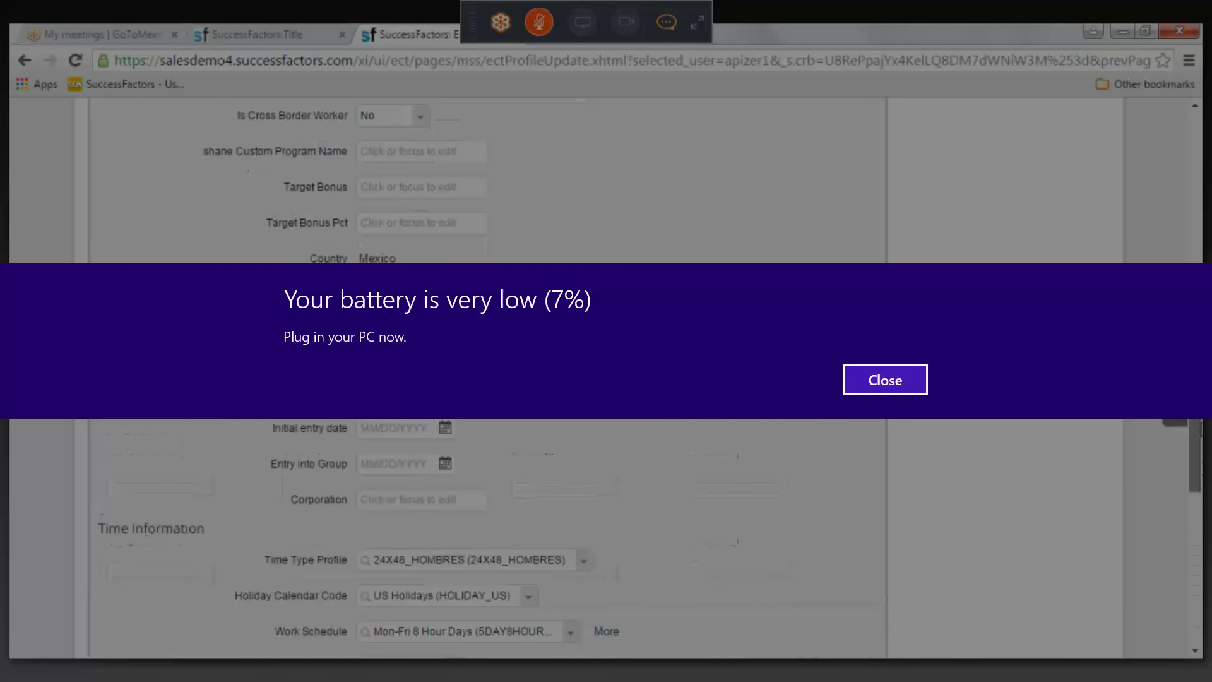
{"action": "scroll", "coordinate": [1201, 467], "scroll_direction": "up", "scroll_amount": 2}
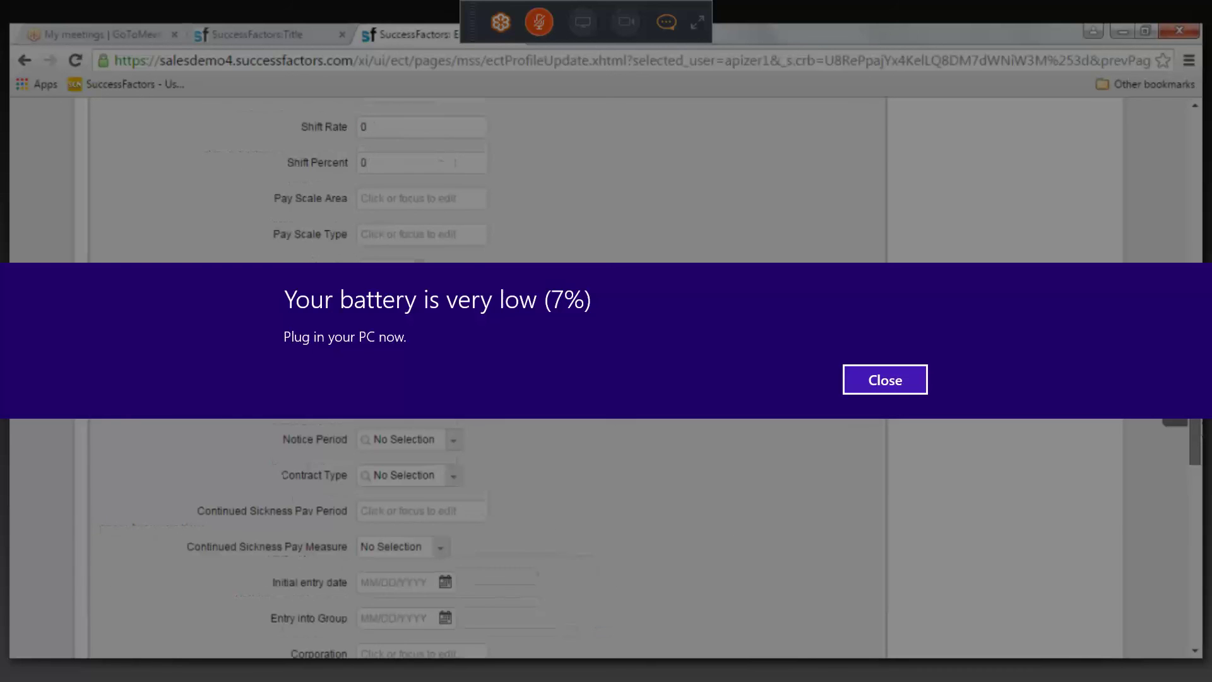
{"action": "scroll", "coordinate": [1200, 447], "scroll_direction": "down", "scroll_amount": 3}
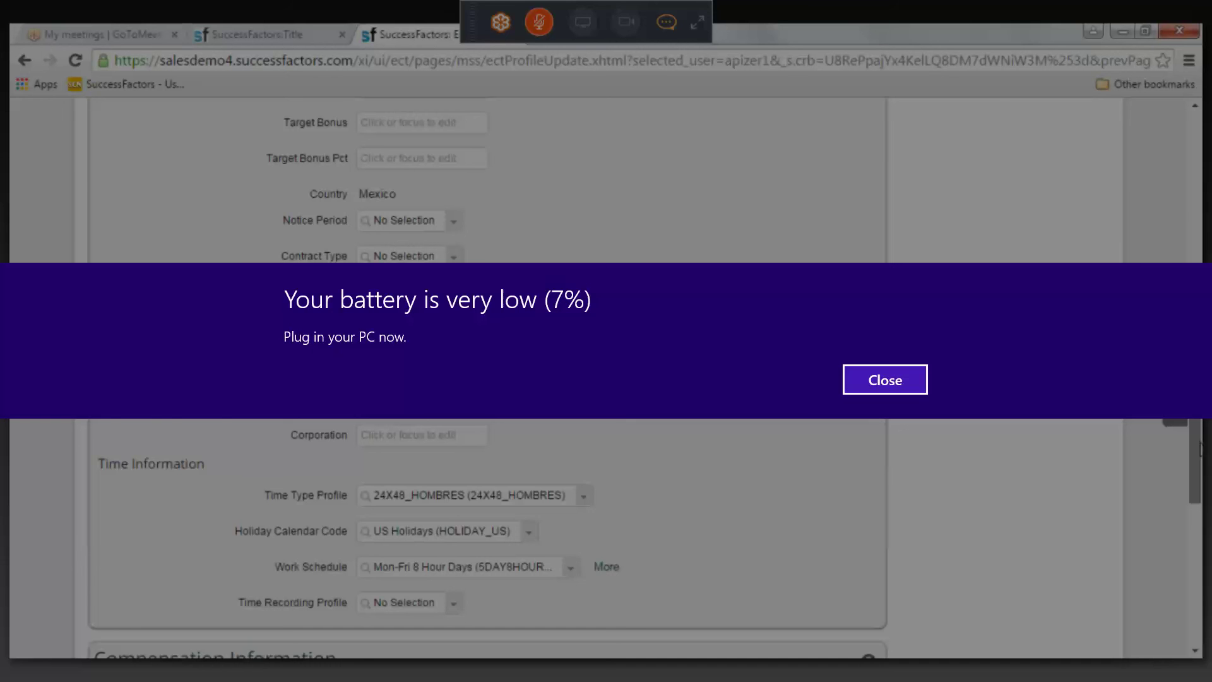
{"action": "scroll", "coordinate": [1099, 224], "scroll_direction": "up", "scroll_amount": 10}
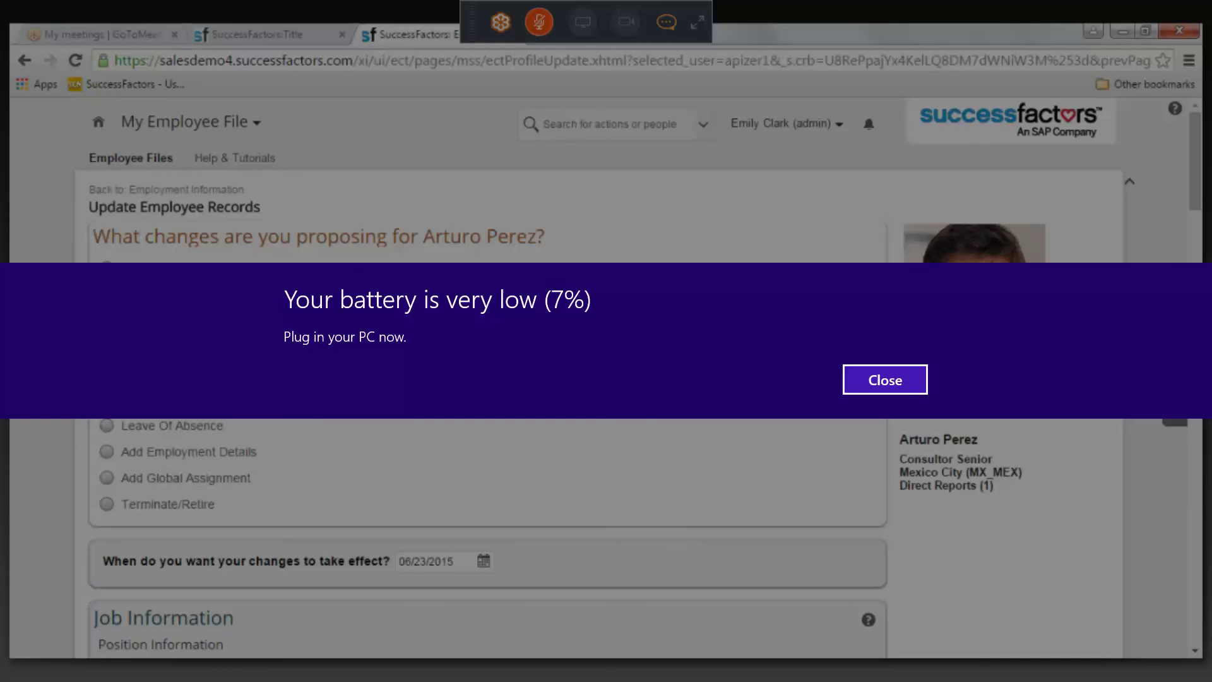
{"action": "key", "text": "alt+Tab"}
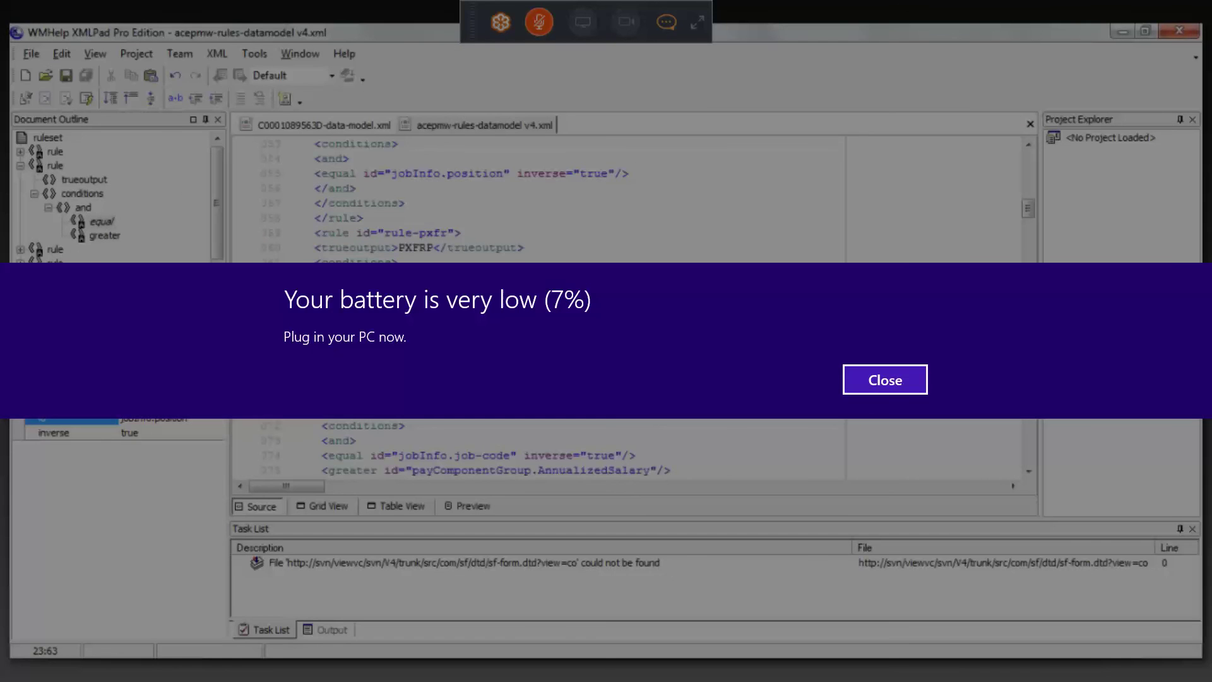
{"action": "key", "text": "alt+Tab"}
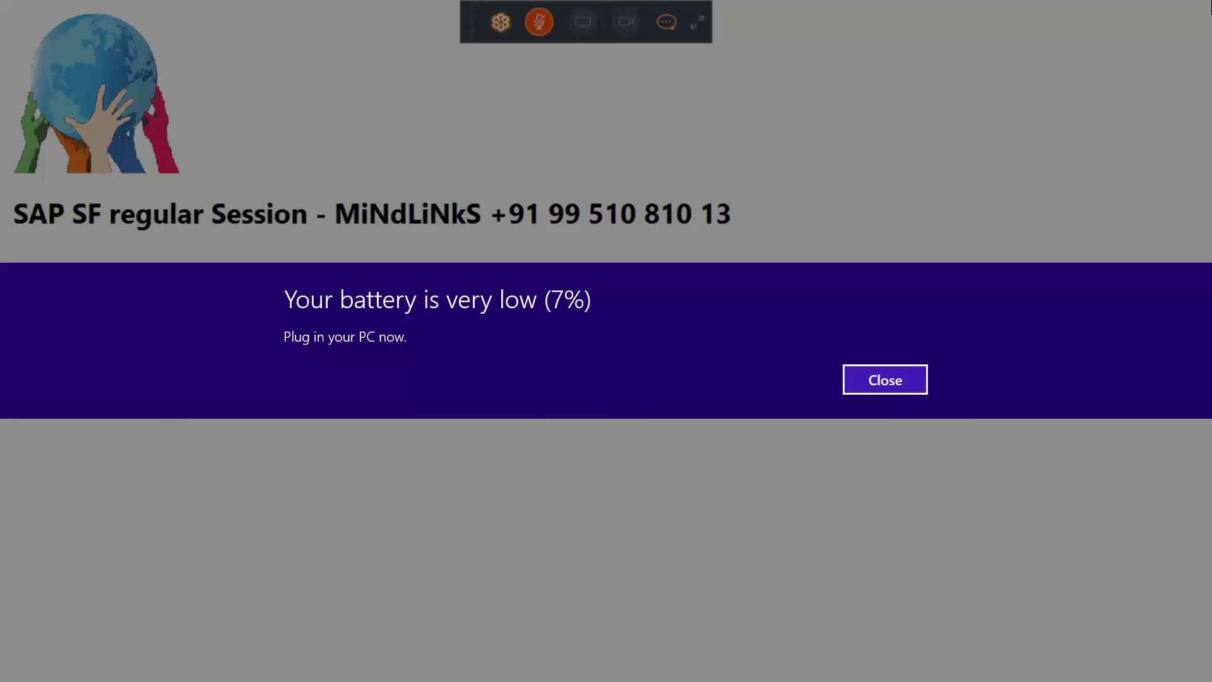
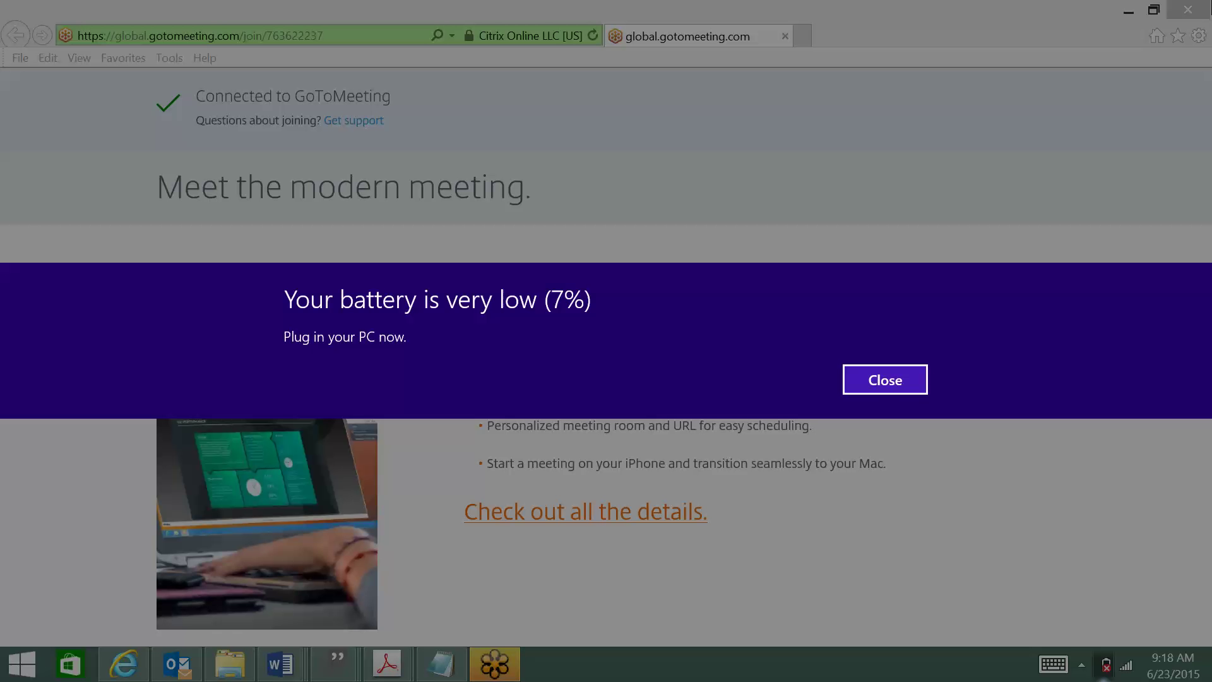
Step: Dismiss the low-battery warning
{"action": "left_click", "coordinate": [882, 391]}
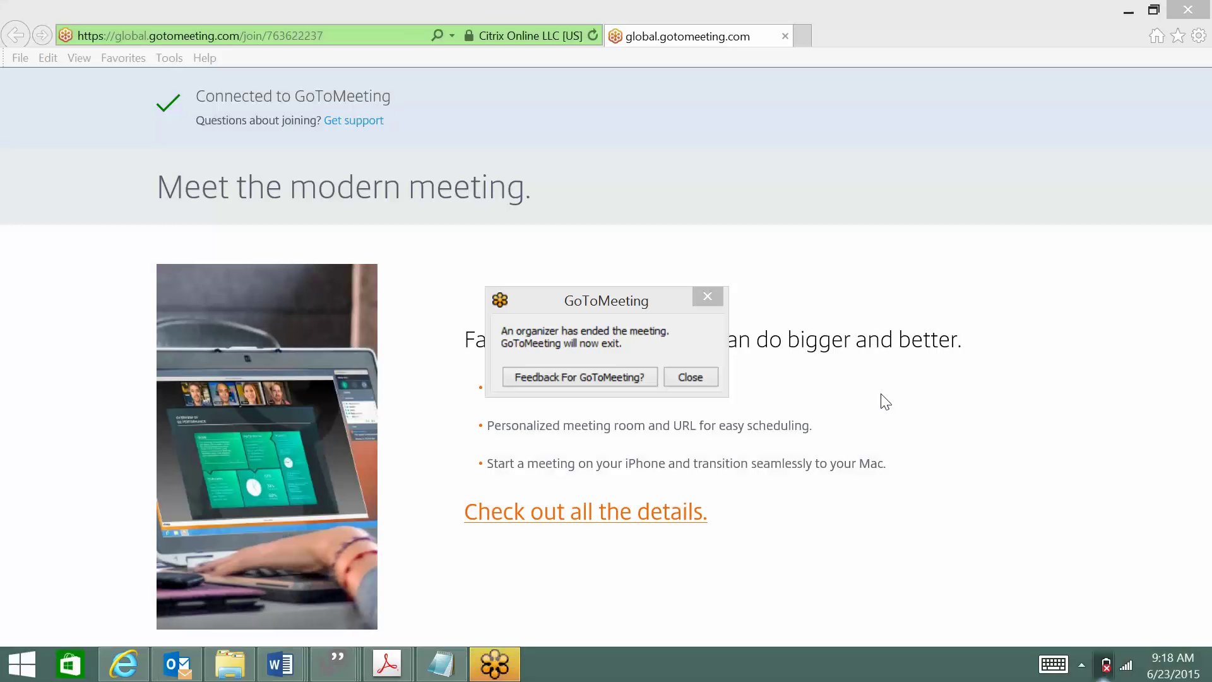